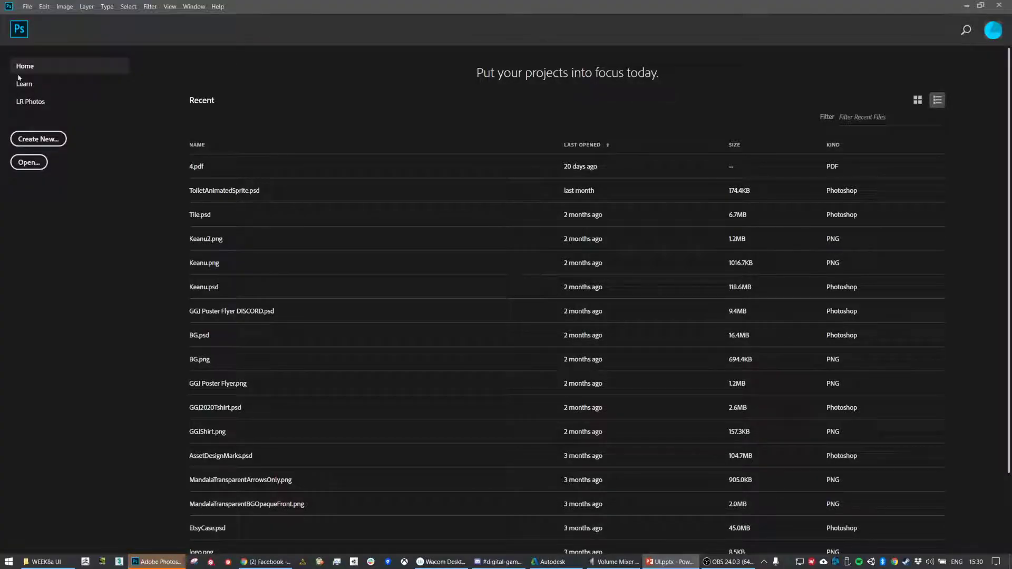
Create a new 1920 × 1080 pixel document, collapse the Brushes panel and fit the canvas to the view
{"action": "left_click", "coordinate": [58, 139]}
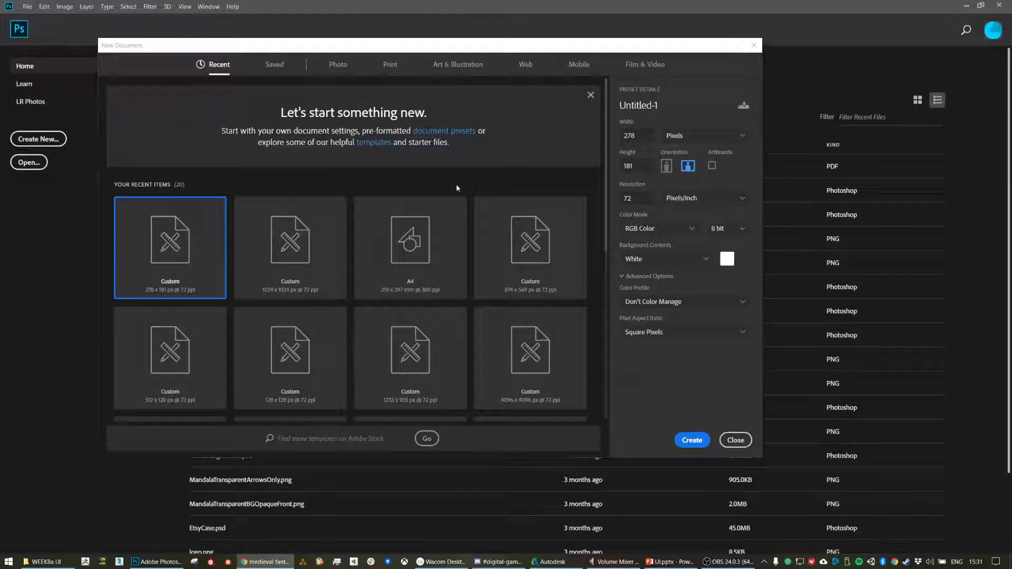
{"action": "double_click", "coordinate": [643, 137]}
{"action": "type", "text": "1920"}
{"action": "key", "text": "Tab"}
{"action": "type", "text": "180"}
{"action": "type", "text": "80"}
{"action": "left_click", "coordinate": [693, 440]}
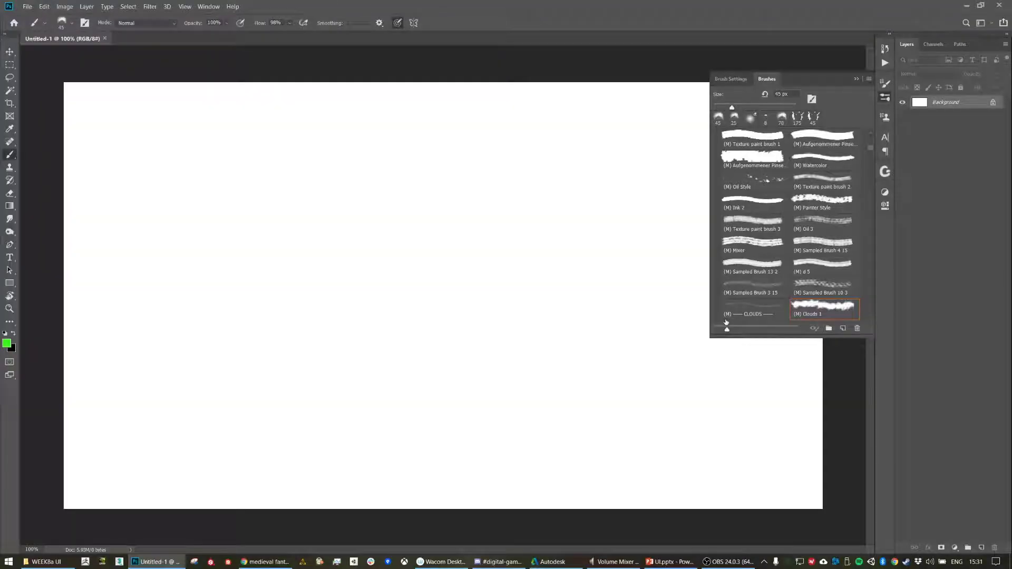
{"action": "left_click", "coordinate": [885, 97]}
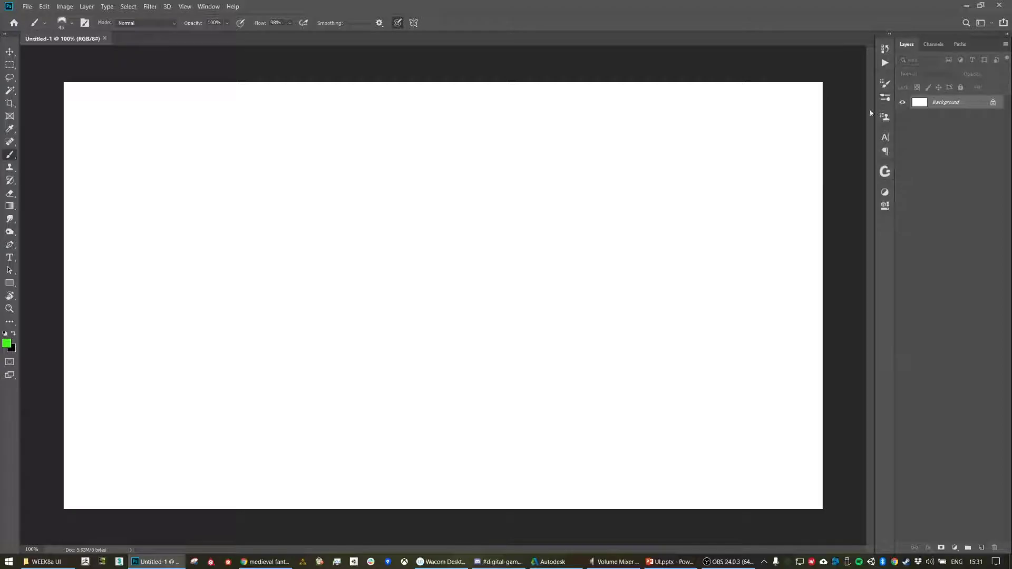
{"action": "key", "text": "ctrl+0"}
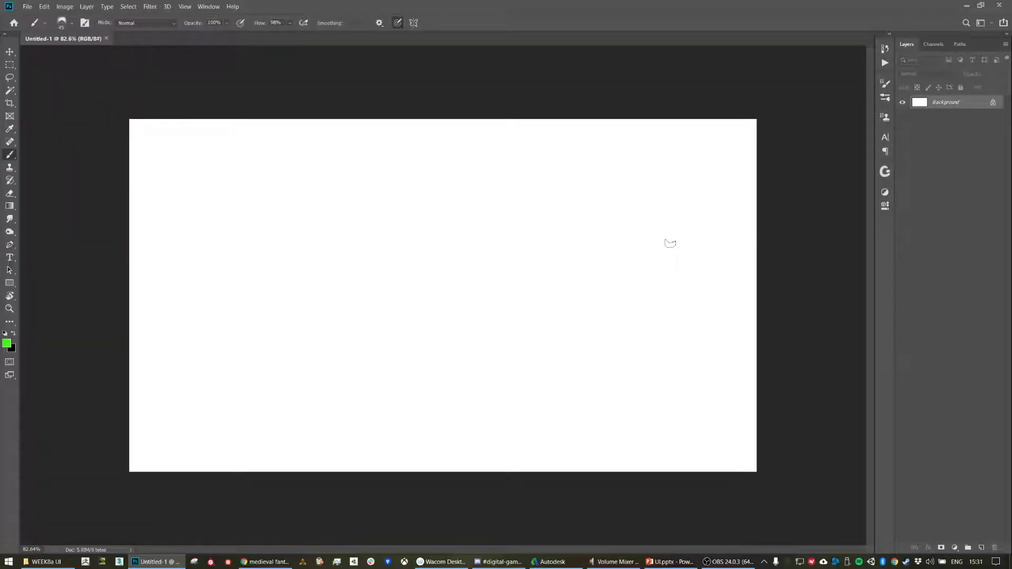
Resize the image proportionally to a width of 2048 pixels and activate the Brush tool
{"action": "key", "text": "ctrl+alt+i"}
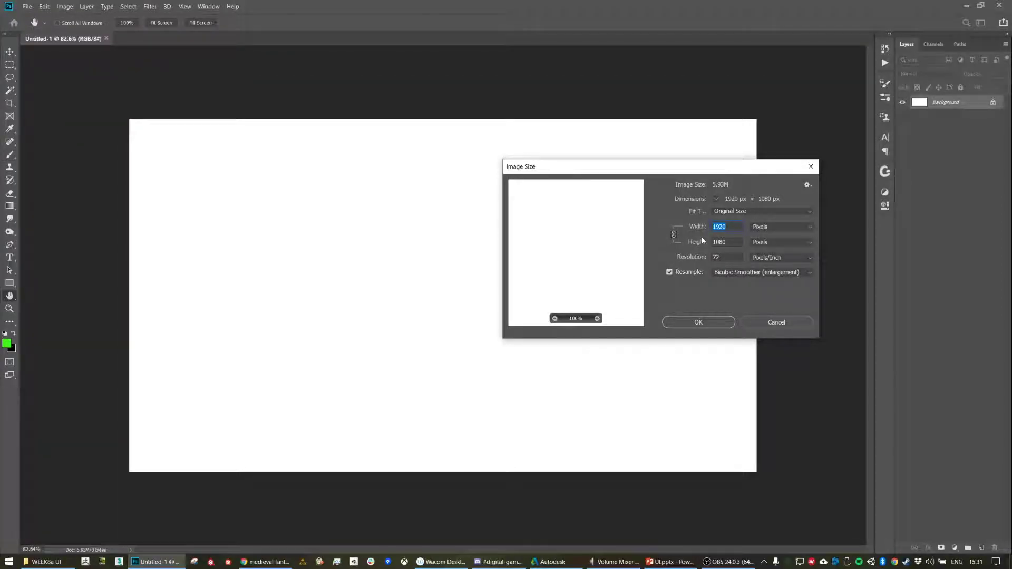
{"action": "type", "text": "2048"}
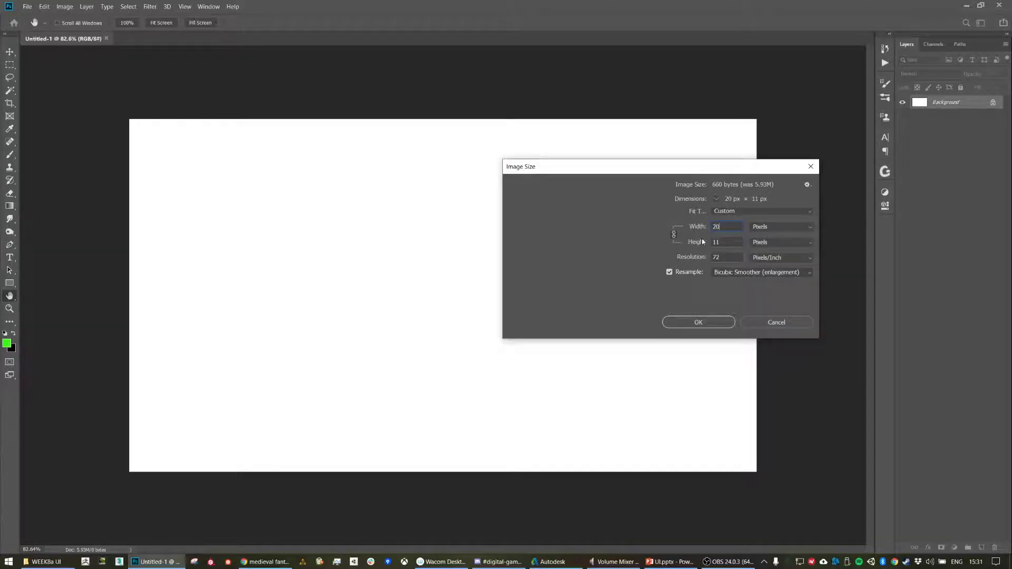
{"action": "key", "text": "Return"}
{"action": "key", "text": "b"}
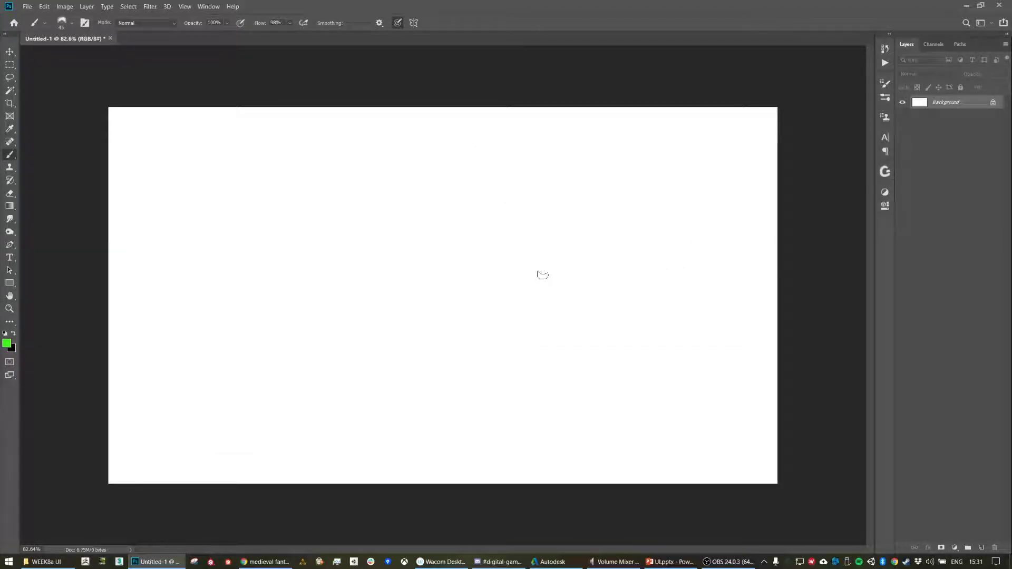
Switch to Chrome and look through the "medieval fantasy" image results for reference pictures
{"action": "left_click", "coordinate": [266, 562]}
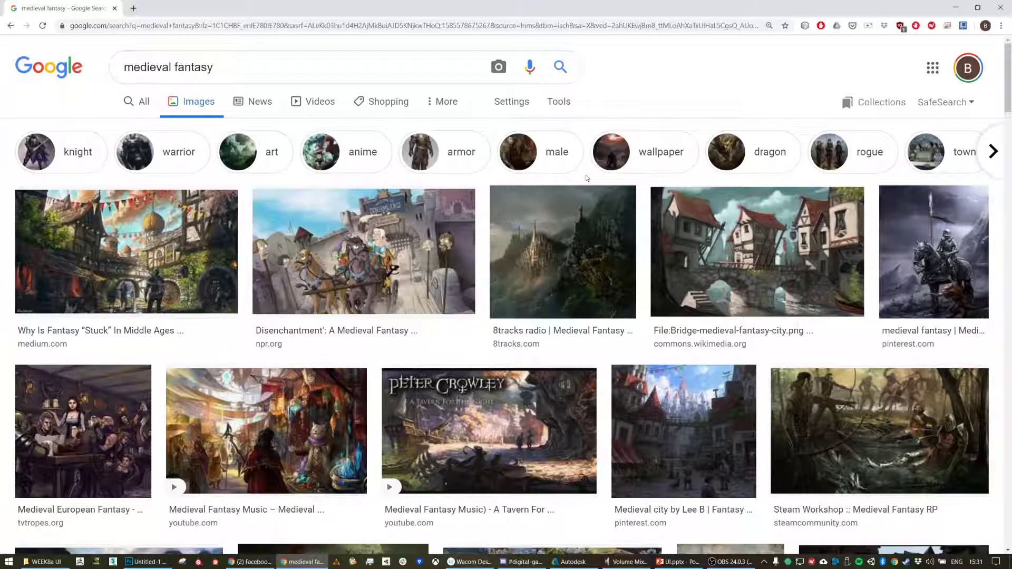
{"action": "scroll", "coordinate": [591, 182], "scroll_direction": "down", "scroll_amount": 2}
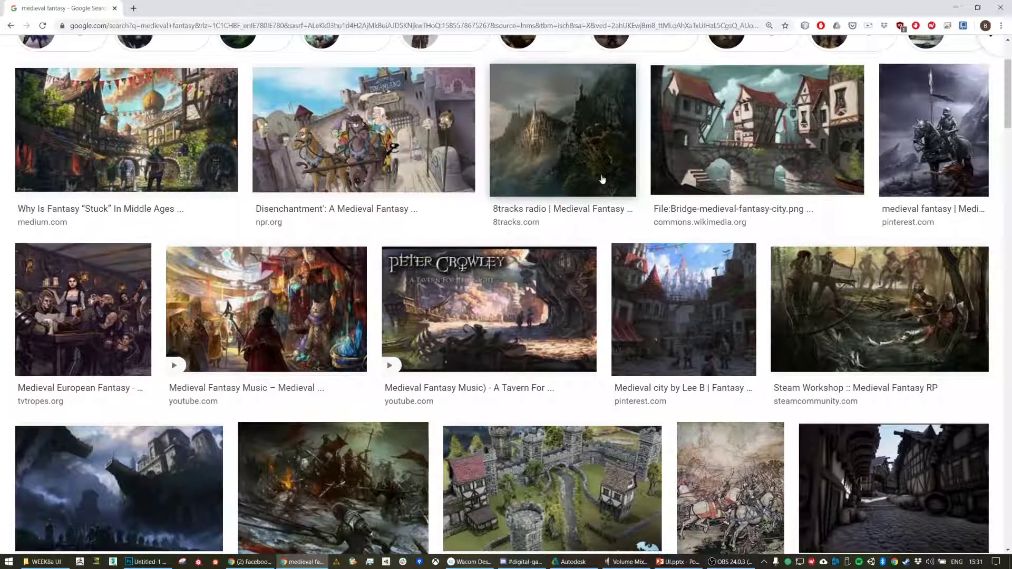
{"action": "scroll", "coordinate": [606, 186], "scroll_direction": "down", "scroll_amount": 3}
{"action": "scroll", "coordinate": [609, 185], "scroll_direction": "up", "scroll_amount": 5}
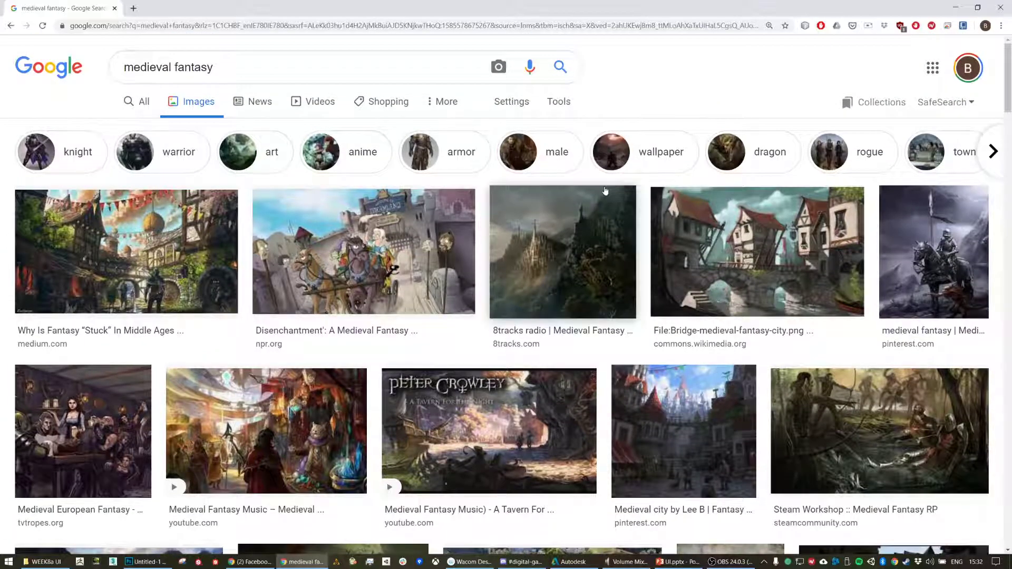
{"action": "scroll", "coordinate": [607, 186], "scroll_direction": "down", "scroll_amount": 2}
{"action": "scroll", "coordinate": [306, 169], "scroll_direction": "up", "scroll_amount": 2}
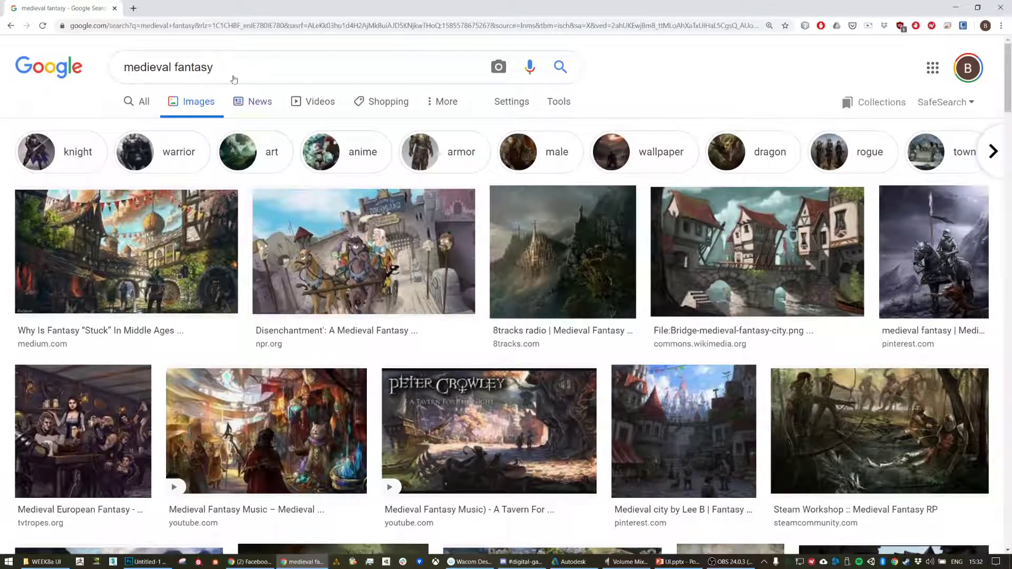
Search Google Images for "mount n blade ii" in a new tab and look through the game screenshots
{"action": "left_click", "coordinate": [134, 8]}
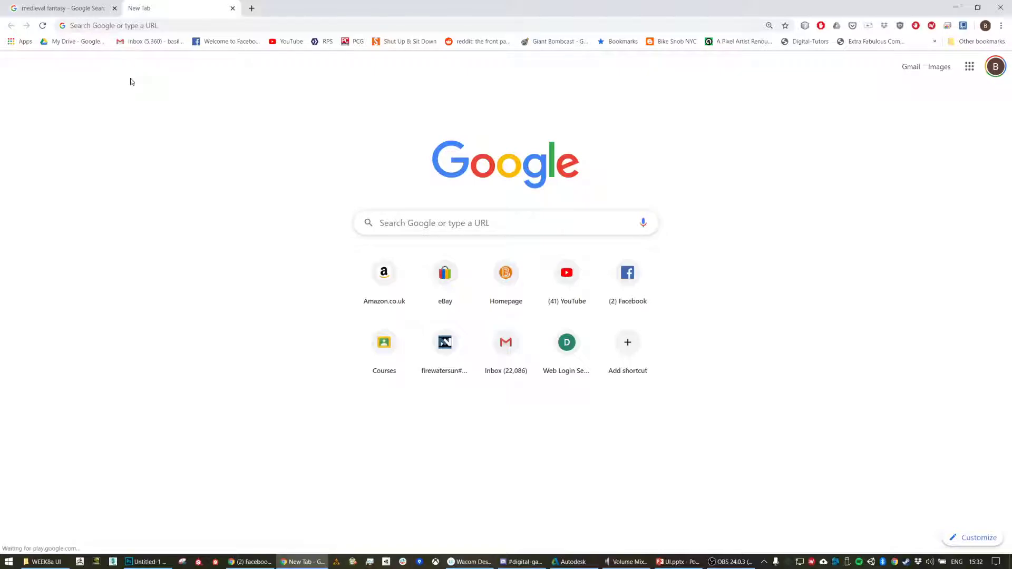
{"action": "left_click", "coordinate": [157, 29]}
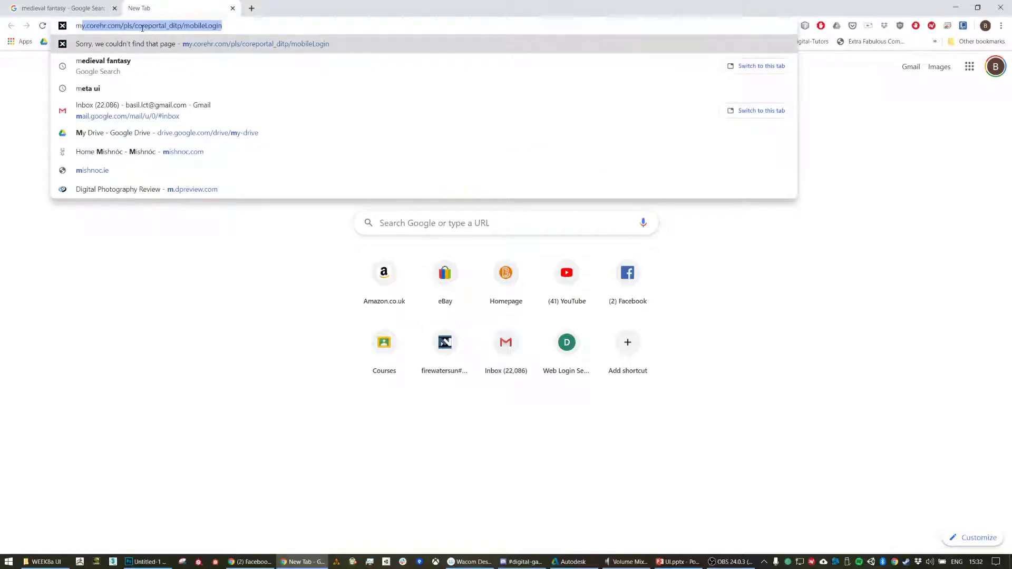
{"action": "type", "text": "mount n blade 2"}
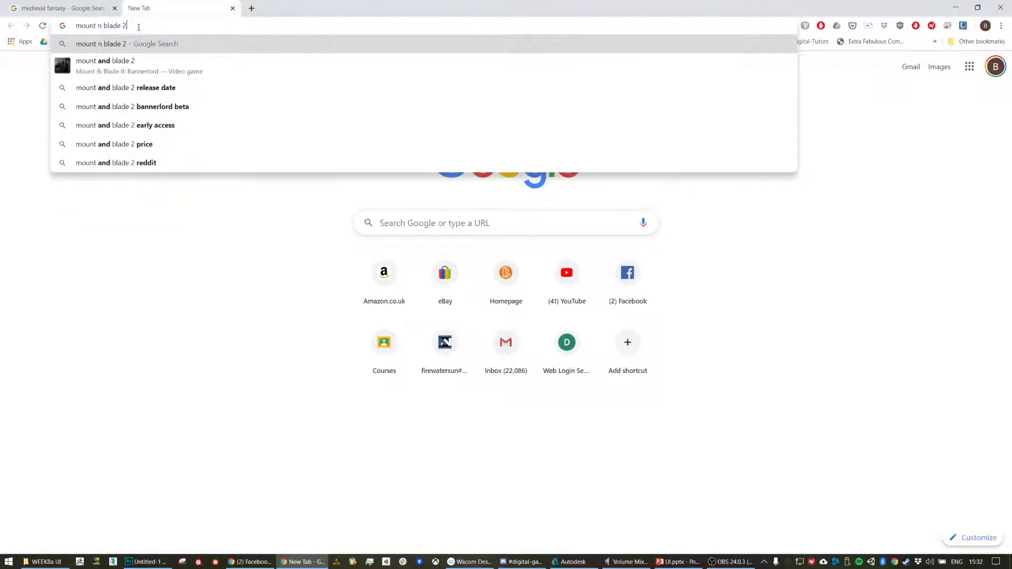
{"action": "key", "text": "BackSpace"}
{"action": "type", "text": "ii"}
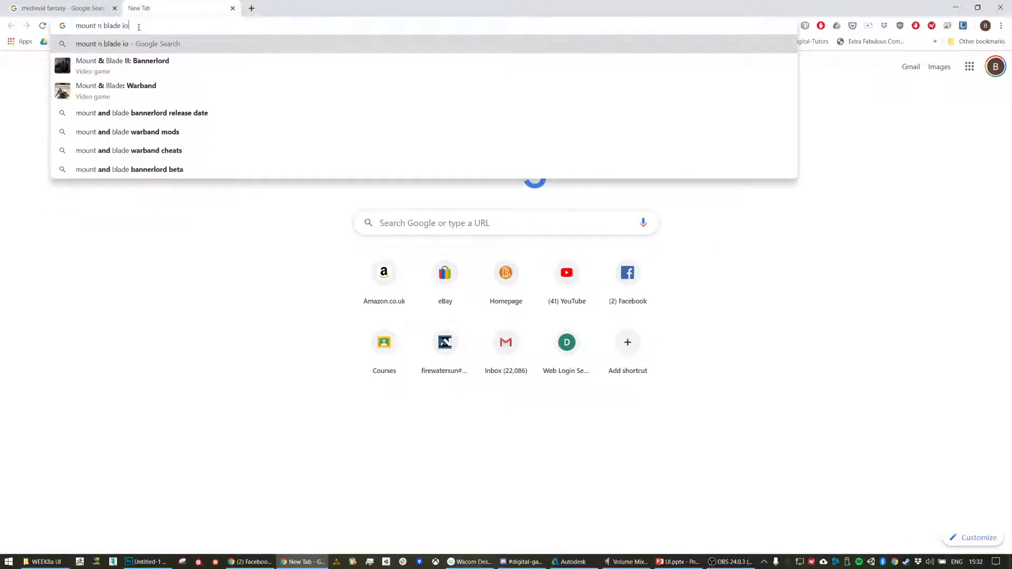
{"action": "key", "text": "Return"}
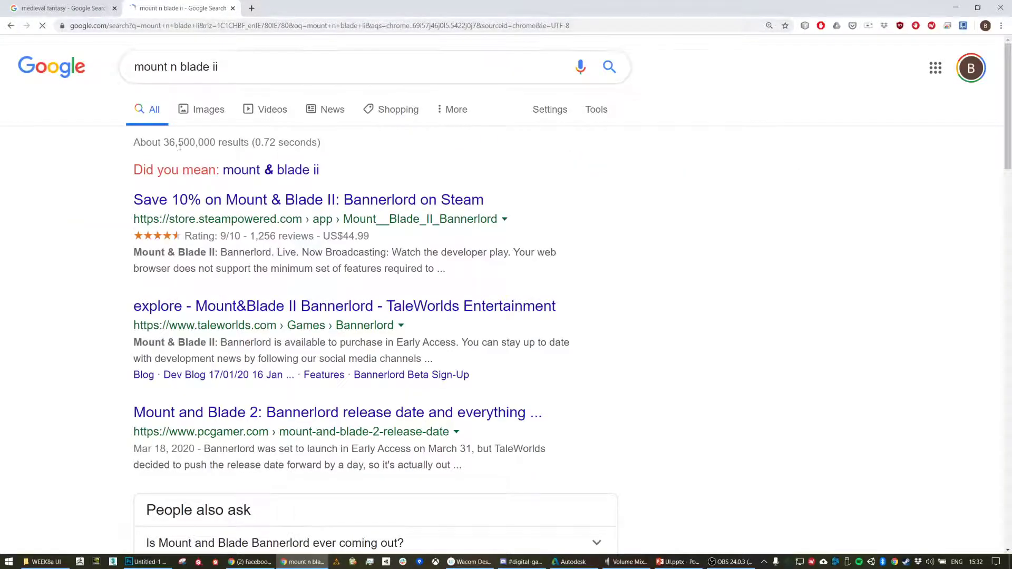
{"action": "left_click", "coordinate": [203, 106]}
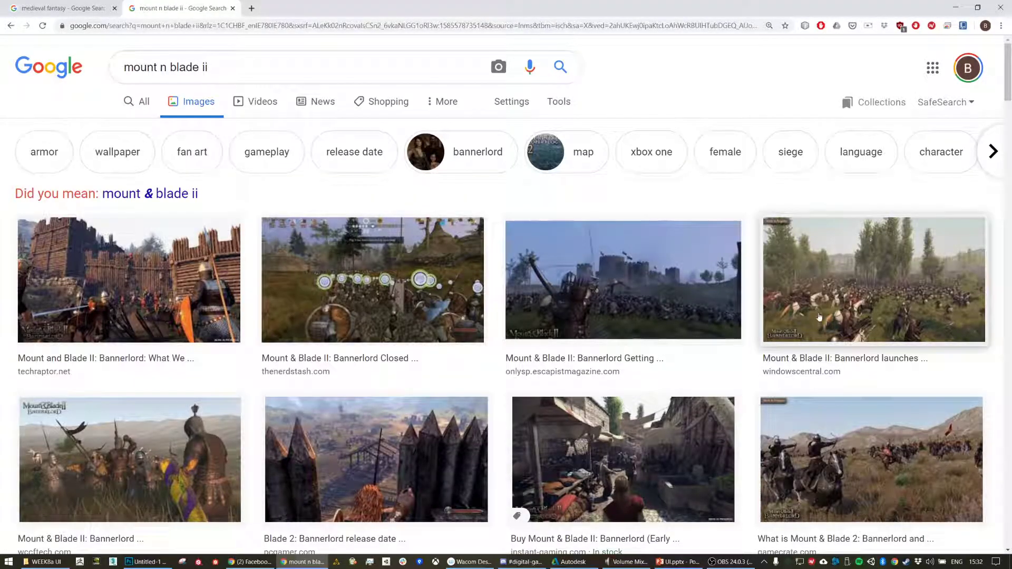
{"action": "scroll", "coordinate": [812, 280], "scroll_direction": "down", "scroll_amount": 3}
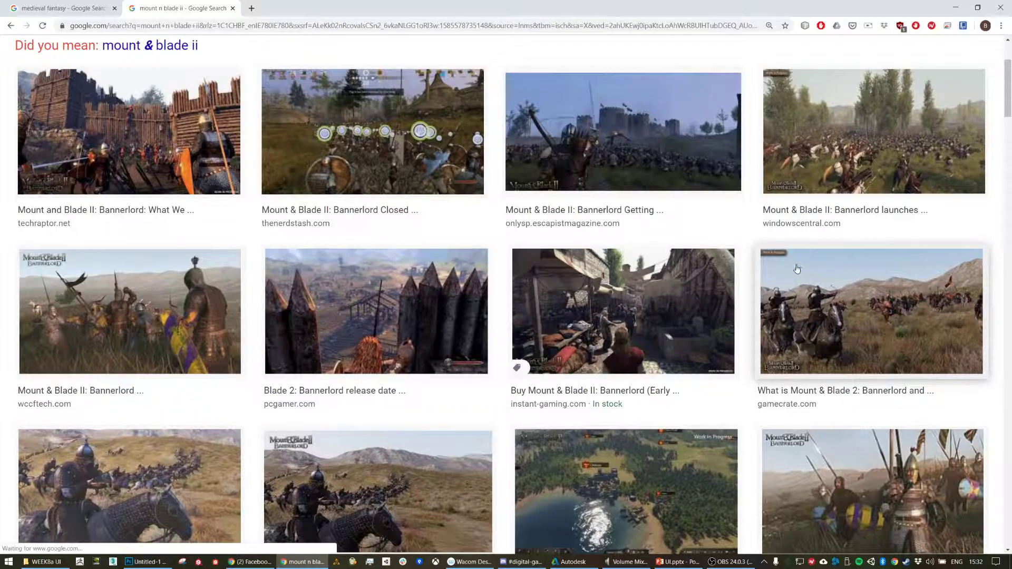
{"action": "scroll", "coordinate": [775, 267], "scroll_direction": "down", "scroll_amount": 2}
{"action": "scroll", "coordinate": [771, 266], "scroll_direction": "down", "scroll_amount": 7}
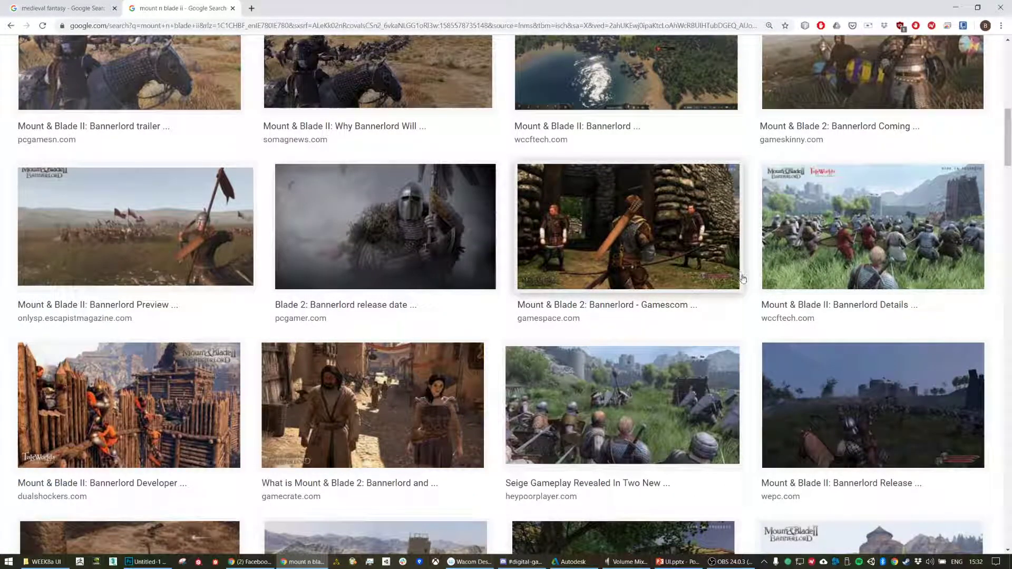
{"action": "scroll", "coordinate": [725, 278], "scroll_direction": "down", "scroll_amount": 1}
{"action": "scroll", "coordinate": [726, 278], "scroll_direction": "down", "scroll_amount": 4}
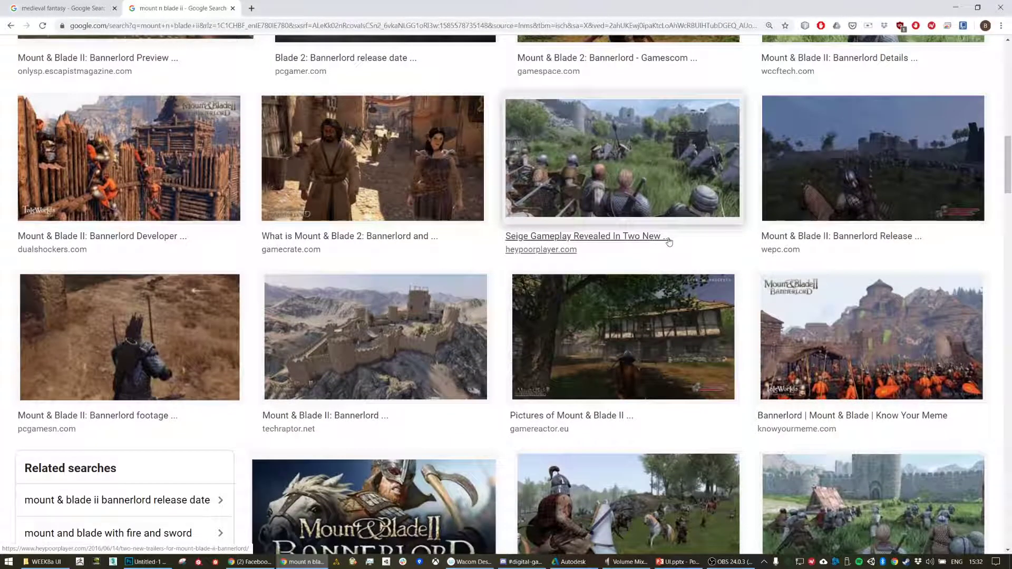
Search Google Images for "dune" in another new tab and look through the desert pictures
{"action": "left_click", "coordinate": [251, 8]}
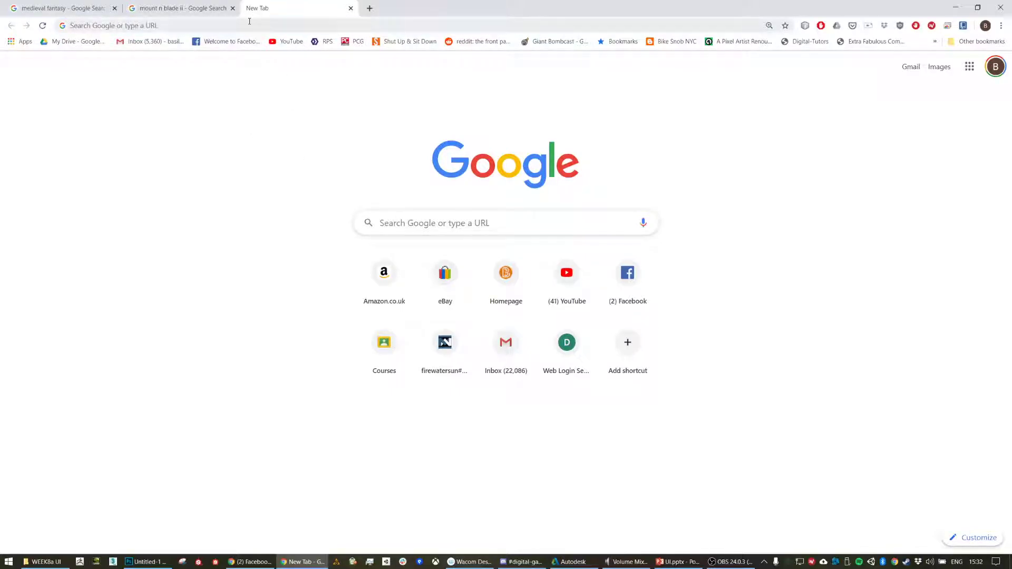
{"action": "type", "text": "dune"}
{"action": "key", "text": "Return"}
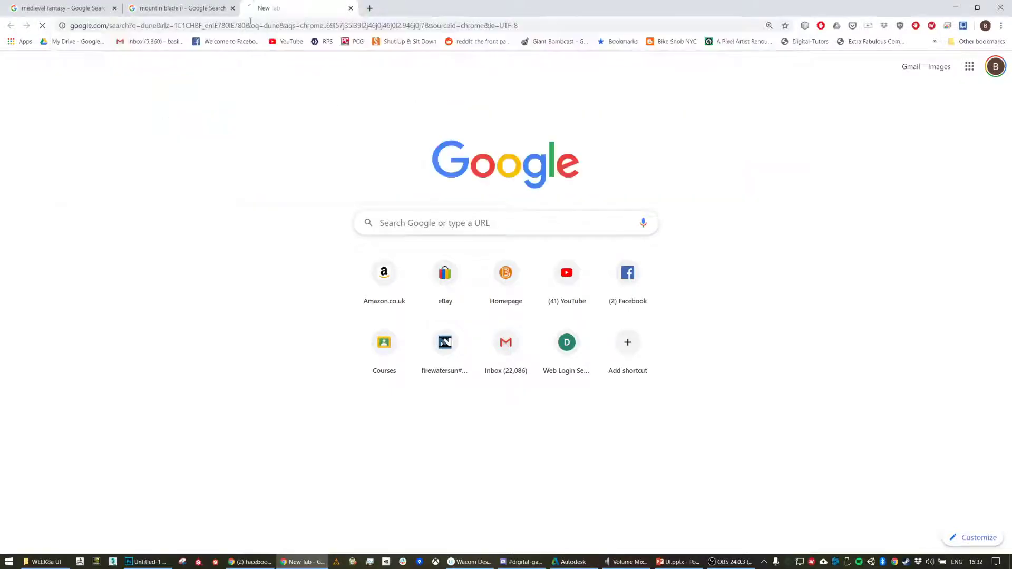
{"action": "left_click", "coordinate": [200, 110]}
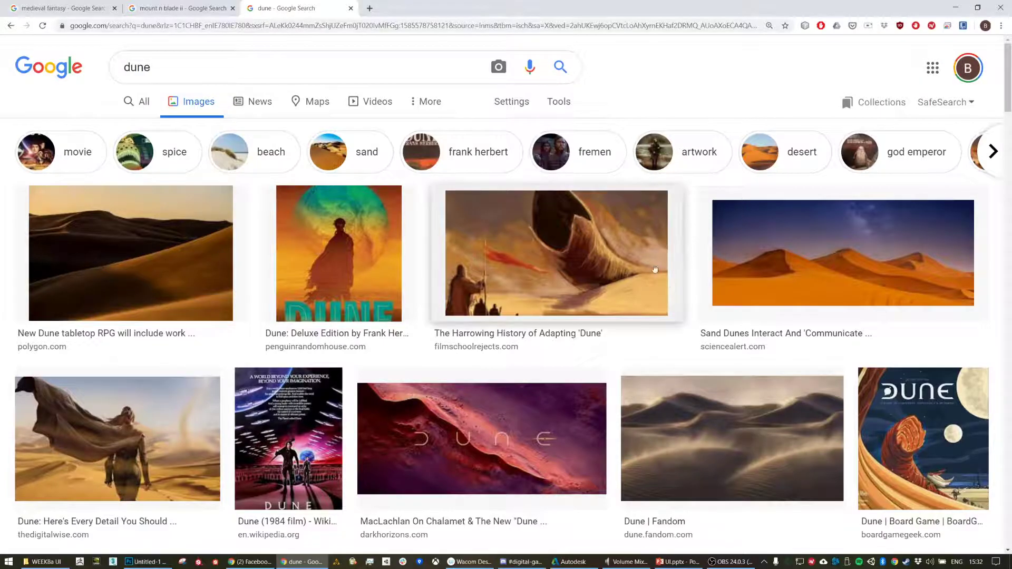
{"action": "scroll", "coordinate": [671, 239], "scroll_direction": "down", "scroll_amount": 3}
{"action": "scroll", "coordinate": [671, 242], "scroll_direction": "down", "scroll_amount": 3}
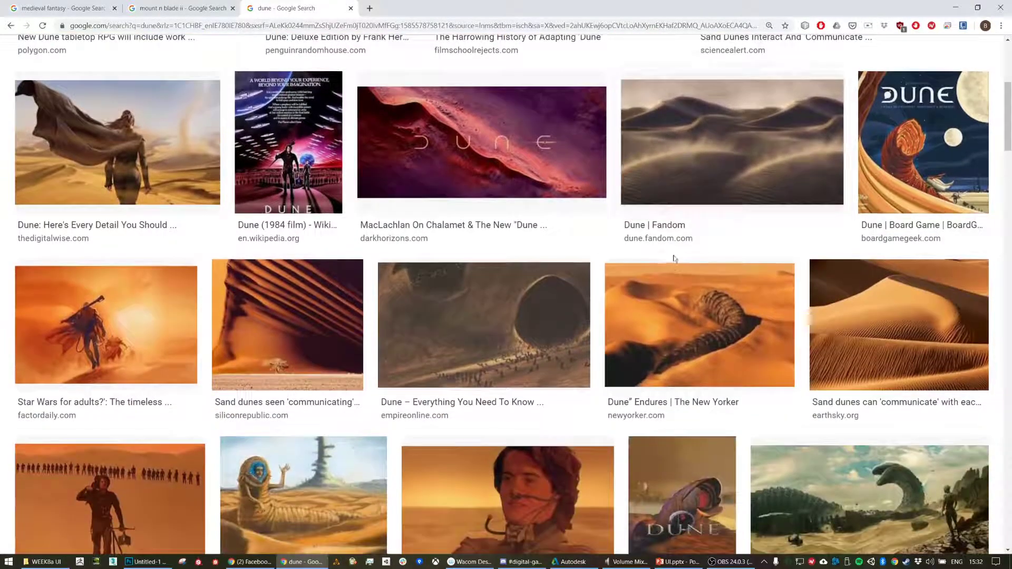
{"action": "scroll", "coordinate": [671, 245], "scroll_direction": "down", "scroll_amount": 4}
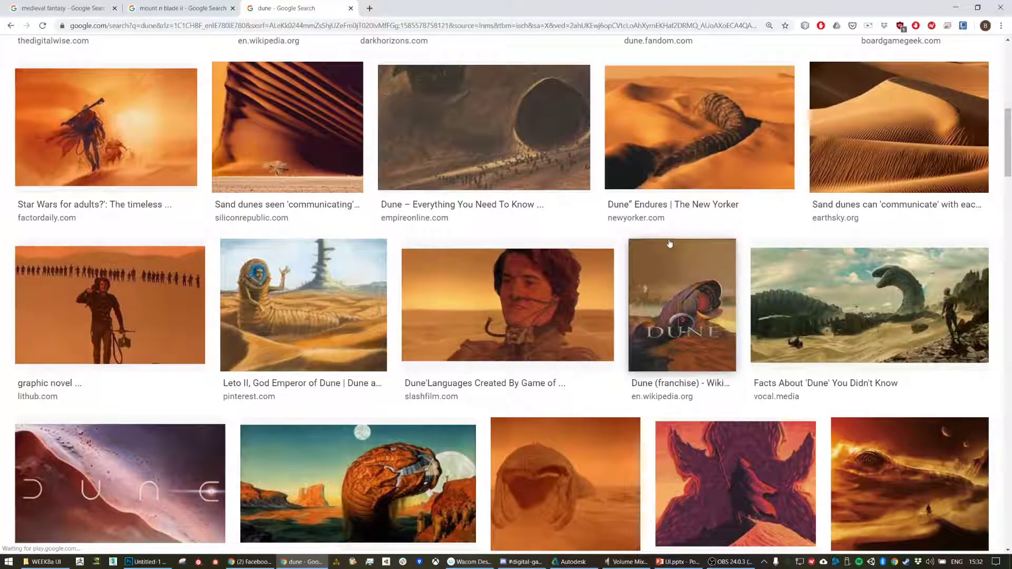
{"action": "scroll", "coordinate": [680, 244], "scroll_direction": "down", "scroll_amount": 4}
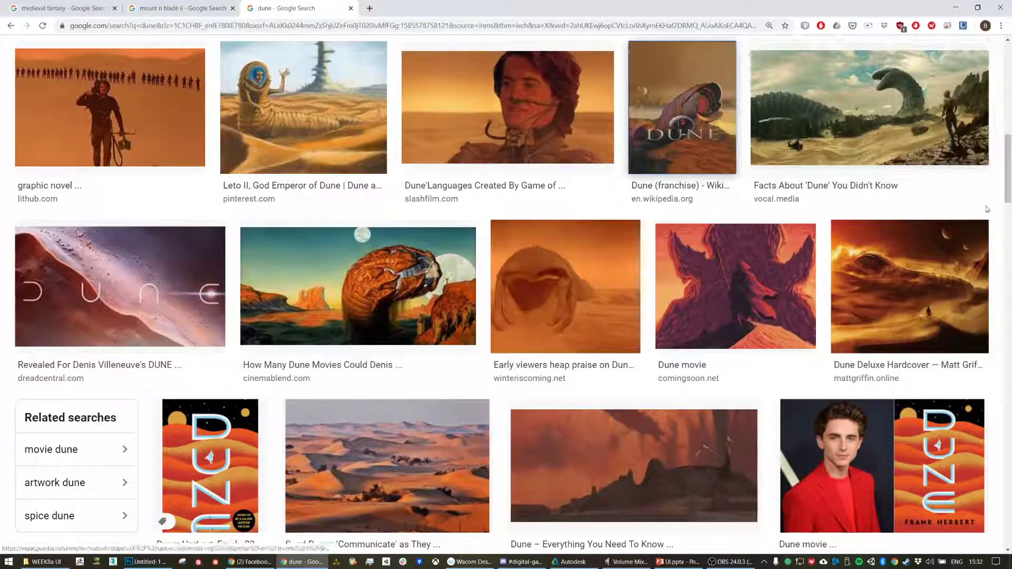
Replace the image search term with "sand dune" and run the search
{"action": "left_click_drag", "start_coordinate": [1008, 188], "coordinate": [1008, 95]}
{"action": "double_click", "coordinate": [137, 67]}
{"action": "type", "text": "sand dune"}
{"action": "key", "text": "Return"}
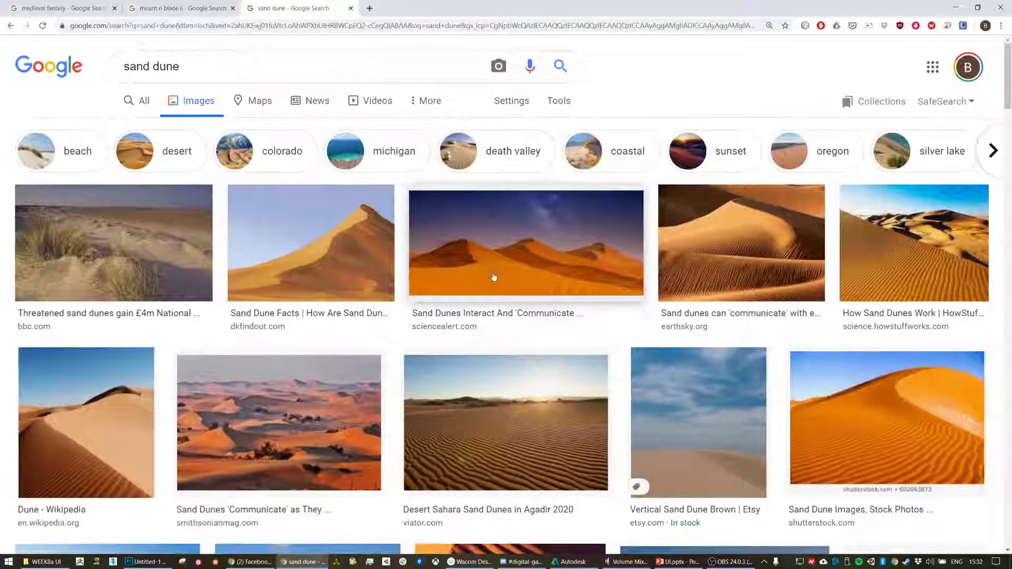
Look through the "sand dune" image results for a suitable desert background picture
{"action": "scroll", "coordinate": [510, 267], "scroll_direction": "down", "scroll_amount": 5}
{"action": "scroll", "coordinate": [510, 268], "scroll_direction": "down", "scroll_amount": 3}
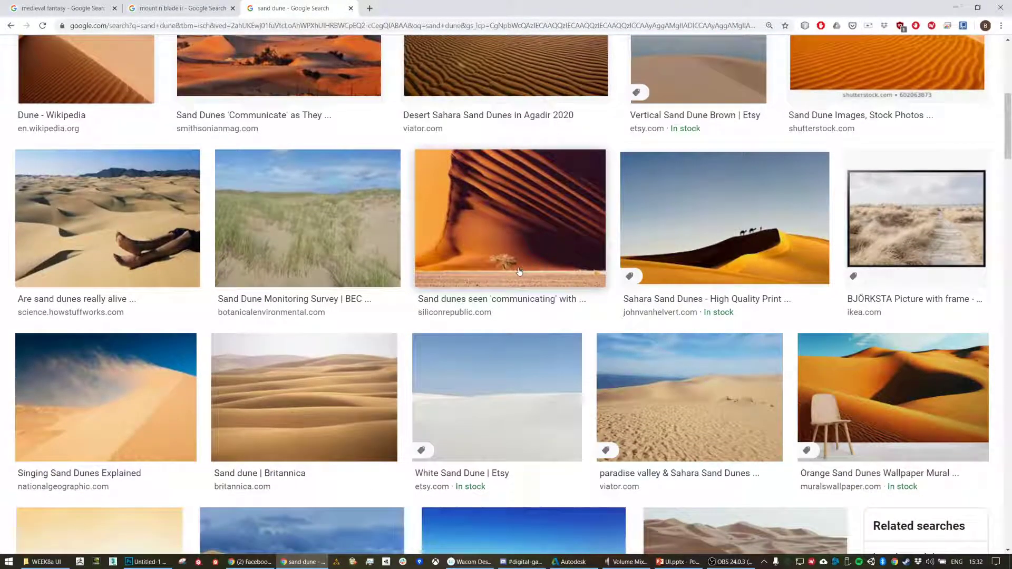
{"action": "scroll", "coordinate": [519, 272], "scroll_direction": "down", "scroll_amount": 5}
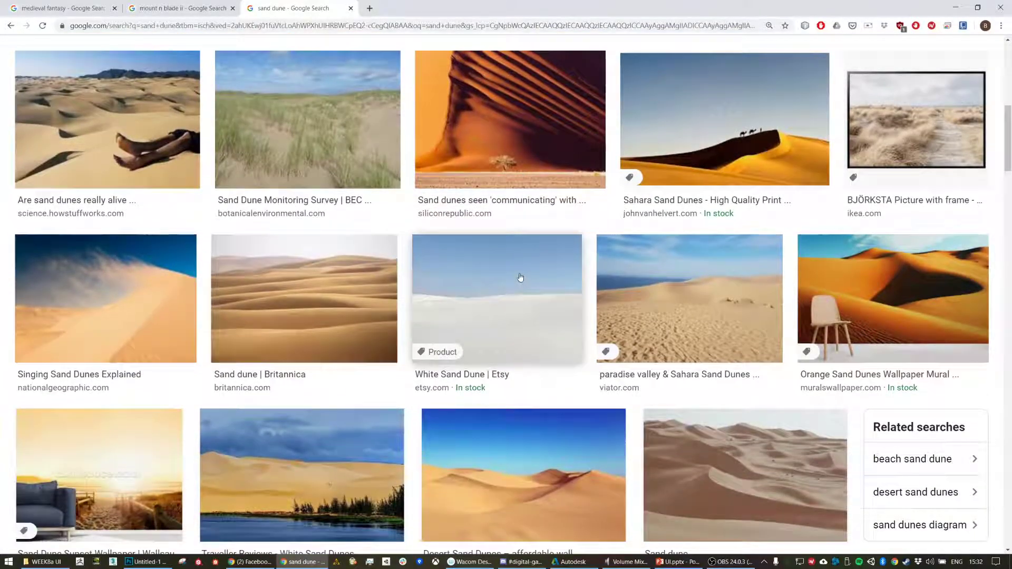
{"action": "scroll", "coordinate": [533, 288], "scroll_direction": "down", "scroll_amount": 4}
{"action": "scroll", "coordinate": [525, 292], "scroll_direction": "down", "scroll_amount": 4}
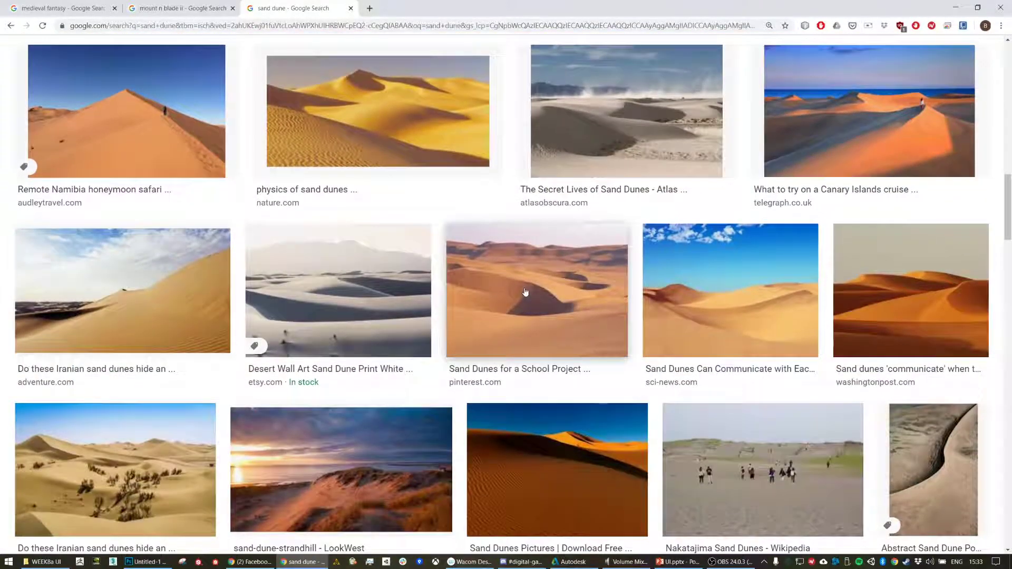
{"action": "scroll", "coordinate": [836, 290], "scroll_direction": "down", "scroll_amount": 3}
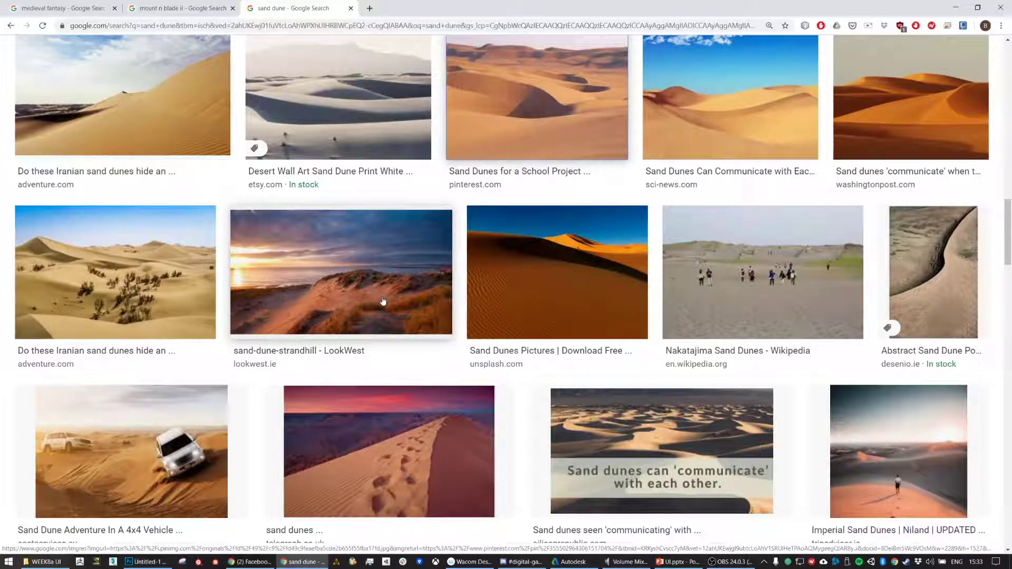
{"action": "scroll", "coordinate": [416, 306], "scroll_direction": "down", "scroll_amount": 3}
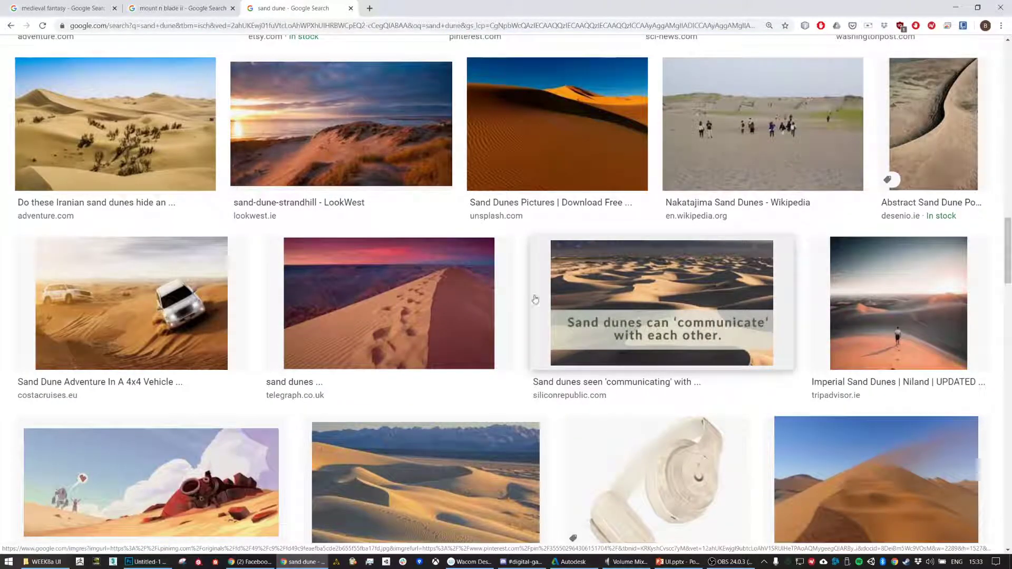
{"action": "scroll", "coordinate": [487, 318], "scroll_direction": "down", "scroll_amount": 3}
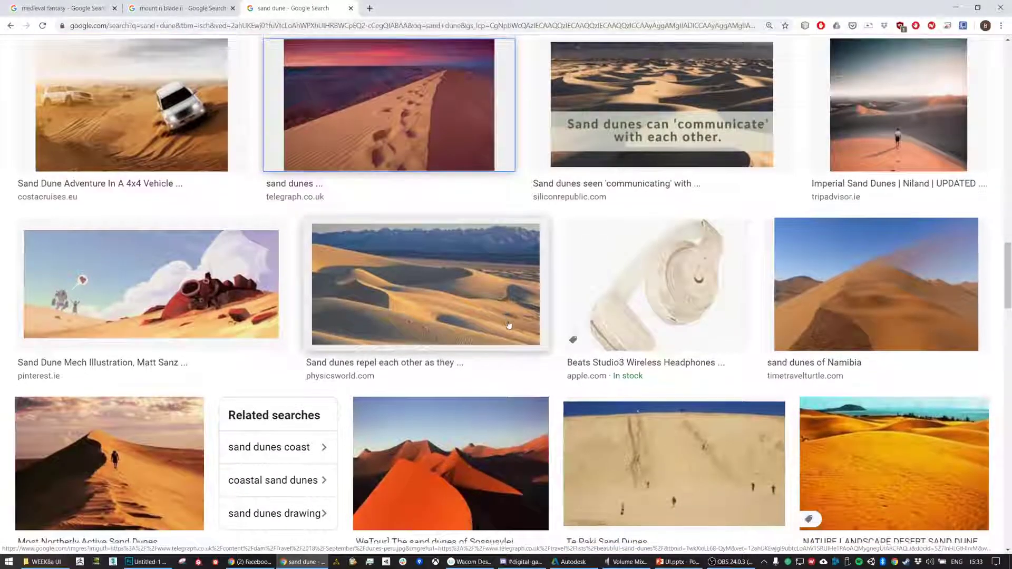
{"action": "scroll", "coordinate": [545, 323], "scroll_direction": "down", "scroll_amount": 2}
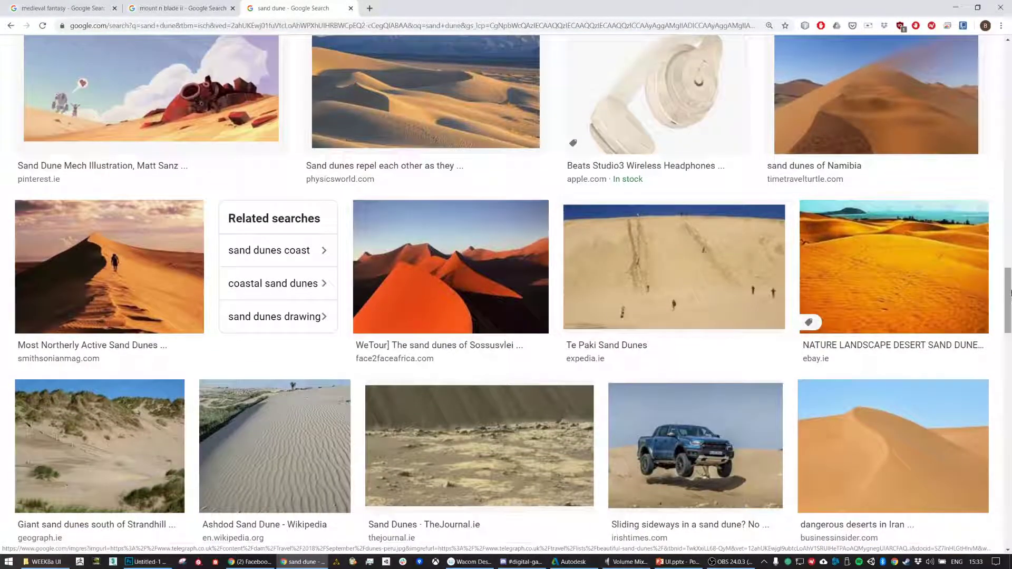
{"action": "scroll", "coordinate": [482, 105], "scroll_direction": "up", "scroll_amount": 7}
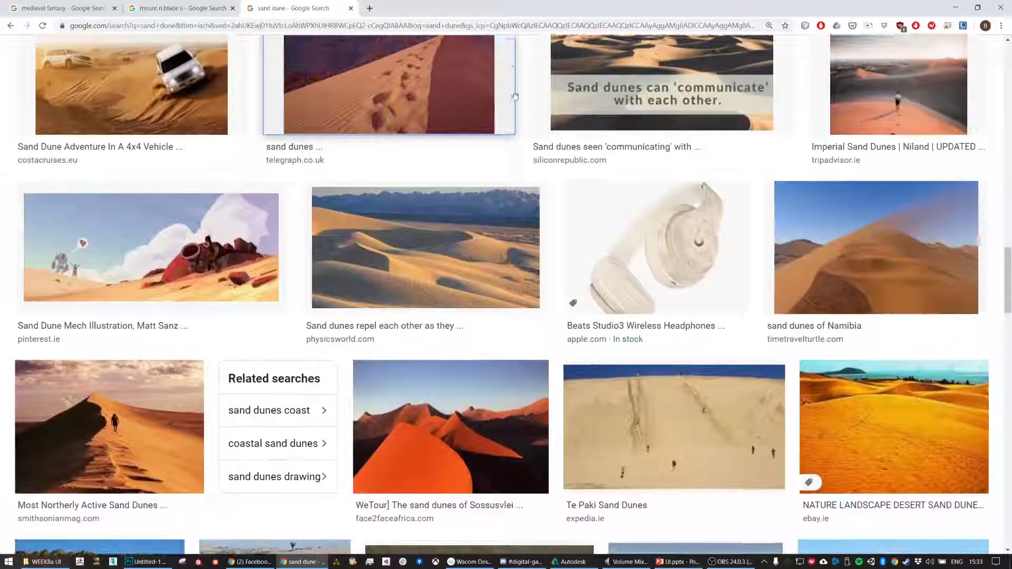
{"action": "scroll", "coordinate": [483, 127], "scroll_direction": "up", "scroll_amount": 13}
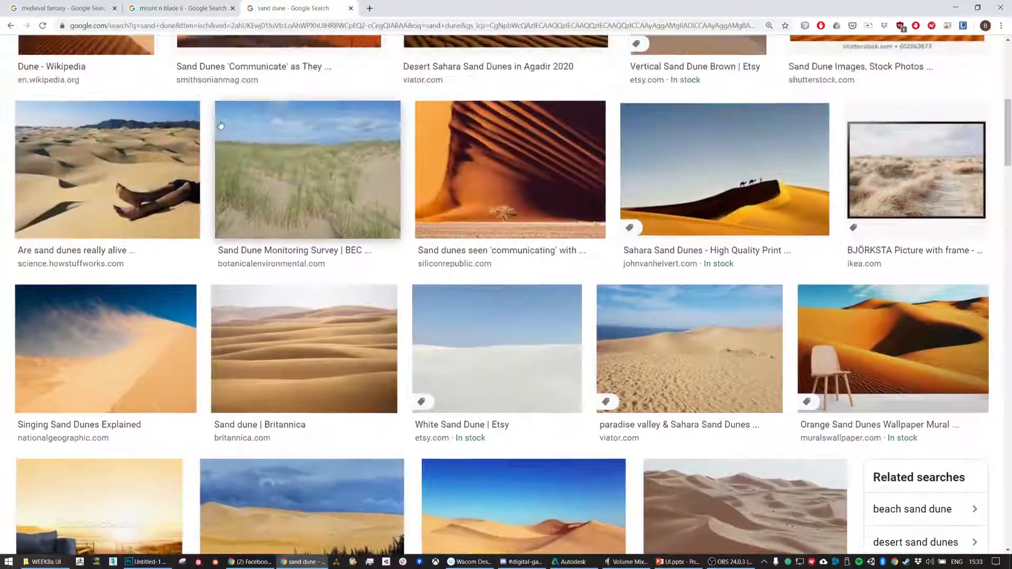
Replace the image search term with "desert" and run the search
{"action": "scroll", "coordinate": [221, 125], "scroll_direction": "up", "scroll_amount": 8}
{"action": "left_click", "coordinate": [203, 67]}
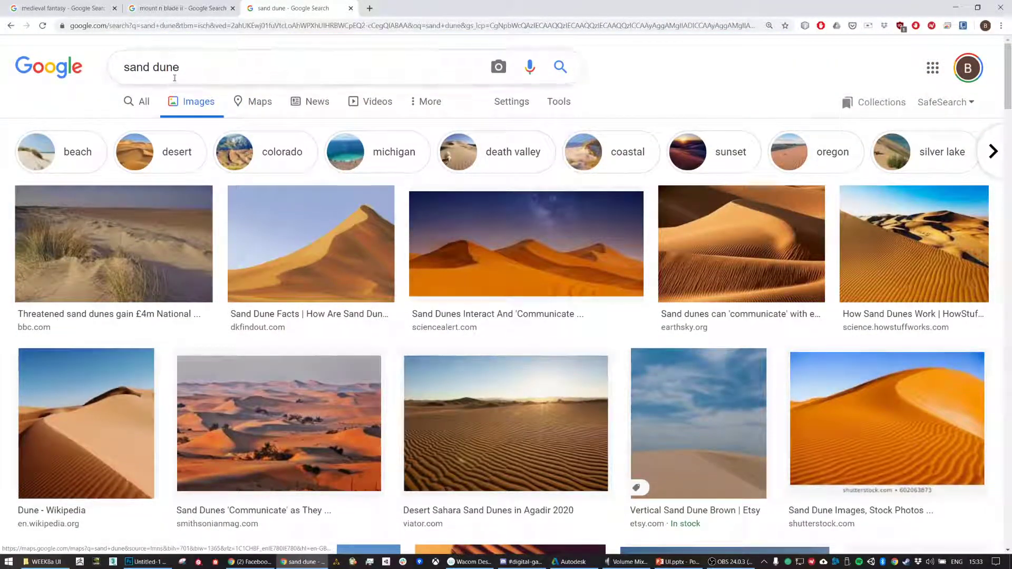
{"action": "key", "text": "ctrl+a"}
{"action": "type", "text": "desert"}
{"action": "key", "text": "Return"}
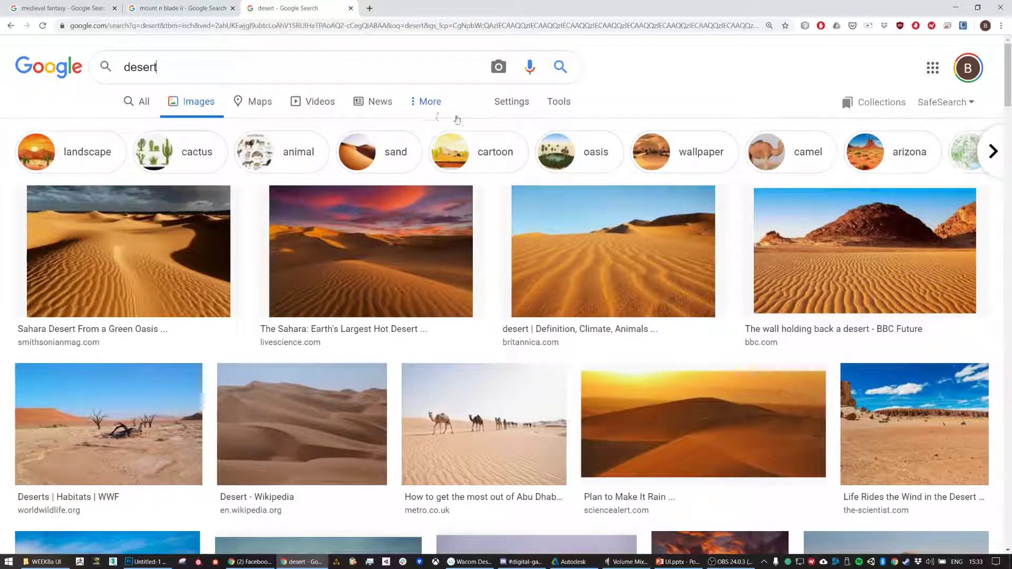
Filter the desert images to Large size and to usage rights "Labelled for reuse with modification"
{"action": "left_click", "coordinate": [550, 97]}
{"action": "left_click", "coordinate": [131, 128]}
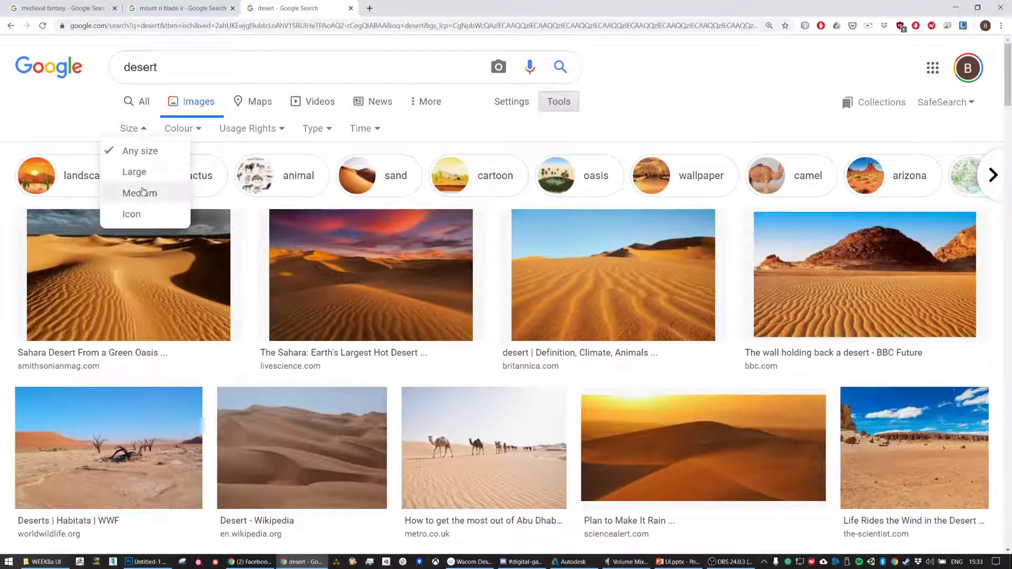
{"action": "left_click", "coordinate": [142, 180]}
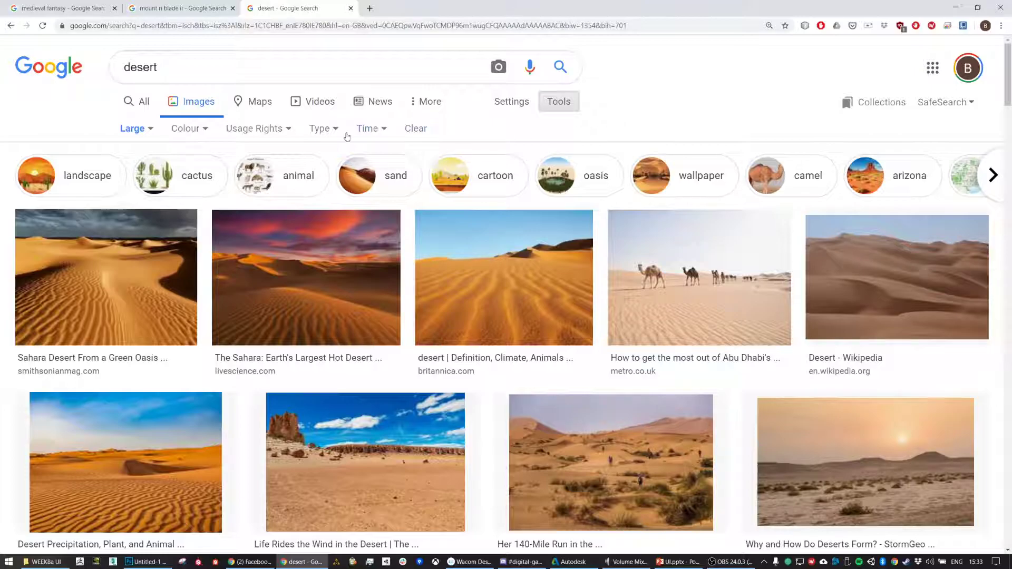
{"action": "left_click", "coordinate": [254, 133]}
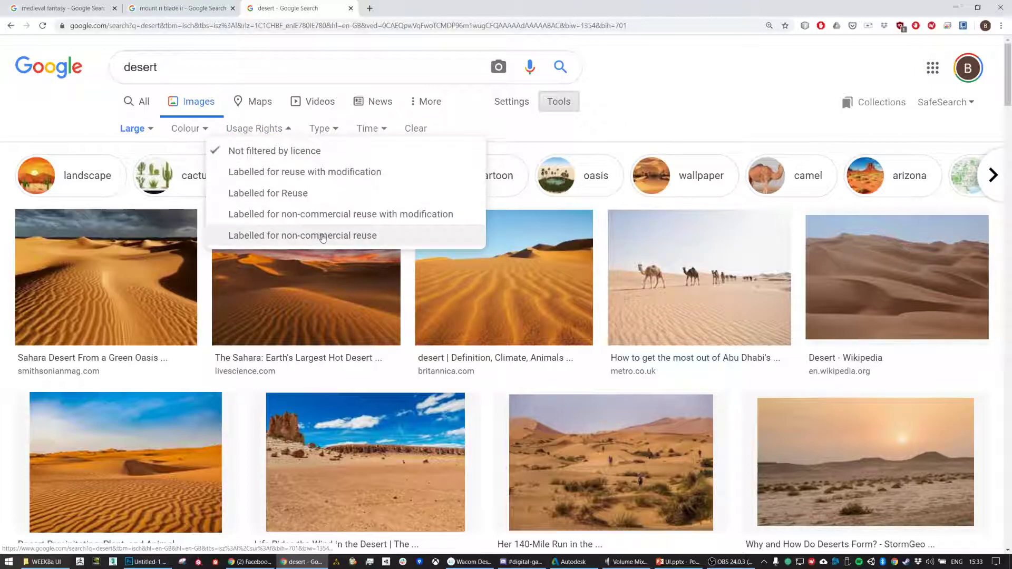
{"action": "left_click", "coordinate": [294, 173]}
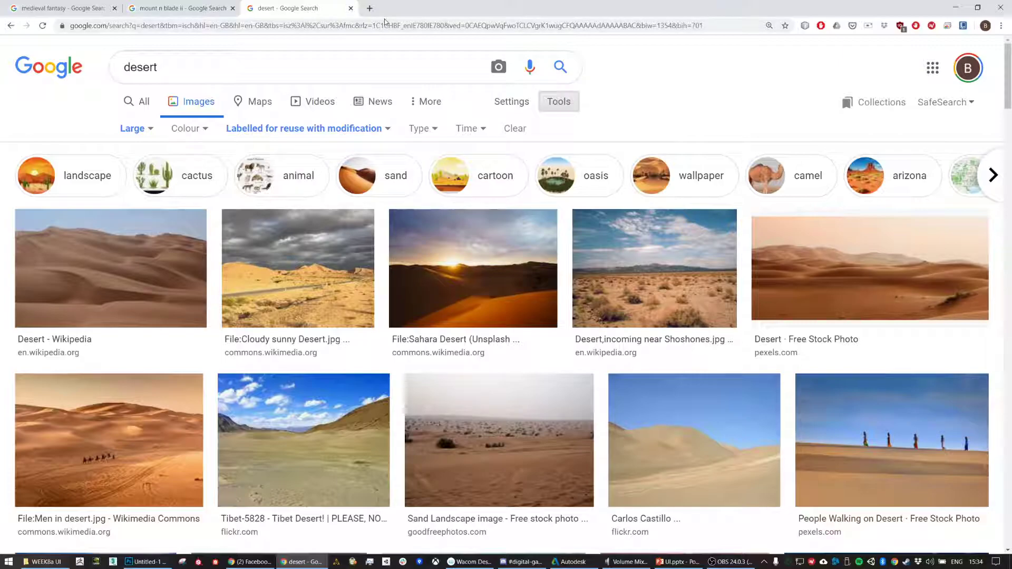
Open a blank browser tab and return to the filtered desert image results
{"action": "left_click", "coordinate": [417, 30]}
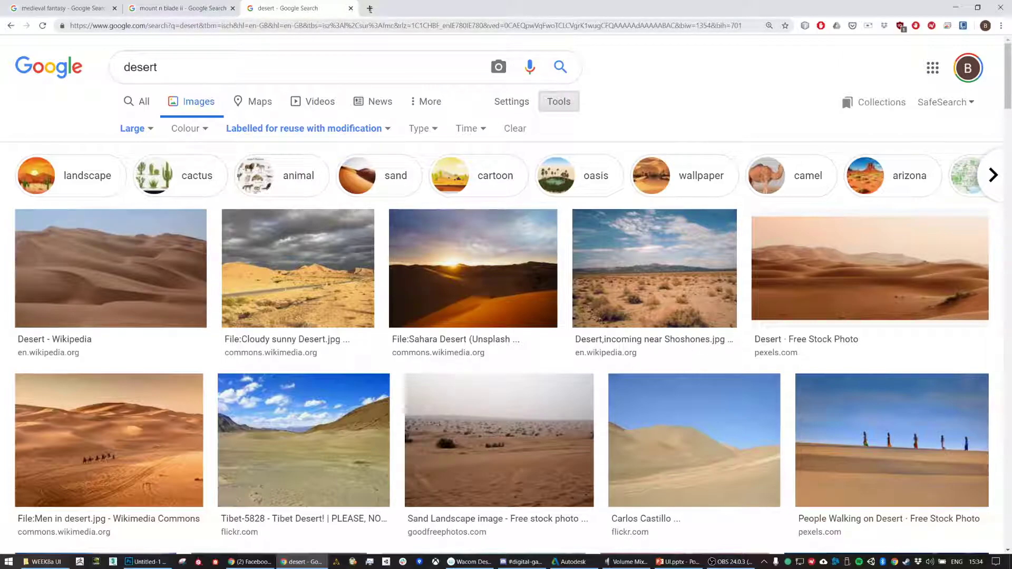
{"action": "key", "text": "ctrl+a"}
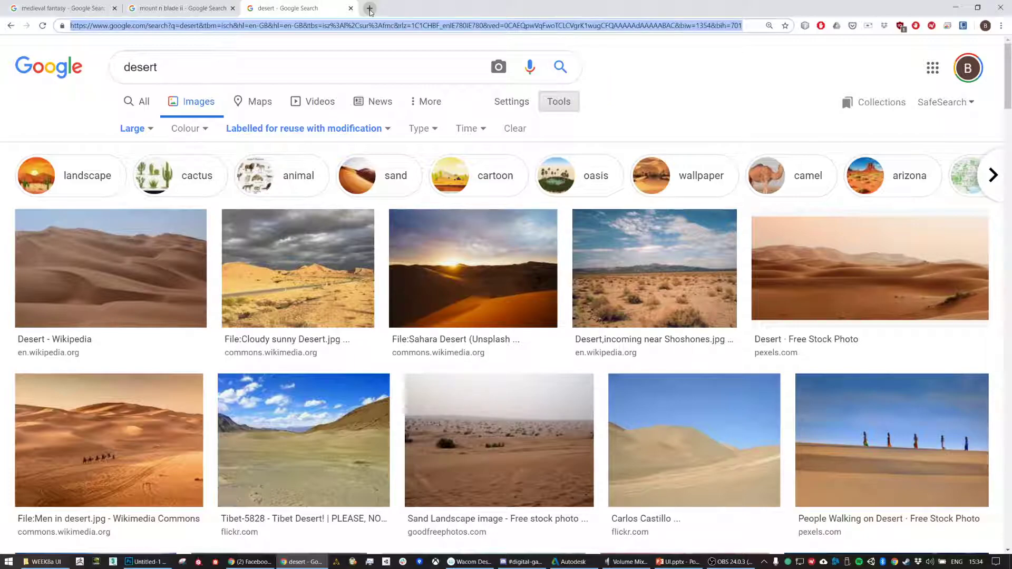
{"action": "left_click", "coordinate": [371, 9]}
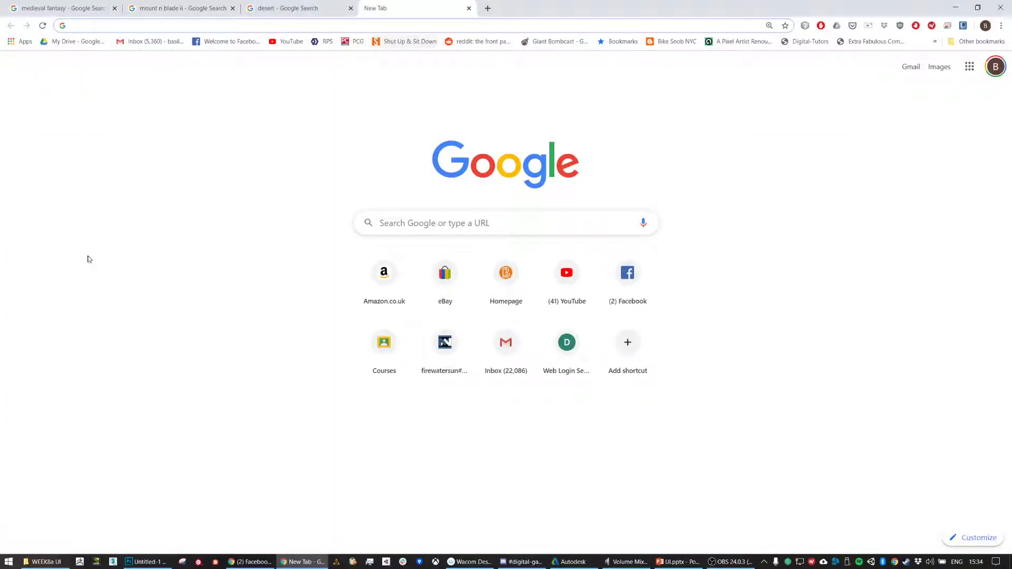
{"action": "left_click", "coordinate": [303, 9]}
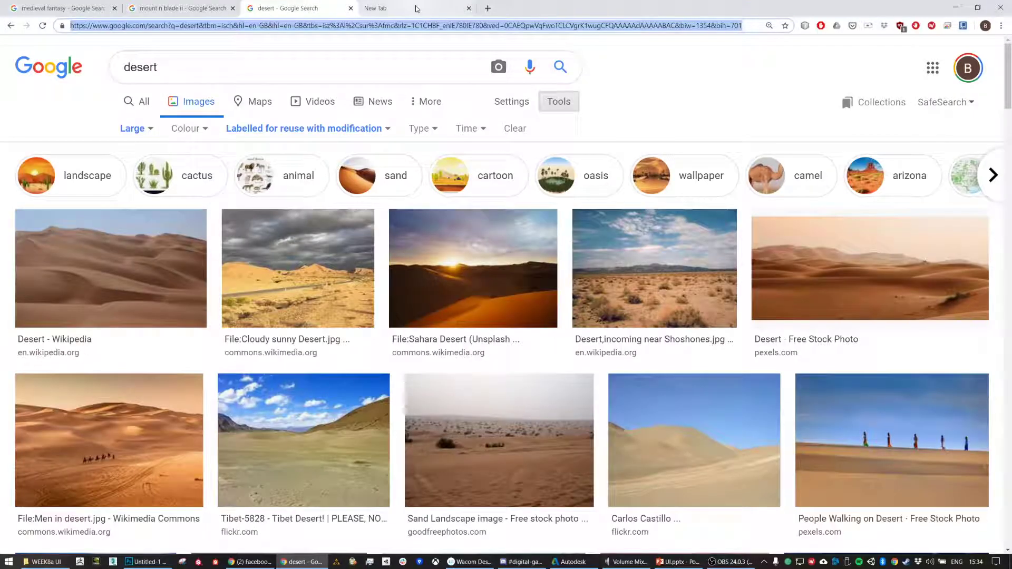
{"action": "left_click", "coordinate": [416, 9]}
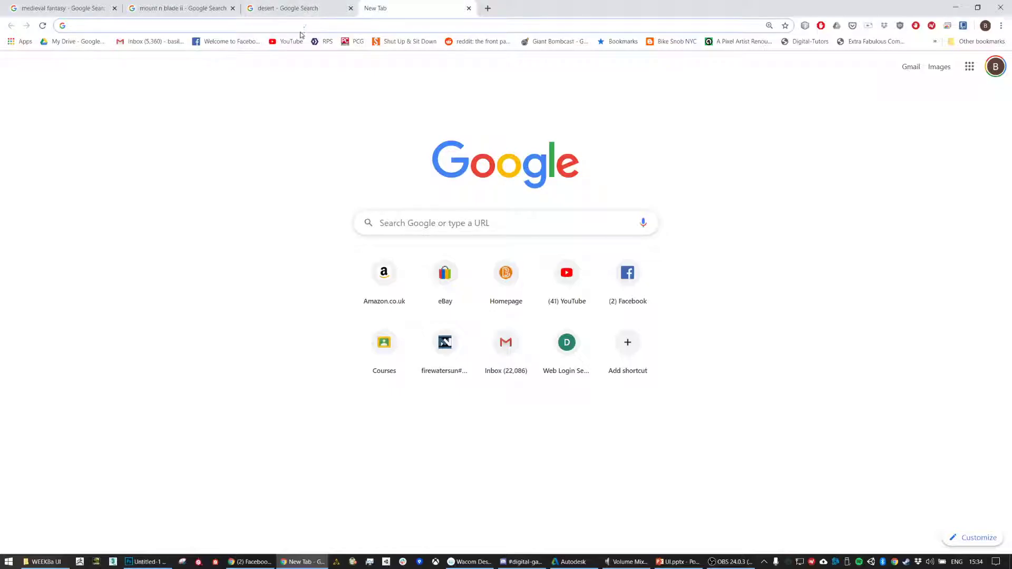
{"action": "left_click", "coordinate": [283, 7]}
{"action": "left_click", "coordinate": [101, 101]}
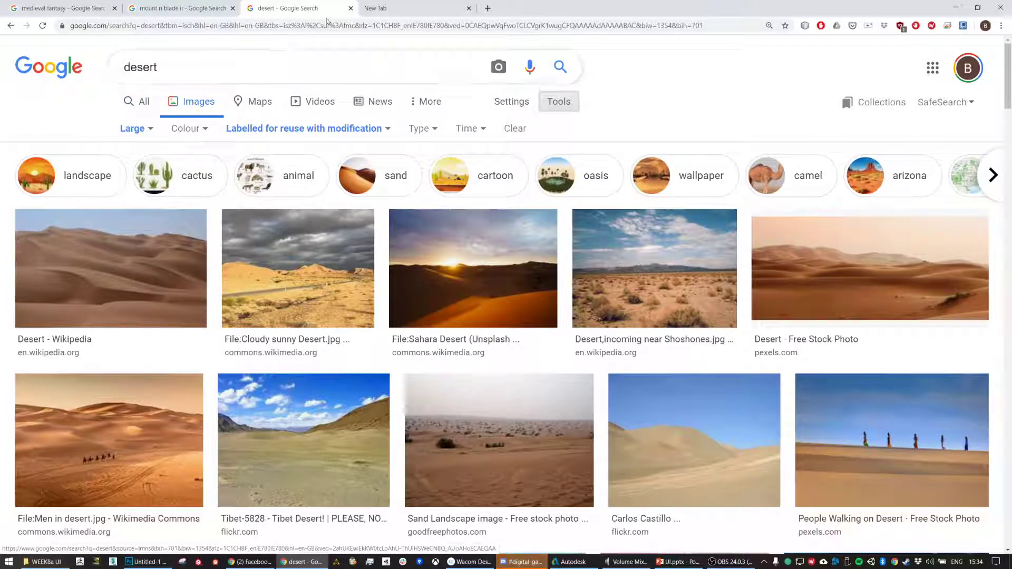
{"action": "left_click", "coordinate": [408, 8]}
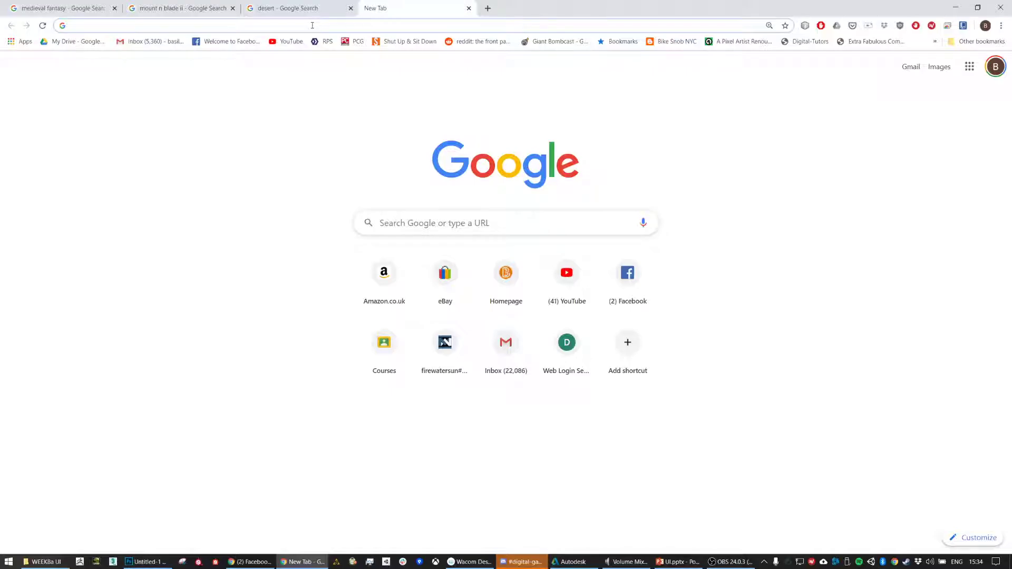
{"action": "left_click", "coordinate": [303, 9]}
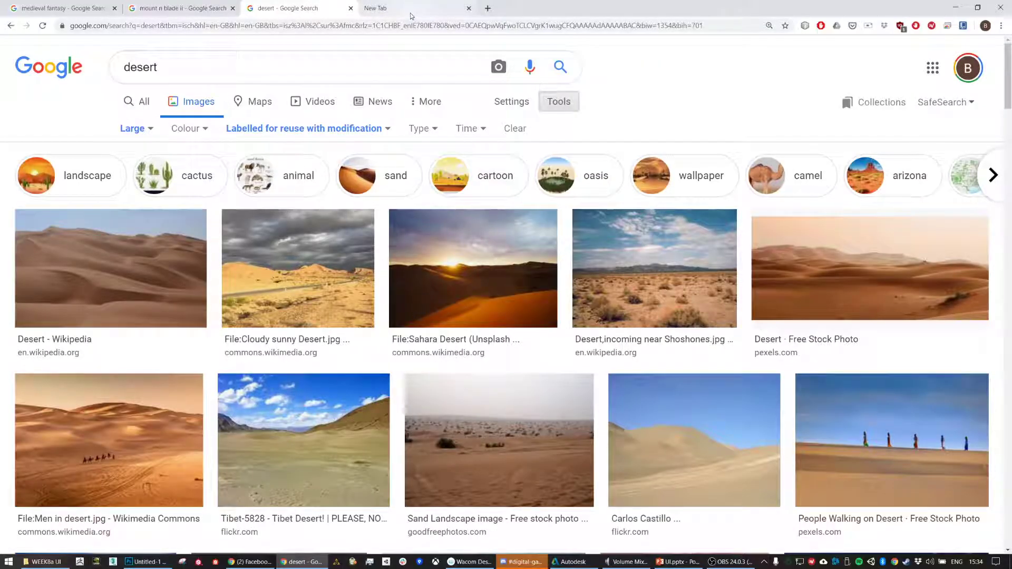
Preview the Pexels "Desert · Free Stock Photo" result, open its preview image in a new tab and return to the results
{"action": "left_click", "coordinate": [792, 277]}
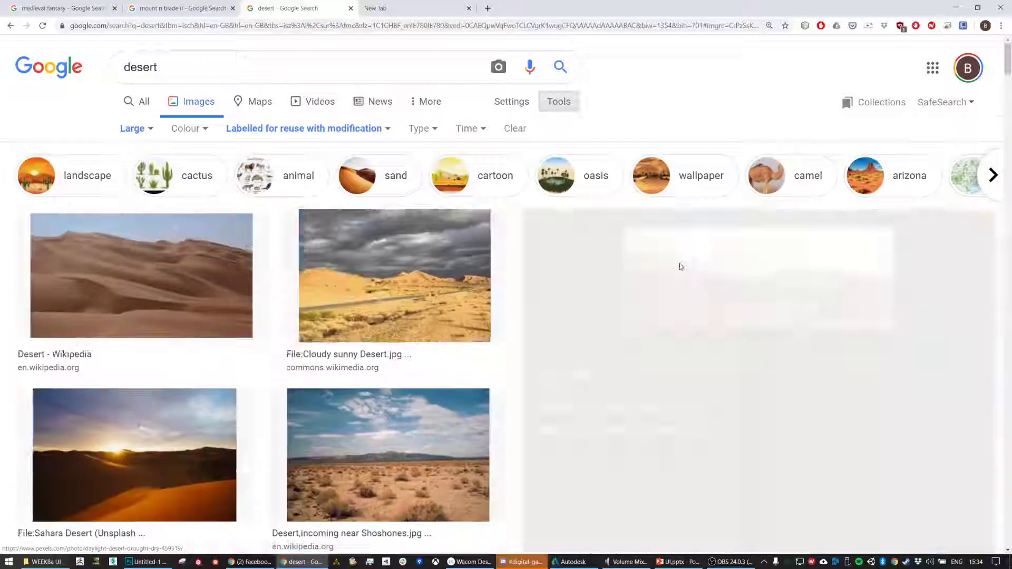
{"action": "right_click", "coordinate": [747, 150]}
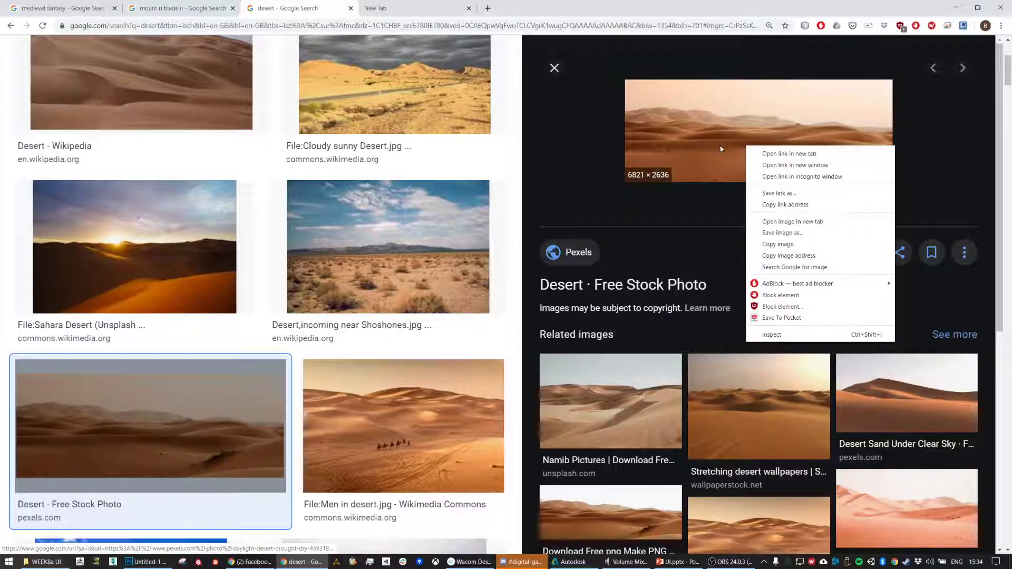
{"action": "left_click", "coordinate": [799, 225]}
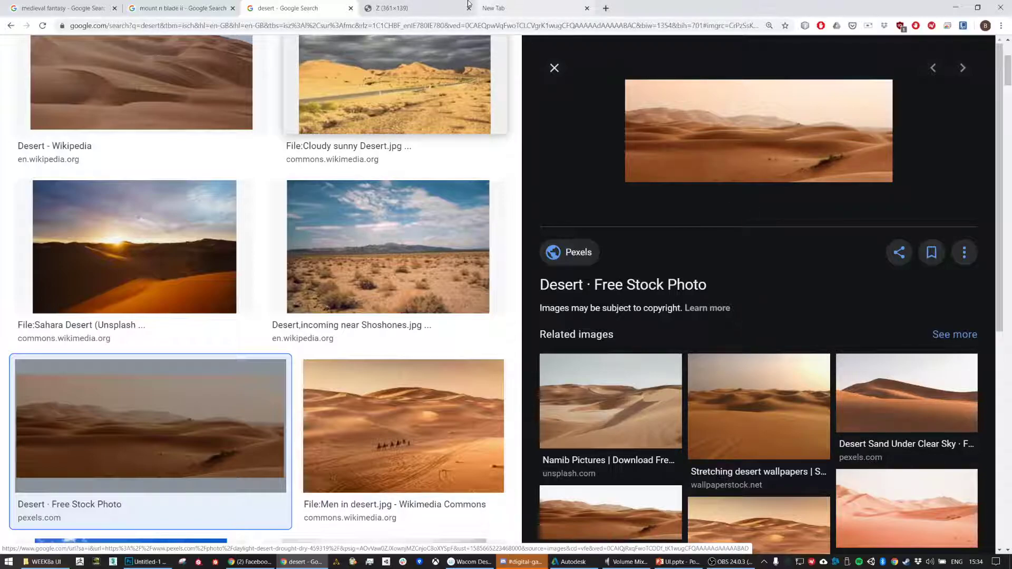
{"action": "key", "text": "ctrl+Tab"}
{"action": "left_click", "coordinate": [321, 10]}
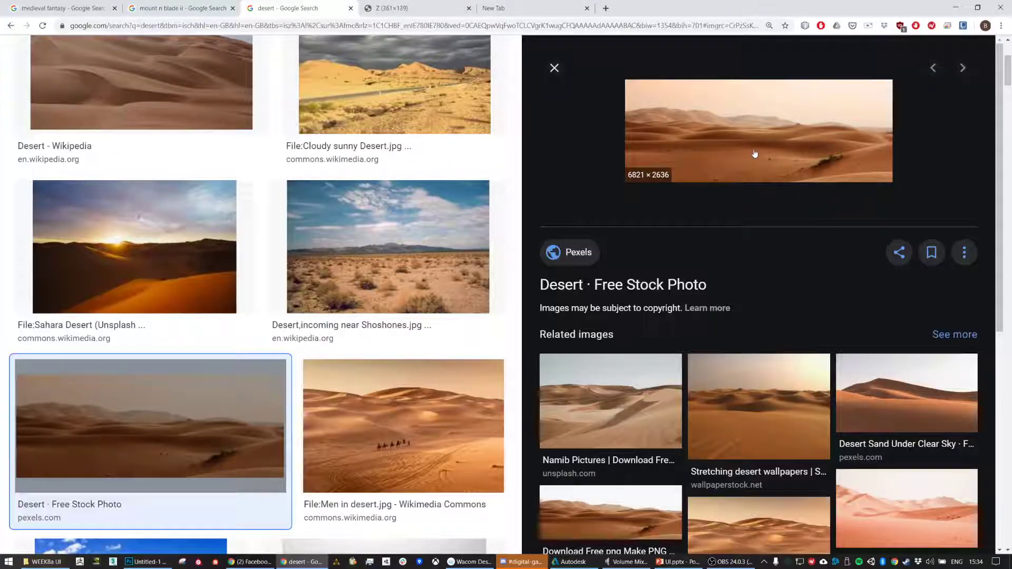
Copy the desert photo from its Pexels source page and paste it into the blank Photoshop document
{"action": "left_click", "coordinate": [580, 254]}
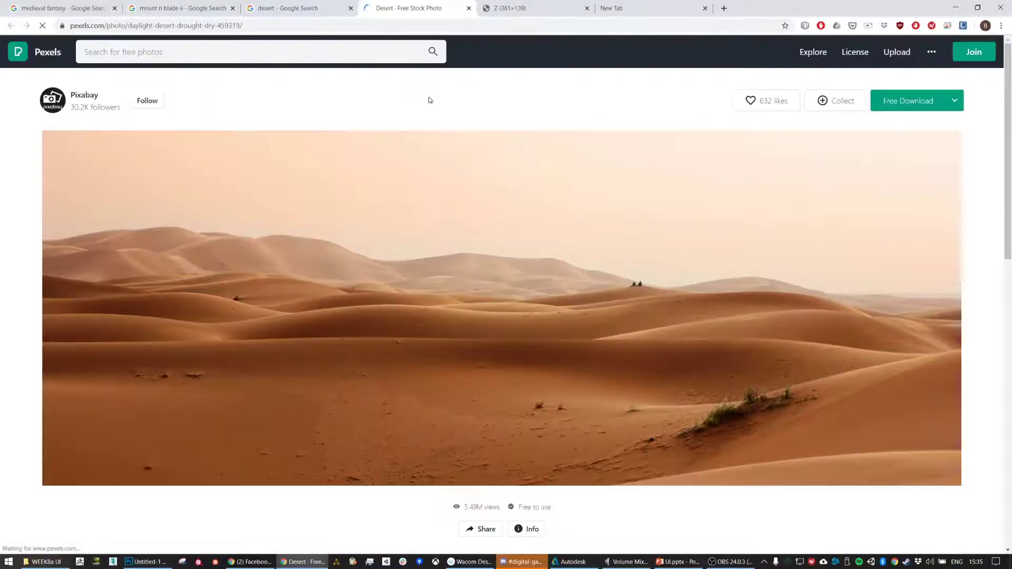
{"action": "right_click", "coordinate": [472, 231]}
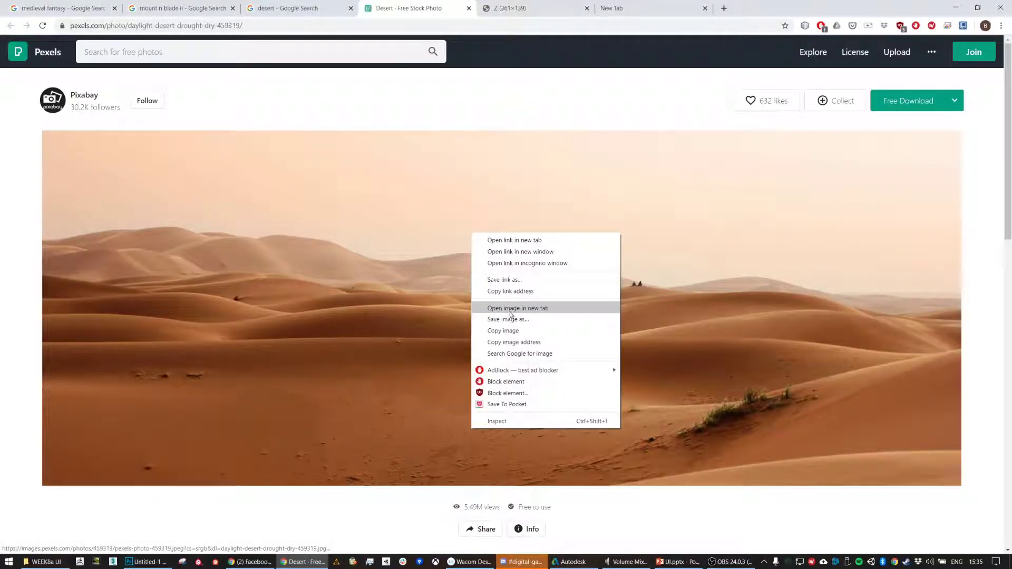
{"action": "left_click", "coordinate": [515, 331]}
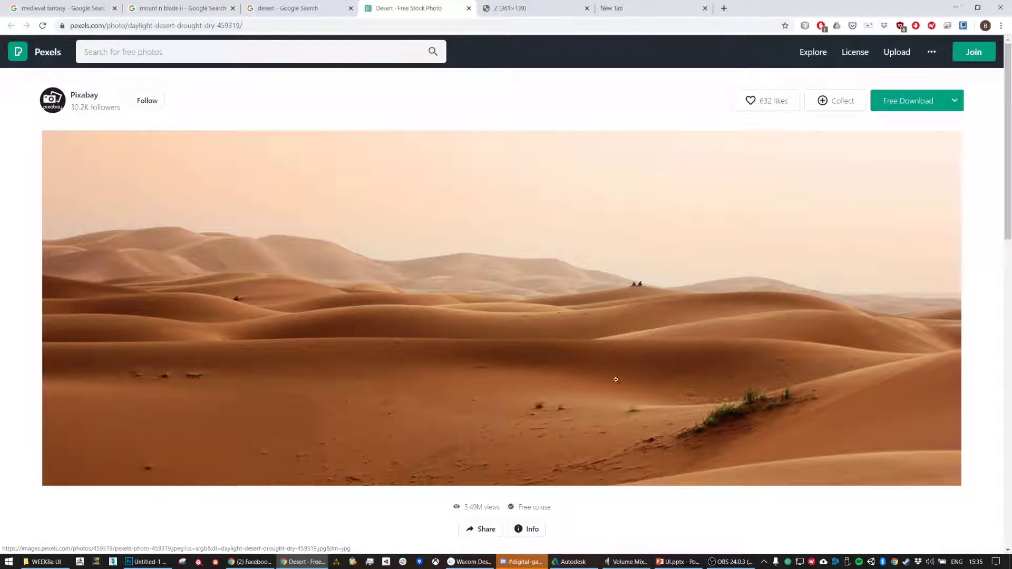
{"action": "left_click", "coordinate": [145, 562]}
{"action": "key", "text": "ctrl+v"}
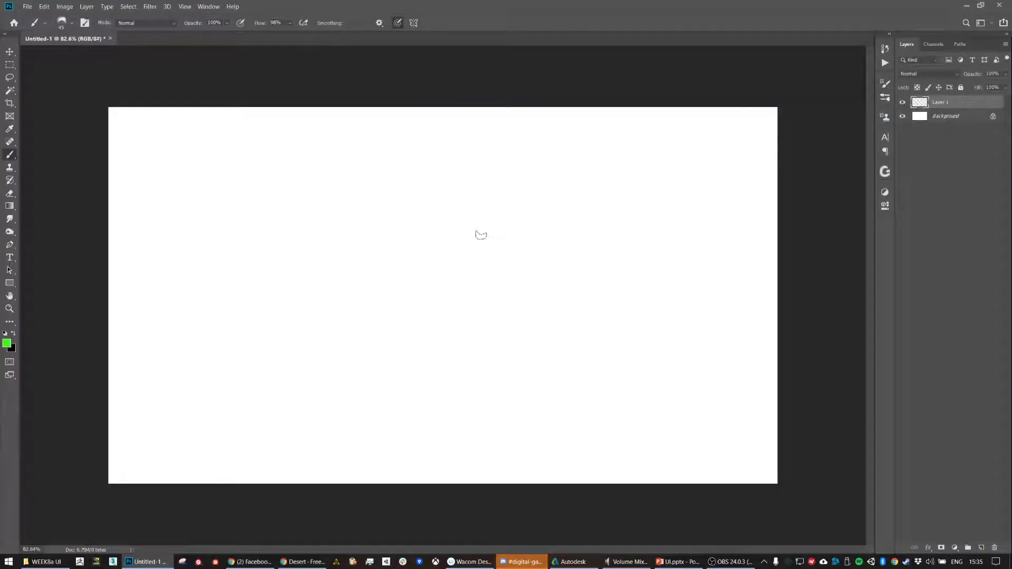
Switch to Chrome and search the web for "diablo crater nasa" in the blank tab
{"action": "key", "text": "alt+Tab"}
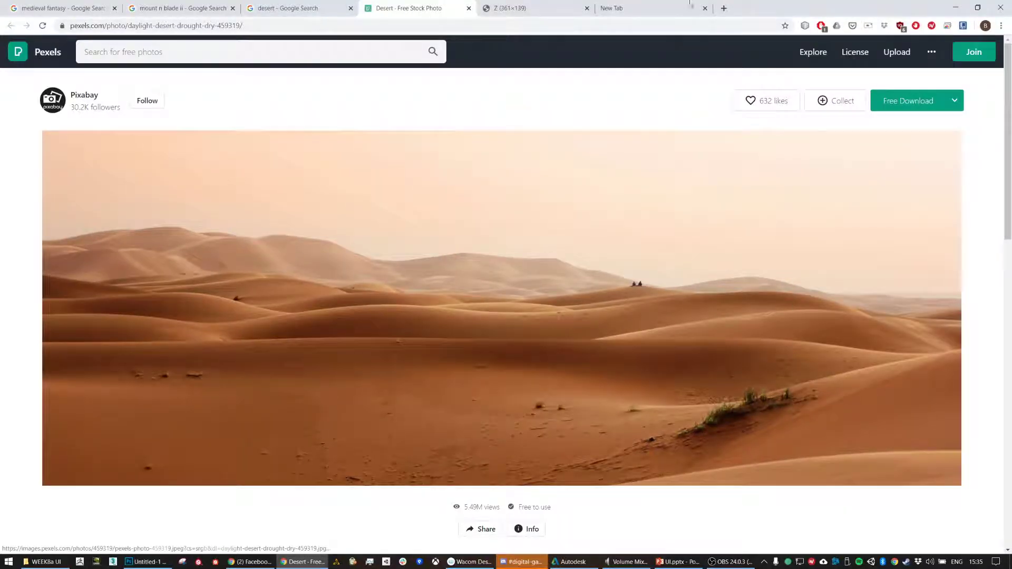
{"action": "left_click", "coordinate": [611, 8]}
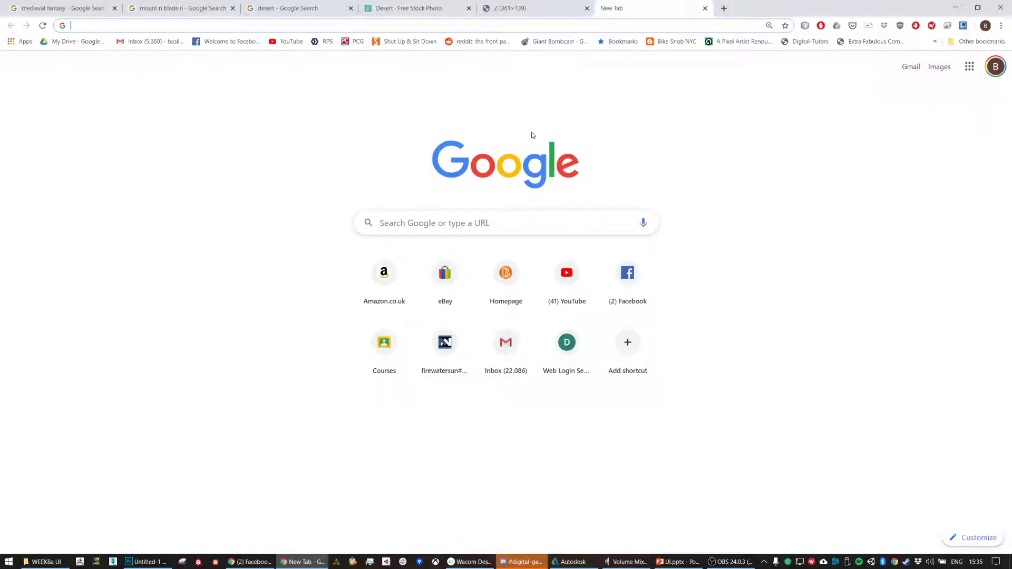
{"action": "type", "text": "diab"}
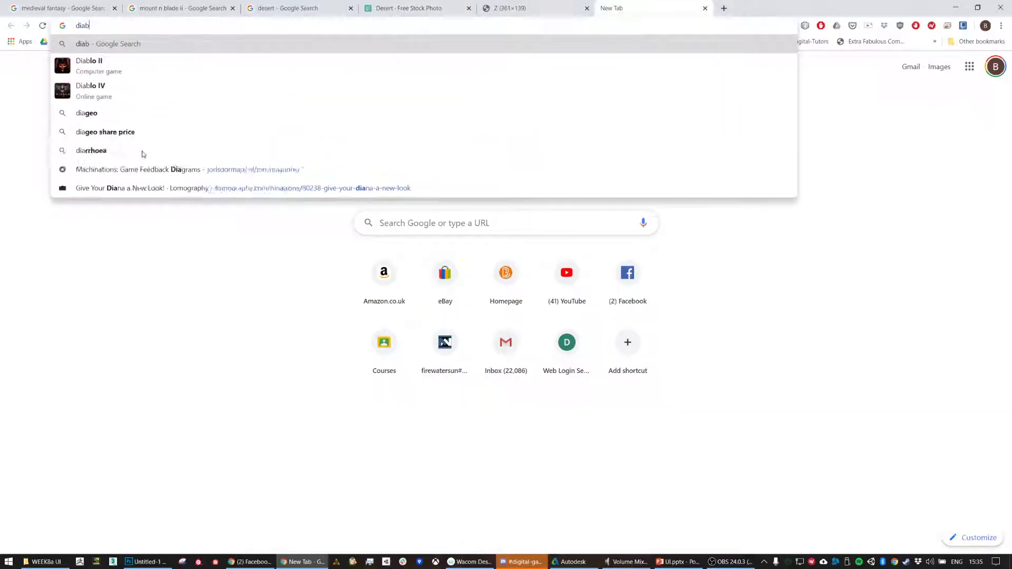
{"action": "type", "text": "lo c"}
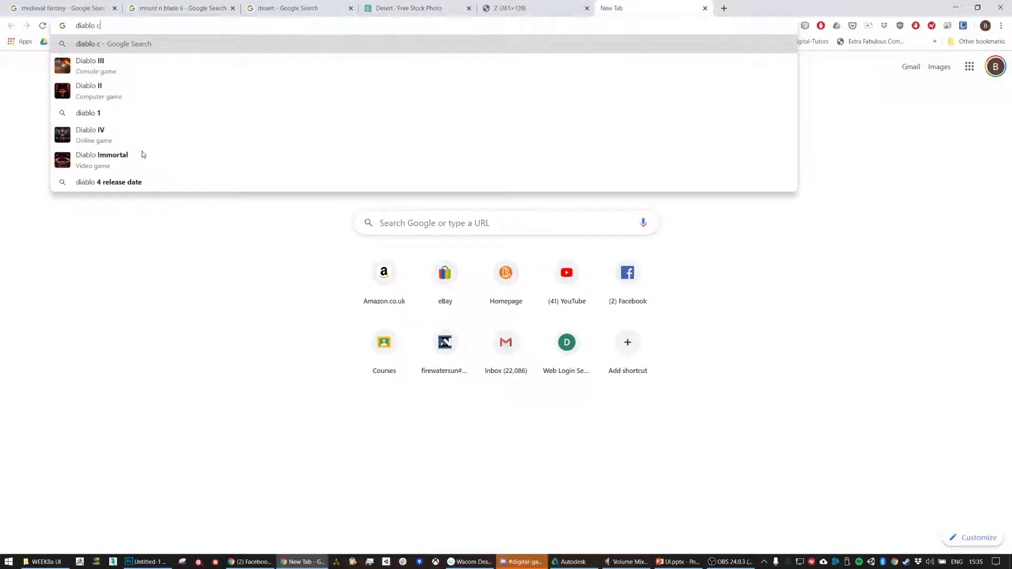
{"action": "type", "text": "rater nasa"}
{"action": "key", "text": "Return"}
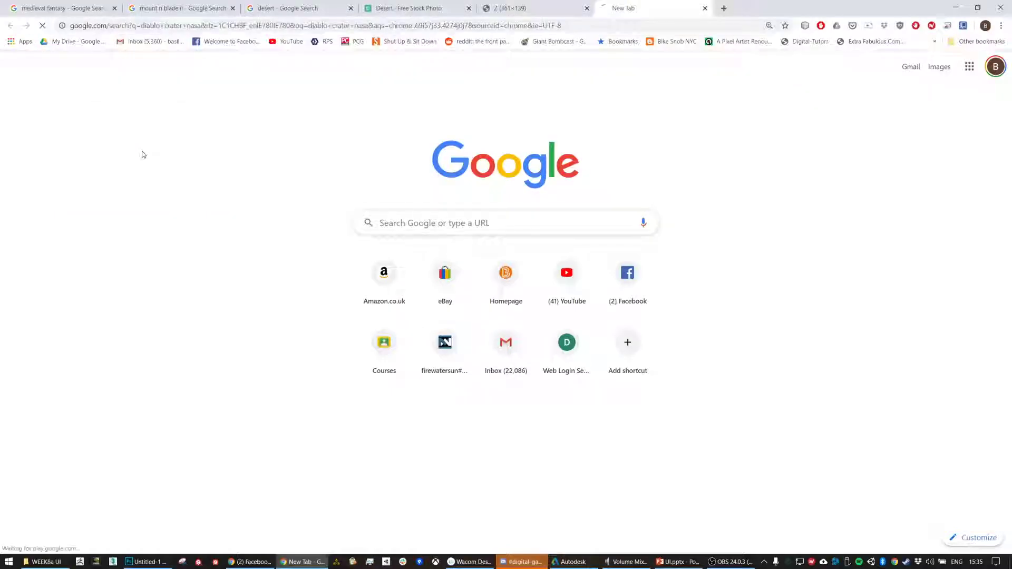
Look through the web and image results for the crater search, close its tab and return to the Pexels desert page
{"action": "scroll", "coordinate": [386, 217], "scroll_direction": "down", "scroll_amount": 12}
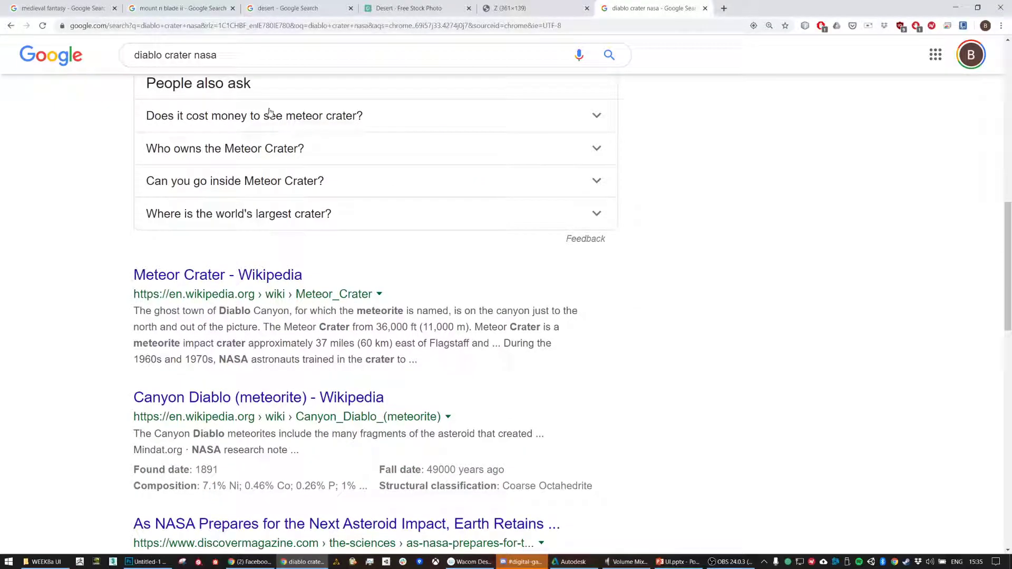
{"action": "left_click", "coordinate": [148, 55]}
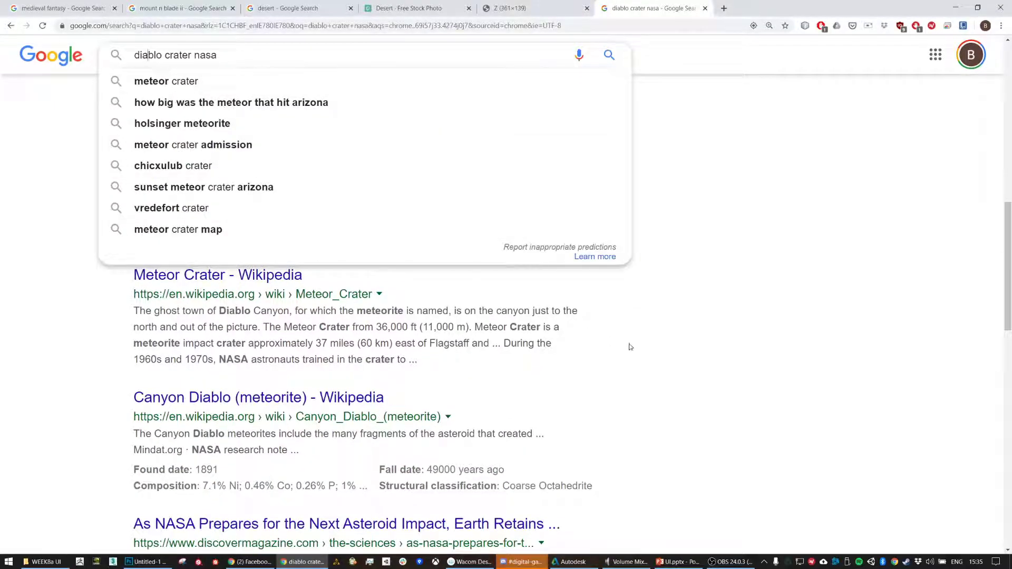
{"action": "scroll", "coordinate": [661, 347], "scroll_direction": "down", "scroll_amount": 3}
{"action": "left_click", "coordinate": [661, 348]}
{"action": "scroll", "coordinate": [682, 346], "scroll_direction": "down", "scroll_amount": 4}
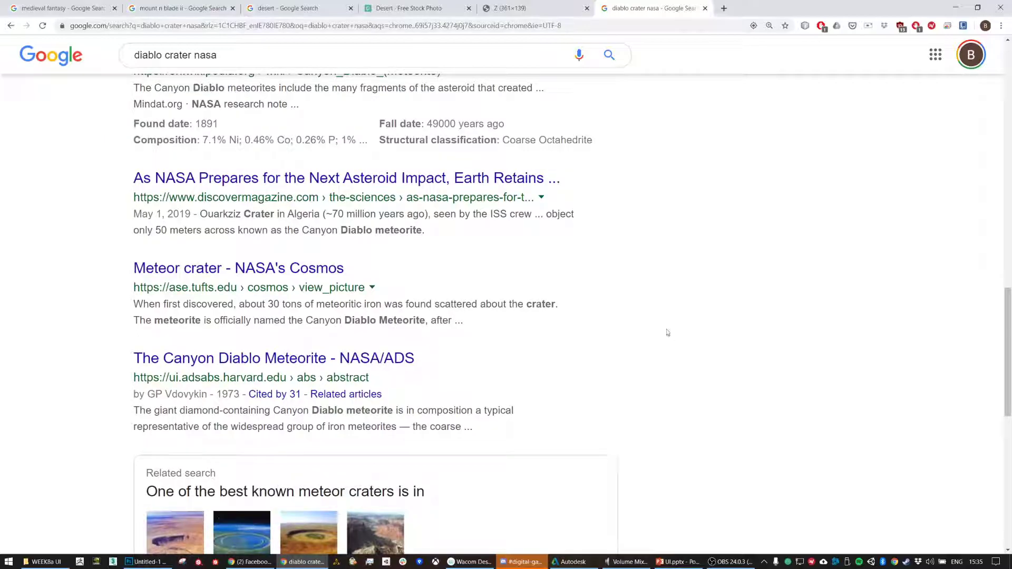
{"action": "scroll", "coordinate": [734, 275], "scroll_direction": "up", "scroll_amount": 17}
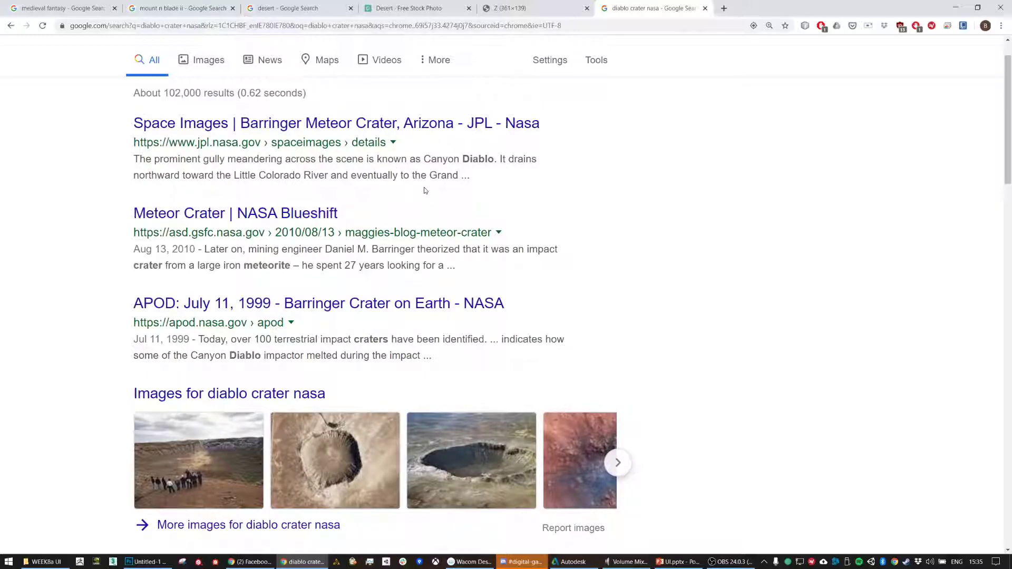
{"action": "left_click", "coordinate": [200, 62]}
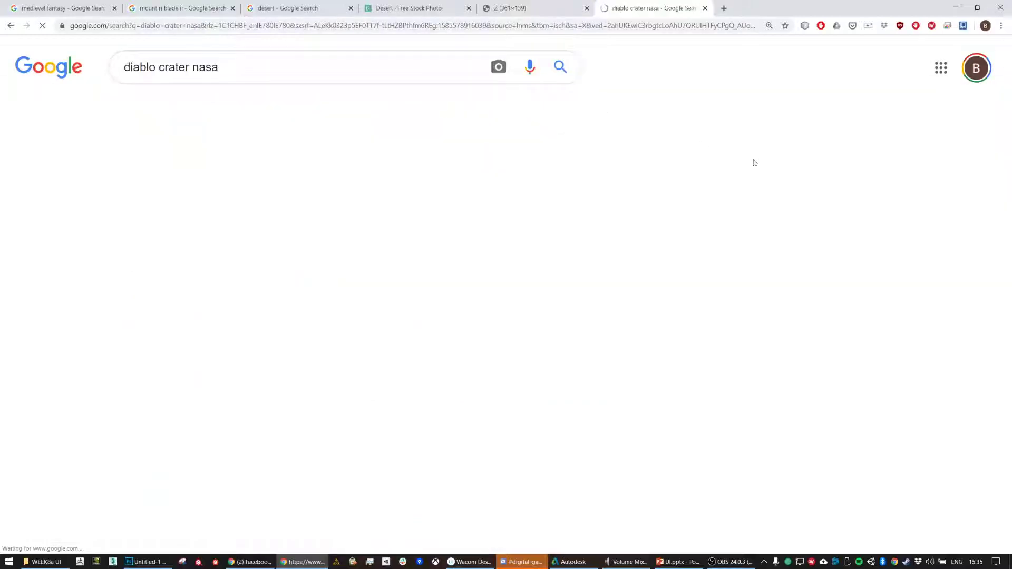
{"action": "scroll", "coordinate": [481, 257], "scroll_direction": "down", "scroll_amount": 8}
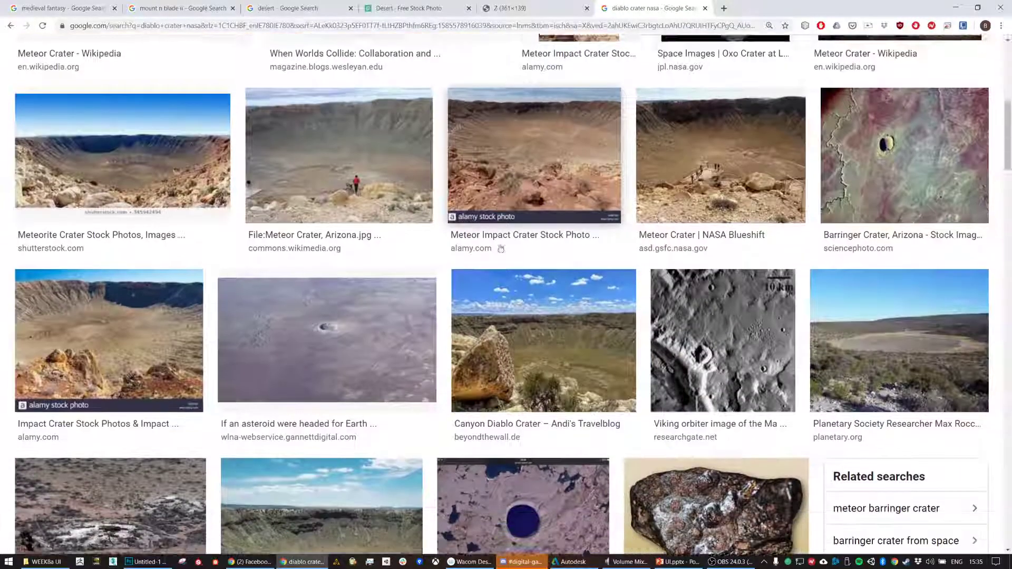
{"action": "scroll", "coordinate": [420, 109], "scroll_direction": "up", "scroll_amount": 6}
{"action": "scroll", "coordinate": [420, 110], "scroll_direction": "up", "scroll_amount": 3}
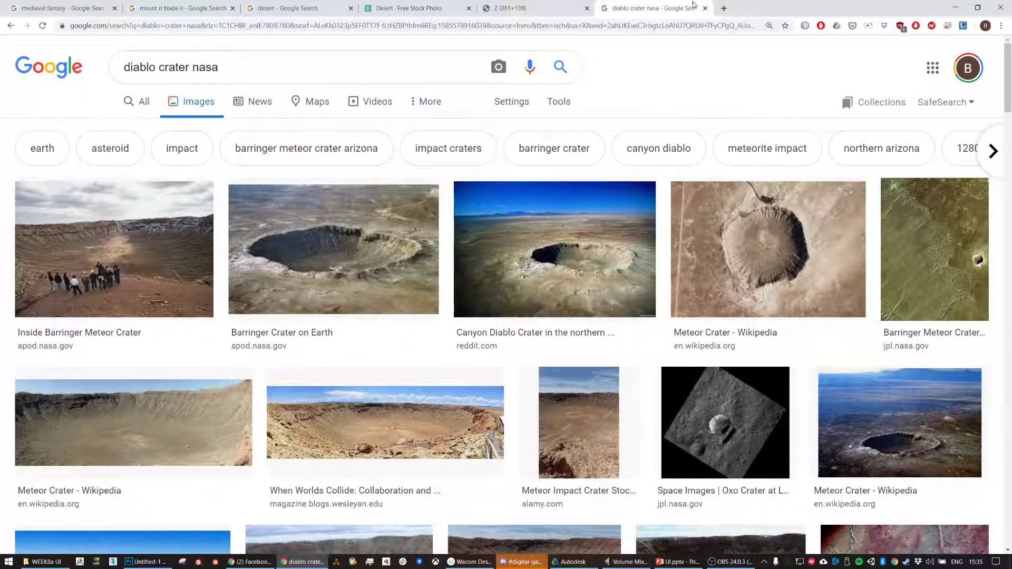
{"action": "left_click", "coordinate": [705, 8]}
{"action": "left_click", "coordinate": [431, 4]}
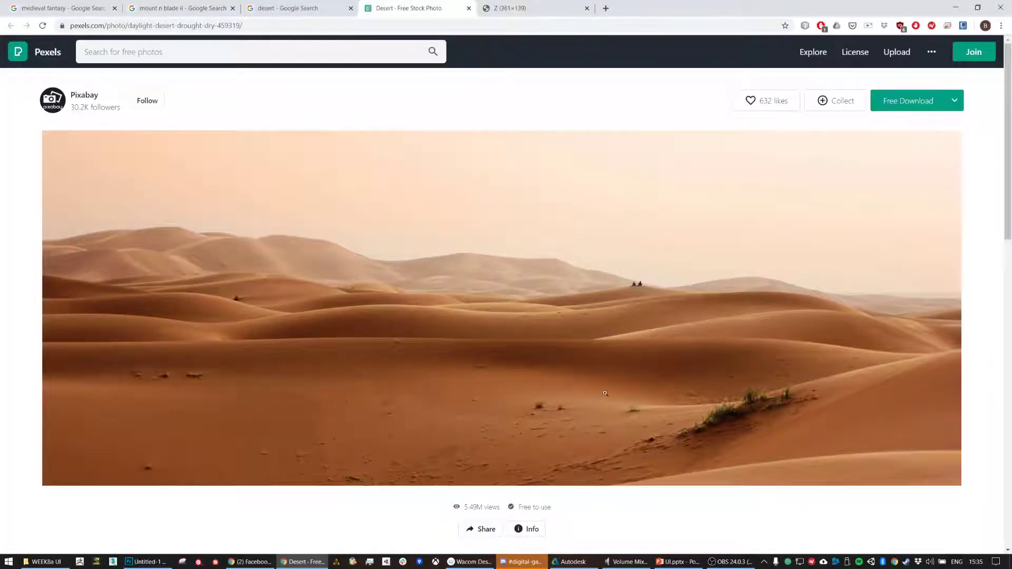
Switch to Photoshop and move the desert photo straight down about 89 px, aligning it with the canvas's lower edge
{"action": "left_click", "coordinate": [146, 562]}
{"action": "key", "text": "v"}
{"action": "left_click_drag", "start_coordinate": [446, 267], "coordinate": [453, 290]}
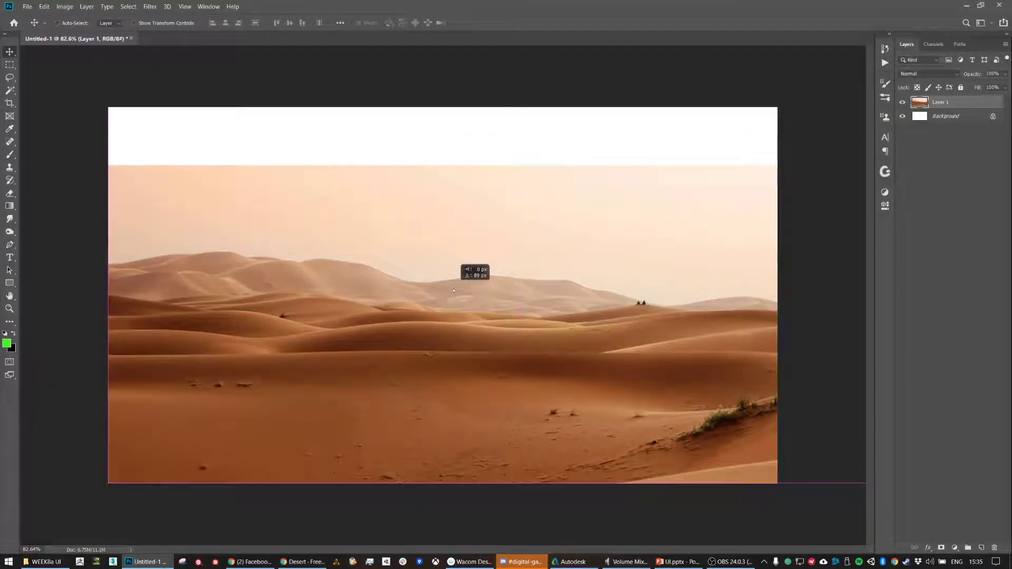
Try erasing the desert photo's sky with the Background Eraser at a greatly enlarged brush size, and undo the stroke
{"action": "left_click", "coordinate": [10, 141]}
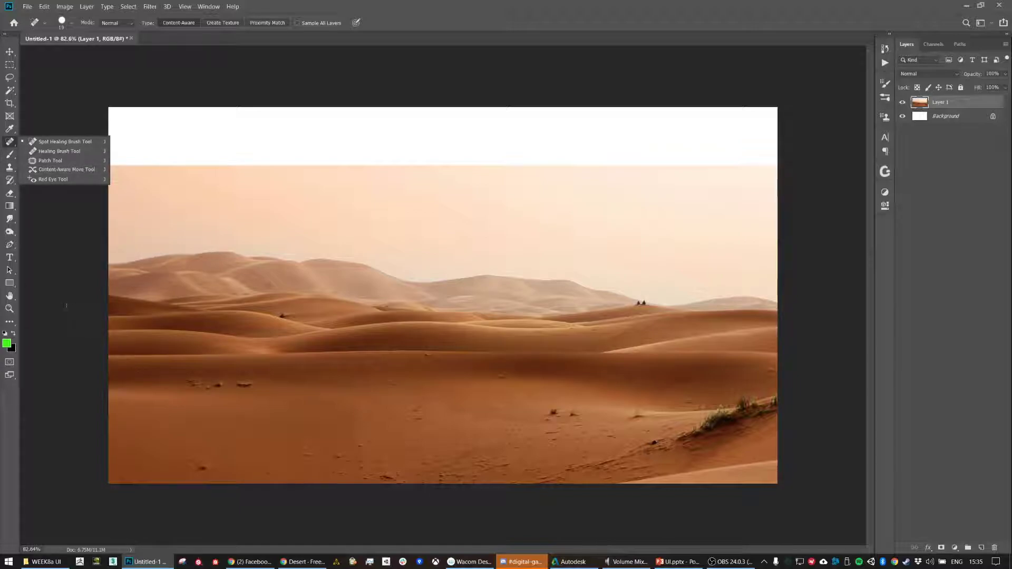
{"action": "key", "text": "e"}
{"action": "left_click", "coordinate": [10, 193]}
{"action": "left_click", "coordinate": [23, 203]}
{"action": "left_click", "coordinate": [10, 193]}
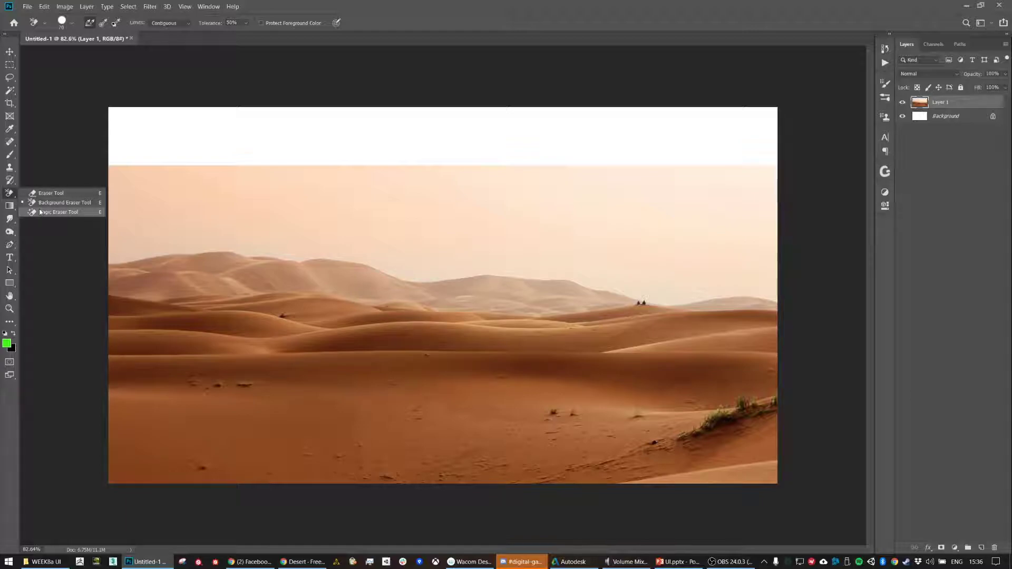
{"action": "key", "text": "z"}
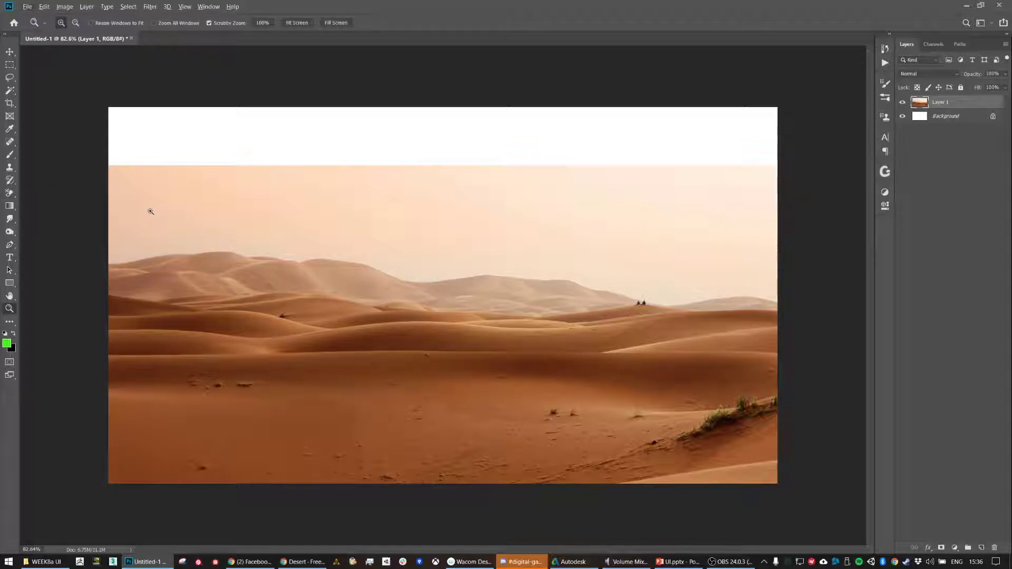
{"action": "left_click", "coordinate": [9, 191]}
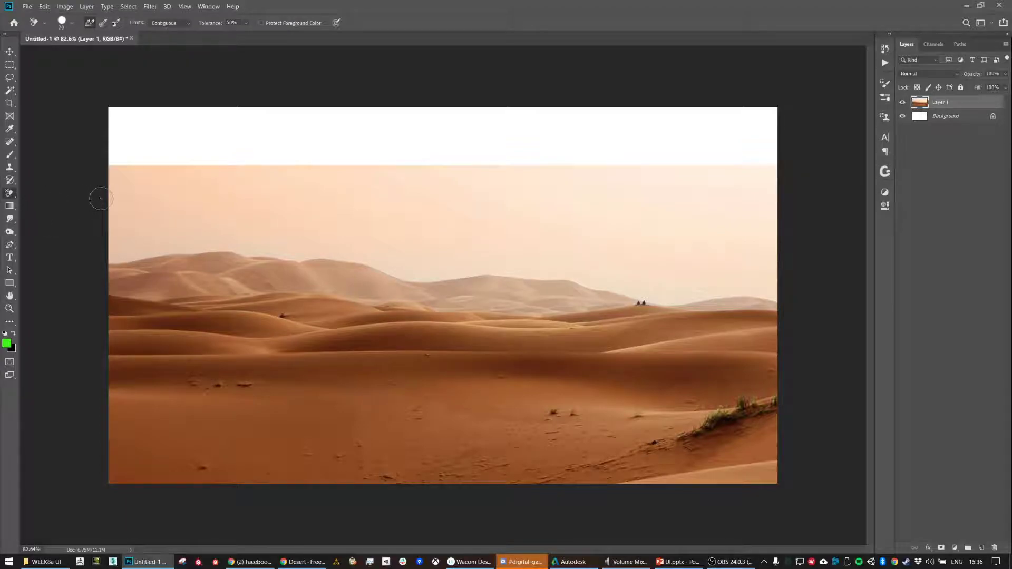
{"action": "key", "text": "bracketright"}
{"action": "key", "text": "bracketright"}
{"action": "key", "text": "bracketright"}
{"action": "key", "text": "bracketright"}
{"action": "key", "text": "bracketright"}
{"action": "key", "text": "bracketright"}
{"action": "key", "text": "bracketright"}
{"action": "key", "text": "bracketright"}
{"action": "mouse_move", "coordinate": [117, 192]}
{"action": "left_mouse_down"}
{"action": "mouse_move", "coordinate": [160, 206]}
{"action": "mouse_move", "coordinate": [704, 215]}
{"action": "left_mouse_up"}
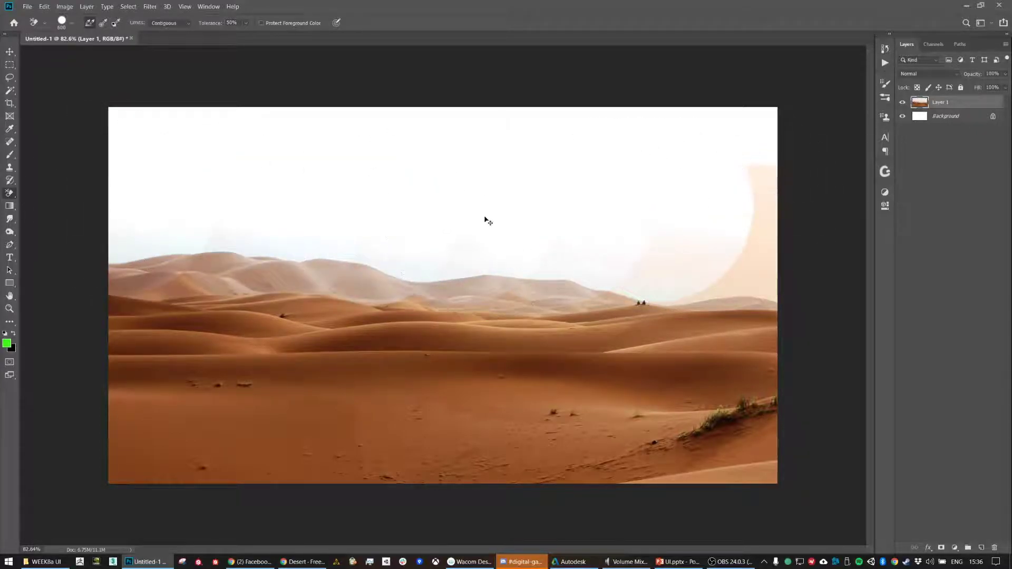
{"action": "key", "text": "ctrl+z"}
Try erasing the sky again with the Background Eraser at a 200 px brush size, and undo the erasing
{"action": "key", "text": "bracketleft"}
{"action": "key", "text": "bracketleft"}
{"action": "key", "text": "bracketleft"}
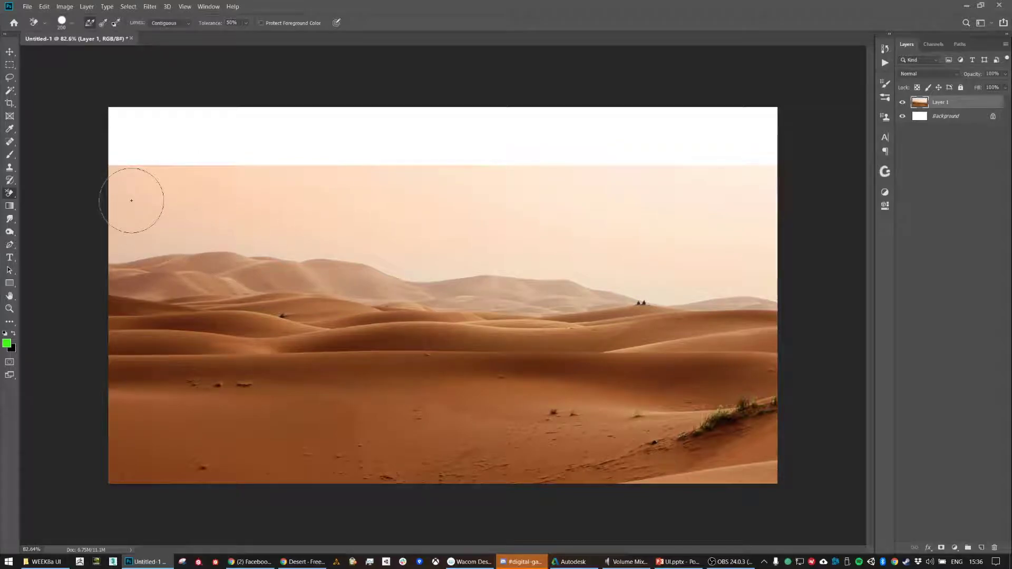
{"action": "mouse_move", "coordinate": [131, 192]}
{"action": "left_mouse_down"}
{"action": "mouse_move", "coordinate": [118, 208]}
{"action": "mouse_move", "coordinate": [145, 224]}
{"action": "left_mouse_up"}
{"action": "mouse_move", "coordinate": [240, 203]}
{"action": "left_mouse_down"}
{"action": "mouse_move", "coordinate": [389, 192]}
{"action": "mouse_move", "coordinate": [569, 217]}
{"action": "mouse_move", "coordinate": [753, 207]}
{"action": "left_mouse_up"}
{"action": "key", "text": "ctrl+z"}
Select the whole sky of the desert layer with the Magic Wand at tolerance 32 and delete it
{"action": "left_click", "coordinate": [9, 90]}
{"action": "left_click", "coordinate": [167, 198]}
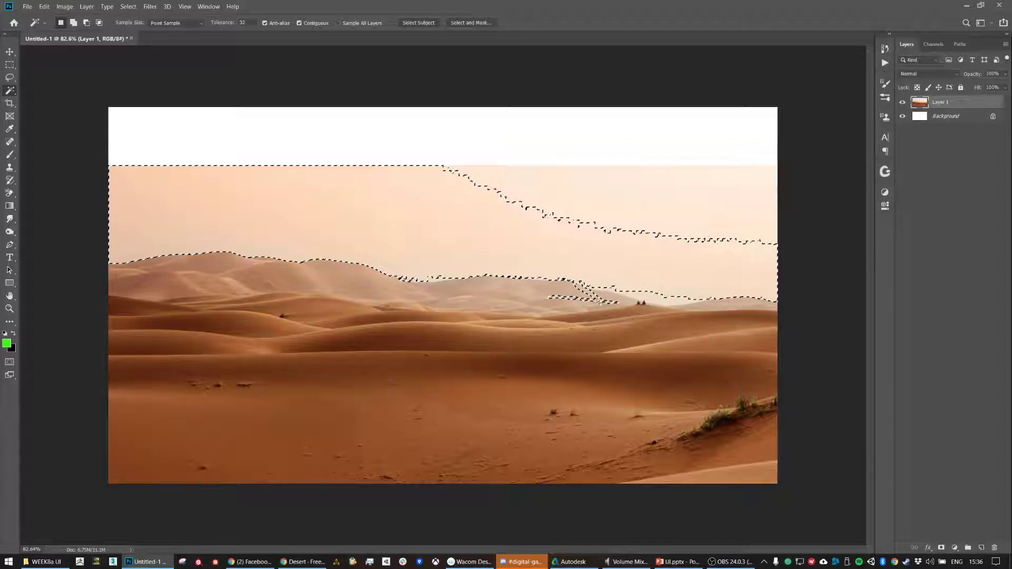
{"action": "left_click", "coordinate": [654, 225], "text": "shift"}
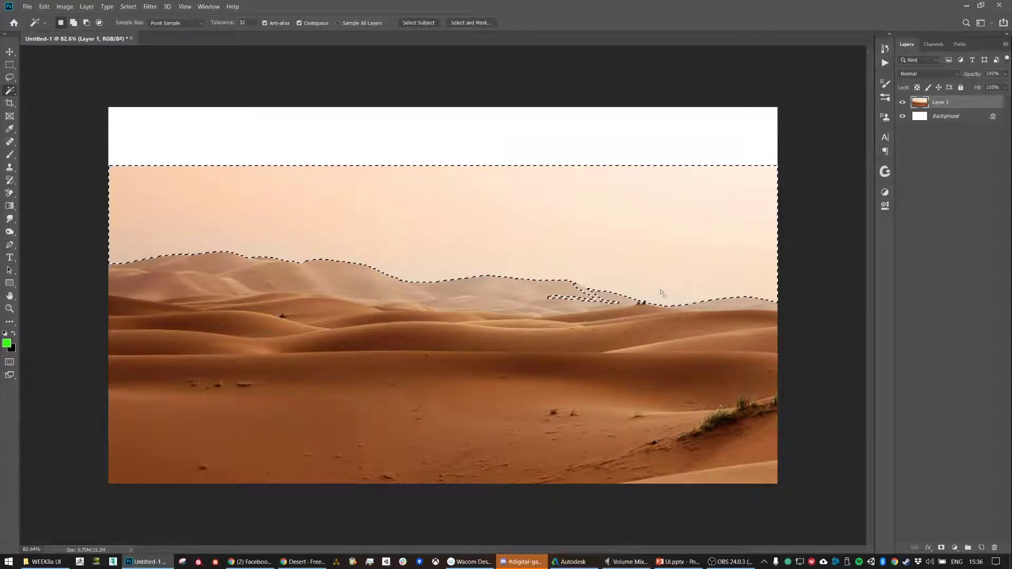
{"action": "key", "text": "Delete"}
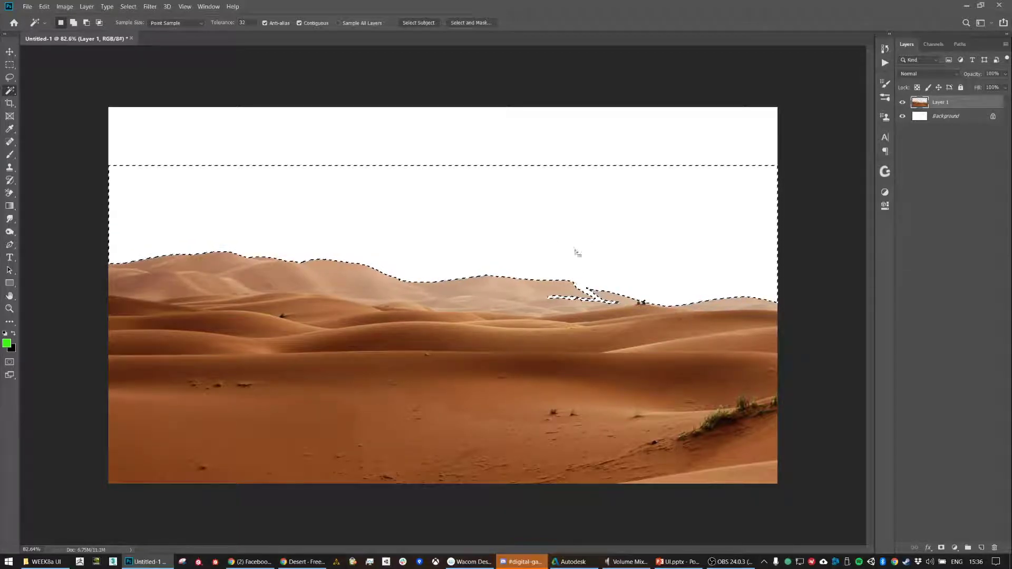
Feather the sky selection by 3 pixels, delete along the dune ridge to soften it, and deselect
{"action": "scroll", "coordinate": [390, 260], "scroll_direction": "up", "scroll_amount": 2}
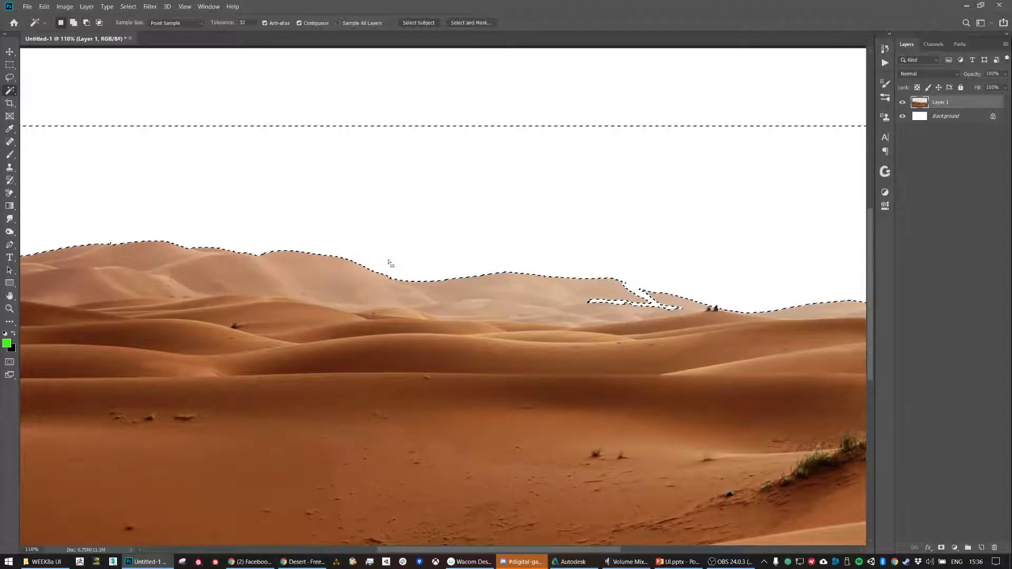
{"action": "right_click", "coordinate": [424, 233]}
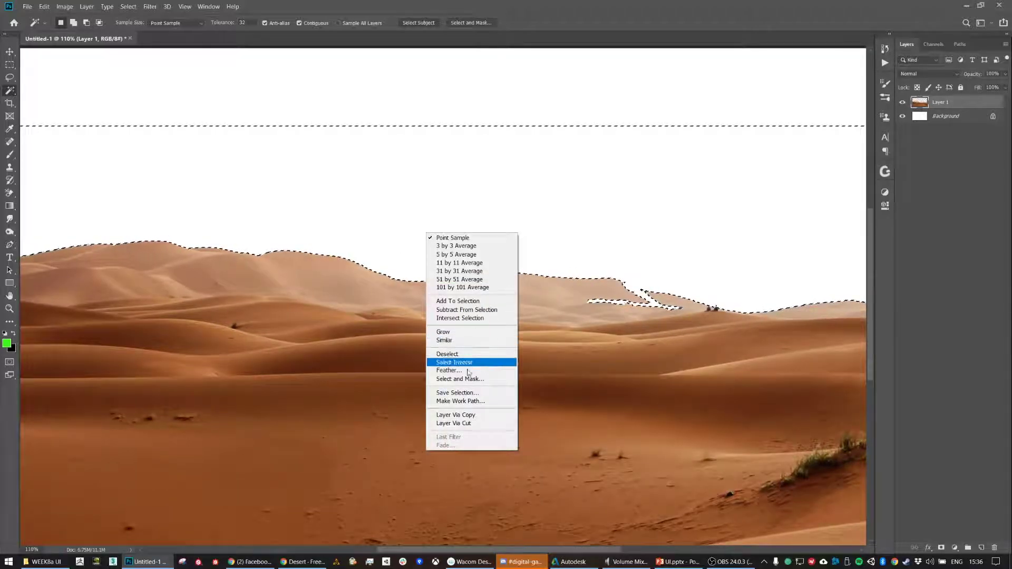
{"action": "left_click", "coordinate": [449, 370]}
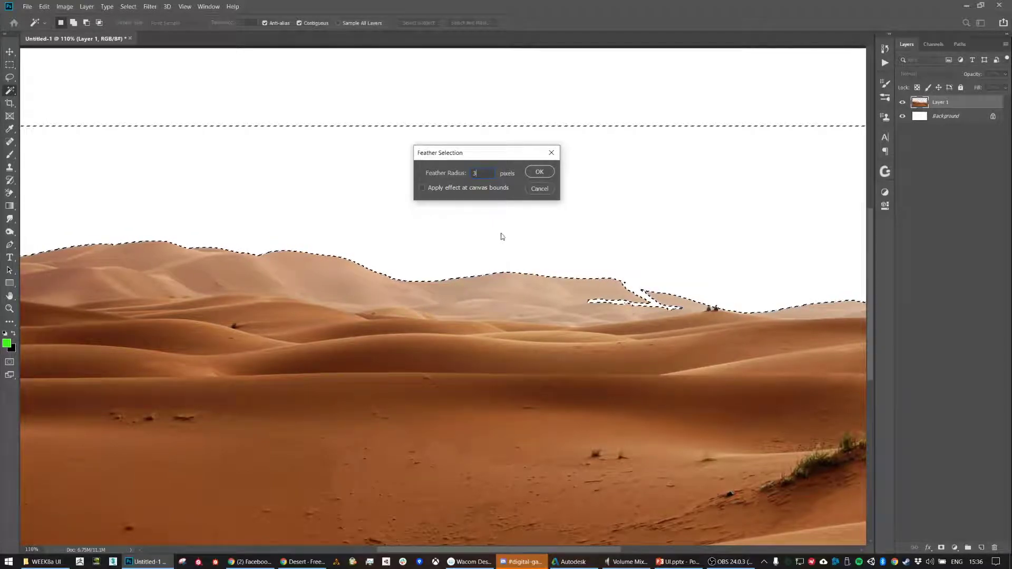
{"action": "left_click", "coordinate": [540, 172]}
{"action": "key", "text": "ctrl+d"}
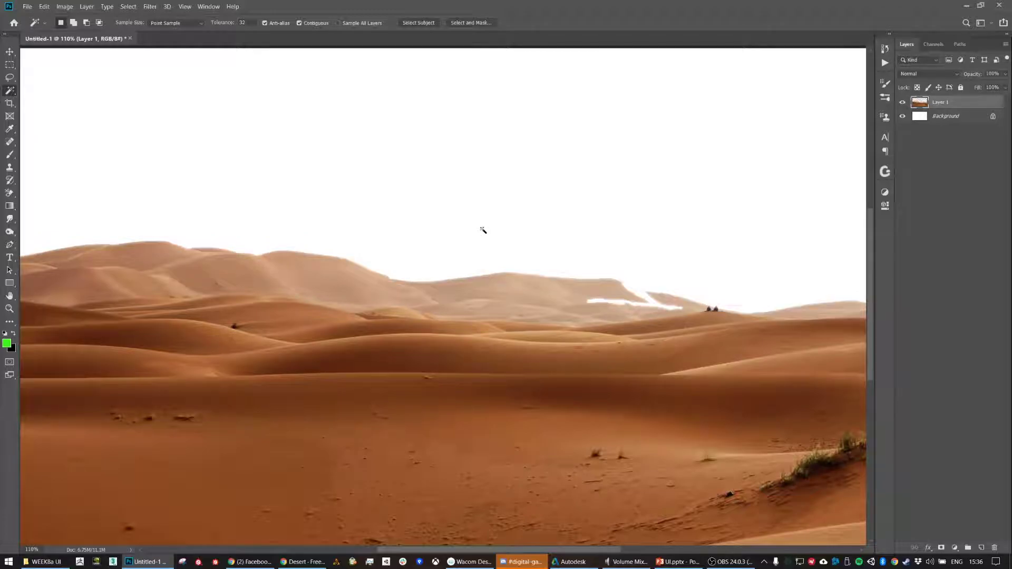
Reselect the empty sky area with the Magic Wand, feather the selection, delete the remaining edge pixels and deselect
{"action": "scroll", "coordinate": [386, 267], "scroll_direction": "up", "scroll_amount": 4}
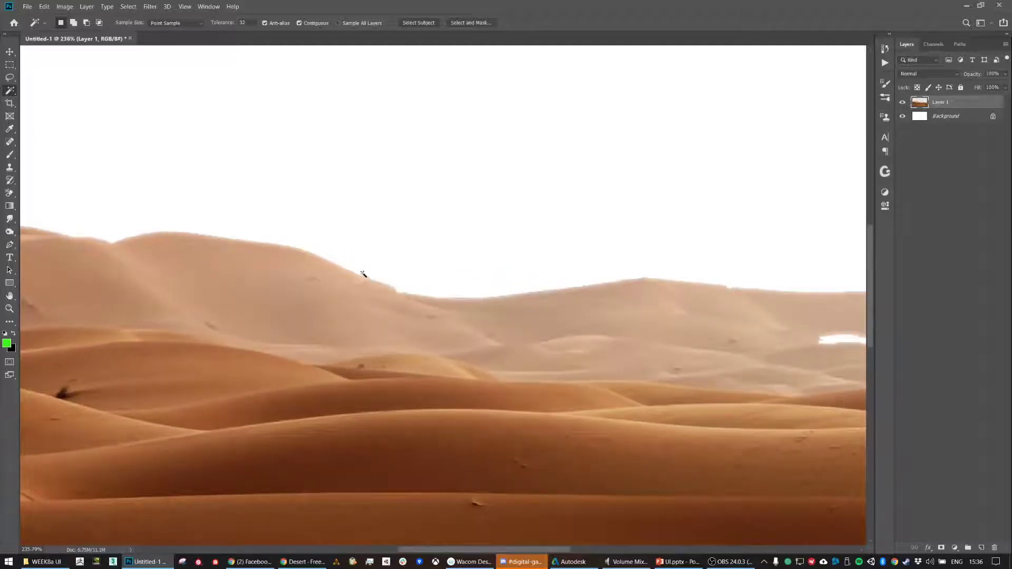
{"action": "left_click", "coordinate": [433, 244]}
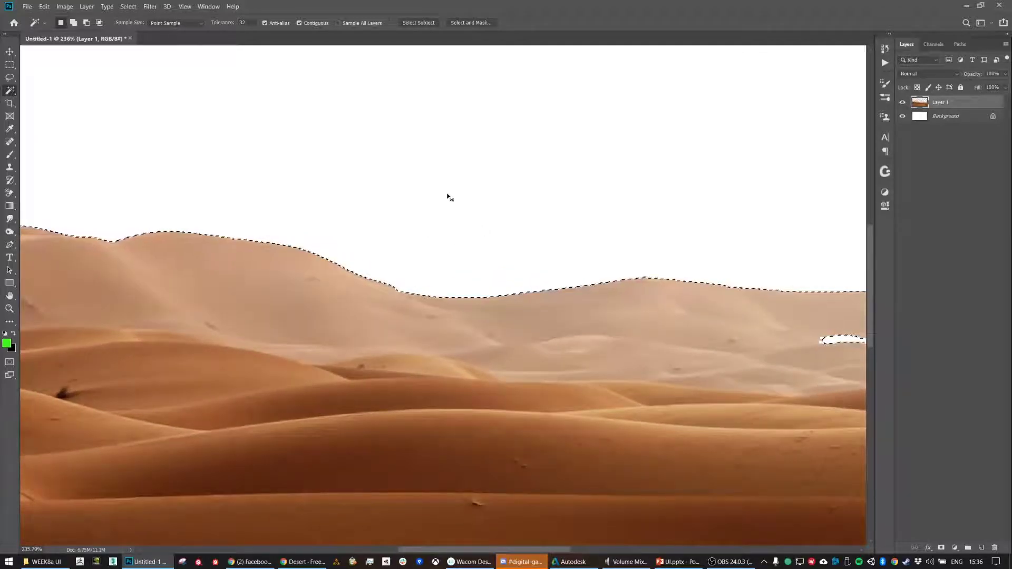
{"action": "right_click", "coordinate": [471, 179]}
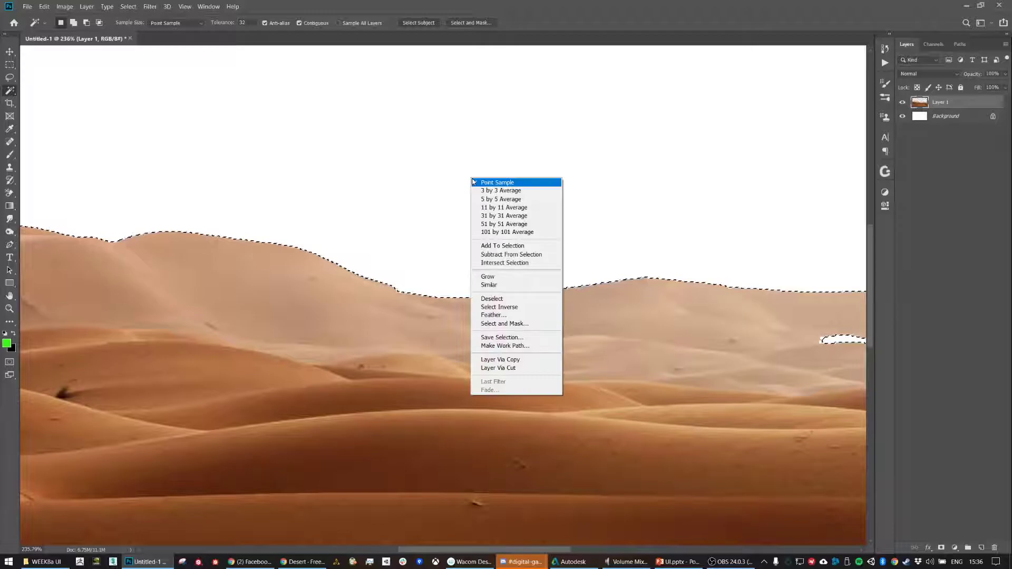
{"action": "left_click", "coordinate": [501, 315]}
{"action": "left_click", "coordinate": [538, 191]}
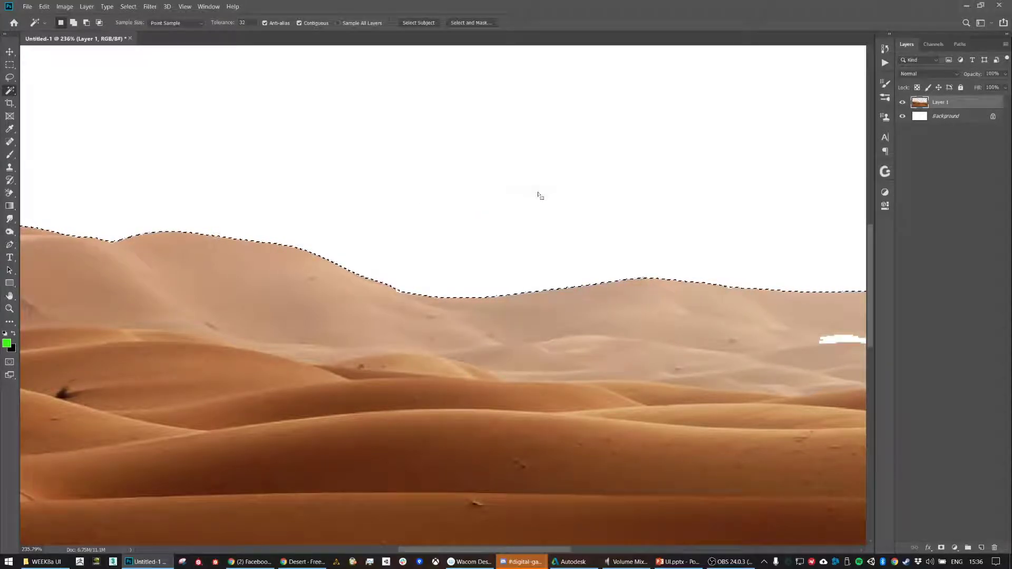
{"action": "key", "text": "Delete"}
{"action": "key", "text": "ctrl+d"}
Soften the dune skyline once more by selecting the empty area above it, feathering the selection, deleting and deselecting
{"action": "scroll", "coordinate": [459, 257], "scroll_direction": "down", "scroll_amount": 2}
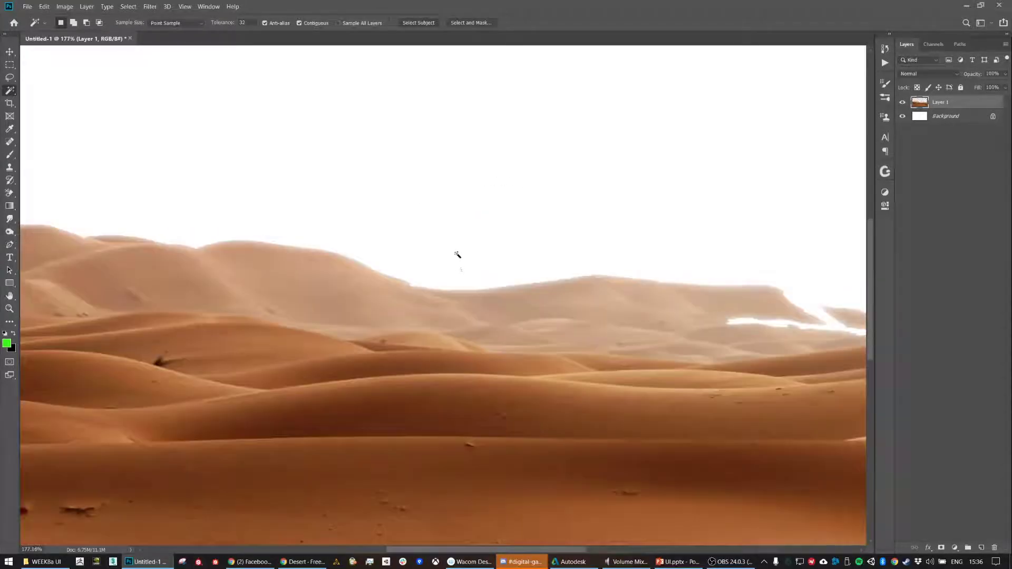
{"action": "scroll", "coordinate": [515, 262], "scroll_direction": "down", "scroll_amount": 4}
{"action": "left_click", "coordinate": [511, 185]}
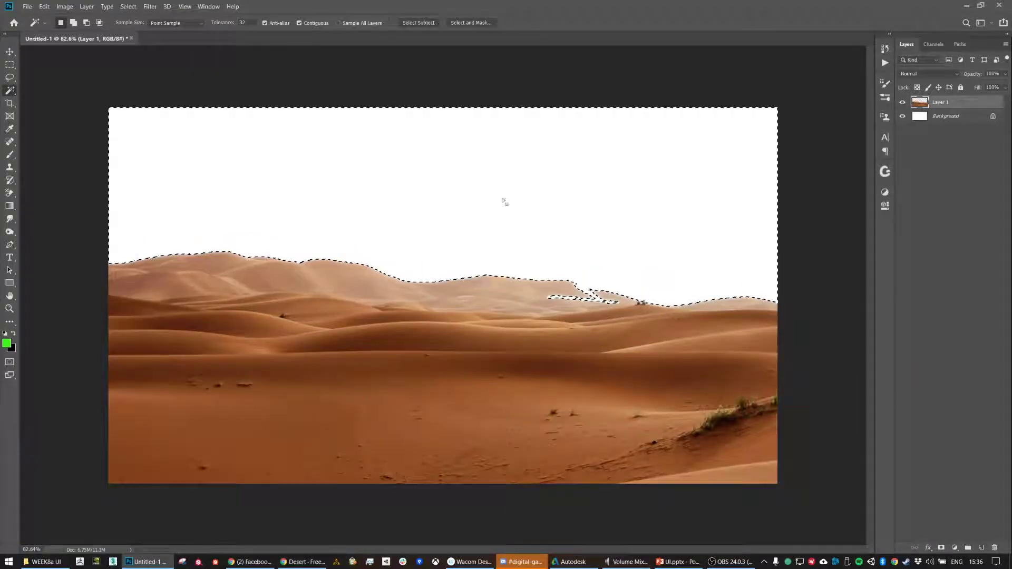
{"action": "right_click", "coordinate": [479, 211]}
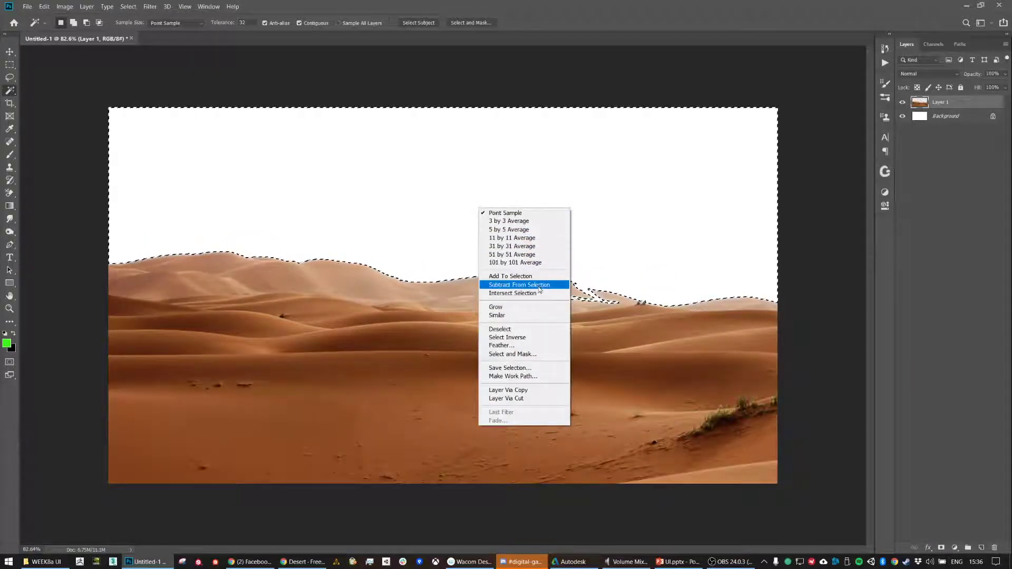
{"action": "left_click", "coordinate": [522, 343]}
{"action": "left_click", "coordinate": [539, 172]}
{"action": "key", "text": "ctrl+d"}
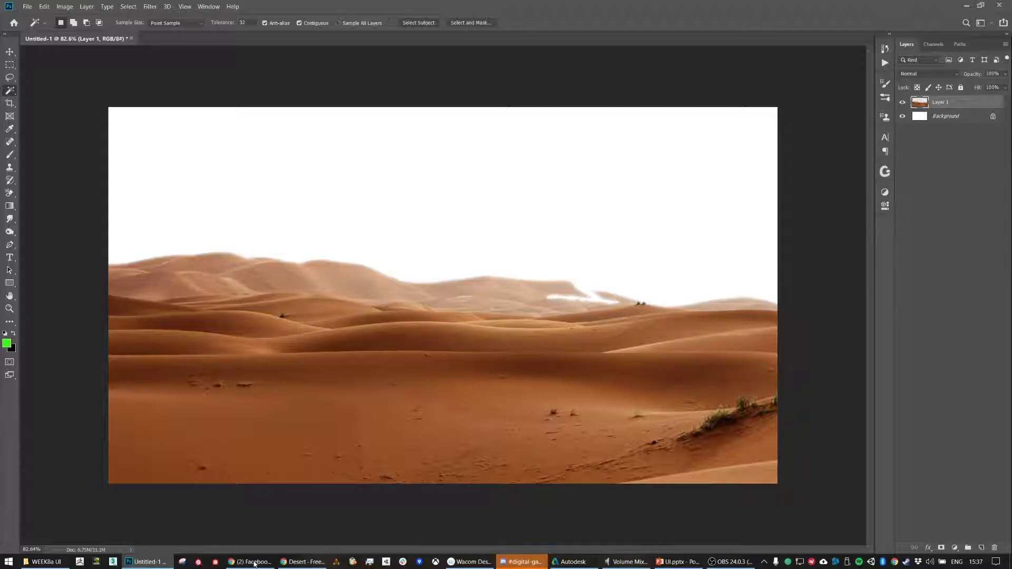
Switch to Chrome, search Google Images for "sunset sky" and look through the results for a suitable sky
{"action": "left_click", "coordinate": [303, 562]}
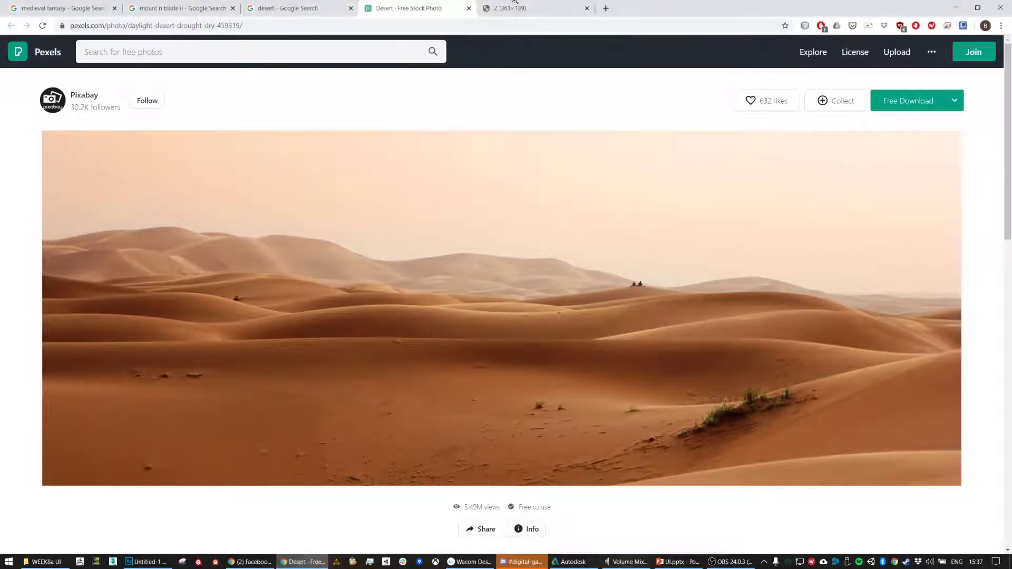
{"action": "left_click", "coordinate": [530, 6]}
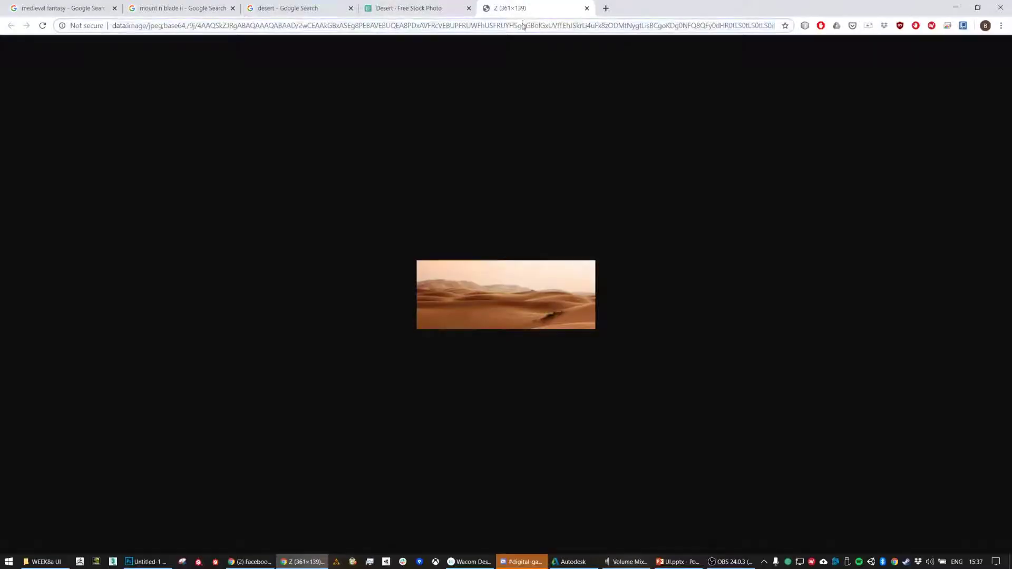
{"action": "left_click", "coordinate": [516, 30]}
{"action": "type", "text": "sunset sky"}
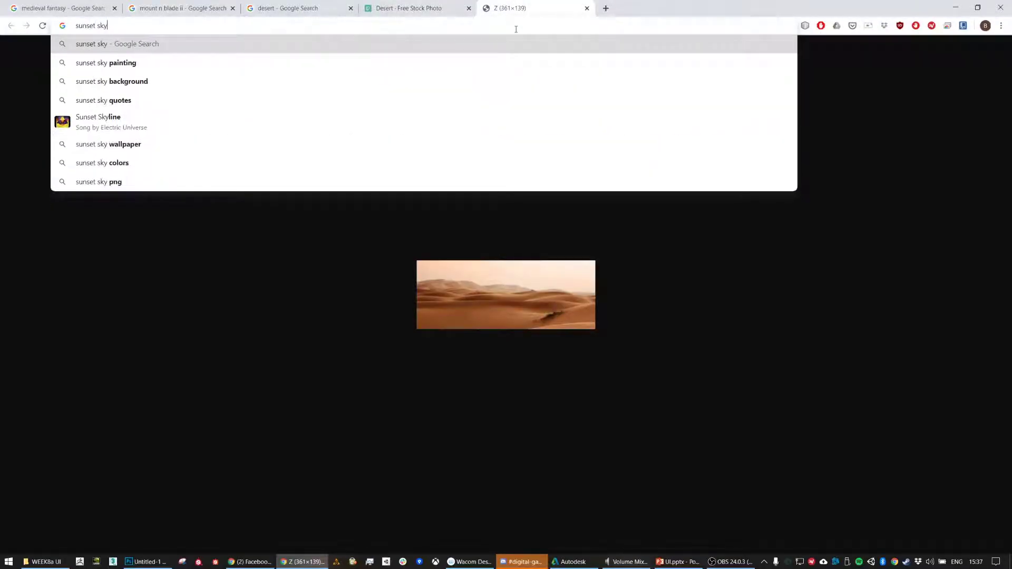
{"action": "key", "text": "Return"}
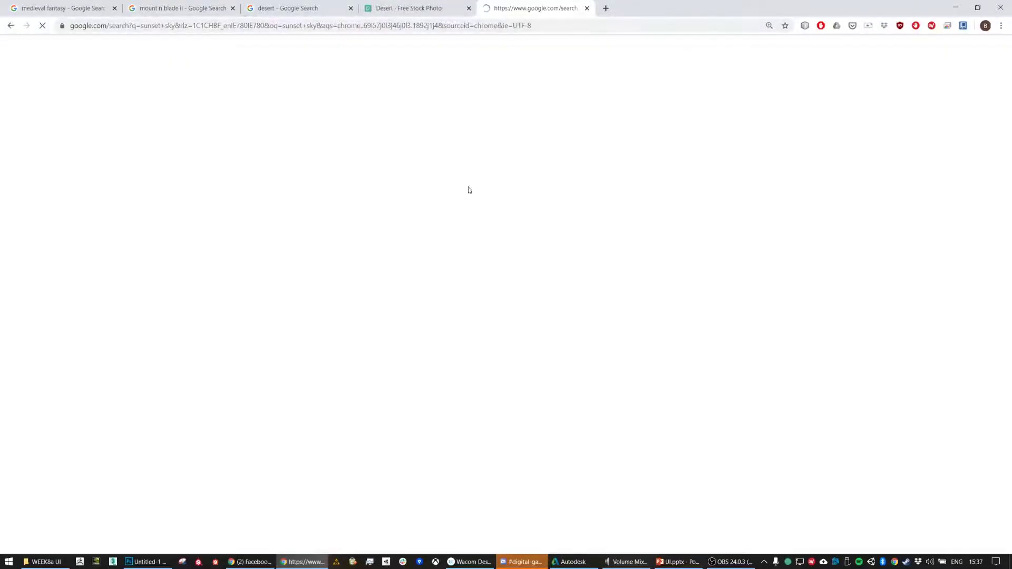
{"action": "left_click", "coordinate": [205, 112]}
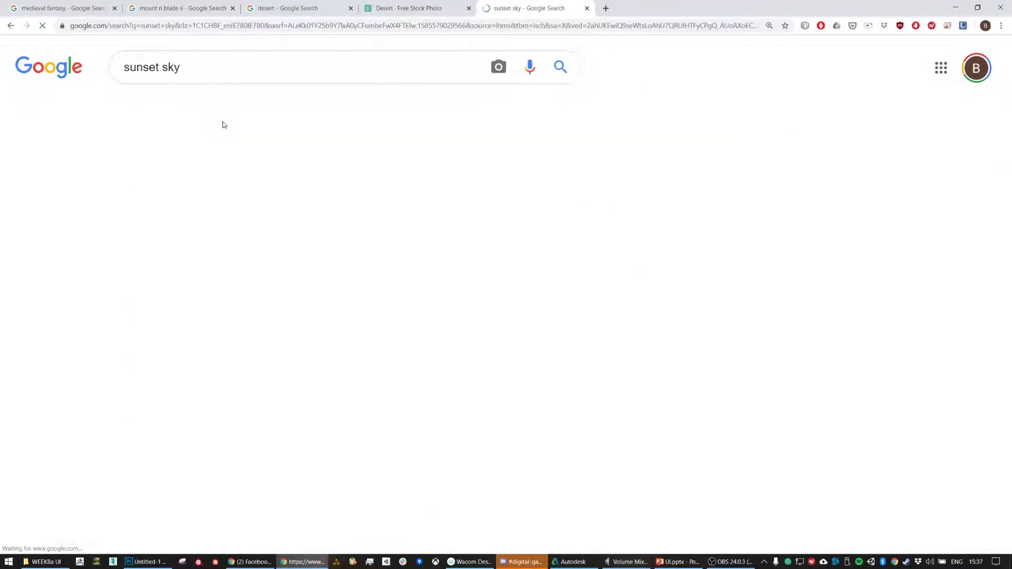
{"action": "scroll", "coordinate": [717, 234], "scroll_direction": "down", "scroll_amount": 4}
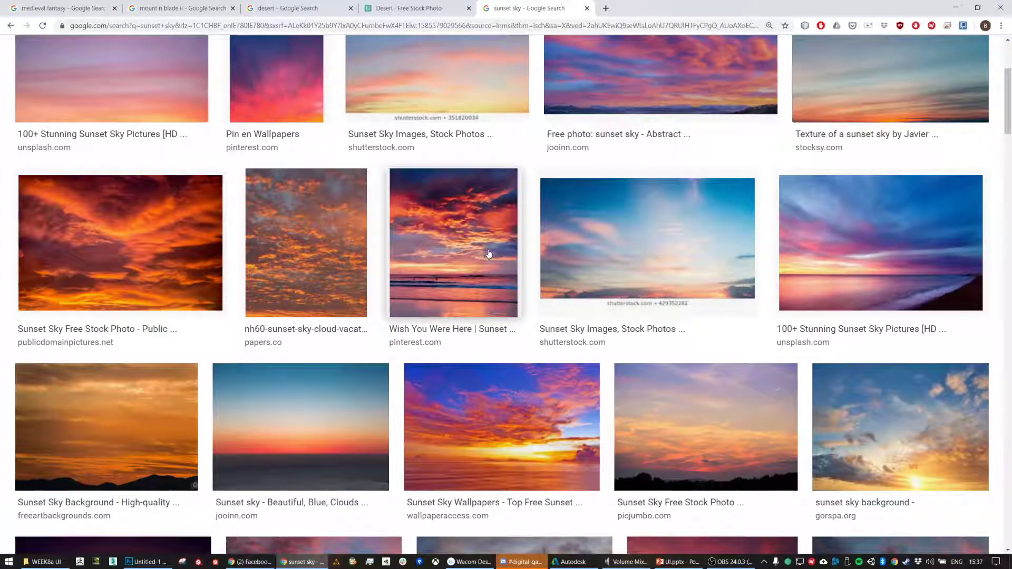
{"action": "scroll", "coordinate": [475, 253], "scroll_direction": "down", "scroll_amount": 3}
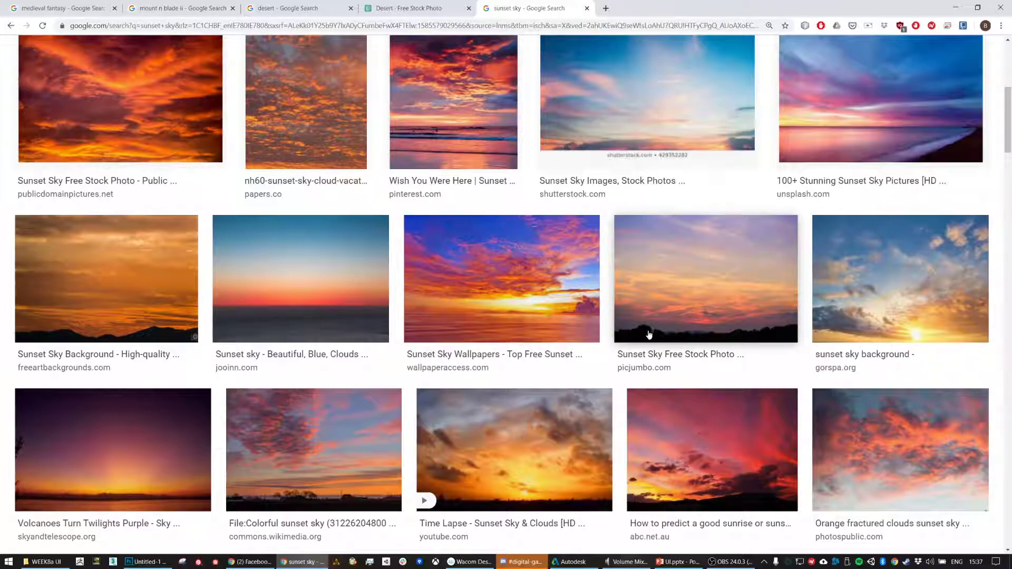
{"action": "scroll", "coordinate": [653, 330], "scroll_direction": "down", "scroll_amount": 5}
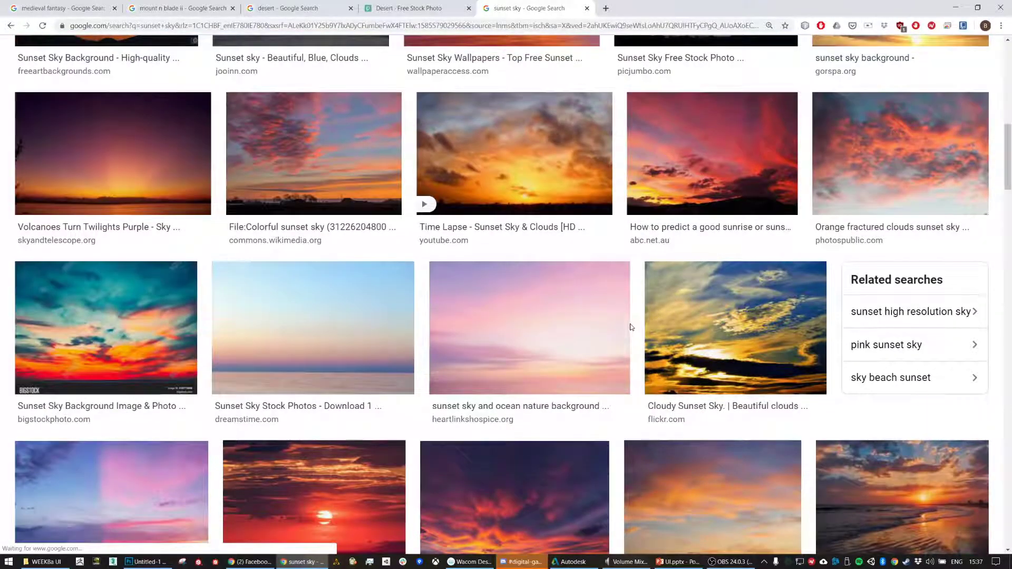
{"action": "scroll", "coordinate": [421, 161], "scroll_direction": "up", "scroll_amount": 6}
{"action": "scroll", "coordinate": [422, 161], "scroll_direction": "up", "scroll_amount": 6}
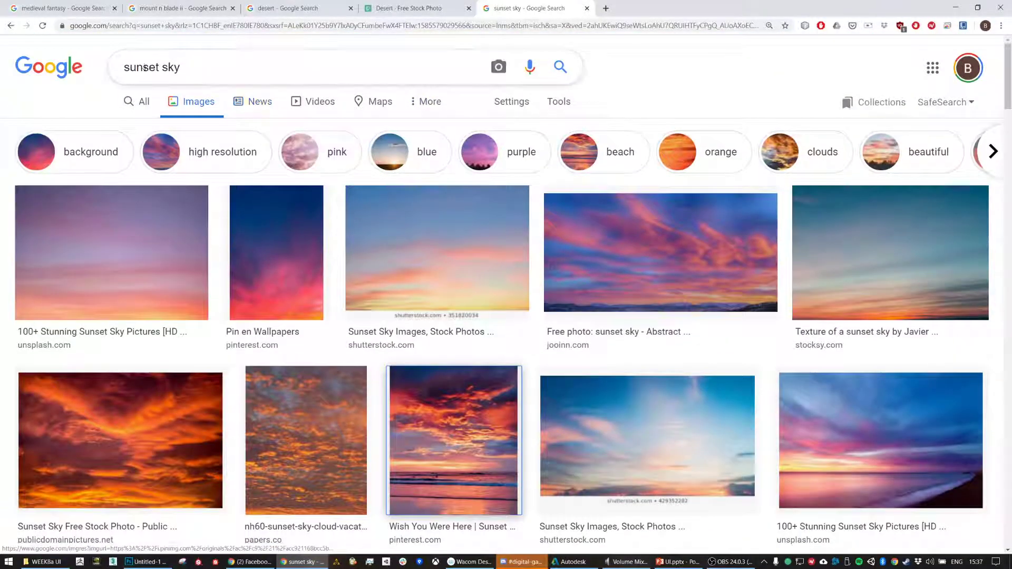
Search Google Images for "john carter sky" and look through the results for a desert sky to use
{"action": "triple_click", "coordinate": [202, 73]}
{"action": "type", "text": "john cart"}
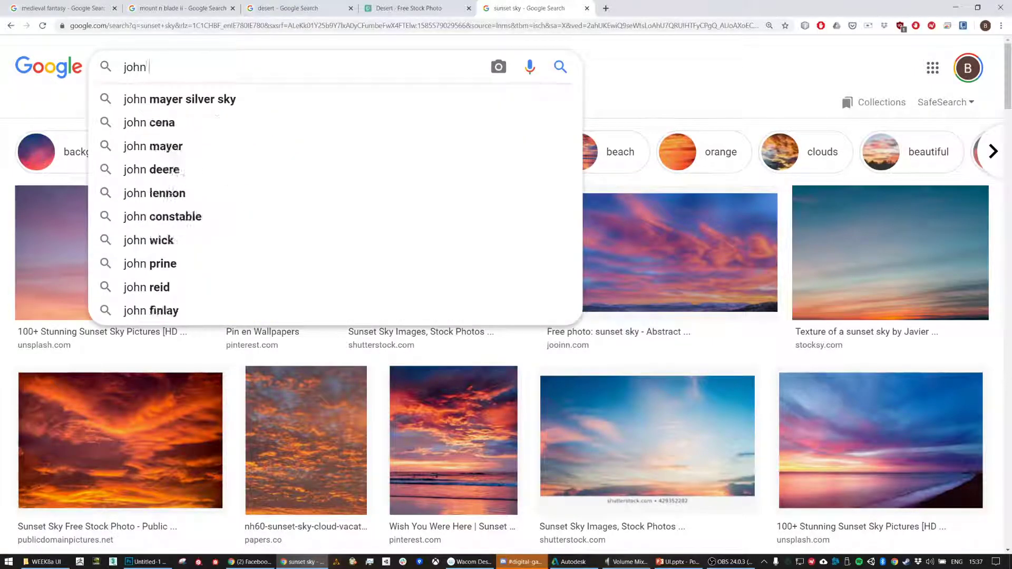
{"action": "type", "text": "er sky"}
{"action": "key", "text": "Return"}
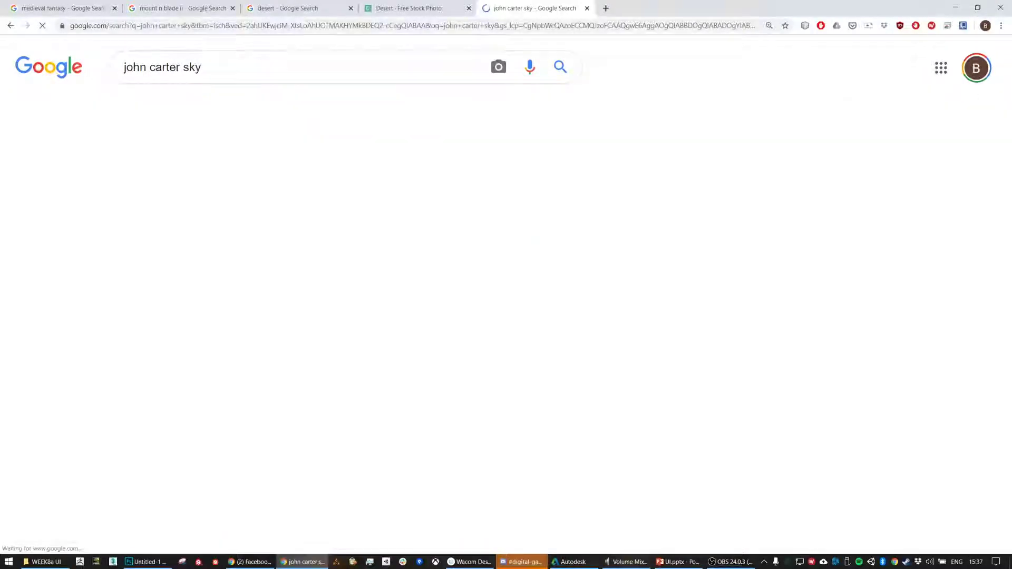
{"action": "scroll", "coordinate": [773, 292], "scroll_direction": "down", "scroll_amount": 8}
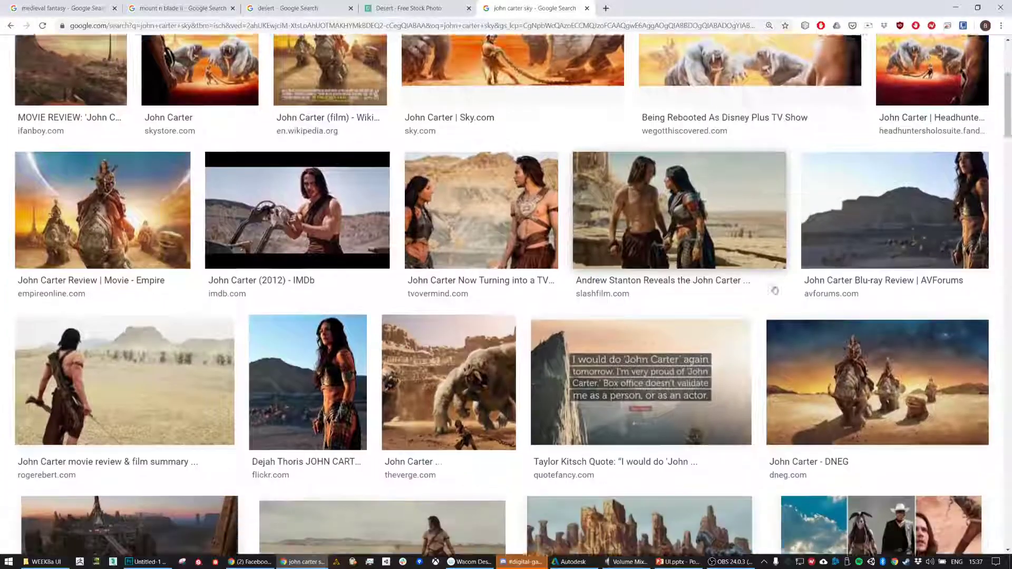
{"action": "scroll", "coordinate": [639, 242], "scroll_direction": "down", "scroll_amount": 3}
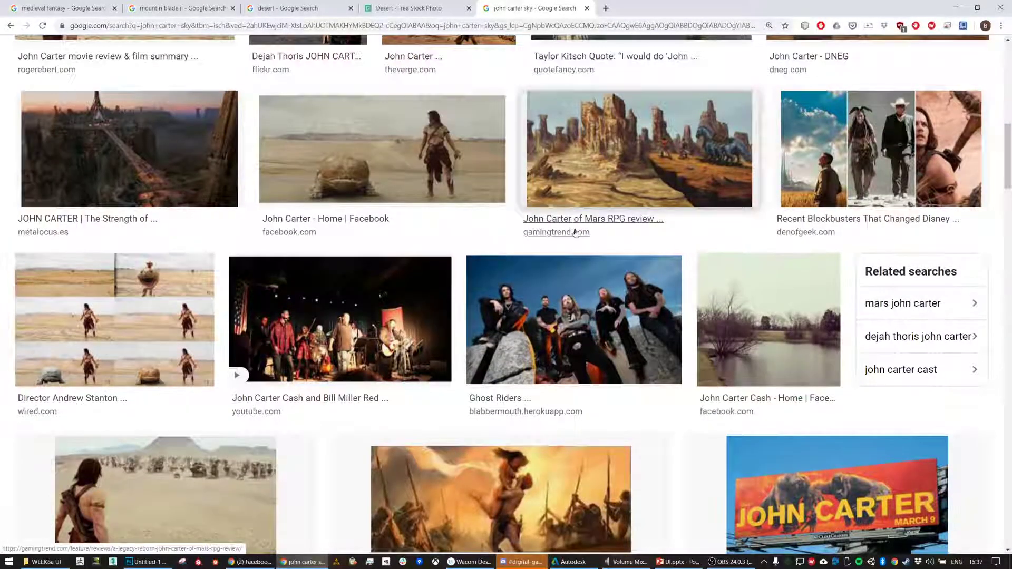
{"action": "scroll", "coordinate": [564, 247], "scroll_direction": "down", "scroll_amount": 4}
{"action": "scroll", "coordinate": [564, 247], "scroll_direction": "up", "scroll_amount": 4}
{"action": "scroll", "coordinate": [580, 263], "scroll_direction": "down", "scroll_amount": 10}
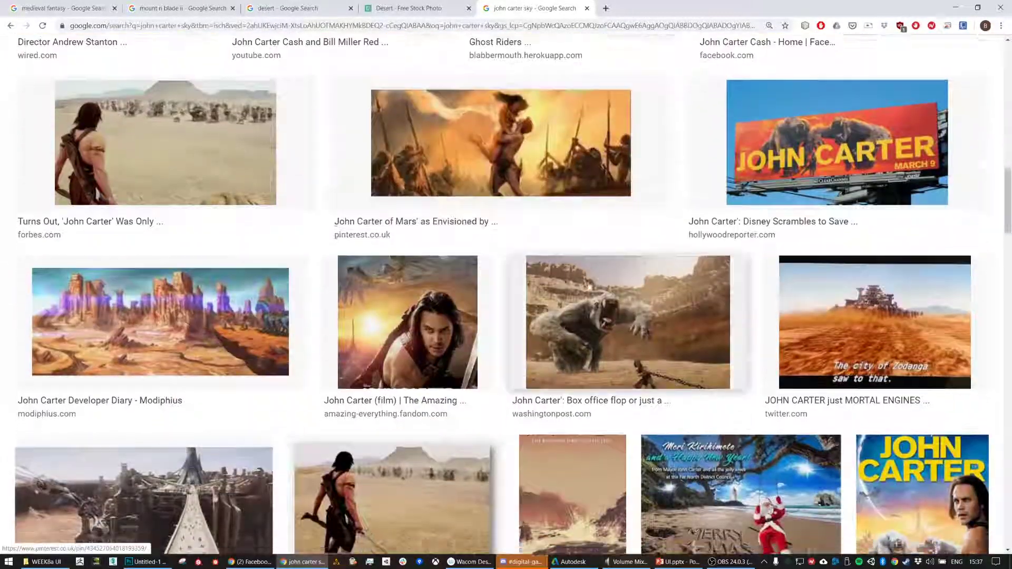
{"action": "scroll", "coordinate": [585, 269], "scroll_direction": "down", "scroll_amount": 1}
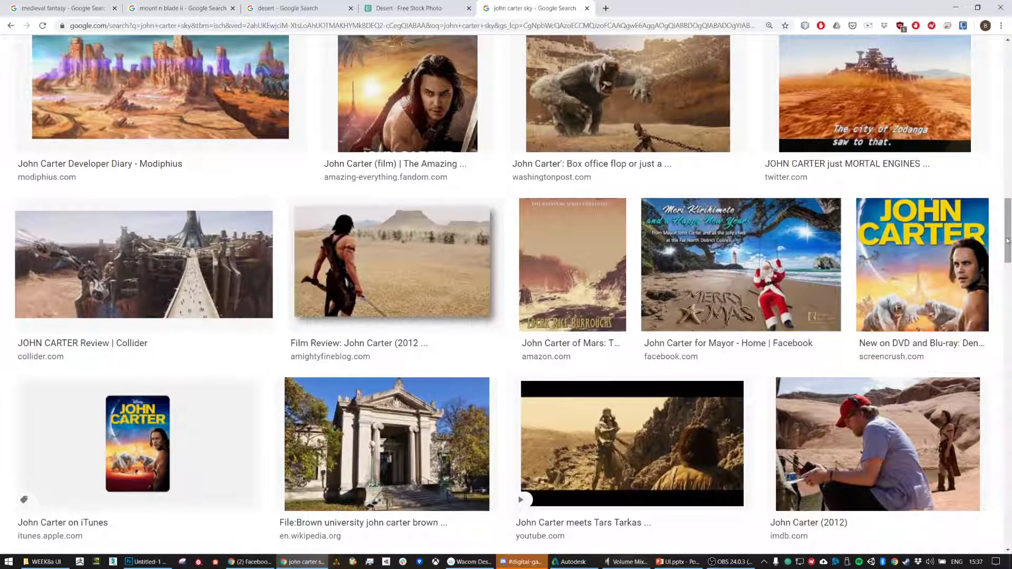
{"action": "left_click_drag", "start_coordinate": [1009, 241], "coordinate": [1010, 336]}
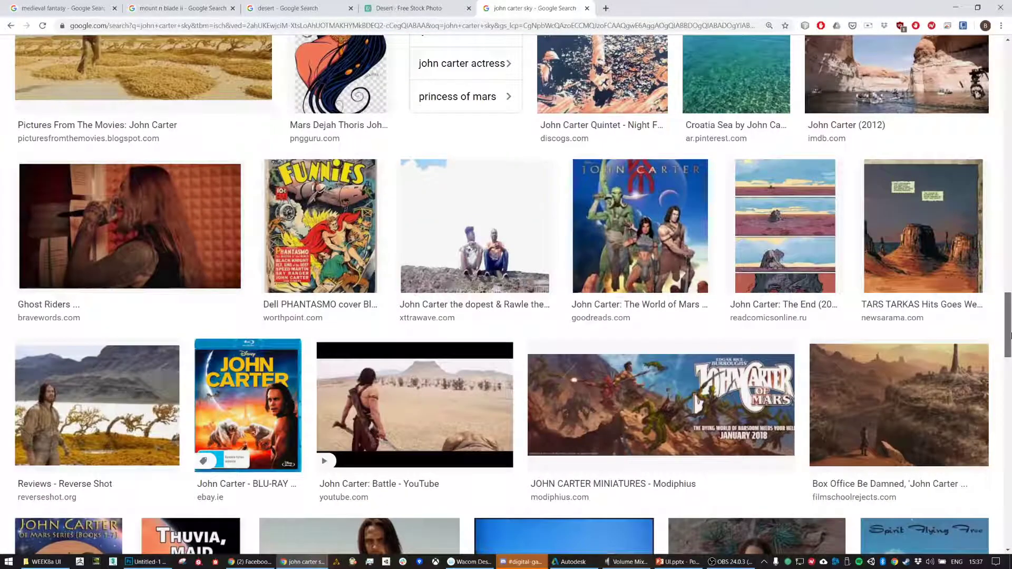
{"action": "left_click_drag", "start_coordinate": [1008, 343], "coordinate": [1010, 48]}
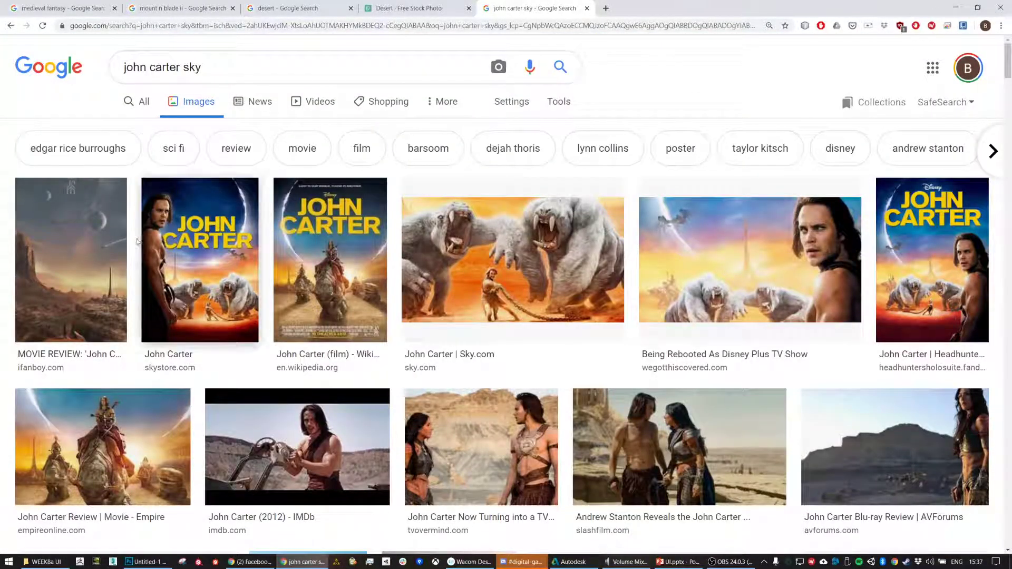
Copy the 1000 × 1500 iFanboy poster with planets above a desert and paste it in Photoshop directly beneath the desert layer
{"action": "left_click", "coordinate": [57, 293]}
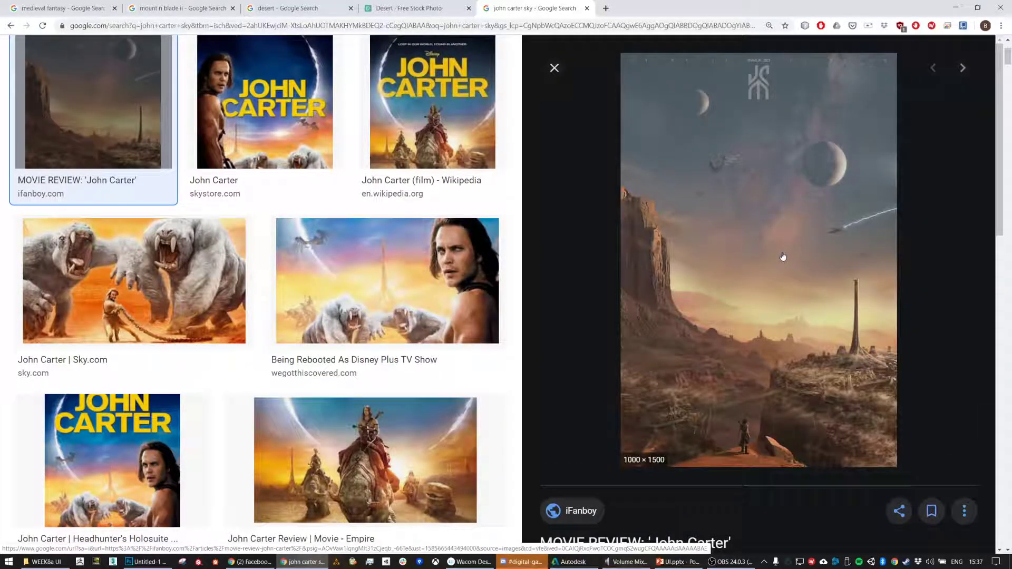
{"action": "right_click", "coordinate": [755, 184]}
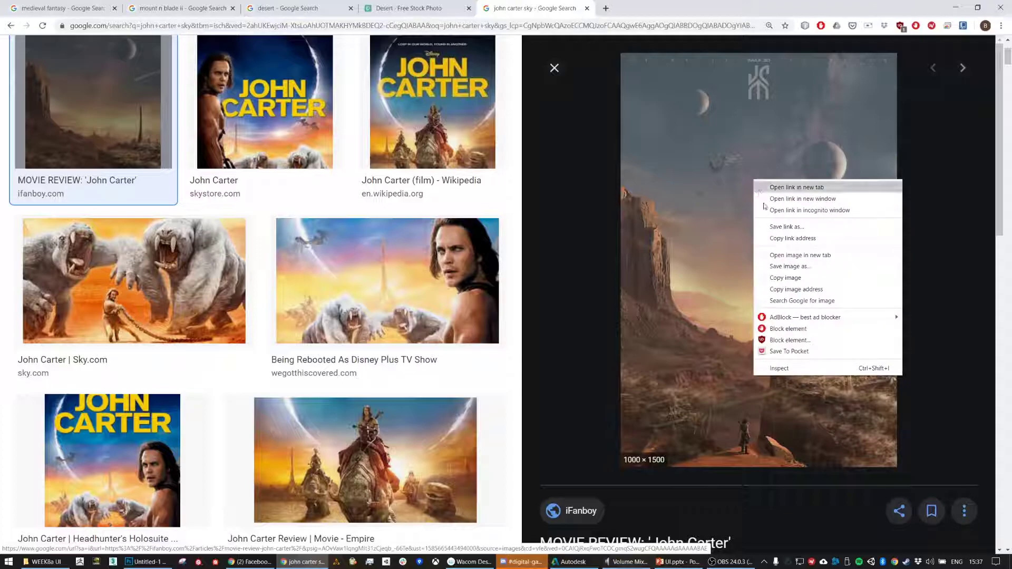
{"action": "left_click", "coordinate": [783, 288]}
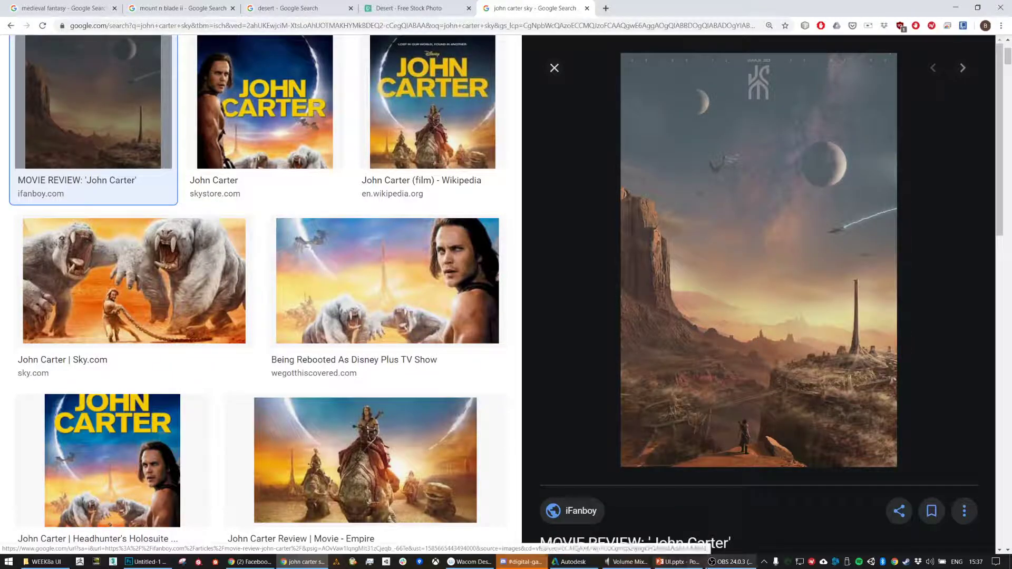
{"action": "left_click", "coordinate": [145, 562]}
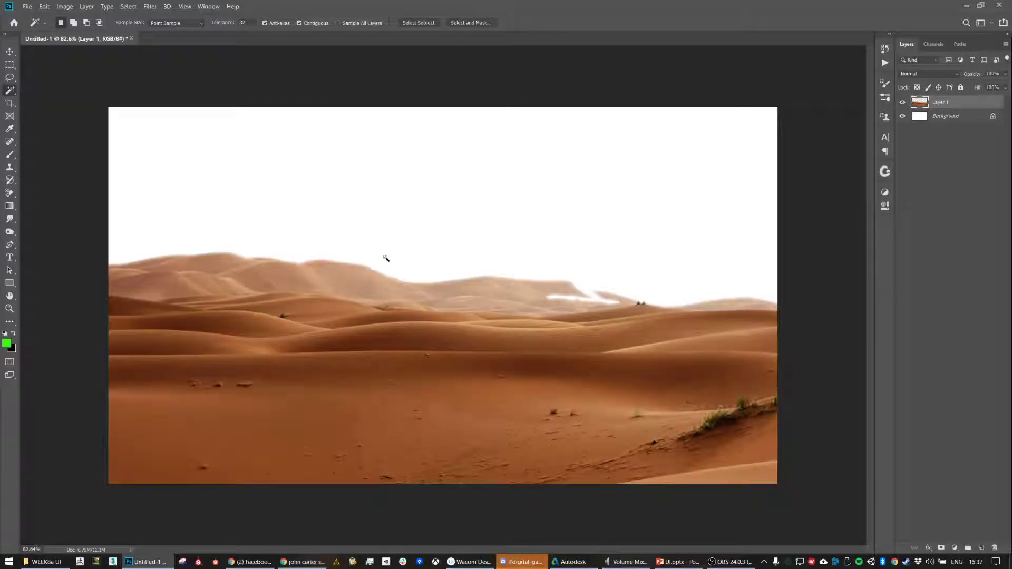
{"action": "left_click", "coordinate": [942, 116]}
{"action": "key", "text": "ctrl+v"}
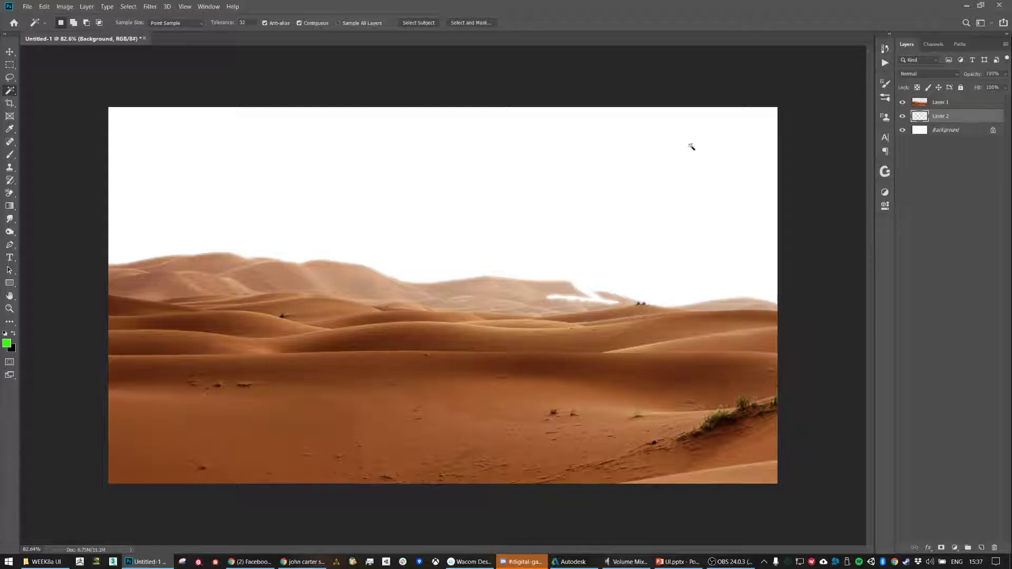
Enlarge the pasted sky image slightly and position it over the left half of the canvas, behind the dunes
{"action": "key", "text": "v"}
{"action": "left_click_drag", "start_coordinate": [496, 249], "coordinate": [368, 206]}
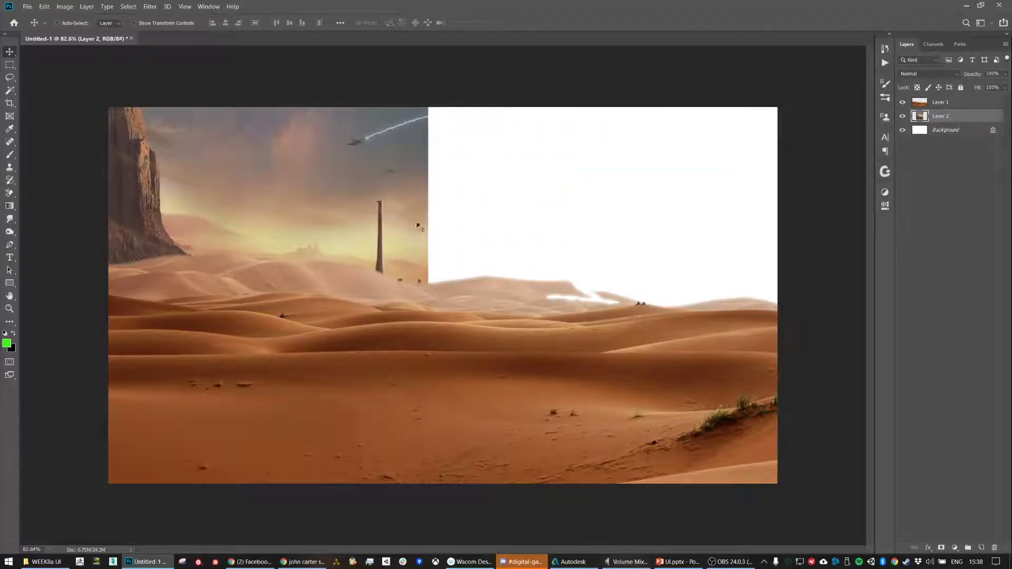
{"action": "key", "text": "ctrl+t"}
{"action": "left_click_drag", "start_coordinate": [428, 423], "coordinate": [472, 419]}
{"action": "key", "text": "Return"}
{"action": "left_click_drag", "start_coordinate": [324, 374], "coordinate": [336, 342]}
{"action": "left_click_drag", "start_coordinate": [521, 238], "coordinate": [691, 235]}
{"action": "key", "text": "ctrl+z"}
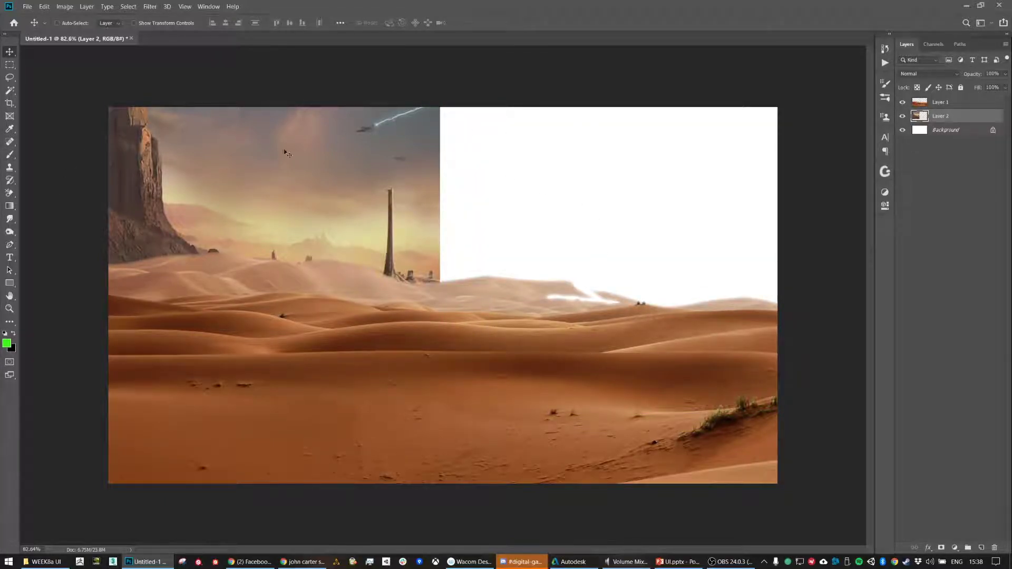
Use the Clone Stamp to cover the flying ships and most of the bright trail with clean sky on the pasted layer
{"action": "key", "text": "c"}
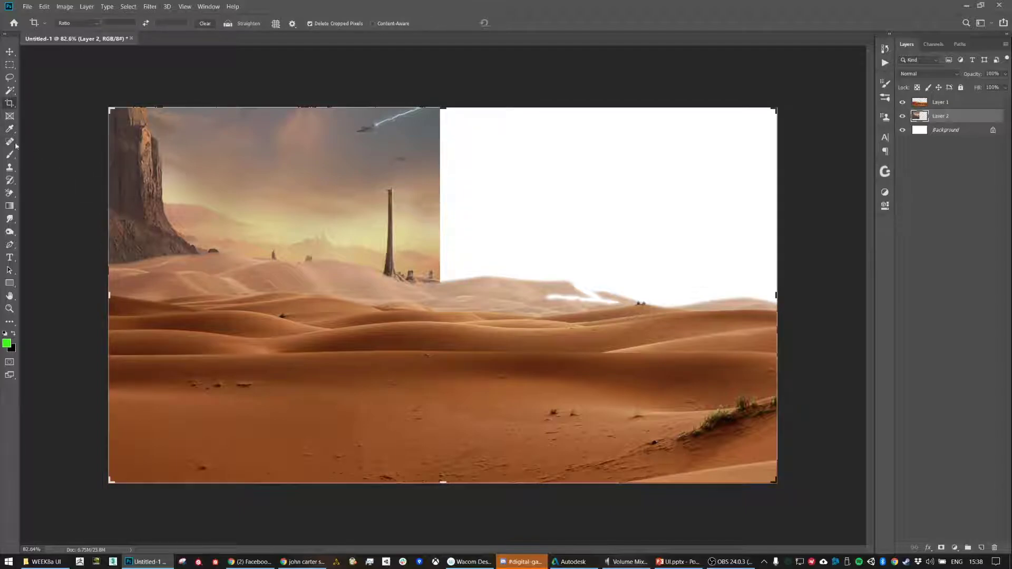
{"action": "left_click", "coordinate": [10, 167]}
{"action": "key", "text": "bracketleft"}
{"action": "key", "text": "bracketleft"}
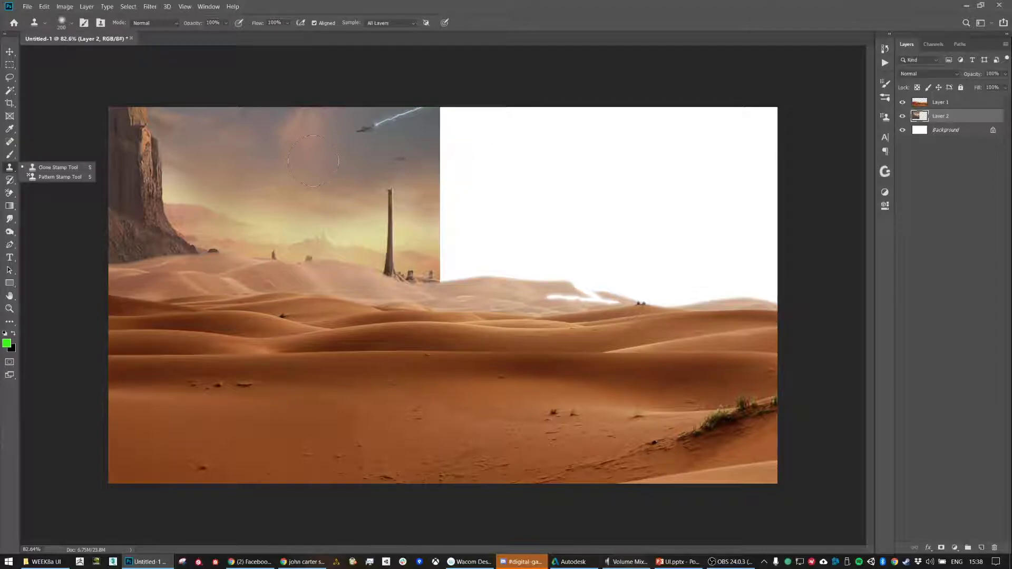
{"action": "left_click", "coordinate": [369, 148], "text": "alt"}
{"action": "key", "text": "bracketright"}
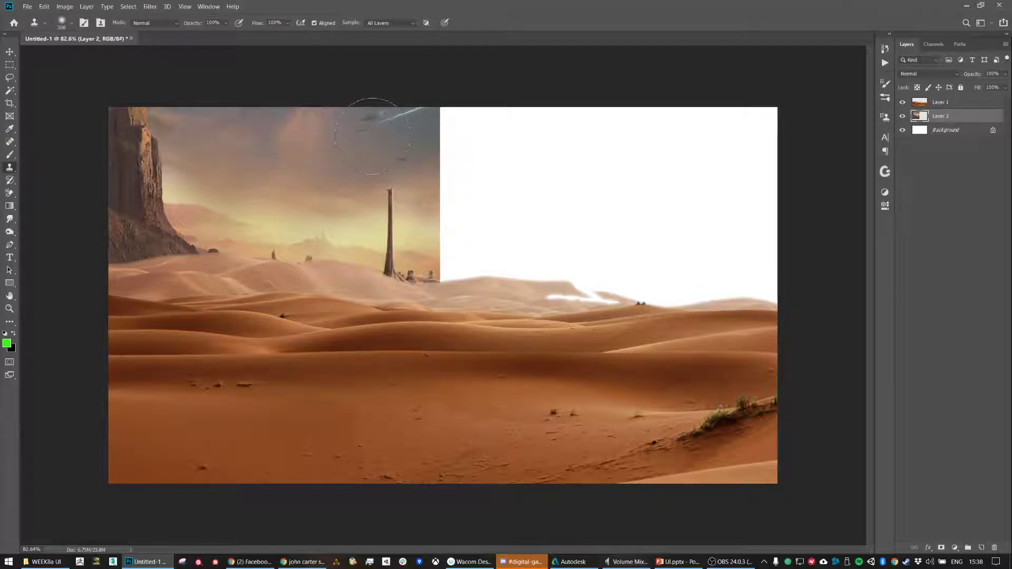
{"action": "key", "text": "bracketleft"}
{"action": "key", "text": "bracketleft"}
{"action": "key", "text": "bracketleft"}
{"action": "key", "text": "bracketleft"}
{"action": "key", "text": "bracketleft"}
{"action": "key", "text": "bracketleft"}
{"action": "left_click_drag", "start_coordinate": [381, 123], "coordinate": [401, 117]}
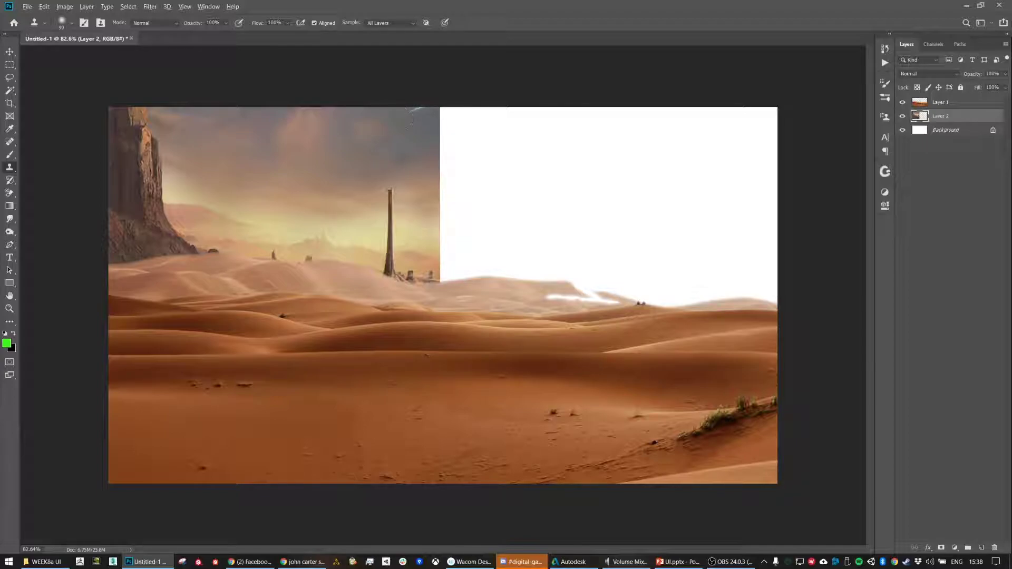
Clone clean sky over the leftover trail fragment near the pasted image's upper right corner
{"action": "key", "text": "bracketright"}
{"action": "key", "text": "bracketright"}
{"action": "left_click", "coordinate": [415, 114]}
{"action": "left_click", "coordinate": [414, 110]}
Select the empty area around the sky image with the Magic Wand and fill it with Content-Aware Fill, output to a new layer
{"action": "key", "text": "w"}
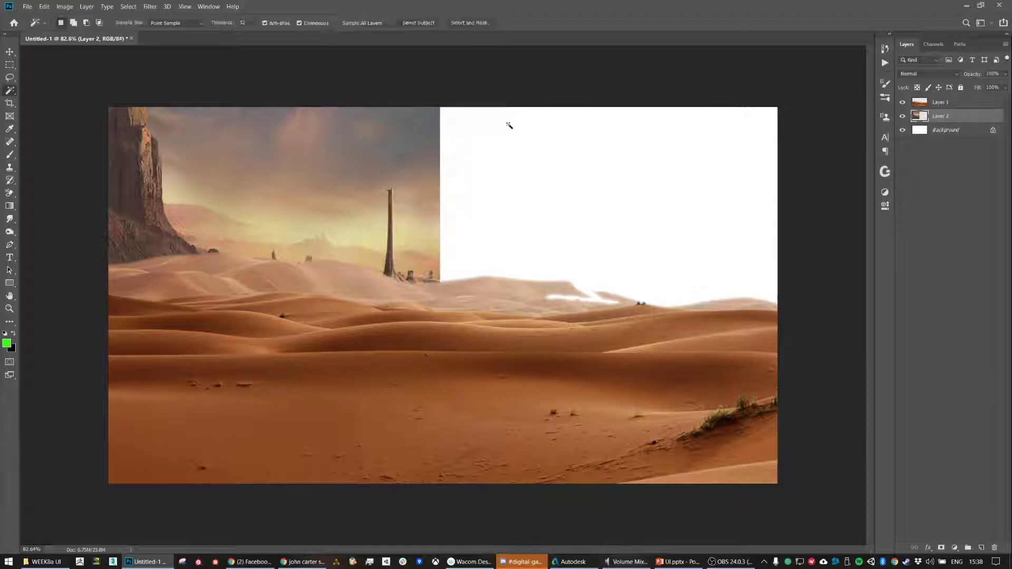
{"action": "left_click", "coordinate": [503, 131]}
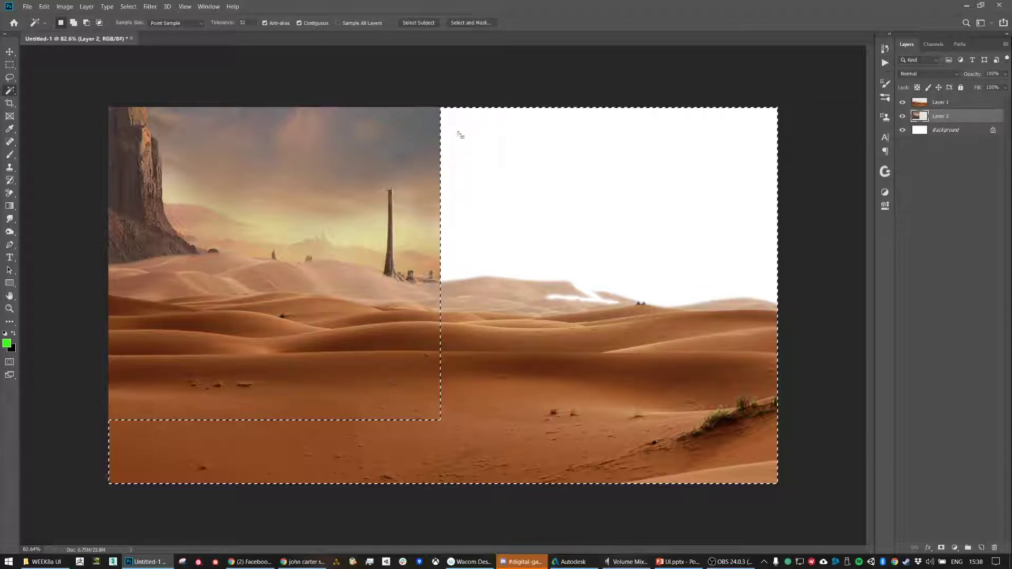
{"action": "left_click", "coordinate": [45, 8]}
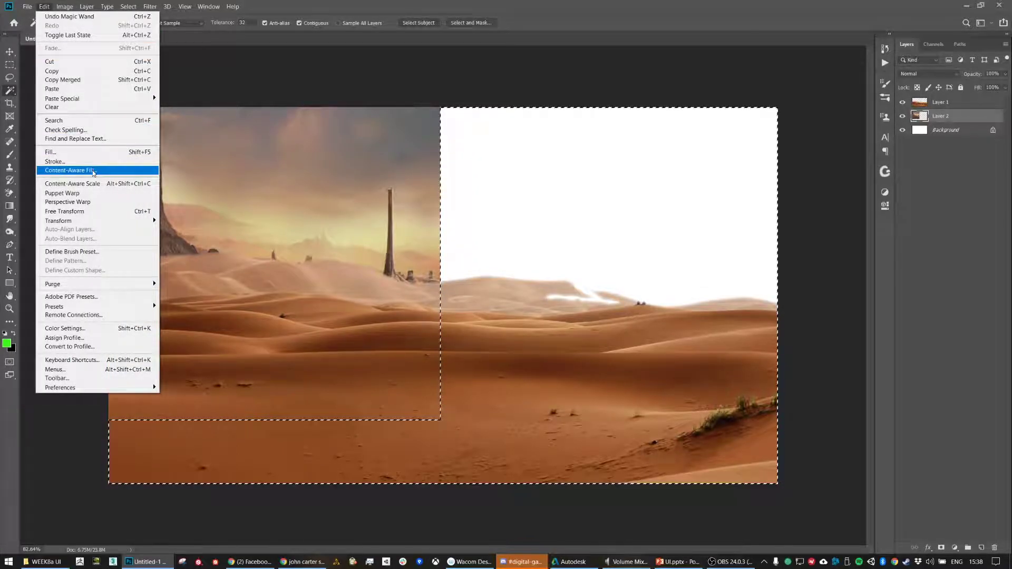
{"action": "left_click", "coordinate": [71, 170]}
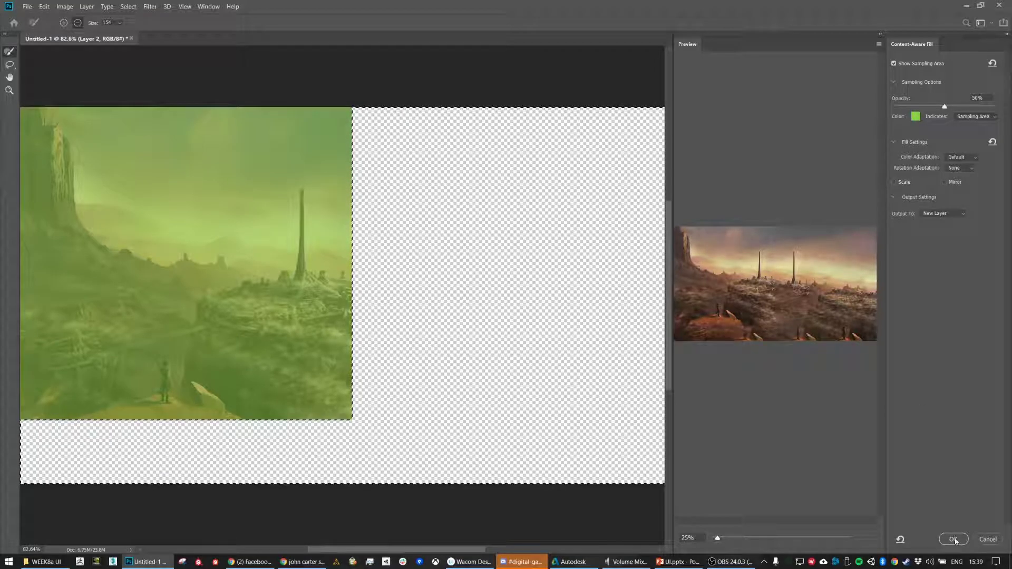
{"action": "left_click_drag", "start_coordinate": [398, 384], "coordinate": [492, 385]}
{"action": "key", "text": "Return"}
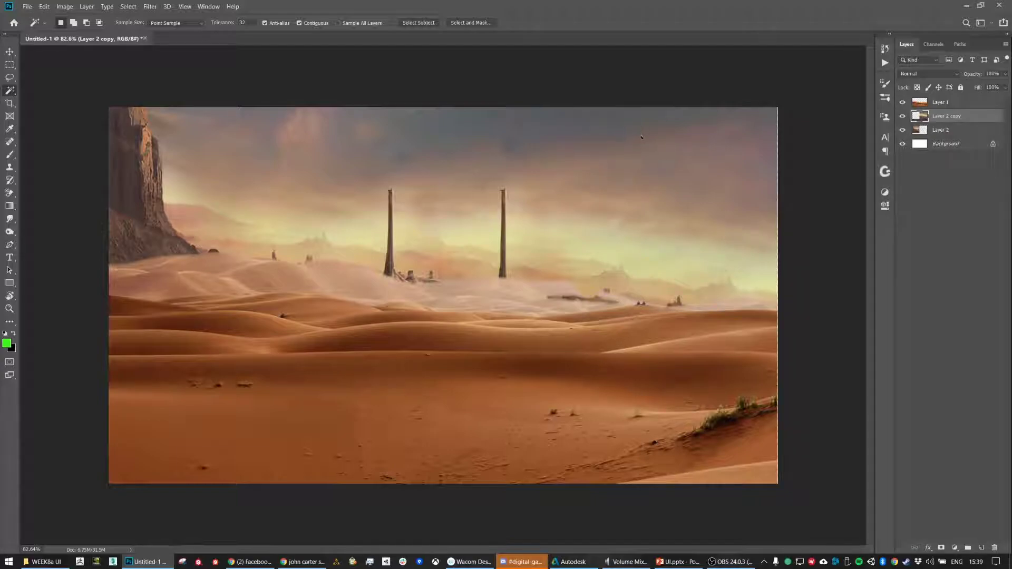
Use the Clone Stamp to cover the second tower and neighbouring horizon with clean sky on Layer 2 copy
{"action": "left_click", "coordinate": [9, 167]}
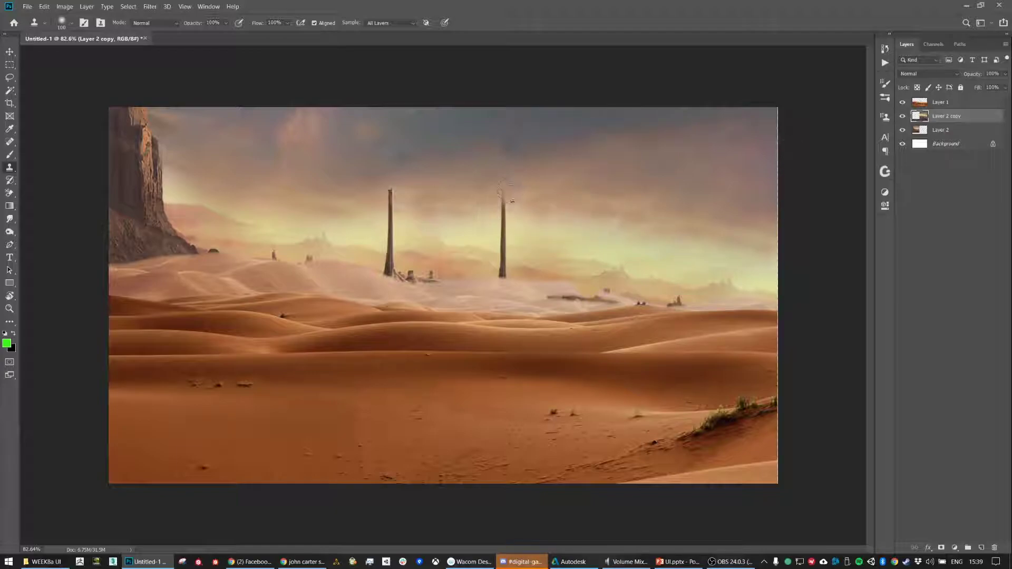
{"action": "mouse_move", "coordinate": [505, 240]}
{"action": "left_mouse_down"}
{"action": "mouse_move", "coordinate": [527, 250]}
{"action": "mouse_move", "coordinate": [501, 262]}
{"action": "left_mouse_up"}
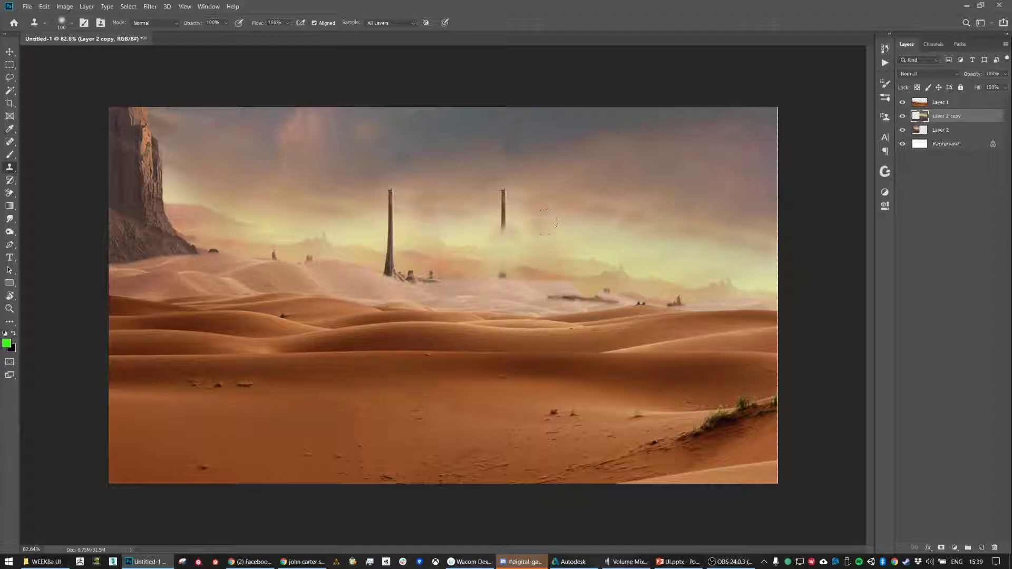
{"action": "mouse_move", "coordinate": [503, 208]}
{"action": "left_mouse_down"}
{"action": "mouse_move", "coordinate": [566, 241]}
{"action": "mouse_move", "coordinate": [526, 247]}
{"action": "mouse_move", "coordinate": [511, 220]}
{"action": "mouse_move", "coordinate": [496, 230]}
{"action": "mouse_move", "coordinate": [500, 262]}
{"action": "left_mouse_up"}
{"action": "left_click", "coordinate": [501, 270]}
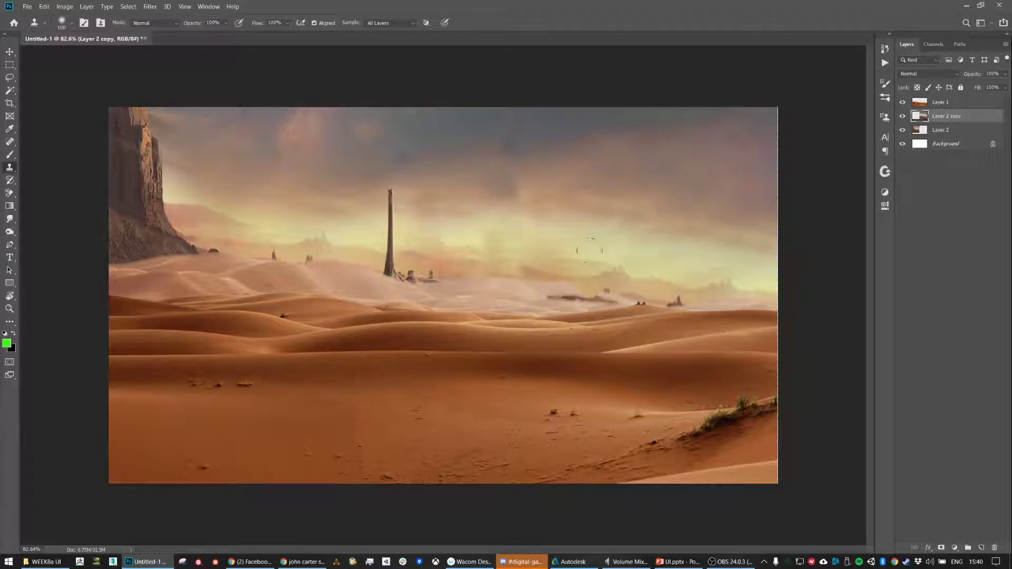
{"action": "mouse_move", "coordinate": [598, 245]}
{"action": "left_mouse_down"}
{"action": "mouse_move", "coordinate": [651, 243]}
{"action": "mouse_move", "coordinate": [582, 252]}
{"action": "mouse_move", "coordinate": [567, 268]}
{"action": "left_mouse_up"}
Merge the Layer 2 and Layer 2 copy sky layers, and check the merged layer and the dunes layer by toggling their visibility
{"action": "key", "text": "ctrl+minus"}
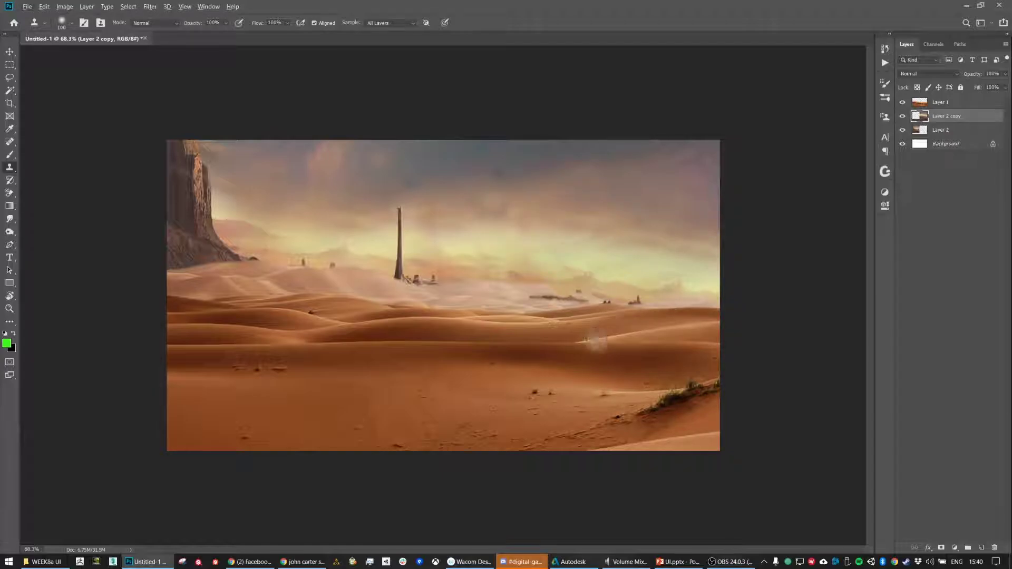
{"action": "scroll", "coordinate": [594, 340], "scroll_direction": "up", "scroll_amount": 1}
{"action": "scroll", "coordinate": [646, 332], "scroll_direction": "up", "scroll_amount": 2}
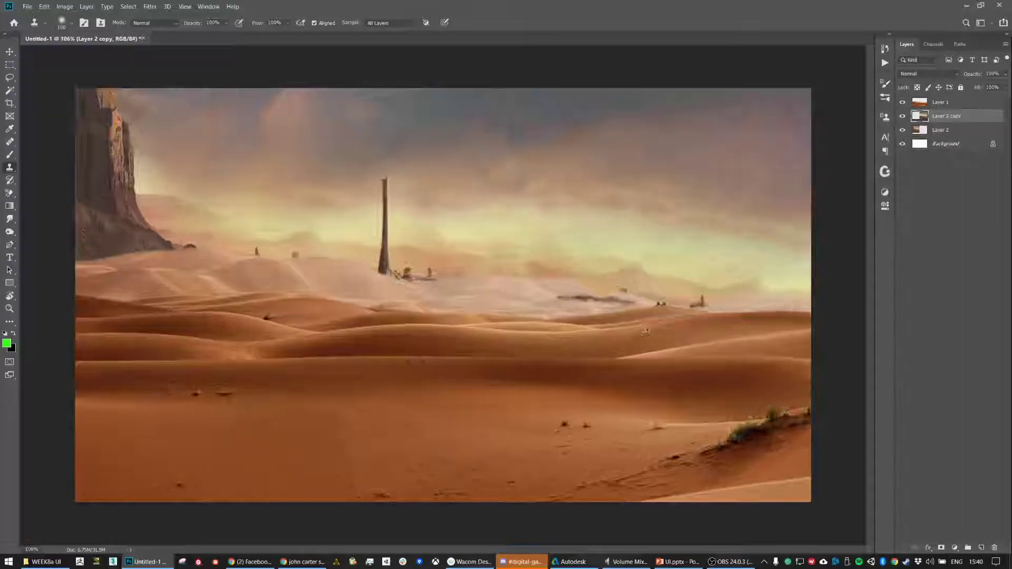
{"action": "scroll", "coordinate": [646, 332], "scroll_direction": "up", "scroll_amount": 3}
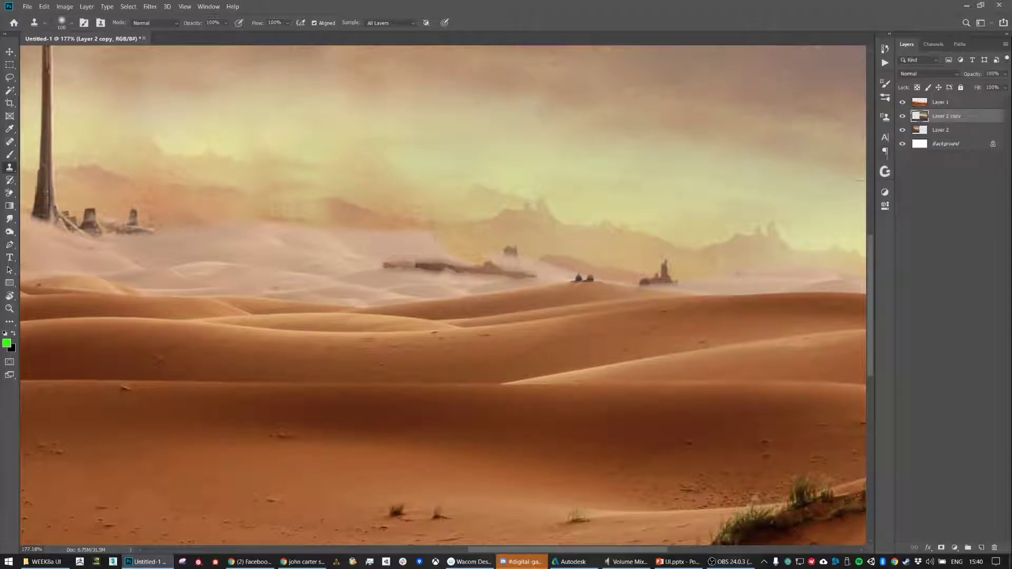
{"action": "left_click", "coordinate": [941, 103]}
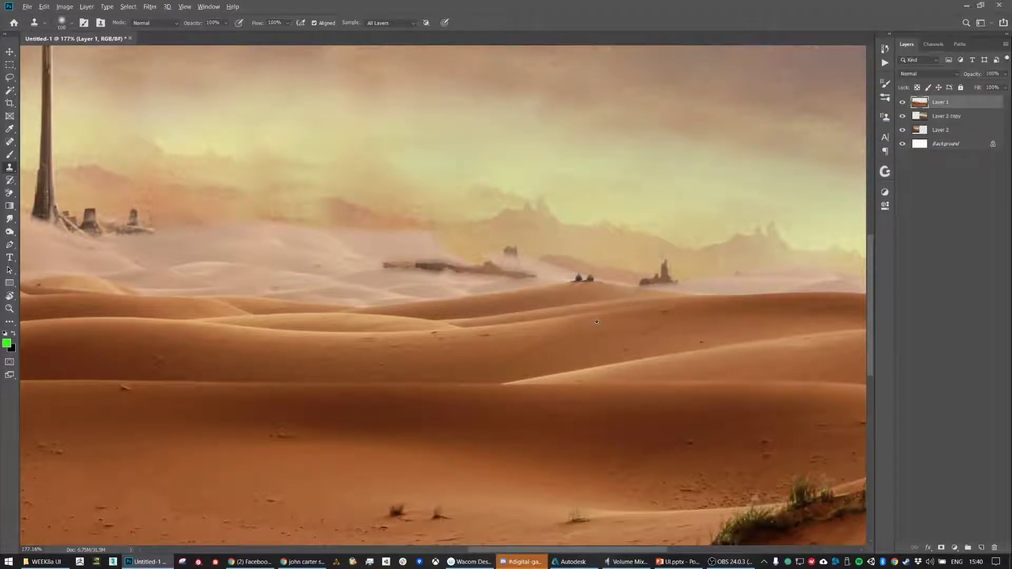
{"action": "scroll", "coordinate": [597, 322], "scroll_direction": "down", "scroll_amount": 3}
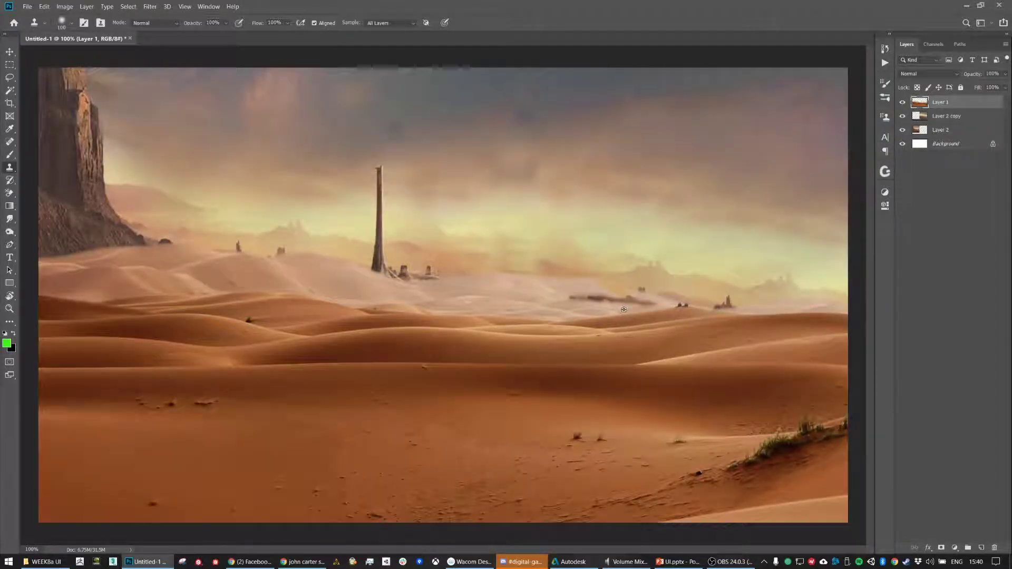
{"action": "scroll", "coordinate": [623, 309], "scroll_direction": "down", "scroll_amount": 1}
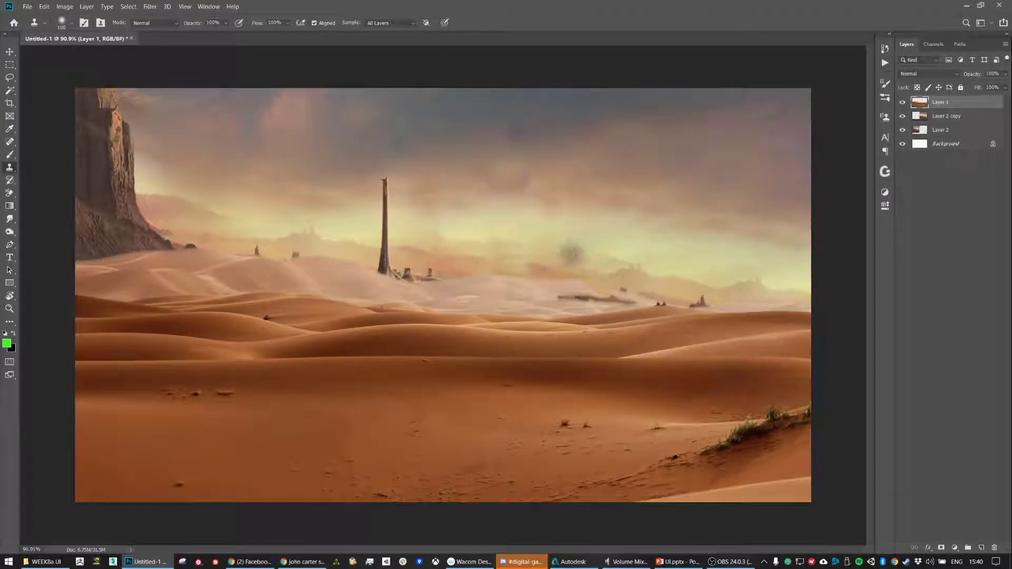
{"action": "scroll", "coordinate": [571, 251], "scroll_direction": "down", "scroll_amount": 1}
{"action": "left_click", "coordinate": [931, 117]}
{"action": "left_click", "coordinate": [933, 132]}
{"action": "key", "text": "Delete"}
{"action": "left_click", "coordinate": [902, 116]}
{"action": "left_click", "coordinate": [902, 117]}
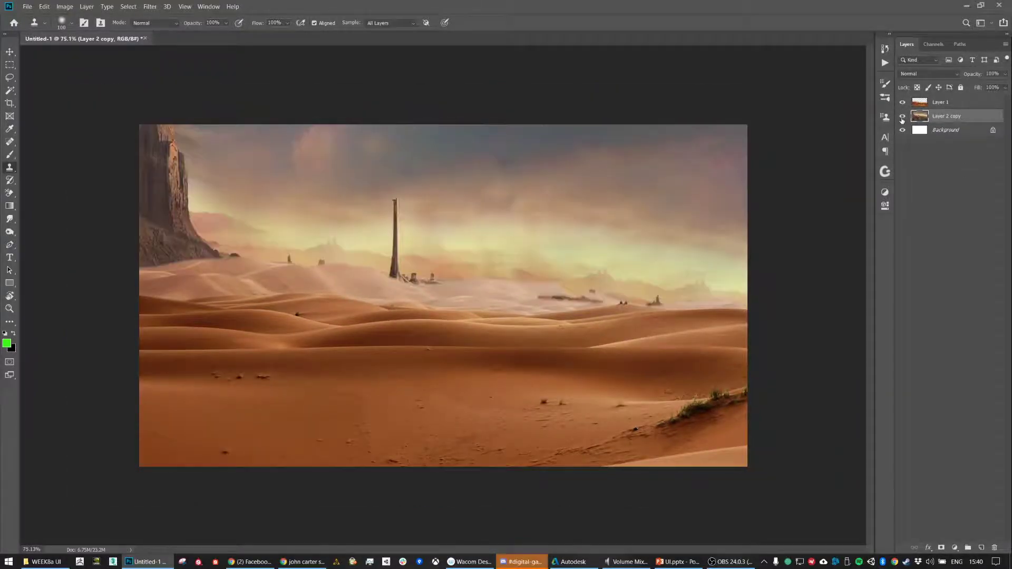
{"action": "left_click", "coordinate": [903, 103]}
{"action": "left_click", "coordinate": [903, 103]}
Shift the merged sky layer's hue to -14 with a Hue/Saturation adjustment
{"action": "left_click", "coordinate": [943, 103]}
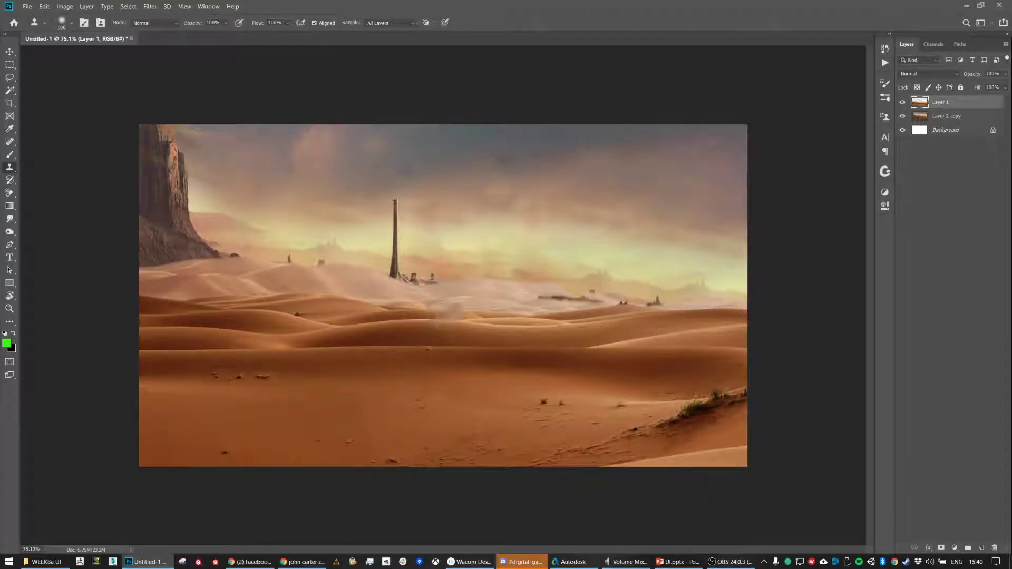
{"action": "left_click", "coordinate": [944, 118]}
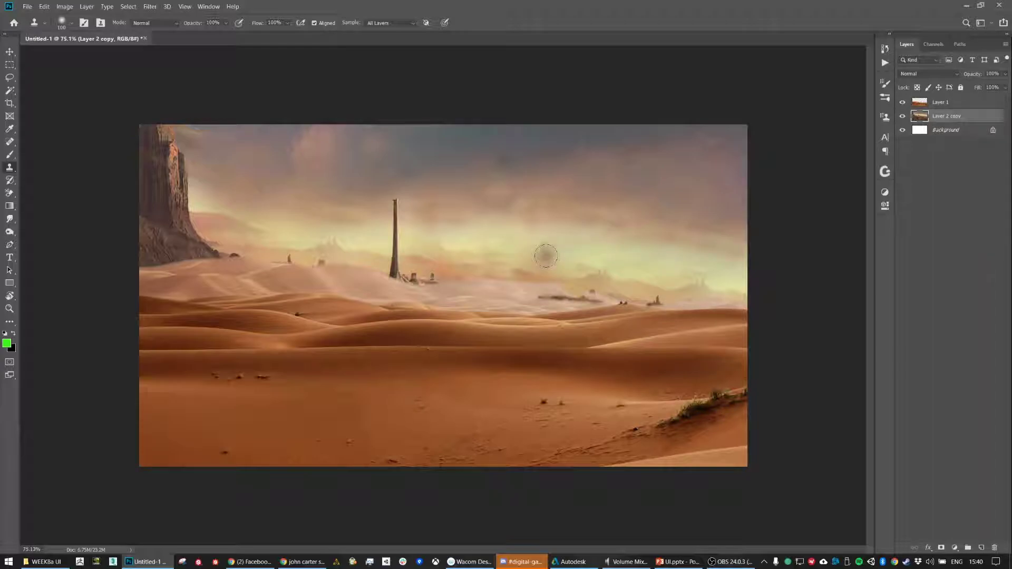
{"action": "key", "text": "ctrl+u"}
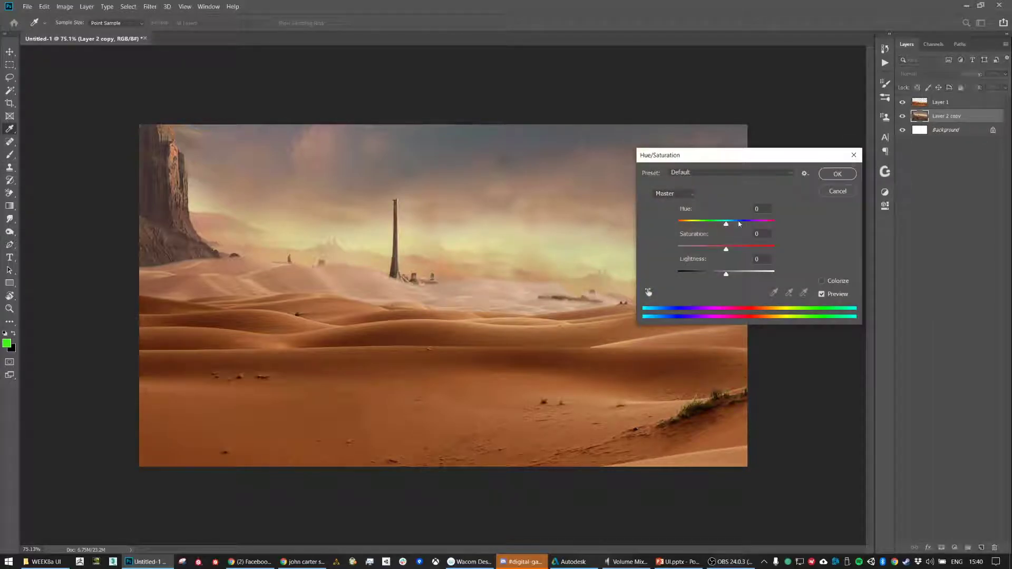
{"action": "left_click_drag", "start_coordinate": [726, 223], "coordinate": [720, 228]}
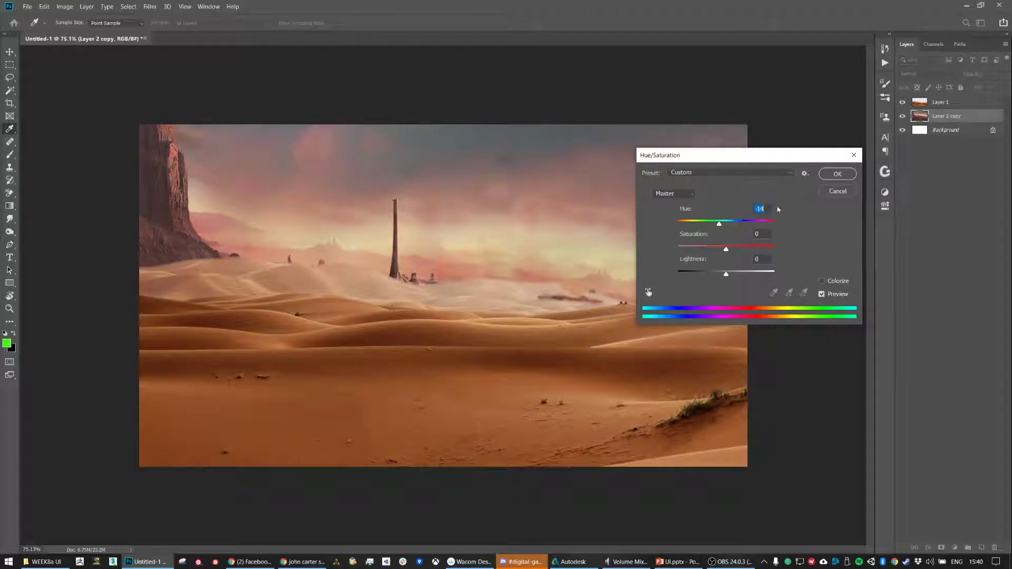
{"action": "left_click", "coordinate": [834, 174]}
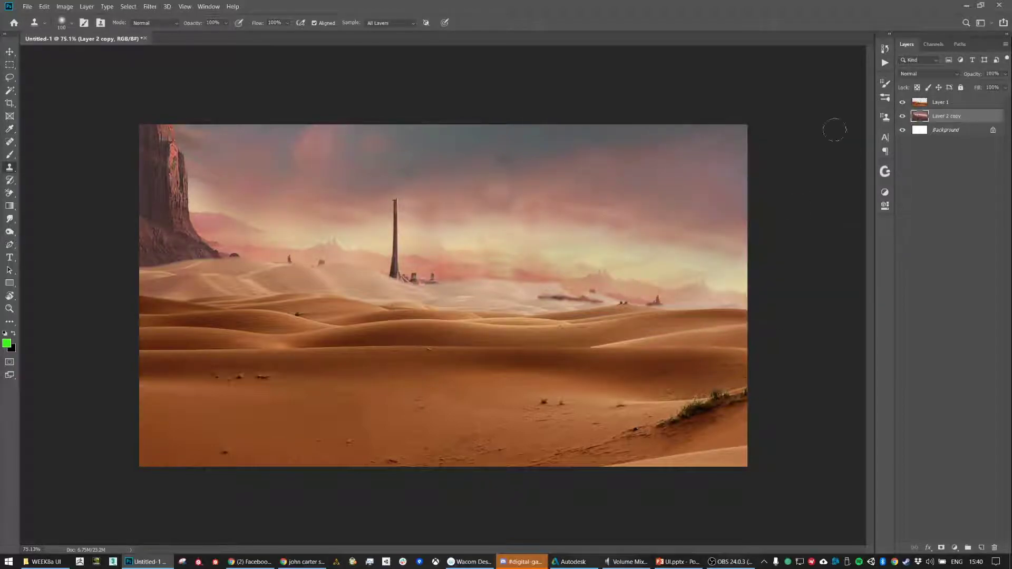
{"action": "left_click", "coordinate": [946, 102]}
{"action": "key", "text": "ctrl+u"}
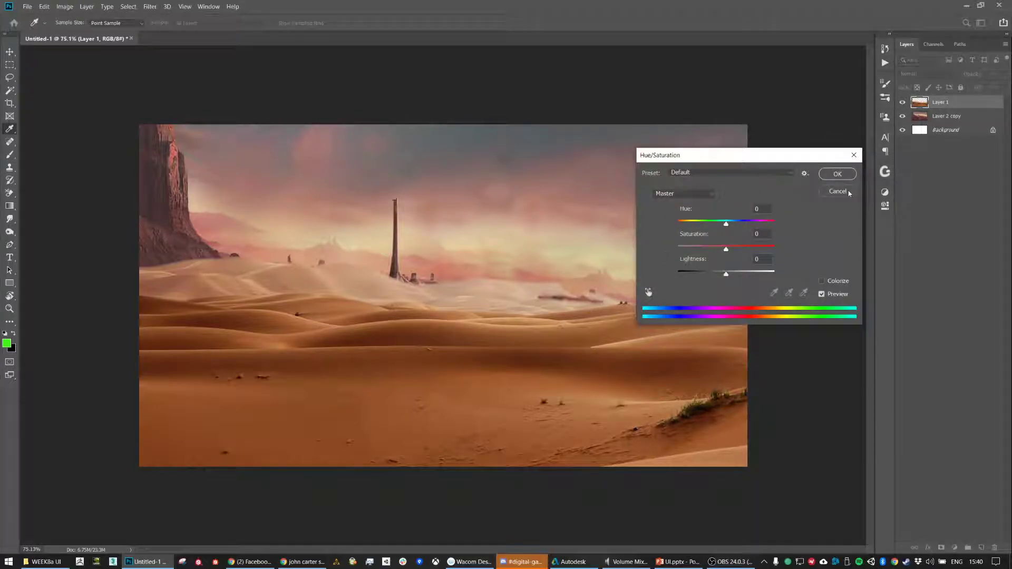
{"action": "left_click", "coordinate": [836, 191]}
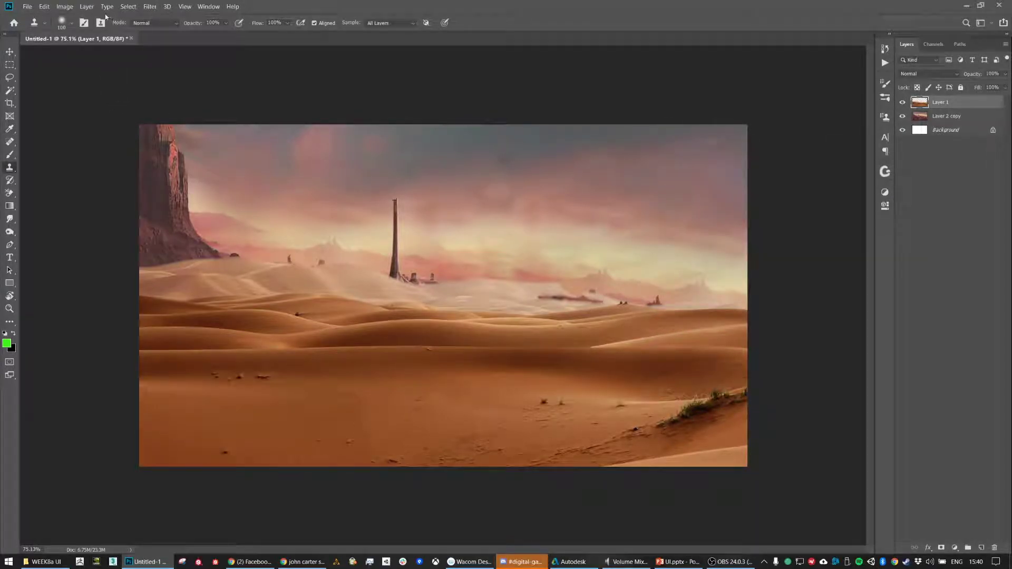
Add a Color Balance adjustment layer above the sky layer with midtones at +9 red and -36 towards magenta
{"action": "left_click", "coordinate": [933, 117]}
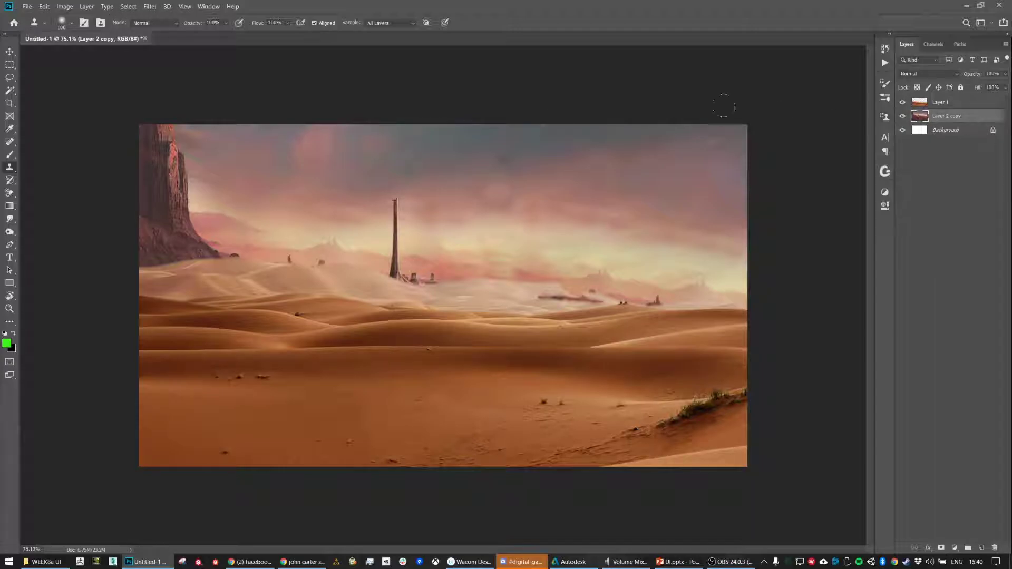
{"action": "left_click", "coordinate": [150, 6]}
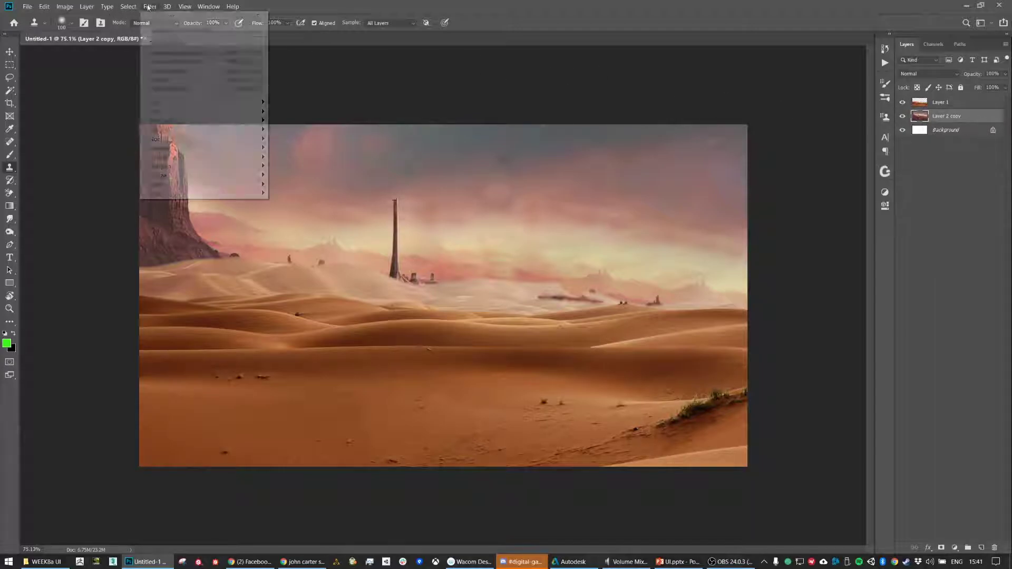
{"action": "left_click", "coordinate": [158, 89]}
{"action": "left_click", "coordinate": [87, 6]}
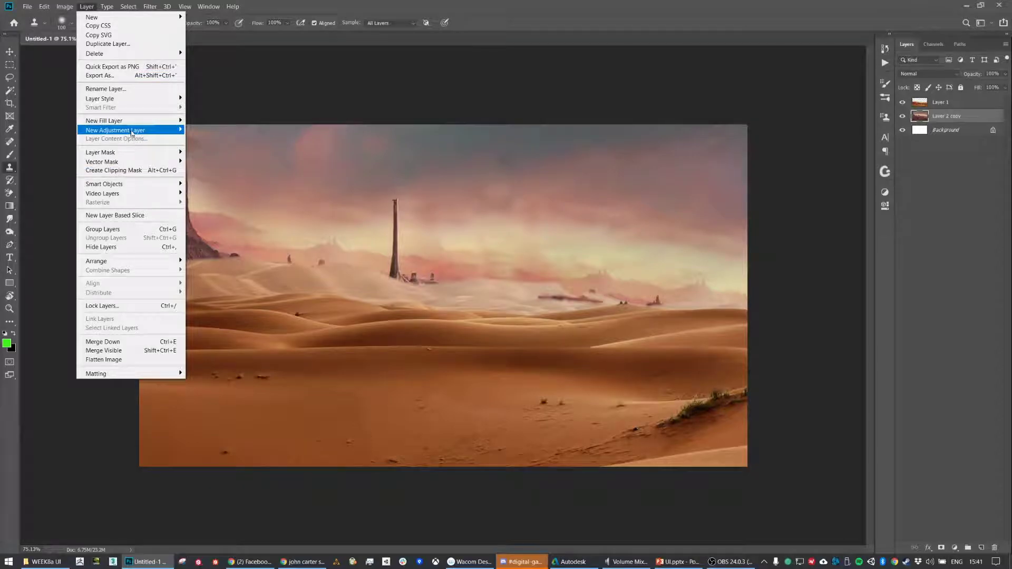
{"action": "mouse_move", "coordinate": [133, 132]}
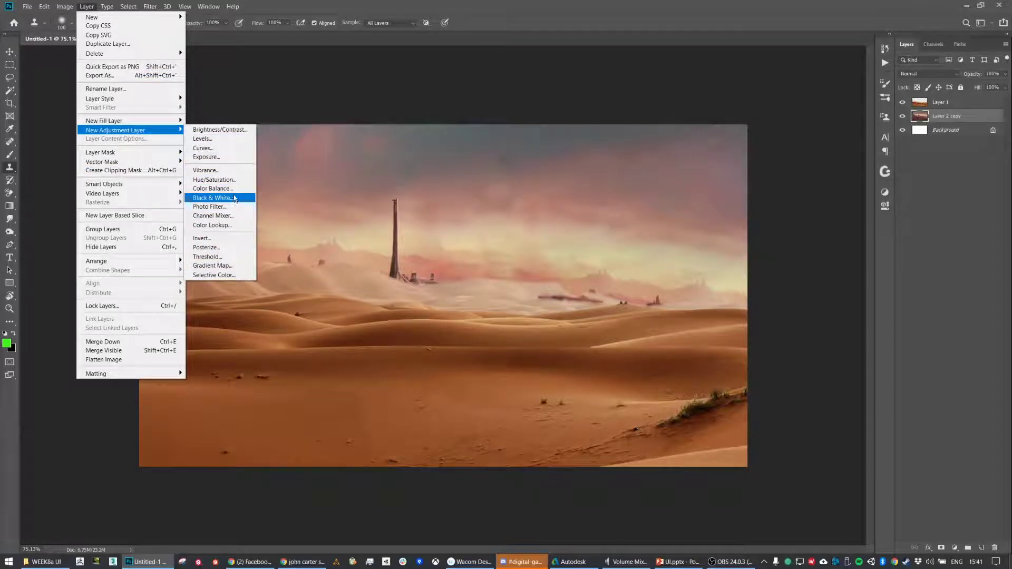
{"action": "left_click", "coordinate": [234, 190]}
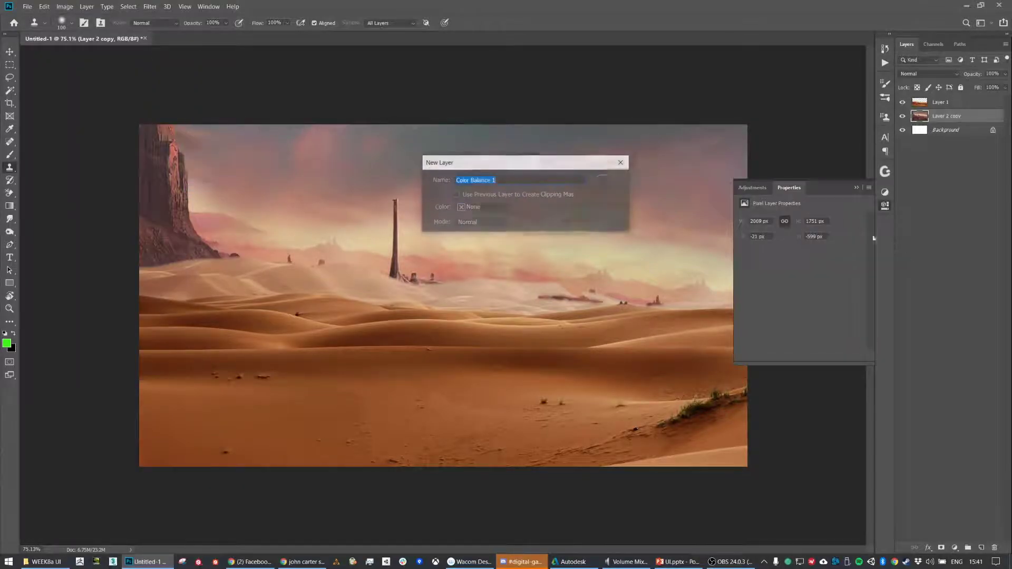
{"action": "left_click", "coordinate": [610, 181]}
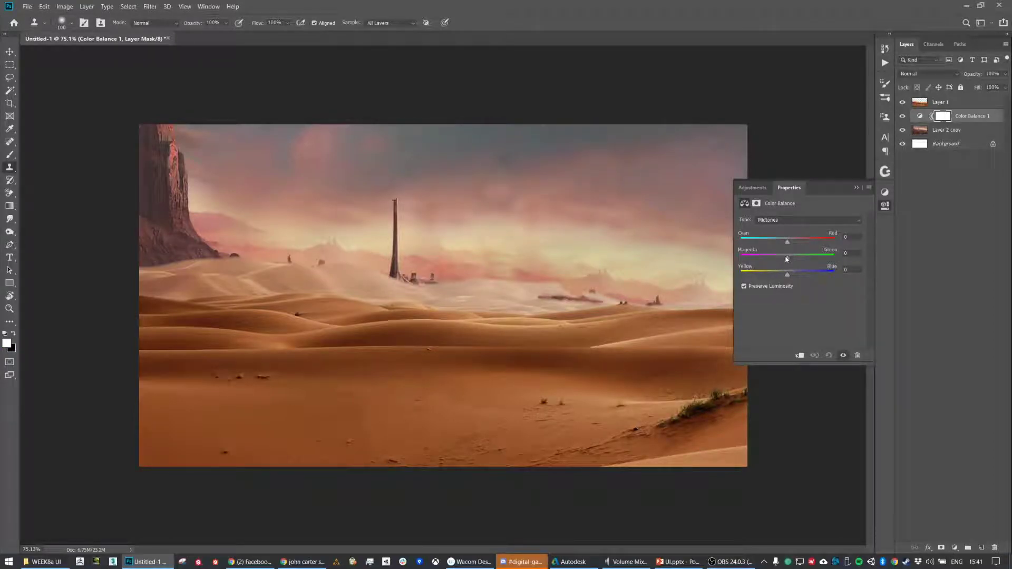
{"action": "mouse_move", "coordinate": [782, 259]}
{"action": "left_mouse_down"}
{"action": "mouse_move", "coordinate": [770, 259]}
{"action": "mouse_move", "coordinate": [806, 244]}
{"action": "mouse_move", "coordinate": [791, 247]}
{"action": "left_mouse_up"}
{"action": "left_click", "coordinate": [857, 356]}
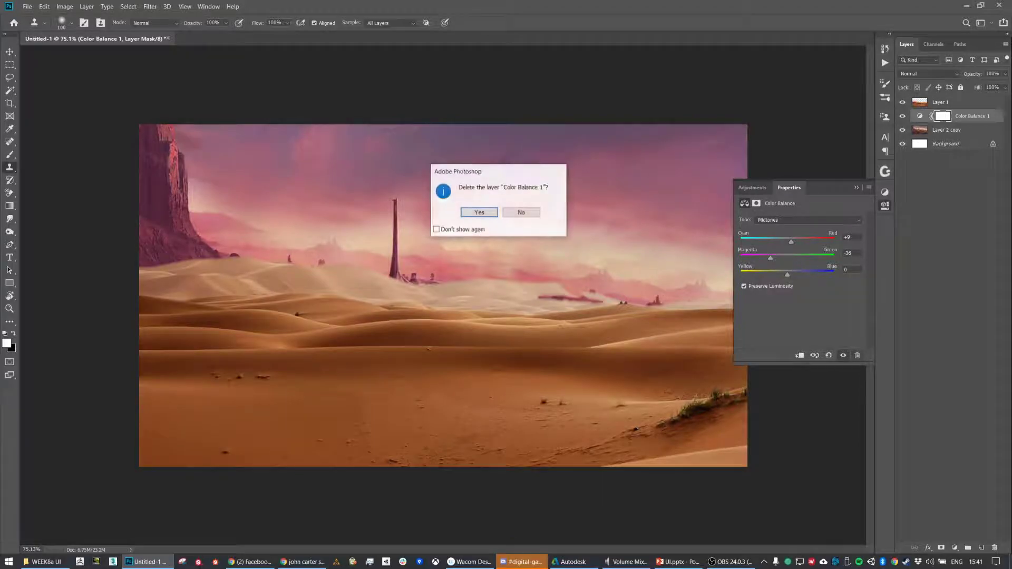
{"action": "left_click", "coordinate": [533, 214]}
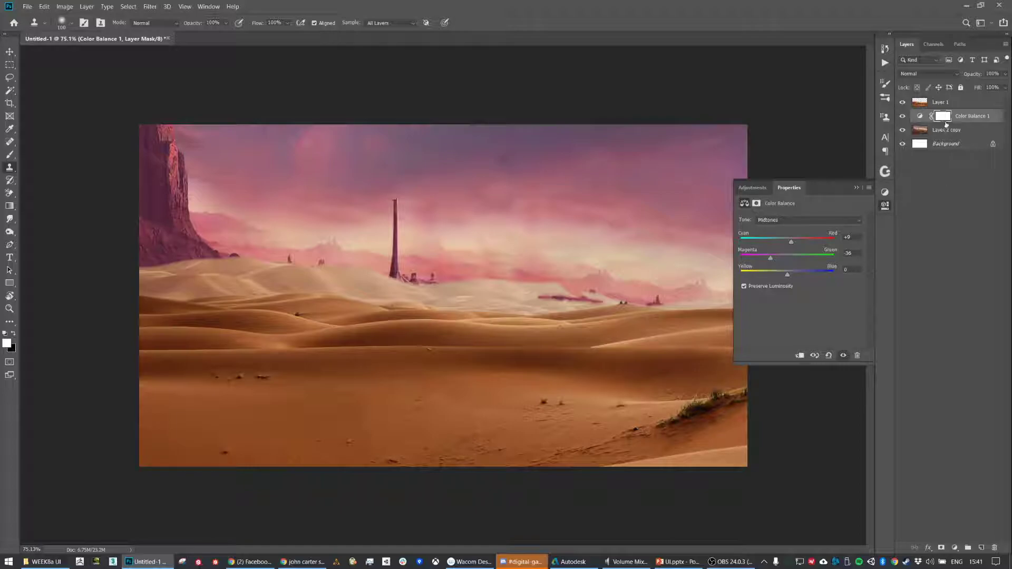
Move the Color Balance layer above the dunes layer and soften its tint so it suits the whole scene
{"action": "left_click_drag", "start_coordinate": [960, 118], "coordinate": [958, 98]}
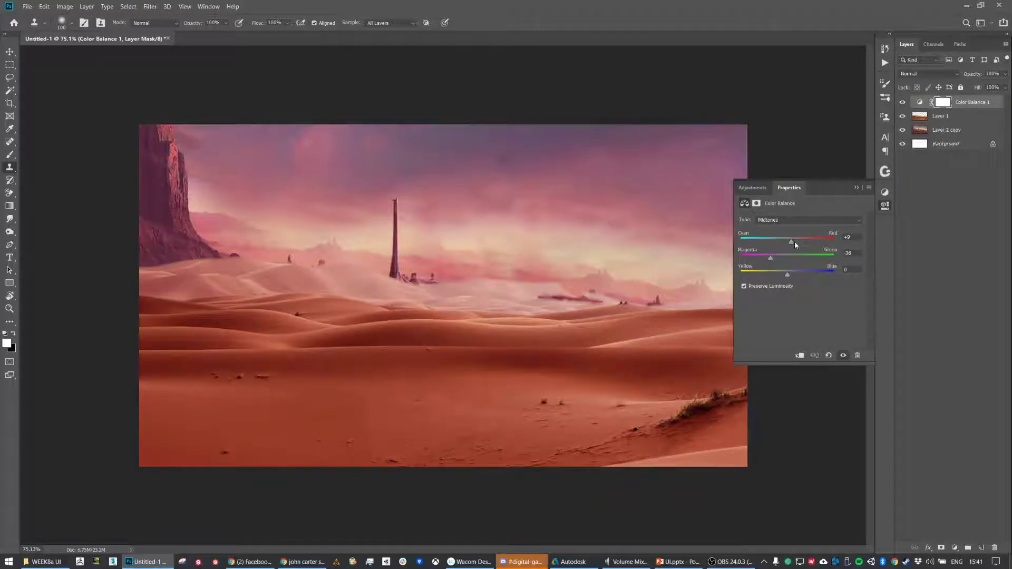
{"action": "left_click_drag", "start_coordinate": [793, 244], "coordinate": [776, 259]}
{"action": "left_click", "coordinate": [898, 221]}
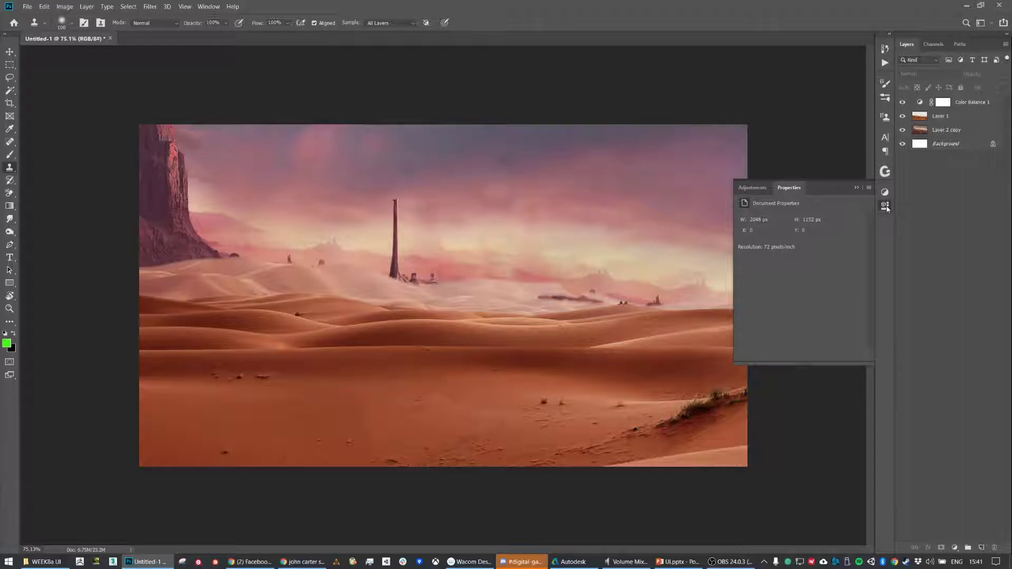
{"action": "left_click", "coordinate": [887, 207]}
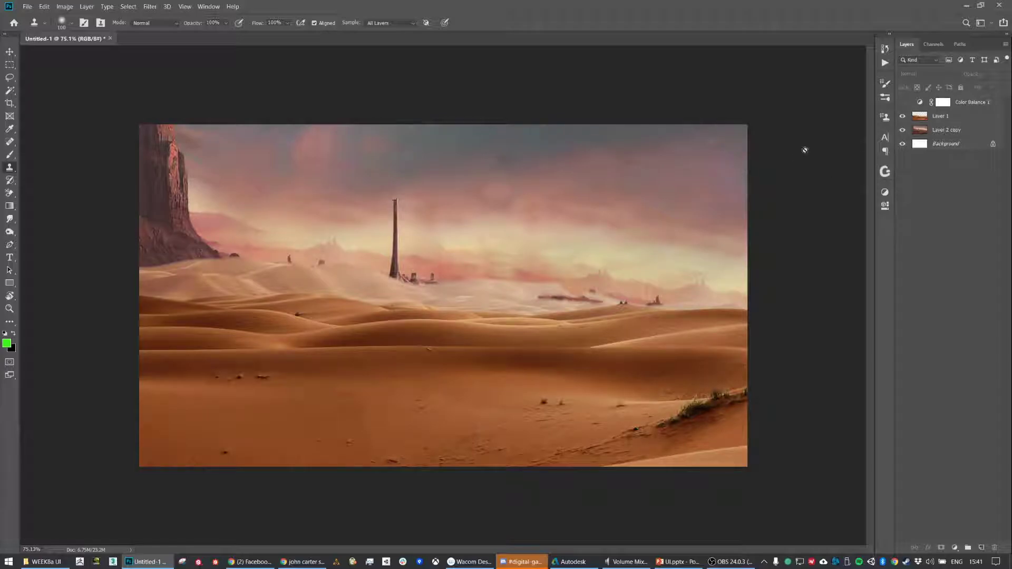
Compare the scene with and without the Color Balance adjustment, leave it visible, and make the dunes layer active
{"action": "left_click", "coordinate": [902, 102]}
{"action": "left_click_drag", "start_coordinate": [502, 353], "coordinate": [486, 350]}
{"action": "left_click", "coordinate": [925, 122]}
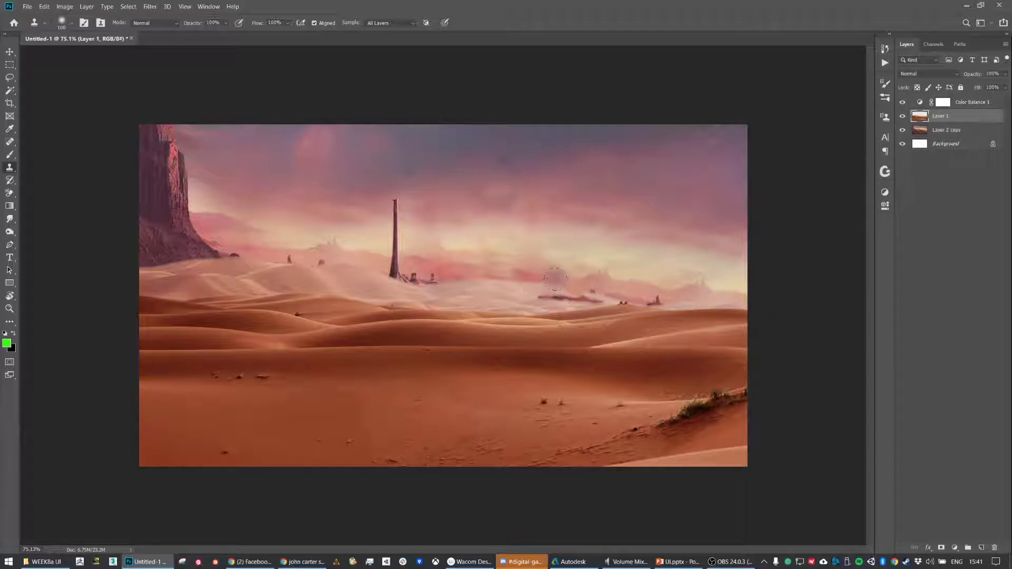
{"action": "key", "text": "e"}
{"action": "key", "text": "p"}
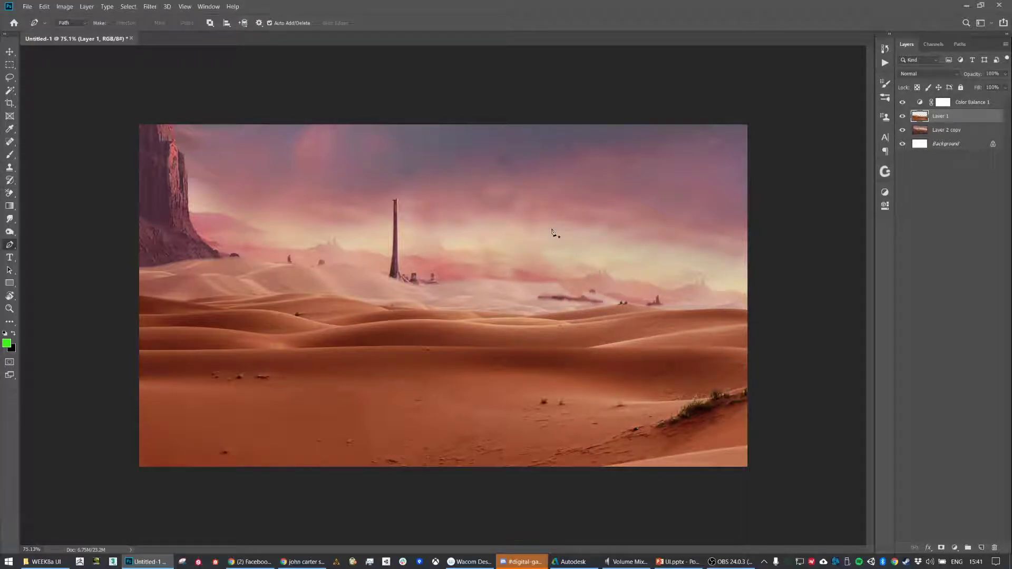
{"action": "key", "text": "shift+e"}
{"action": "right_click", "coordinate": [585, 227]}
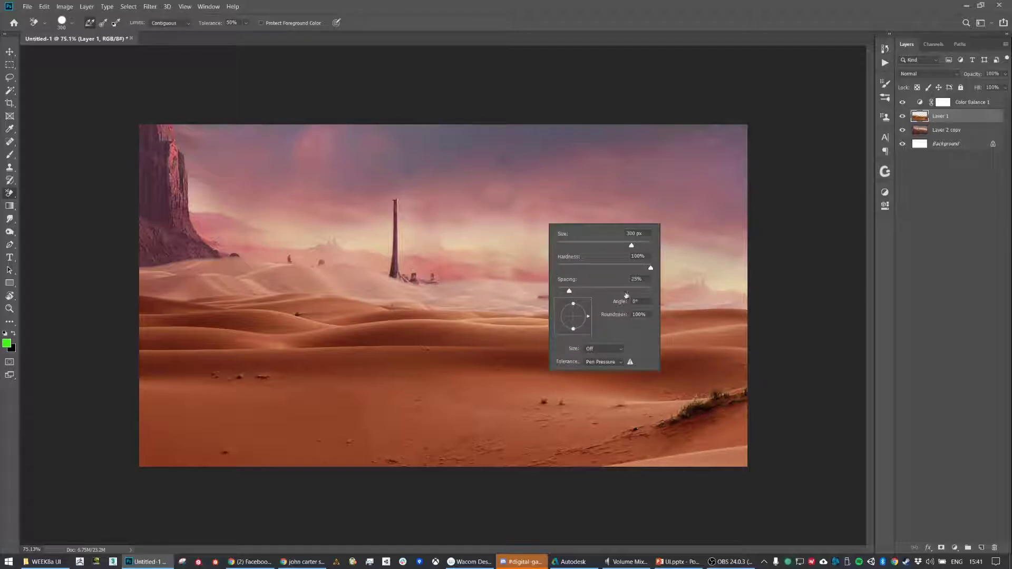
{"action": "right_click", "coordinate": [759, 227]}
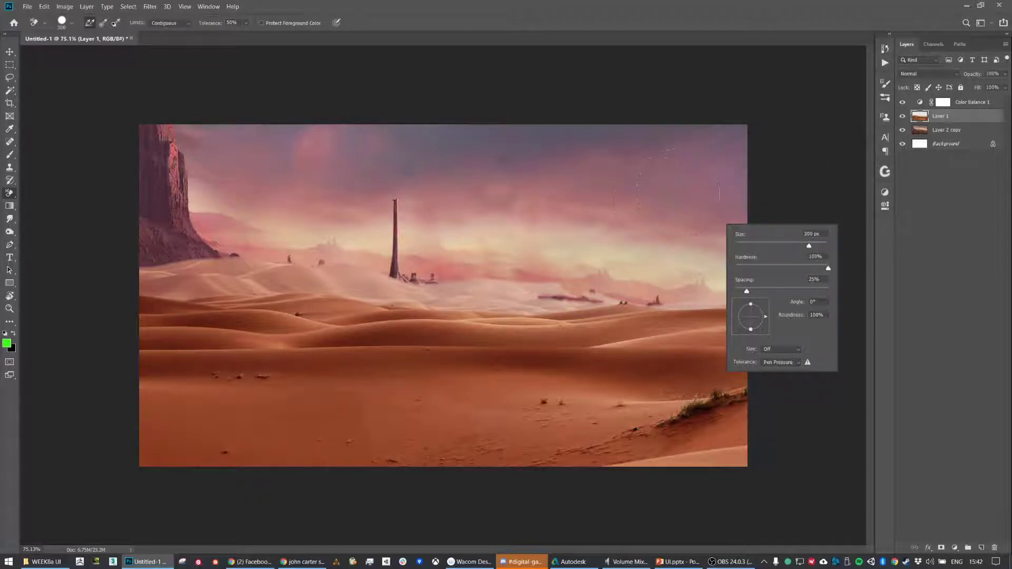
Switch to the regular Eraser tool and choose the (M) Super Soft brush from the Concept Art brush pack
{"action": "right_click", "coordinate": [9, 194]}
{"action": "left_click", "coordinate": [53, 194]}
{"action": "right_click", "coordinate": [551, 251]}
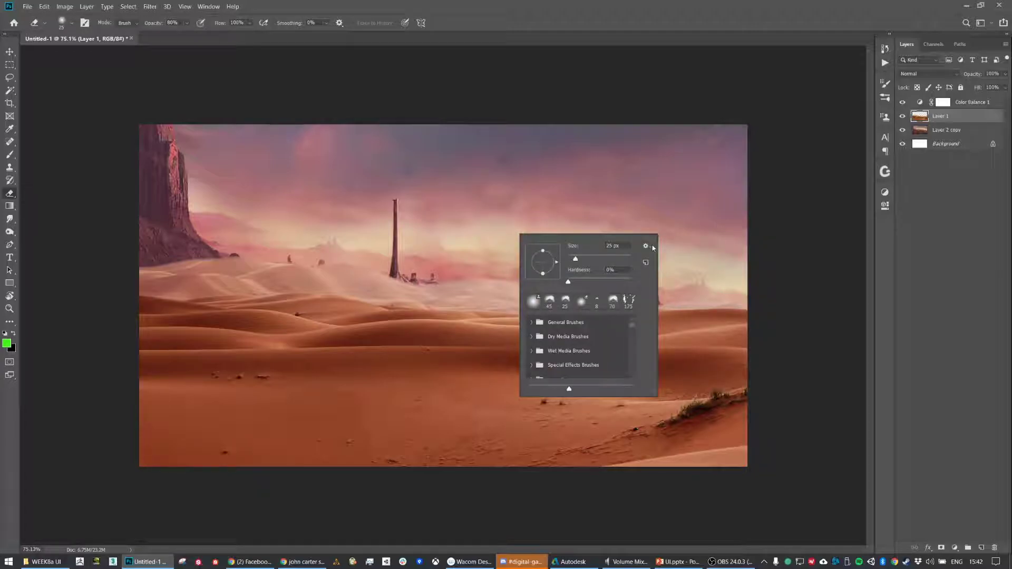
{"action": "scroll", "coordinate": [574, 349], "scroll_direction": "down", "scroll_amount": 2}
{"action": "scroll", "coordinate": [575, 355], "scroll_direction": "down", "scroll_amount": 5}
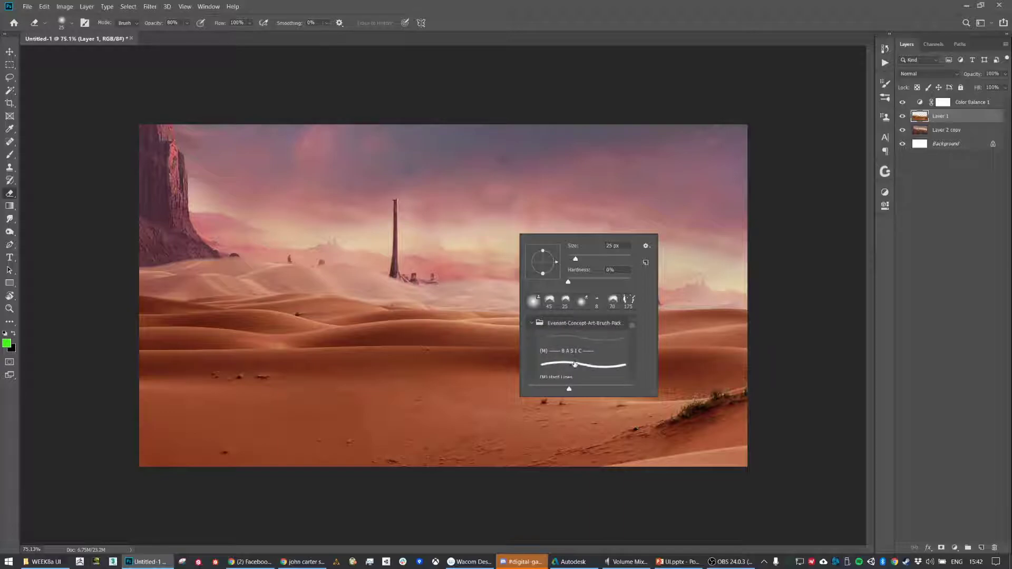
{"action": "scroll", "coordinate": [579, 354], "scroll_direction": "down", "scroll_amount": 5}
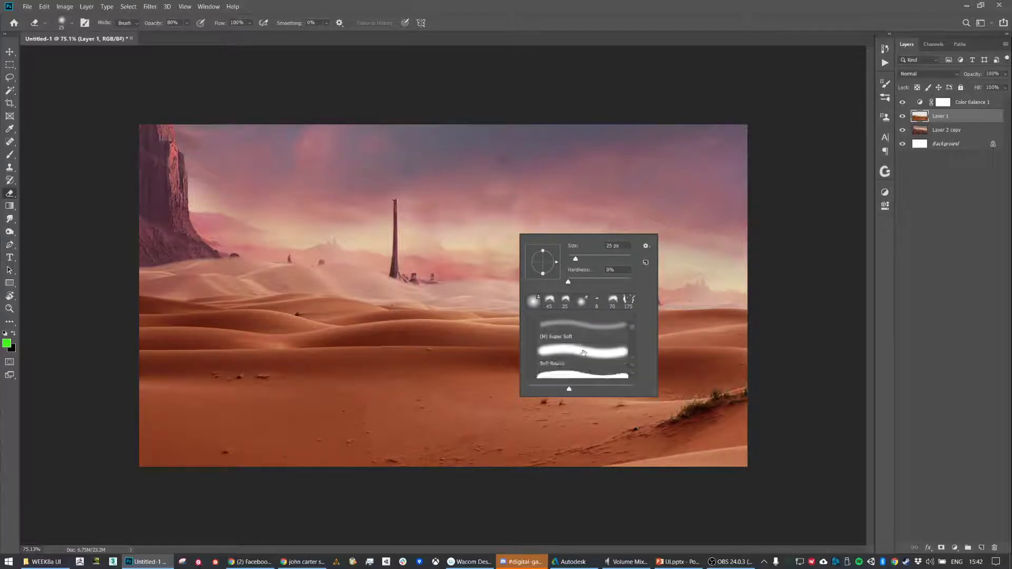
{"action": "left_click", "coordinate": [577, 335]}
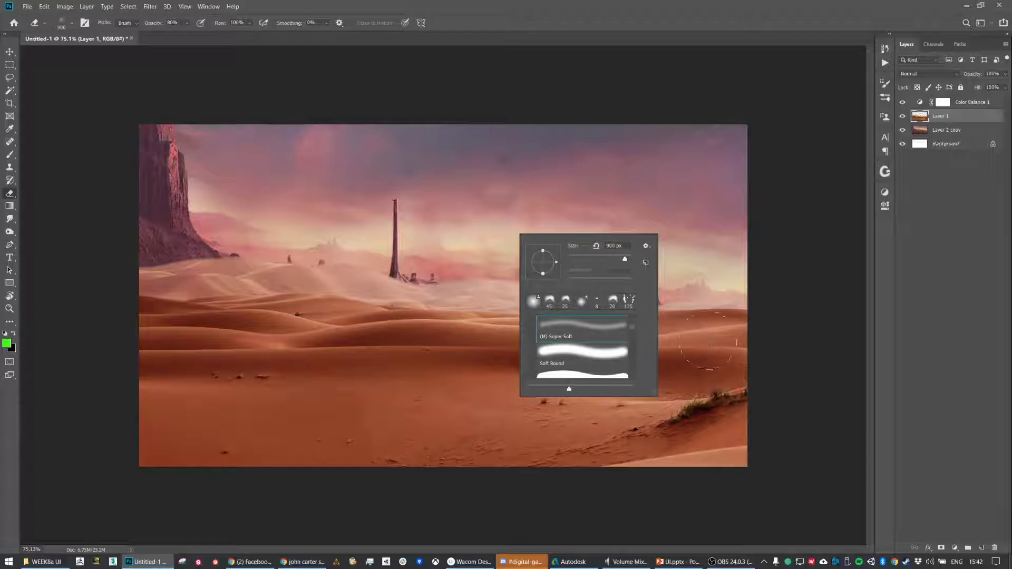
{"action": "left_click", "coordinate": [784, 312]}
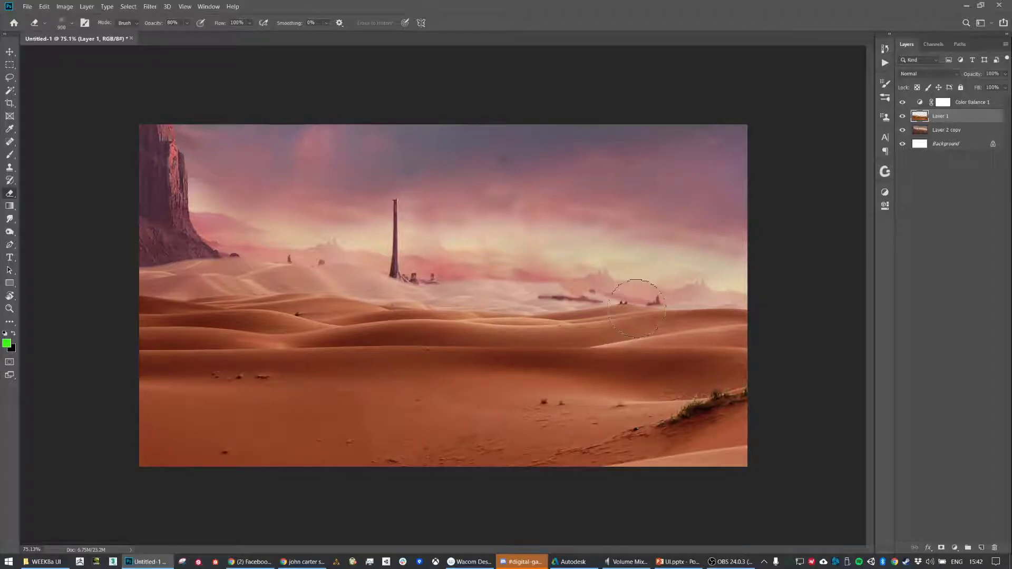
Erase the pale dune haze covering the distant rock formations along the right half of the horizon with a much smaller brush
{"action": "key", "text": "bracketleft"}
{"action": "key", "text": "bracketleft"}
{"action": "key", "text": "bracketleft"}
{"action": "key", "text": "bracketleft"}
{"action": "key", "text": "bracketleft"}
{"action": "key", "text": "bracketleft"}
{"action": "key", "text": "bracketleft"}
{"action": "key", "text": "bracketleft"}
{"action": "key", "text": "bracketleft"}
{"action": "key", "text": "bracketleft"}
{"action": "mouse_move", "coordinate": [562, 290]}
{"action": "left_mouse_down"}
{"action": "mouse_move", "coordinate": [582, 294]}
{"action": "mouse_move", "coordinate": [535, 285]}
{"action": "left_mouse_up"}
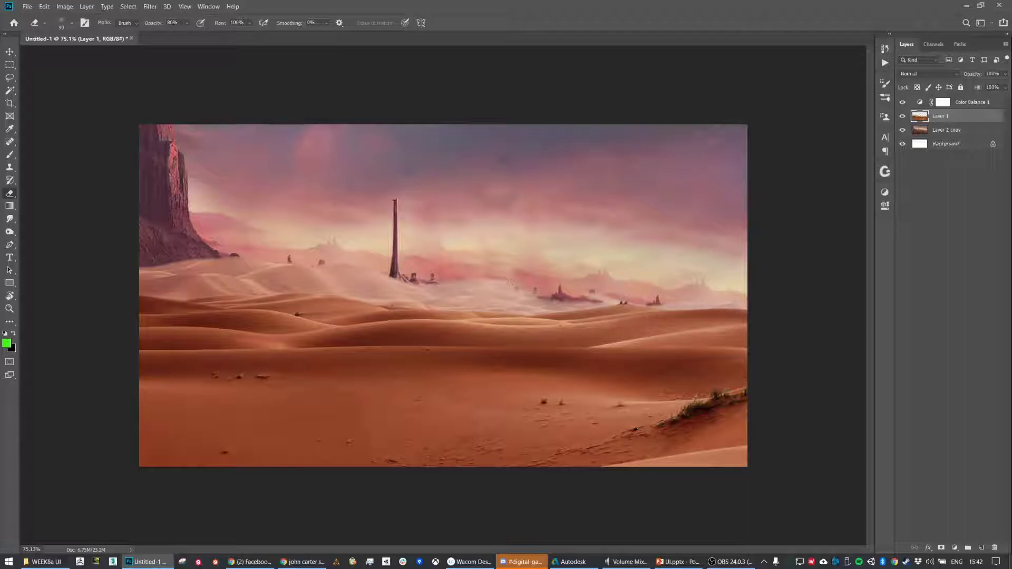
{"action": "left_click_drag", "start_coordinate": [589, 292], "coordinate": [625, 292]}
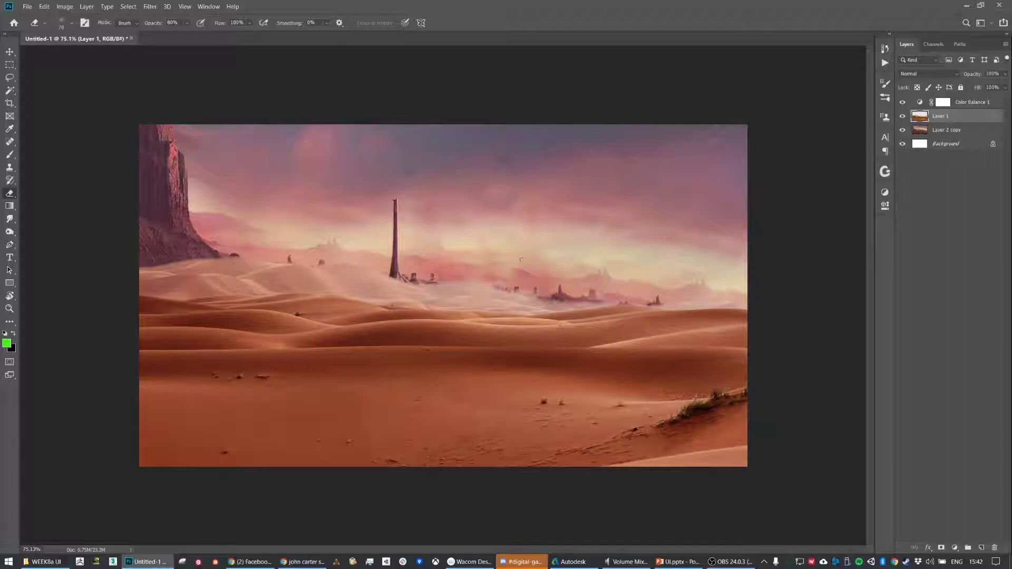
Change the eraser's brush preset to Soft Round
{"action": "key", "text": "bracketright"}
{"action": "key", "text": "bracketright"}
{"action": "key", "text": "bracketright"}
{"action": "key", "text": "bracketright"}
{"action": "right_click", "coordinate": [519, 275]}
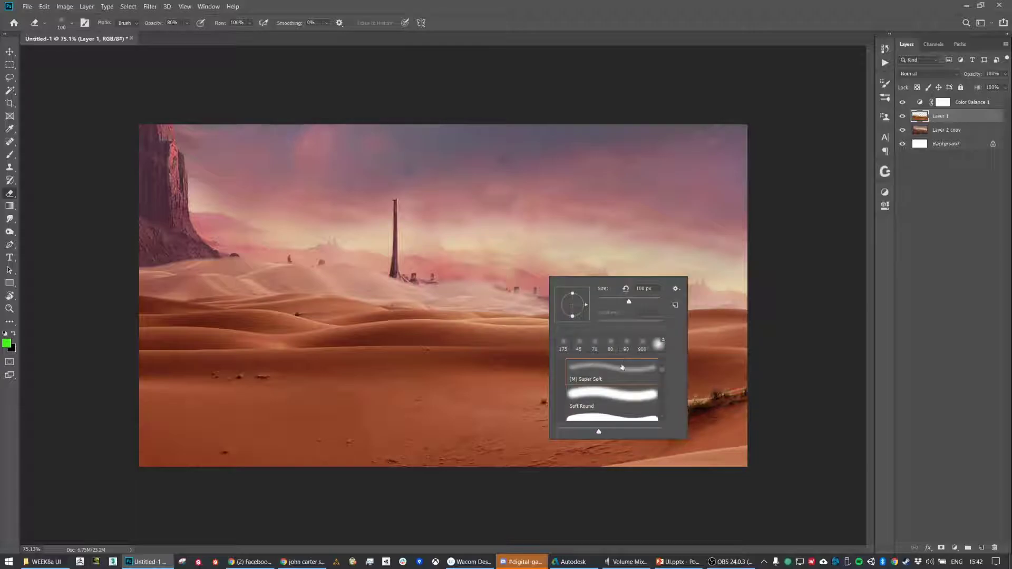
{"action": "left_click", "coordinate": [647, 398]}
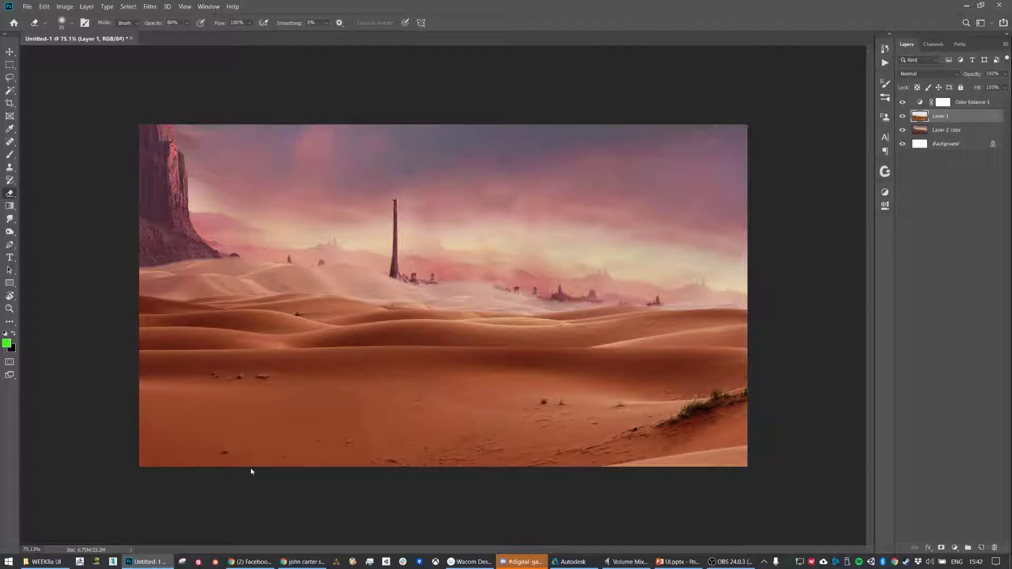
{"action": "key", "text": "ctrl+shift+s"}
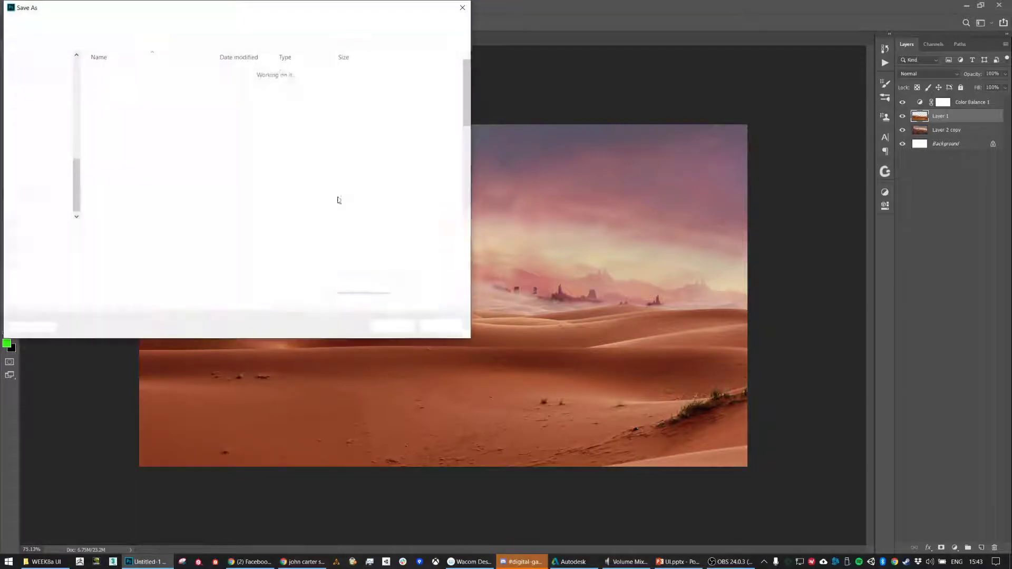
{"action": "type", "text": "Mediev"}
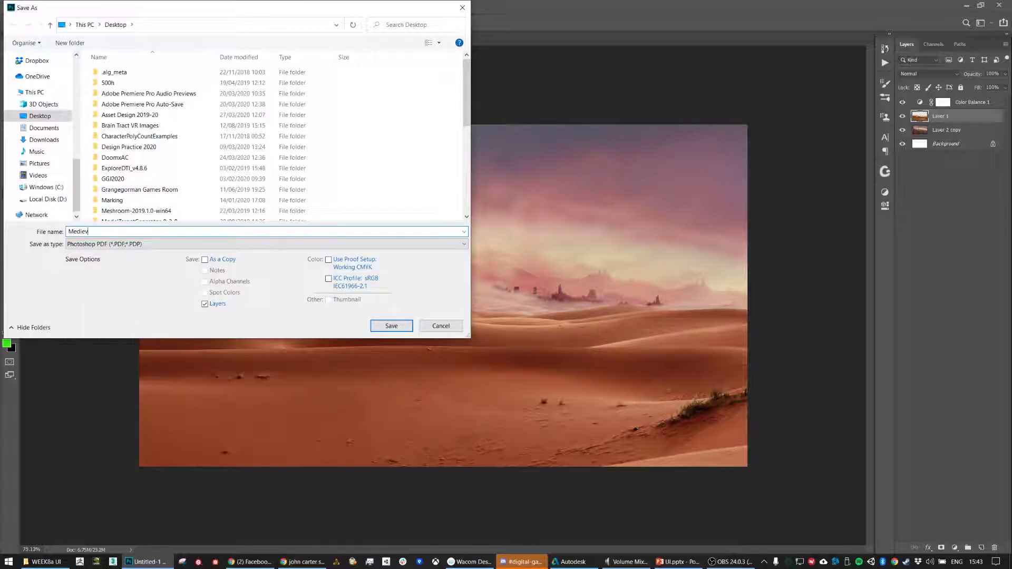
{"action": "type", "text": "al Fantasy Scifi"}
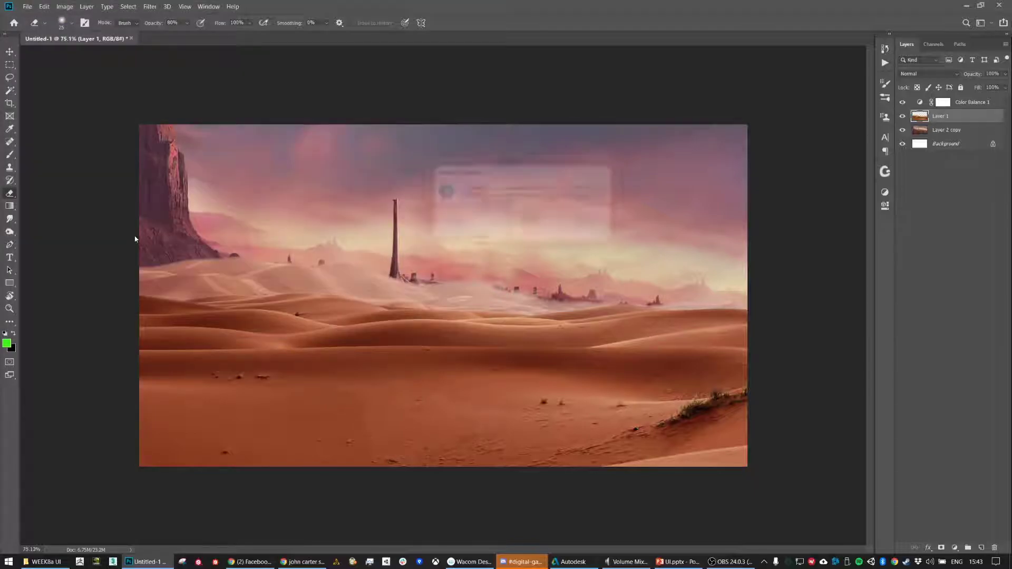
{"action": "key", "text": "Return"}
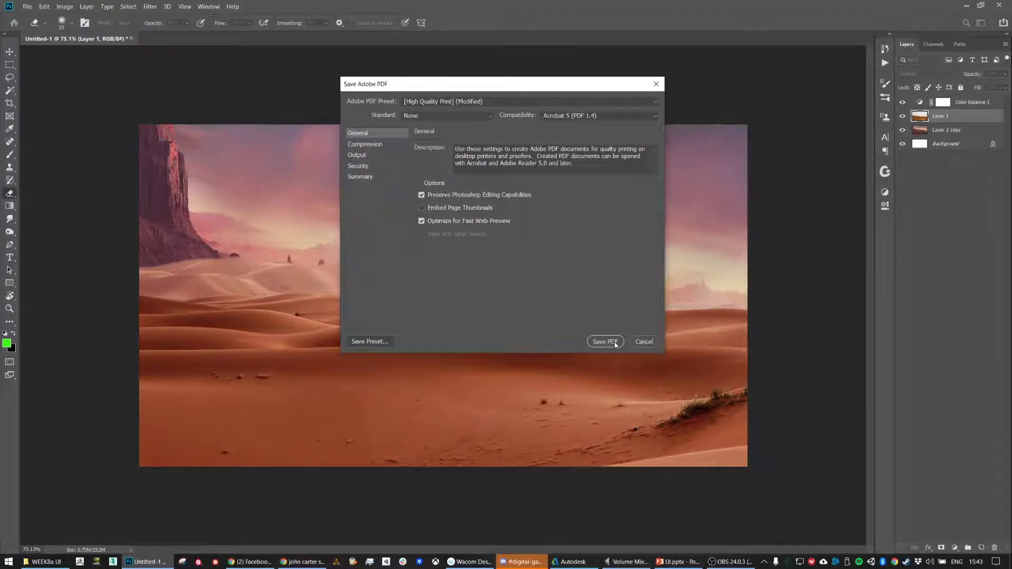
{"action": "left_click", "coordinate": [615, 344]}
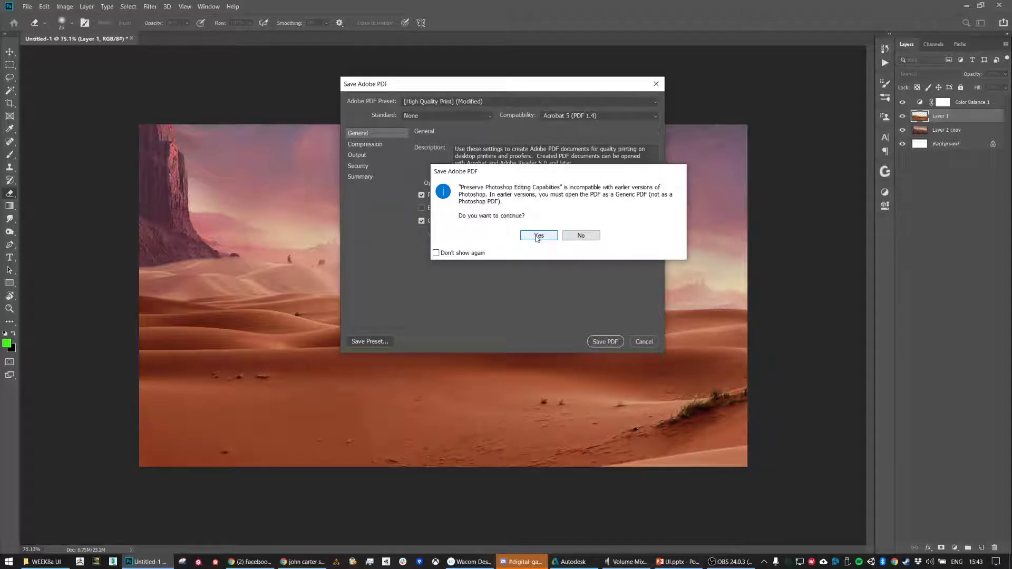
{"action": "left_click", "coordinate": [581, 236]}
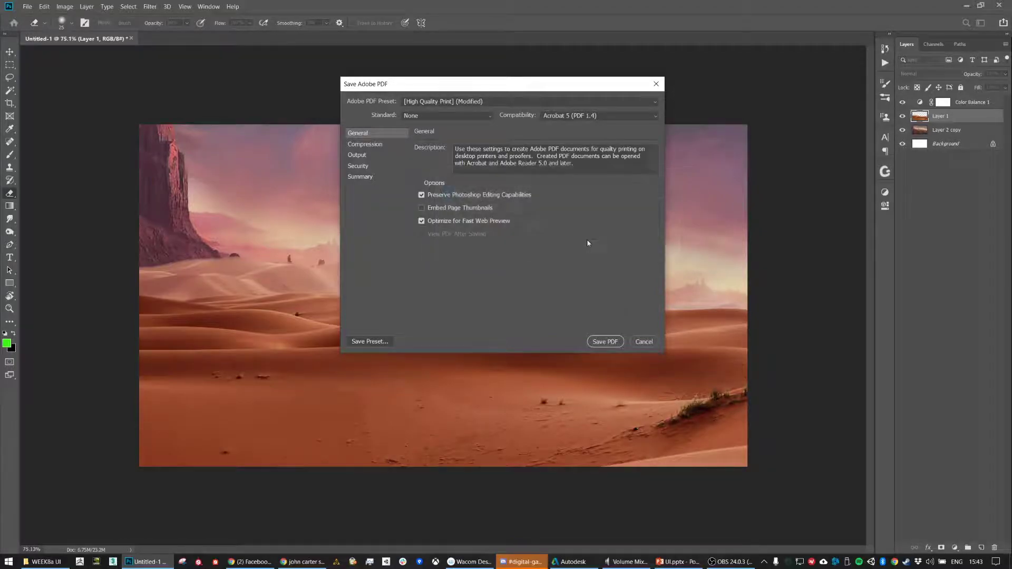
{"action": "left_click", "coordinate": [644, 342]}
{"action": "left_click", "coordinate": [27, 6]}
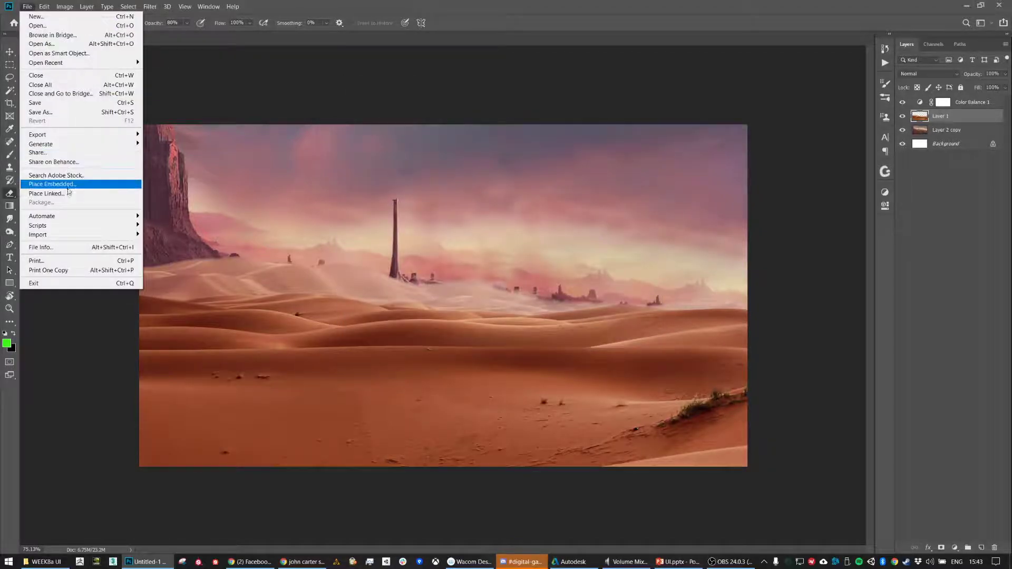
{"action": "key", "text": "Escape"}
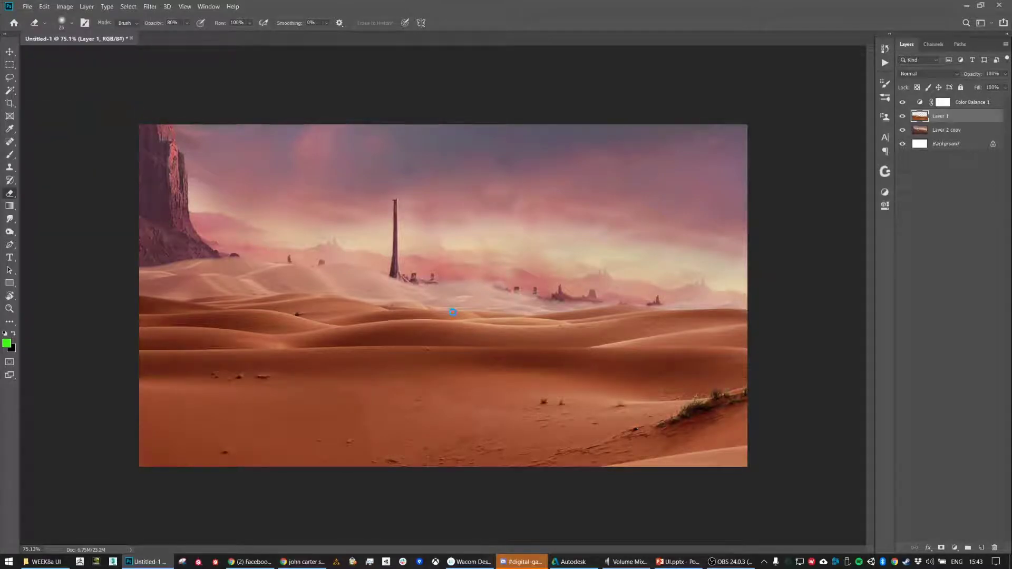
Save the document to the Desktop in Photoshop PSD format as "Medieval Fantasy SciFi", keeping its layers
{"action": "key", "text": "ctrl+shift+s"}
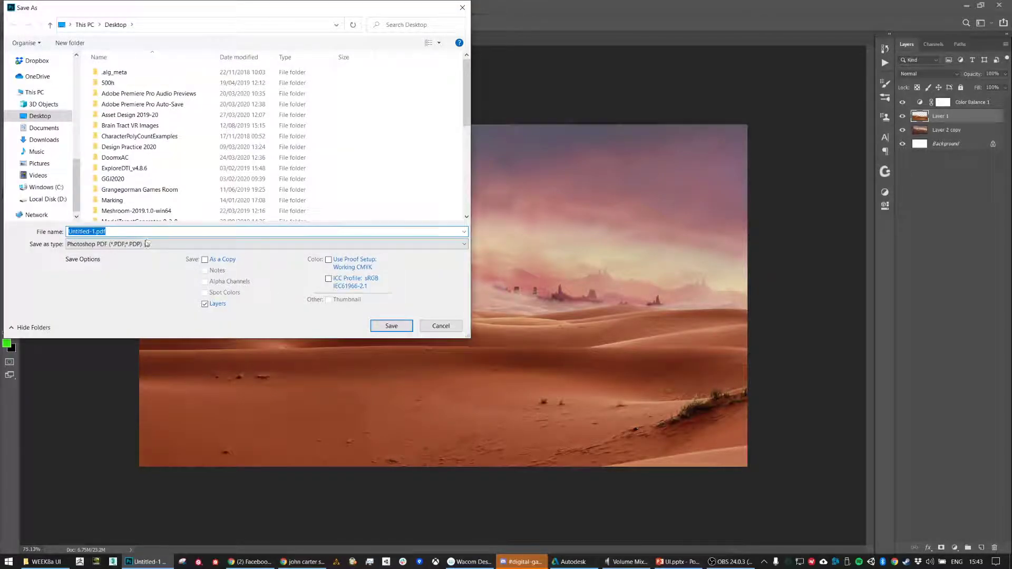
{"action": "left_click", "coordinate": [148, 245]}
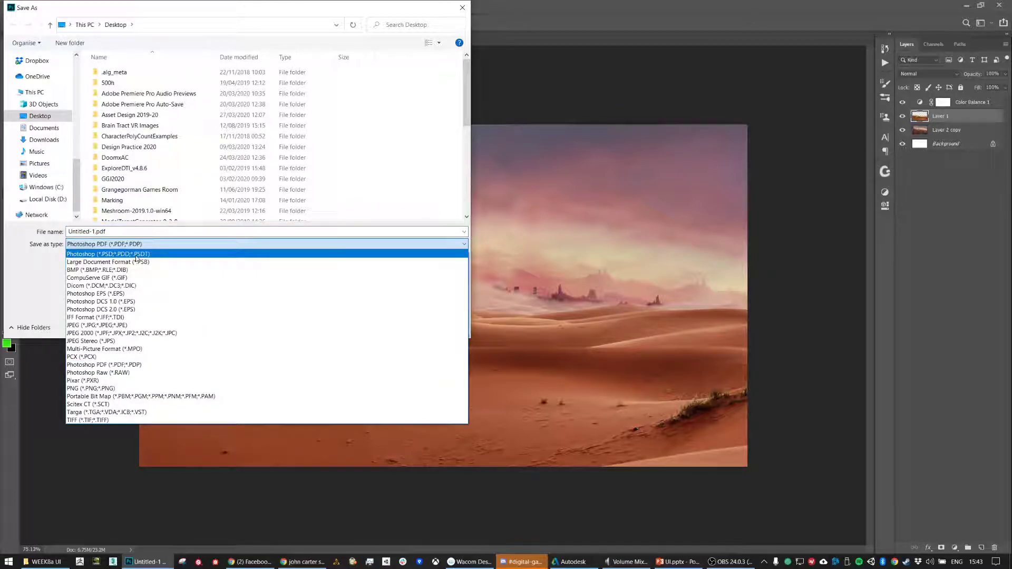
{"action": "left_click", "coordinate": [136, 255]}
{"action": "key", "text": "shift+Tab"}
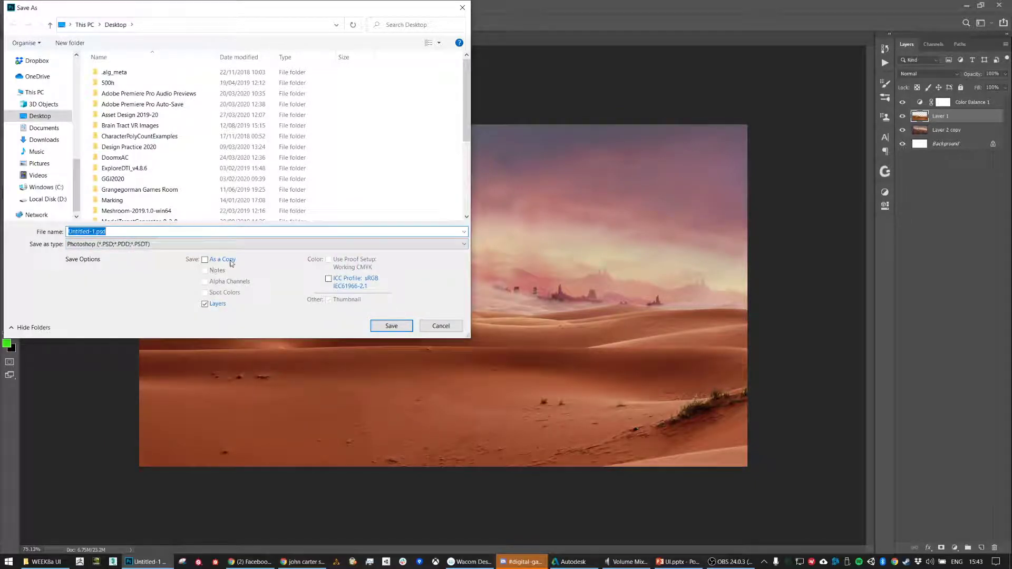
{"action": "type", "text": "Medieval Fantasy SciFi"}
{"action": "key", "text": "Return"}
{"action": "key", "text": "Return"}
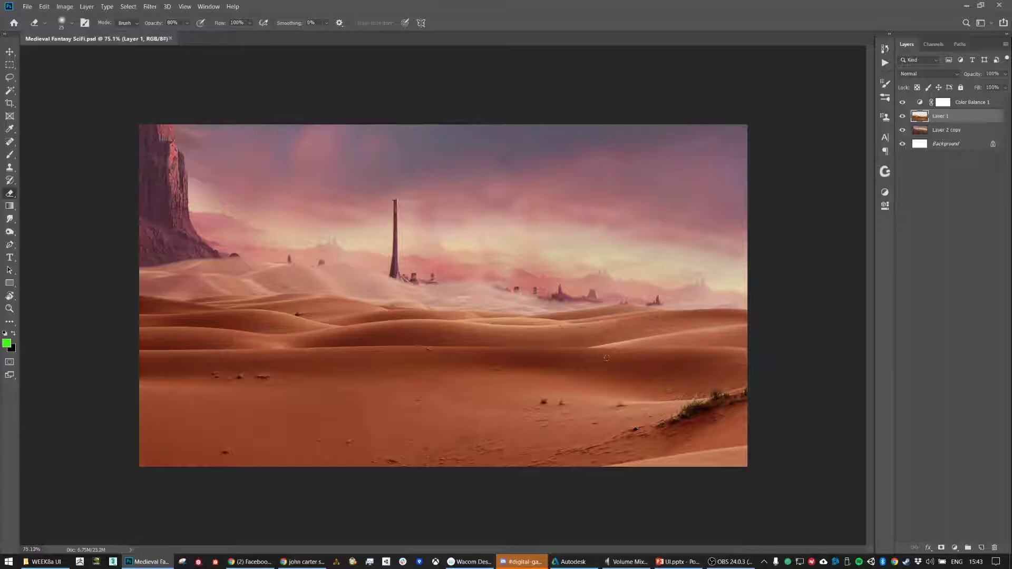
Switch to Chrome, search Google Images for "floating city" and look through the results for a usable city picture
{"action": "scroll", "coordinate": [443, 298], "scroll_direction": "up", "scroll_amount": 3}
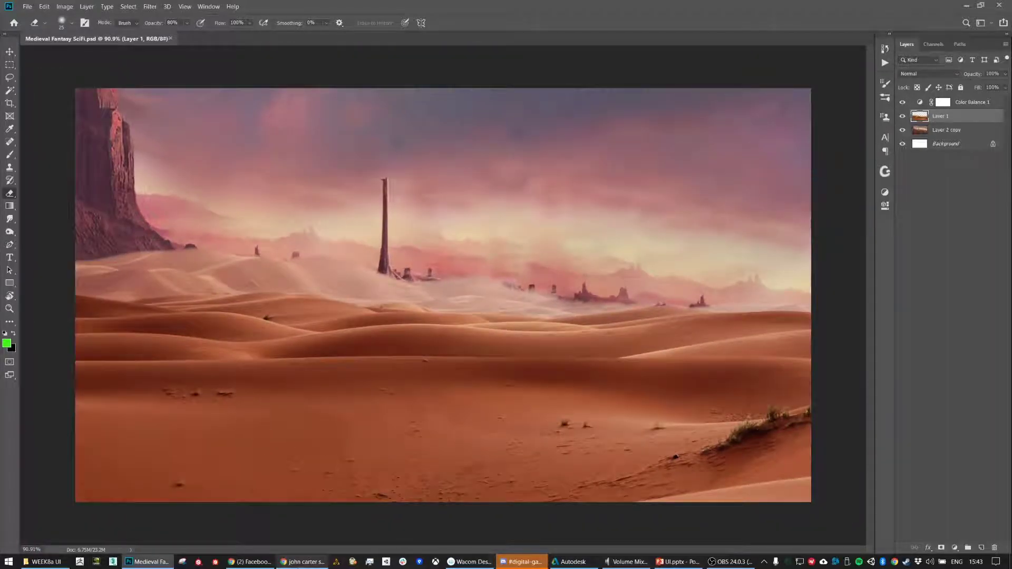
{"action": "left_click", "coordinate": [307, 548]}
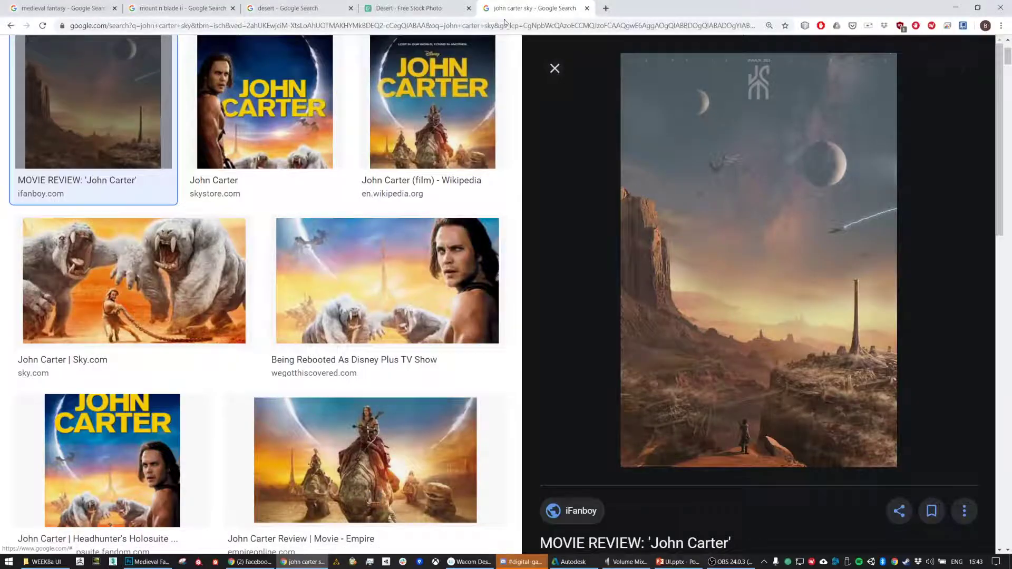
{"action": "left_click", "coordinate": [562, 26]}
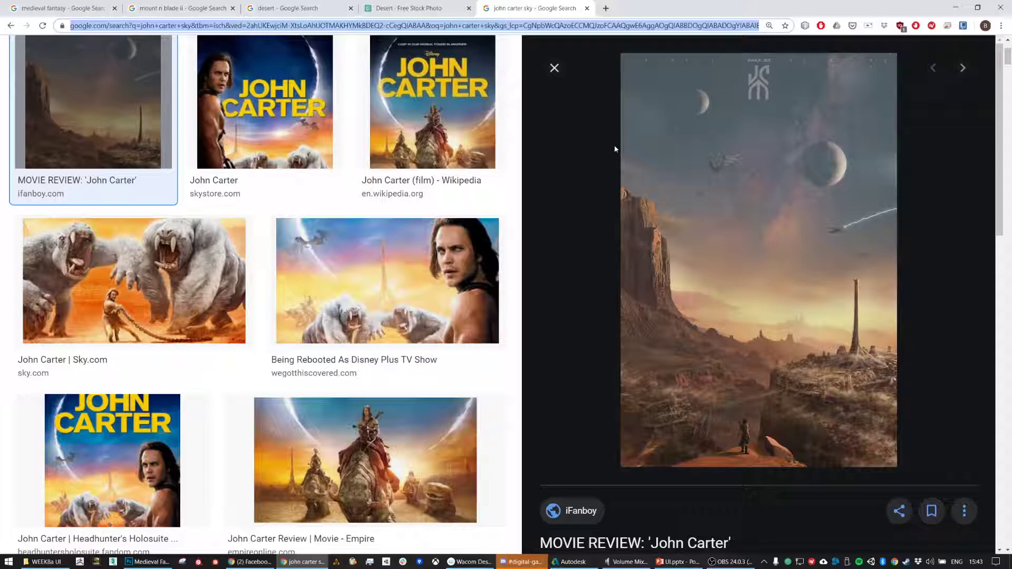
{"action": "type", "text": "floatingh"}
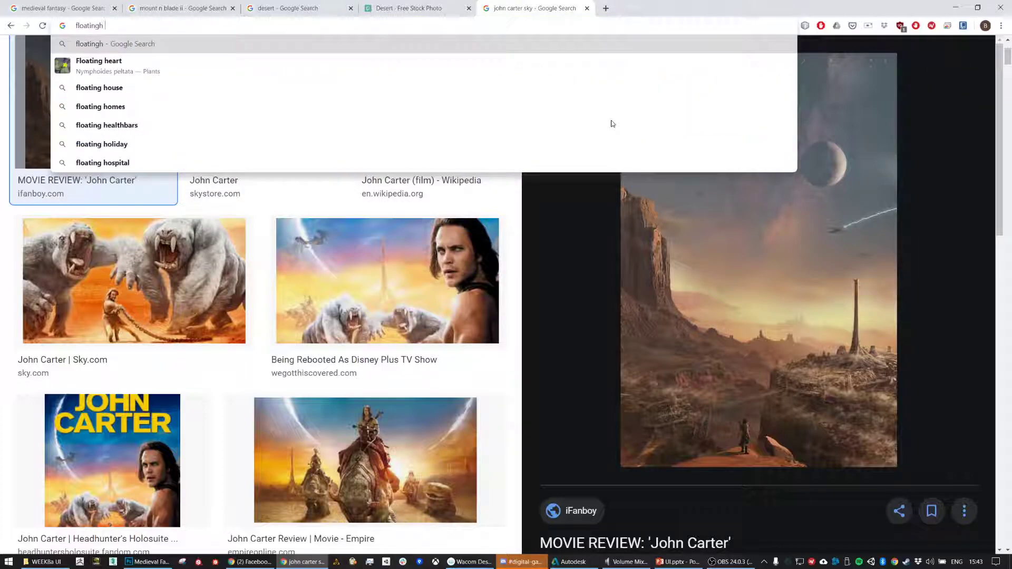
{"action": "key", "text": "BackSpace"}
{"action": "type", "text": "city"}
{"action": "key", "text": "Return"}
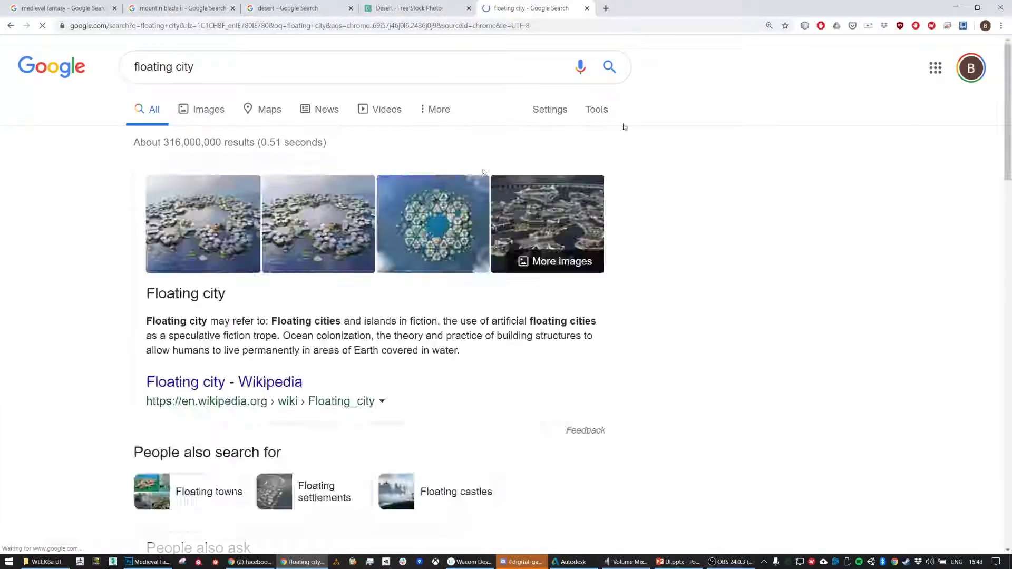
{"action": "left_click", "coordinate": [209, 114]}
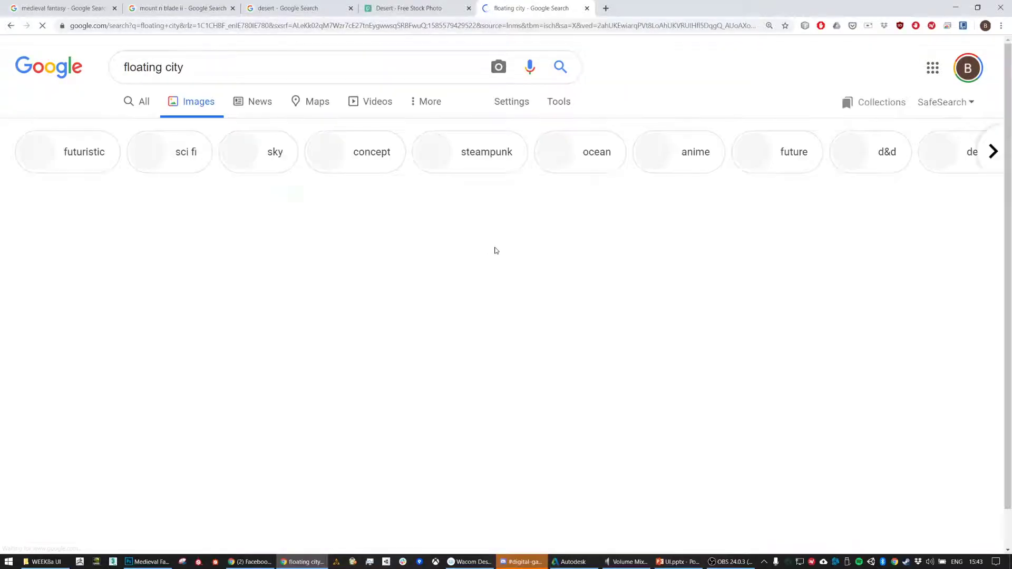
{"action": "scroll", "coordinate": [497, 257], "scroll_direction": "down", "scroll_amount": 3}
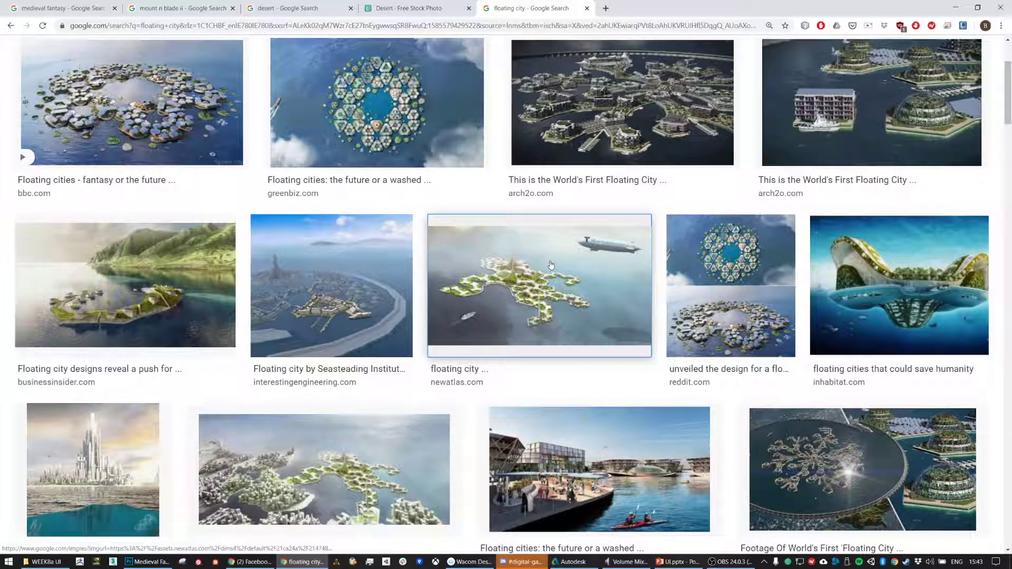
{"action": "scroll", "coordinate": [551, 265], "scroll_direction": "up", "scroll_amount": 3}
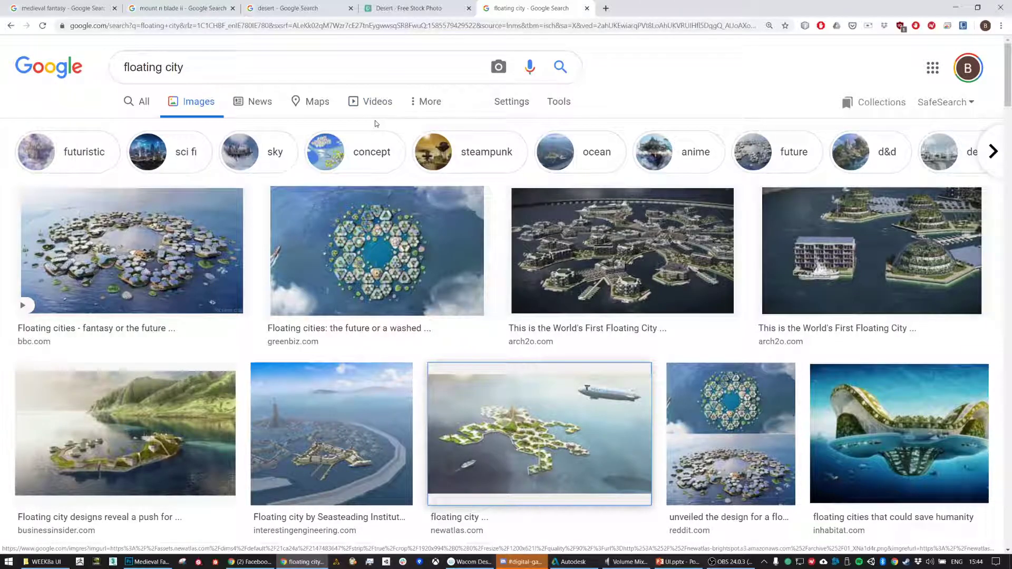
Search Google Images for "shangai city" and browse the skyline photos for a suitable one
{"action": "left_click", "coordinate": [304, 68]}
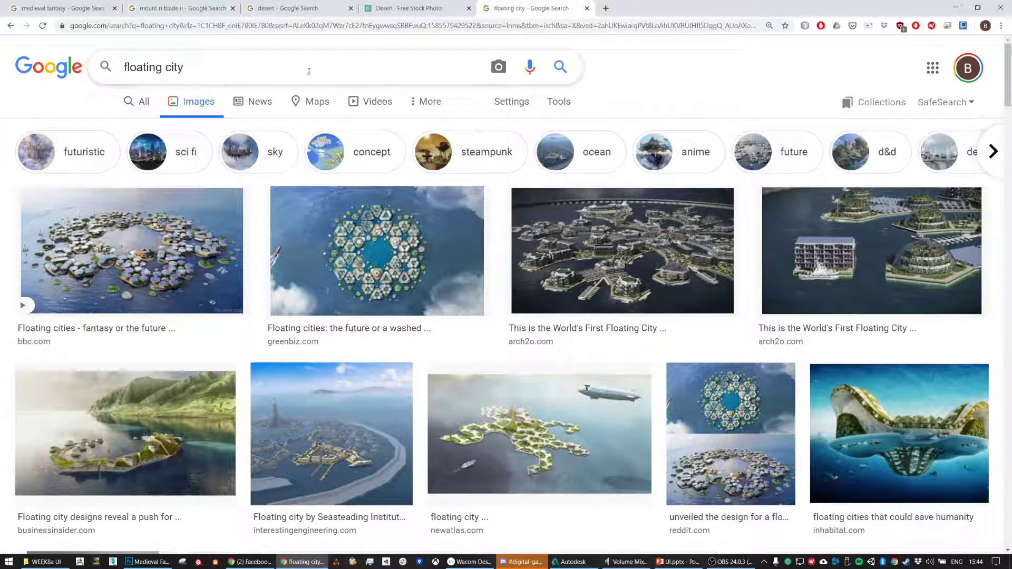
{"action": "key", "text": "ctrl+a"}
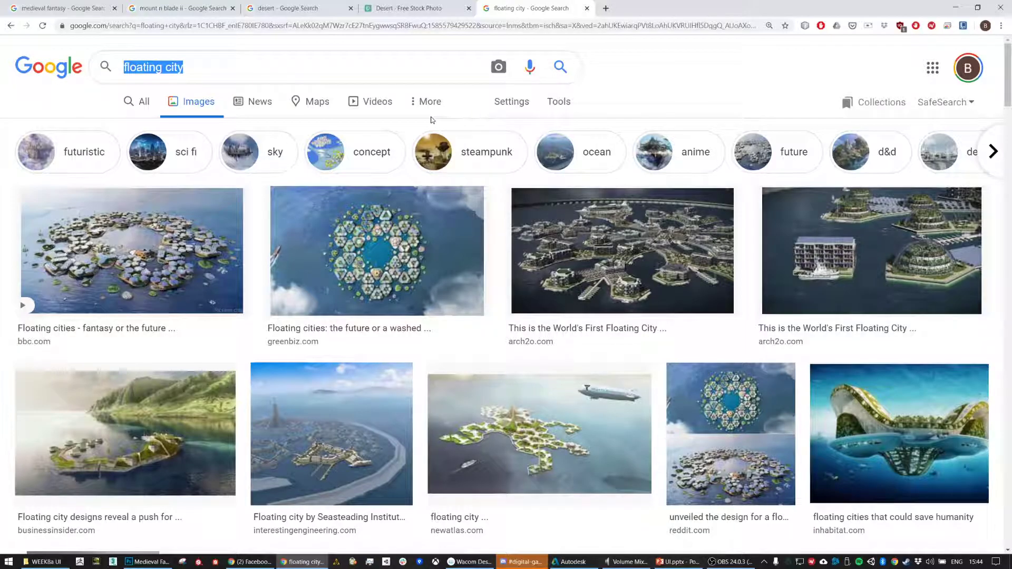
{"action": "type", "text": "shangai"}
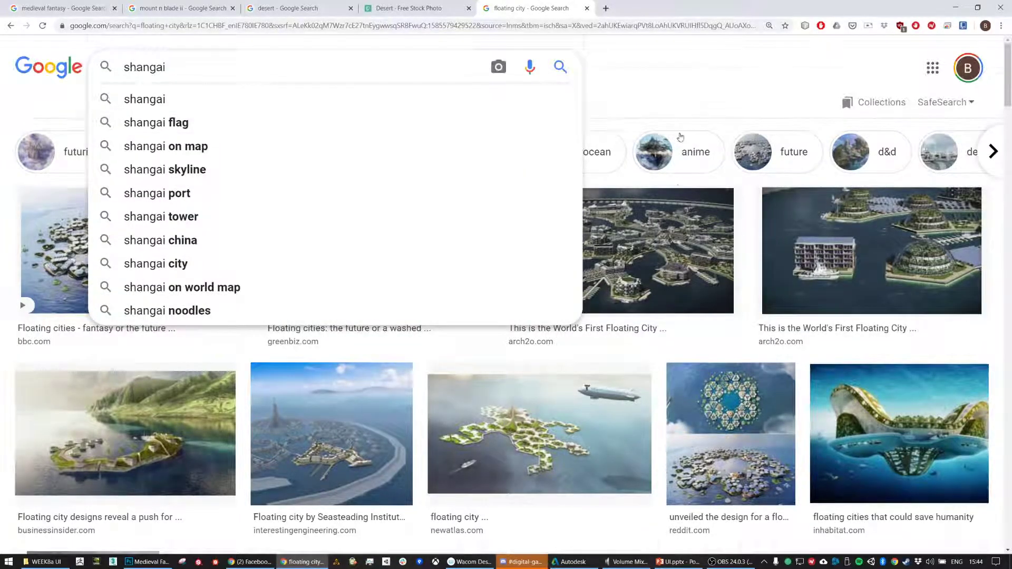
{"action": "scroll", "coordinate": [435, 121], "scroll_direction": "down", "scroll_amount": 9}
{"action": "scroll", "coordinate": [402, 135], "scroll_direction": "up", "scroll_amount": 5}
{"action": "scroll", "coordinate": [402, 135], "scroll_direction": "up", "scroll_amount": 4}
{"action": "type", "text": "x"}
{"action": "key", "text": "BackSpace"}
{"action": "type", "text": "city"}
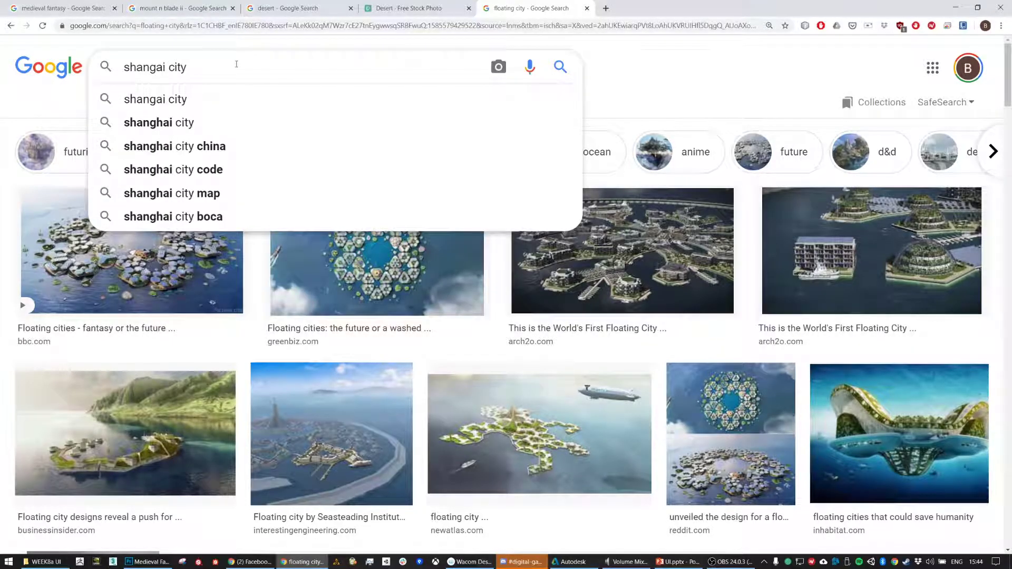
{"action": "key", "text": "Return"}
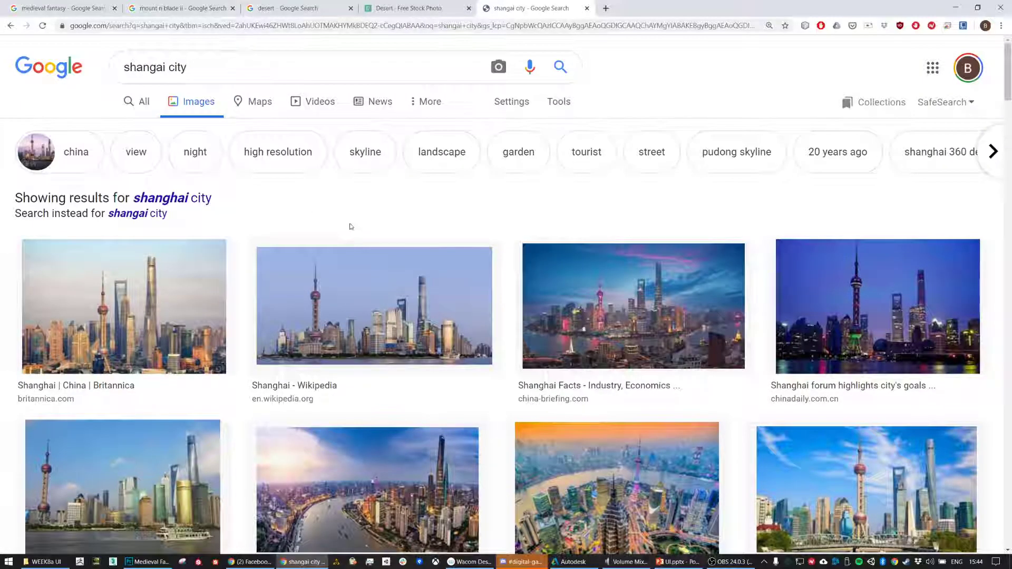
{"action": "scroll", "coordinate": [348, 221], "scroll_direction": "down", "scroll_amount": 5}
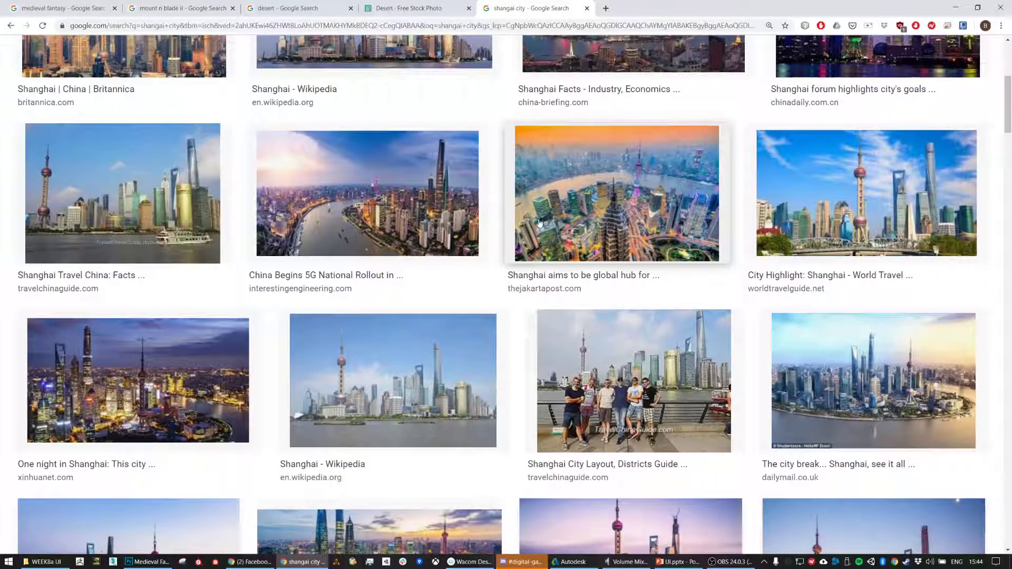
Open a new browser tab and search Google for "phalanx"
{"action": "scroll", "coordinate": [696, 245], "scroll_direction": "down", "scroll_amount": 2}
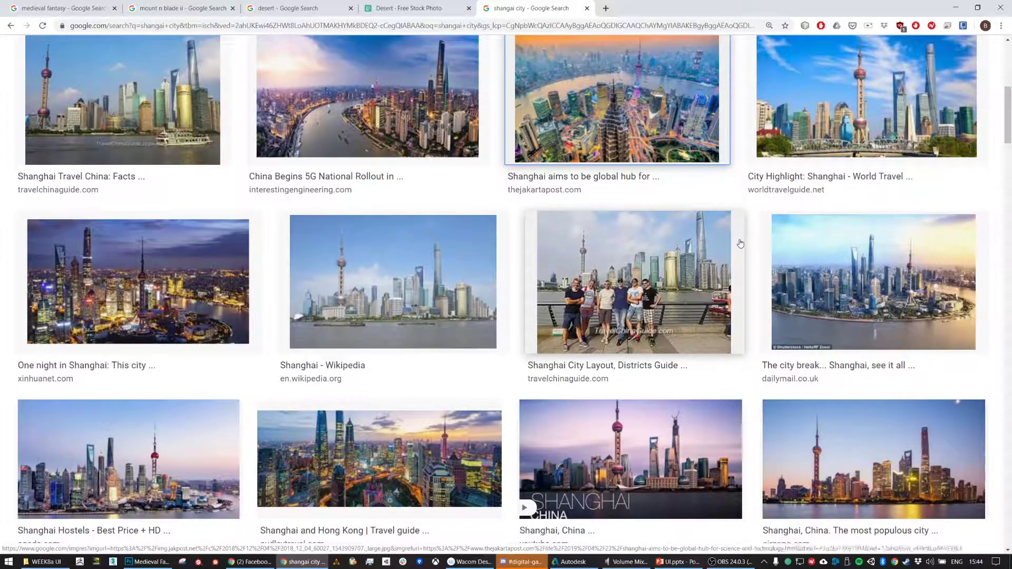
{"action": "left_click", "coordinate": [606, 7]}
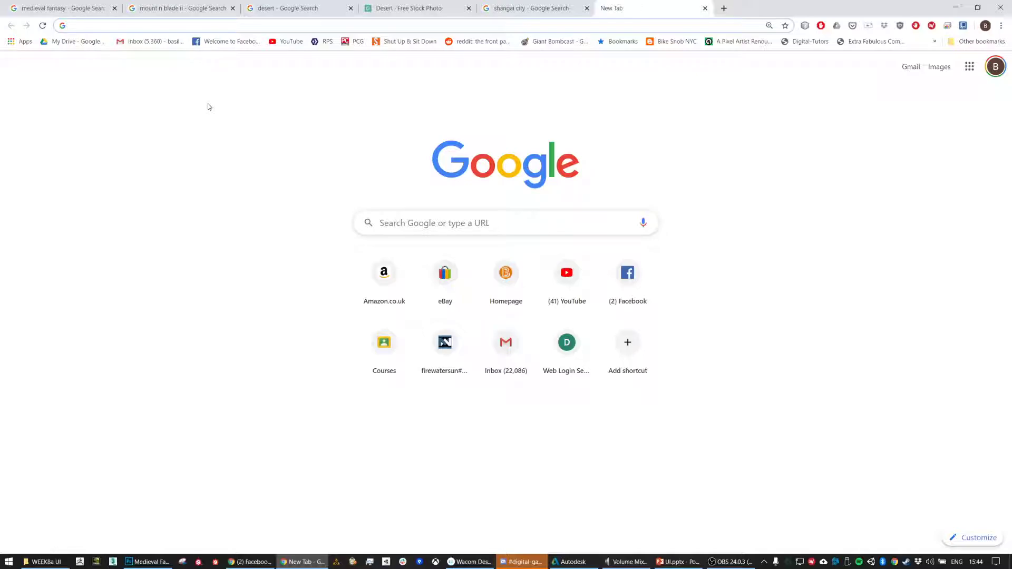
{"action": "left_click", "coordinate": [575, 5]}
{"action": "left_click", "coordinate": [640, 9]}
{"action": "type", "text": "f"}
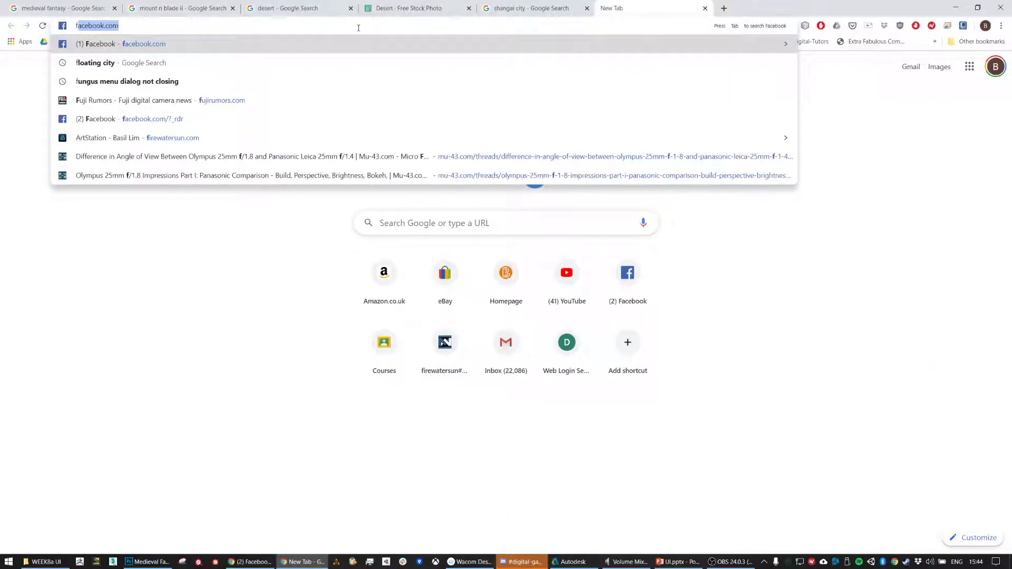
{"action": "key", "text": "BackSpace"}
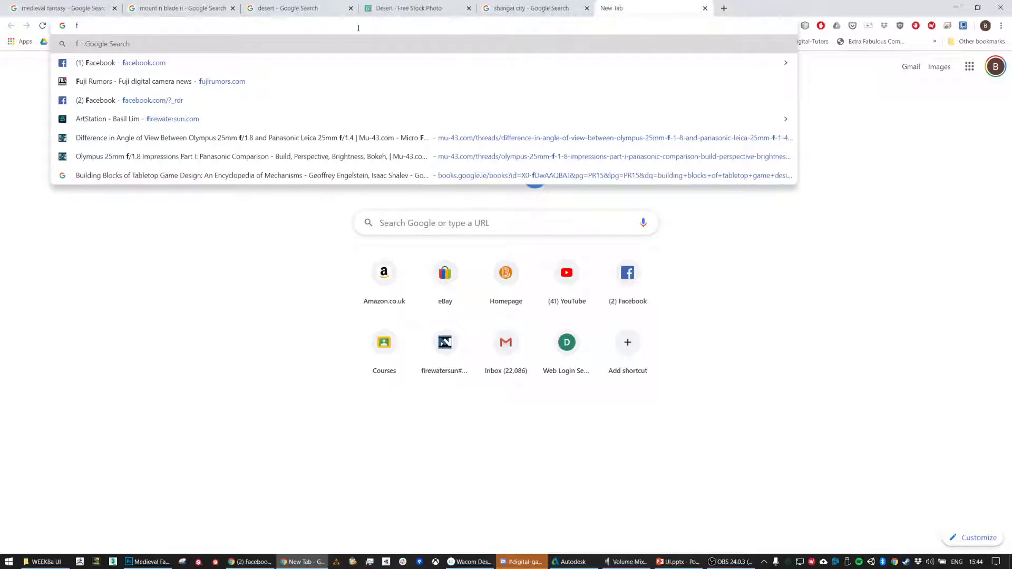
{"action": "key", "text": "BackSpace"}
{"action": "type", "text": "ph"}
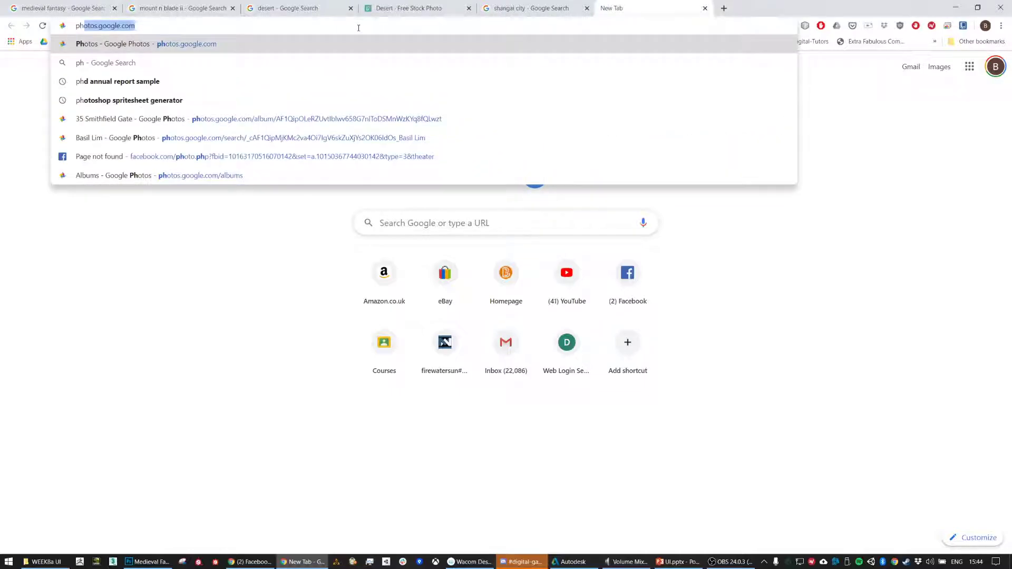
{"action": "type", "text": "alanx"}
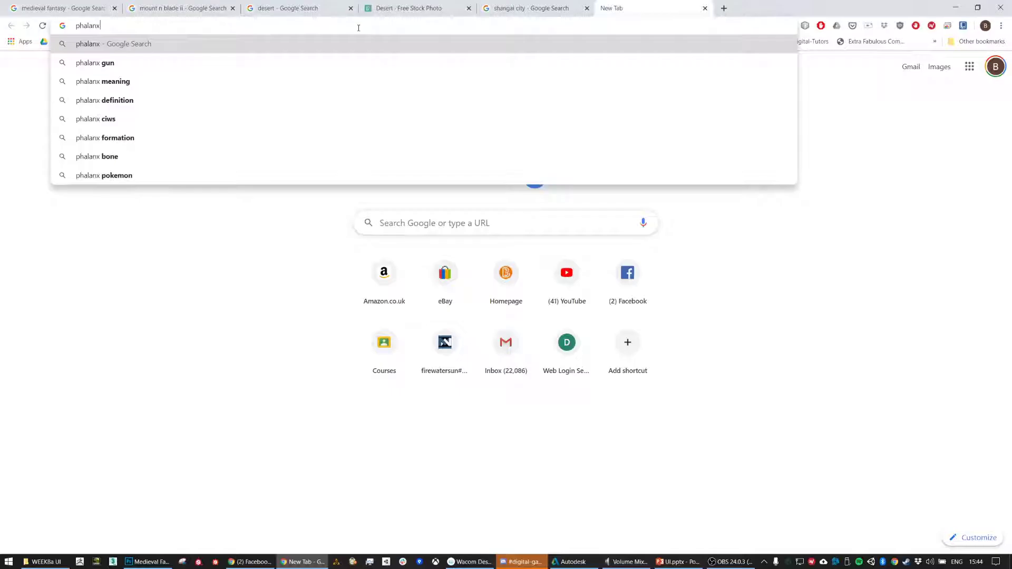
{"action": "key", "text": "Return"}
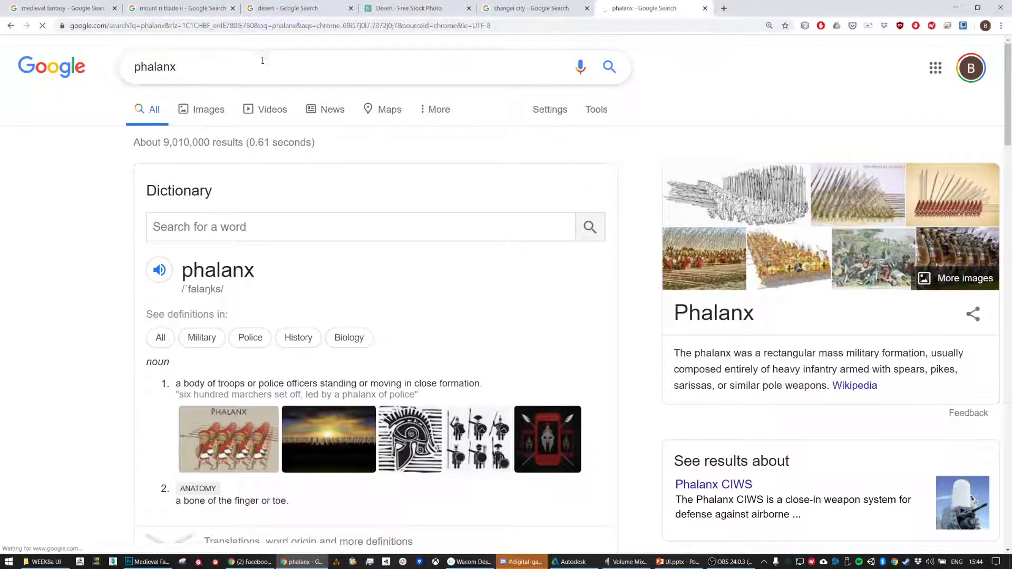
Search Google Images for "phalanx city" and look through the results
{"action": "left_click", "coordinate": [205, 113]}
{"action": "left_click", "coordinate": [249, 78]}
{"action": "type", "text": "city"}
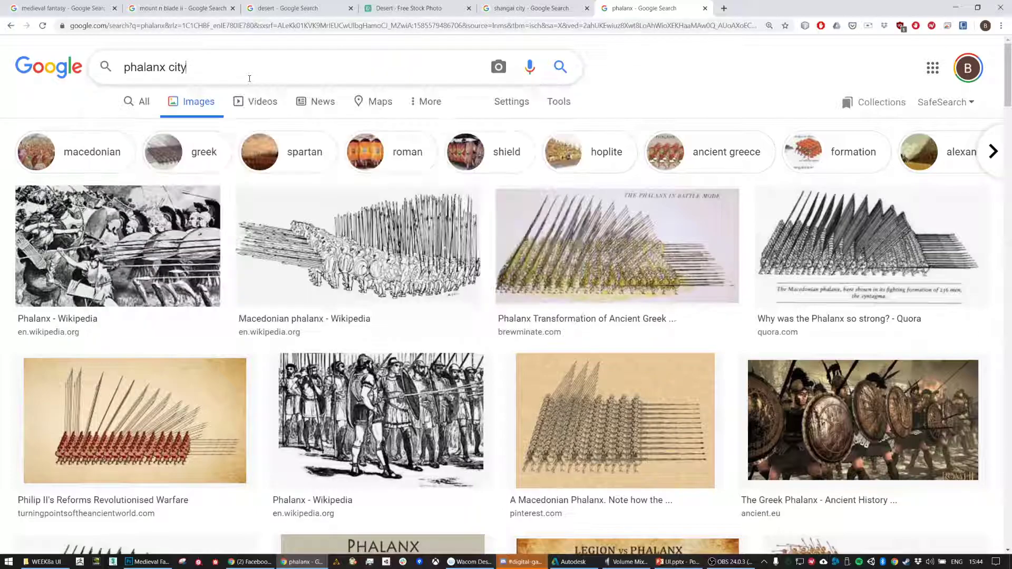
{"action": "key", "text": "Return"}
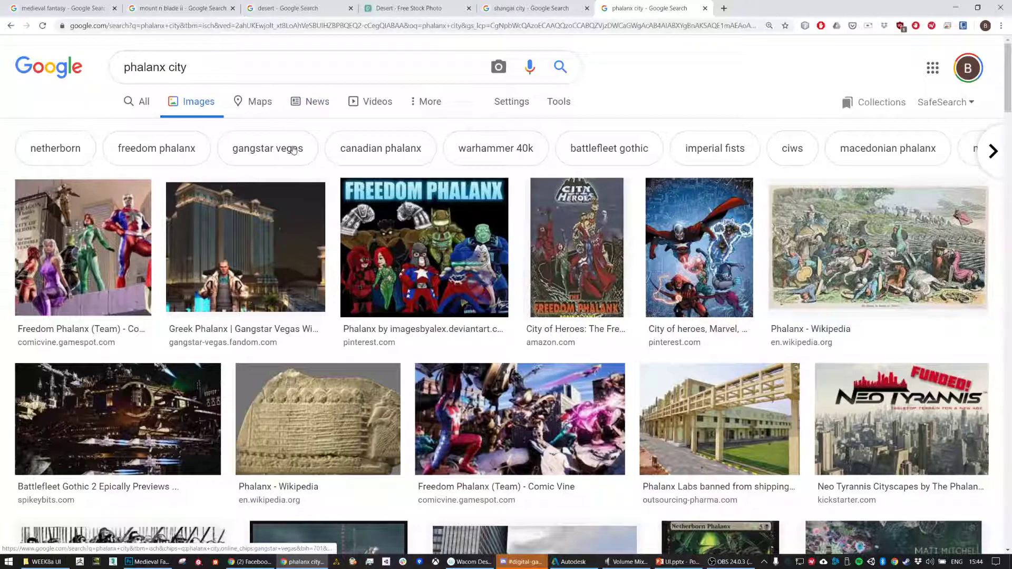
{"action": "scroll", "coordinate": [464, 182], "scroll_direction": "down", "scroll_amount": 4}
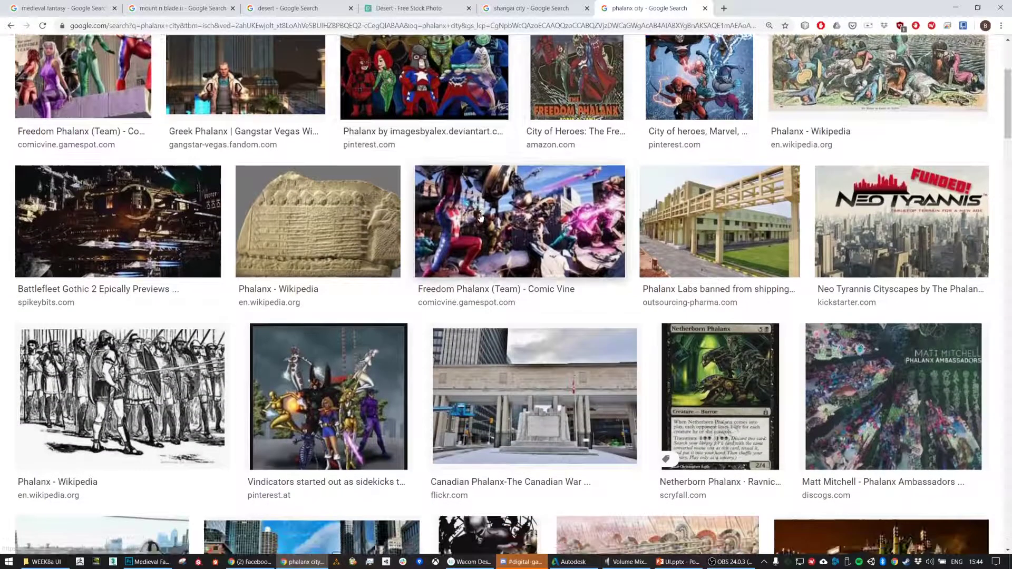
{"action": "scroll", "coordinate": [306, 147], "scroll_direction": "up", "scroll_amount": 4}
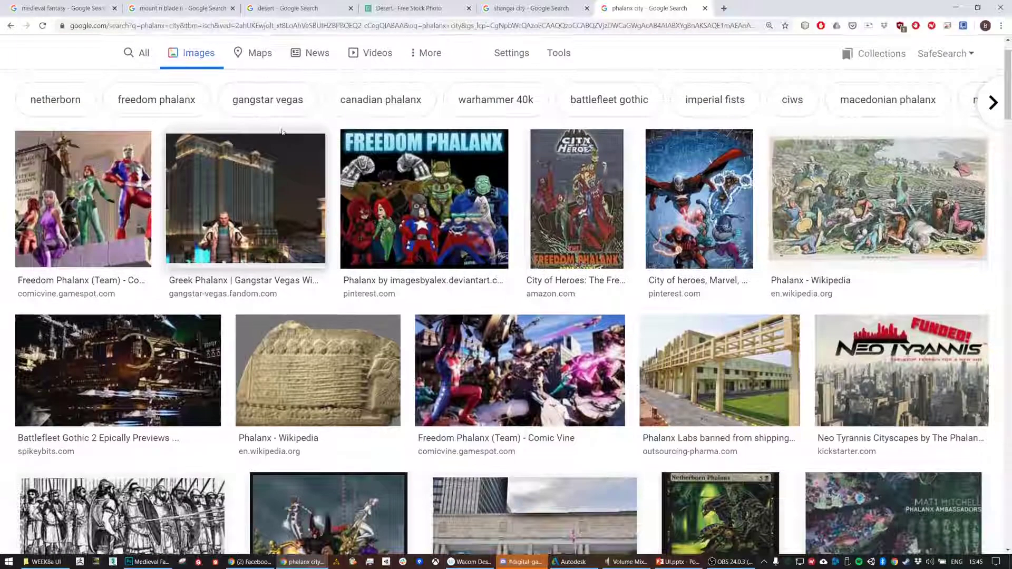
Refine the image search to "phalanx city warhammer" and browse the results for city references
{"action": "type", "text": "warhammer"}
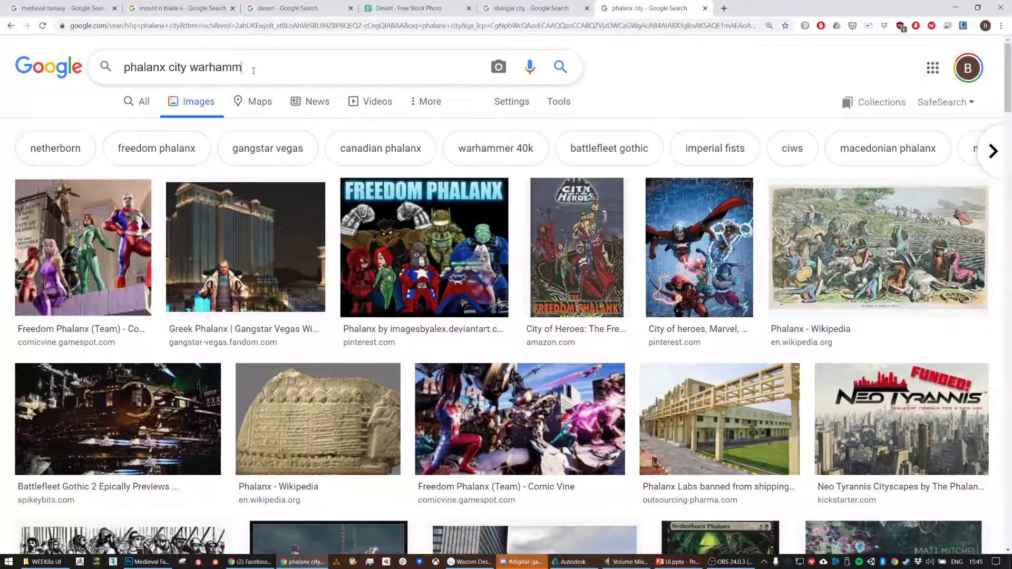
{"action": "key", "text": "Return"}
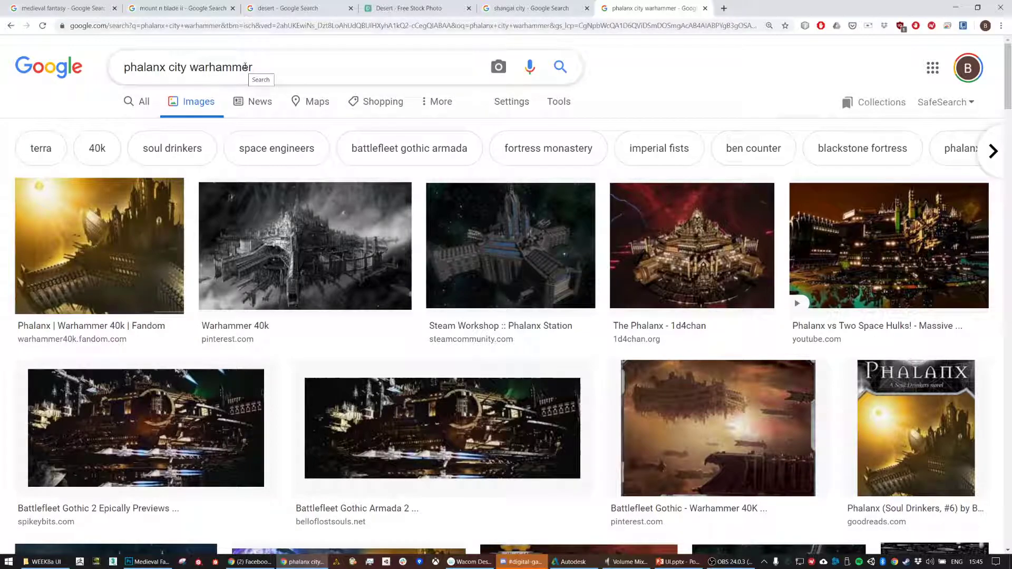
{"action": "scroll", "coordinate": [500, 245], "scroll_direction": "down", "scroll_amount": 5}
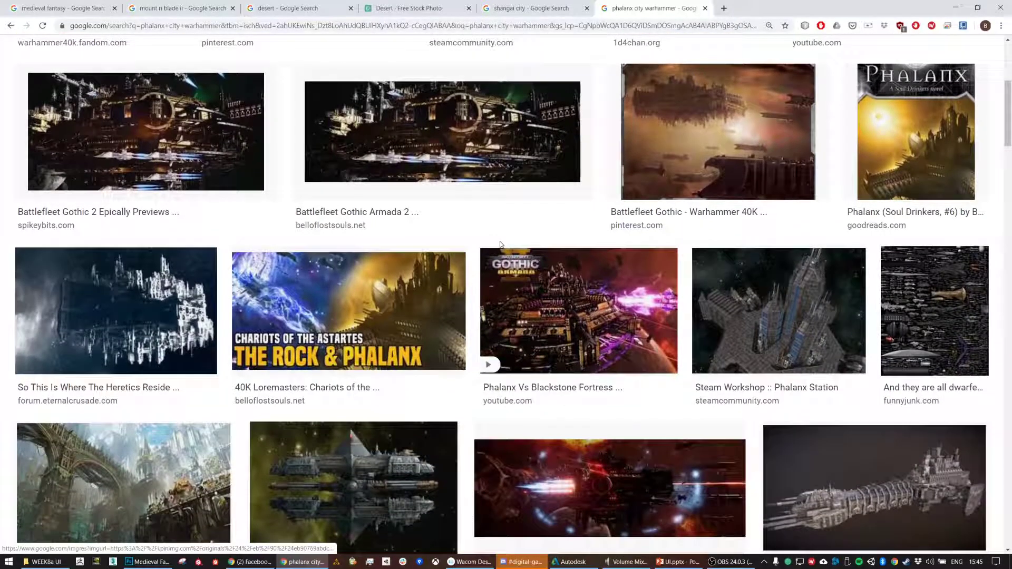
{"action": "scroll", "coordinate": [500, 245], "scroll_direction": "down", "scroll_amount": 3}
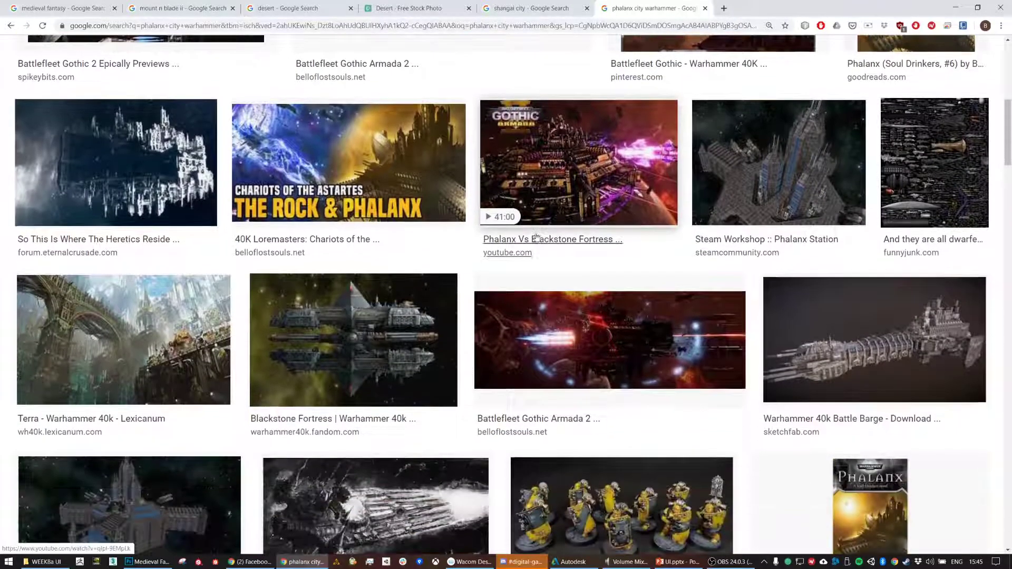
Return to the "shangai city" image results and copy the misty skyline picture from thetimes.co.uk
{"action": "left_click", "coordinate": [530, 8]}
{"action": "scroll", "coordinate": [411, 306], "scroll_direction": "down", "scroll_amount": 4}
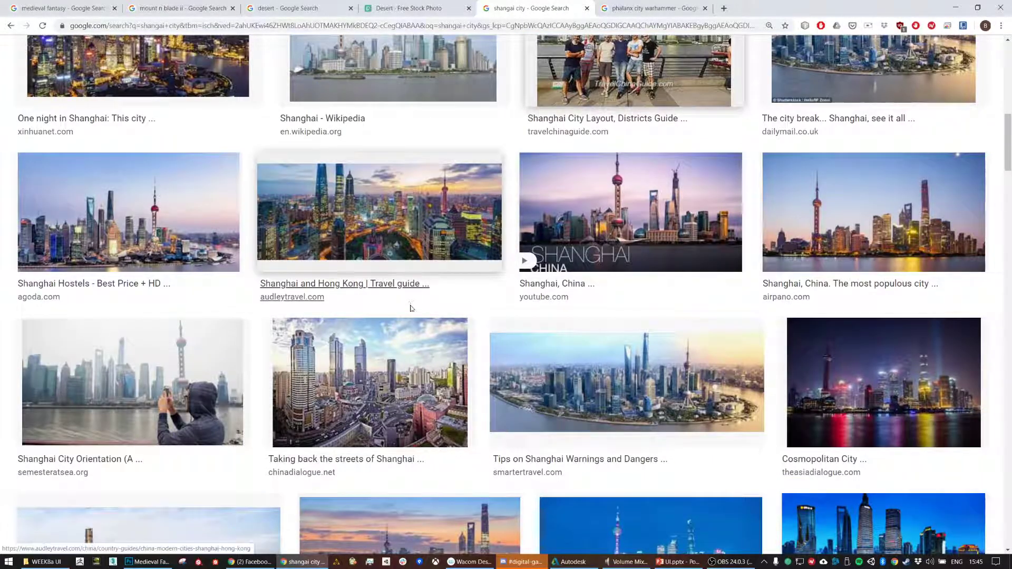
{"action": "scroll", "coordinate": [410, 307], "scroll_direction": "down", "scroll_amount": 3}
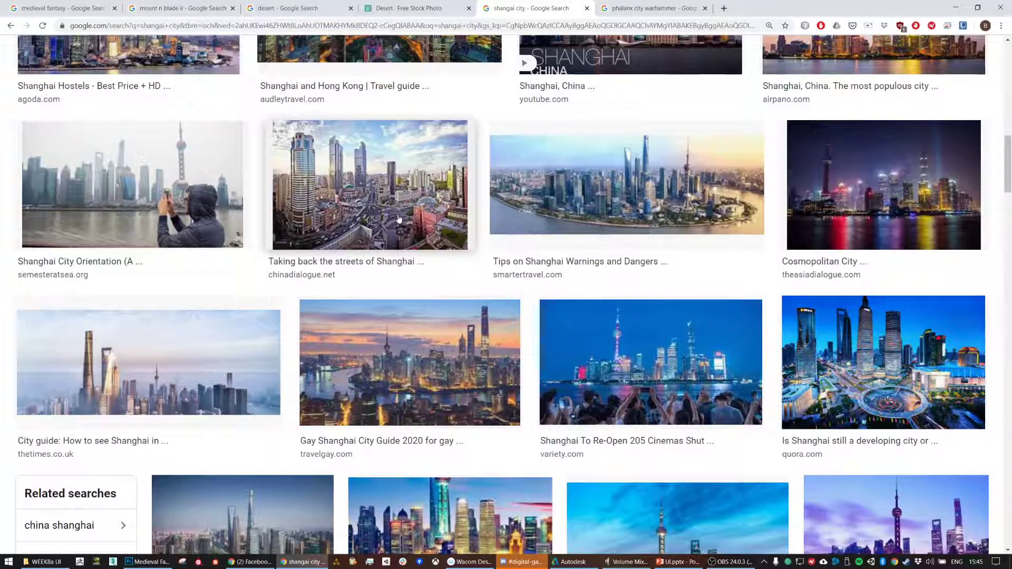
{"action": "scroll", "coordinate": [412, 188], "scroll_direction": "down", "scroll_amount": 2}
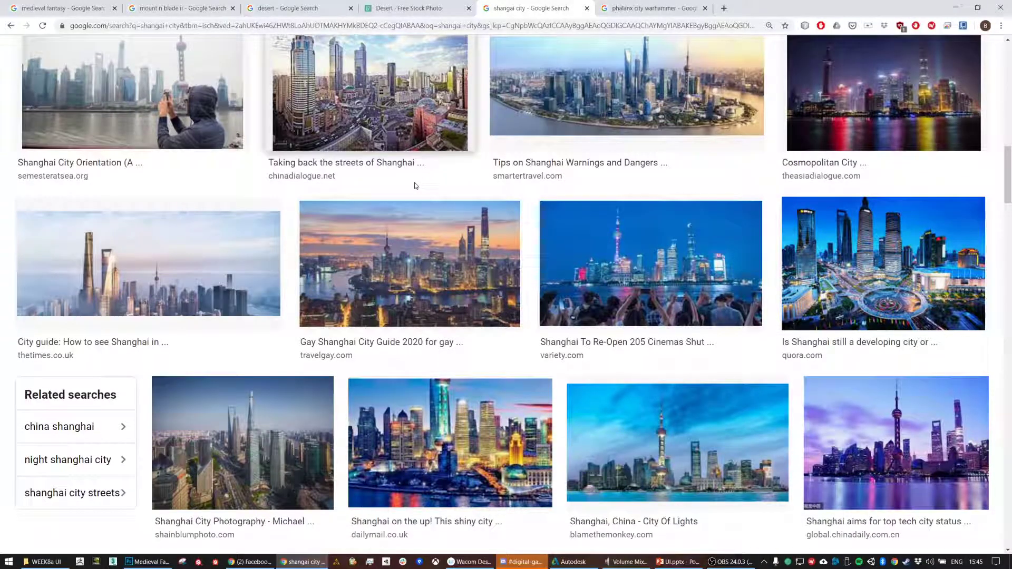
{"action": "right_click", "coordinate": [222, 267]}
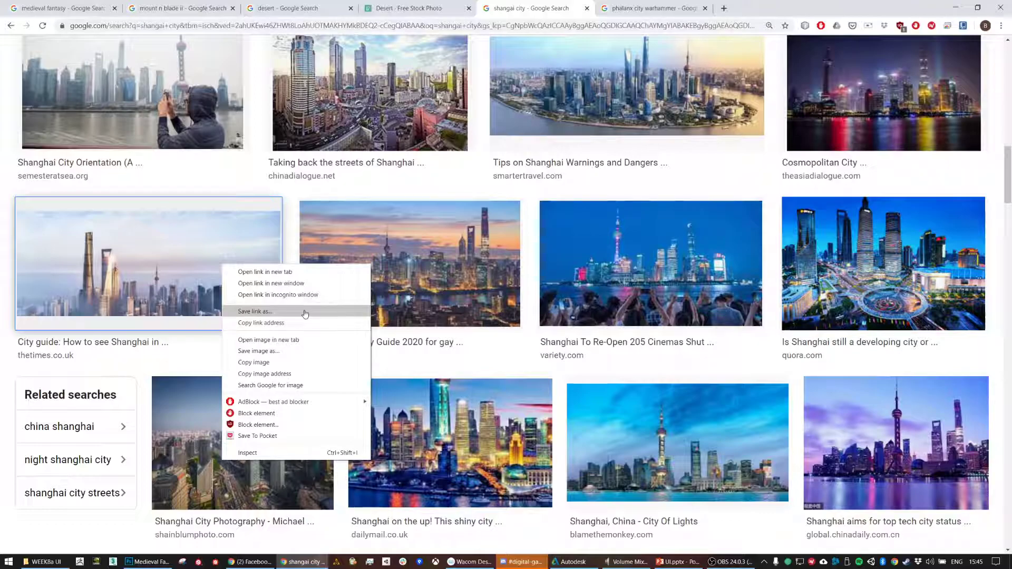
{"action": "left_click", "coordinate": [305, 362]}
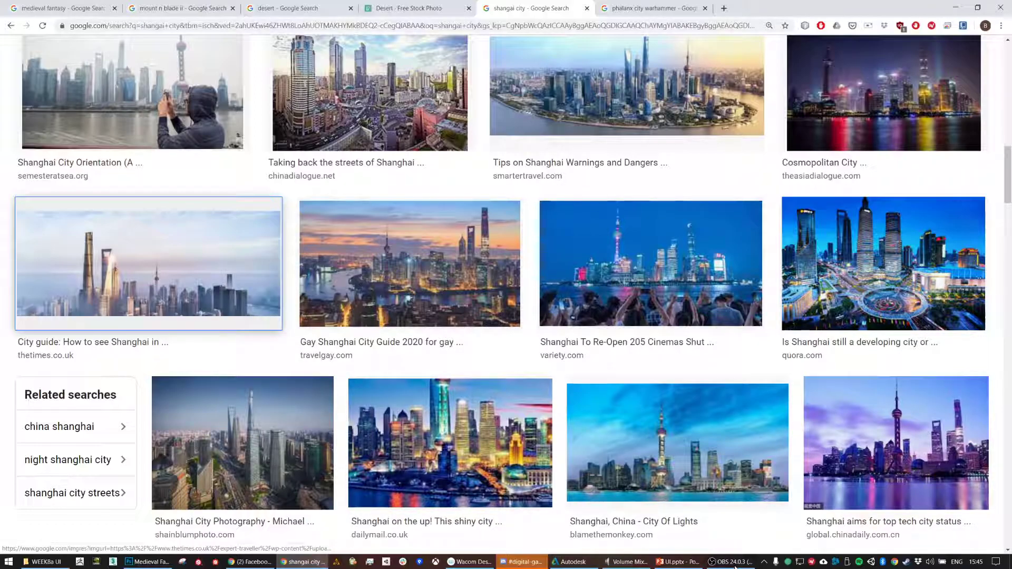
Switch to Photoshop and paste the copied skyline picture into the desert scene as a new layer
{"action": "left_click", "coordinate": [148, 562]}
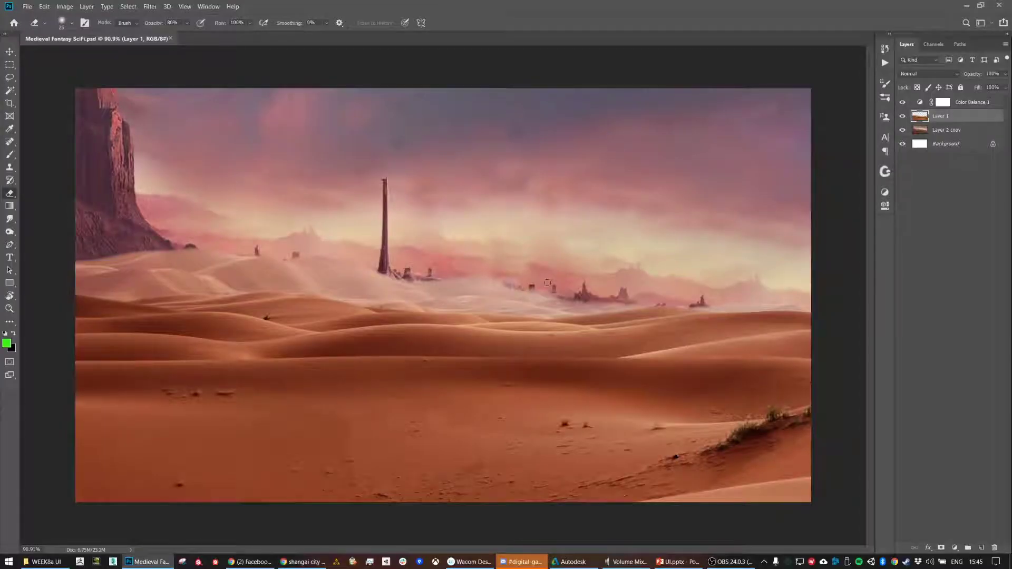
{"action": "key", "text": "ctrl+v"}
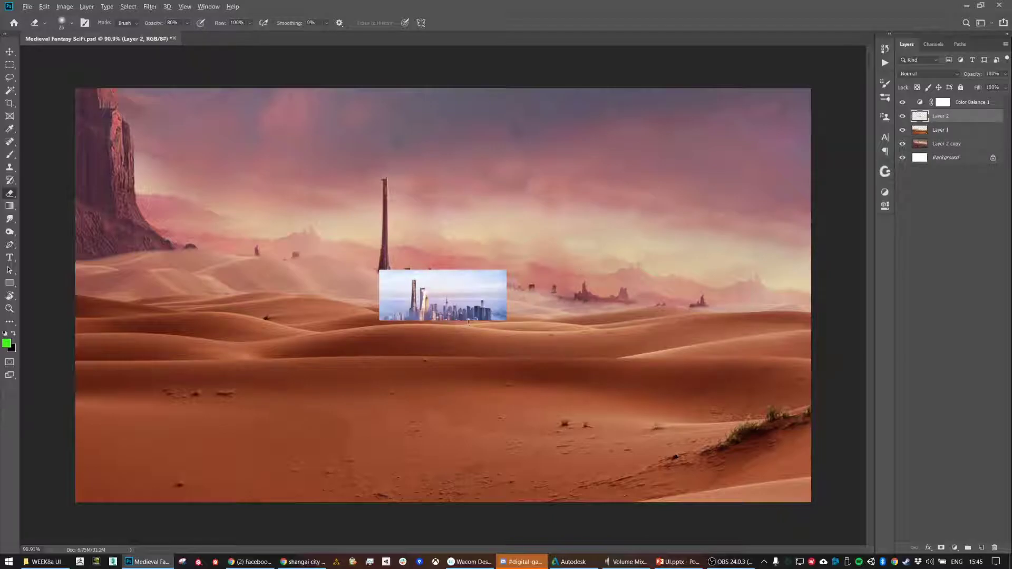
{"action": "scroll", "coordinate": [469, 322], "scroll_direction": "up", "scroll_amount": 3}
{"action": "key", "text": "alt+e"}
{"action": "key", "text": "Escape"}
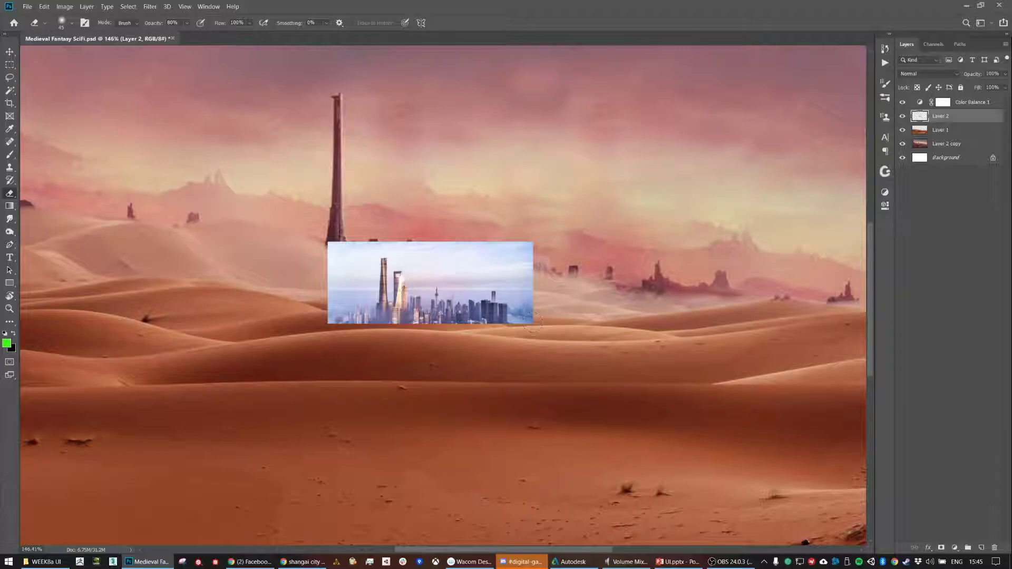
Erase the skyline picture's right and left edges, enabling pen pressure for the eraser's opacity
{"action": "left_click_drag", "start_coordinate": [544, 315], "coordinate": [549, 295]}
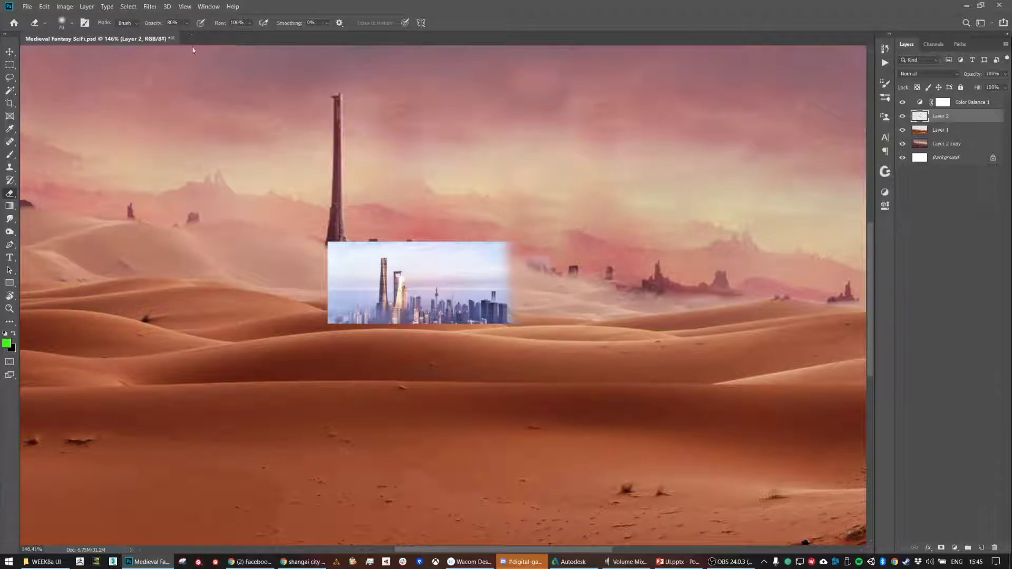
{"action": "left_click", "coordinate": [200, 23]}
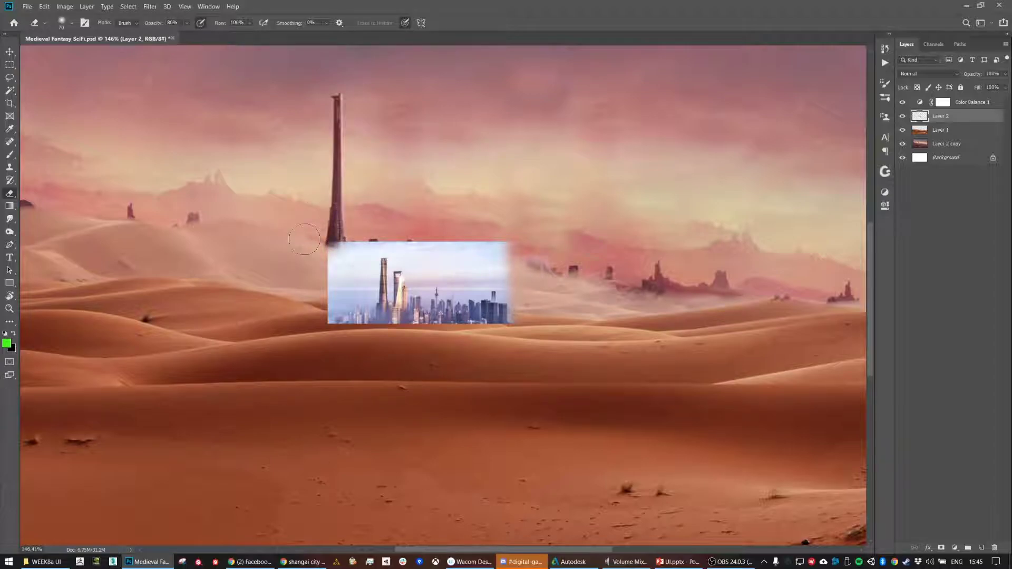
{"action": "key", "text": "bracketleft"}
{"action": "key", "text": "bracketleft"}
{"action": "mouse_move", "coordinate": [335, 229]}
{"action": "left_mouse_down"}
{"action": "mouse_move", "coordinate": [333, 316]}
{"action": "mouse_move", "coordinate": [340, 253]}
{"action": "mouse_move", "coordinate": [331, 235]}
{"action": "mouse_move", "coordinate": [357, 243]}
{"action": "left_mouse_up"}
{"action": "key", "text": "bracketleft"}
{"action": "key", "text": "bracketleft"}
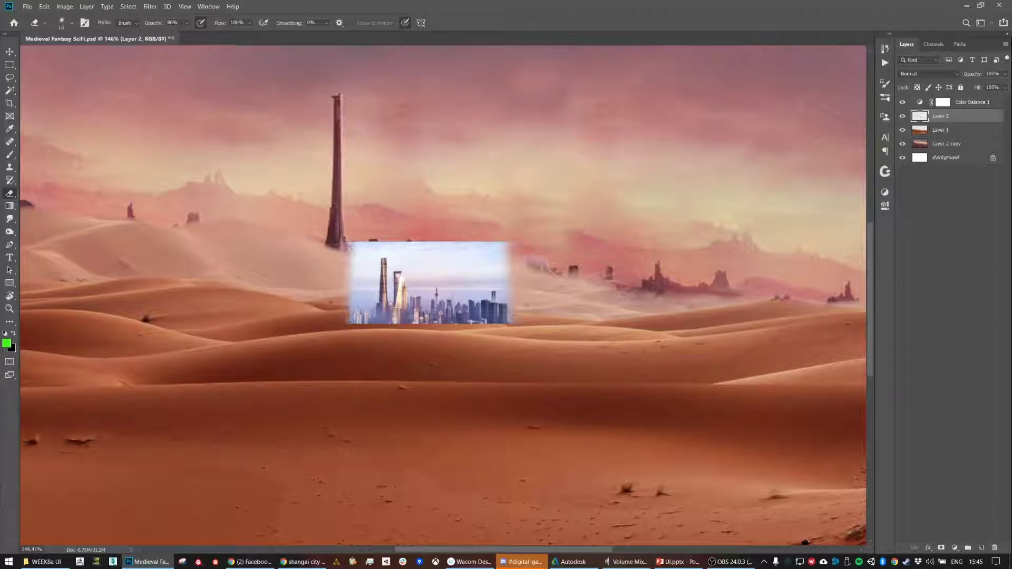
Erase the skyline picture's sky to the left of the tallest tower and around its top, varying the eraser size
{"action": "left_click_drag", "start_coordinate": [352, 301], "coordinate": [354, 315]}
{"action": "key", "text": "bracketright"}
{"action": "key", "text": "bracketright"}
{"action": "mouse_move", "coordinate": [355, 268]}
{"action": "left_mouse_down"}
{"action": "mouse_move", "coordinate": [359, 289]}
{"action": "mouse_move", "coordinate": [365, 268]}
{"action": "mouse_move", "coordinate": [375, 293]}
{"action": "mouse_move", "coordinate": [389, 246]}
{"action": "left_mouse_up"}
{"action": "key", "text": "bracketleft"}
{"action": "key", "text": "bracketleft"}
{"action": "key", "text": "bracketleft"}
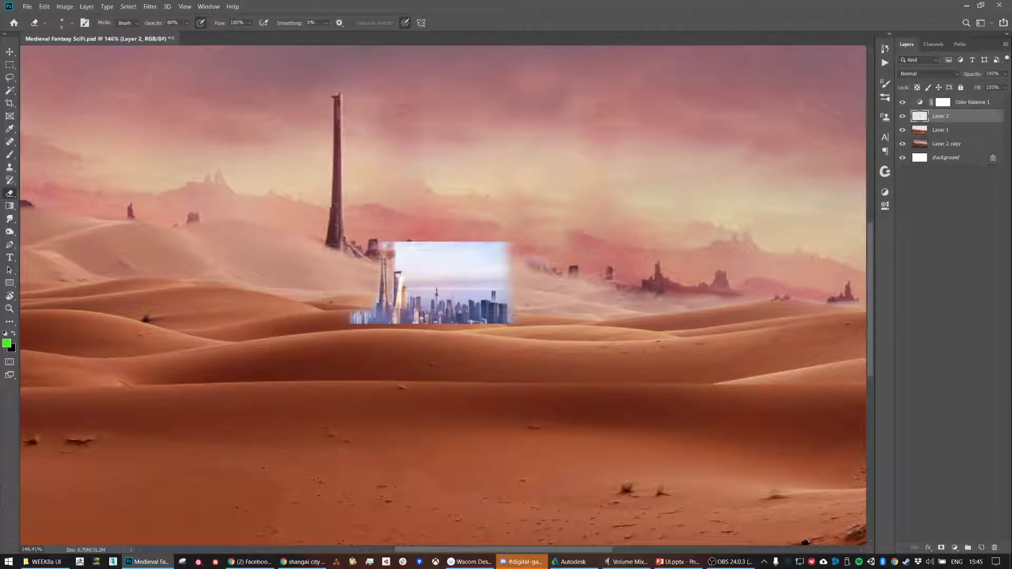
Erase the strip of sky along the skyline picture's upper edge and down beside its rightmost buildings
{"action": "key", "text": "bracketright"}
{"action": "key", "text": "bracketright"}
{"action": "key", "text": "bracketright"}
{"action": "key", "text": "bracketright"}
{"action": "mouse_move", "coordinate": [389, 243]}
{"action": "left_mouse_down"}
{"action": "mouse_move", "coordinate": [501, 248]}
{"action": "mouse_move", "coordinate": [385, 240]}
{"action": "left_mouse_up"}
{"action": "key", "text": "bracketleft"}
{"action": "key", "text": "bracketleft"}
{"action": "left_click_drag", "start_coordinate": [498, 262], "coordinate": [502, 298]}
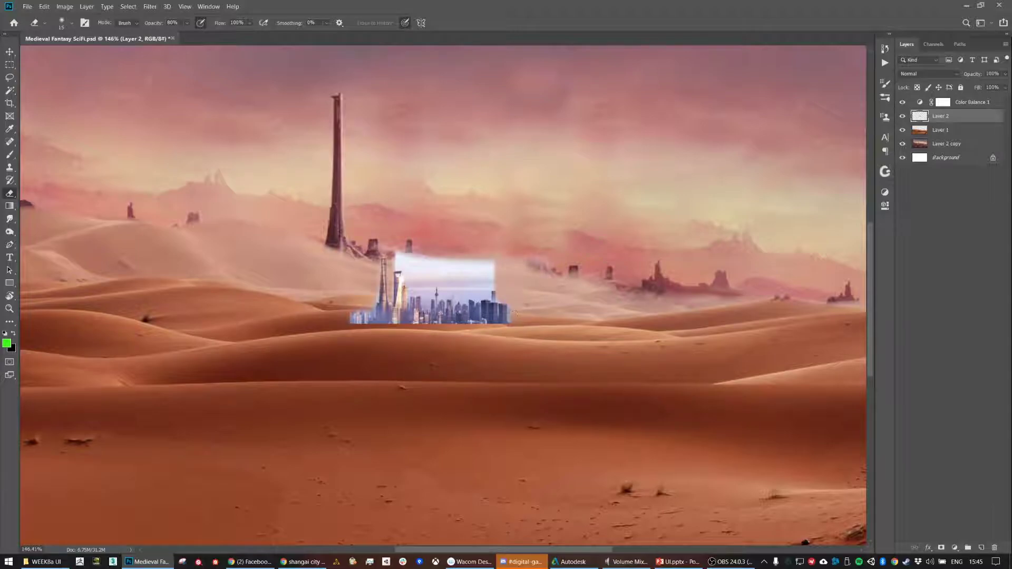
Erase most of the pale sky above the city's lower buildings with a larger eraser
{"action": "key", "text": "bracketright"}
{"action": "key", "text": "bracketright"}
{"action": "key", "text": "bracketright"}
{"action": "key", "text": "bracketright"}
{"action": "mouse_move", "coordinate": [456, 263]}
{"action": "left_mouse_down"}
{"action": "mouse_move", "coordinate": [421, 263]}
{"action": "mouse_move", "coordinate": [514, 260]}
{"action": "mouse_move", "coordinate": [461, 262]}
{"action": "mouse_move", "coordinate": [498, 271]}
{"action": "left_mouse_up"}
{"action": "key", "text": "bracketleft"}
{"action": "key", "text": "bracketleft"}
{"action": "key", "text": "bracketleft"}
{"action": "key", "text": "bracketleft"}
{"action": "key", "text": "bracketleft"}
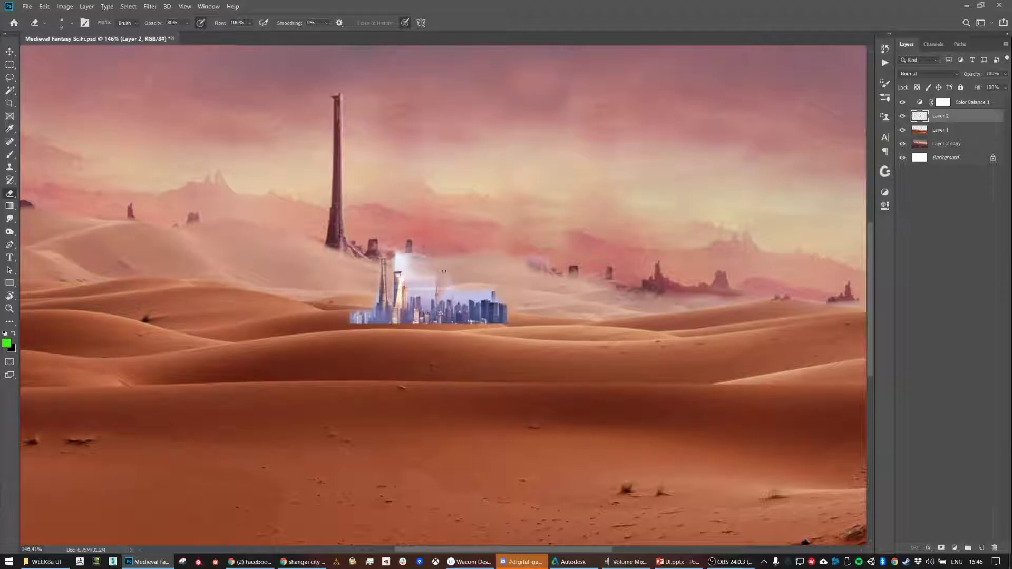
Erase the remaining pale sky between the rooftops and around the two tall towers with a small eraser
{"action": "left_click_drag", "start_coordinate": [447, 277], "coordinate": [452, 292]}
{"action": "left_click_drag", "start_coordinate": [486, 286], "coordinate": [478, 290]}
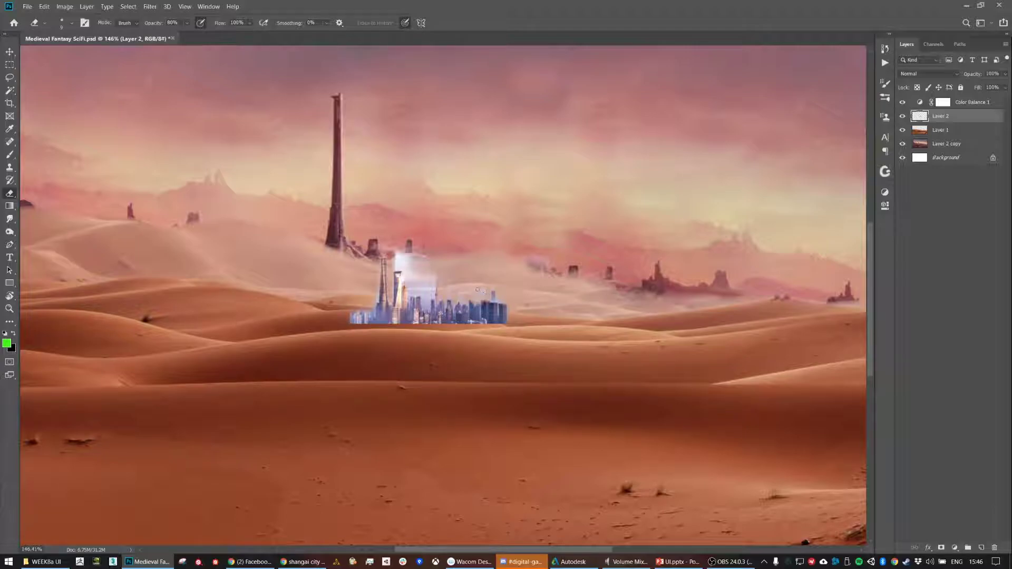
{"action": "key", "text": "bracketright"}
{"action": "key", "text": "bracketleft"}
{"action": "mouse_move", "coordinate": [396, 264]}
{"action": "left_mouse_down"}
{"action": "mouse_move", "coordinate": [422, 256]}
{"action": "mouse_move", "coordinate": [403, 285]}
{"action": "mouse_move", "coordinate": [409, 293]}
{"action": "mouse_move", "coordinate": [422, 269]}
{"action": "mouse_move", "coordinate": [423, 309]}
{"action": "left_mouse_up"}
{"action": "key", "text": "bracketright"}
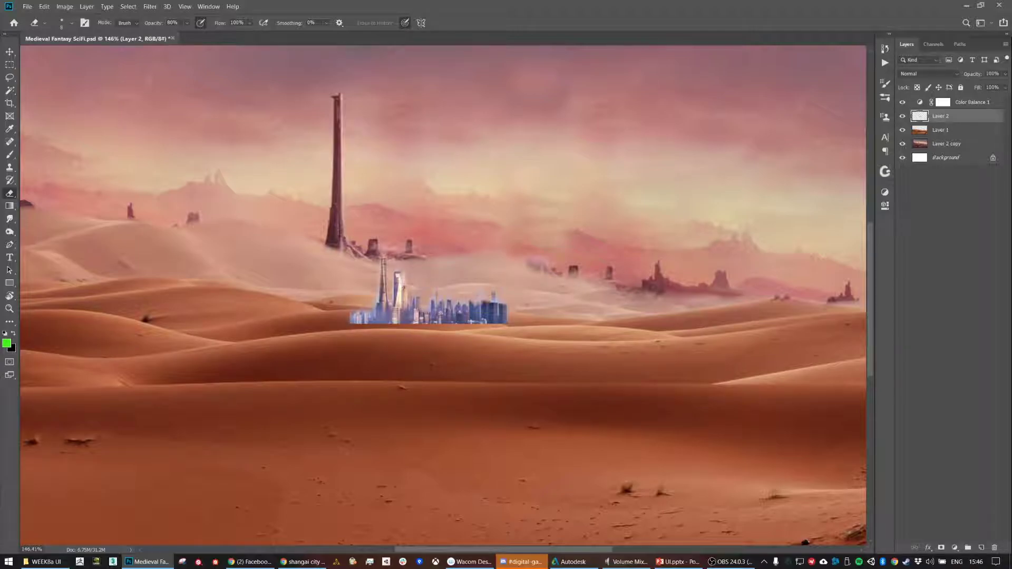
Move the city cutout from the dunes up into the open sky, well to the right of the thin rock spire
{"action": "key", "text": "v"}
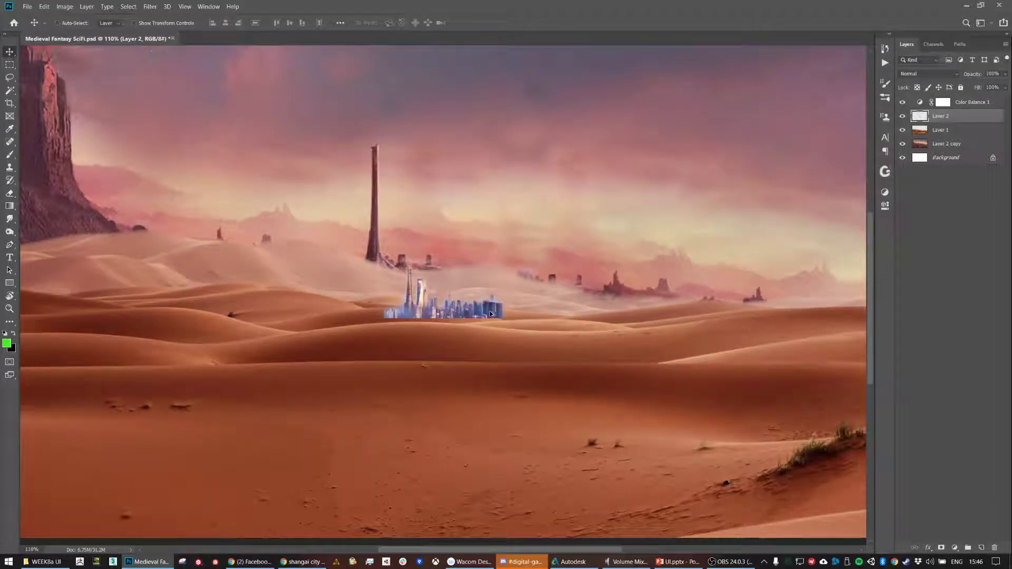
{"action": "scroll", "coordinate": [493, 296], "scroll_direction": "down", "scroll_amount": 3}
{"action": "left_click_drag", "start_coordinate": [478, 316], "coordinate": [577, 185]}
{"action": "left_click_drag", "start_coordinate": [524, 144], "coordinate": [514, 223]}
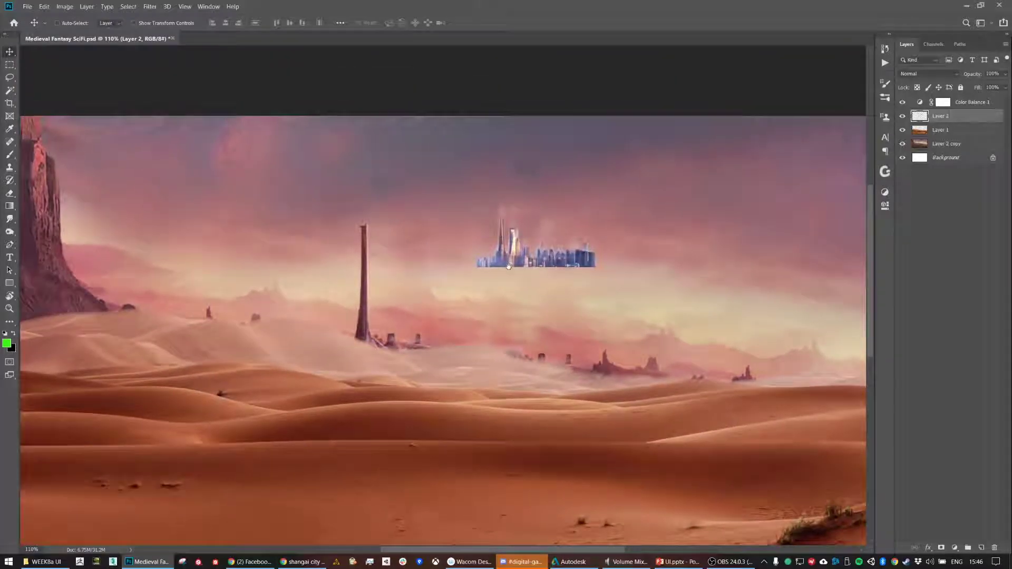
{"action": "key", "text": "e"}
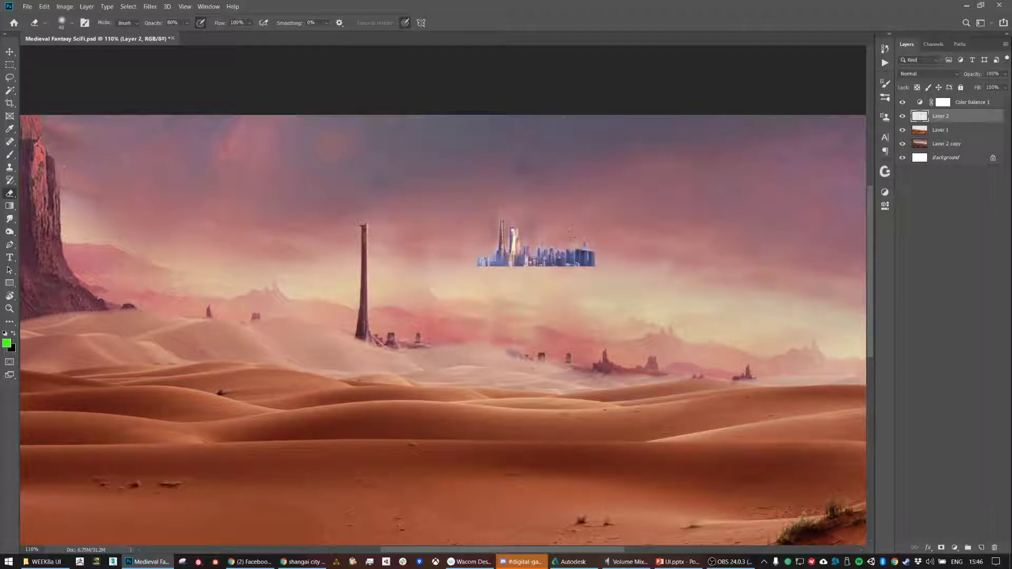
{"action": "key", "text": "v"}
{"action": "mouse_move", "coordinate": [556, 260]}
{"action": "left_mouse_down"}
{"action": "mouse_move", "coordinate": [670, 231]}
{"action": "mouse_move", "coordinate": [830, 222]}
{"action": "mouse_move", "coordinate": [720, 238]}
{"action": "left_mouse_up"}
{"action": "key", "text": "e"}
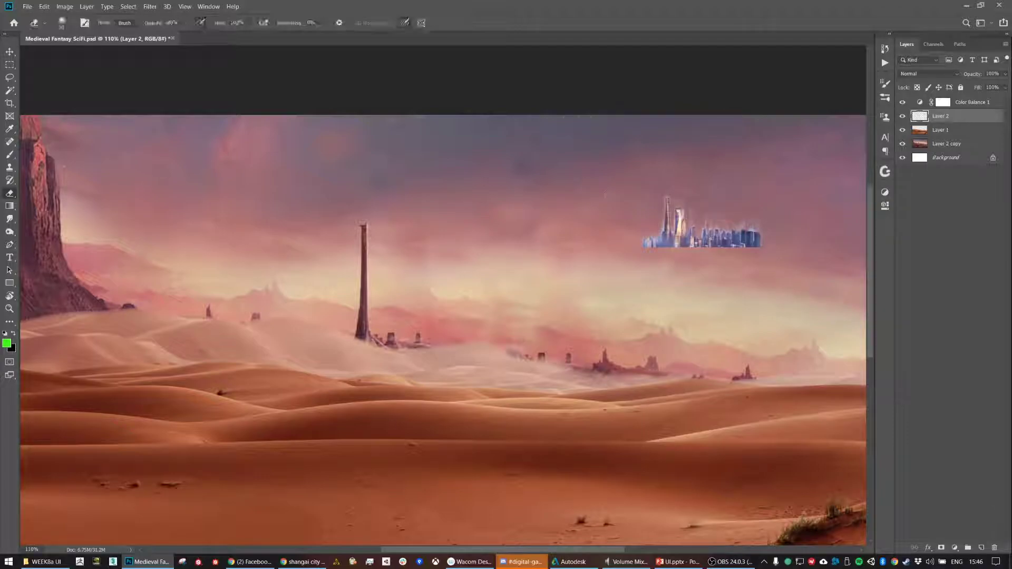
Adjust the city cutout's Hue/Saturation to hue +6, saturation +12 and lightness +17
{"action": "key", "text": "ctrl+u"}
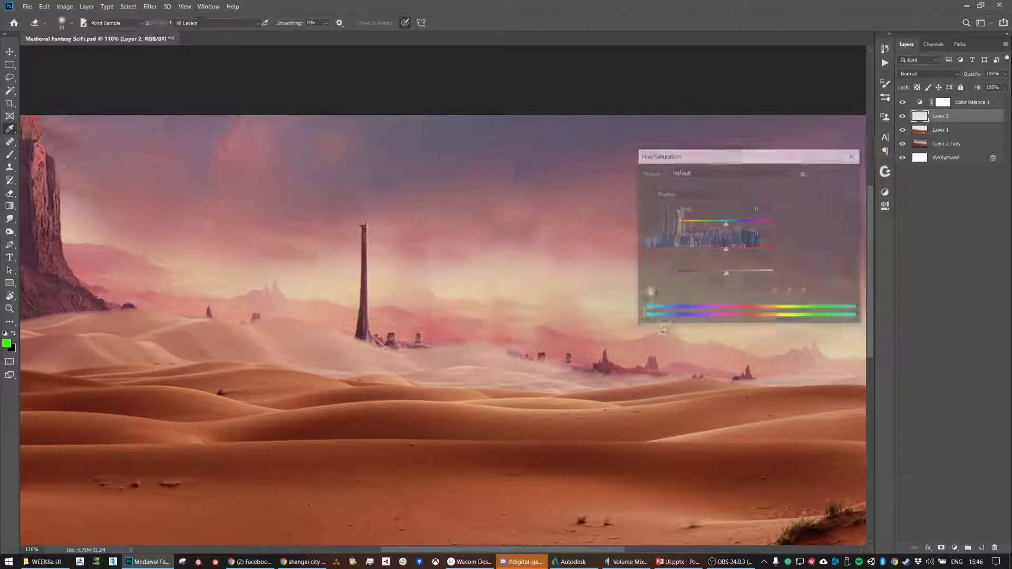
{"action": "left_click_drag", "start_coordinate": [721, 165], "coordinate": [493, 272]}
{"action": "mouse_move", "coordinate": [502, 336]}
{"action": "left_mouse_down"}
{"action": "mouse_move", "coordinate": [482, 333]}
{"action": "mouse_move", "coordinate": [514, 332]}
{"action": "mouse_move", "coordinate": [504, 333]}
{"action": "left_mouse_up"}
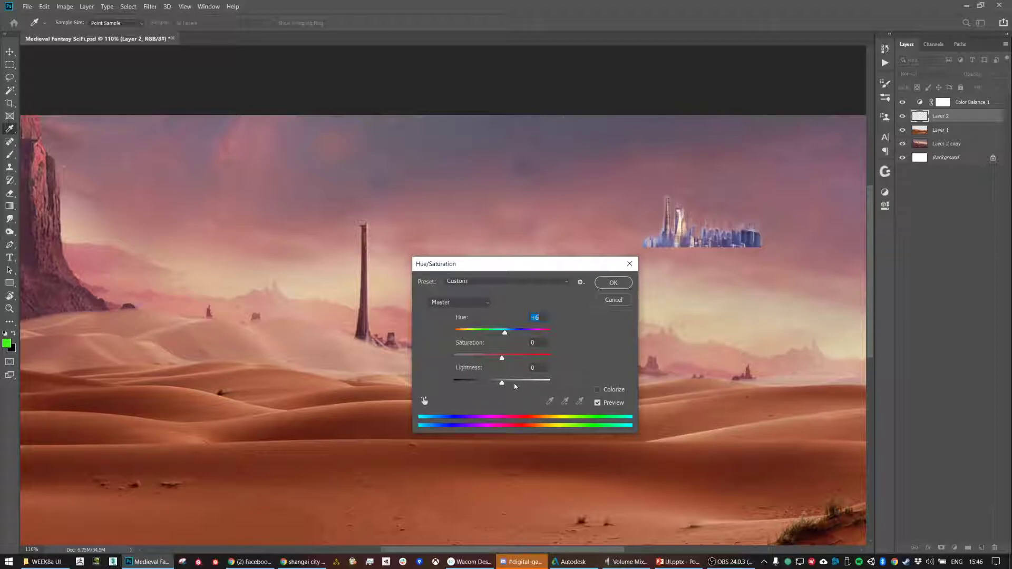
{"action": "left_click_drag", "start_coordinate": [503, 385], "coordinate": [509, 363]}
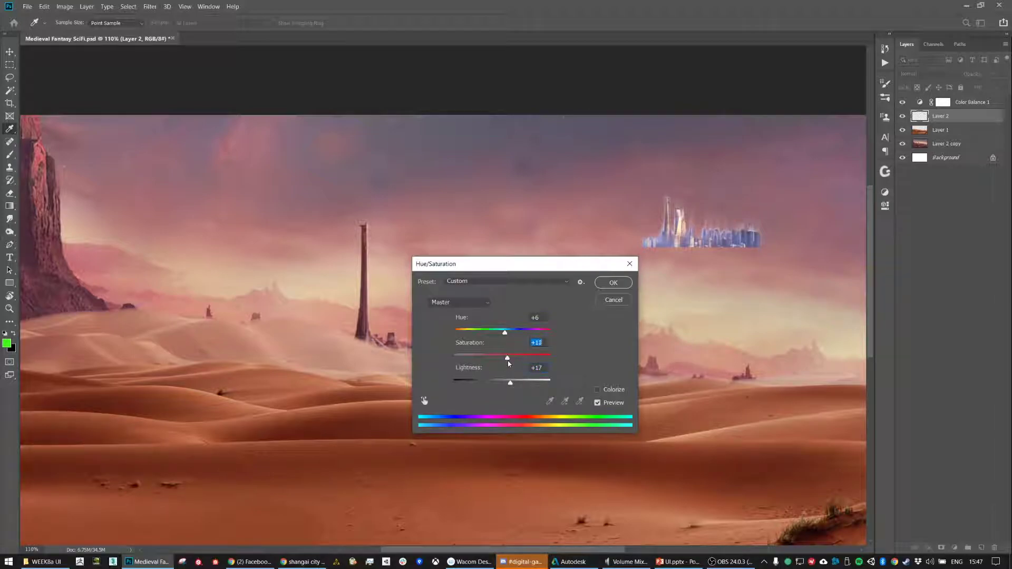
{"action": "left_click", "coordinate": [613, 283]}
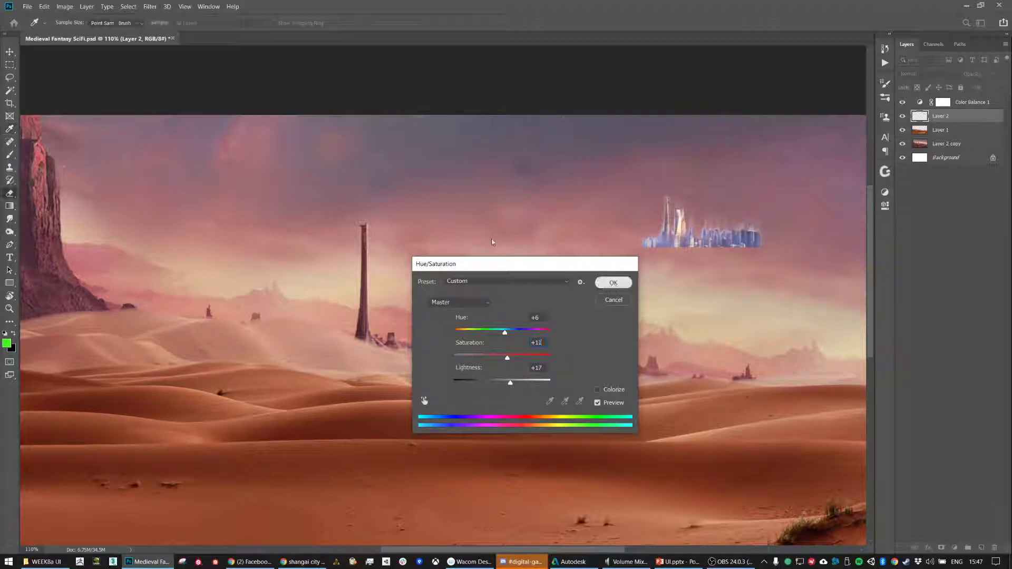
Apply Brightness/Contrast to the city cutout with brightness -3 and contrast -50
{"action": "left_click", "coordinate": [61, 7]}
{"action": "mouse_move", "coordinate": [105, 29]}
{"action": "left_click", "coordinate": [190, 29]}
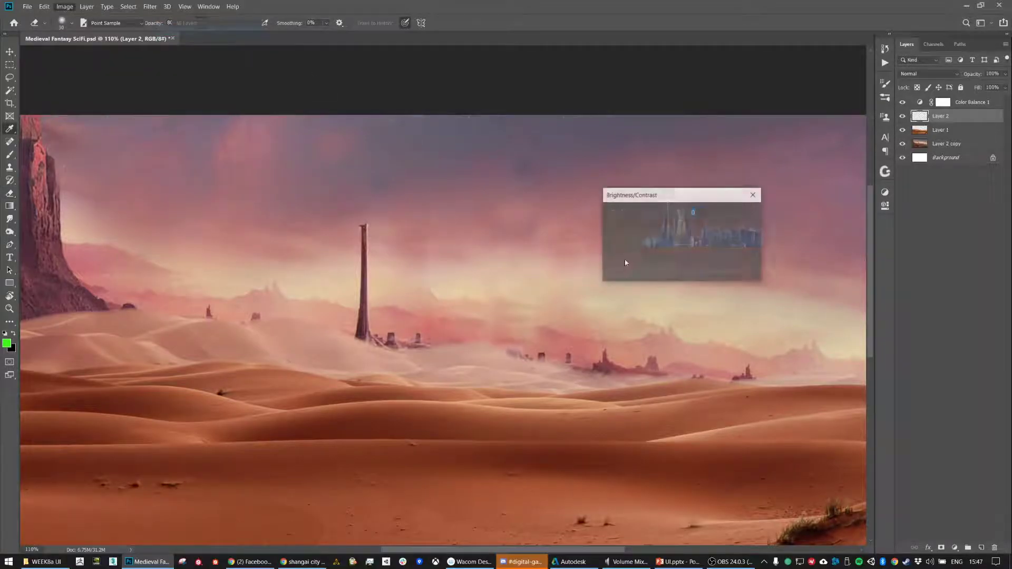
{"action": "left_click_drag", "start_coordinate": [668, 198], "coordinate": [182, 294]}
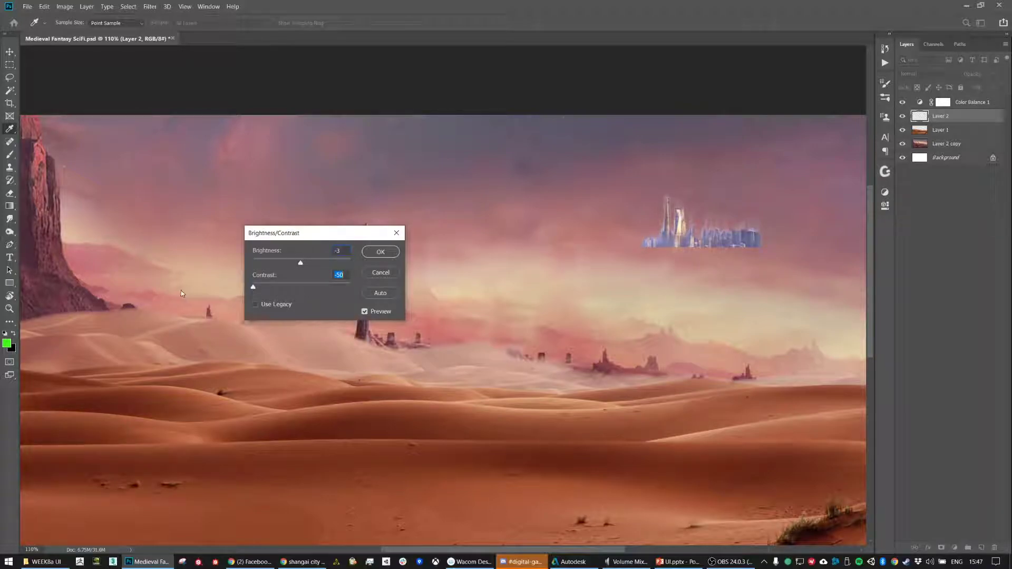
{"action": "left_click", "coordinate": [373, 252]}
{"action": "key", "text": "e"}
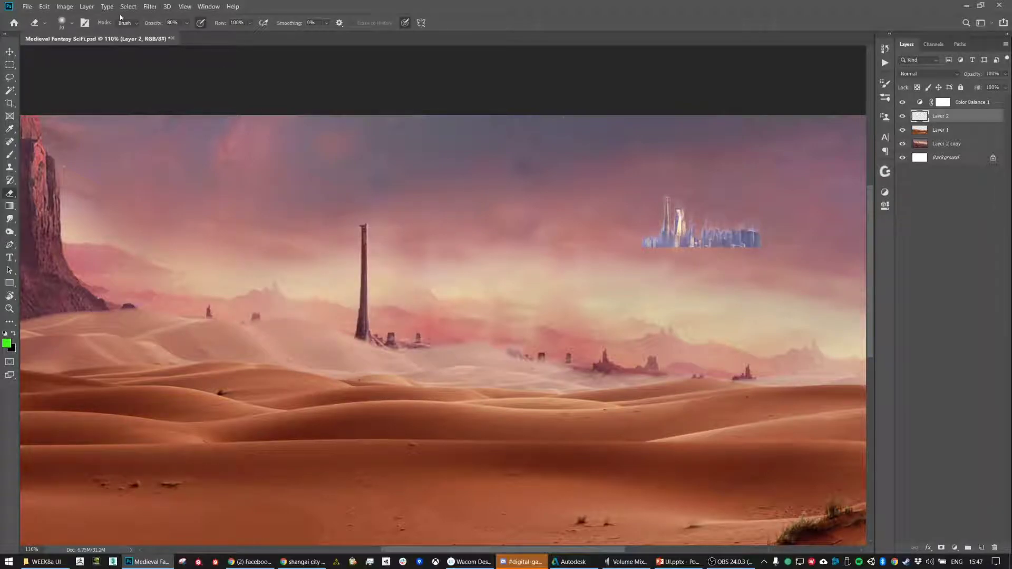
Fade the city cutout further with a second Brightness/Contrast adjustment of brightness -5 and contrast -50
{"action": "left_click", "coordinate": [66, 8]}
{"action": "mouse_move", "coordinate": [90, 27]}
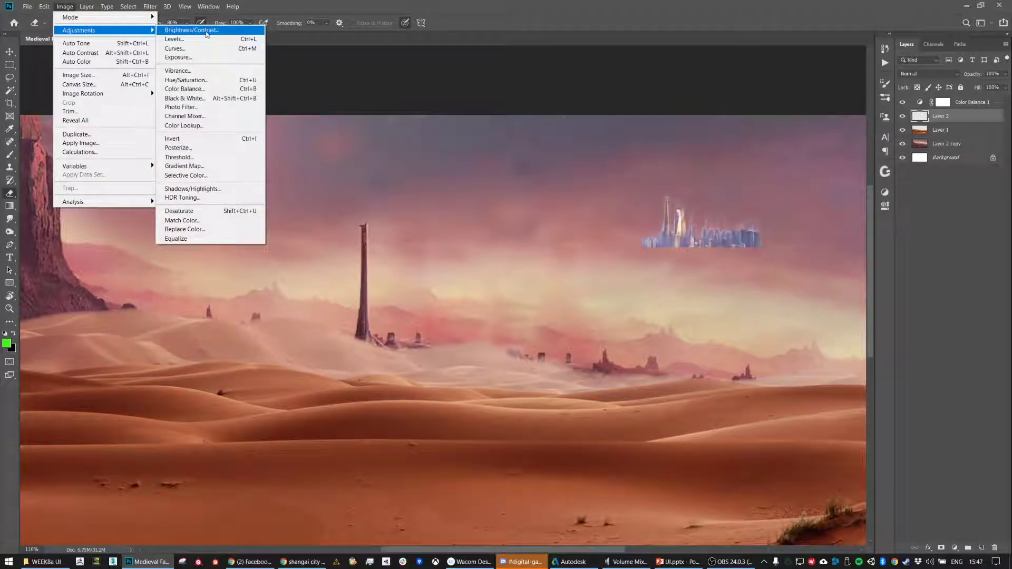
{"action": "left_click", "coordinate": [174, 30]}
{"action": "left_click_drag", "start_coordinate": [296, 290], "coordinate": [255, 289]}
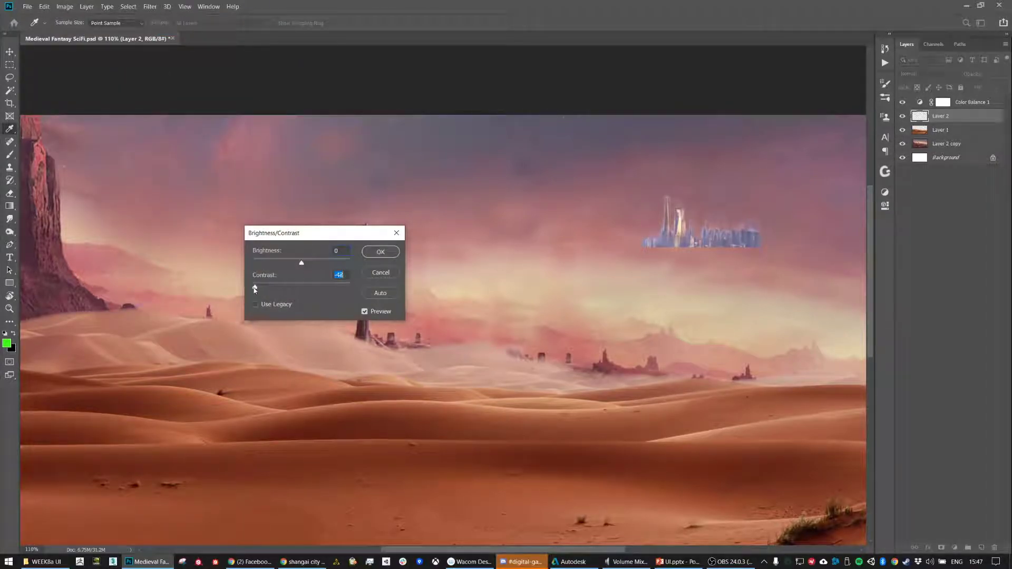
{"action": "mouse_move", "coordinate": [302, 264]}
{"action": "left_mouse_down"}
{"action": "mouse_move", "coordinate": [292, 265]}
{"action": "mouse_move", "coordinate": [302, 266]}
{"action": "left_mouse_up"}
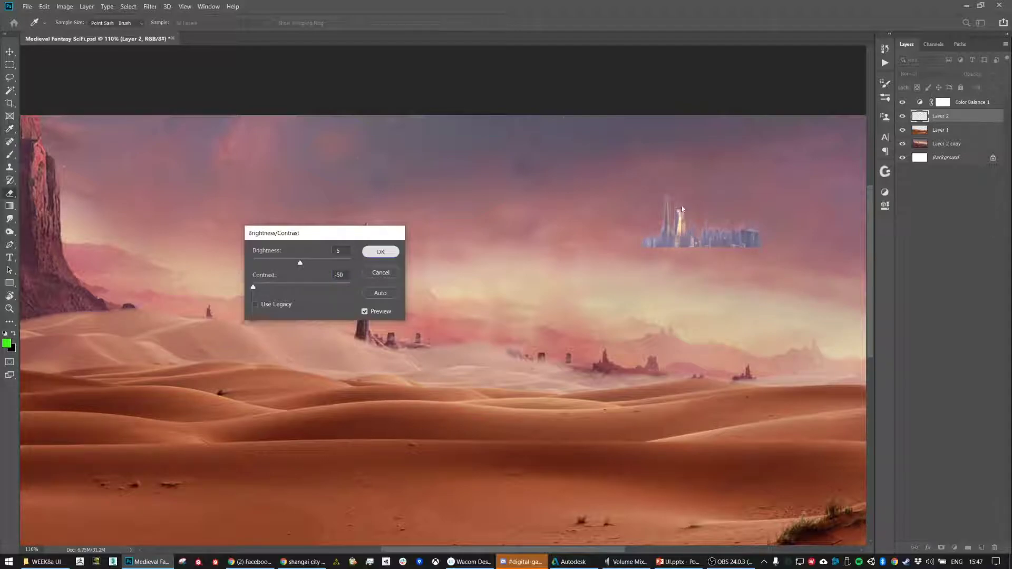
{"action": "left_click", "coordinate": [376, 254]}
Lower the city layer's opacity to 71% and move the city slightly higher and further left in the sky
{"action": "left_click", "coordinate": [1007, 74]}
{"action": "left_click_drag", "start_coordinate": [990, 88], "coordinate": [989, 88]}
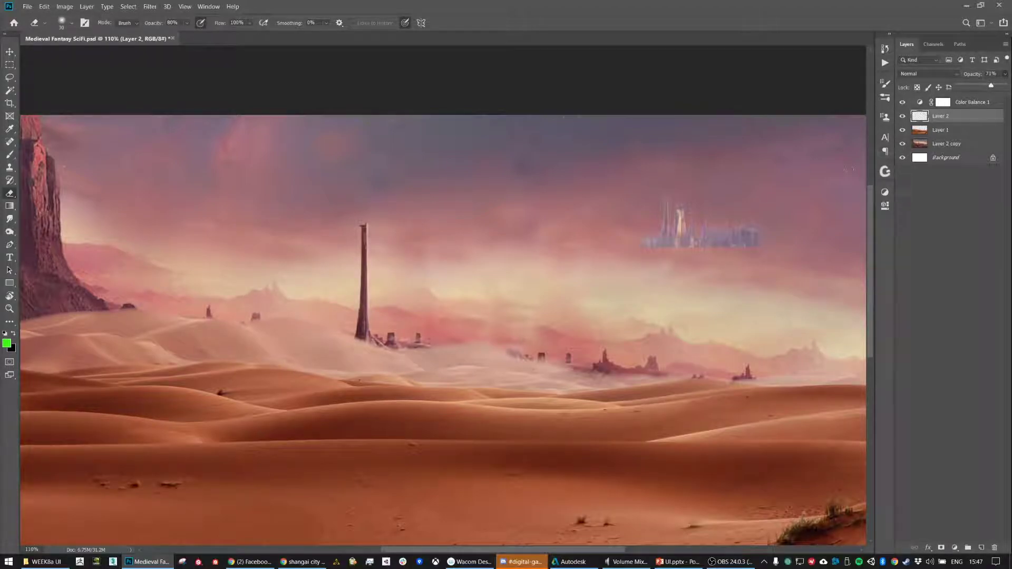
{"action": "key", "text": "v"}
{"action": "left_click_drag", "start_coordinate": [746, 210], "coordinate": [715, 186]}
{"action": "scroll", "coordinate": [770, 233], "scroll_direction": "down", "scroll_amount": 3}
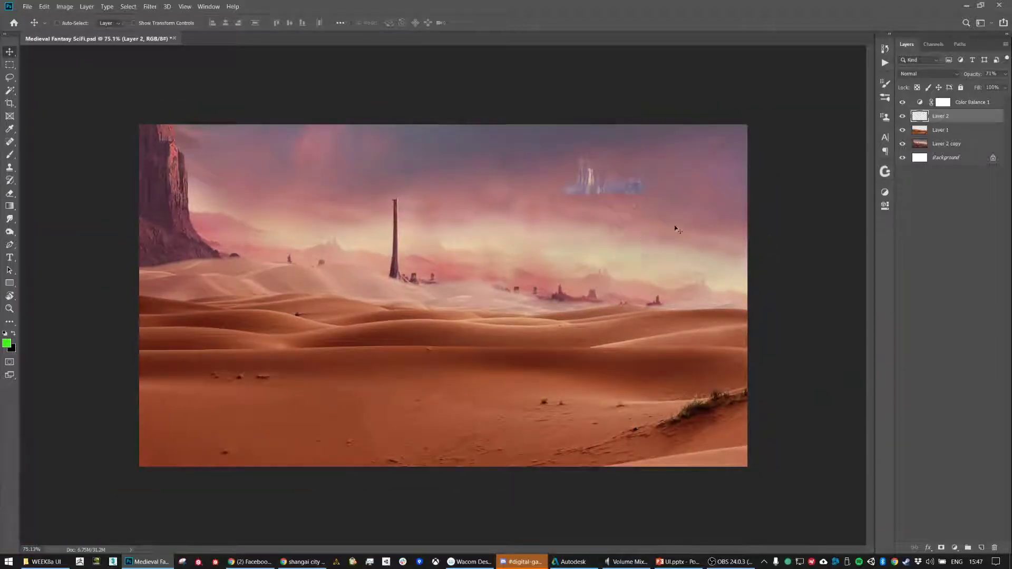
{"action": "left_click_drag", "start_coordinate": [642, 229], "coordinate": [640, 230]}
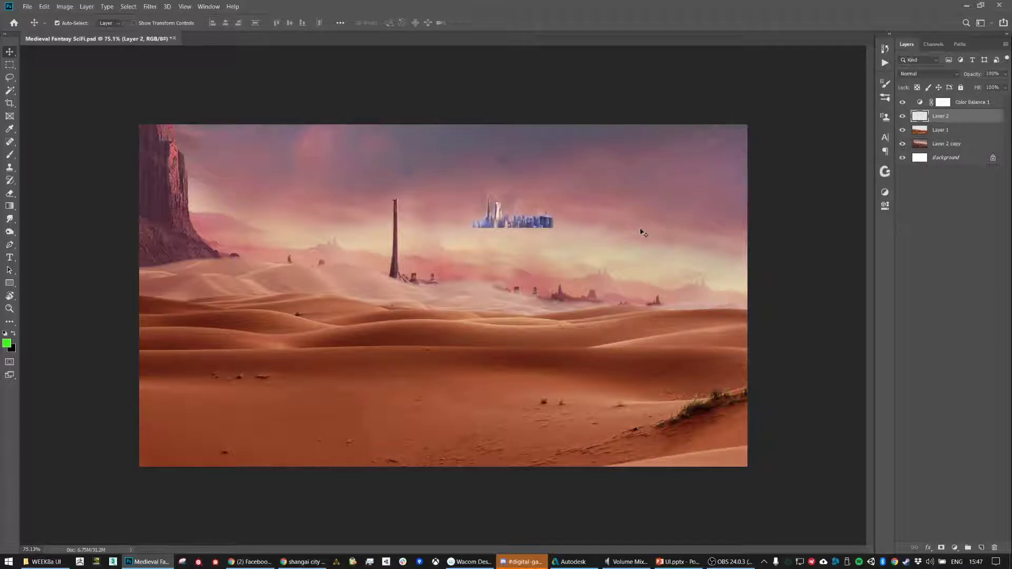
Redo the undone placement, contrast and opacity edits on the city, and move it further right, close to the canvas edge
{"action": "key", "text": "ctrl+y"}
{"action": "key", "text": "ctrl+y"}
{"action": "key", "text": "ctrl+y"}
{"action": "key", "text": "ctrl+y"}
{"action": "key", "text": "ctrl+y"}
{"action": "key", "text": "ctrl+y"}
{"action": "key", "text": "ctrl+z"}
{"action": "key", "text": "ctrl+z"}
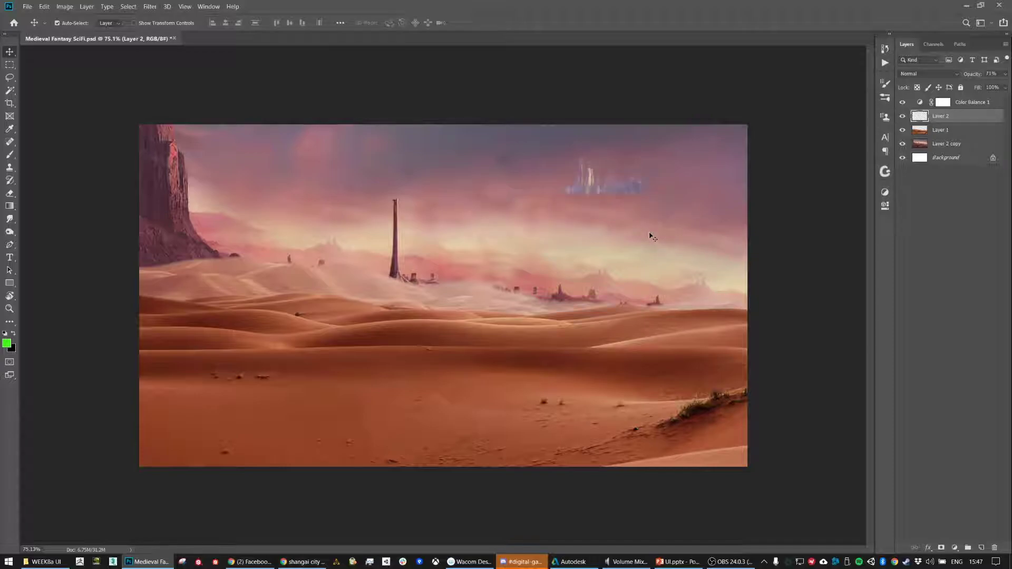
{"action": "left_click_drag", "start_coordinate": [635, 188], "coordinate": [705, 188]}
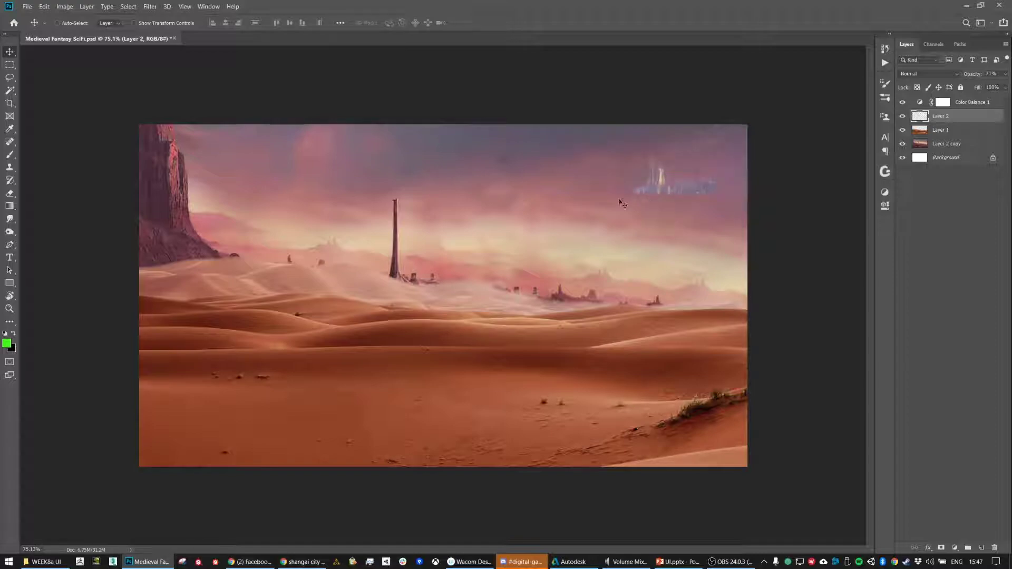
Switch to the browser and replace the Shanghai image search with a search for "taj mahal"
{"action": "key", "text": "alt+Tab"}
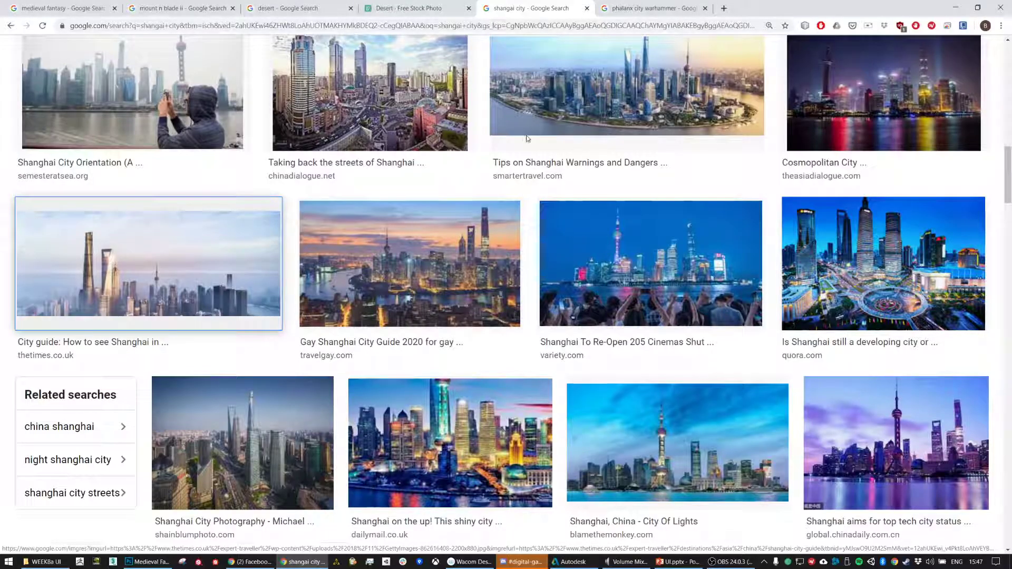
{"action": "scroll", "coordinate": [466, 174], "scroll_direction": "up", "scroll_amount": 15}
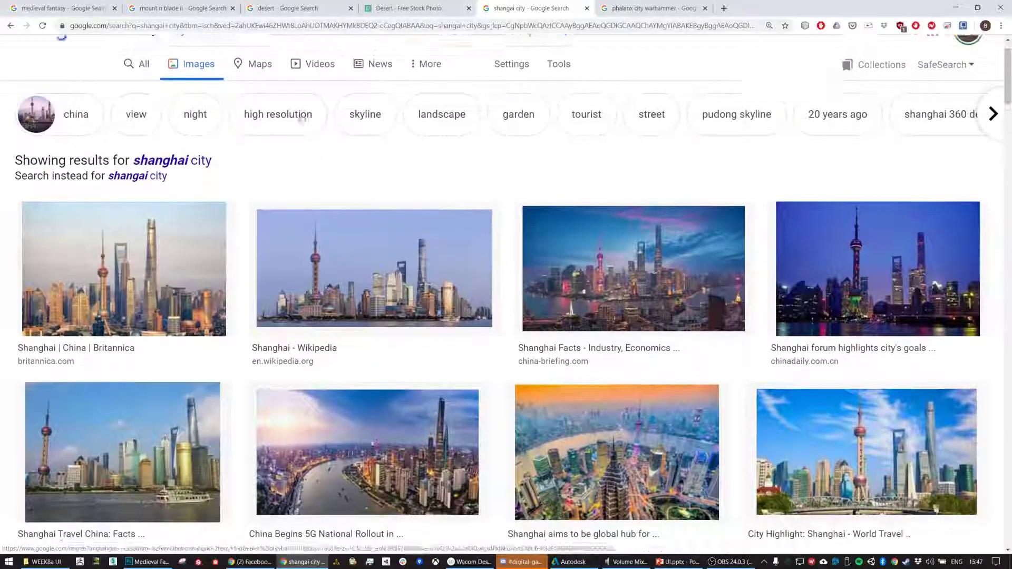
{"action": "triple_click", "coordinate": [255, 67]}
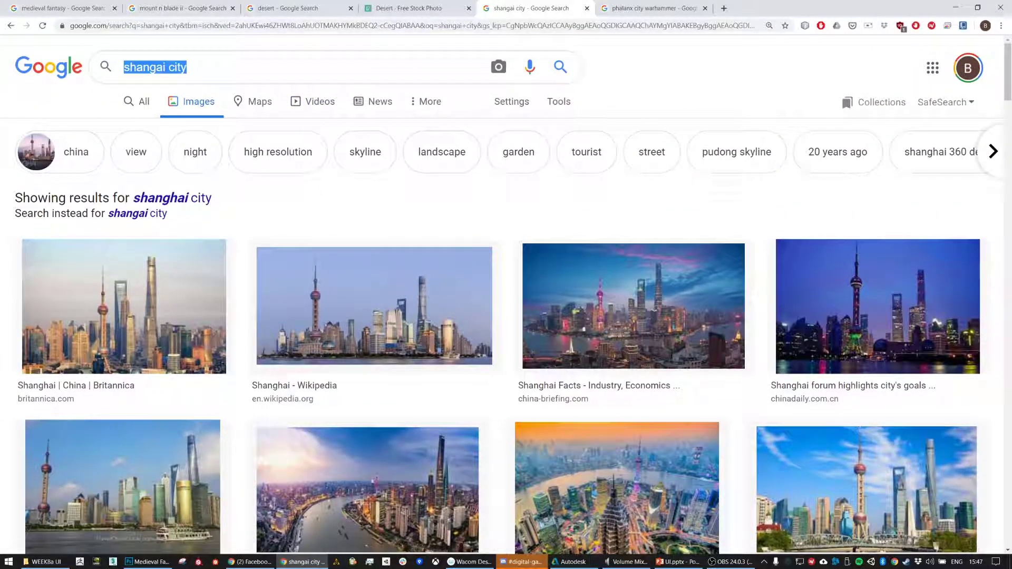
{"action": "type", "text": "ta"}
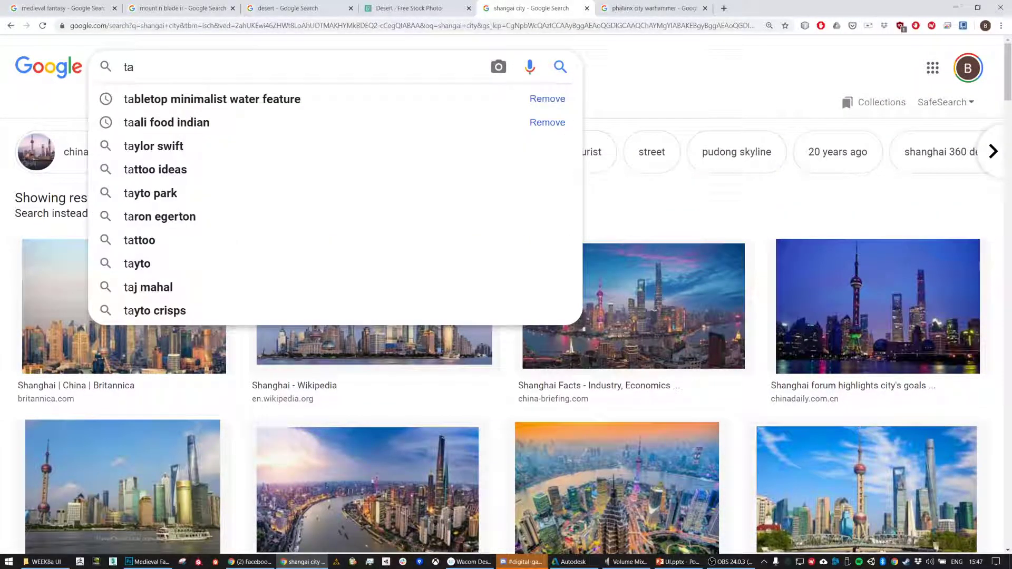
{"action": "type", "text": "j mahal"}
{"action": "key", "text": "Return"}
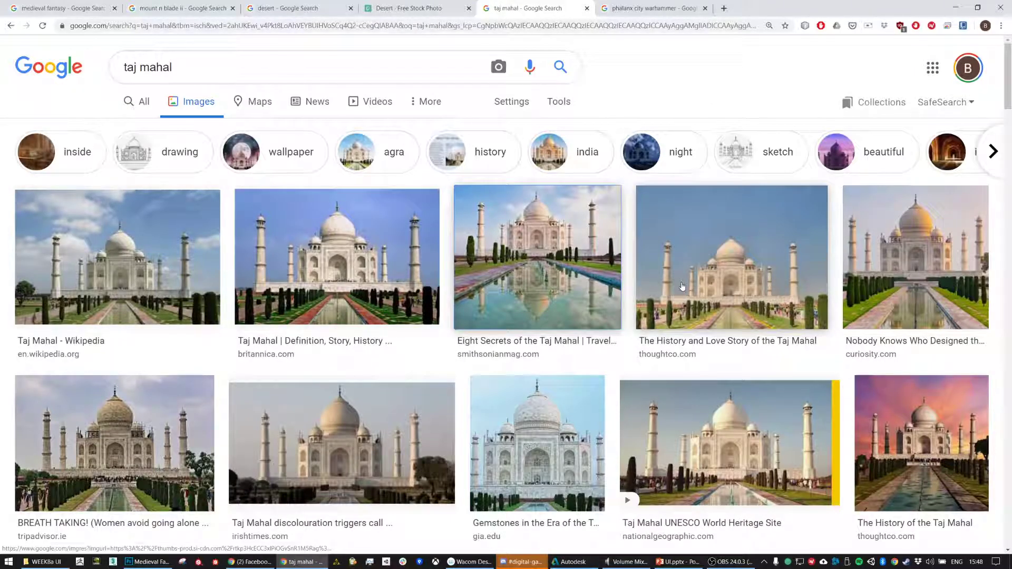
Find the Lonely Planet photo of the Taj Mahal against a blue sky in the results and copy the image
{"action": "scroll", "coordinate": [316, 272], "scroll_direction": "down", "scroll_amount": 1}
{"action": "scroll", "coordinate": [315, 271], "scroll_direction": "down", "scroll_amount": 7}
{"action": "scroll", "coordinate": [426, 296], "scroll_direction": "down", "scroll_amount": 1}
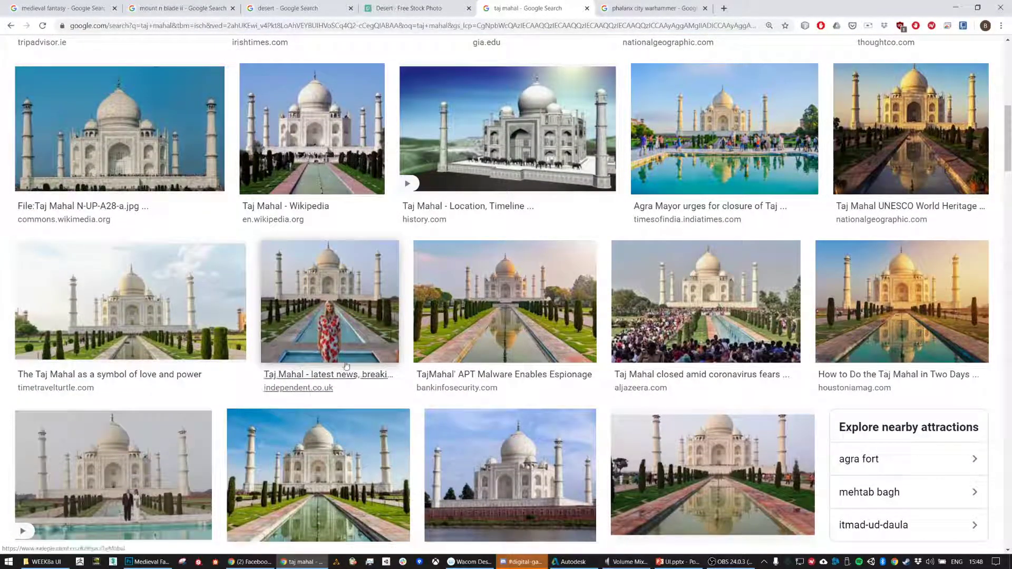
{"action": "scroll", "coordinate": [342, 367], "scroll_direction": "down", "scroll_amount": 3}
{"action": "left_click", "coordinate": [369, 299]}
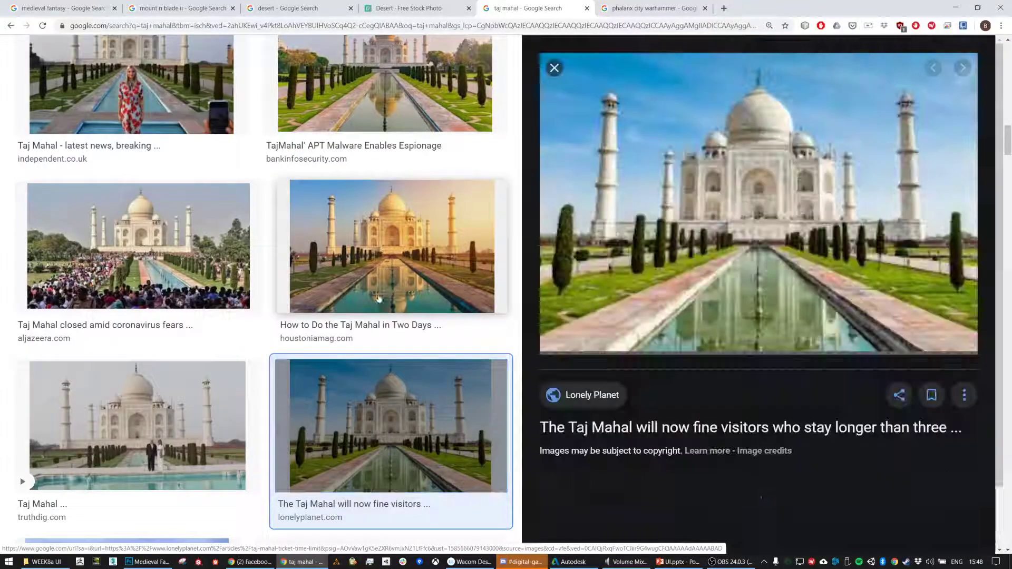
{"action": "right_click", "coordinate": [748, 131]}
{"action": "right_click", "coordinate": [708, 148]}
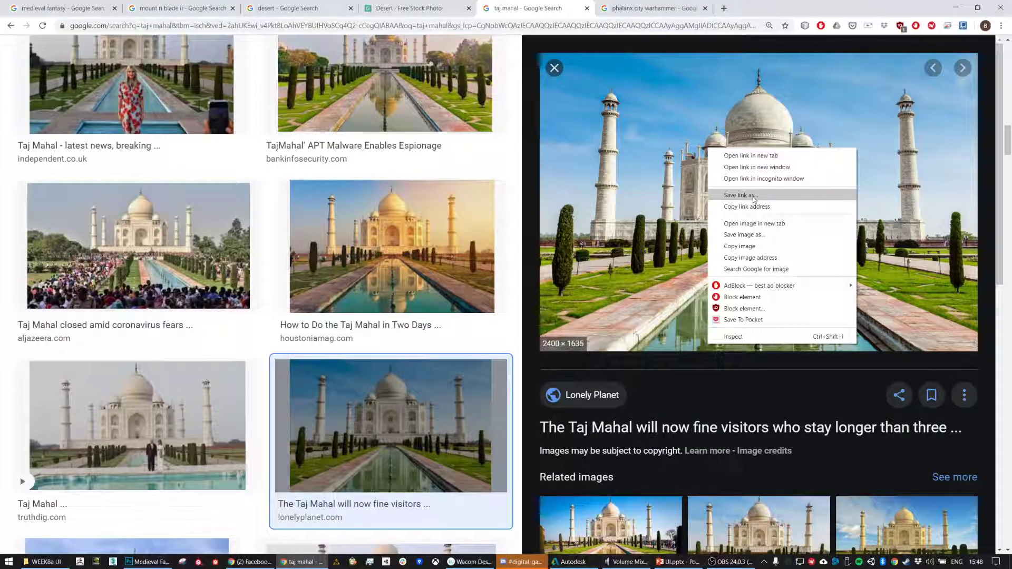
{"action": "left_click", "coordinate": [749, 246]}
Return to Photoshop and paste the Taj Mahal photo as a new layer above the city
{"action": "key", "text": "alt+Tab"}
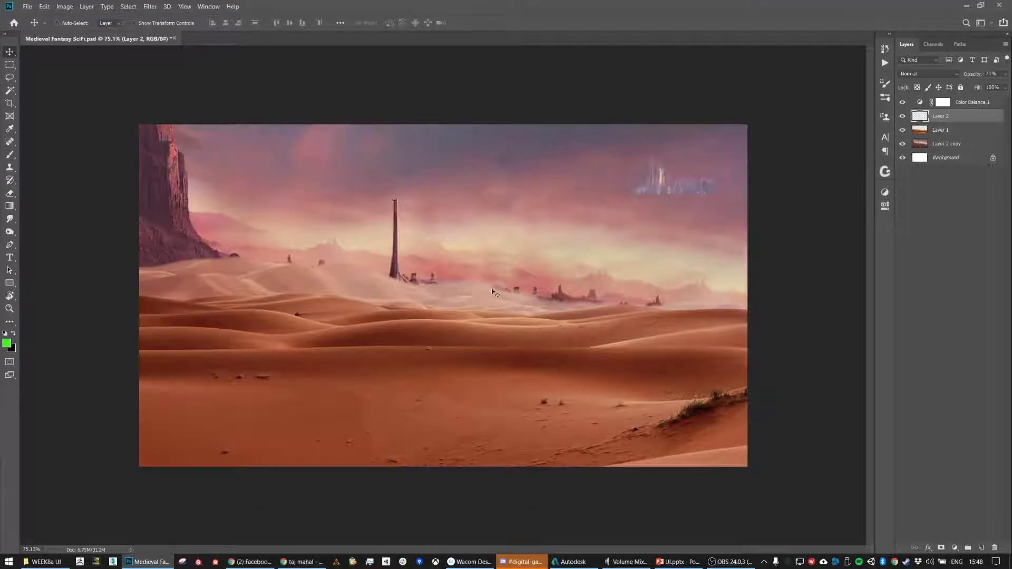
{"action": "key", "text": "ctrl+v"}
{"action": "scroll", "coordinate": [520, 230], "scroll_direction": "up", "scroll_amount": 2}
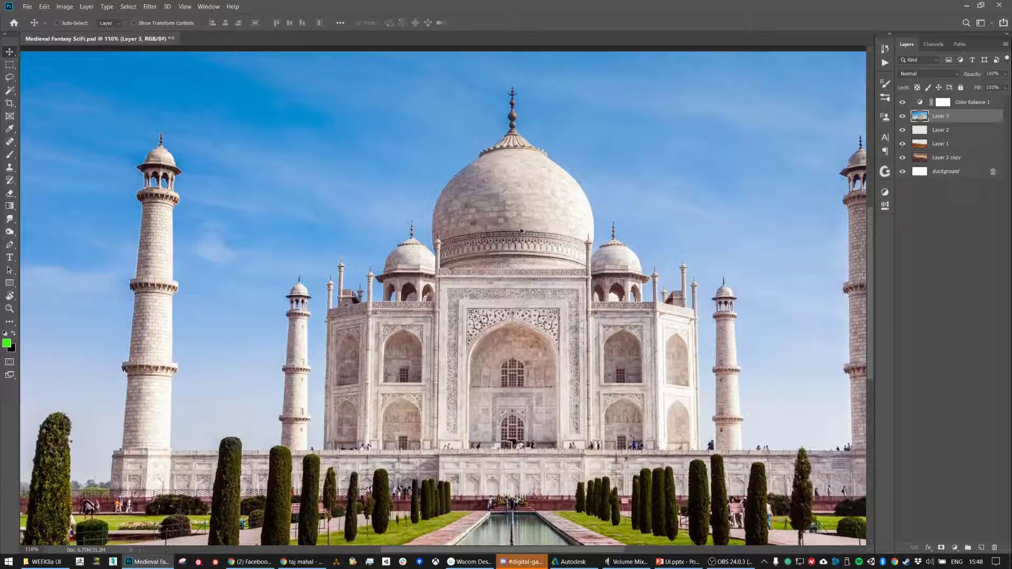
Copy a rectangle around the main dome to its own layer, hide the full photo, and shift the dome slightly down and left
{"action": "key", "text": "m"}
{"action": "left_click_drag", "start_coordinate": [389, 69], "coordinate": [610, 271]}
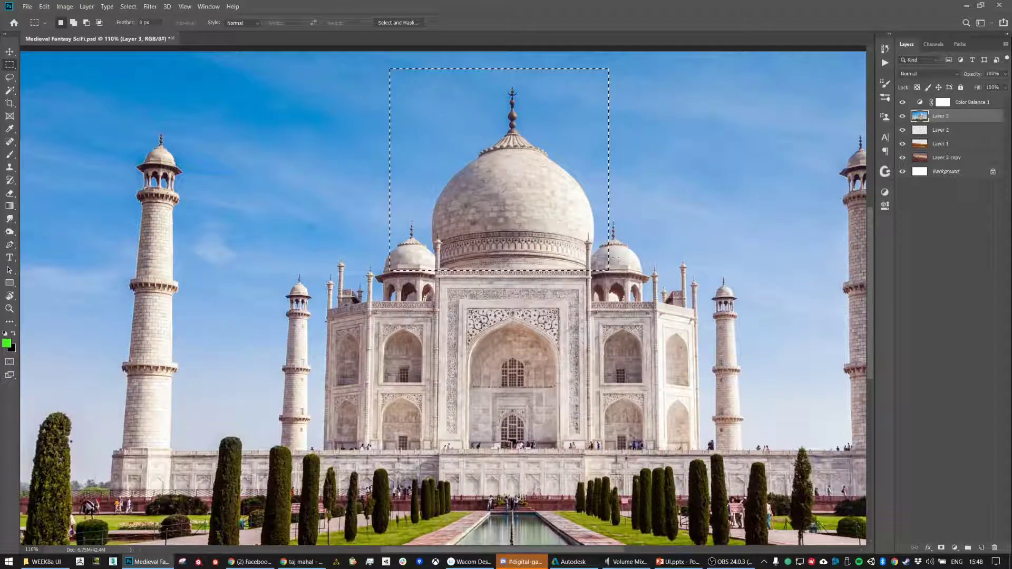
{"action": "key", "text": "ctrl+j"}
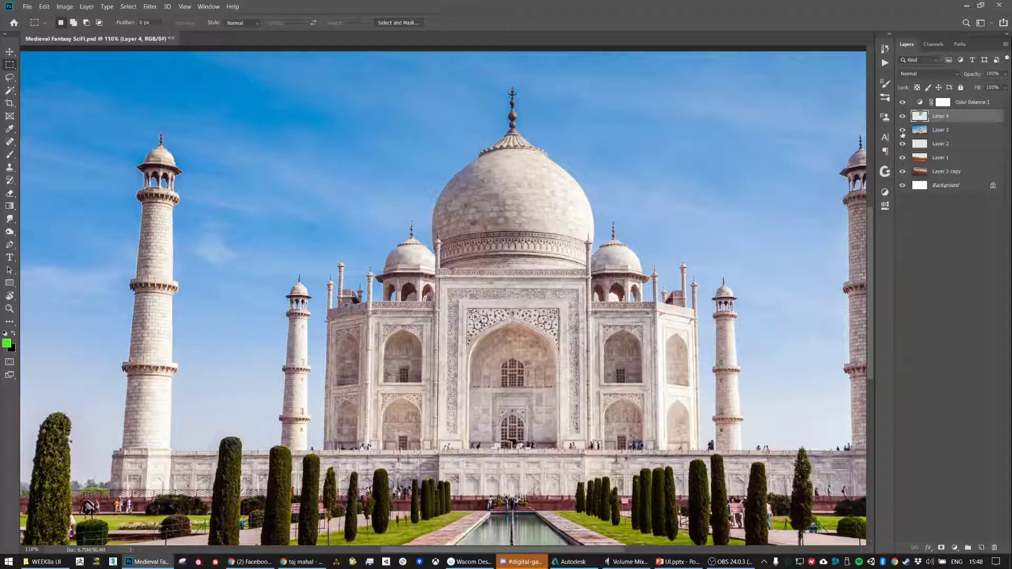
{"action": "left_click", "coordinate": [902, 130]}
{"action": "key", "text": "v"}
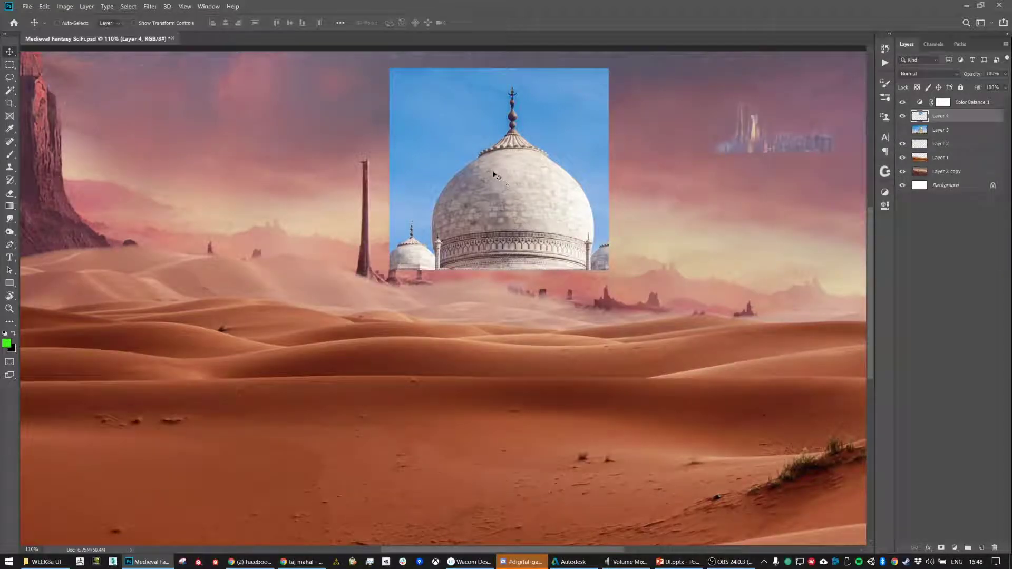
{"action": "left_click_drag", "start_coordinate": [542, 161], "coordinate": [530, 184]}
Select the blue sky around the dome with the Magic Wand and delete it, including the areas beside the dome's lower sides
{"action": "key", "text": "w"}
{"action": "left_click", "coordinate": [554, 137]}
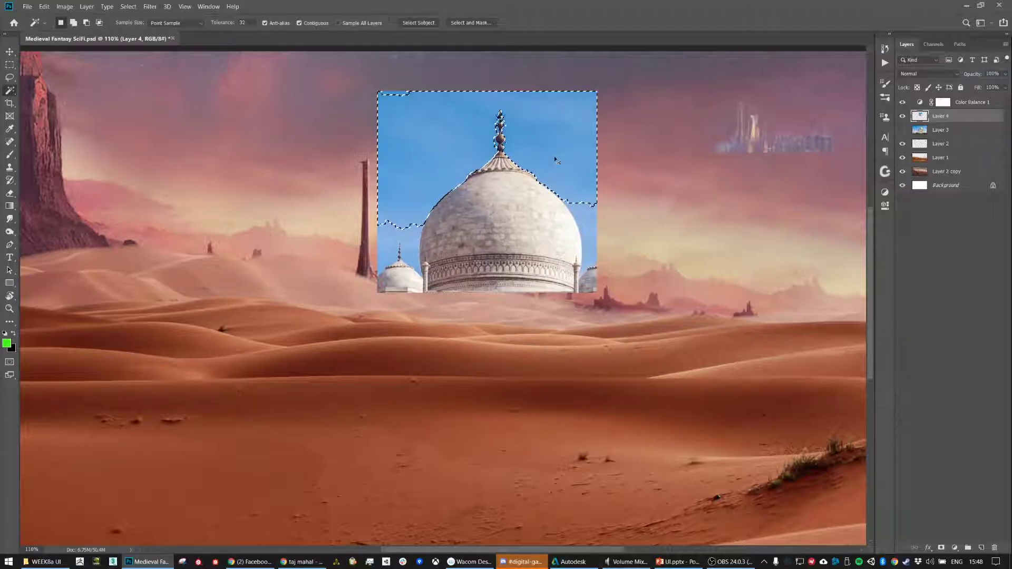
{"action": "key", "text": "Delete"}
{"action": "left_click", "coordinate": [401, 227]}
{"action": "key", "text": "Delete"}
{"action": "left_click", "coordinate": [589, 221]}
{"action": "key", "text": "Delete"}
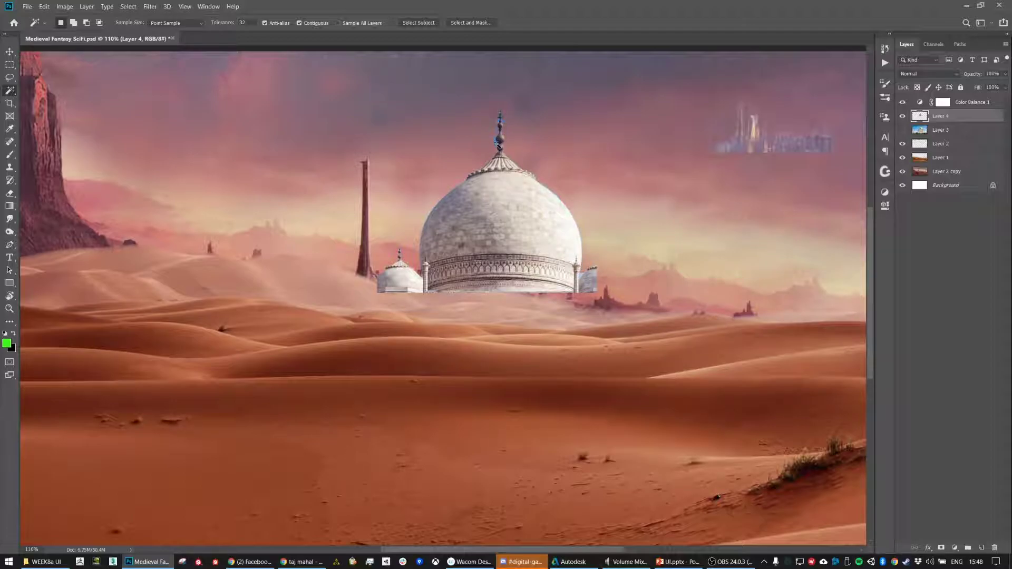
Erase the leftover blue around the dome's spire and the cropped small dome on its right side
{"action": "left_click_drag", "start_coordinate": [506, 142], "coordinate": [519, 129]}
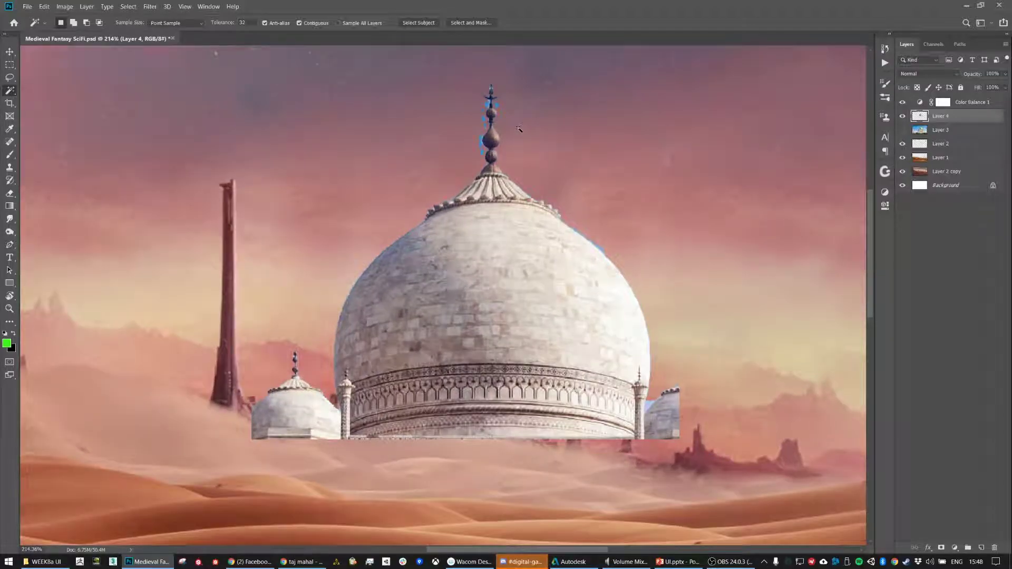
{"action": "key", "text": "e"}
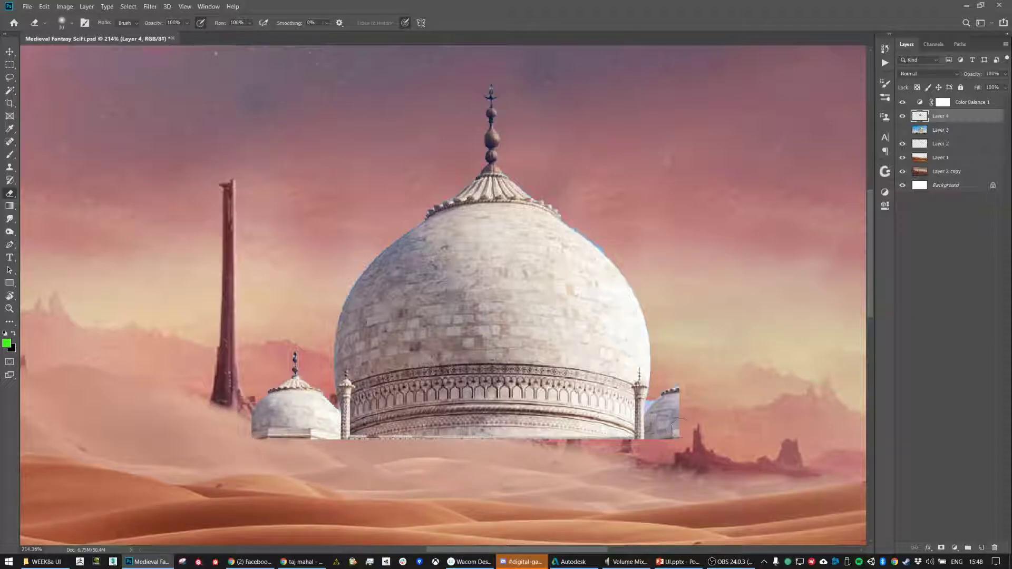
{"action": "mouse_move", "coordinate": [684, 388]}
{"action": "left_mouse_down"}
{"action": "mouse_move", "coordinate": [667, 398]}
{"action": "mouse_move", "coordinate": [667, 425]}
{"action": "left_mouse_up"}
Lasso the small dome on the left and place a copy of it on the main dome's right side
{"action": "key", "text": "l"}
{"action": "mouse_move", "coordinate": [342, 440]}
{"action": "left_mouse_down"}
{"action": "mouse_move", "coordinate": [347, 417]}
{"action": "mouse_move", "coordinate": [269, 327]}
{"action": "mouse_move", "coordinate": [235, 427]}
{"action": "mouse_move", "coordinate": [338, 446]}
{"action": "mouse_move", "coordinate": [725, 425]}
{"action": "mouse_move", "coordinate": [702, 425]}
{"action": "left_mouse_up"}
{"action": "key", "text": "v"}
{"action": "key", "text": "ctrl+d"}
Rotate the dome layer 180 degrees so the domes hang upside down
{"action": "scroll", "coordinate": [722, 363], "scroll_direction": "down", "scroll_amount": 2}
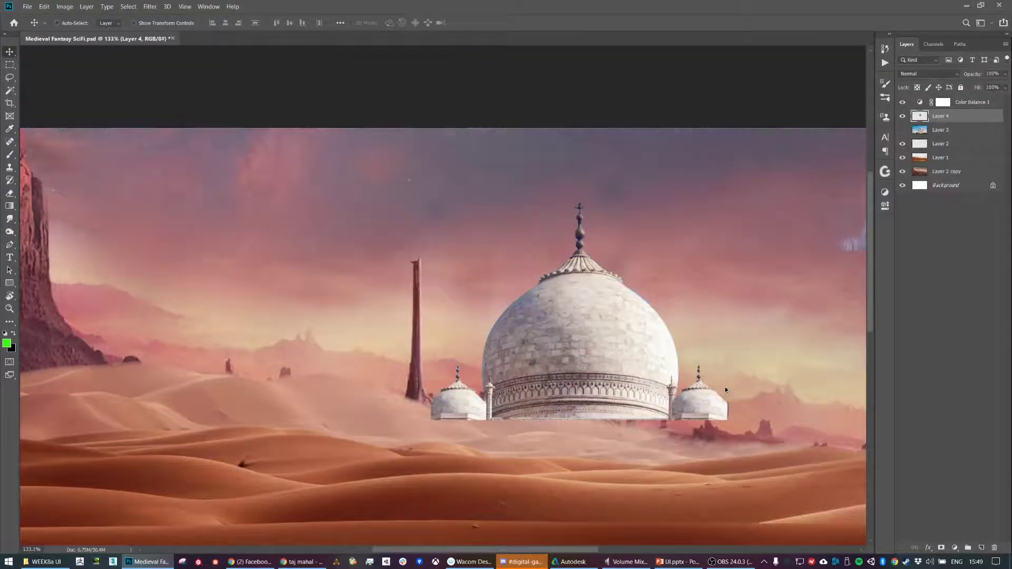
{"action": "key", "text": "ctrl+t"}
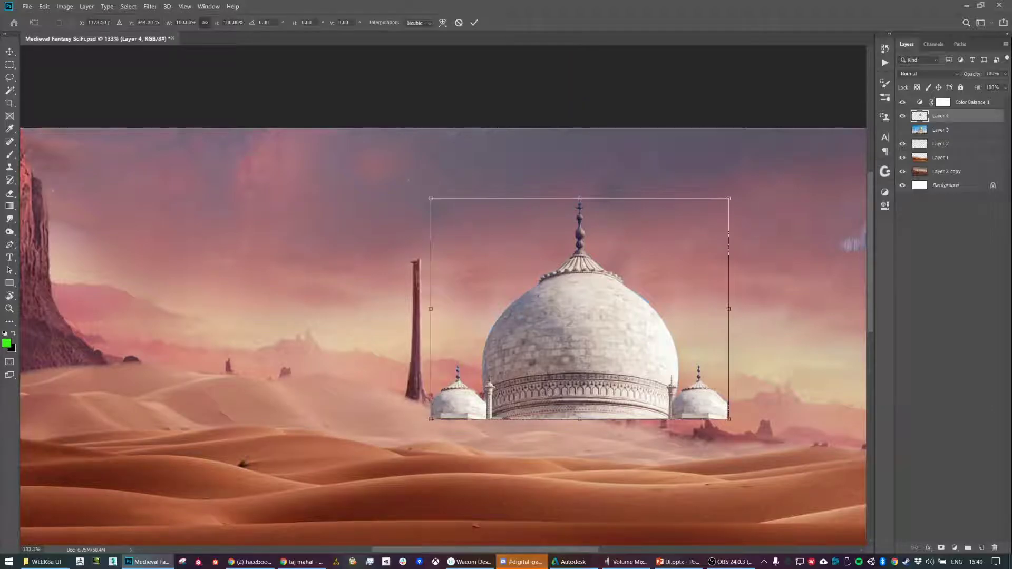
{"action": "left_click_drag", "start_coordinate": [748, 224], "coordinate": [450, 380]}
{"action": "key", "text": "Return"}
Scale the inverted dome layer to about 58% width and 45% height and place it beneath the floating city
{"action": "key", "text": "ctrl+t"}
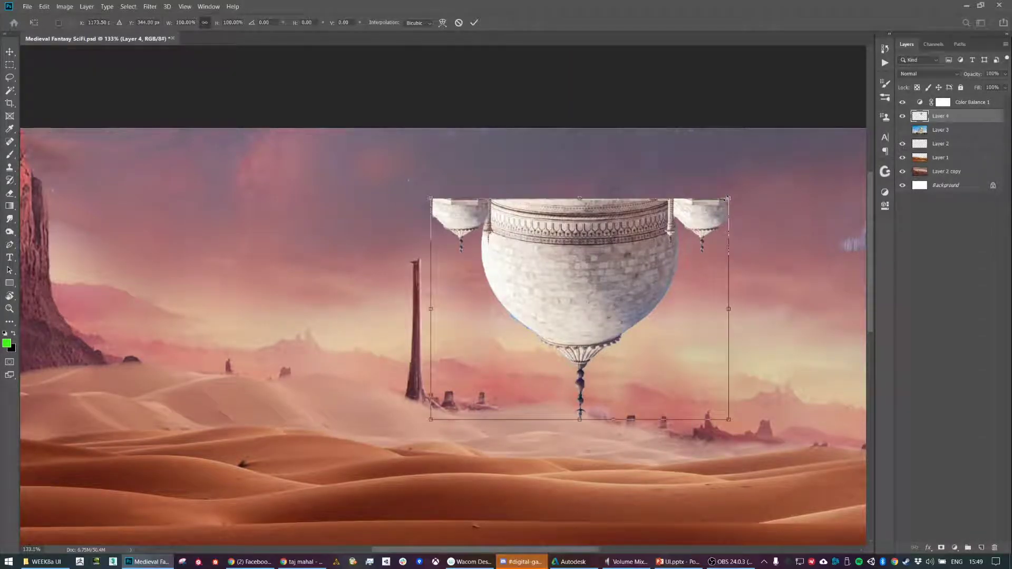
{"action": "left_click_drag", "start_coordinate": [728, 197], "coordinate": [604, 318]}
{"action": "left_click_drag", "start_coordinate": [516, 348], "coordinate": [775, 332]}
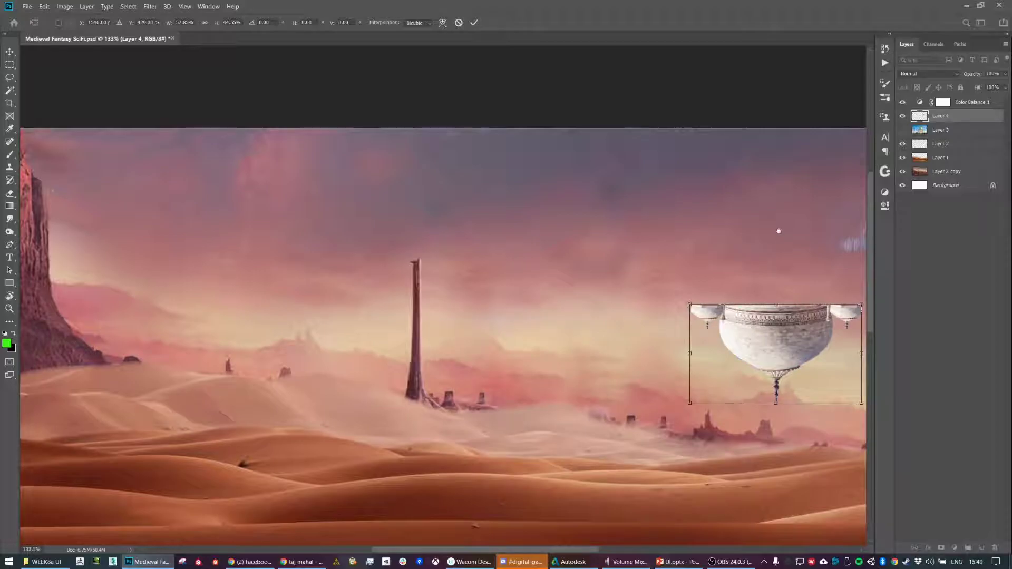
{"action": "left_click_drag", "start_coordinate": [779, 225], "coordinate": [452, 226]}
{"action": "left_click_drag", "start_coordinate": [443, 328], "coordinate": [576, 272]}
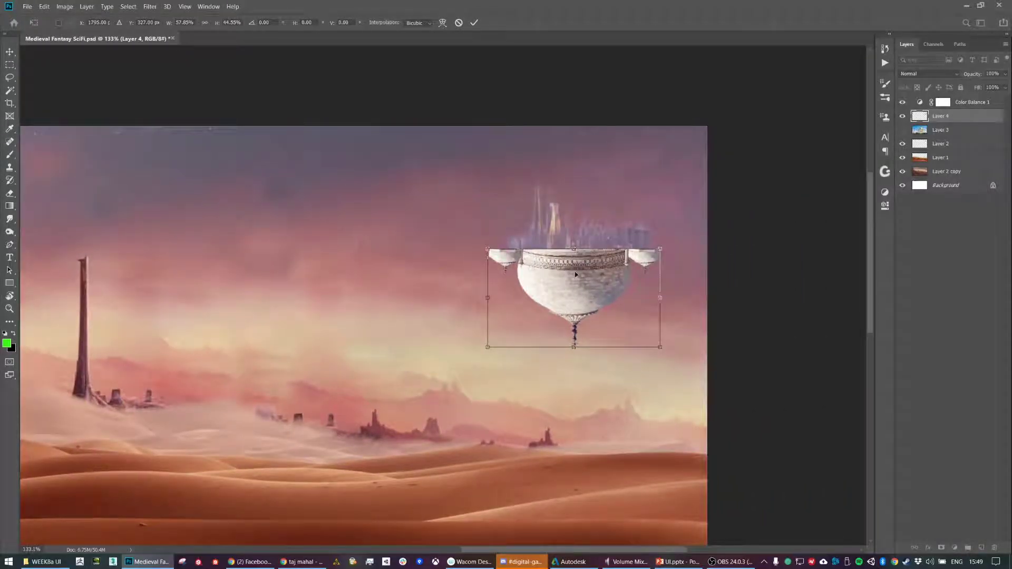
{"action": "key", "text": "Return"}
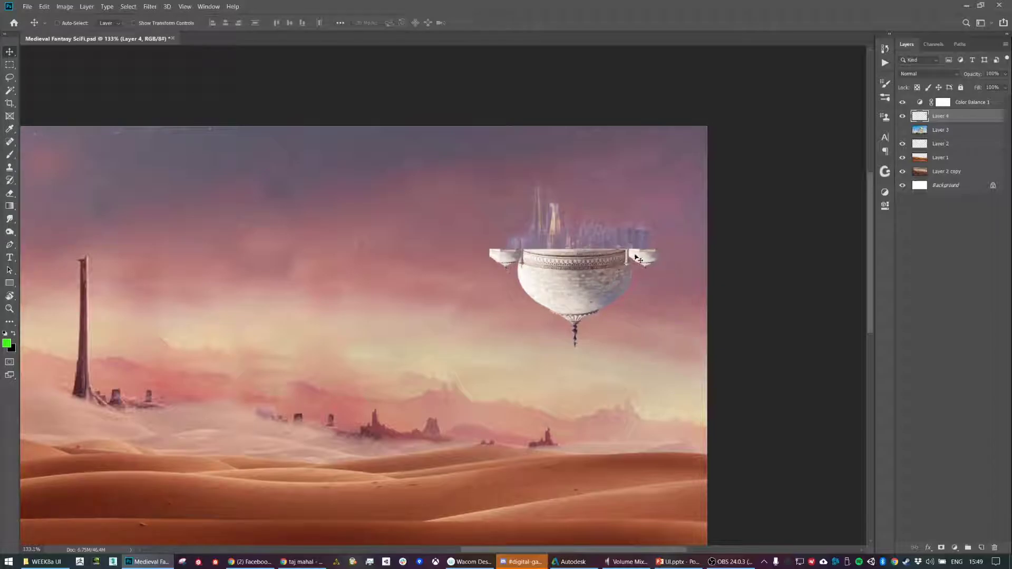
Adjust the Hue/Saturation of the inverted dome layer
{"action": "key", "text": "ctrl+1"}
{"action": "key", "text": "i"}
{"action": "key", "text": "ctrl+u"}
{"action": "mouse_move", "coordinate": [502, 332]}
{"action": "left_mouse_down"}
{"action": "mouse_move", "coordinate": [512, 338]}
{"action": "mouse_move", "coordinate": [491, 339]}
{"action": "left_mouse_up"}
{"action": "left_click", "coordinate": [613, 282]}
{"action": "key", "text": "v"}
Reduce the dome layer's contrast to -50 with a Brightness/Contrast adjustment
{"action": "left_click", "coordinate": [64, 6]}
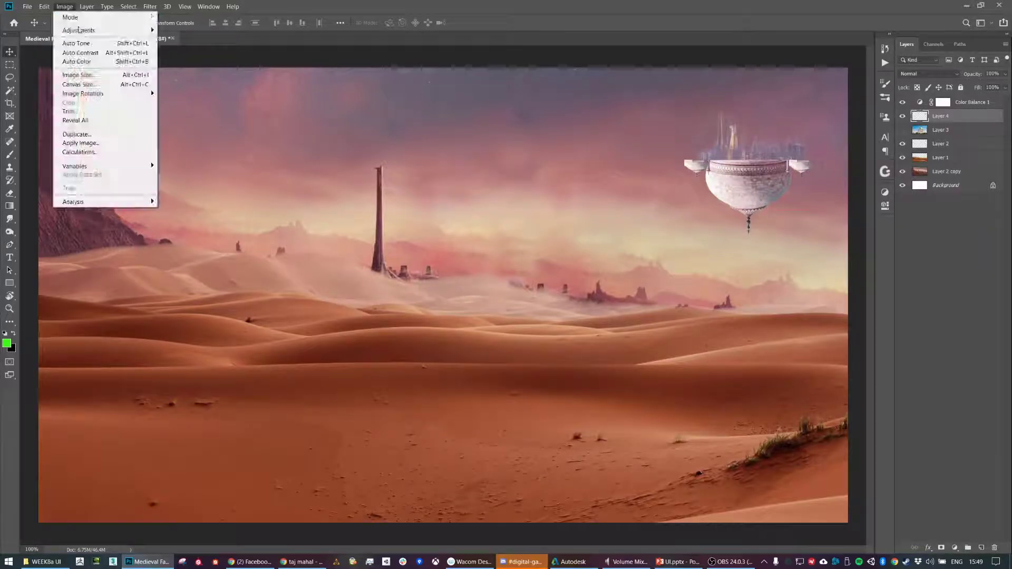
{"action": "mouse_move", "coordinate": [79, 29]}
{"action": "left_click", "coordinate": [190, 30]}
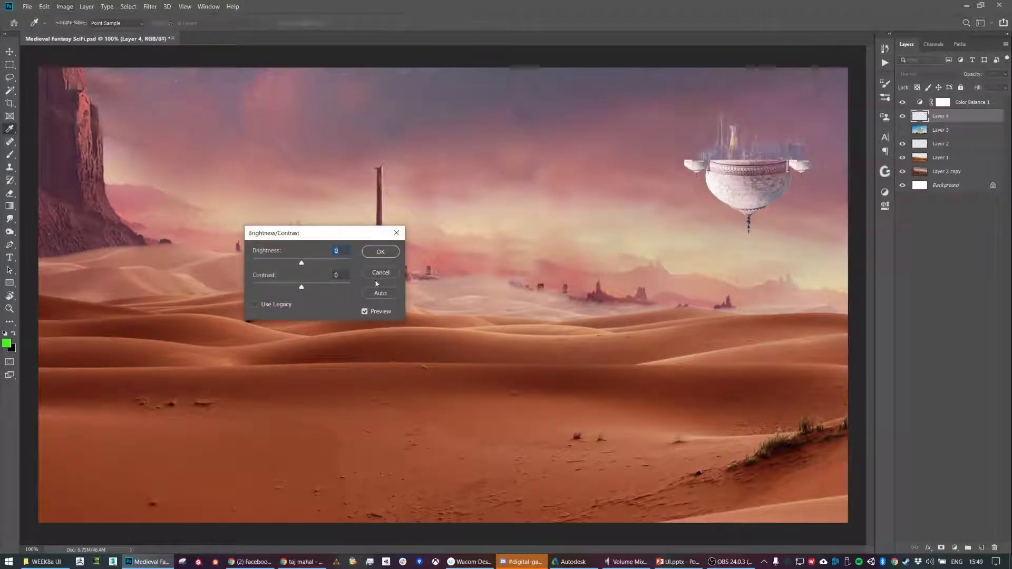
{"action": "left_click_drag", "start_coordinate": [301, 287], "coordinate": [253, 287]}
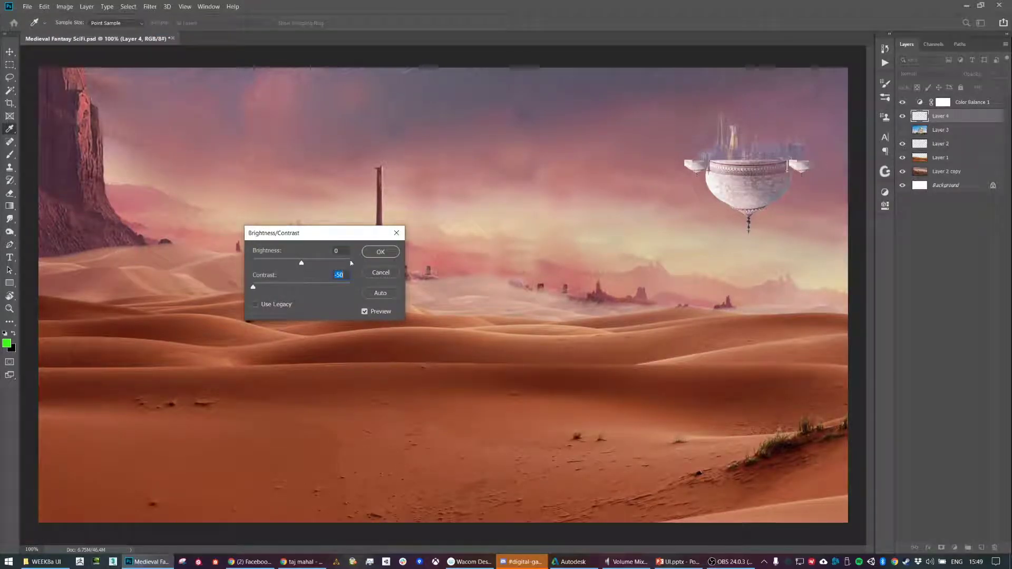
{"action": "left_click", "coordinate": [381, 251]}
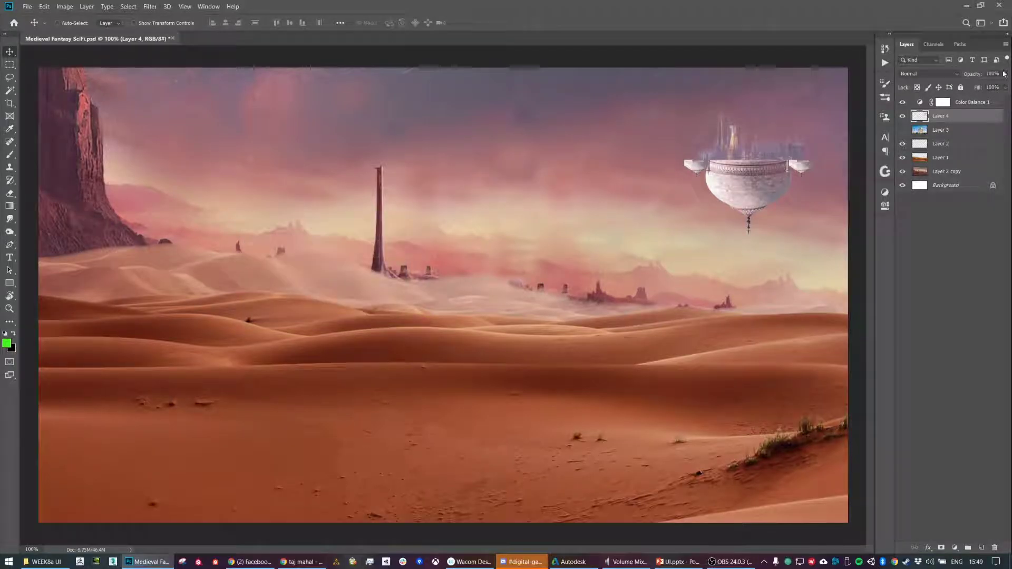
Lower the dome layer's opacity to about 66%
{"action": "left_click", "coordinate": [1006, 87]}
{"action": "mouse_move", "coordinate": [1004, 86]}
{"action": "left_mouse_down"}
{"action": "mouse_move", "coordinate": [980, 87]}
{"action": "mouse_move", "coordinate": [992, 88]}
{"action": "left_mouse_up"}
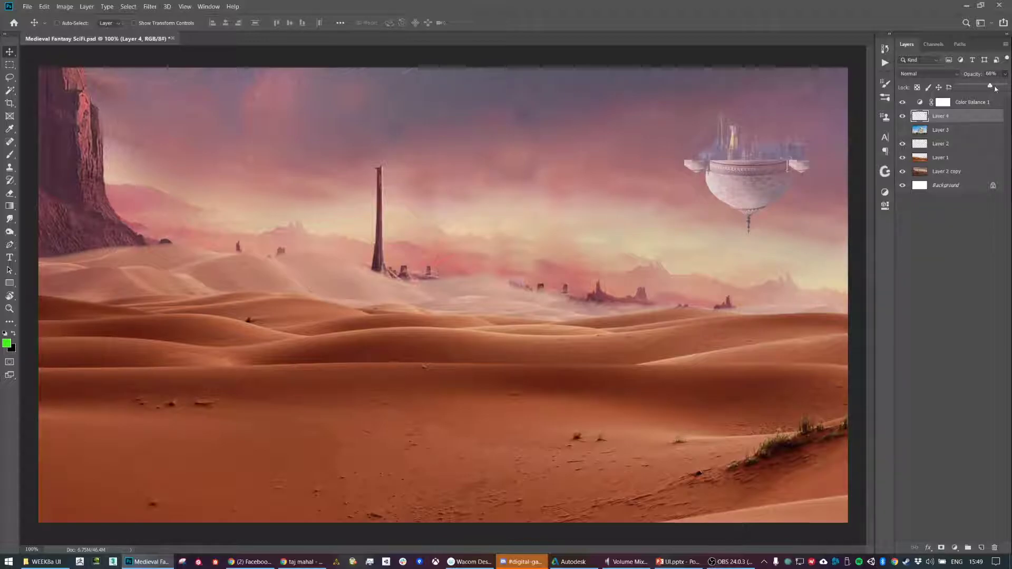
{"action": "left_click", "coordinate": [919, 244]}
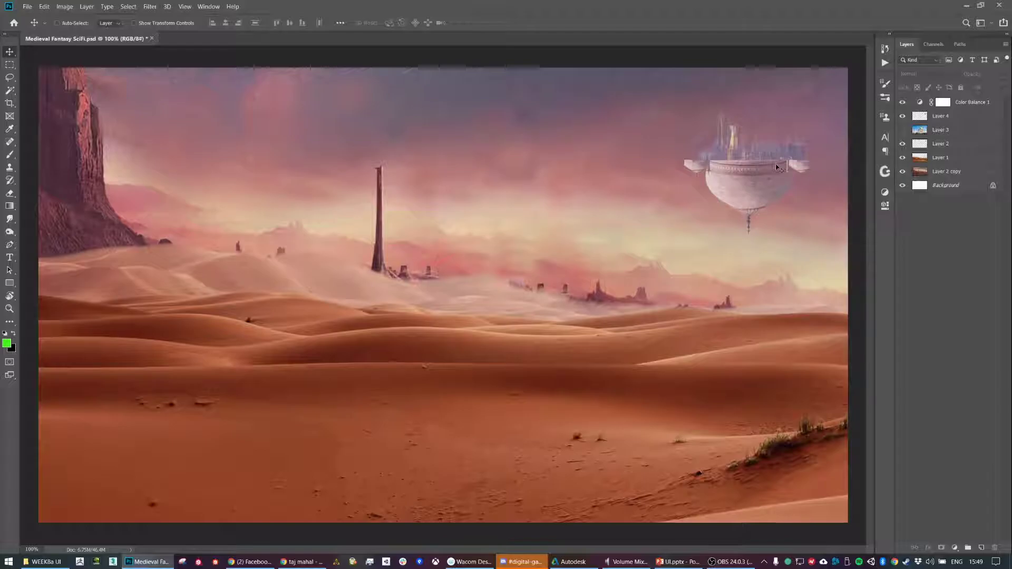
Warp the dome layer so its upper edge arches upward into the floating city
{"action": "key", "text": "ctrl"}
{"action": "left_click", "coordinate": [966, 119]}
{"action": "key", "text": "ctrl"}
{"action": "key", "text": "ctrl+t"}
{"action": "right_click", "coordinate": [777, 175]}
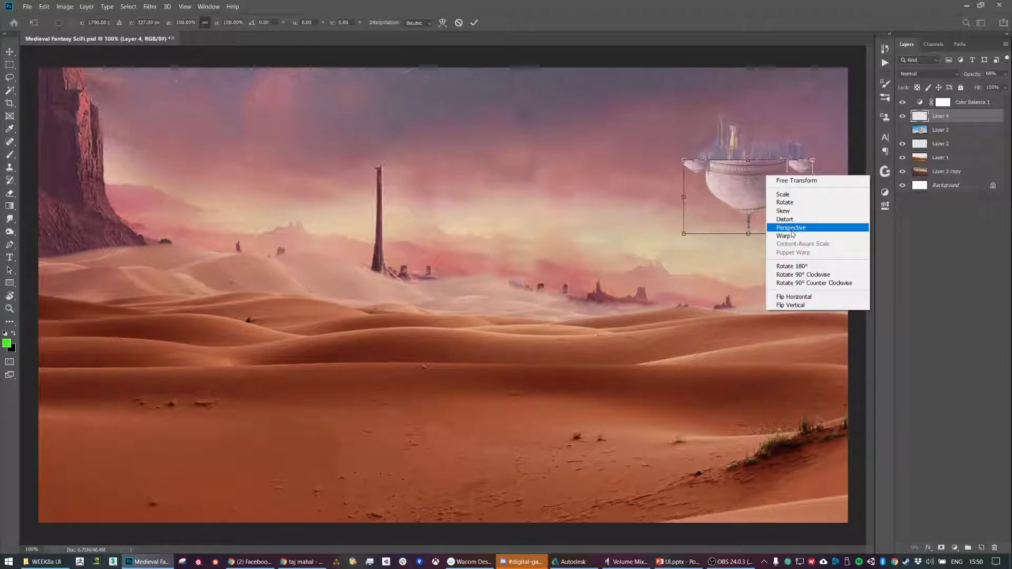
{"action": "left_click", "coordinate": [796, 235]}
{"action": "mouse_move", "coordinate": [755, 176]}
{"action": "left_mouse_down"}
{"action": "mouse_move", "coordinate": [734, 167]}
{"action": "mouse_move", "coordinate": [764, 156]}
{"action": "mouse_move", "coordinate": [737, 172]}
{"action": "left_mouse_up"}
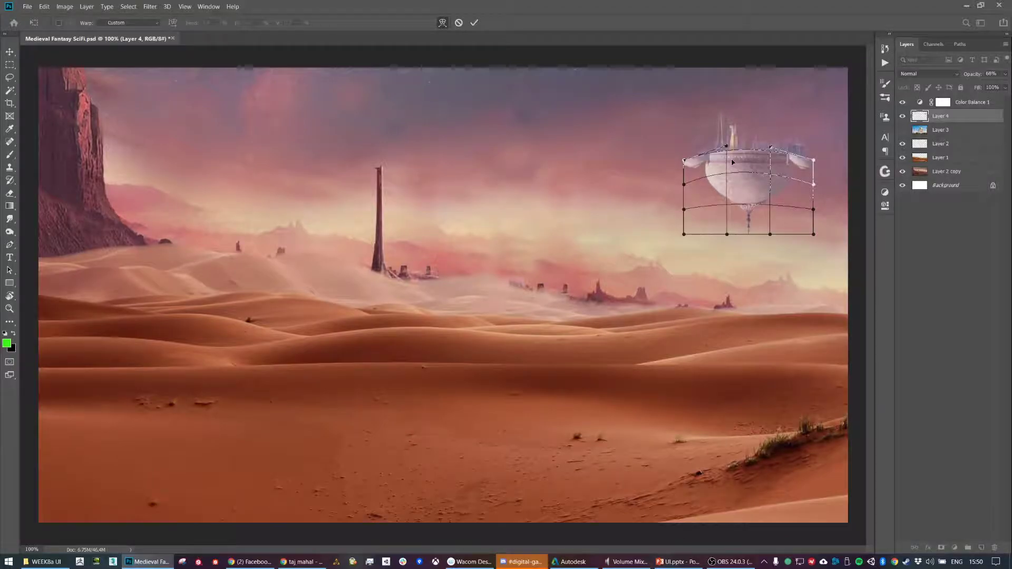
{"action": "key", "text": "Return"}
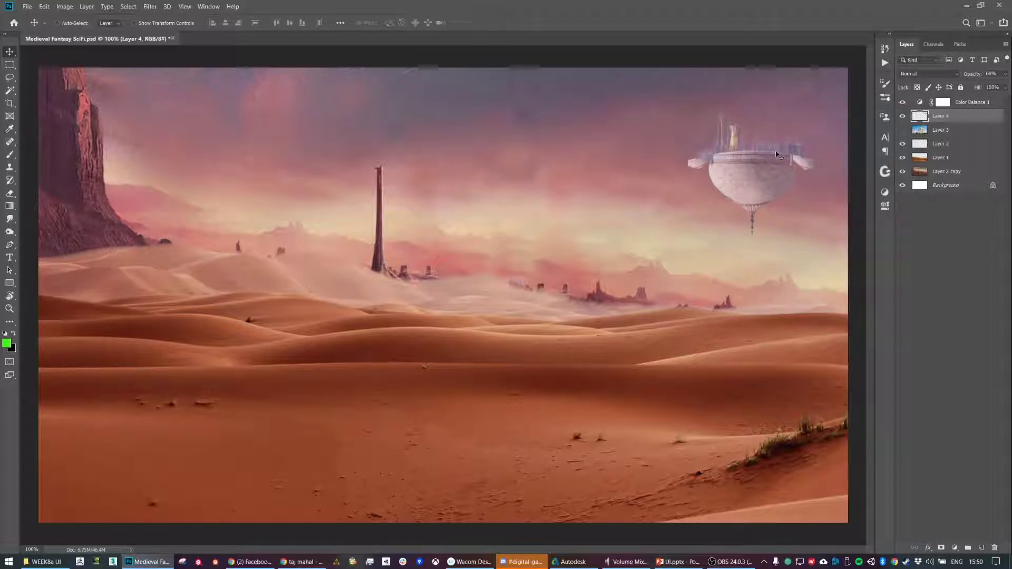
Set the warped dome layer's opacity to 64% and keep that layer selected
{"action": "left_click", "coordinate": [1005, 74]}
{"action": "mouse_move", "coordinate": [991, 86]}
{"action": "left_mouse_down"}
{"action": "mouse_move", "coordinate": [978, 88]}
{"action": "mouse_move", "coordinate": [989, 87]}
{"action": "left_mouse_up"}
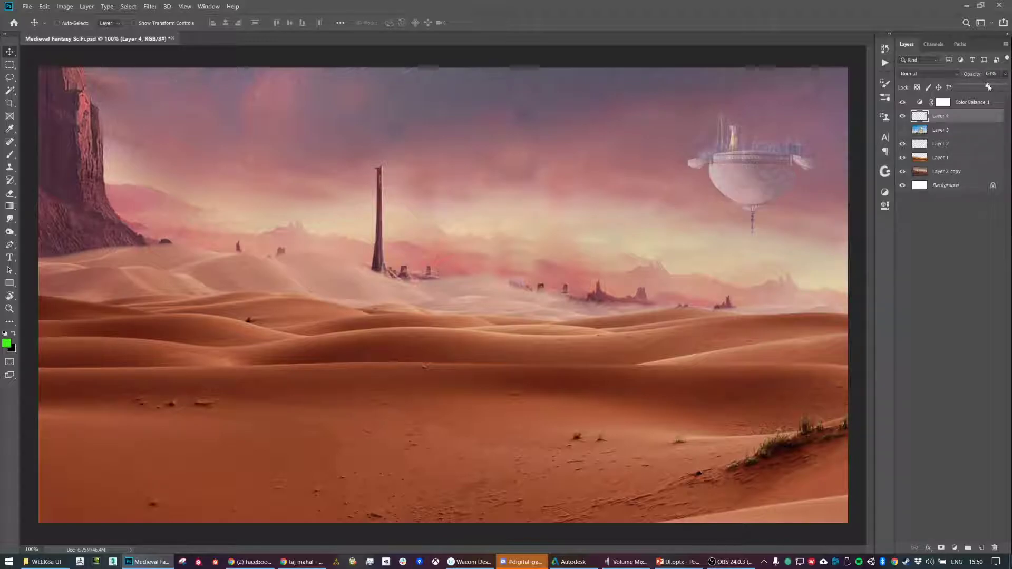
{"action": "left_click", "coordinate": [939, 257]}
{"action": "scroll", "coordinate": [770, 219], "scroll_direction": "down", "scroll_amount": 1}
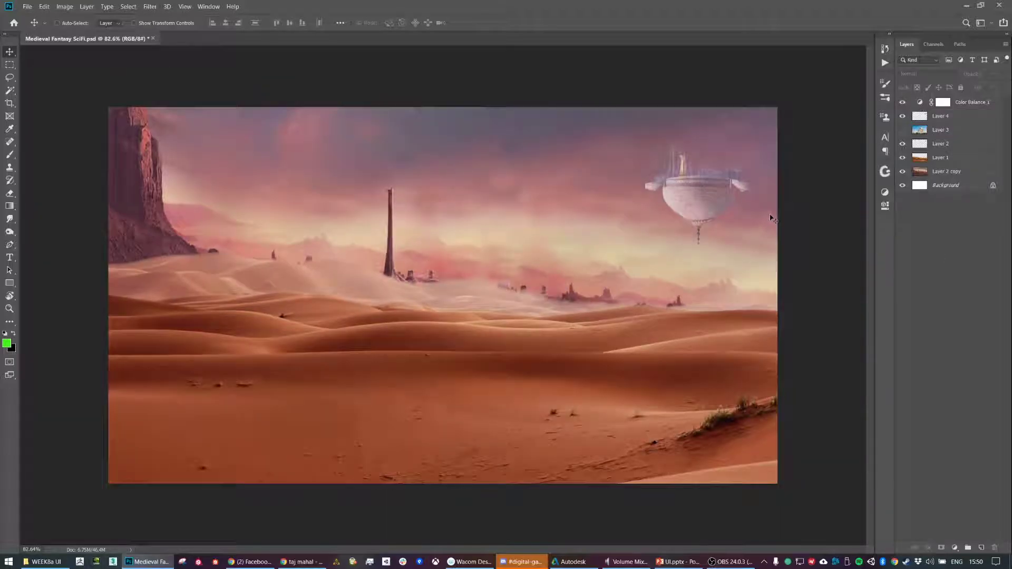
{"action": "scroll", "coordinate": [746, 213], "scroll_direction": "up", "scroll_amount": 3}
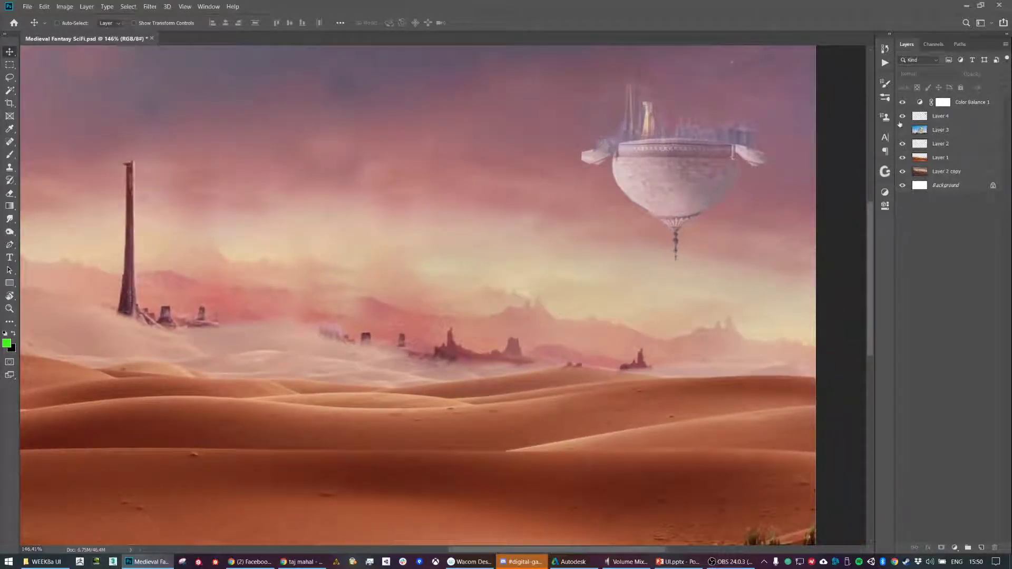
{"action": "left_click", "coordinate": [933, 119]}
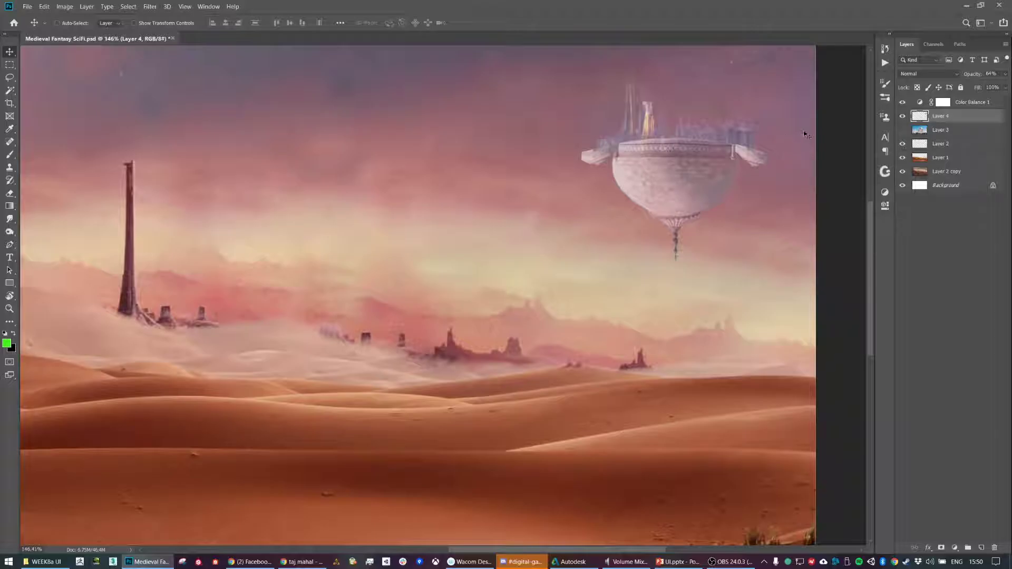
Switch to Chrome and return to the search box above the Taj Mahal image results
{"action": "key", "text": "alt+Tab"}
{"action": "scroll", "coordinate": [376, 86], "scroll_direction": "up", "scroll_amount": 8}
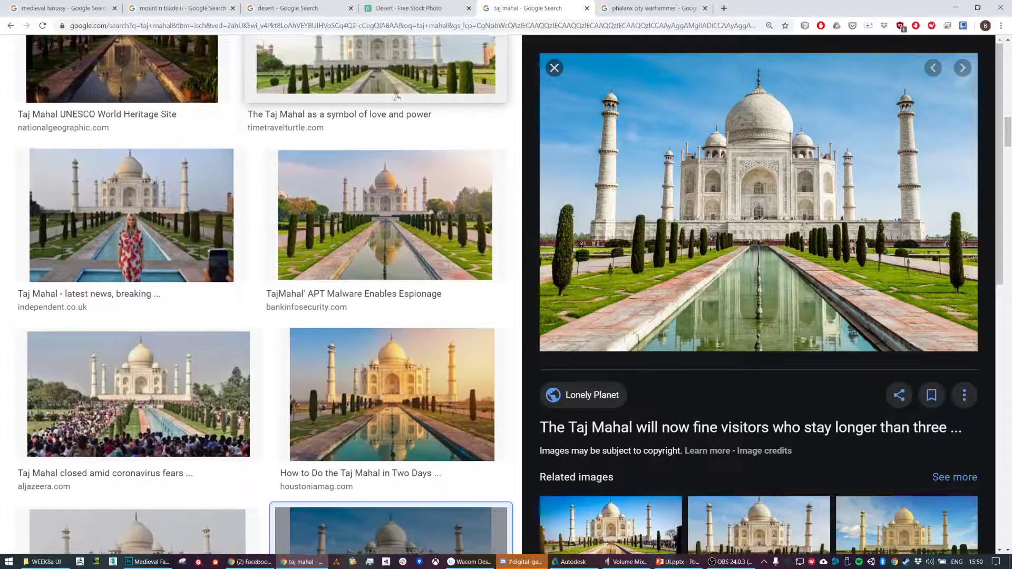
{"action": "scroll", "coordinate": [374, 86], "scroll_direction": "up", "scroll_amount": 15}
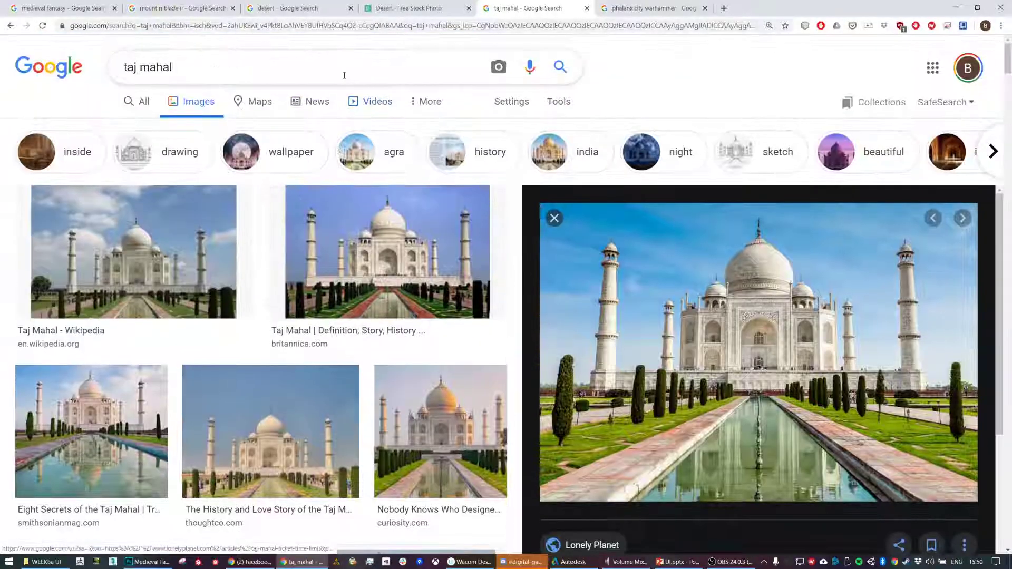
{"action": "left_click", "coordinate": [345, 75]}
{"action": "key", "text": "ctrl+a"}
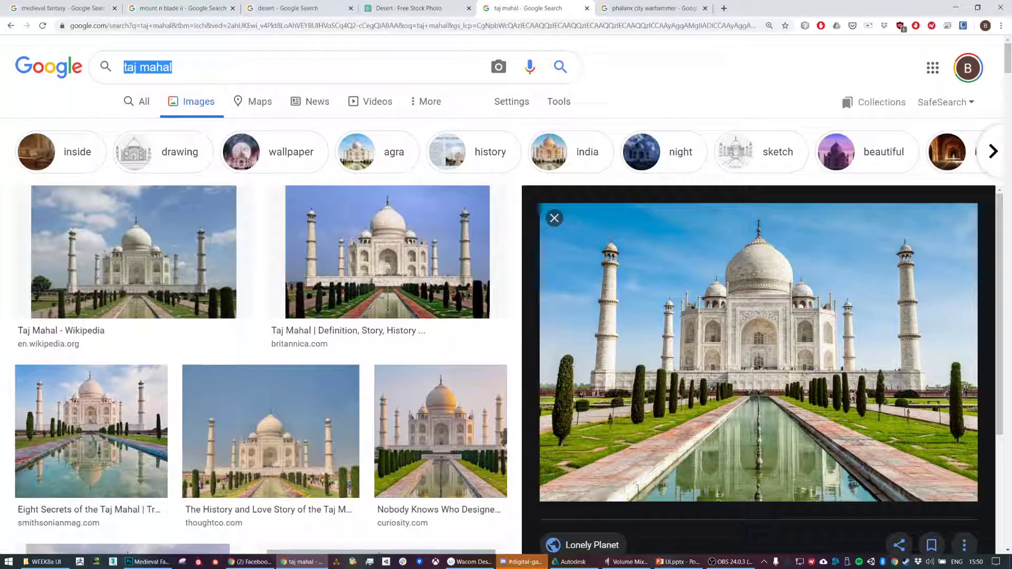
{"action": "type", "text": "glow"}
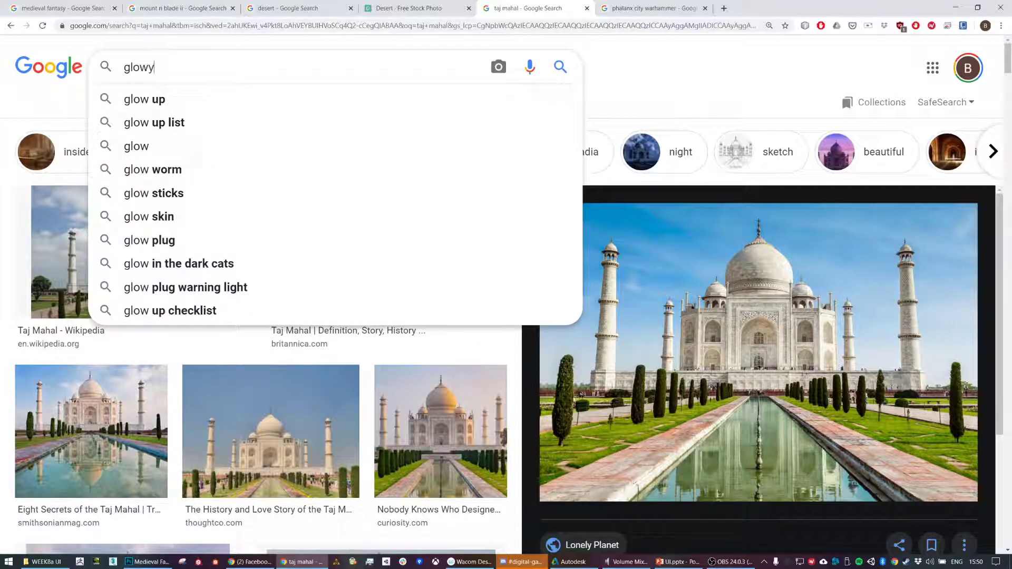
{"action": "type", "text": "y"}
{"action": "key", "text": "BackSpace"}
Search Google Images for "lens flare"
{"action": "key", "text": "ctrl+a"}
{"action": "type", "text": "lens flare"}
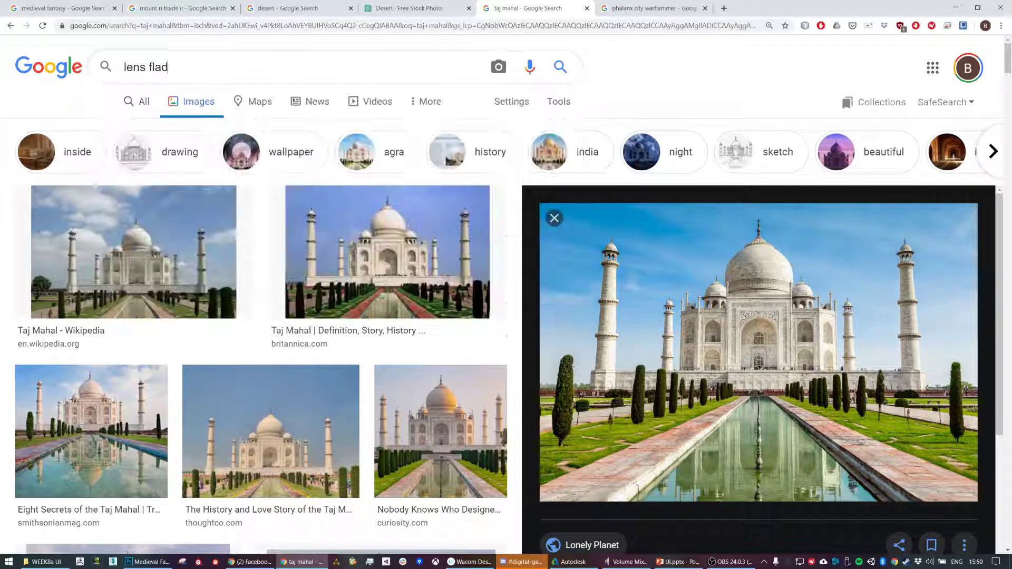
{"action": "key", "text": "Return"}
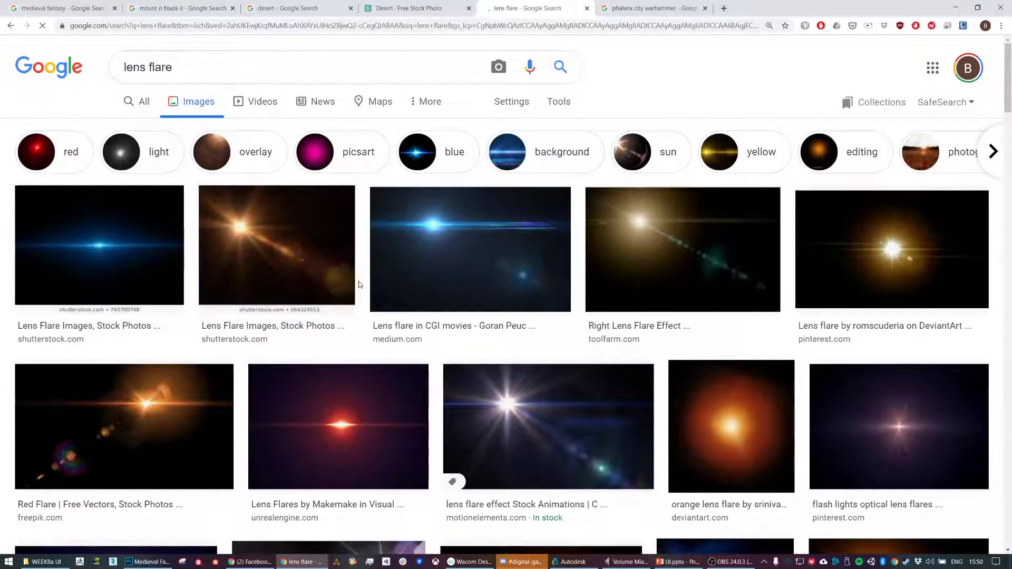
Browse the lens flare results, previewing the blue CGI movie flare and the orange DeviantArt flare
{"action": "scroll", "coordinate": [412, 274], "scroll_direction": "down", "scroll_amount": 5}
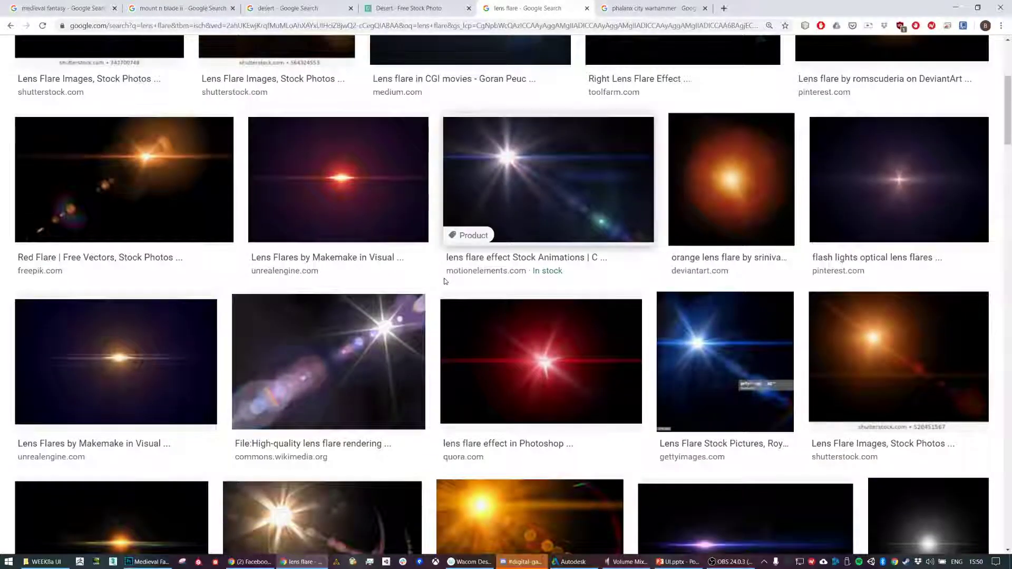
{"action": "scroll", "coordinate": [434, 253], "scroll_direction": "up", "scroll_amount": 5}
{"action": "left_click", "coordinate": [431, 239]}
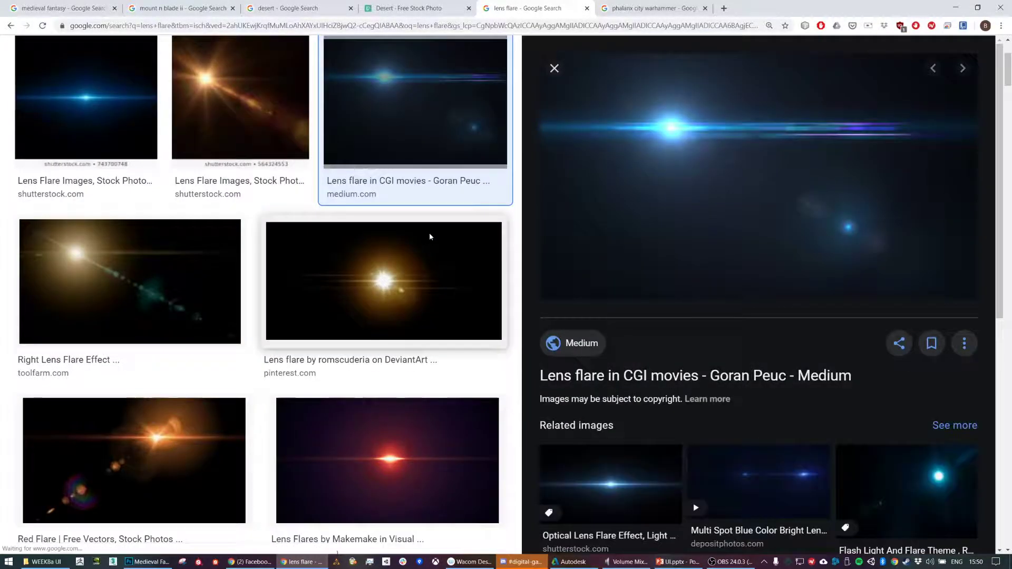
{"action": "scroll", "coordinate": [425, 238], "scroll_direction": "down", "scroll_amount": 10}
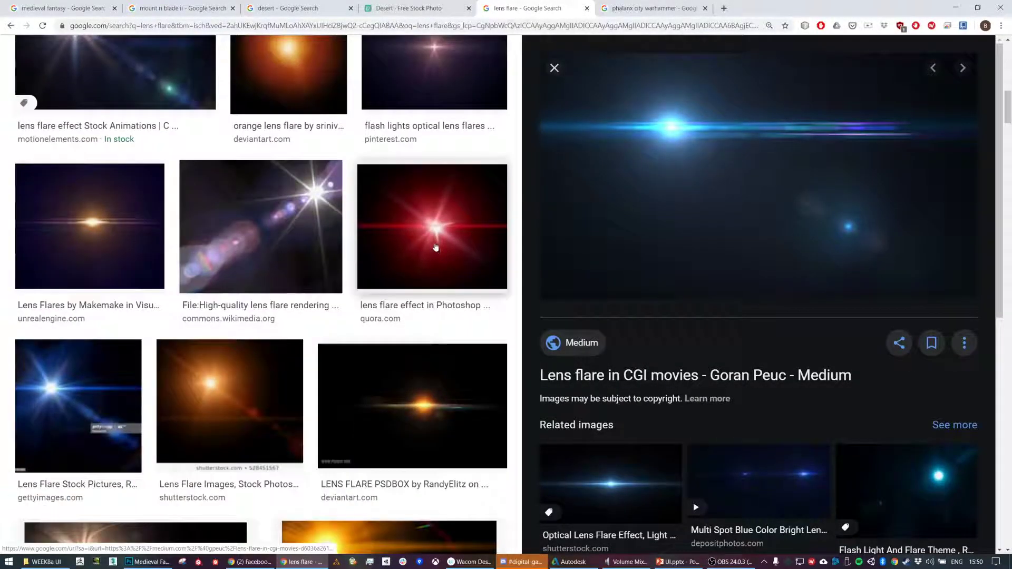
{"action": "scroll", "coordinate": [430, 239], "scroll_direction": "up", "scroll_amount": 4}
{"action": "scroll", "coordinate": [427, 253], "scroll_direction": "down", "scroll_amount": 8}
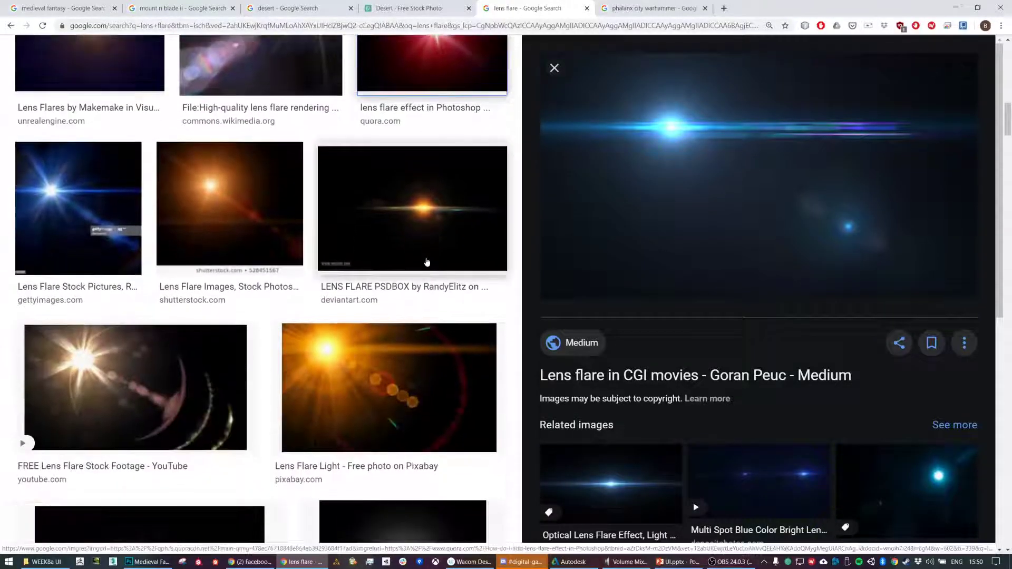
{"action": "left_click", "coordinate": [433, 230]}
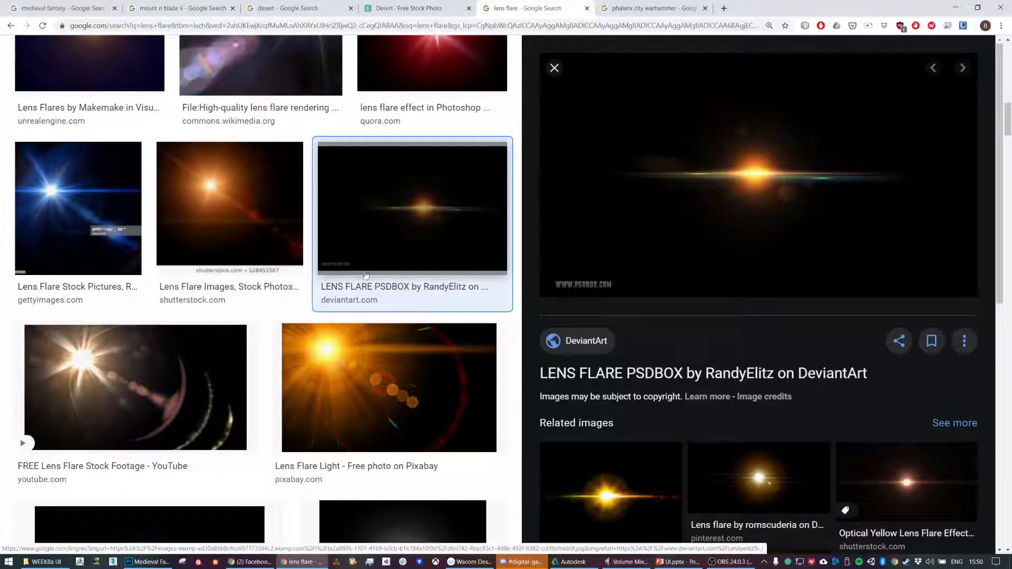
{"action": "scroll", "coordinate": [446, 248], "scroll_direction": "up", "scroll_amount": 6}
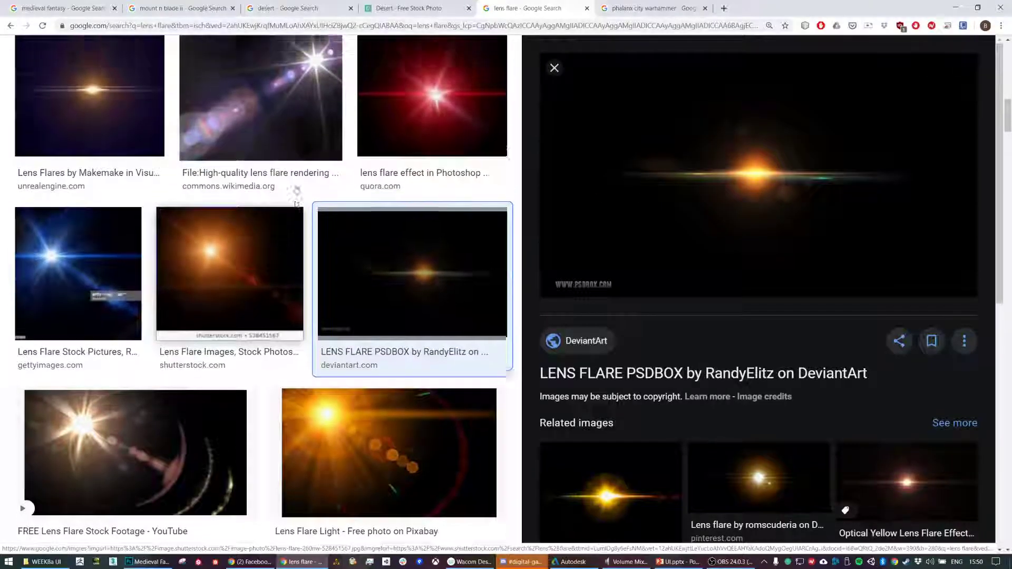
Preview the red lens flare image from Quora and bring up its image options
{"action": "left_click", "coordinate": [446, 248]}
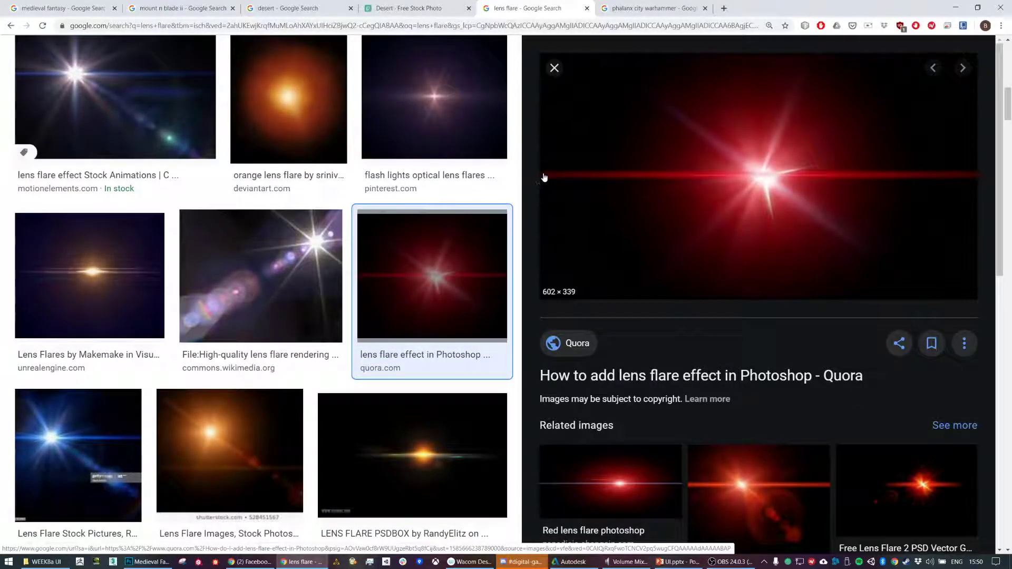
{"action": "right_click", "coordinate": [696, 157]}
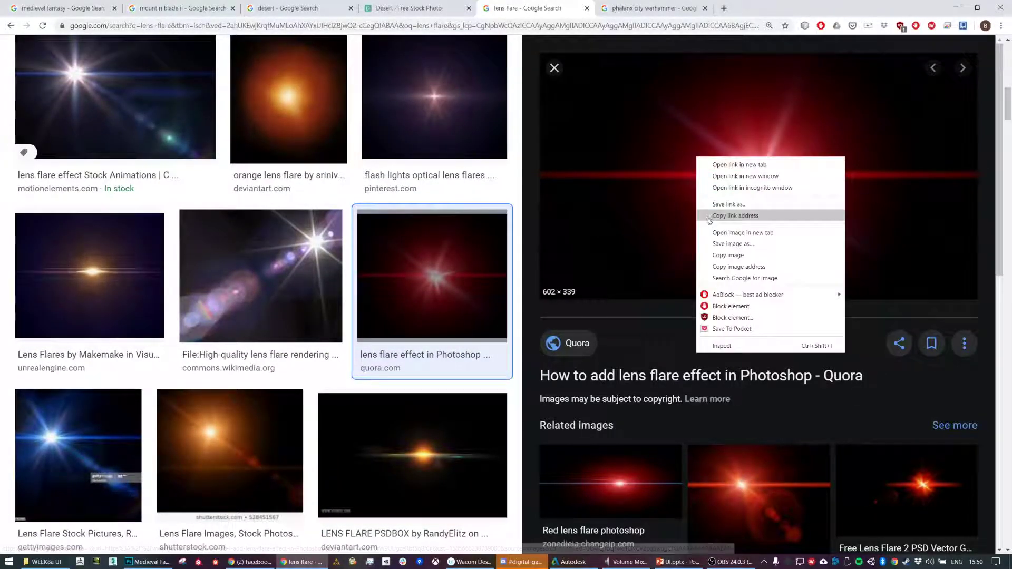
Copy the red lens flare image from the search results, paste it into the desert composition in Photoshop, and place it over the floating city
{"action": "left_click", "coordinate": [722, 263]}
{"action": "key", "text": "alt+Tab"}
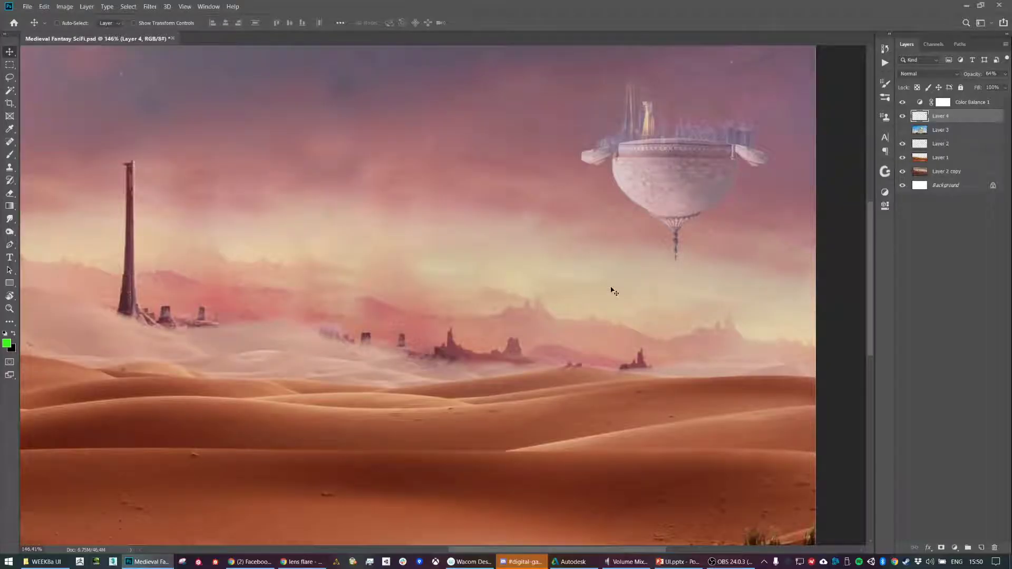
{"action": "key", "text": "ctrl+v"}
{"action": "left_click_drag", "start_coordinate": [538, 277], "coordinate": [743, 232]}
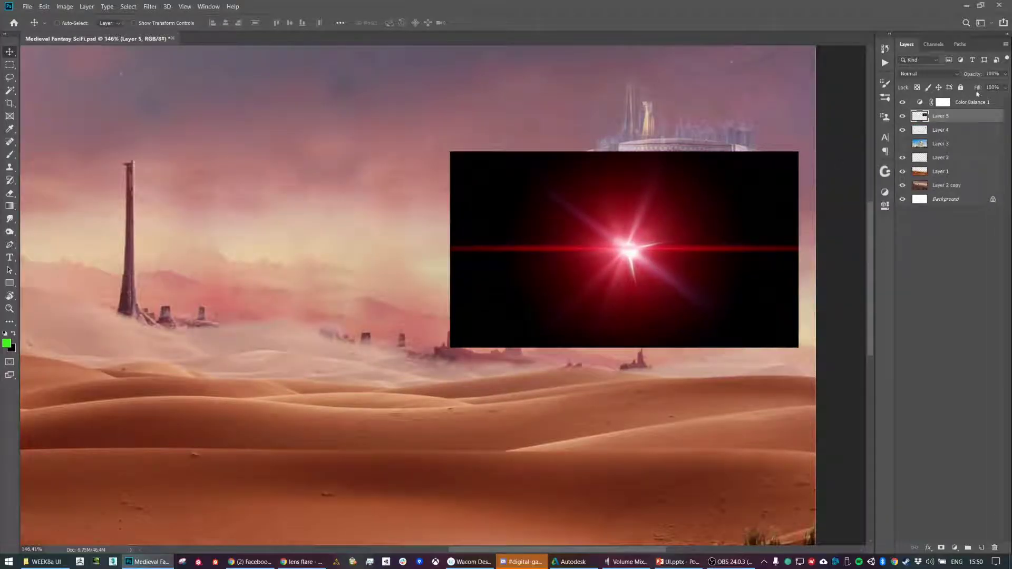
Set the lens flare layer's blend mode to Screen and move the flare to the hanging tip beneath the floating city
{"action": "left_click", "coordinate": [960, 75]}
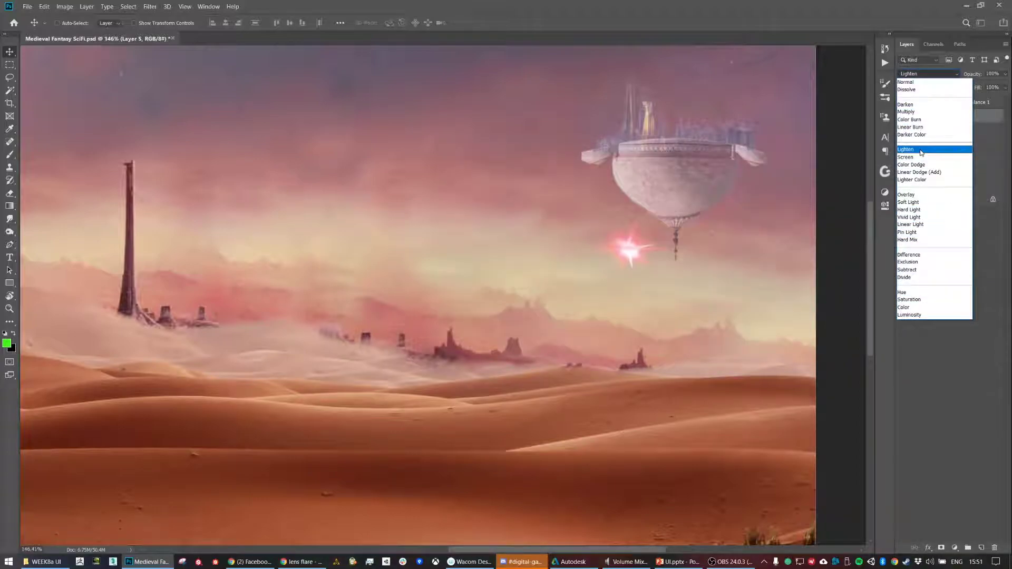
{"action": "left_click", "coordinate": [920, 161]}
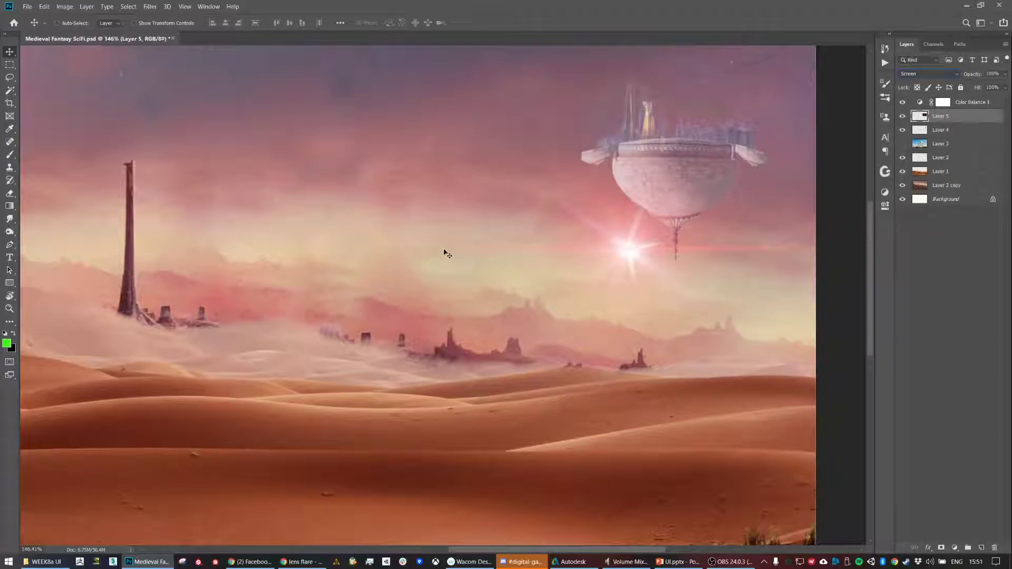
{"action": "key", "text": "e"}
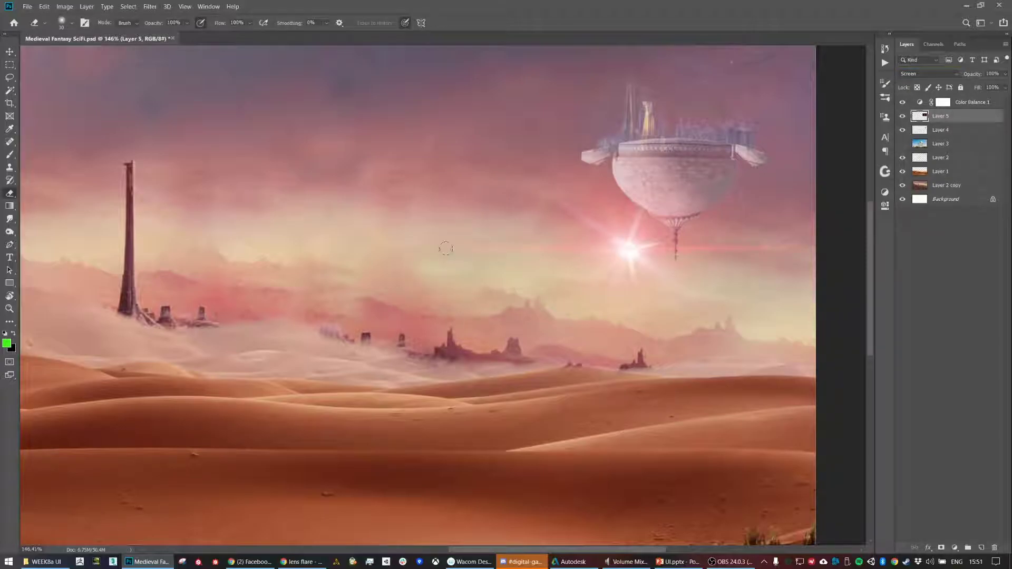
{"action": "key", "text": "v"}
{"action": "mouse_move", "coordinate": [637, 255]}
{"action": "left_mouse_down"}
{"action": "mouse_move", "coordinate": [669, 170]}
{"action": "mouse_move", "coordinate": [682, 264]}
{"action": "left_mouse_up"}
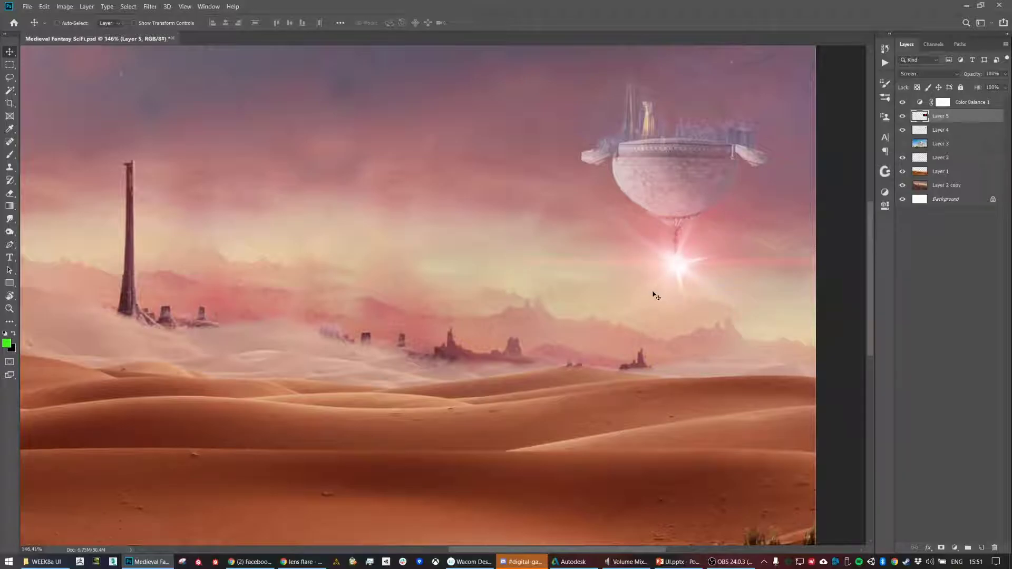
Turn Layer 4's visibility off and on to check what it contributes to the floating city
{"action": "scroll", "coordinate": [658, 300], "scroll_direction": "down", "scroll_amount": 1}
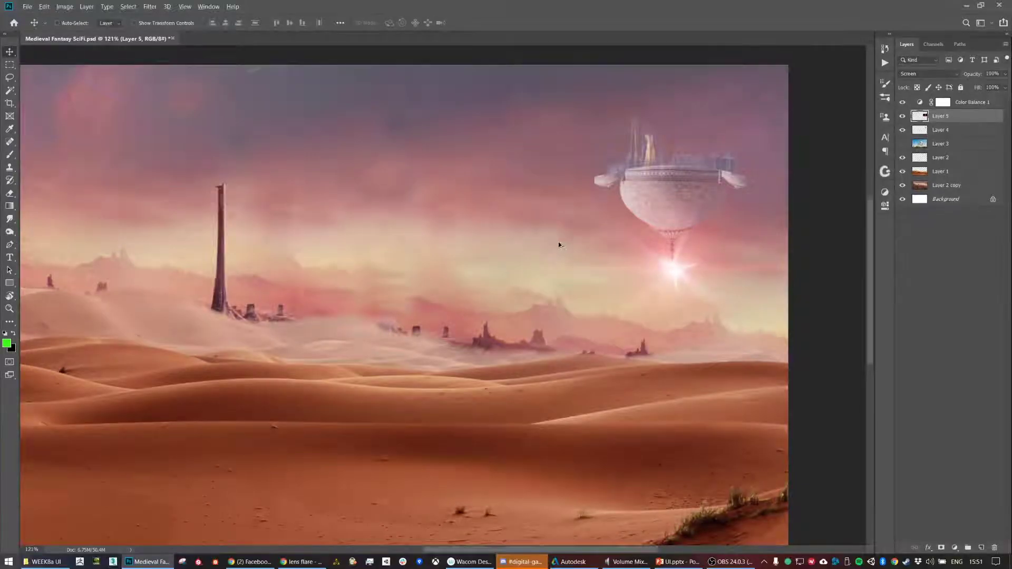
{"action": "scroll", "coordinate": [568, 252], "scroll_direction": "down", "scroll_amount": 4}
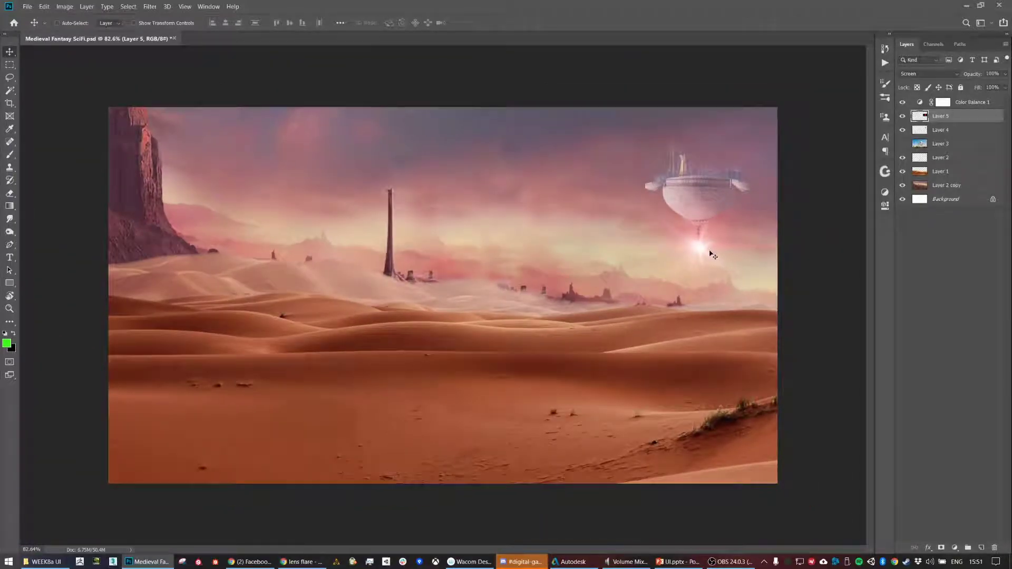
{"action": "left_click", "coordinate": [946, 130]}
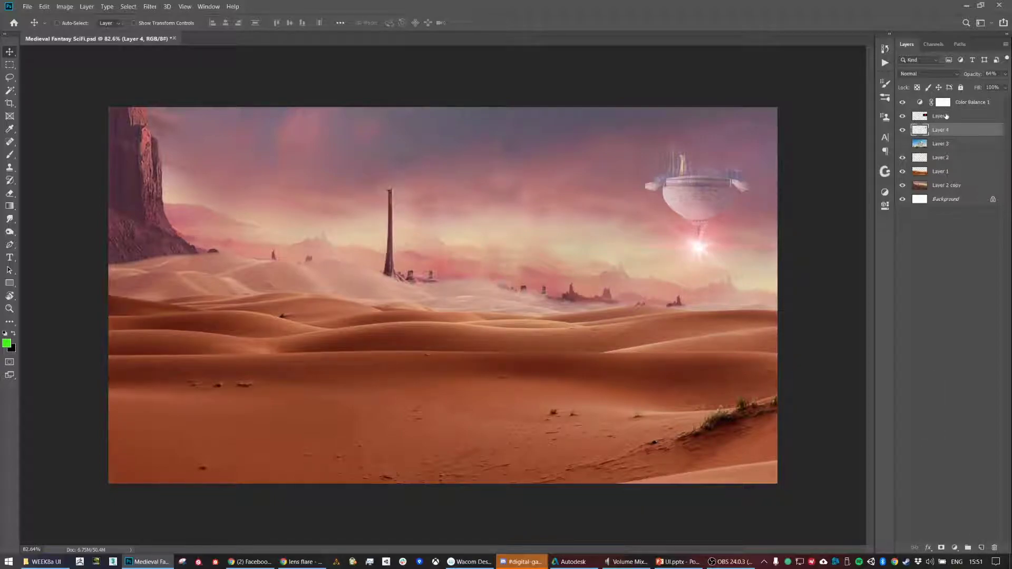
{"action": "left_click", "coordinate": [903, 131]}
{"action": "left_click", "coordinate": [902, 131]}
{"action": "left_click", "coordinate": [1006, 78]}
{"action": "left_click", "coordinate": [834, 230]}
Move Layer 5, Layer 4 and Layer 2 together so the whole floating city and its flare shift slightly left and up
{"action": "left_click", "coordinate": [940, 119]}
{"action": "left_click", "coordinate": [936, 130], "text": "ctrl"}
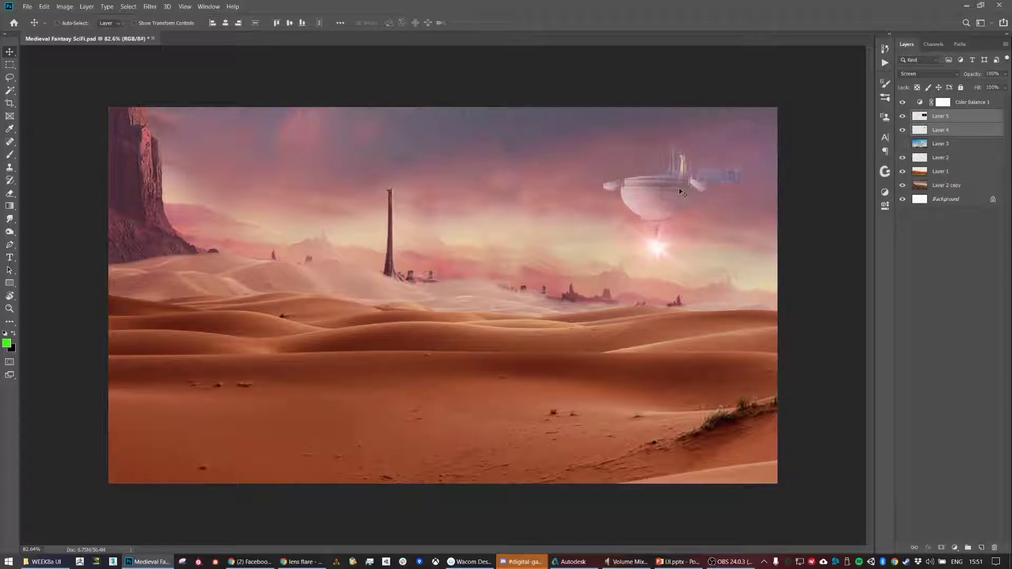
{"action": "left_click", "coordinate": [940, 158], "text": "ctrl"}
{"action": "left_click_drag", "start_coordinate": [686, 207], "coordinate": [665, 197]}
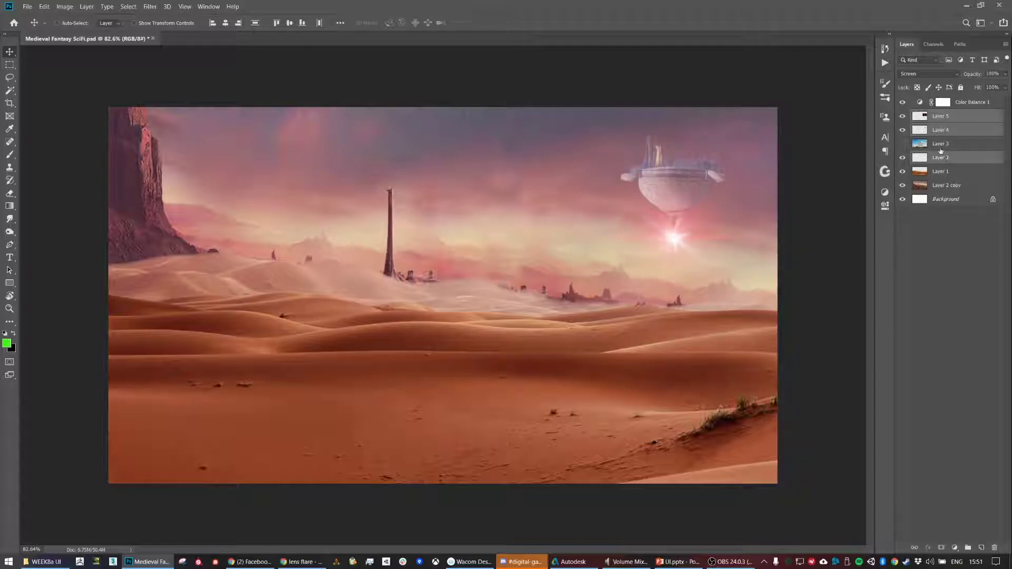
Group Layers 5, 4, 3 and 2 and rename the group City
{"action": "left_click", "coordinate": [943, 148], "text": "ctrl"}
{"action": "key", "text": "ctrl+g"}
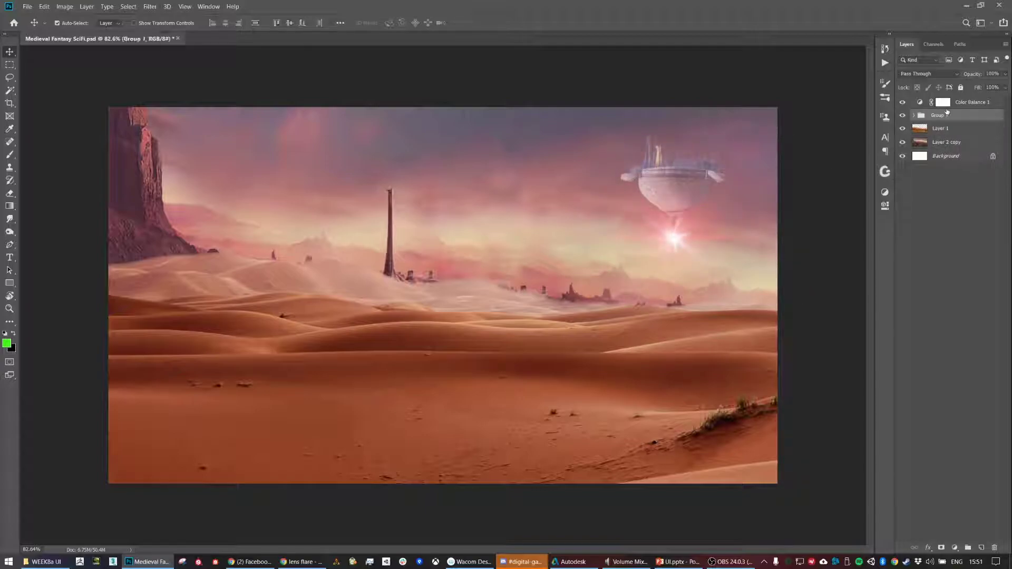
{"action": "double_click", "coordinate": [939, 116]}
{"action": "type", "text": "City"}
{"action": "key", "text": "Return"}
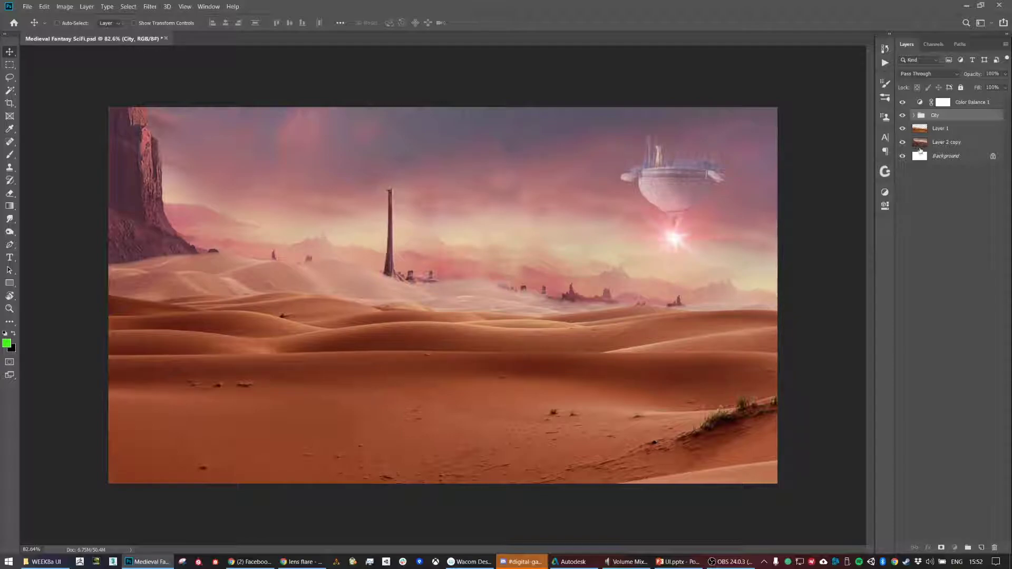
Lighten the background landscape on Layer 2 copy with a Hue/Saturation adjustment, setting Lightness to +31
{"action": "left_click", "coordinate": [920, 142]}
{"action": "key", "text": "i"}
{"action": "key", "text": "ctrl+u"}
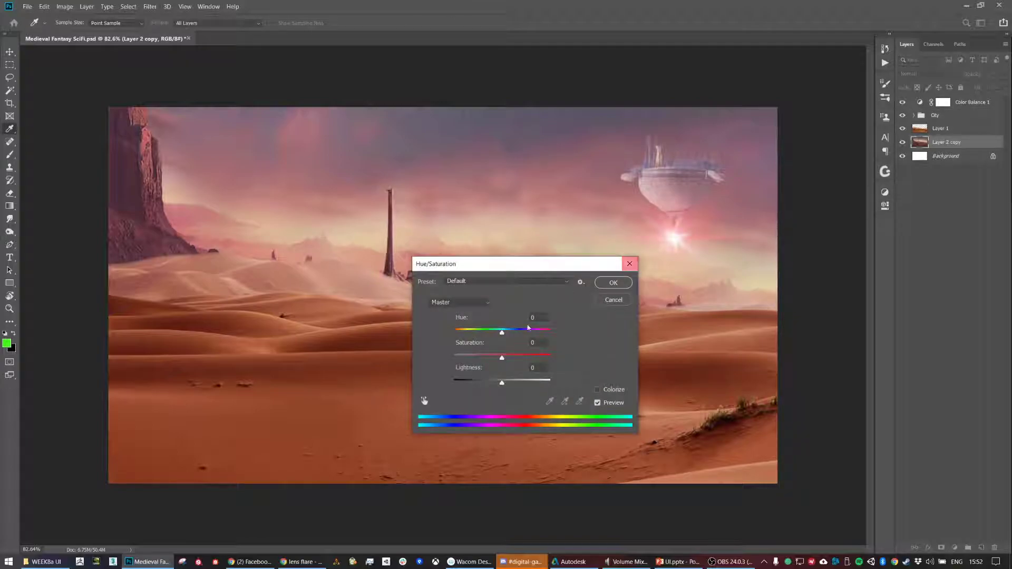
{"action": "left_click_drag", "start_coordinate": [507, 386], "coordinate": [517, 383]}
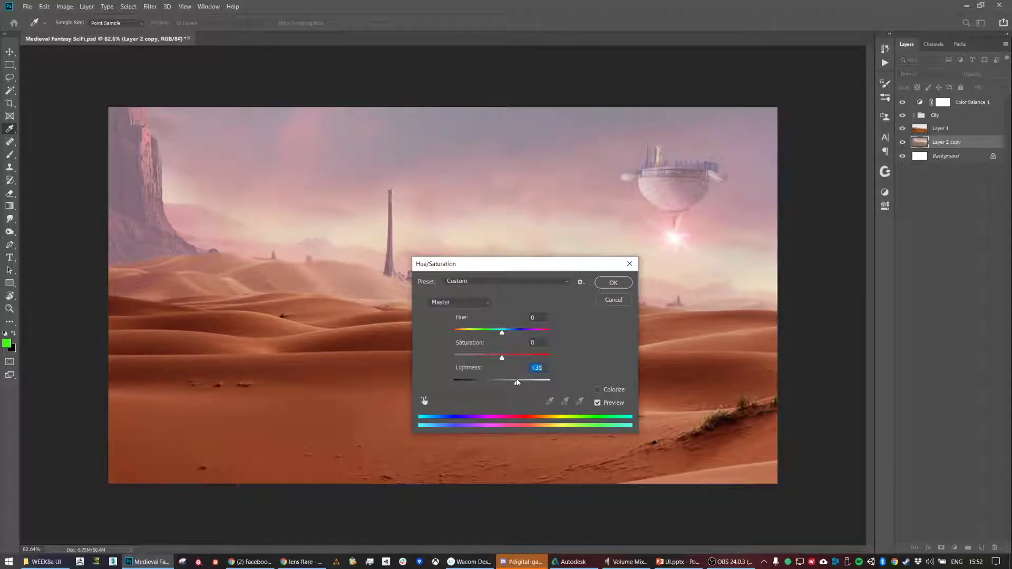
{"action": "left_click", "coordinate": [613, 283]}
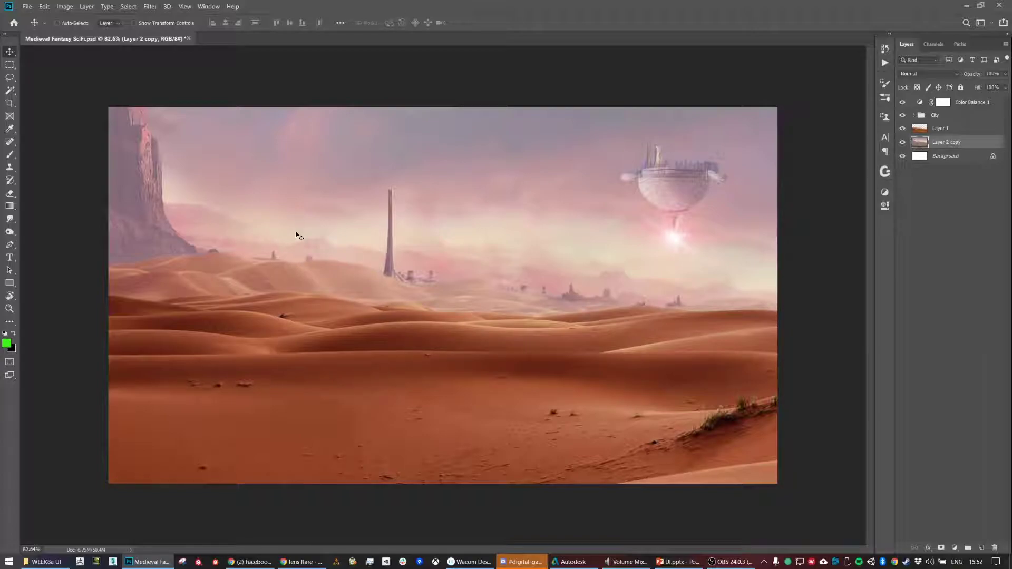
Switch to the browser and run a Google image search for "night concept art landscape"
{"action": "left_click", "coordinate": [301, 562]}
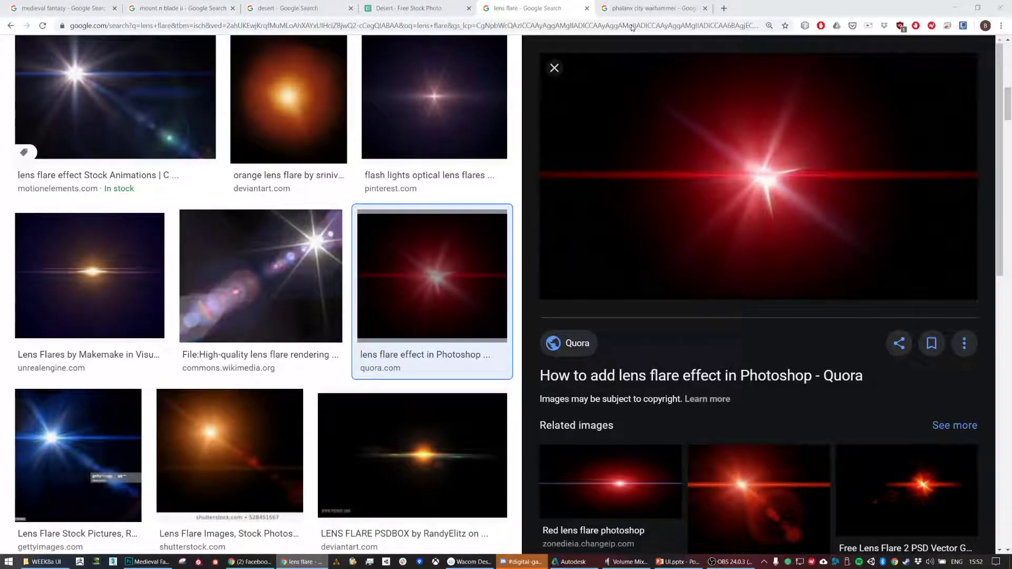
{"action": "left_click", "coordinate": [643, 8]}
{"action": "type", "text": "night concept art lan"}
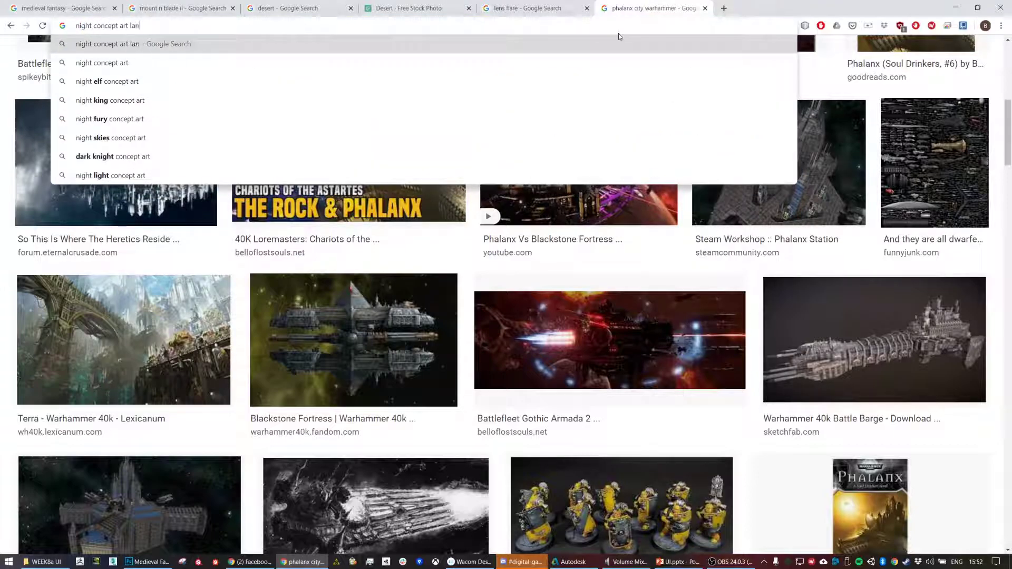
{"action": "type", "text": "dscxa"}
{"action": "key", "text": "BackSpace"}
{"action": "key", "text": "BackSpace"}
{"action": "type", "text": "ape"}
{"action": "key", "text": "Return"}
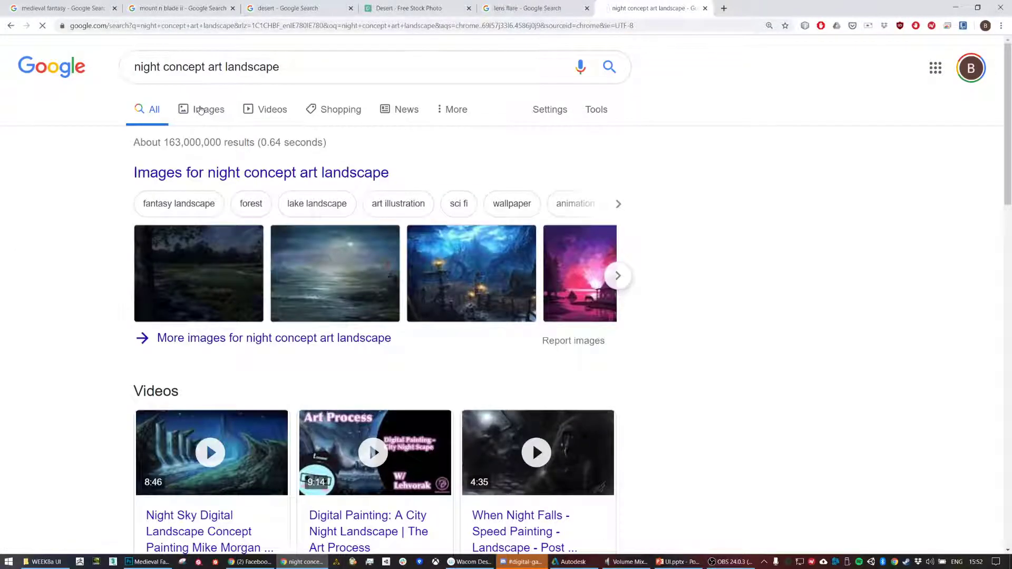
{"action": "left_click", "coordinate": [204, 108]}
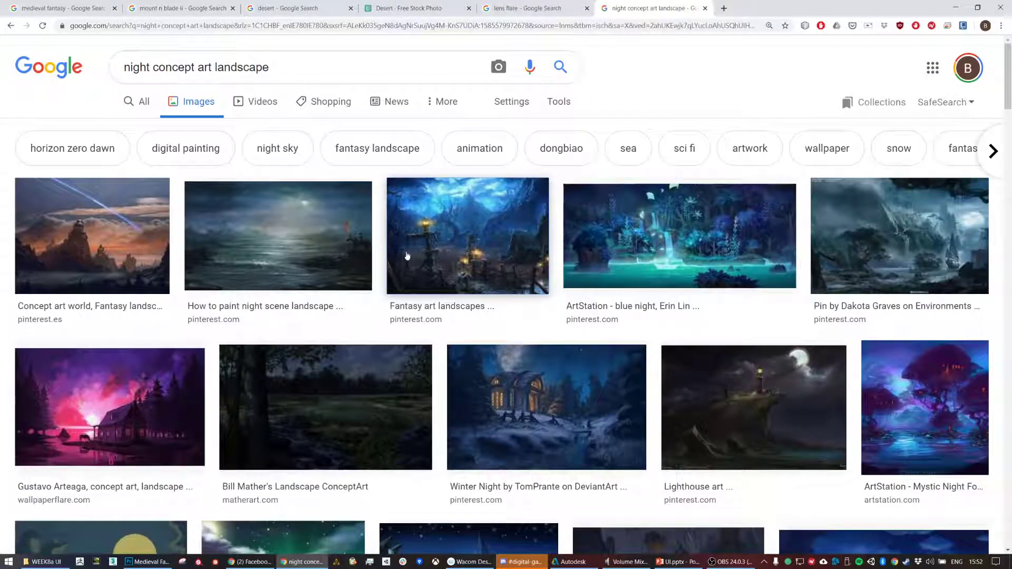
Examine how distance and light are treated in the moonlit water and comet-sky landscape paintings, and return to Photoshop
{"action": "scroll", "coordinate": [680, 275], "scroll_direction": "down", "scroll_amount": 1}
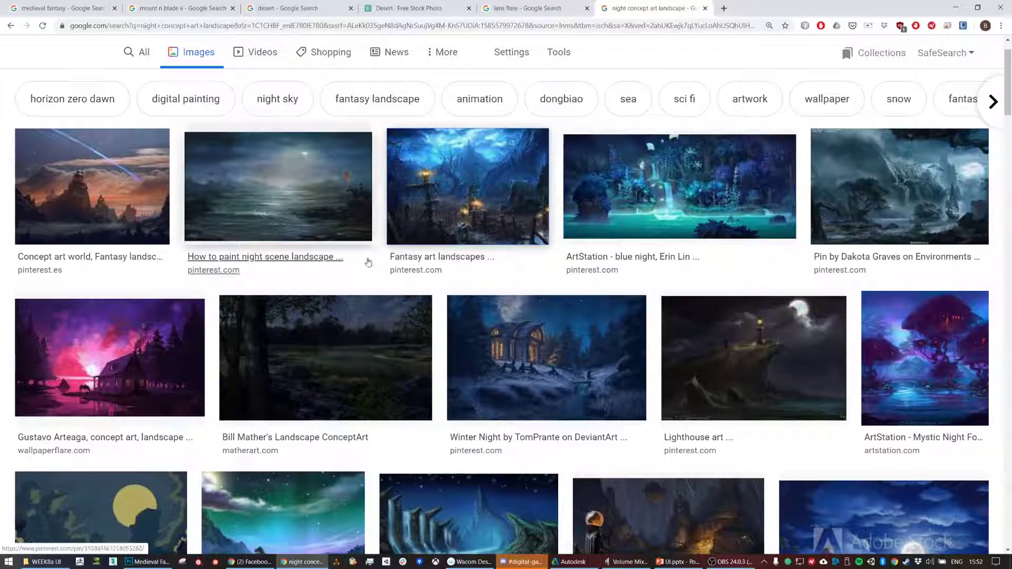
{"action": "left_click", "coordinate": [289, 205]}
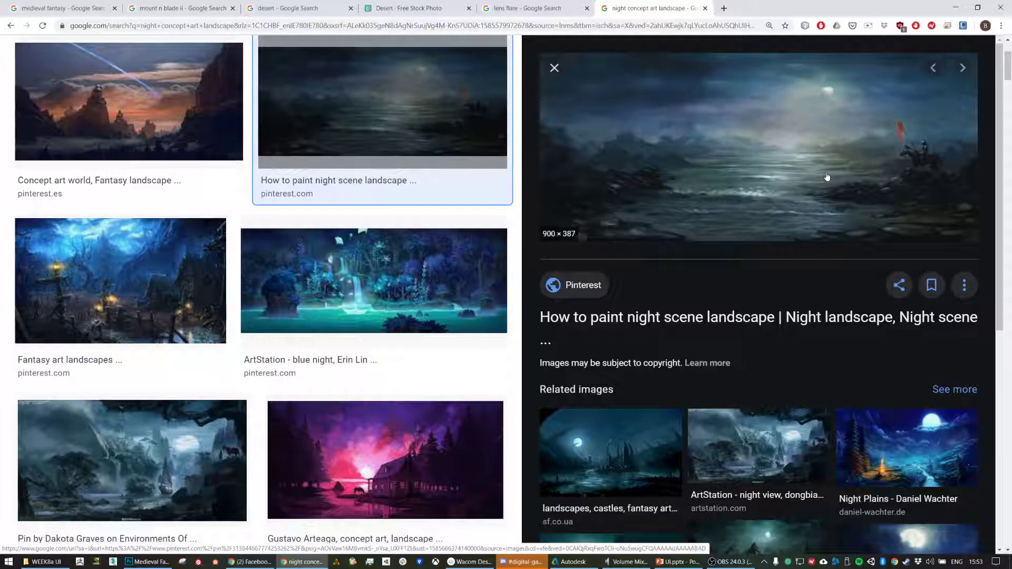
{"action": "left_click", "coordinate": [164, 113]}
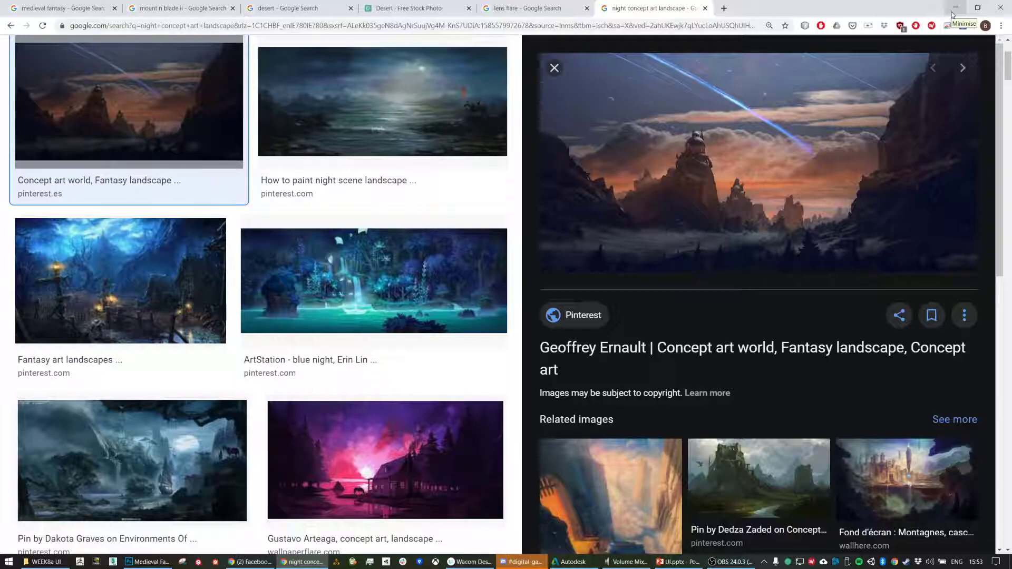
{"action": "scroll", "coordinate": [896, 58], "scroll_direction": "down", "scroll_amount": 5}
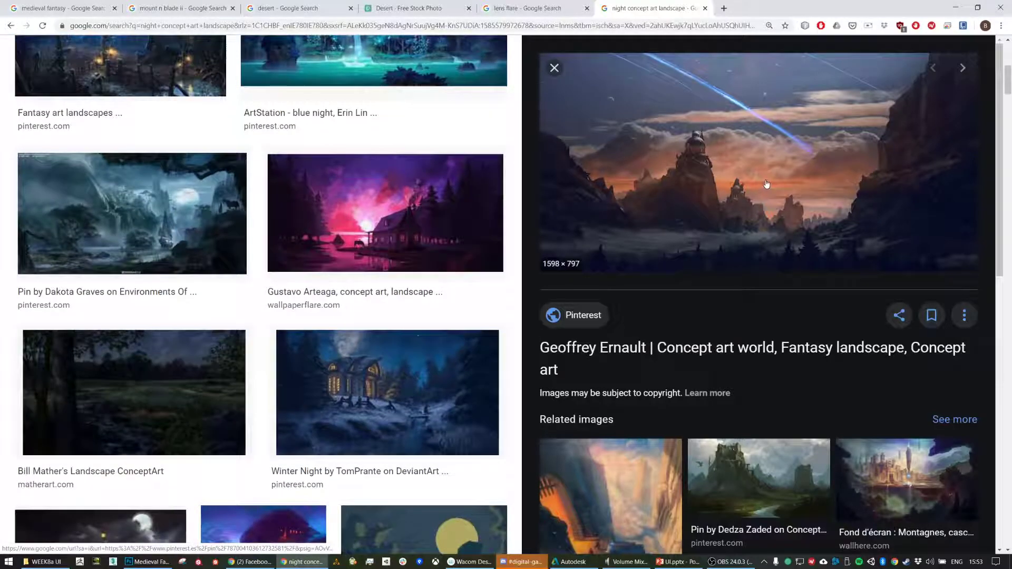
{"action": "left_click", "coordinate": [956, 8]}
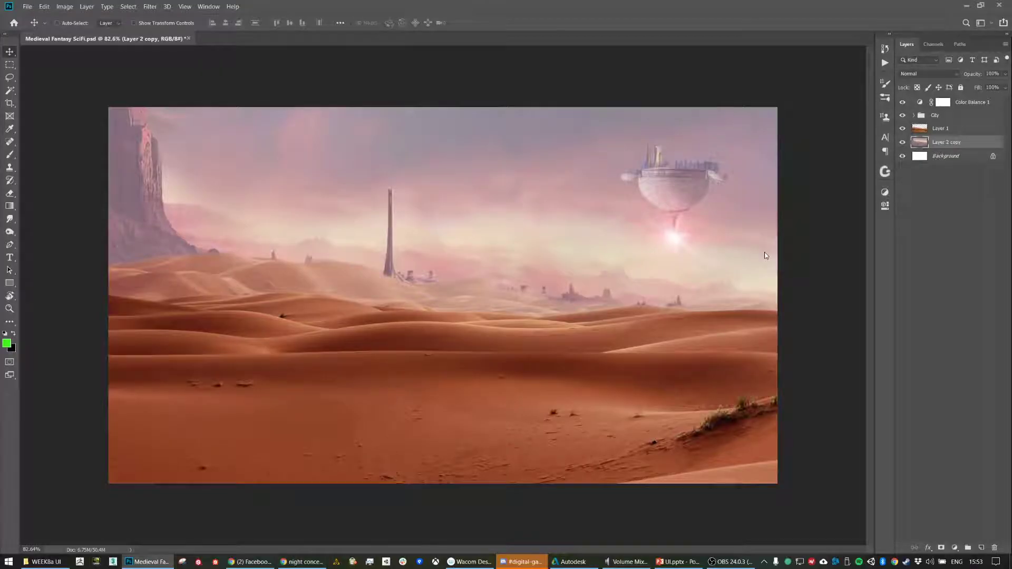
Undo and reapply the background's lightness change to compare both versions, and save the document
{"action": "key", "text": "ctrl+z"}
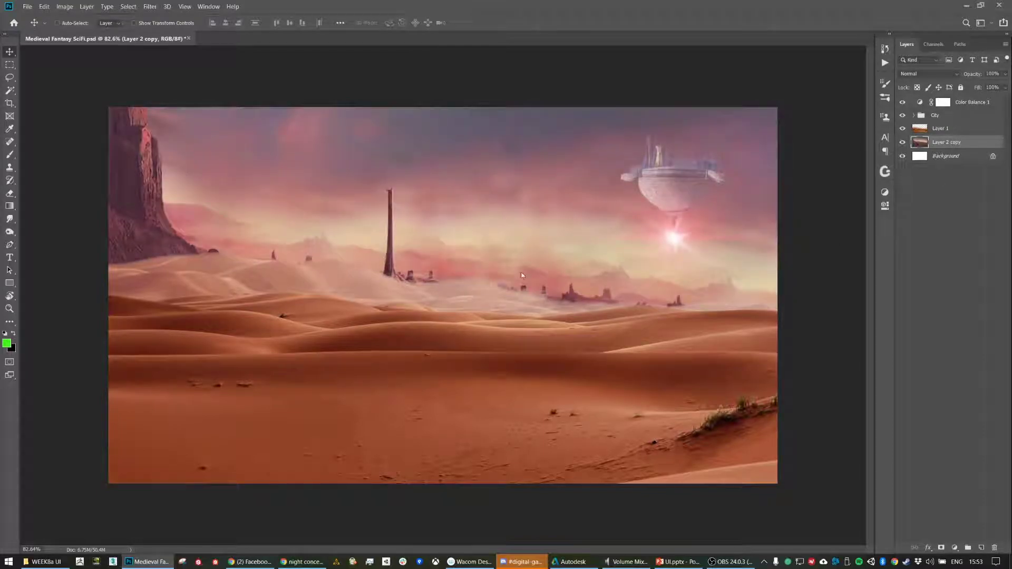
{"action": "key", "text": "ctrl+y"}
{"action": "key", "text": "ctrl+shift+z"}
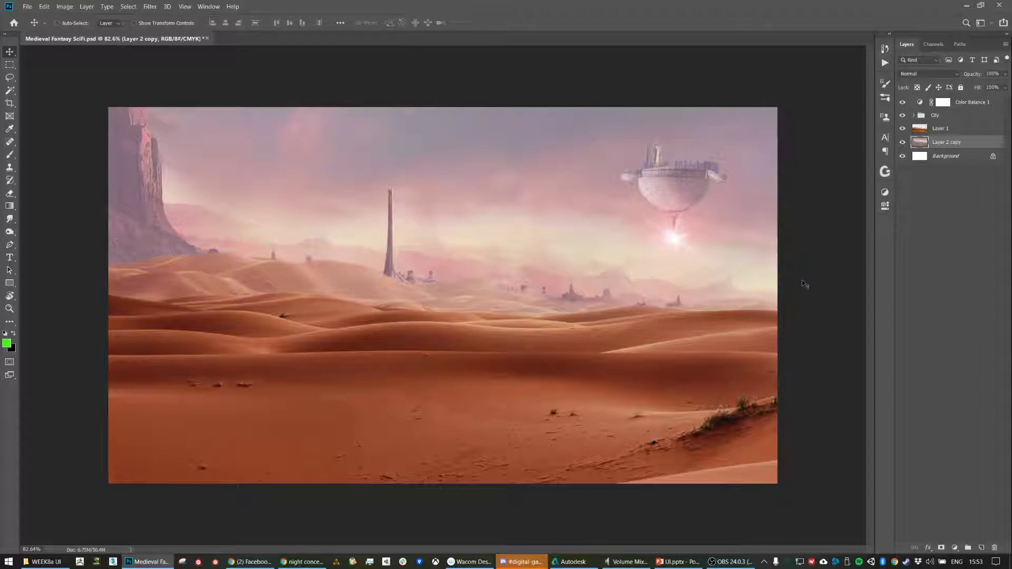
{"action": "key", "text": "ctrl+s"}
{"action": "scroll", "coordinate": [749, 195], "scroll_direction": "up", "scroll_amount": 2}
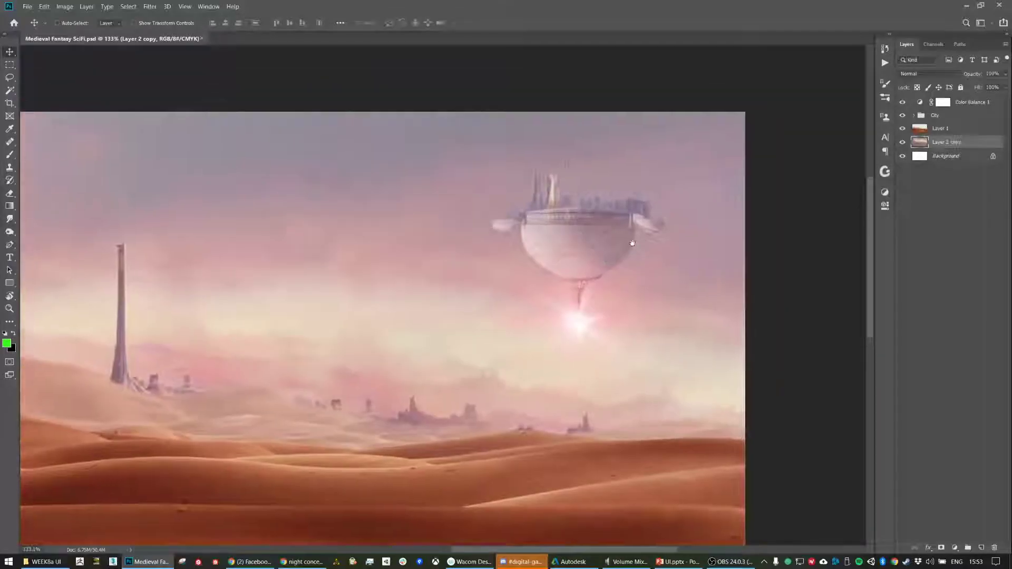
{"action": "scroll", "coordinate": [632, 252], "scroll_direction": "up", "scroll_amount": 2}
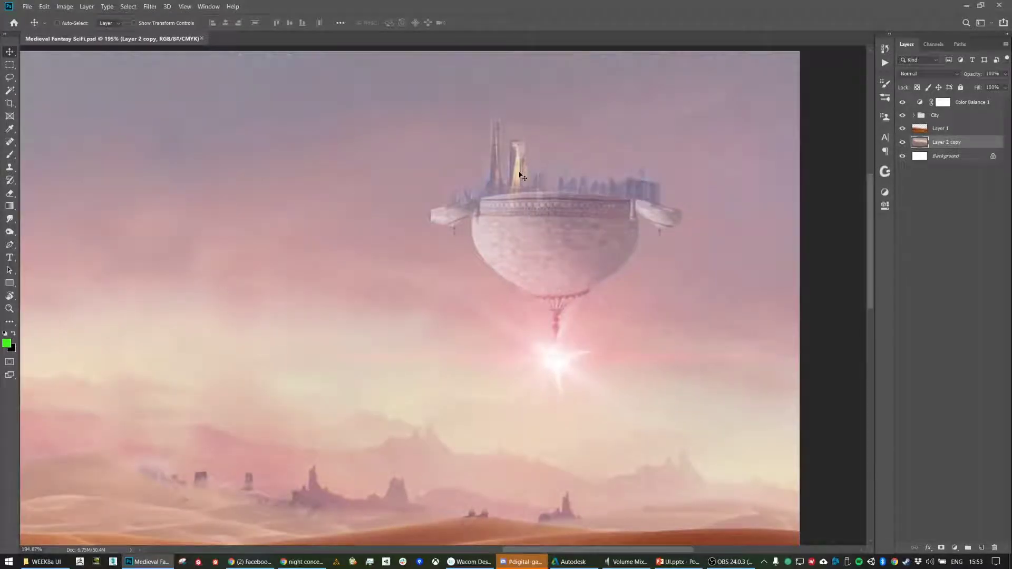
{"action": "scroll", "coordinate": [574, 227], "scroll_direction": "down", "scroll_amount": 1}
{"action": "left_click", "coordinate": [941, 115]}
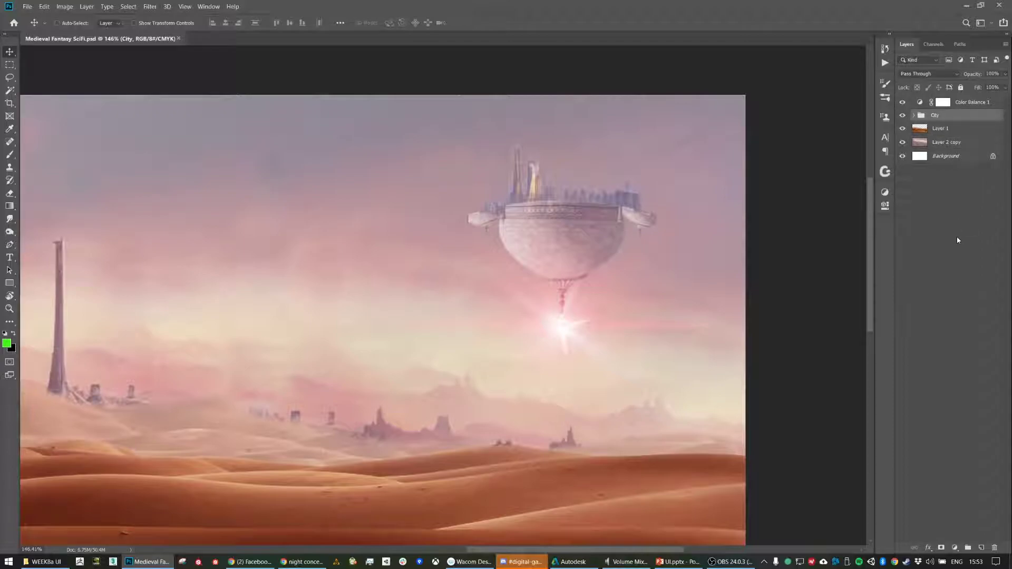
{"action": "key", "text": "ctrl+j"}
{"action": "left_click", "coordinate": [903, 127]}
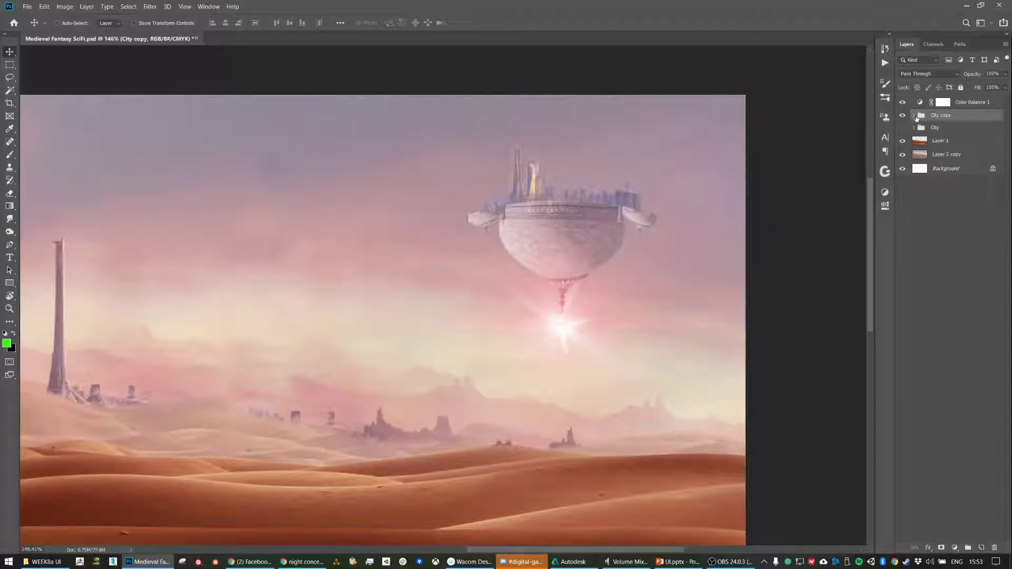
{"action": "key", "text": "Delete"}
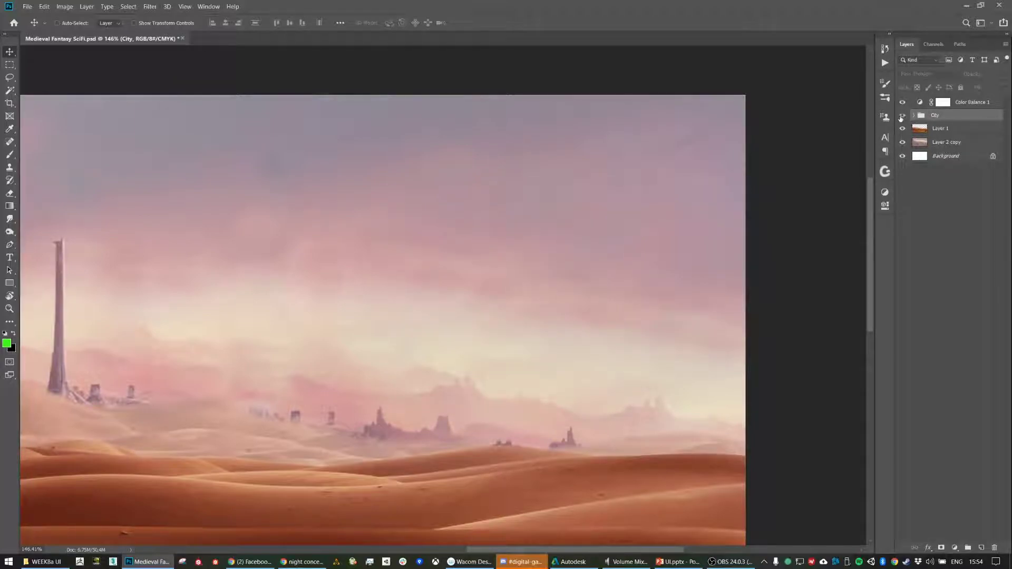
{"action": "left_click", "coordinate": [902, 115]}
Move the lens flare layer out of the City group and merge the group into a single layer
{"action": "left_click", "coordinate": [914, 115]}
{"action": "left_click_drag", "start_coordinate": [944, 133], "coordinate": [919, 109]}
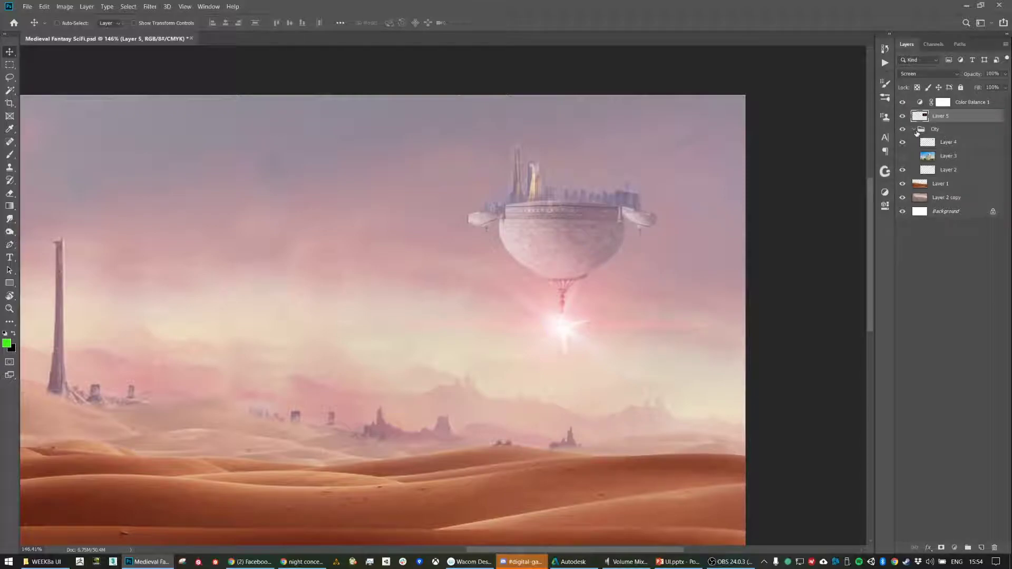
{"action": "left_click", "coordinate": [915, 129]}
{"action": "left_click", "coordinate": [946, 131]}
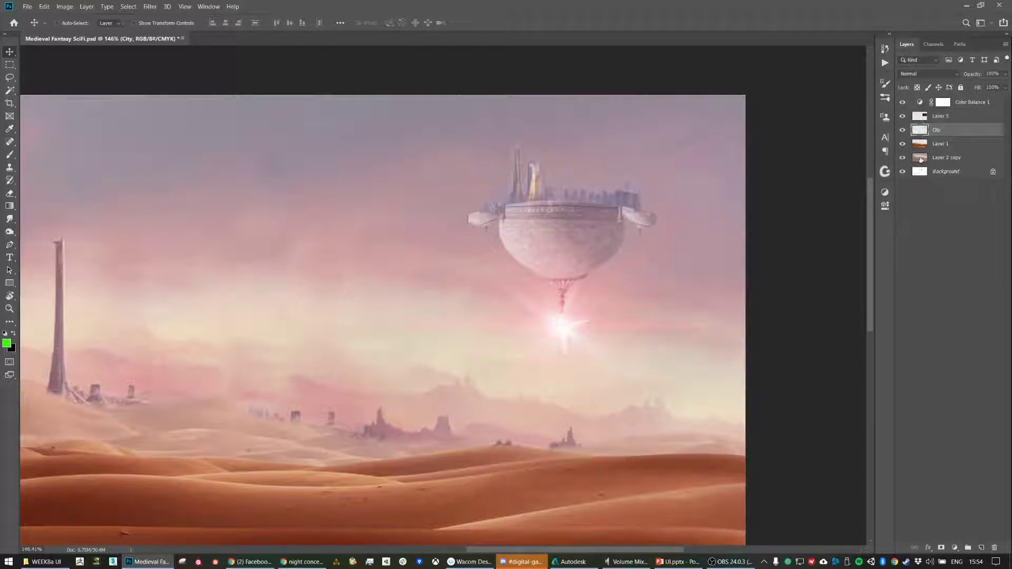
{"action": "scroll", "coordinate": [632, 271], "scroll_direction": "up", "scroll_amount": 2}
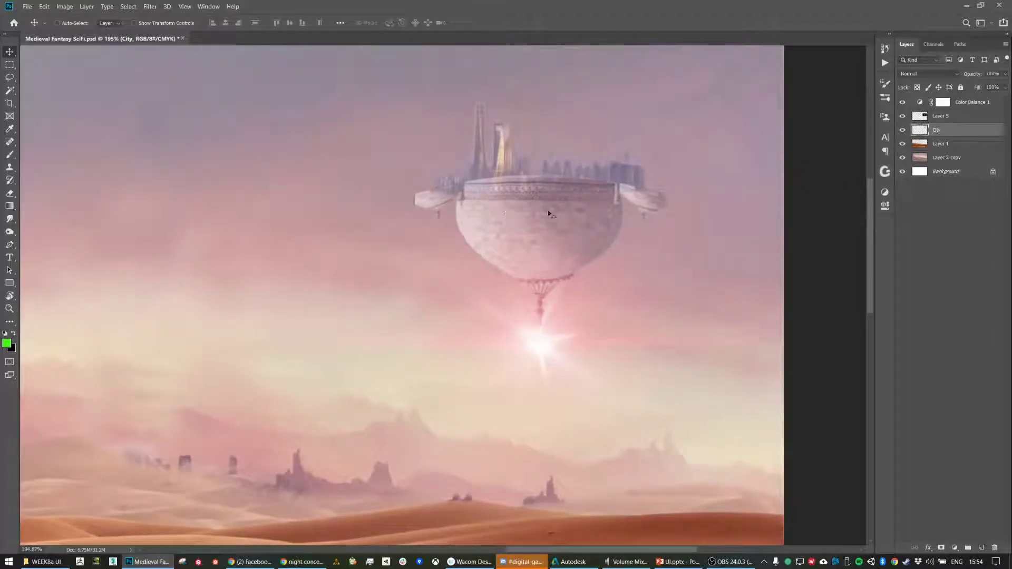
Soften the City layer with a Gaussian Blur of 0.7 pixels
{"action": "left_click", "coordinate": [150, 6]}
{"action": "mouse_move", "coordinate": [222, 112]}
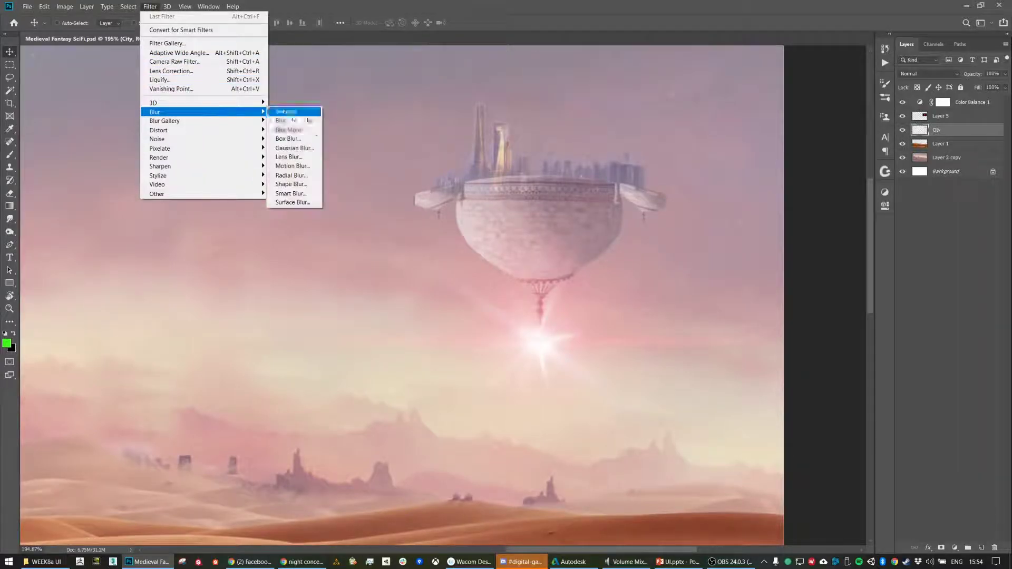
{"action": "left_click", "coordinate": [294, 148]}
{"action": "left_click_drag", "start_coordinate": [605, 306], "coordinate": [596, 306]}
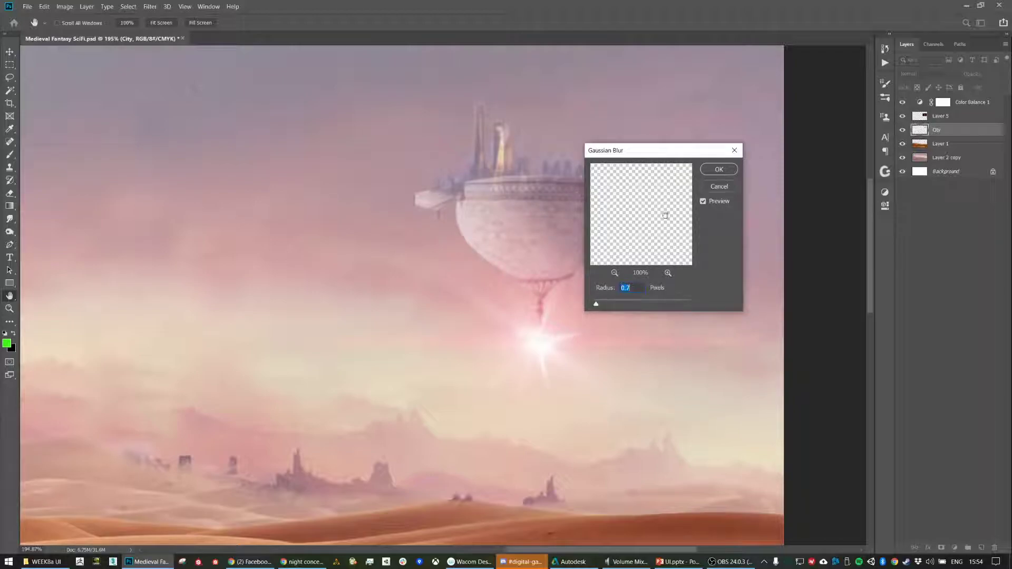
{"action": "left_click", "coordinate": [719, 169]}
{"action": "key", "text": "v"}
{"action": "scroll", "coordinate": [606, 311], "scroll_direction": "down", "scroll_amount": 5}
Lower the City layer's opacity to 66% to fade the floating city into the sky
{"action": "key", "text": "ctrl"}
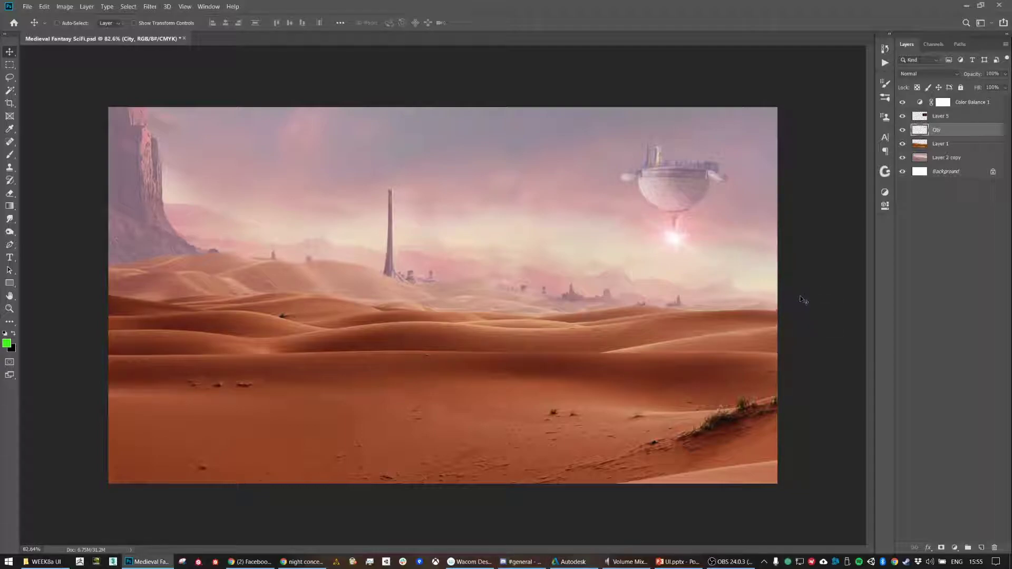
{"action": "left_click", "coordinate": [1005, 87]}
{"action": "left_click_drag", "start_coordinate": [993, 89], "coordinate": [989, 85]}
{"action": "scroll", "coordinate": [816, 237], "scroll_direction": "down", "scroll_amount": 3}
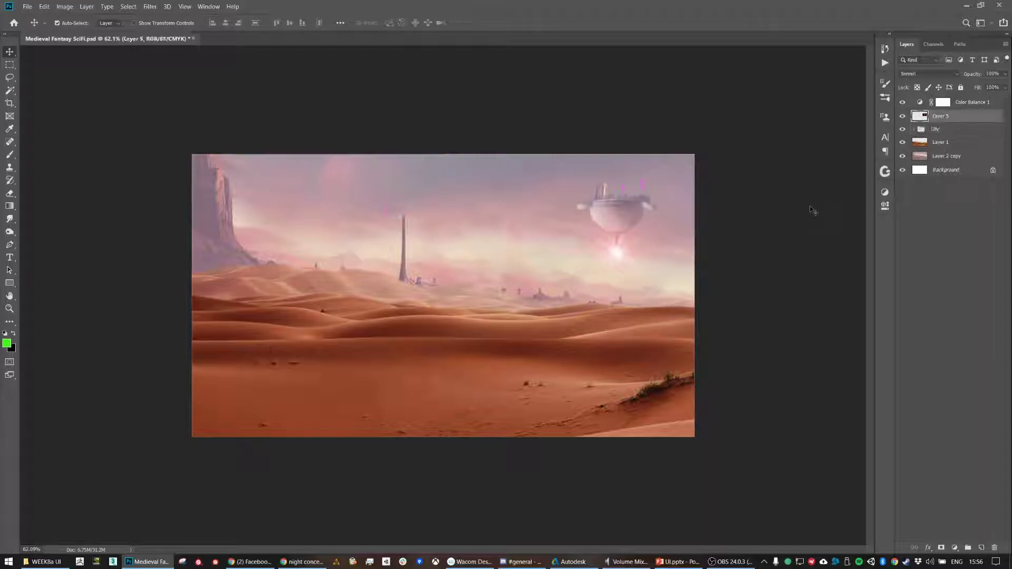
Undo and reapply the floating city's recent edits to compare both versions, and save the document
{"action": "key", "text": "ctrl+z"}
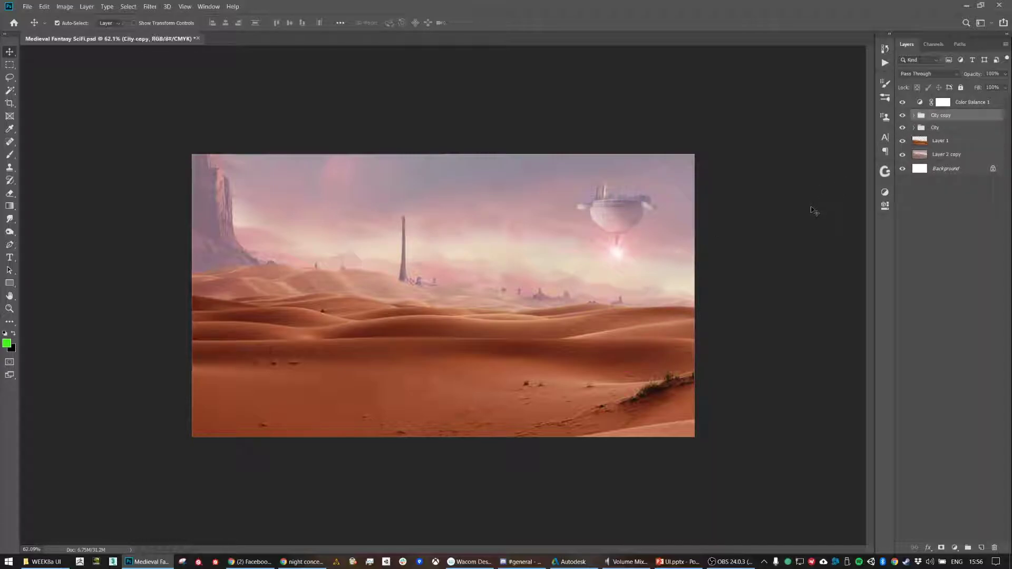
{"action": "key", "text": "ctrl+z"}
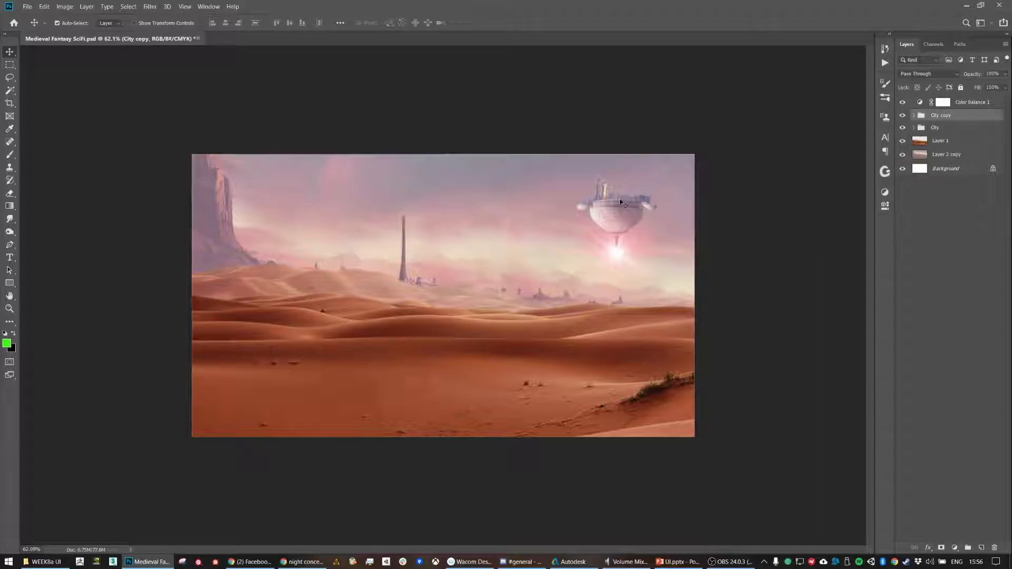
{"action": "key", "text": "ctrl+shift+z"}
{"action": "key", "text": "ctrl+shift+z"}
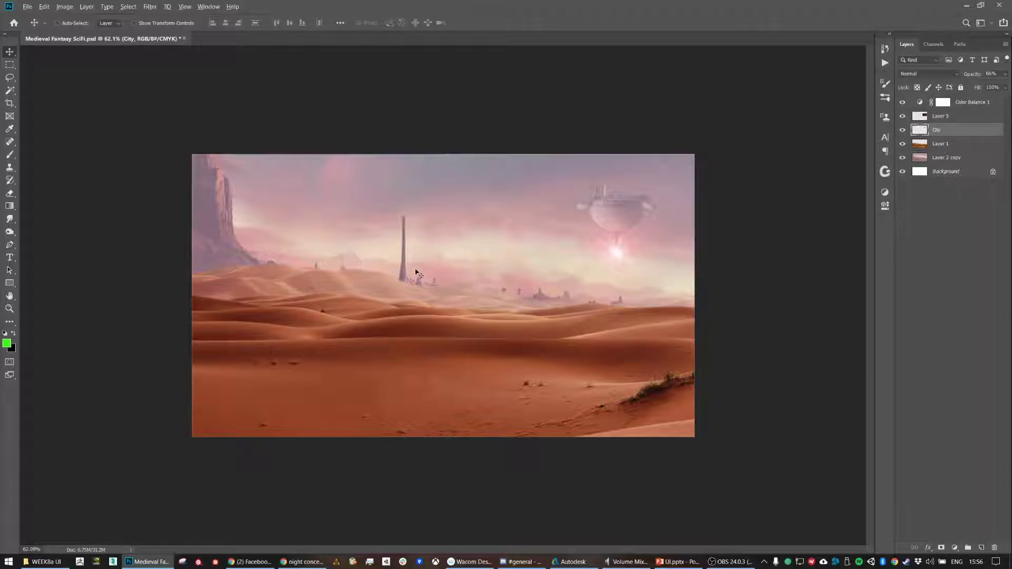
{"action": "scroll", "coordinate": [430, 273], "scroll_direction": "up", "scroll_amount": 2}
{"action": "key", "text": "ctrl+s"}
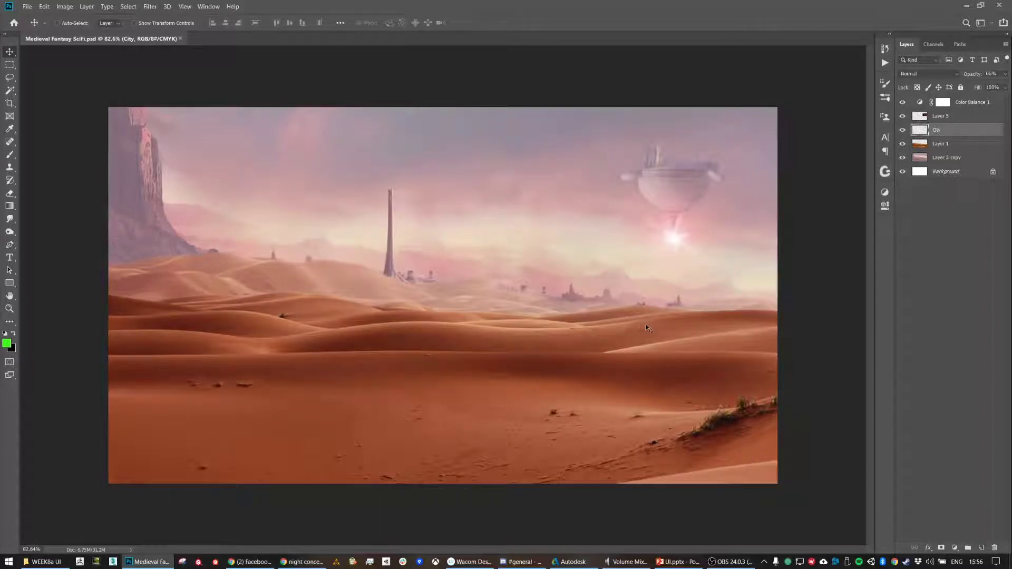
Switch to the browser and run a Google image search for "lightsaber texture"
{"action": "scroll", "coordinate": [643, 324], "scroll_direction": "up", "scroll_amount": 4}
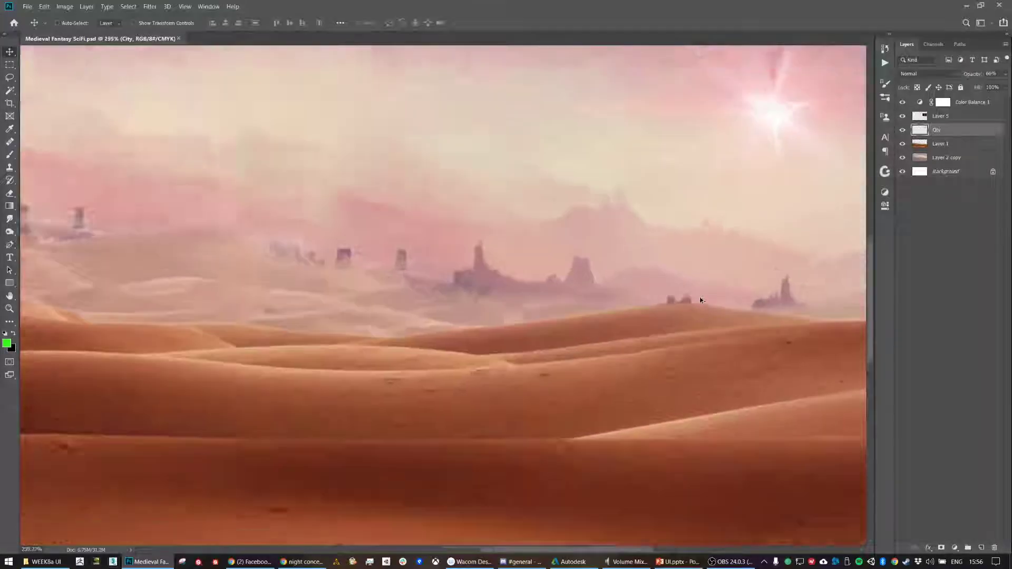
{"action": "scroll", "coordinate": [697, 303], "scroll_direction": "up", "scroll_amount": 1}
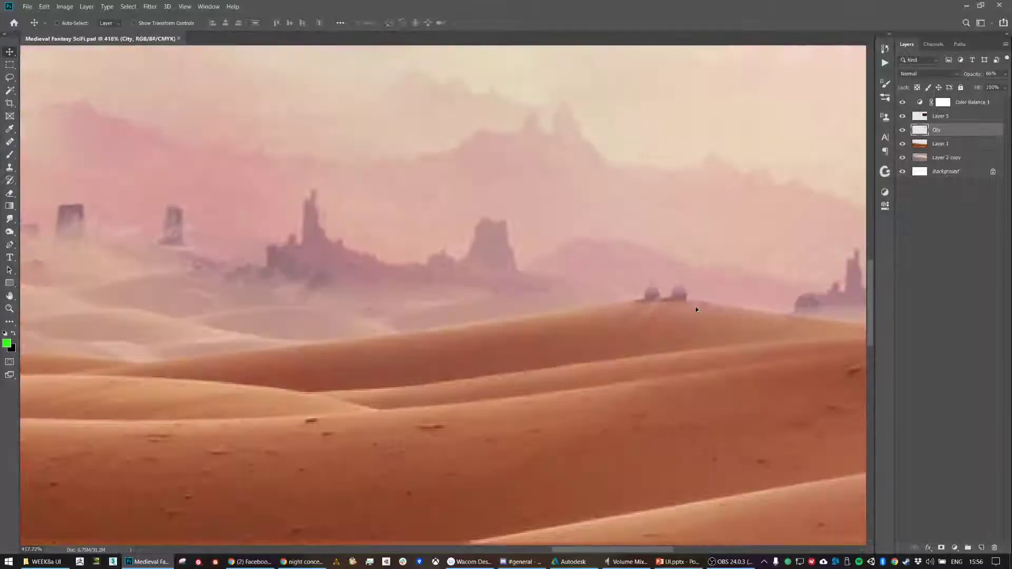
{"action": "left_click", "coordinate": [287, 562]}
{"action": "scroll", "coordinate": [426, 152], "scroll_direction": "up", "scroll_amount": 6}
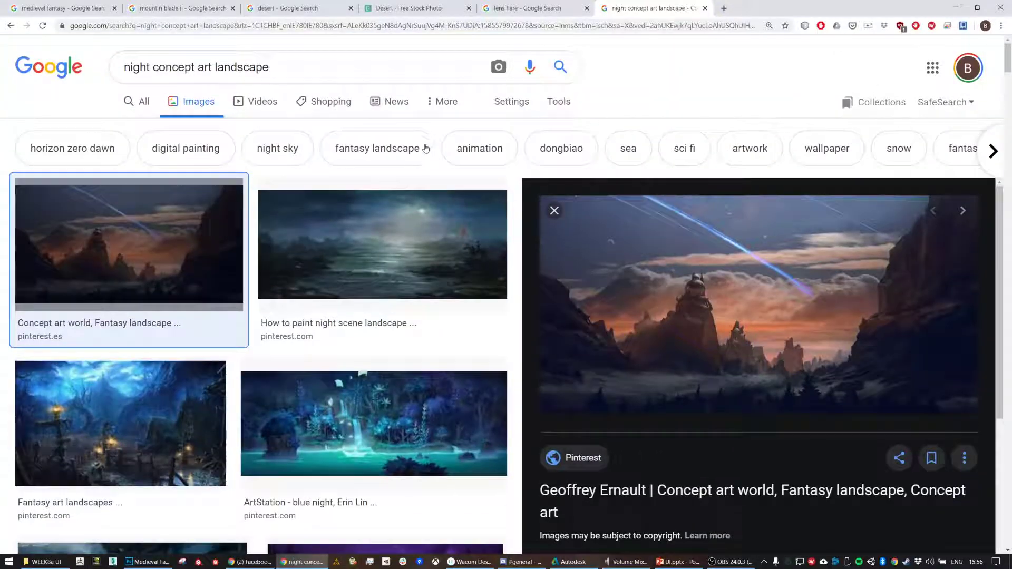
{"action": "triple_click", "coordinate": [248, 67]}
{"action": "type", "text": "lightsaber texture"}
{"action": "key", "text": "Return"}
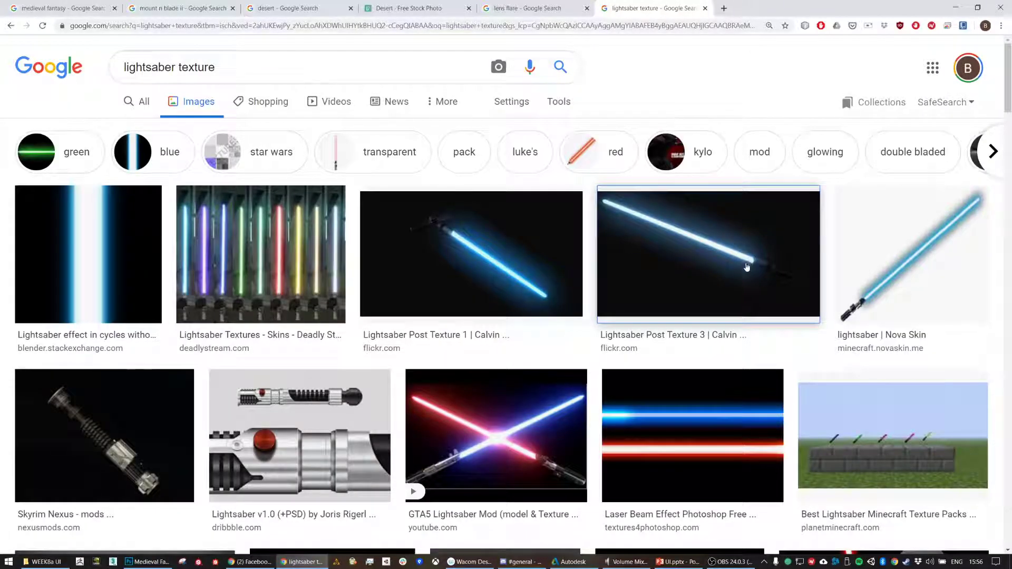
Copy the "Lightsaber Post Texture 1" image and paste it as a new layer into the Photoshop document
{"action": "left_click", "coordinate": [524, 276]}
{"action": "right_click", "coordinate": [847, 145]}
{"action": "left_click", "coordinate": [898, 245]}
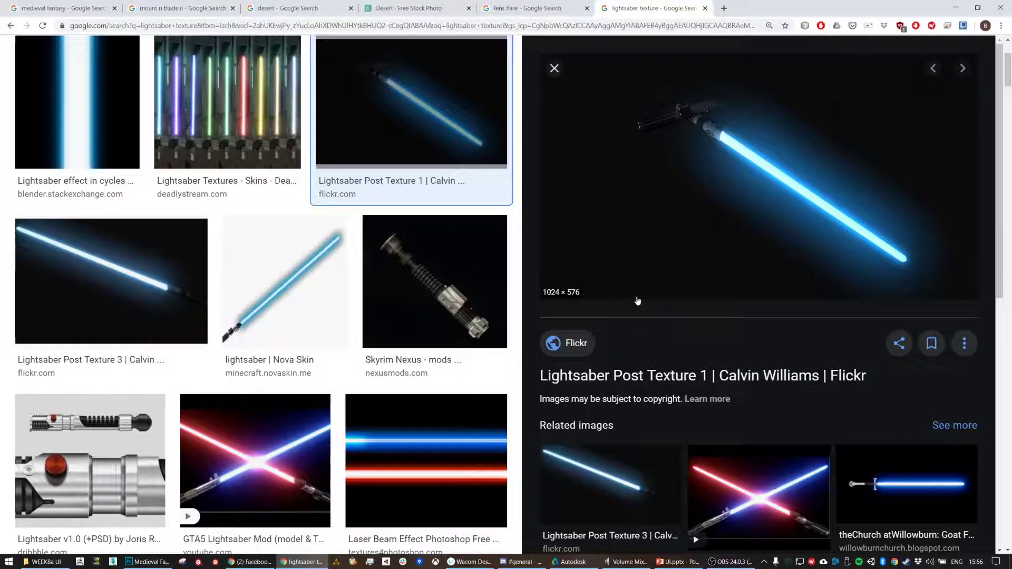
{"action": "key", "text": "alt+Tab"}
{"action": "key", "text": "ctrl+v"}
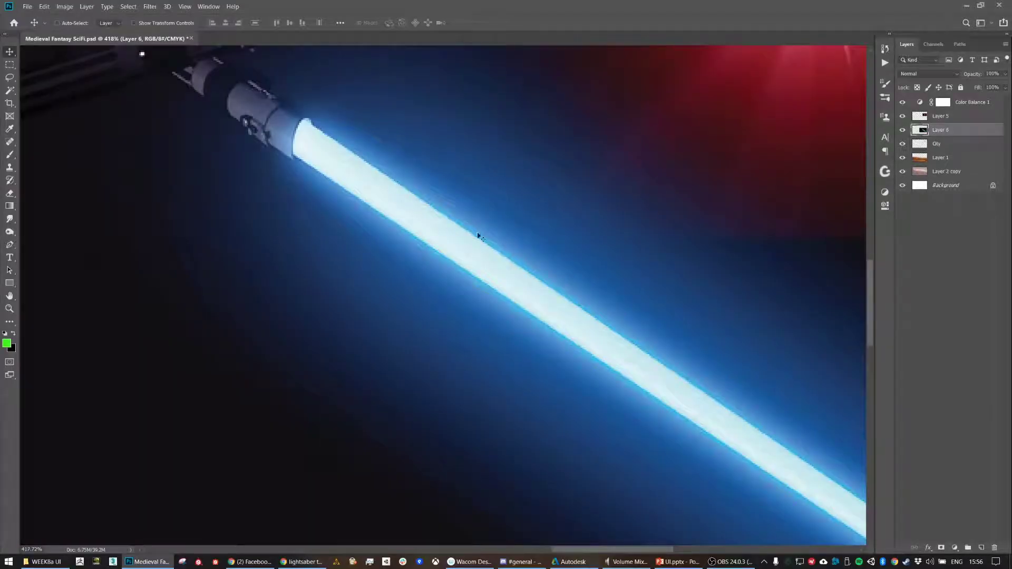
{"action": "scroll", "coordinate": [490, 302], "scroll_direction": "down", "scroll_amount": 8}
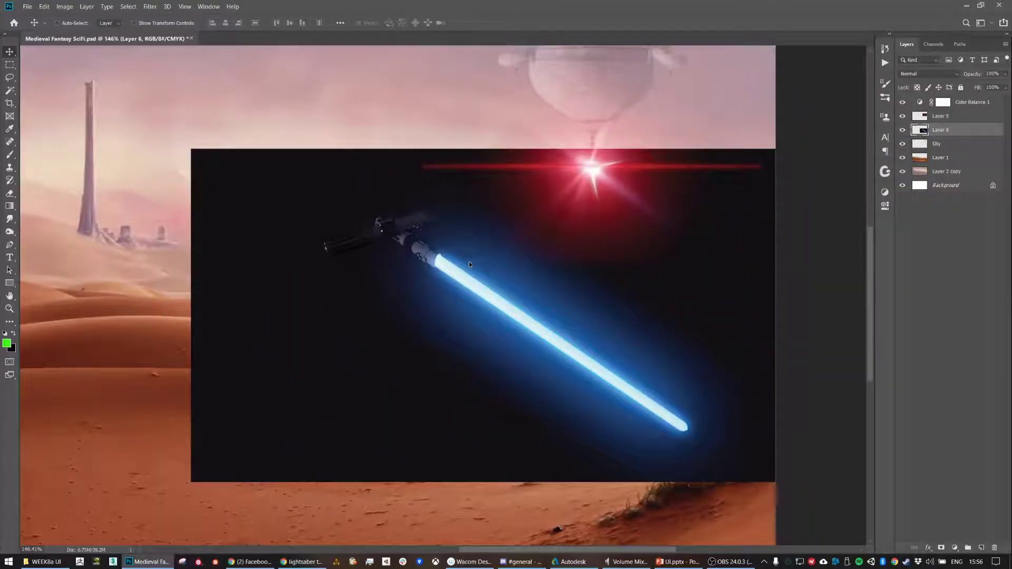
Erase the lightsaber's hilt with a large soft eraser, leaving only the glowing blue blade
{"action": "key", "text": "e"}
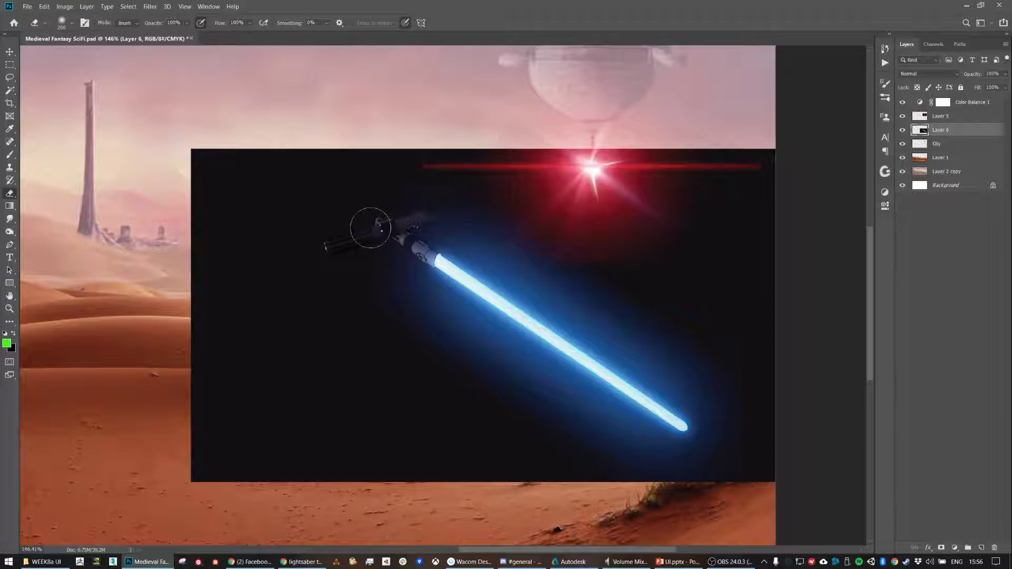
{"action": "key", "text": "bracketright"}
{"action": "key", "text": "bracketright"}
{"action": "key", "text": "bracketright"}
{"action": "key", "text": "bracketright"}
{"action": "key", "text": "bracketright"}
{"action": "key", "text": "bracketright"}
{"action": "key", "text": "bracketright"}
{"action": "key", "text": "bracketright"}
{"action": "key", "text": "bracketright"}
{"action": "key", "text": "bracketright"}
{"action": "key", "text": "bracketright"}
{"action": "left_click", "coordinate": [358, 229]}
{"action": "mouse_move", "coordinate": [358, 228]}
{"action": "left_mouse_down"}
{"action": "mouse_move", "coordinate": [350, 192]}
{"action": "mouse_move", "coordinate": [401, 211]}
{"action": "left_mouse_up"}
{"action": "key", "text": "bracketleft"}
{"action": "key", "text": "bracketleft"}
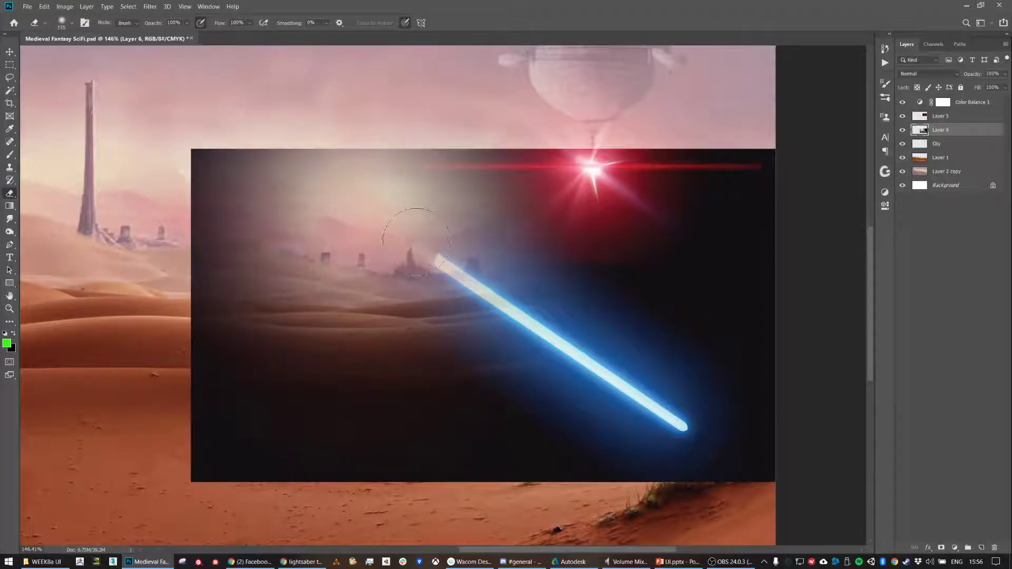
Set the lightsaber layer's blending mode to Screen to drop out its black background
{"action": "key", "text": "bracketright"}
{"action": "key", "text": "bracketright"}
{"action": "key", "text": "bracketright"}
{"action": "key", "text": "bracketright"}
{"action": "key", "text": "bracketright"}
{"action": "key", "text": "bracketright"}
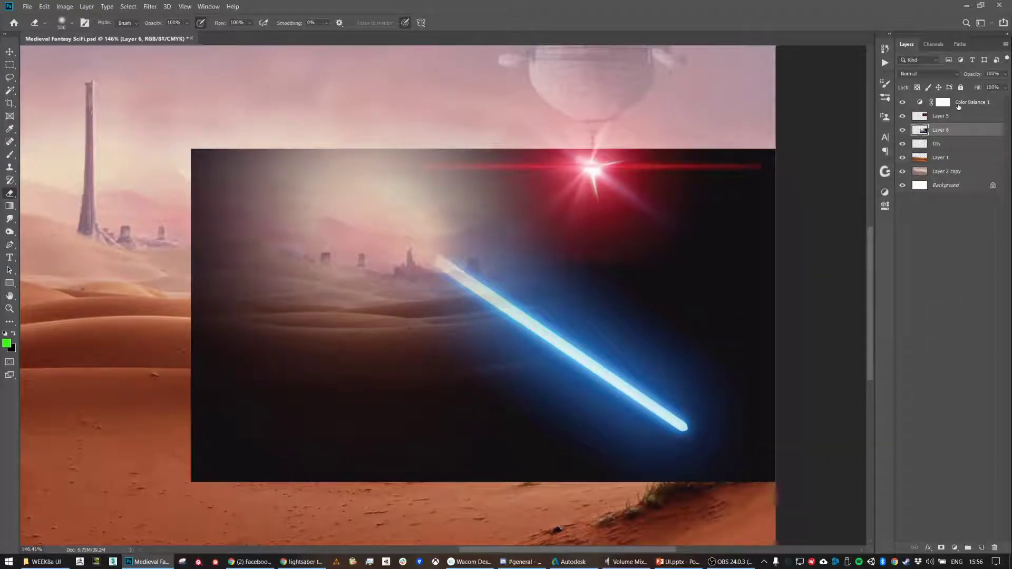
{"action": "left_click", "coordinate": [951, 76]}
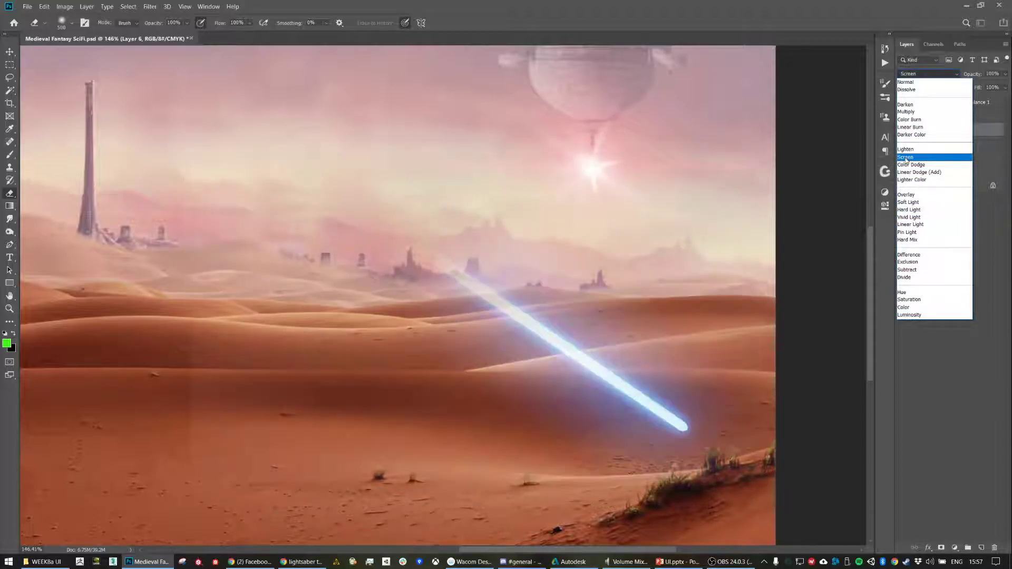
{"action": "left_click", "coordinate": [906, 157]}
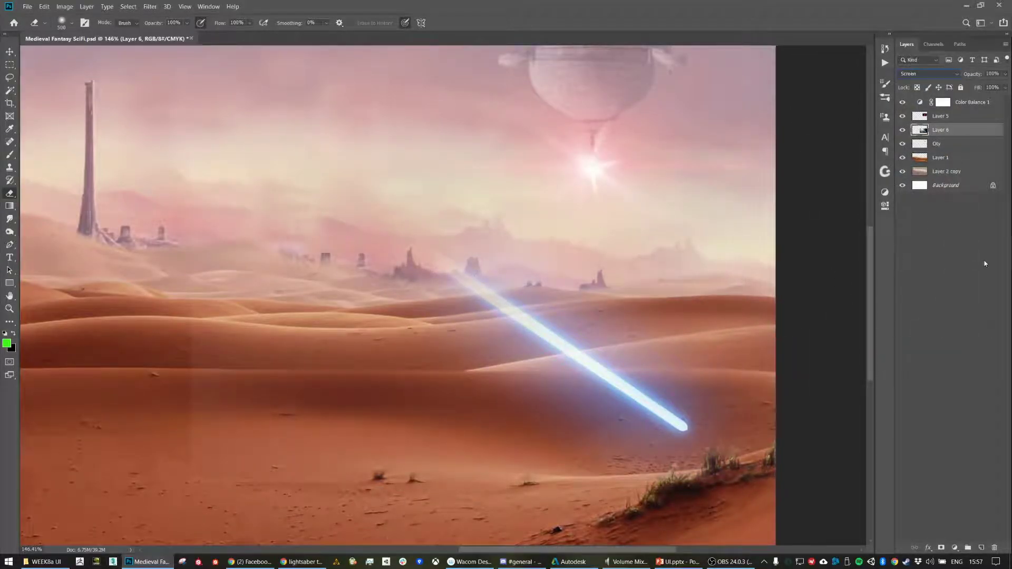
{"action": "left_click", "coordinate": [952, 301]}
{"action": "key", "text": "v"}
{"action": "key", "text": "alt+v"}
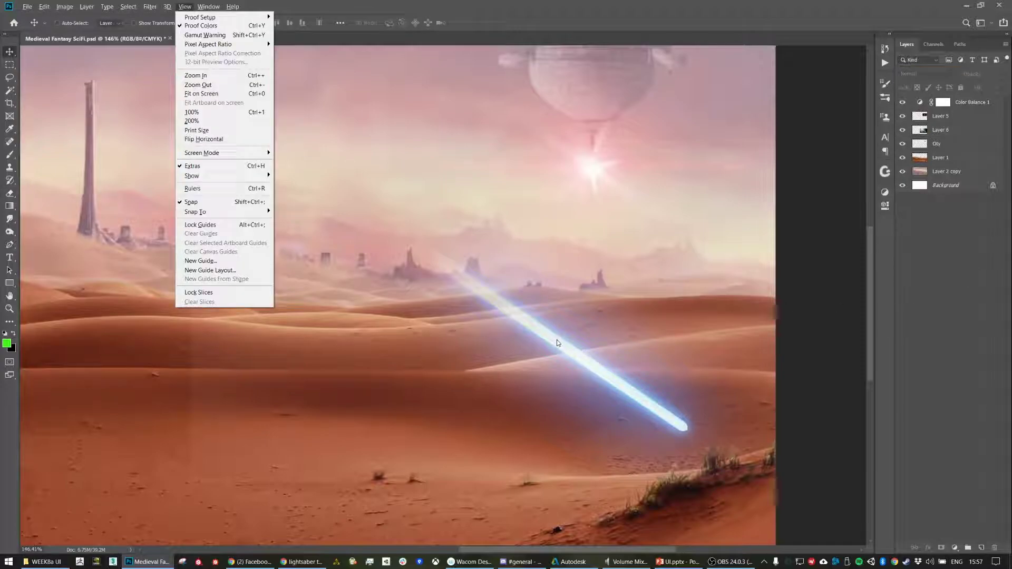
{"action": "left_click", "coordinate": [558, 343]}
{"action": "left_click", "coordinate": [521, 212]}
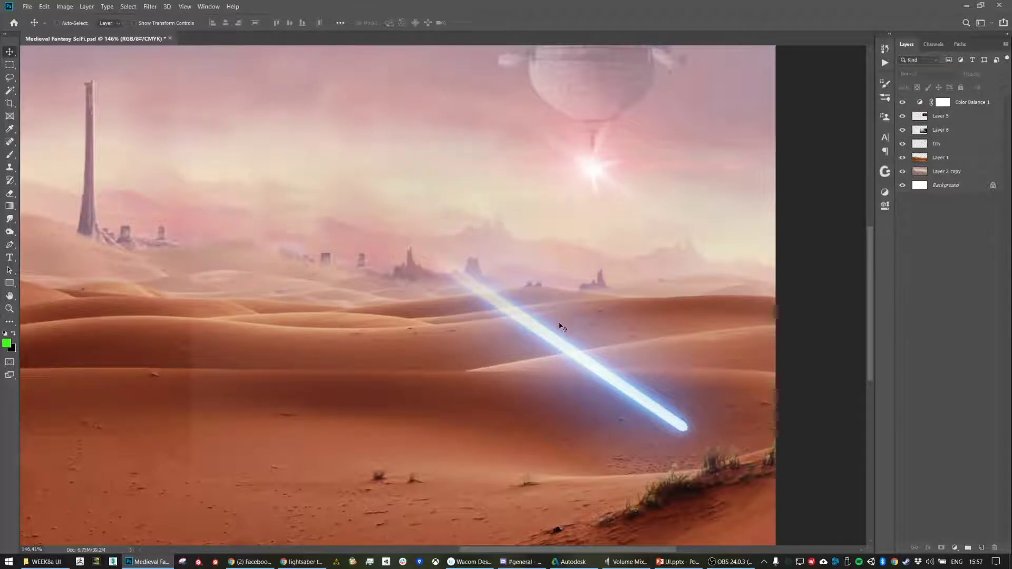
{"action": "left_click", "coordinate": [557, 344]}
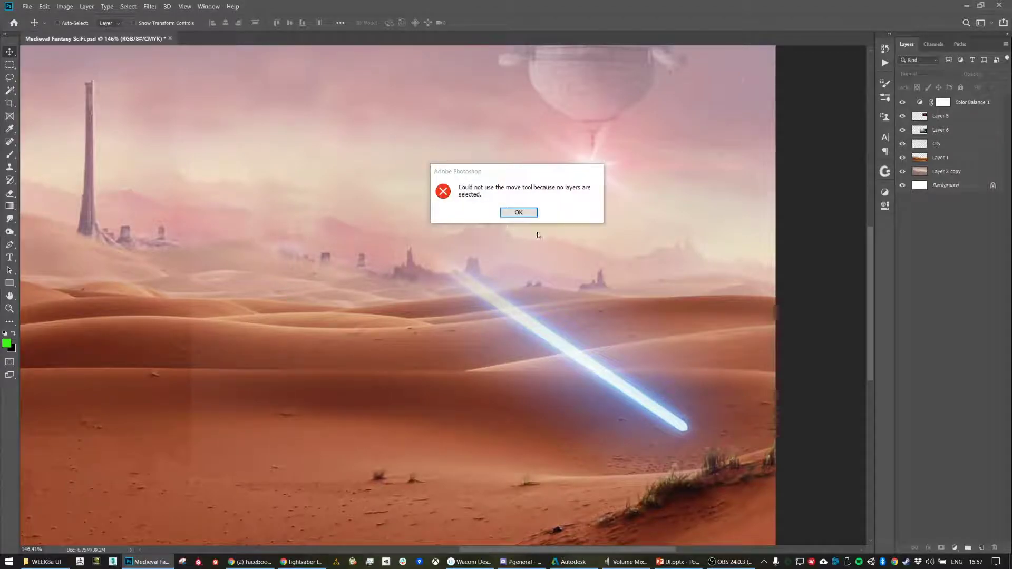
{"action": "left_click", "coordinate": [520, 212]}
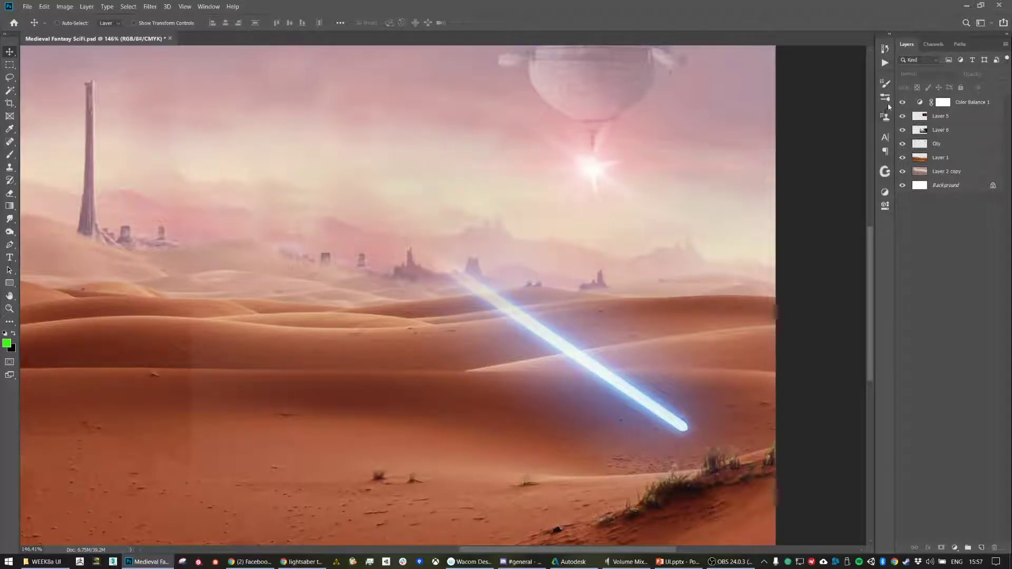
Shrink and rotate the lightsaber blade and place it upright beside the two small domed shapes on the distant dune ridge
{"action": "left_click", "coordinate": [941, 130]}
{"action": "left_click_drag", "start_coordinate": [609, 338], "coordinate": [510, 318]}
{"action": "key", "text": "ctrl+t"}
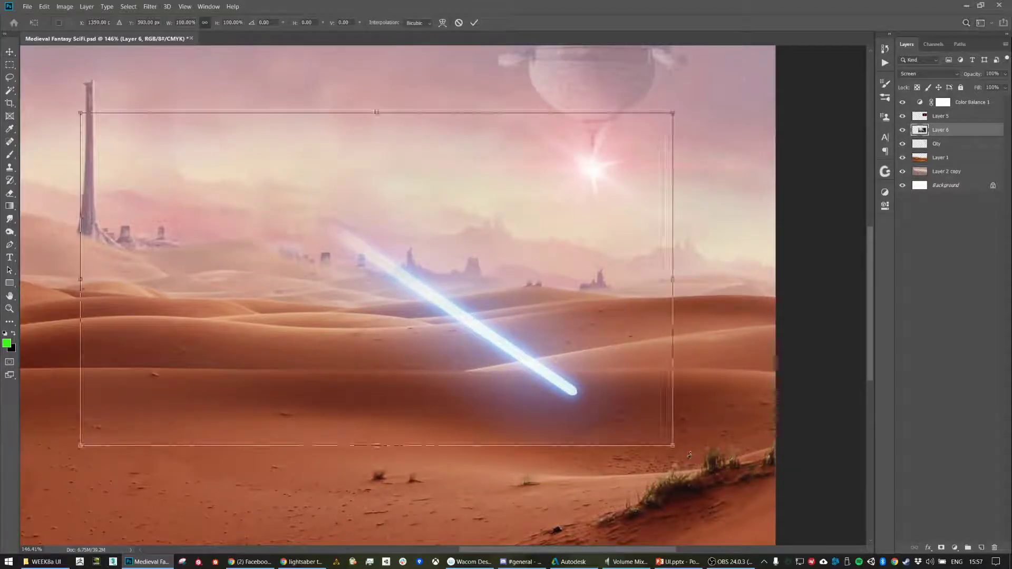
{"action": "left_click_drag", "start_coordinate": [673, 445], "coordinate": [139, 79]}
{"action": "left_click_drag", "start_coordinate": [94, 199], "coordinate": [549, 372]}
{"action": "key", "text": "Return"}
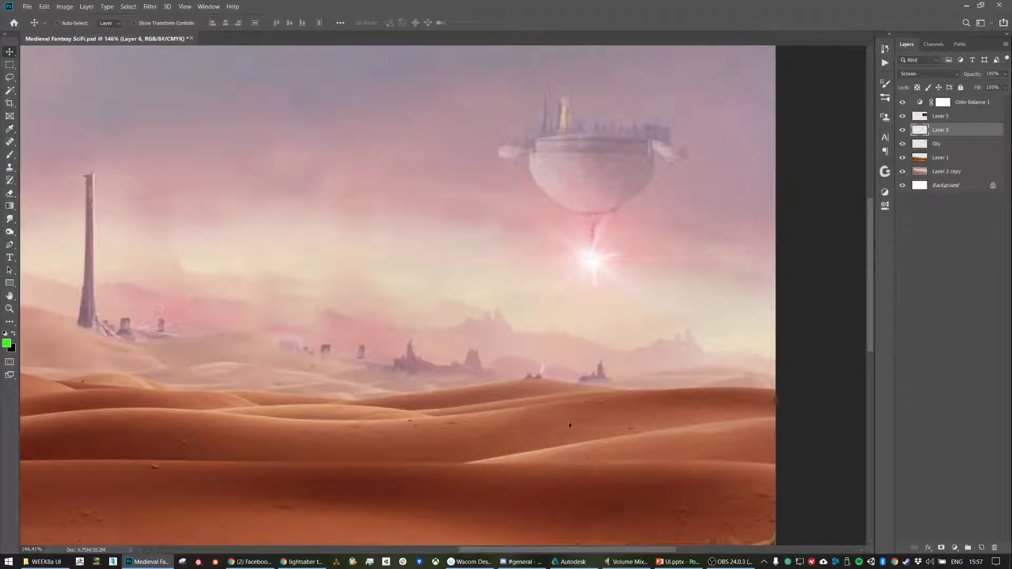
Pick a soft round brush for painting near the lightsaber and undo the green test dab
{"action": "scroll", "coordinate": [490, 389], "scroll_direction": "down", "scroll_amount": 5}
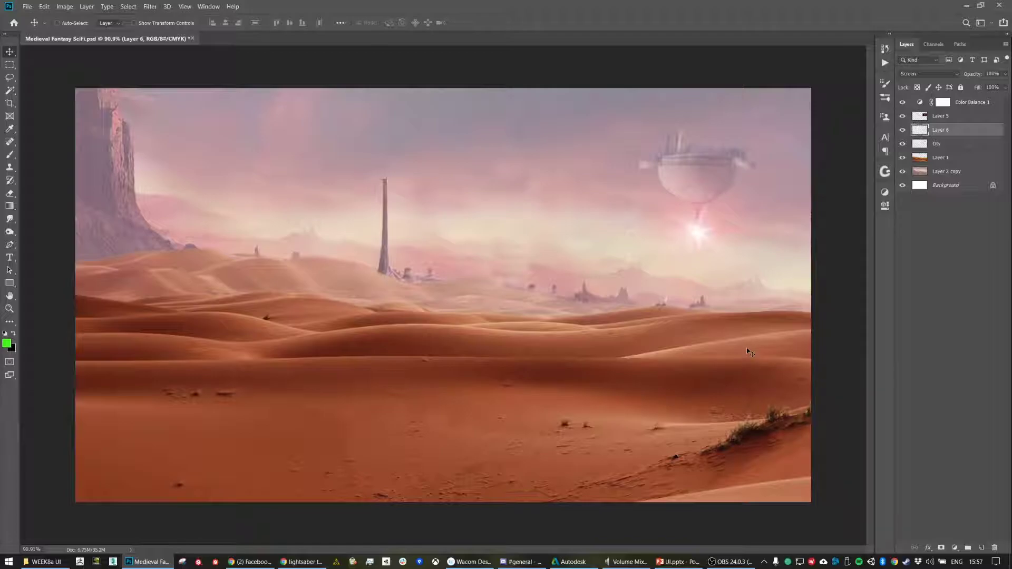
{"action": "scroll", "coordinate": [708, 320], "scroll_direction": "up", "scroll_amount": 4}
{"action": "scroll", "coordinate": [709, 303], "scroll_direction": "up", "scroll_amount": 2}
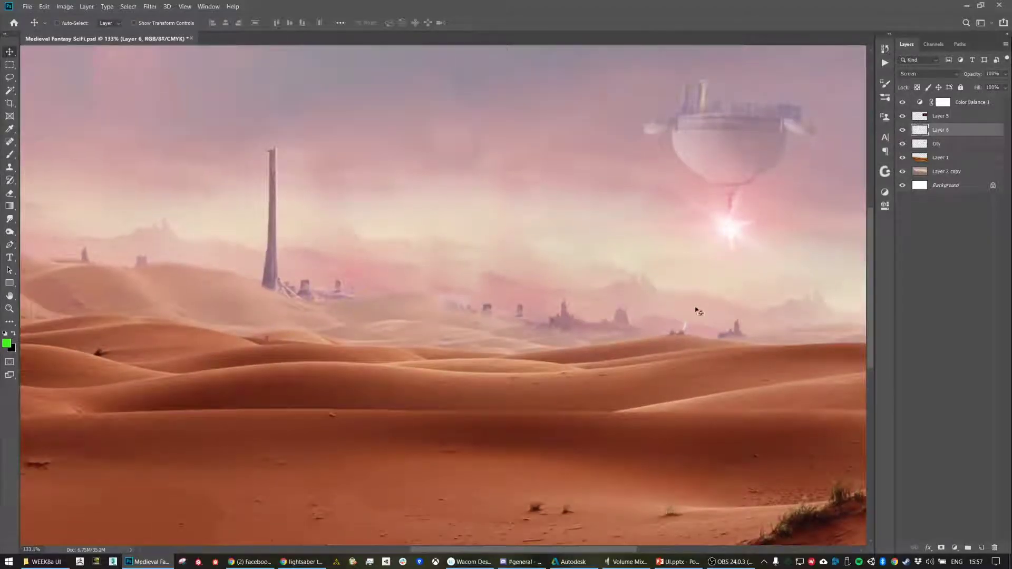
{"action": "scroll", "coordinate": [711, 338], "scroll_direction": "up", "scroll_amount": 6}
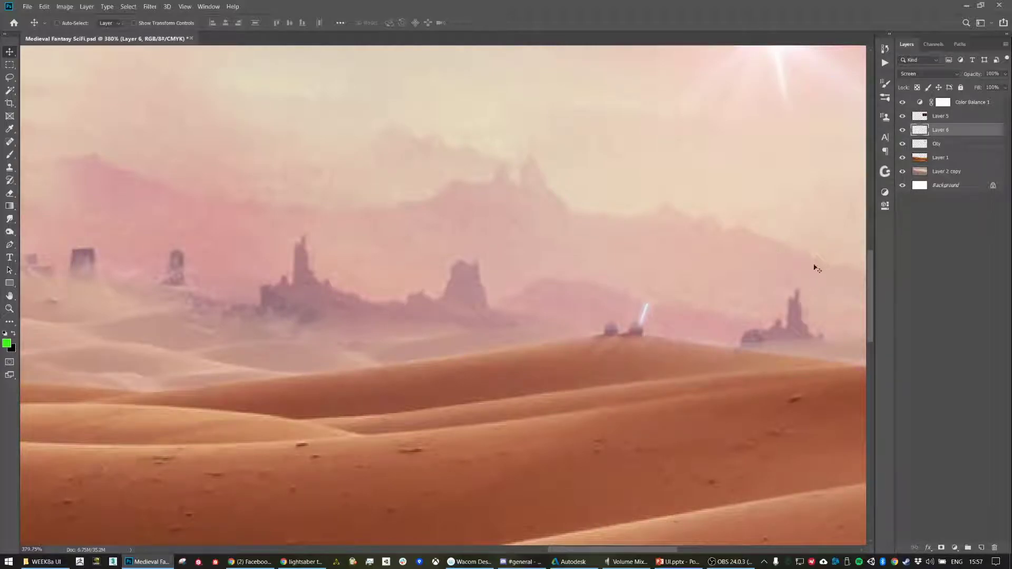
{"action": "left_click", "coordinate": [10, 232]}
{"action": "key", "text": "b"}
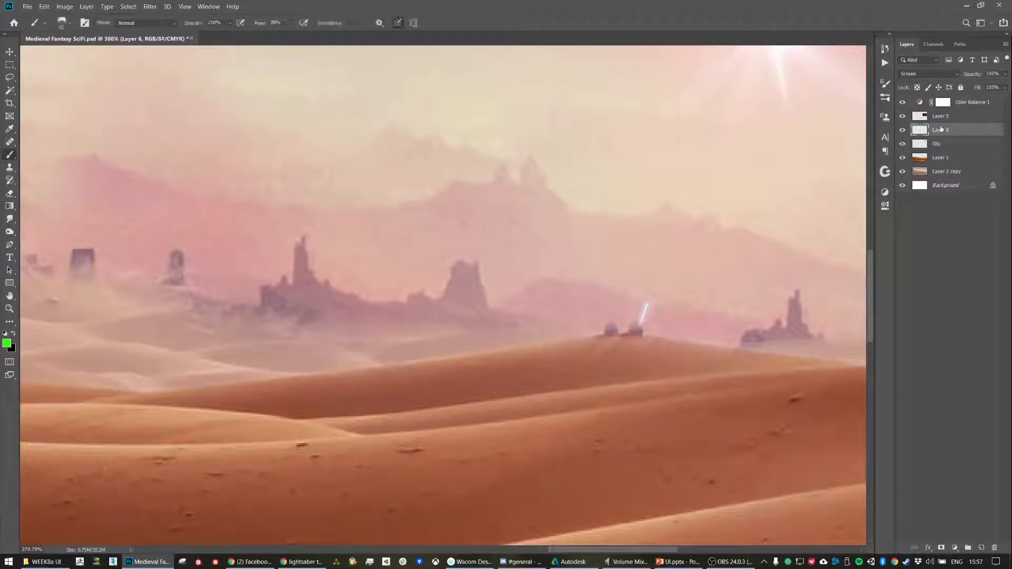
{"action": "right_click", "coordinate": [575, 269]}
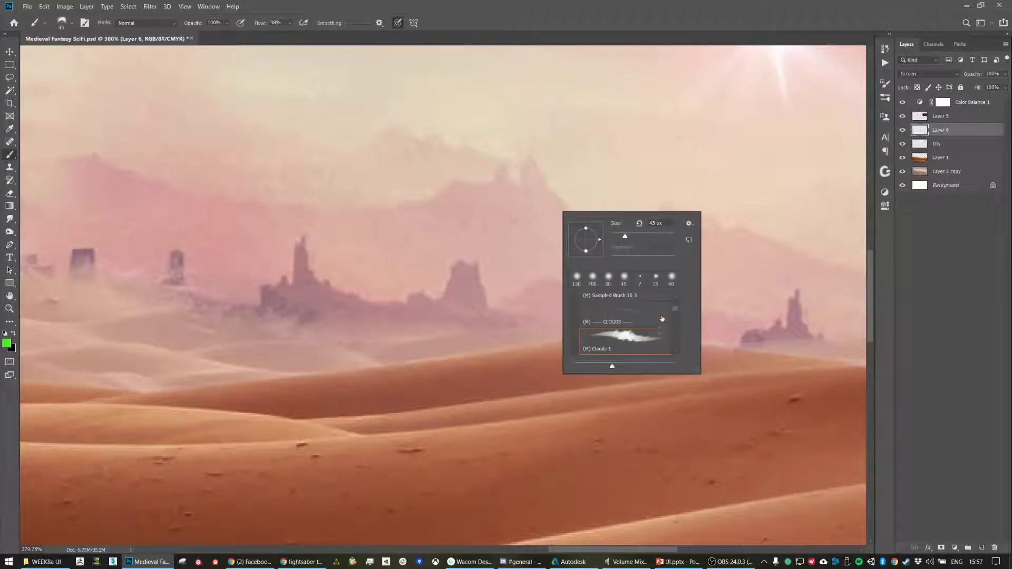
{"action": "left_click", "coordinate": [610, 280]}
{"action": "key", "text": "Return"}
{"action": "left_click", "coordinate": [834, 331]}
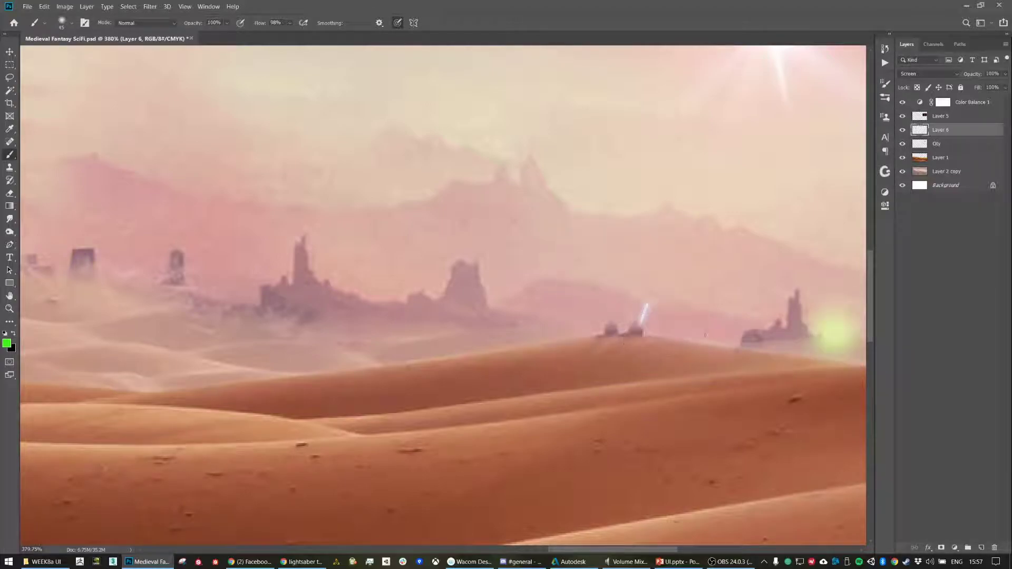
{"action": "key", "text": "ctrl+z"}
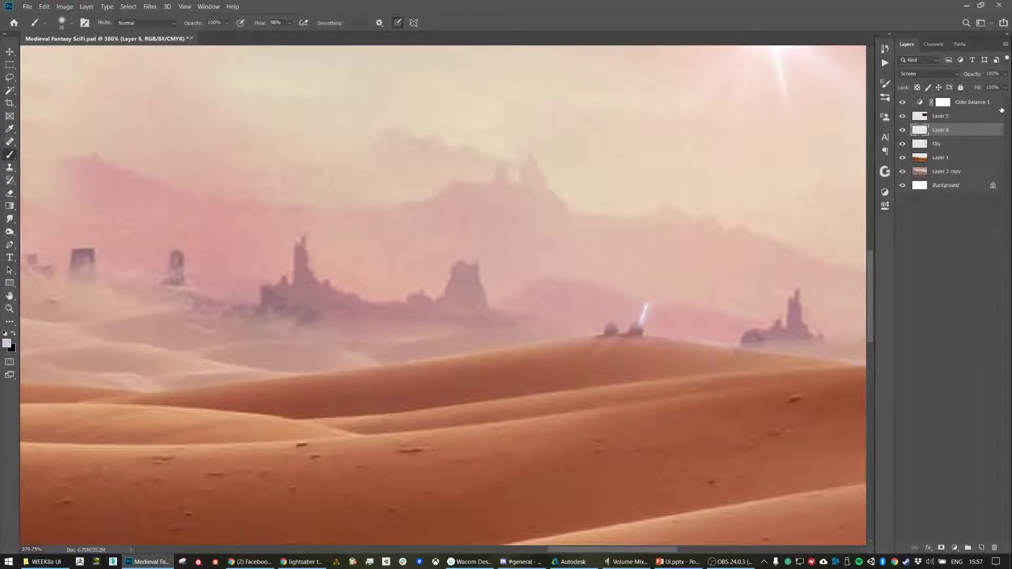
Hide and show the lightsaber layer to compare, and add a new layer above it
{"action": "left_click", "coordinate": [903, 131]}
{"action": "left_click", "coordinate": [903, 131]}
{"action": "key", "text": "ctrl+shift+n"}
{"action": "key", "text": "Return"}
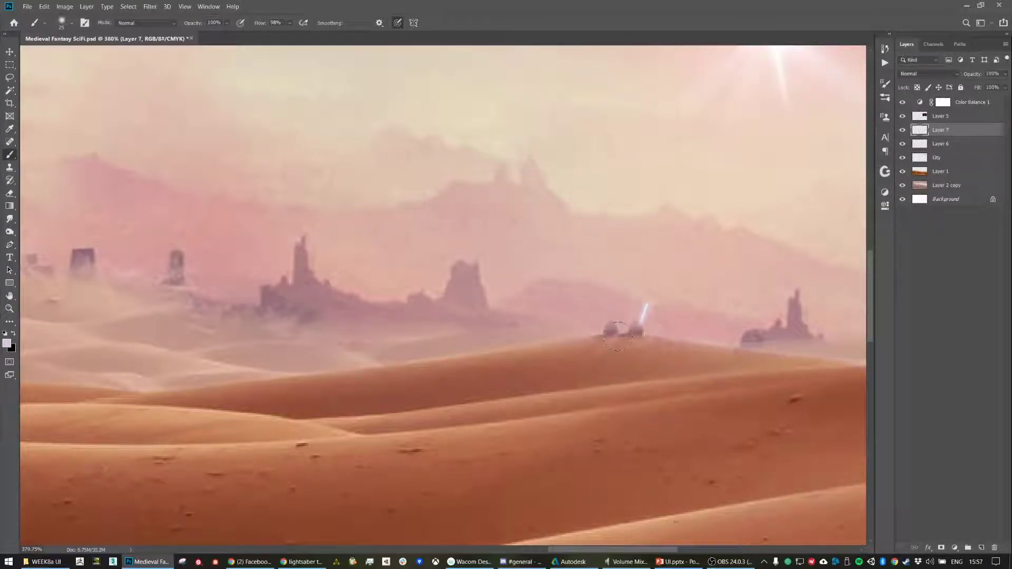
Try a full-strength glow stroke at the lightsaber's base, shrink the brush, and undo the stroke
{"action": "left_click_drag", "start_coordinate": [618, 337], "coordinate": [629, 342]}
{"action": "key", "text": "bracketleft"}
{"action": "key", "text": "bracketleft"}
{"action": "key", "text": "bracketleft"}
{"action": "key", "text": "bracketleft"}
{"action": "key", "text": "bracketleft"}
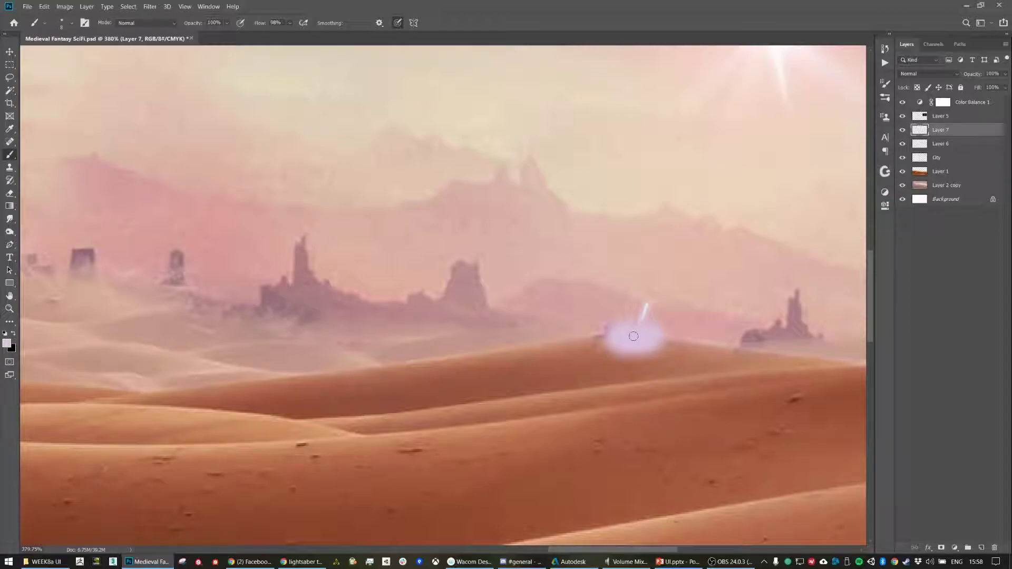
{"action": "key", "text": "ctrl+z"}
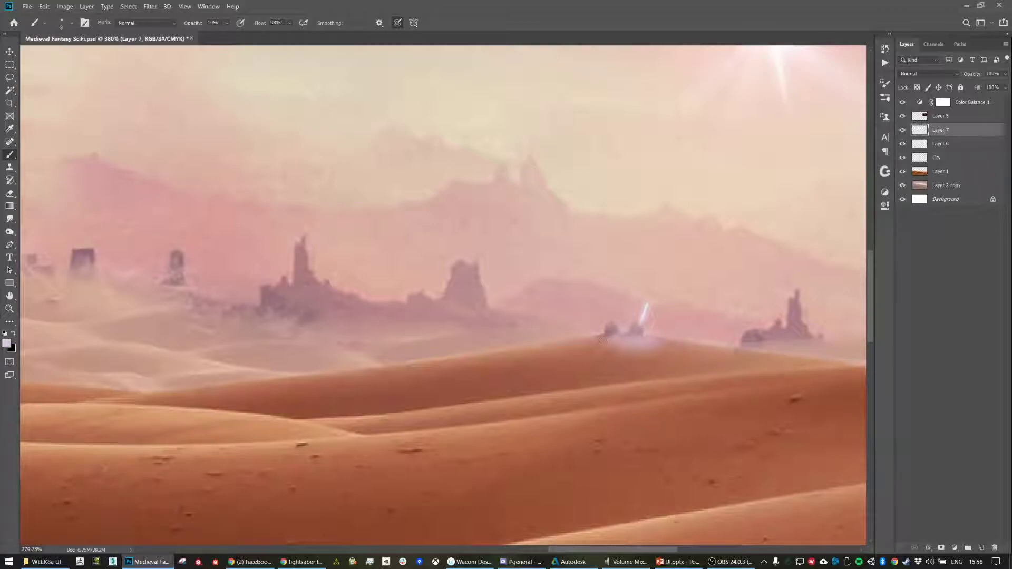
Lighten the foreground color to pale pinkish white (#eedff0) and paint a faint glow on the sand below the lightsaber
{"action": "left_click", "coordinate": [11, 348]}
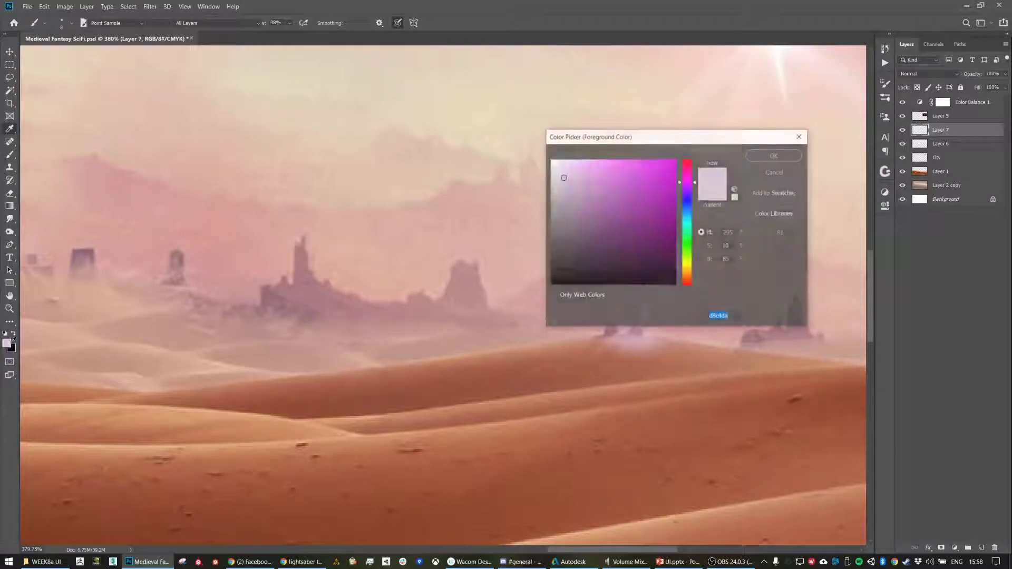
{"action": "left_click_drag", "start_coordinate": [581, 174], "coordinate": [559, 166]}
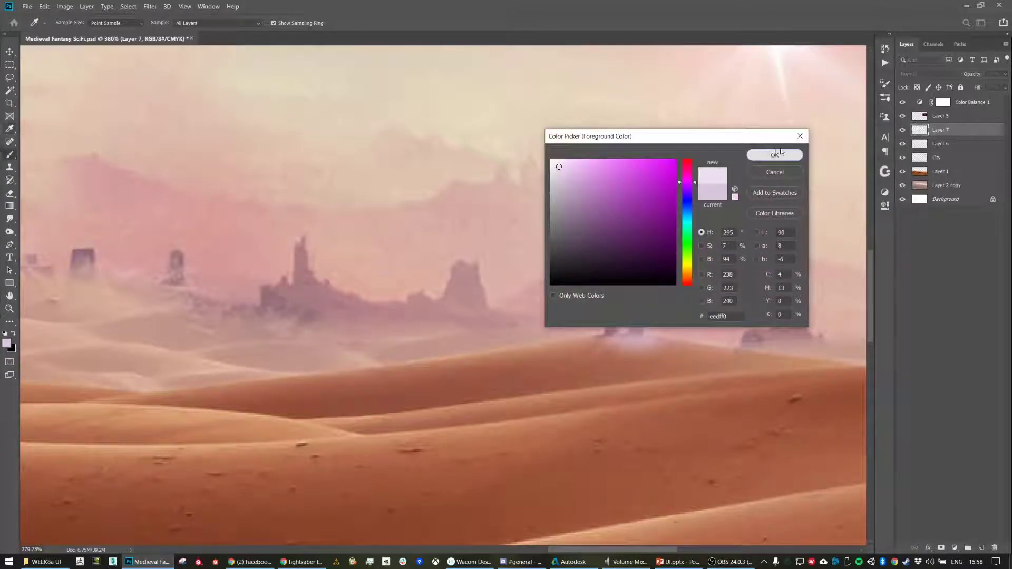
{"action": "left_click", "coordinate": [774, 154]}
{"action": "key", "text": "b"}
{"action": "left_click_drag", "start_coordinate": [629, 339], "coordinate": [647, 338]}
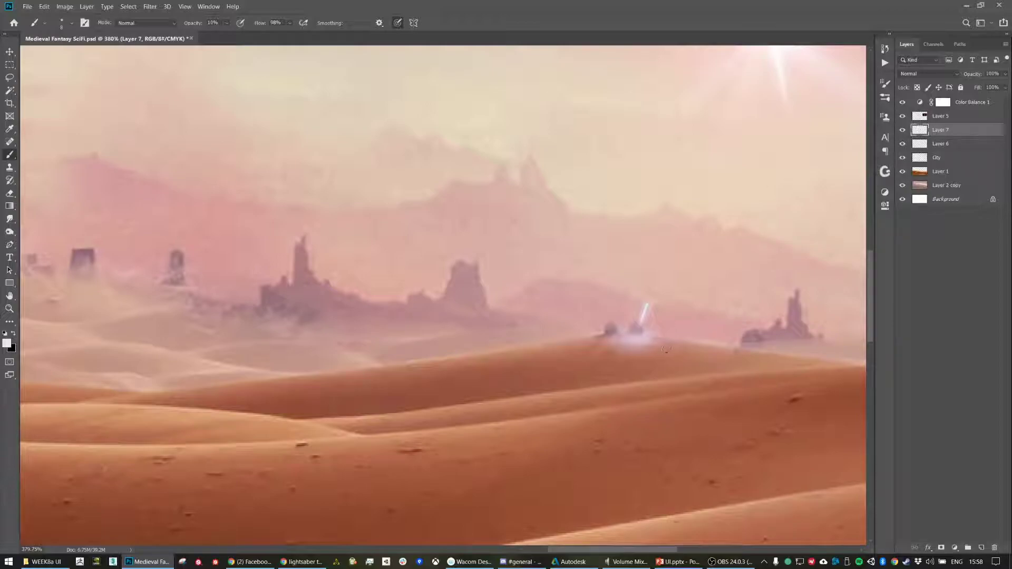
Set the glow layer's blending mode to Overlay and hide and show the layer to compare
{"action": "left_click", "coordinate": [931, 73]}
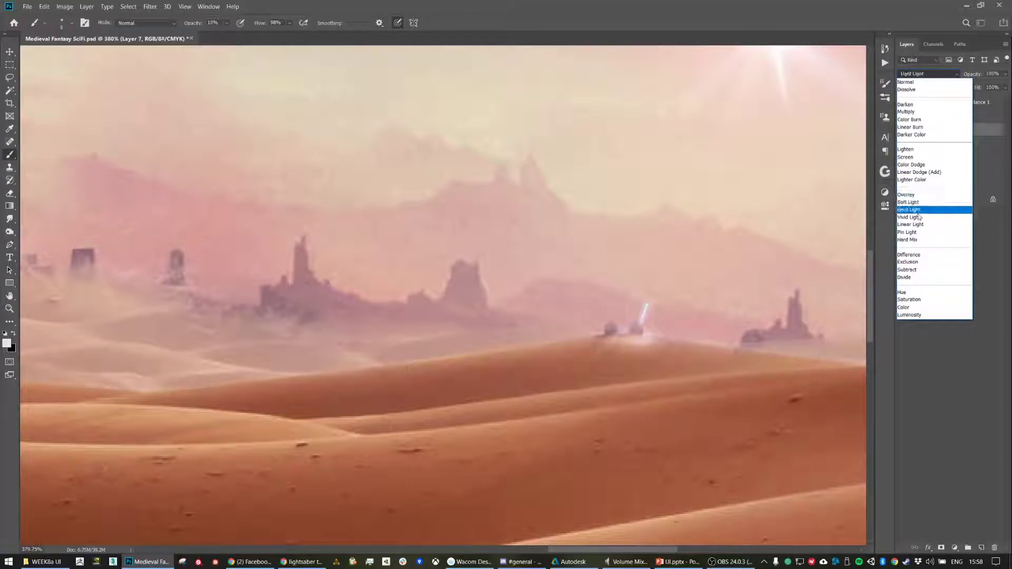
{"action": "left_click", "coordinate": [917, 194]}
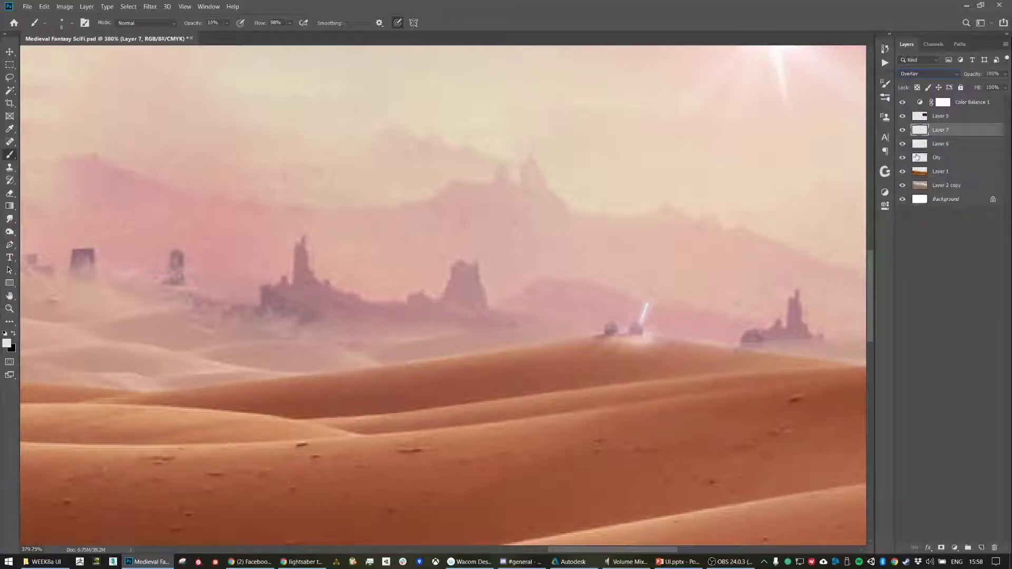
{"action": "left_click", "coordinate": [903, 131]}
{"action": "left_click", "coordinate": [903, 130]}
{"action": "scroll", "coordinate": [759, 240], "scroll_direction": "down", "scroll_amount": 3}
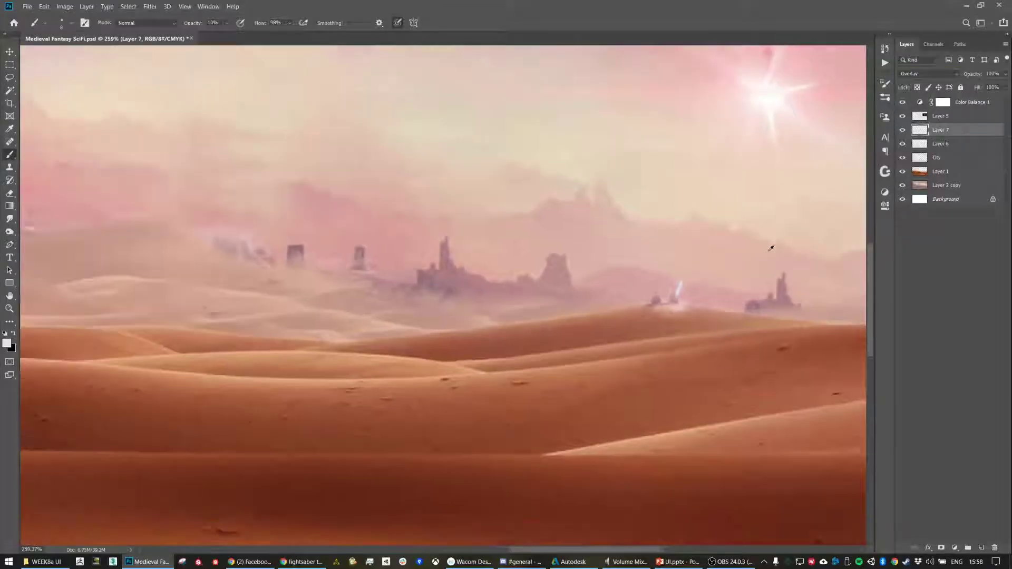
{"action": "scroll", "coordinate": [768, 252], "scroll_direction": "down", "scroll_amount": 2}
{"action": "scroll", "coordinate": [765, 267], "scroll_direction": "down", "scroll_amount": 2}
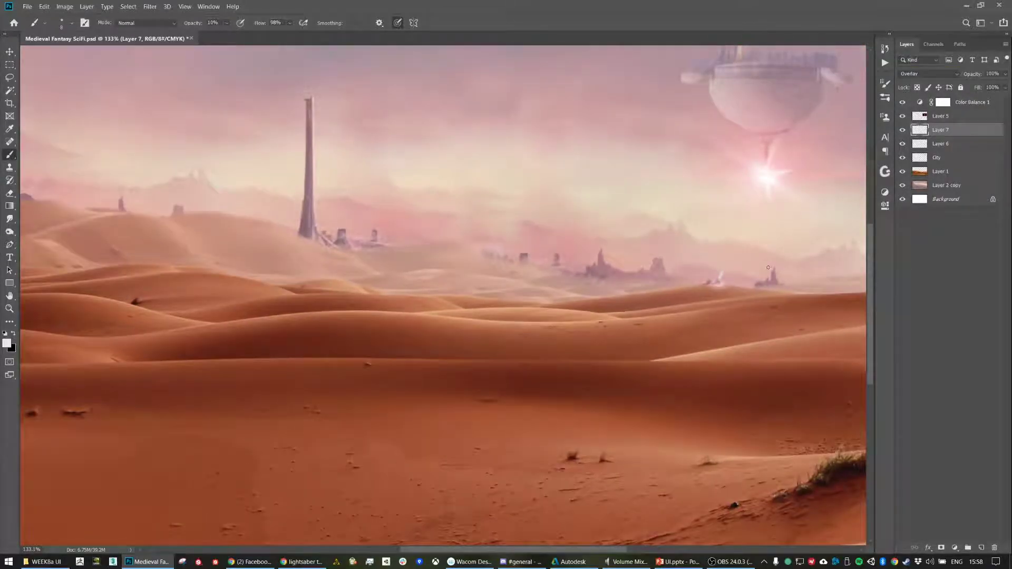
Reduce the glow layer's opacity to 73% and compare the scene with and without the glow
{"action": "left_click", "coordinate": [901, 134]}
{"action": "left_click", "coordinate": [902, 134]}
{"action": "left_click_drag", "start_coordinate": [1007, 74], "coordinate": [979, 87]}
{"action": "left_click", "coordinate": [964, 283]}
{"action": "left_click", "coordinate": [903, 130]}
{"action": "left_click", "coordinate": [903, 130]}
{"action": "left_click", "coordinate": [902, 129]}
Rename the glow layer as lightsabverglow and the blade layer beneath it as lightsaber, leaving no layer selected
{"action": "double_click", "coordinate": [949, 130]}
{"action": "type", "text": "lightsabverglow"}
{"action": "key", "text": "Return"}
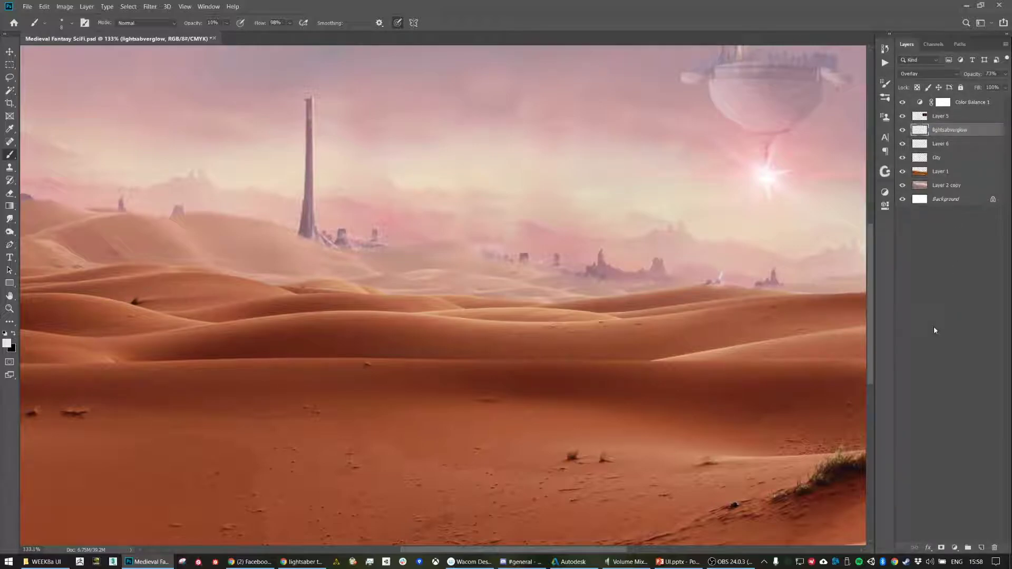
{"action": "left_click", "coordinate": [902, 143]}
{"action": "double_click", "coordinate": [941, 143]}
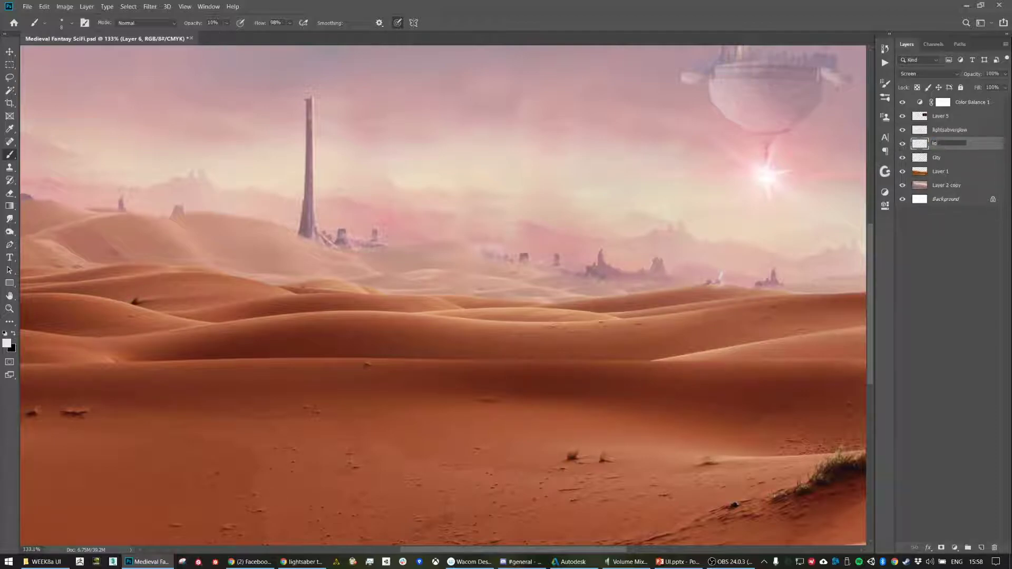
{"action": "key", "text": "Return"}
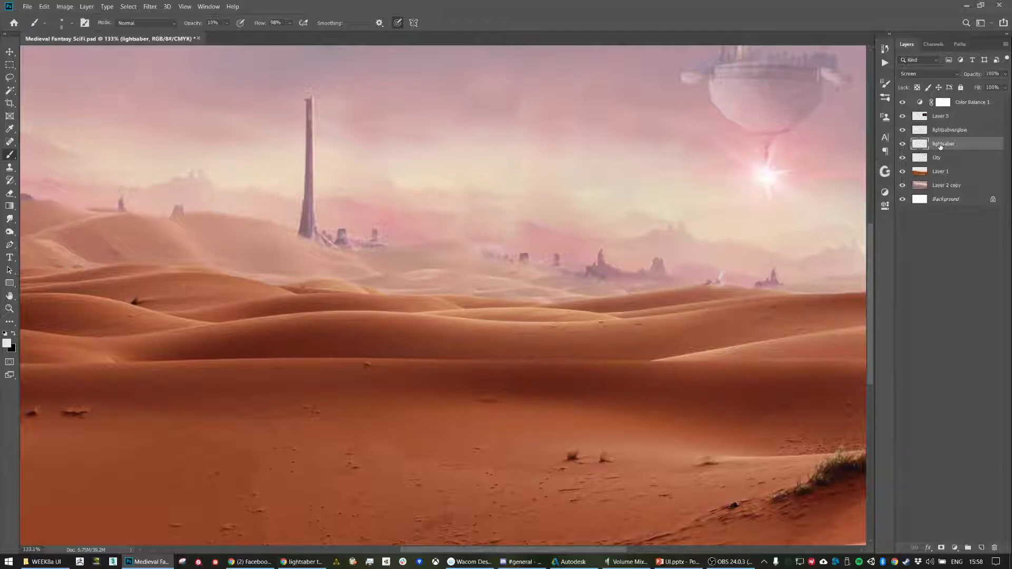
{"action": "left_click", "coordinate": [926, 373]}
Review the whole composition with the new lightsaber detail and save the document
{"action": "key", "text": "ctrl+0"}
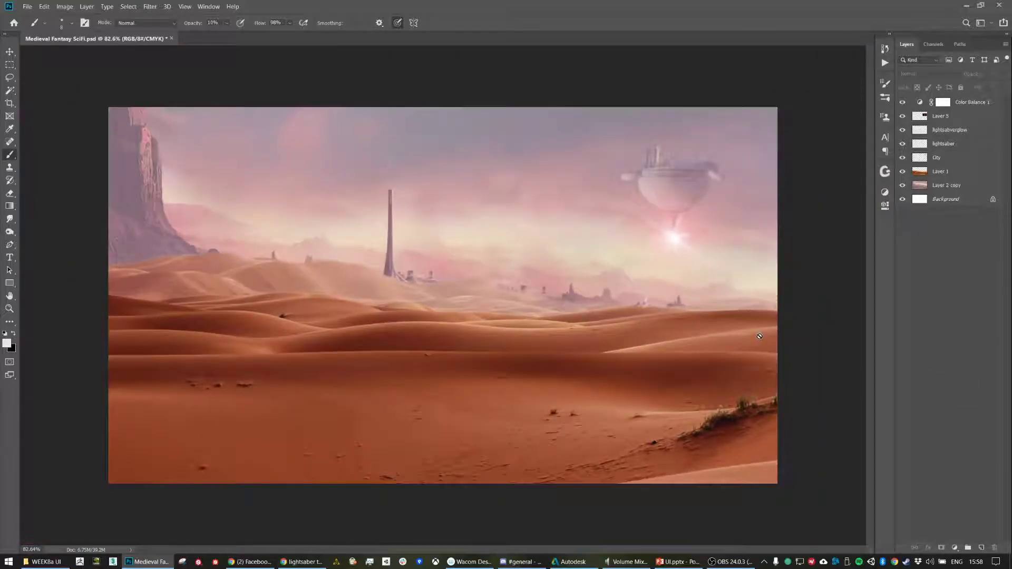
{"action": "key", "text": "v"}
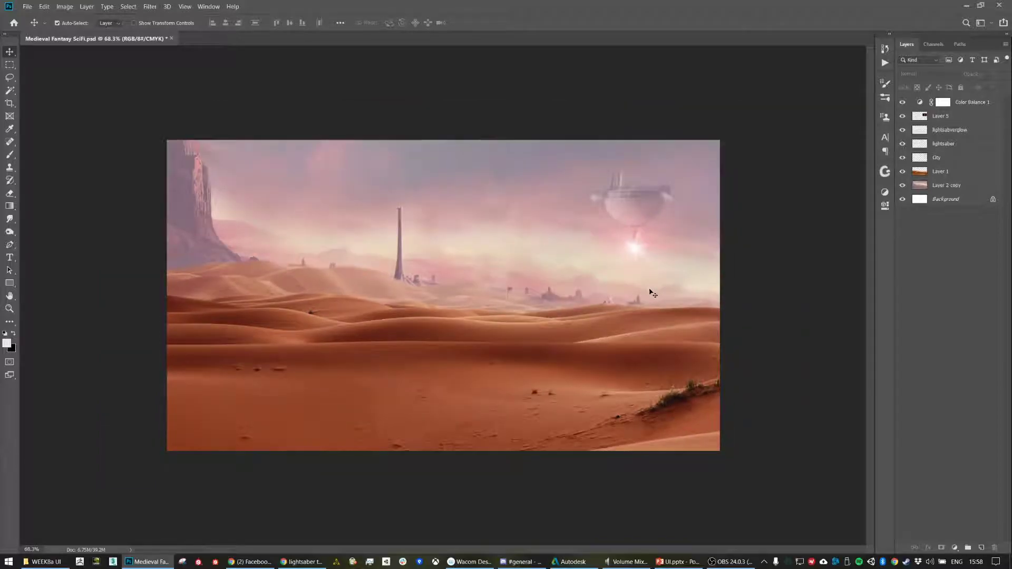
{"action": "scroll", "coordinate": [651, 294], "scroll_direction": "up", "scroll_amount": 2}
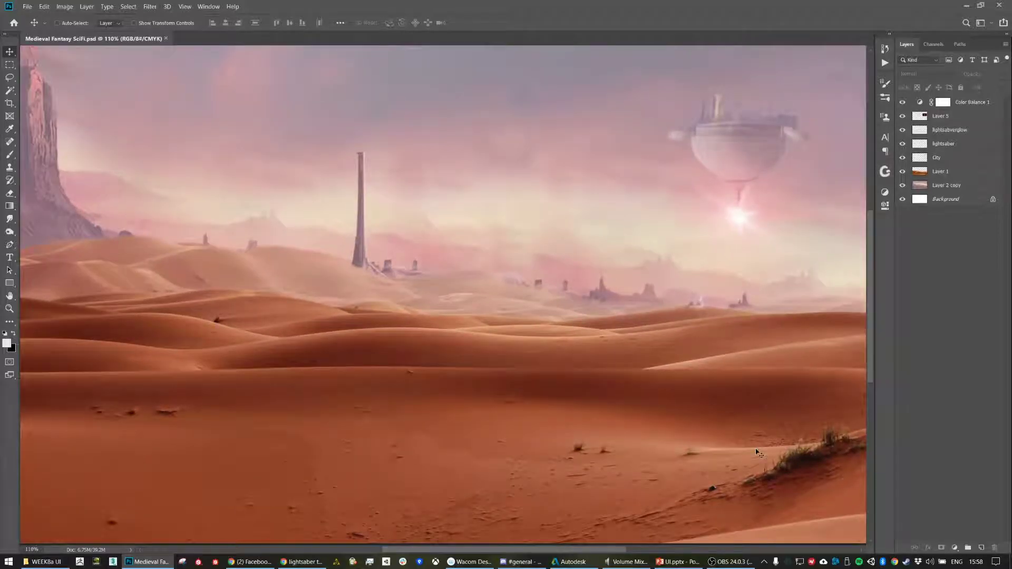
{"action": "scroll", "coordinate": [759, 456], "scroll_direction": "down", "scroll_amount": 3}
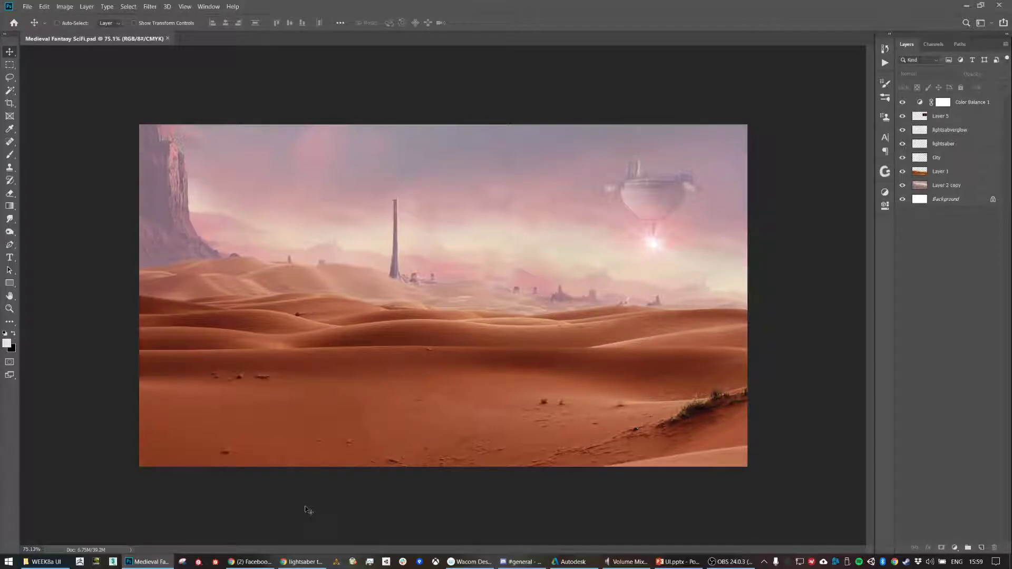
Switch to the Chrome browser and search Google Images for elephant
{"action": "left_click", "coordinate": [295, 562]}
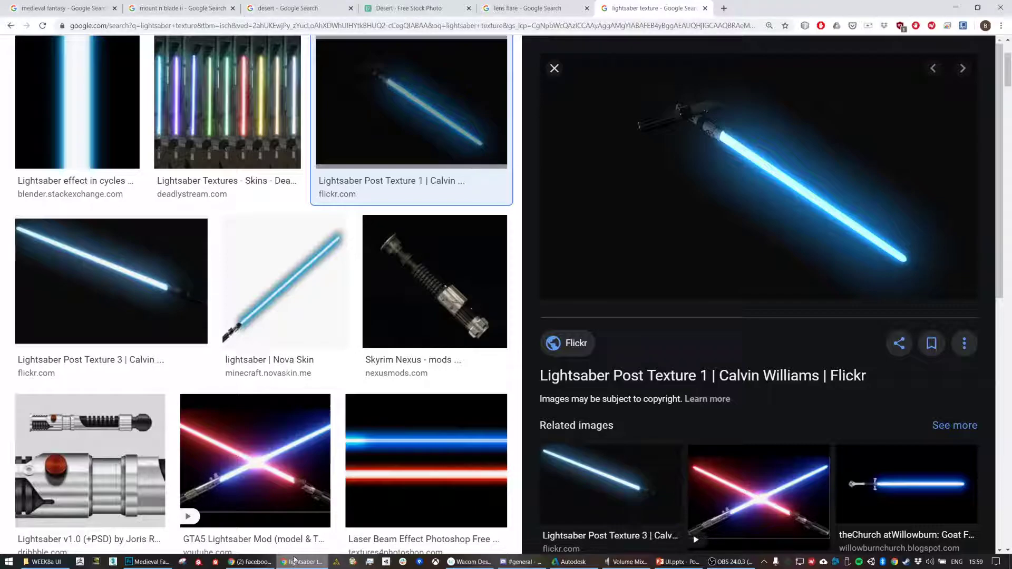
{"action": "left_click", "coordinate": [650, 25]}
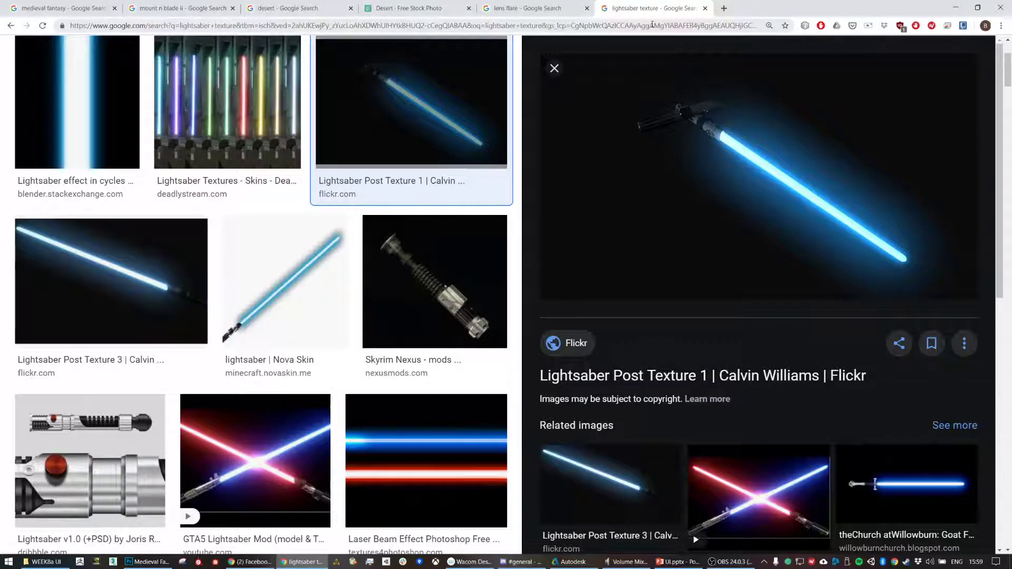
{"action": "key", "text": "BackSpace"}
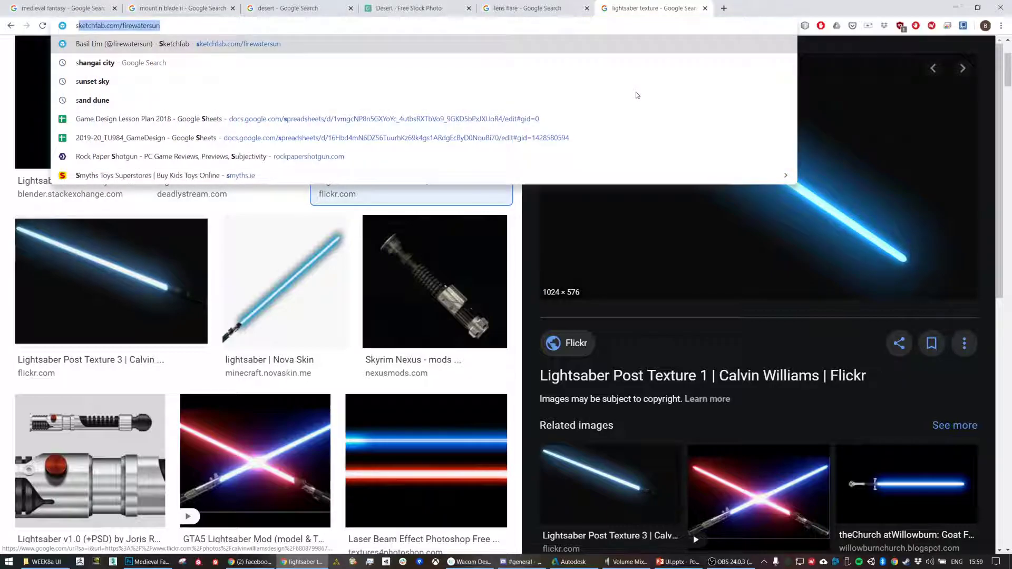
{"action": "type", "text": "elephant"}
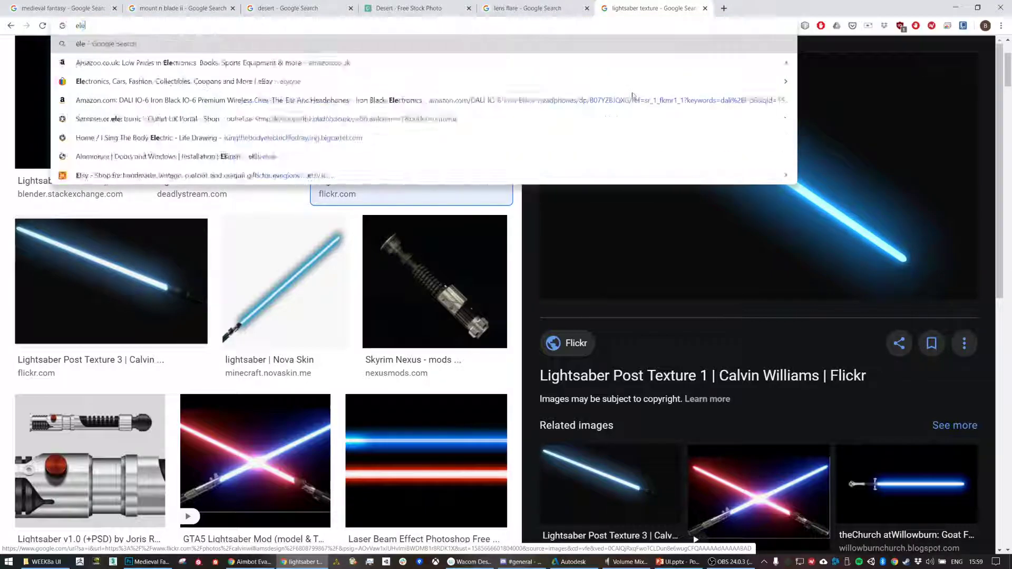
{"action": "key", "text": "Return"}
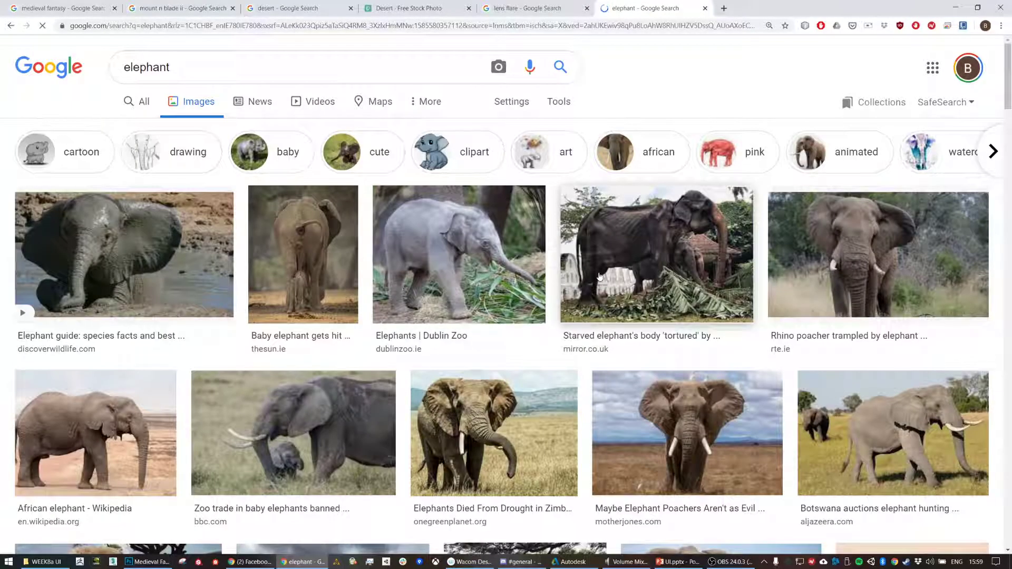
Look through the elephant image results for a photo that suits the desert scene
{"action": "scroll", "coordinate": [551, 249], "scroll_direction": "down", "scroll_amount": 4}
{"action": "scroll", "coordinate": [551, 249], "scroll_direction": "down", "scroll_amount": 5}
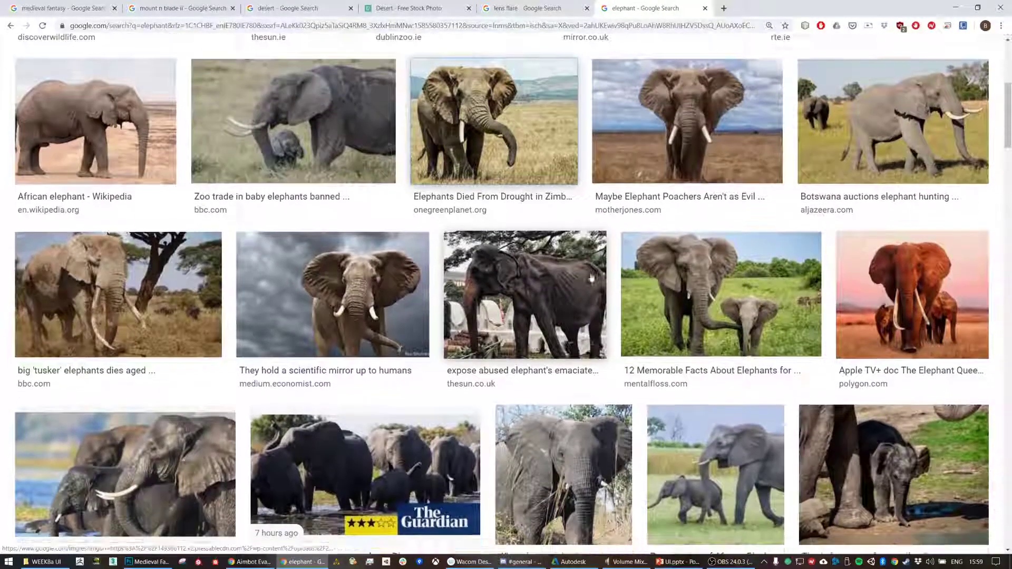
{"action": "scroll", "coordinate": [794, 260], "scroll_direction": "up", "scroll_amount": 7}
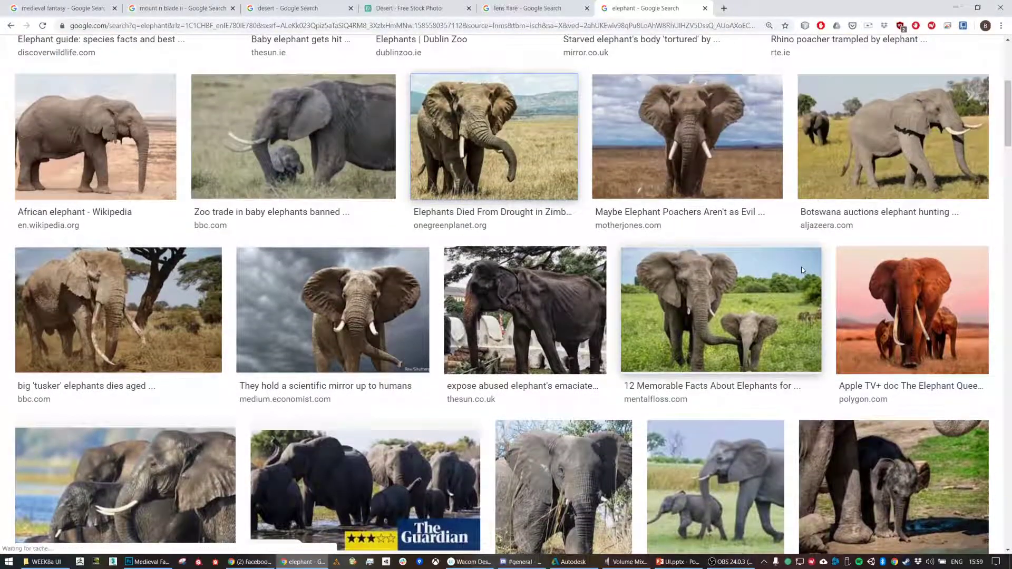
{"action": "scroll", "coordinate": [787, 269], "scroll_direction": "up", "scroll_amount": 2}
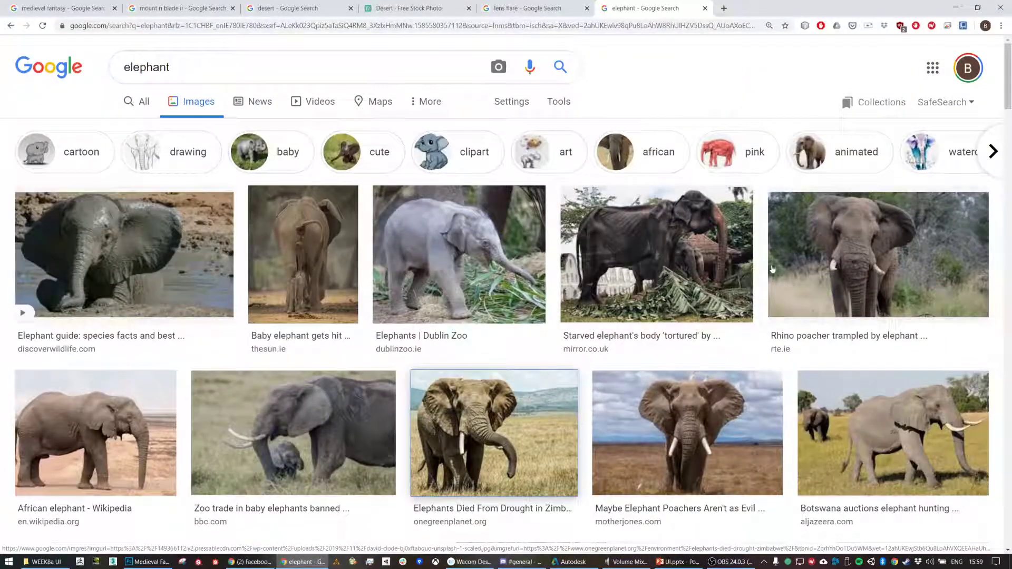
{"action": "scroll", "coordinate": [663, 272], "scroll_direction": "down", "scroll_amount": 6}
{"action": "scroll", "coordinate": [771, 284], "scroll_direction": "down", "scroll_amount": 5}
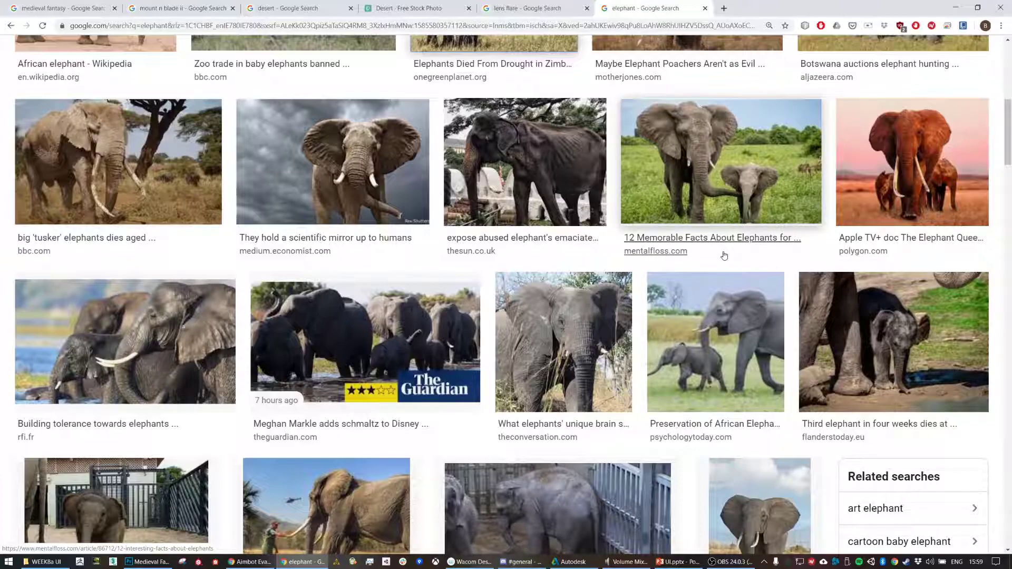
{"action": "scroll", "coordinate": [707, 272], "scroll_direction": "down", "scroll_amount": 5}
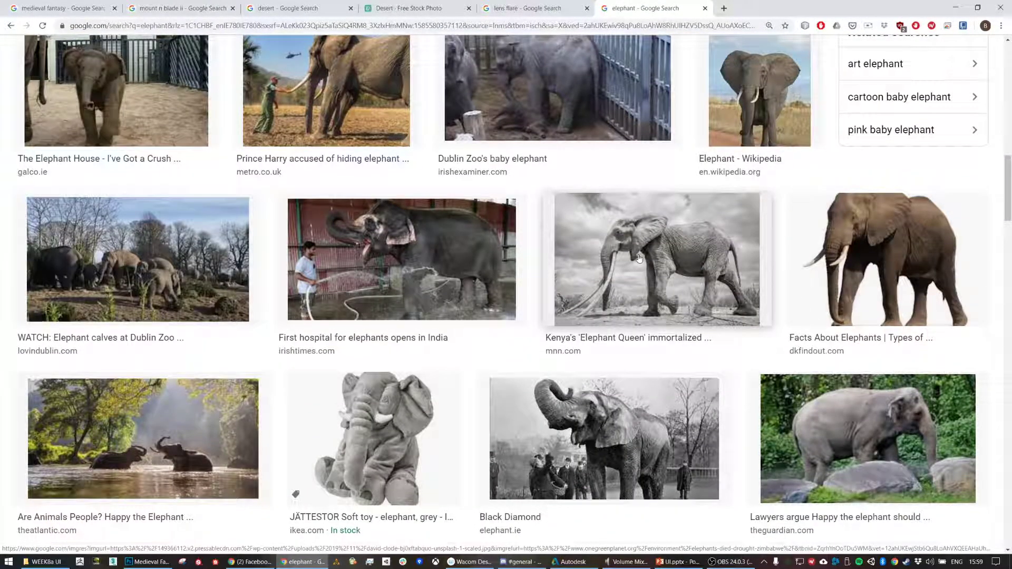
{"action": "scroll", "coordinate": [639, 257], "scroll_direction": "down", "scroll_amount": 4}
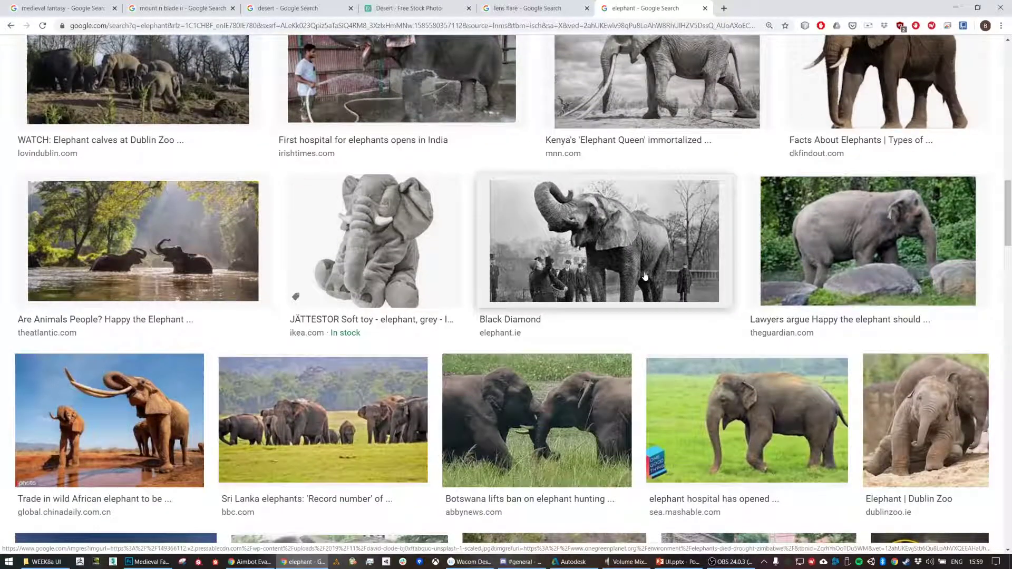
Preview the China Daily photo of reddish African elephants by a waterhole and open its source page in new tabs
{"action": "left_click_drag", "start_coordinate": [645, 284], "coordinate": [77, 417]}
{"action": "left_click", "coordinate": [77, 417]}
{"action": "right_click", "coordinate": [707, 197]}
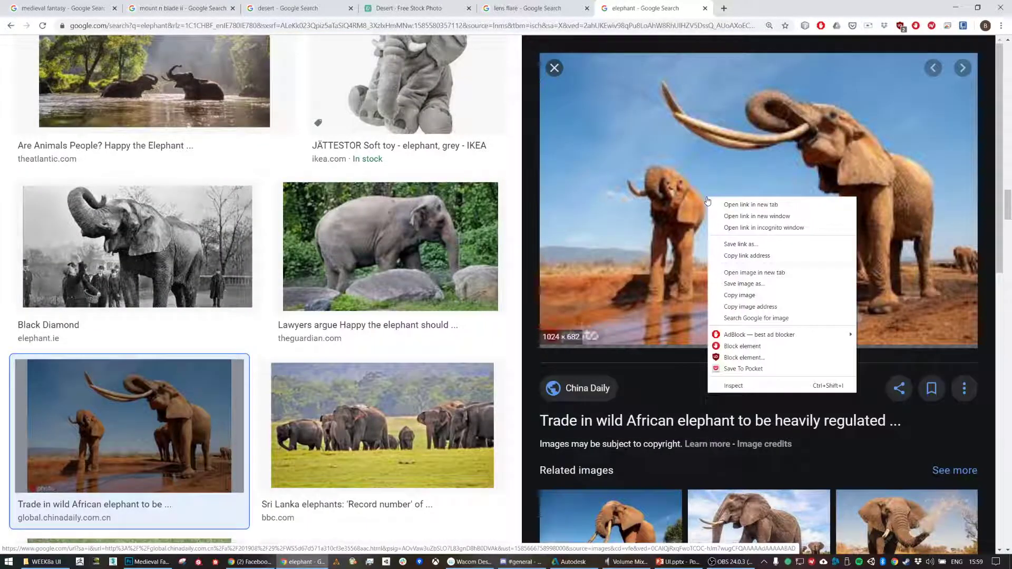
{"action": "left_click", "coordinate": [751, 204]}
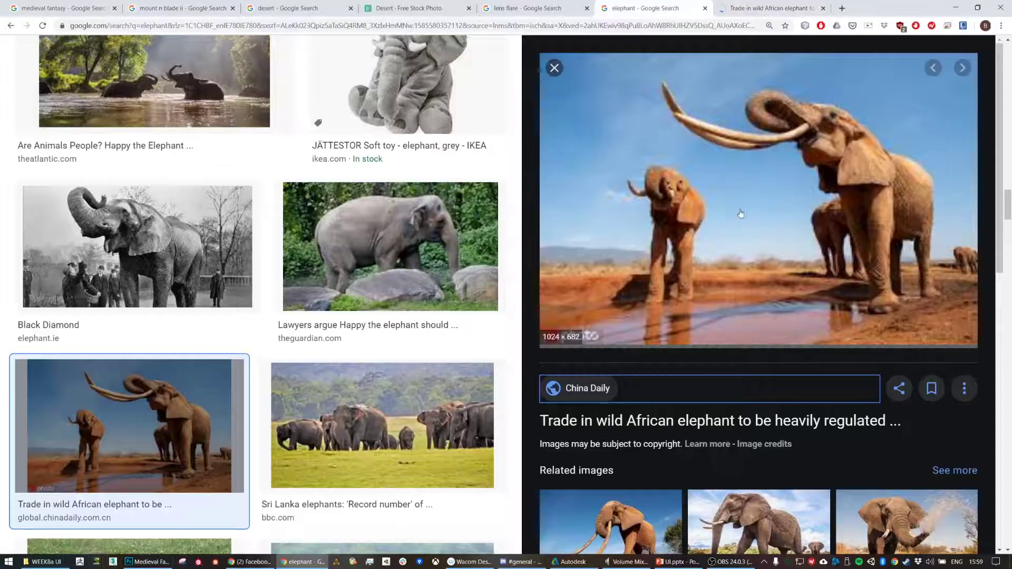
{"action": "right_click", "coordinate": [740, 213]}
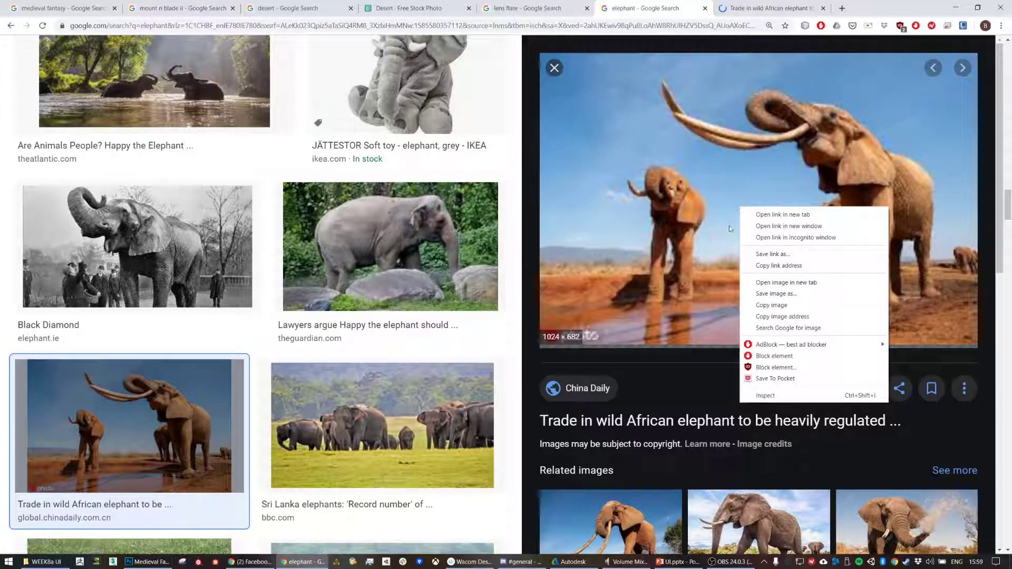
{"action": "left_click", "coordinate": [652, 281]}
{"action": "left_click", "coordinate": [617, 8]}
Preview the related Metro photo of the long-tusked elephant and copy the image
{"action": "scroll", "coordinate": [608, 255], "scroll_direction": "down", "scroll_amount": 5}
{"action": "left_click", "coordinate": [608, 255]}
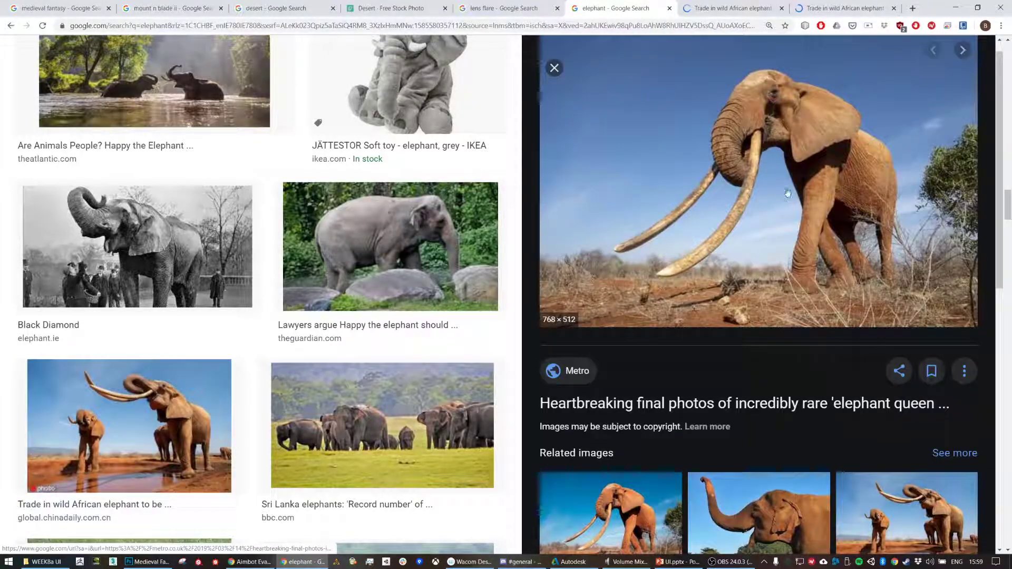
{"action": "right_click", "coordinate": [789, 157]}
{"action": "left_click", "coordinate": [806, 256]}
Switch back to Photoshop, paste the elephant photo above Layer 5 and position it over the middle of the dunes
{"action": "key", "text": "alt+Tab"}
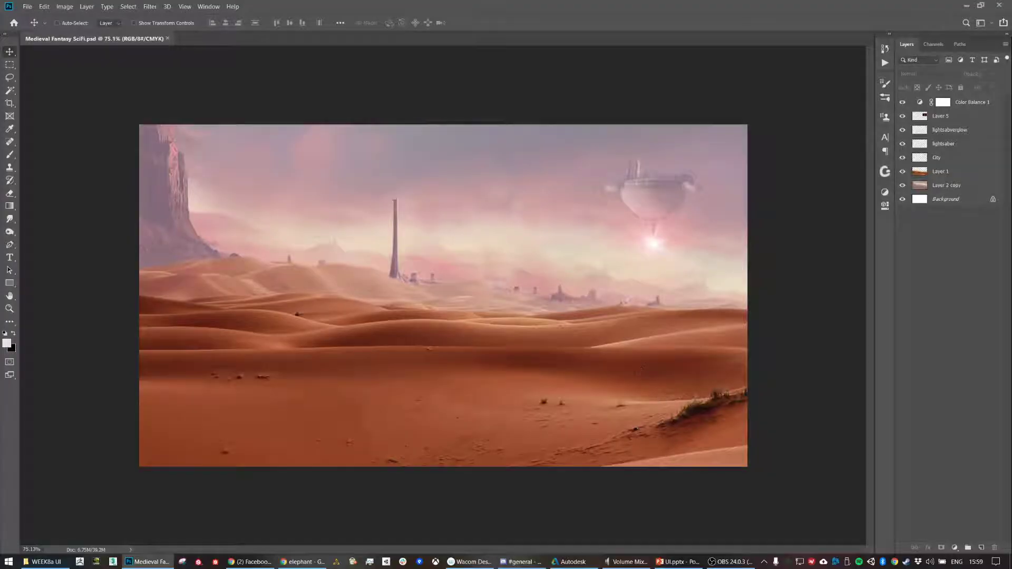
{"action": "left_click", "coordinate": [624, 350]}
{"action": "left_click", "coordinate": [519, 212]}
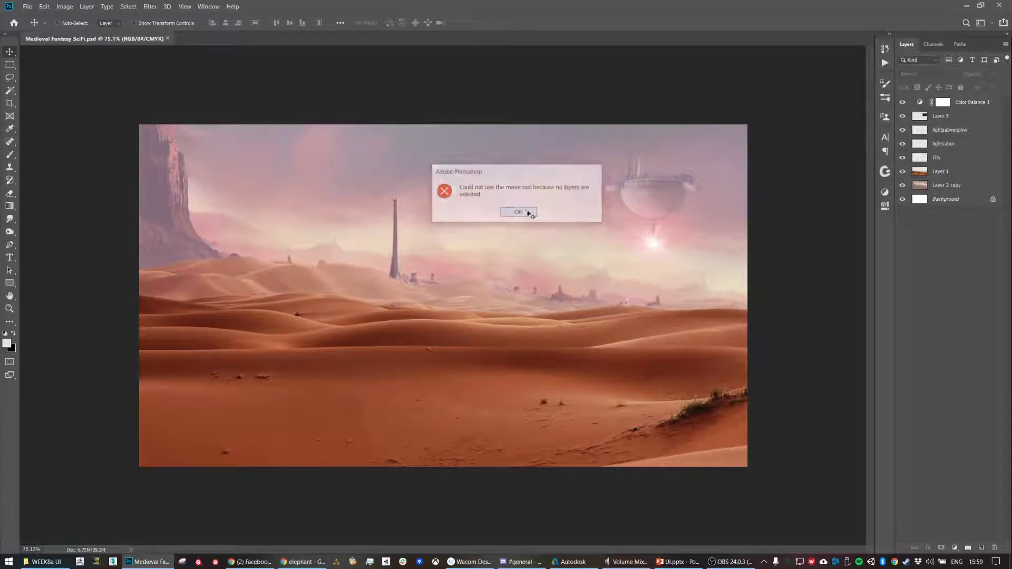
{"action": "left_click", "coordinate": [947, 117]}
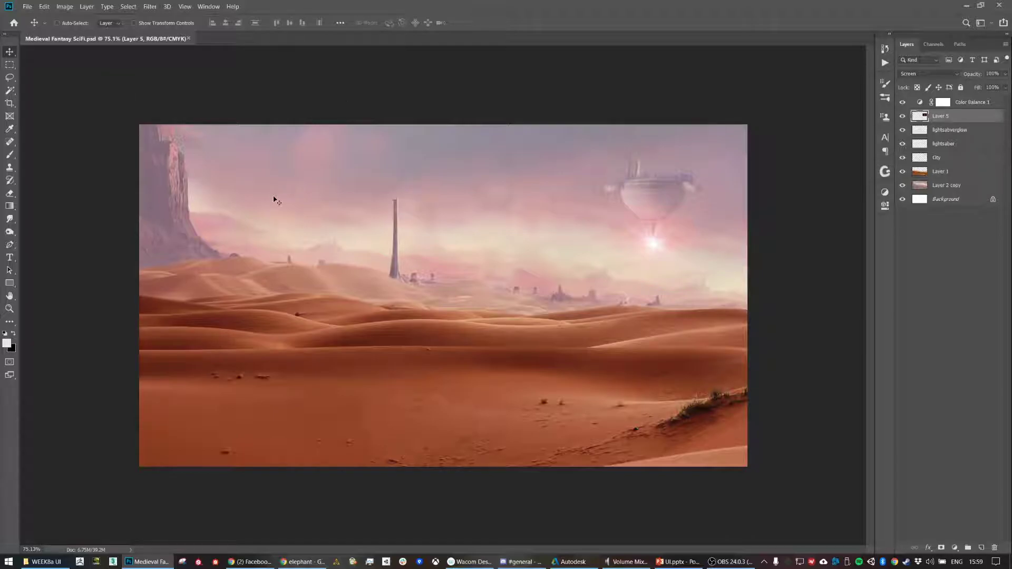
{"action": "key", "text": "ctrl+v"}
{"action": "mouse_move", "coordinate": [459, 315]}
{"action": "left_mouse_down"}
{"action": "mouse_move", "coordinate": [457, 289]}
{"action": "mouse_move", "coordinate": [456, 302]}
{"action": "left_mouse_up"}
{"action": "scroll", "coordinate": [456, 302], "scroll_direction": "up", "scroll_amount": 6}
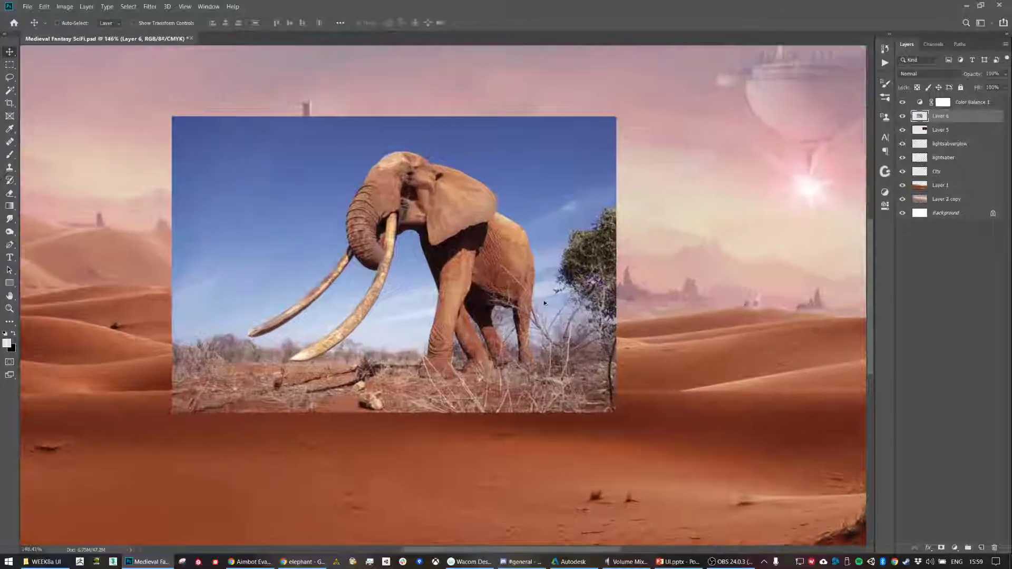
Delete the main blue sky areas above, in front of and beneath the elephant on Layer 6 using Magic Wand selections
{"action": "key", "text": "w"}
{"action": "left_click", "coordinate": [258, 194]}
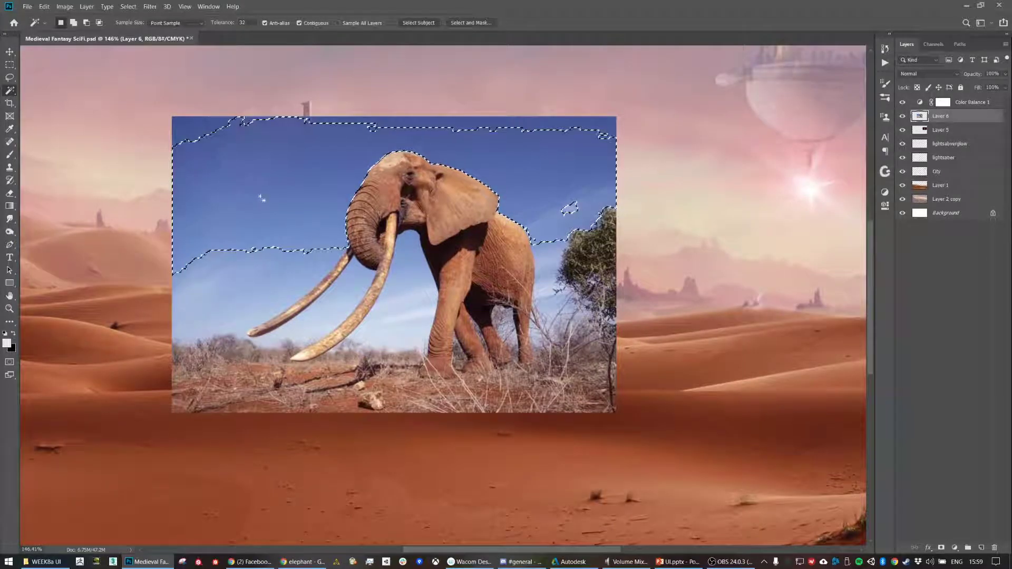
{"action": "key", "text": "Delete"}
{"action": "left_click", "coordinate": [337, 286]}
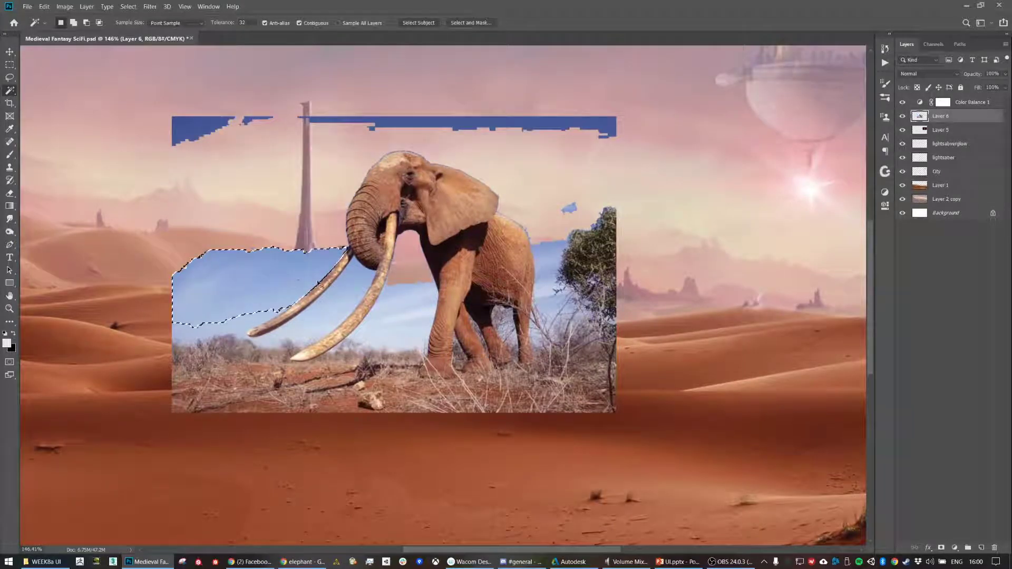
{"action": "key", "text": "Delete"}
{"action": "key", "text": "Delete"}
{"action": "left_click", "coordinate": [409, 303]}
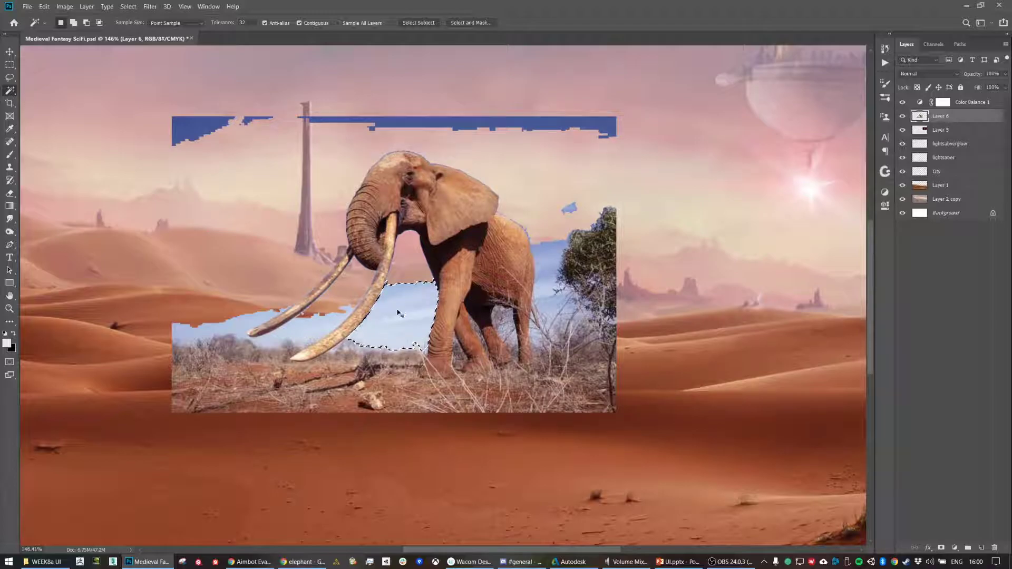
{"action": "key", "text": "Delete"}
{"action": "left_click", "coordinate": [294, 334]}
{"action": "key", "text": "Delete"}
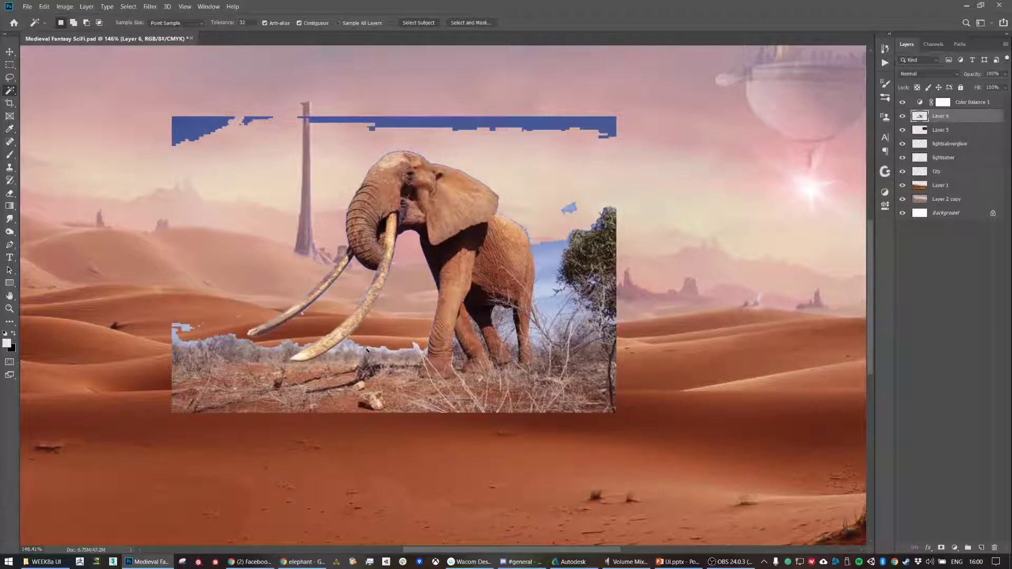
Clear the leftover blue strip and corner patch along the top edge of the elephant photo
{"action": "left_click", "coordinate": [432, 121]}
{"action": "key", "text": "Delete"}
{"action": "key", "text": "m"}
{"action": "left_click_drag", "start_coordinate": [113, 95], "coordinate": [294, 181]}
{"action": "left_click", "coordinate": [259, 248]}
{"action": "key", "text": "Delete"}
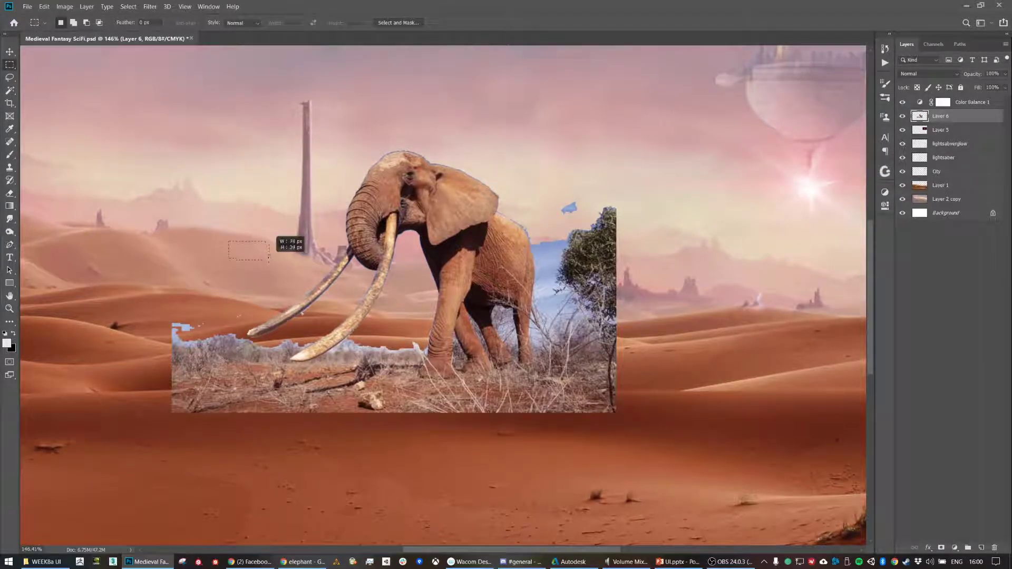
Cut away the stray sky patch and the tree behind the elephant using rectangular selections
{"action": "left_click_drag", "start_coordinate": [559, 187], "coordinate": [616, 246]}
{"action": "key", "text": "Delete"}
{"action": "left_click_drag", "start_coordinate": [552, 189], "coordinate": [694, 461]}
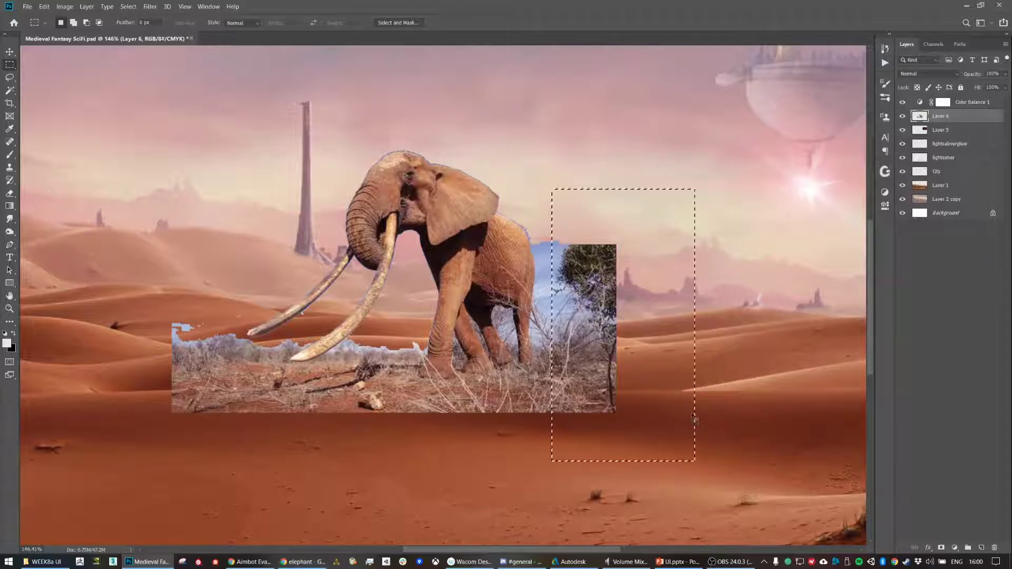
{"action": "key", "text": "Delete"}
{"action": "left_click", "coordinate": [683, 407]}
Erase the upper part of the remaining blue sky behind the elephant's rump with a much smaller Eraser brush
{"action": "scroll", "coordinate": [581, 325], "scroll_direction": "up", "scroll_amount": 3}
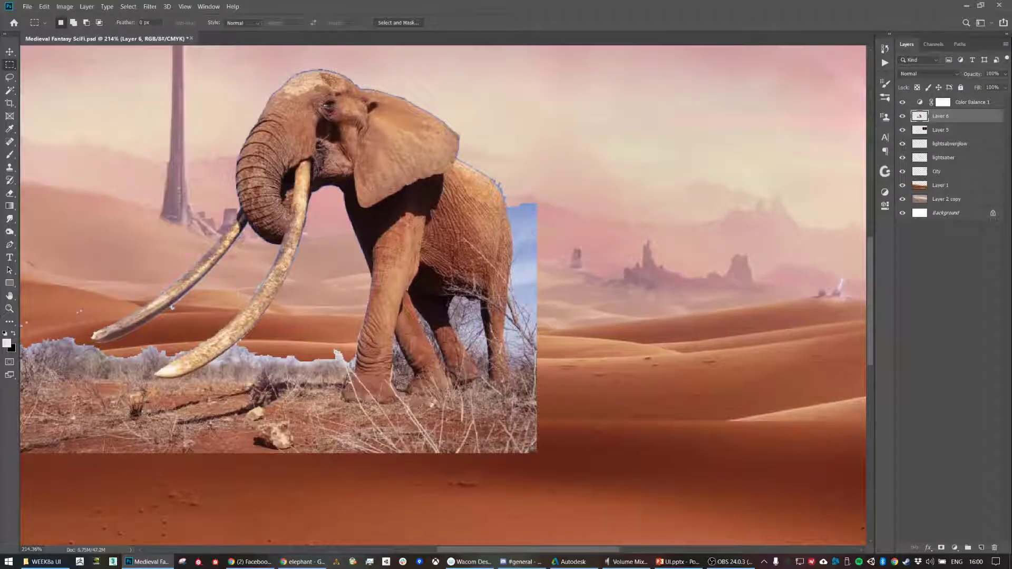
{"action": "key", "text": "e"}
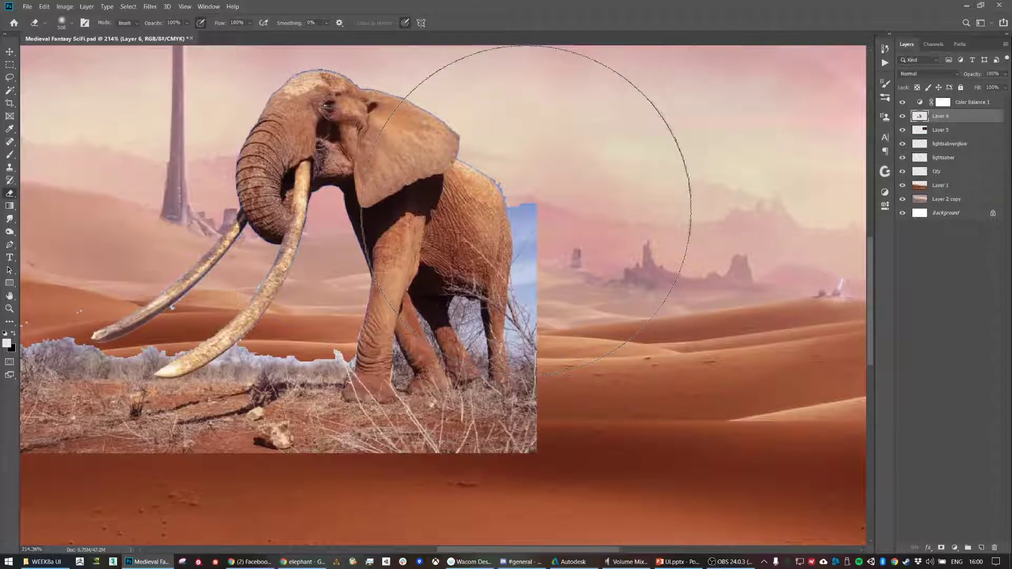
{"action": "key", "text": "bracketleft"}
{"action": "key", "text": "bracketleft"}
{"action": "key", "text": "bracketleft"}
{"action": "key", "text": "bracketleft"}
{"action": "key", "text": "bracketleft"}
{"action": "key", "text": "bracketleft"}
{"action": "key", "text": "bracketleft"}
{"action": "key", "text": "bracketleft"}
{"action": "key", "text": "bracketleft"}
{"action": "key", "text": "bracketleft"}
{"action": "key", "text": "bracketleft"}
{"action": "key", "text": "bracketleft"}
{"action": "key", "text": "bracketleft"}
{"action": "key", "text": "bracketleft"}
{"action": "key", "text": "bracketleft"}
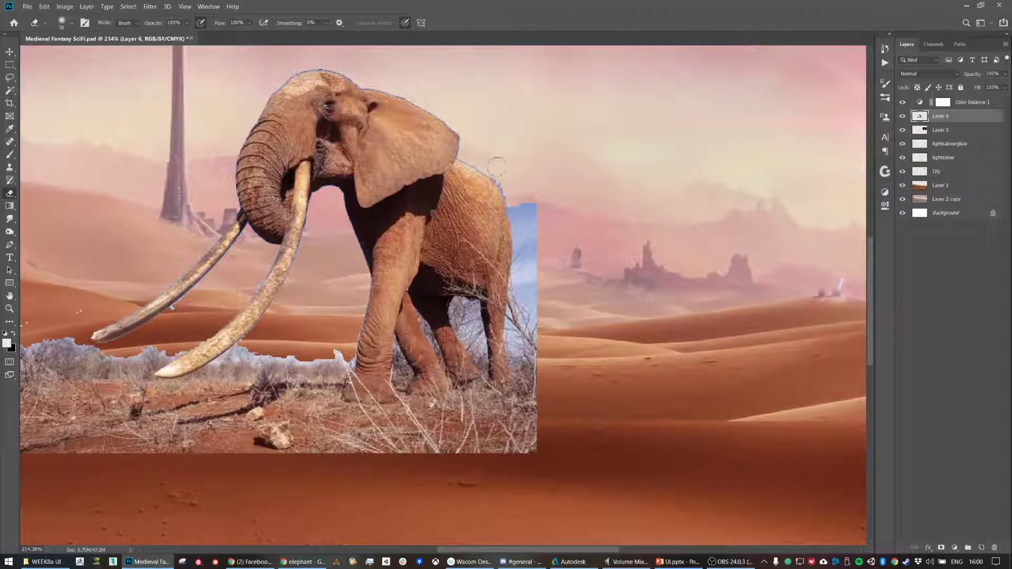
{"action": "left_click_drag", "start_coordinate": [518, 204], "coordinate": [533, 211]}
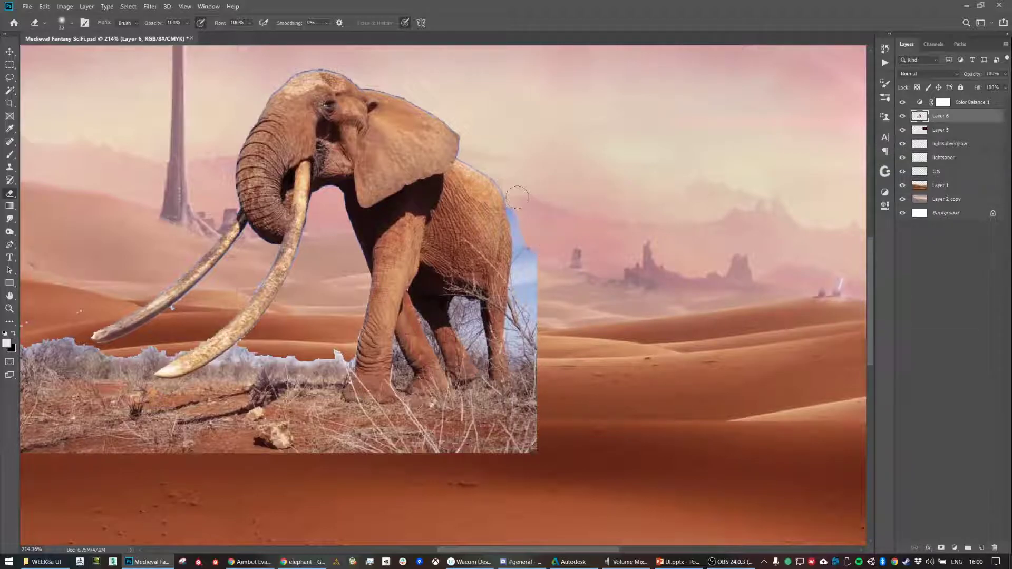
{"action": "key", "text": "bracketleft"}
{"action": "key", "text": "bracketleft"}
{"action": "key", "text": "bracketleft"}
{"action": "mouse_move", "coordinate": [526, 251]}
{"action": "left_mouse_down"}
{"action": "mouse_move", "coordinate": [513, 213]}
{"action": "mouse_move", "coordinate": [529, 255]}
{"action": "left_mouse_up"}
{"action": "scroll", "coordinate": [531, 253], "scroll_direction": "down", "scroll_amount": 2}
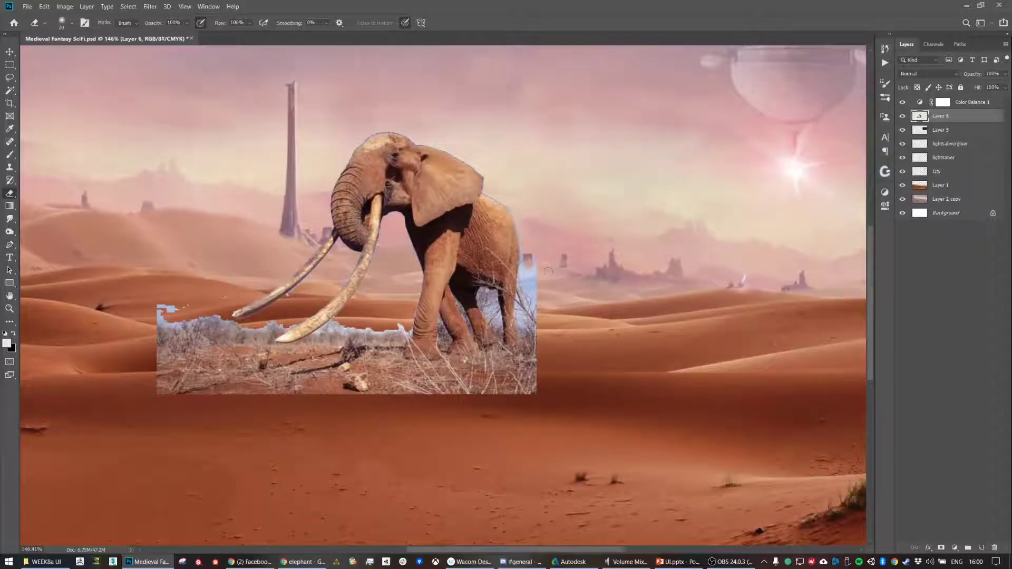
Erase the remaining sky, branches and scrub along the back of the elephant's hind legs and behind its rear foot
{"action": "scroll", "coordinate": [549, 271], "scroll_direction": "up", "scroll_amount": 2}
{"action": "left_click_drag", "start_coordinate": [520, 240], "coordinate": [510, 314]}
{"action": "mouse_move", "coordinate": [509, 265]}
{"action": "left_mouse_down"}
{"action": "mouse_move", "coordinate": [501, 354]}
{"action": "mouse_move", "coordinate": [516, 428]}
{"action": "left_mouse_up"}
{"action": "mouse_move", "coordinate": [519, 322]}
{"action": "left_mouse_down"}
{"action": "mouse_move", "coordinate": [520, 400]}
{"action": "mouse_move", "coordinate": [525, 353]}
{"action": "left_mouse_up"}
{"action": "left_click_drag", "start_coordinate": [520, 398], "coordinate": [515, 448]}
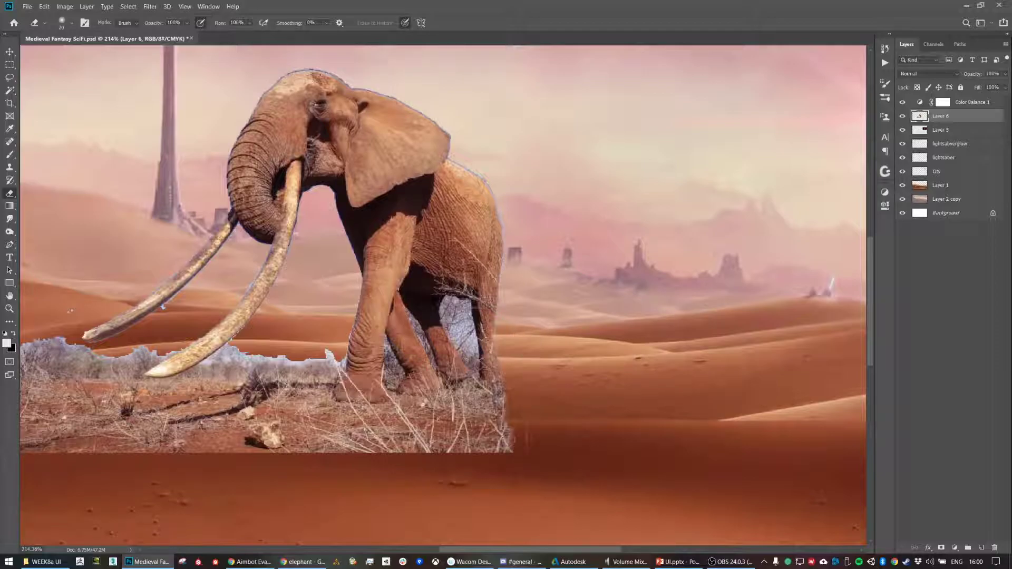
{"action": "left_click_drag", "start_coordinate": [464, 397], "coordinate": [503, 403]}
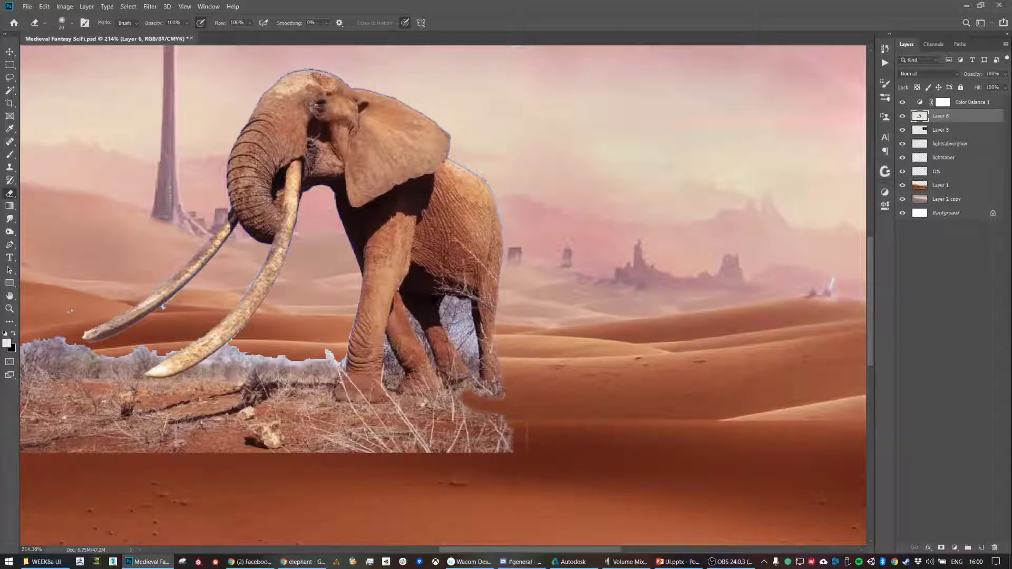
Erase the background between the elephant's two hind legs with a finer Eraser brush
{"action": "key", "text": "bracketleft"}
{"action": "mouse_move", "coordinate": [465, 388]}
{"action": "left_mouse_down"}
{"action": "mouse_move", "coordinate": [493, 391]}
{"action": "mouse_move", "coordinate": [452, 329]}
{"action": "mouse_move", "coordinate": [448, 300]}
{"action": "mouse_move", "coordinate": [471, 336]}
{"action": "left_mouse_up"}
{"action": "key", "text": "bracketleft"}
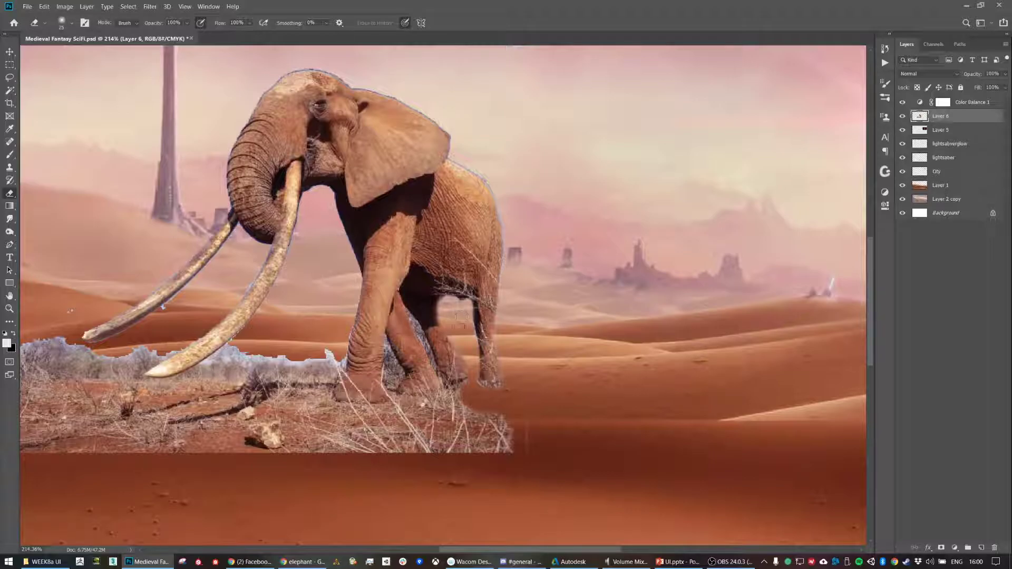
{"action": "key", "text": "bracketleft"}
{"action": "key", "text": "bracketright"}
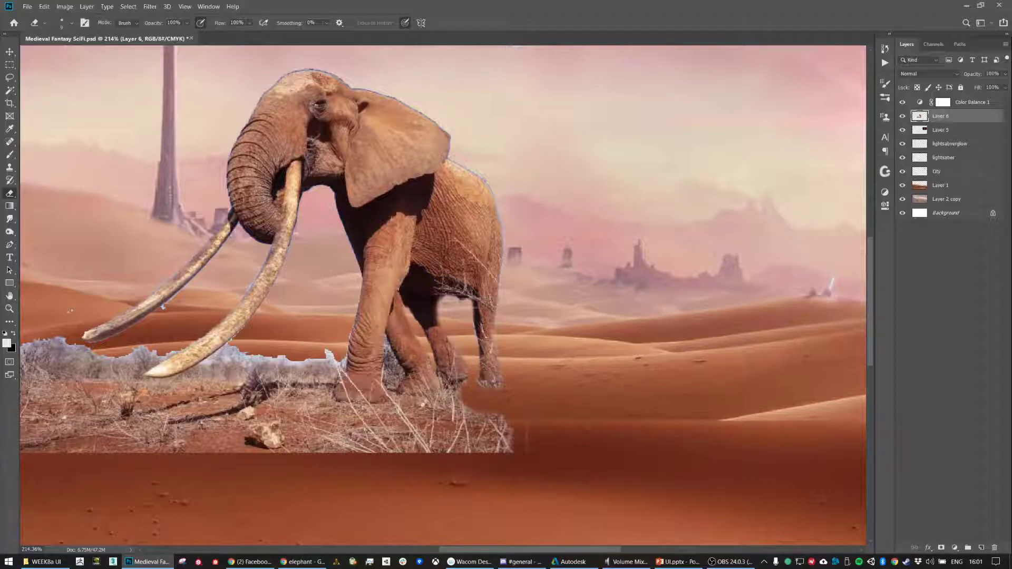
Erase the dry grass and ground beneath the elephant's hind feet, enlarging the Eraser for the wider areas
{"action": "mouse_move", "coordinate": [446, 388]}
{"action": "left_mouse_down"}
{"action": "mouse_move", "coordinate": [460, 385]}
{"action": "mouse_move", "coordinate": [401, 399]}
{"action": "mouse_move", "coordinate": [442, 392]}
{"action": "mouse_move", "coordinate": [404, 398]}
{"action": "mouse_move", "coordinate": [439, 392]}
{"action": "mouse_move", "coordinate": [448, 422]}
{"action": "mouse_move", "coordinate": [414, 435]}
{"action": "left_mouse_up"}
{"action": "key", "text": "bracketright"}
{"action": "key", "text": "bracketright"}
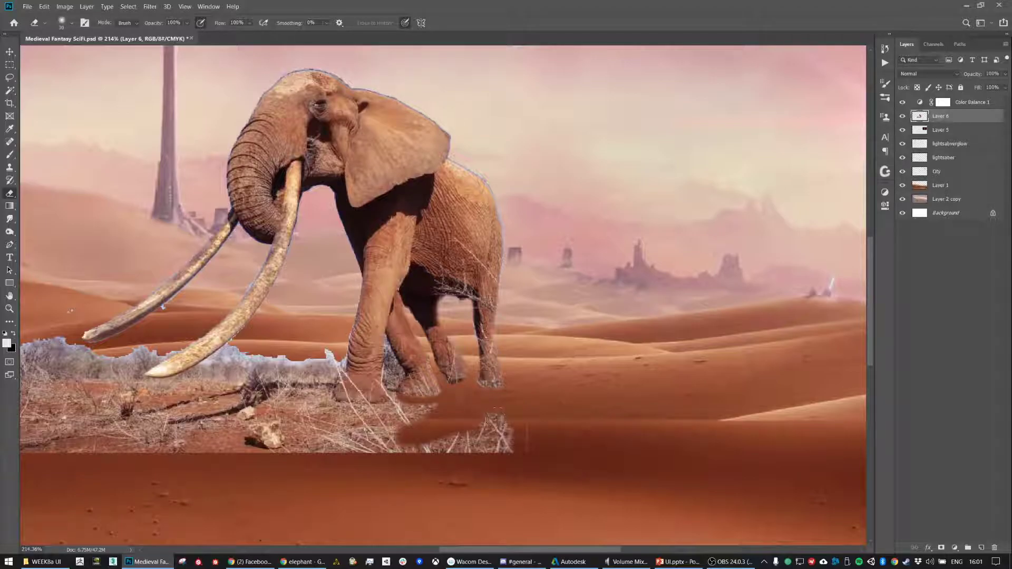
{"action": "key", "text": "bracketright"}
{"action": "key", "text": "bracketright"}
{"action": "mouse_move", "coordinate": [531, 421]}
{"action": "left_mouse_down"}
{"action": "mouse_move", "coordinate": [424, 470]}
{"action": "mouse_move", "coordinate": [445, 433]}
{"action": "left_mouse_up"}
{"action": "mouse_move", "coordinate": [511, 413]}
{"action": "left_mouse_down"}
{"action": "mouse_move", "coordinate": [420, 420]}
{"action": "mouse_move", "coordinate": [395, 346]}
{"action": "left_mouse_up"}
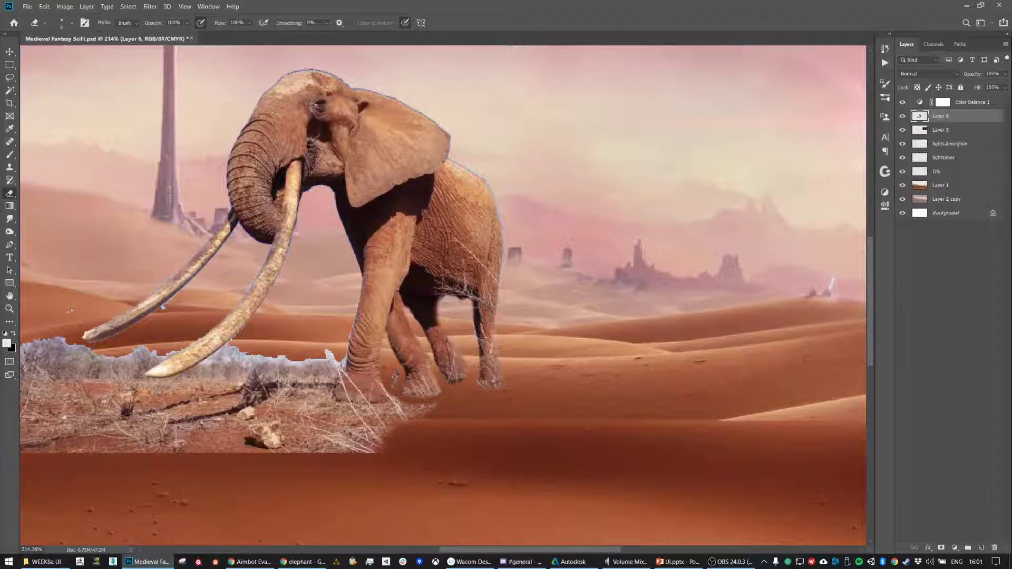
Erase the photo's ground and twigs around the elephant's front feet
{"action": "key", "text": "bracketright"}
{"action": "key", "text": "bracketright"}
{"action": "key", "text": "bracketright"}
{"action": "mouse_move", "coordinate": [428, 406]}
{"action": "left_mouse_down"}
{"action": "mouse_move", "coordinate": [392, 416]}
{"action": "mouse_move", "coordinate": [373, 439]}
{"action": "mouse_move", "coordinate": [372, 411]}
{"action": "mouse_move", "coordinate": [311, 404]}
{"action": "mouse_move", "coordinate": [320, 345]}
{"action": "mouse_move", "coordinate": [322, 367]}
{"action": "mouse_move", "coordinate": [339, 375]}
{"action": "mouse_move", "coordinate": [329, 392]}
{"action": "left_mouse_up"}
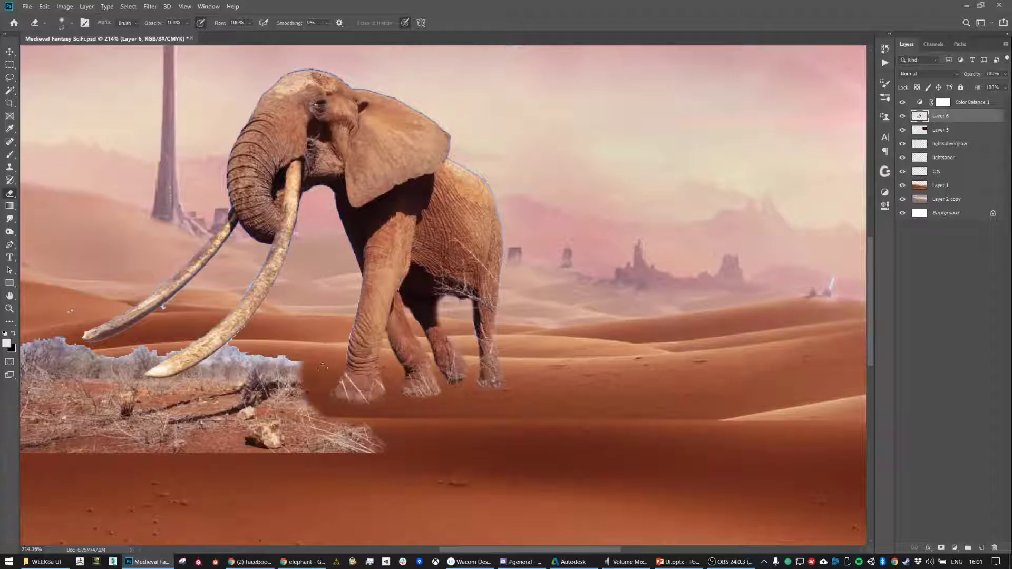
Erase the scrubland in front of the elephant and below its tusks, leaving only a small bush patch by the tusk tips
{"action": "left_click_drag", "start_coordinate": [240, 353], "coordinate": [173, 391]}
{"action": "mouse_move", "coordinate": [234, 357]}
{"action": "left_mouse_down"}
{"action": "mouse_move", "coordinate": [175, 388]}
{"action": "mouse_move", "coordinate": [118, 406]}
{"action": "left_mouse_up"}
{"action": "left_click_drag", "start_coordinate": [253, 353], "coordinate": [174, 417]}
{"action": "key", "text": "bracketright"}
{"action": "mouse_move", "coordinate": [288, 364]}
{"action": "left_mouse_down"}
{"action": "mouse_move", "coordinate": [269, 481]}
{"action": "mouse_move", "coordinate": [306, 447]}
{"action": "mouse_move", "coordinate": [343, 466]}
{"action": "mouse_move", "coordinate": [374, 465]}
{"action": "mouse_move", "coordinate": [371, 441]}
{"action": "left_mouse_up"}
{"action": "key", "text": "bracketright"}
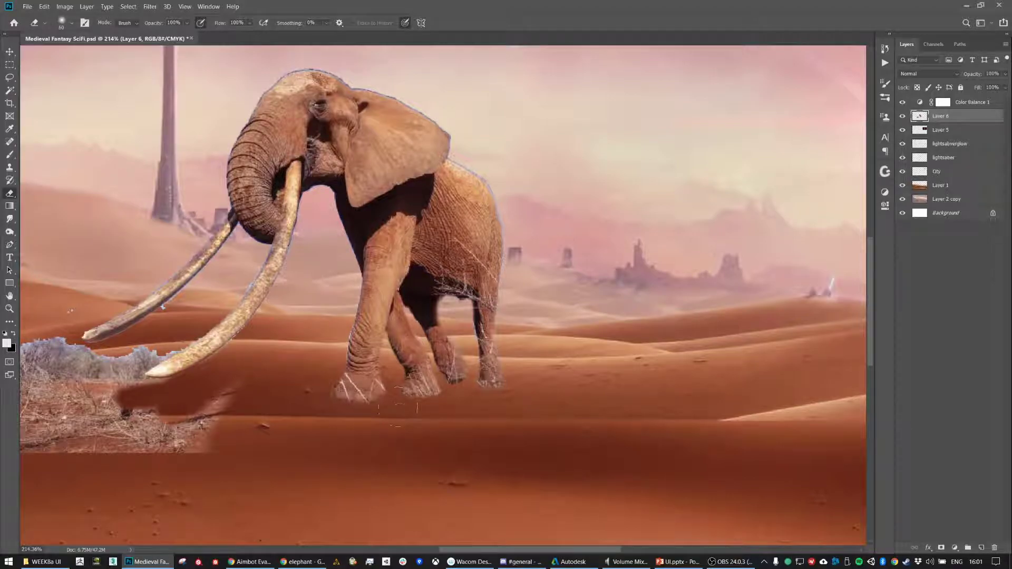
{"action": "left_click_drag", "start_coordinate": [371, 380], "coordinate": [619, 356]}
{"action": "left_click_drag", "start_coordinate": [364, 416], "coordinate": [475, 377]}
{"action": "mouse_move", "coordinate": [232, 417]}
{"action": "left_mouse_down"}
{"action": "mouse_move", "coordinate": [372, 413]}
{"action": "mouse_move", "coordinate": [240, 385]}
{"action": "mouse_move", "coordinate": [232, 316]}
{"action": "mouse_move", "coordinate": [248, 303]}
{"action": "mouse_move", "coordinate": [295, 319]}
{"action": "left_mouse_up"}
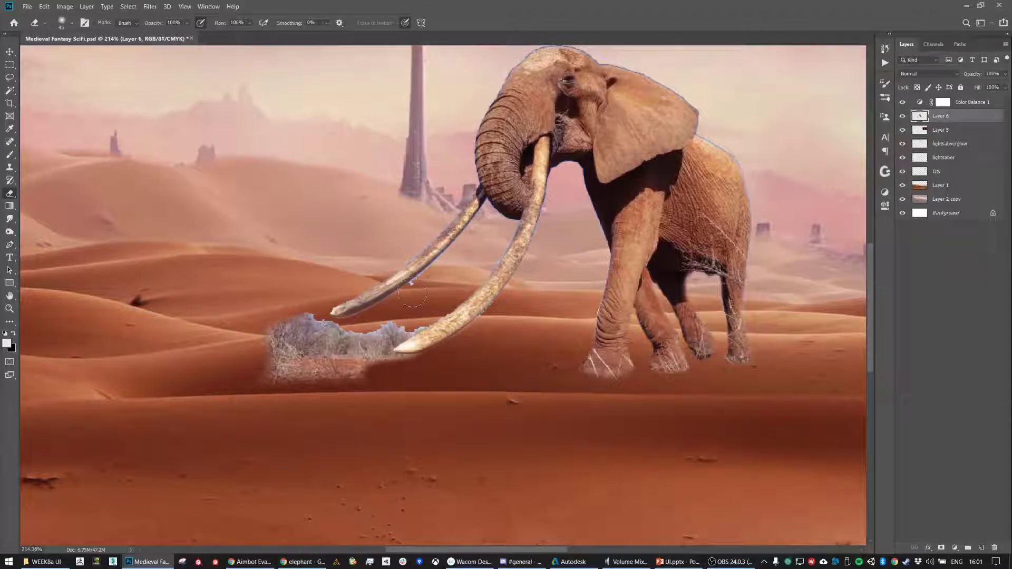
Erase the bush patch between and beyond the tusk tips, undoing the stray first stroke
{"action": "mouse_move", "coordinate": [416, 323]}
{"action": "left_mouse_down"}
{"action": "mouse_move", "coordinate": [401, 335]}
{"action": "mouse_move", "coordinate": [452, 312]}
{"action": "mouse_move", "coordinate": [387, 356]}
{"action": "mouse_move", "coordinate": [416, 356]}
{"action": "mouse_move", "coordinate": [322, 363]}
{"action": "mouse_move", "coordinate": [280, 350]}
{"action": "mouse_move", "coordinate": [337, 319]}
{"action": "left_mouse_up"}
{"action": "key", "text": "ctrl+z"}
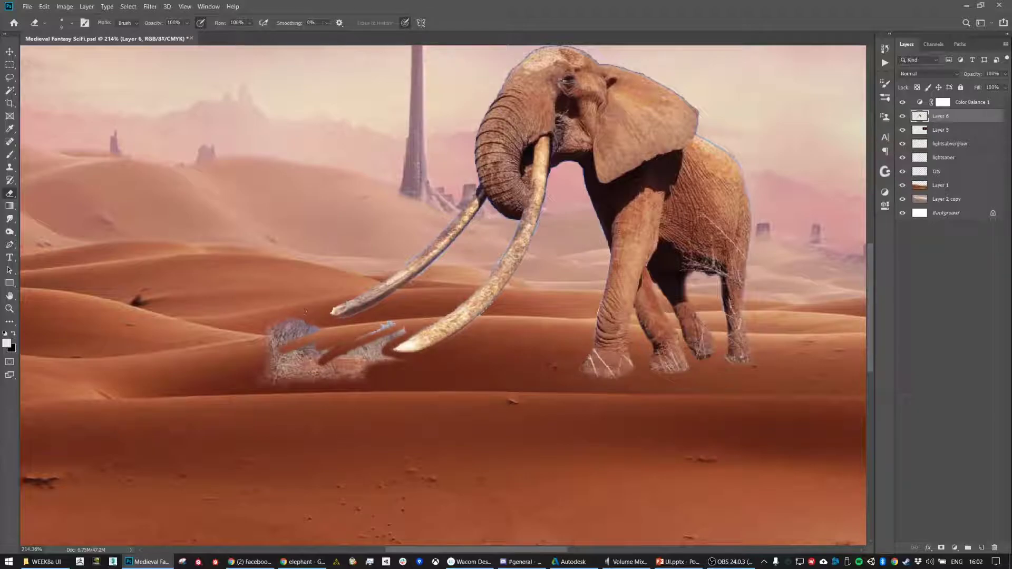
{"action": "key", "text": "bracketright"}
{"action": "key", "text": "bracketright"}
{"action": "key", "text": "bracketright"}
{"action": "mouse_move", "coordinate": [279, 336]}
{"action": "left_mouse_down"}
{"action": "mouse_move", "coordinate": [279, 360]}
{"action": "mouse_move", "coordinate": [286, 328]}
{"action": "mouse_move", "coordinate": [299, 345]}
{"action": "left_mouse_up"}
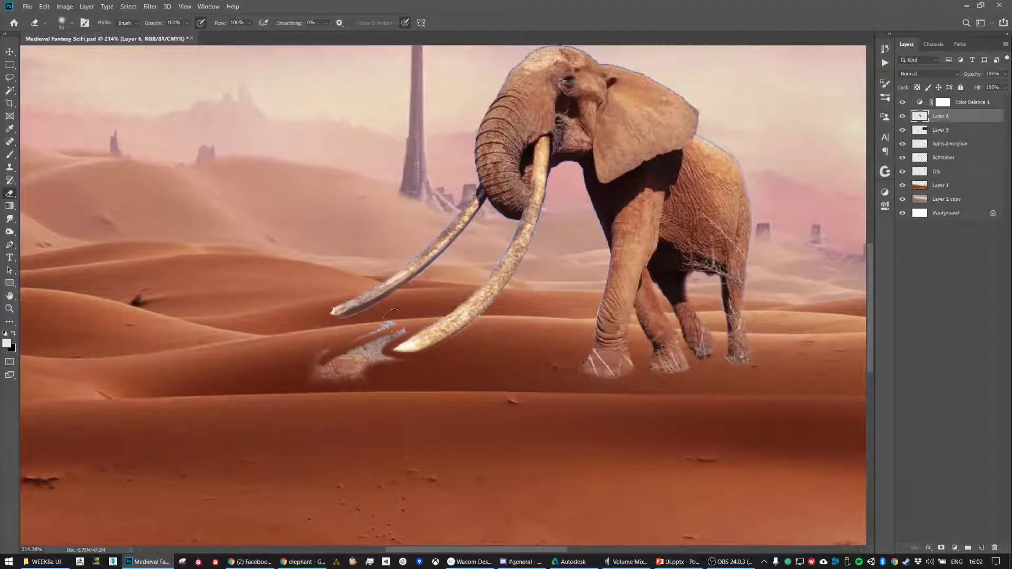
{"action": "left_click_drag", "start_coordinate": [393, 318], "coordinate": [285, 365]}
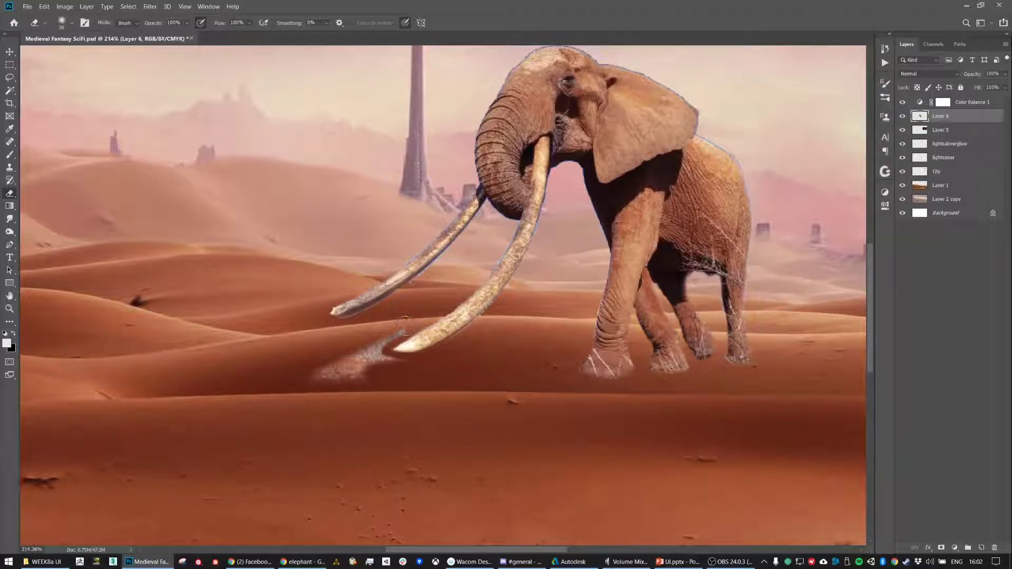
{"action": "left_click_drag", "start_coordinate": [405, 325], "coordinate": [317, 374]}
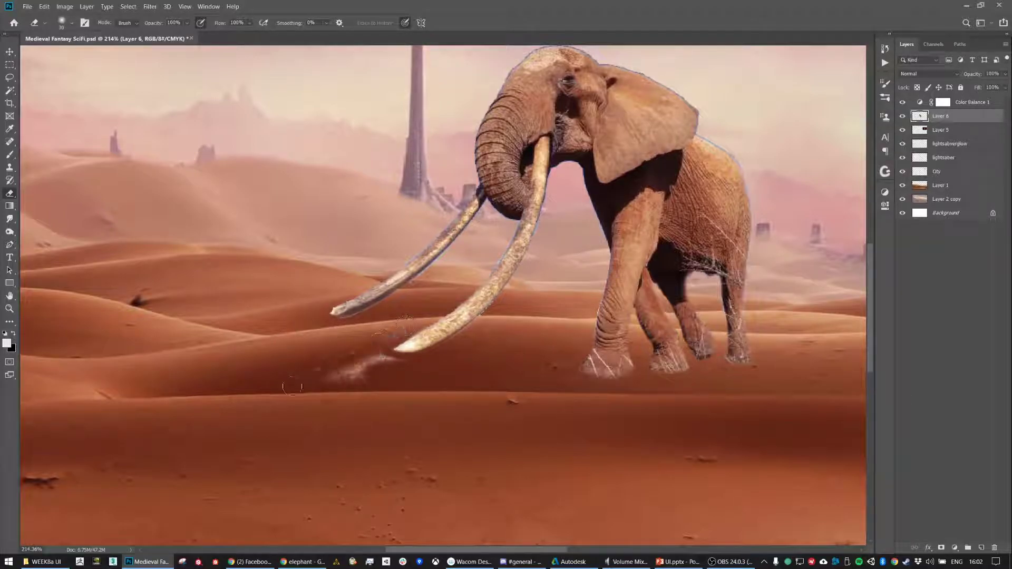
Switch to Chrome and show the usage-rights filter options for the desert image search
{"action": "left_click", "coordinate": [306, 562]}
{"action": "left_click", "coordinate": [493, 10]}
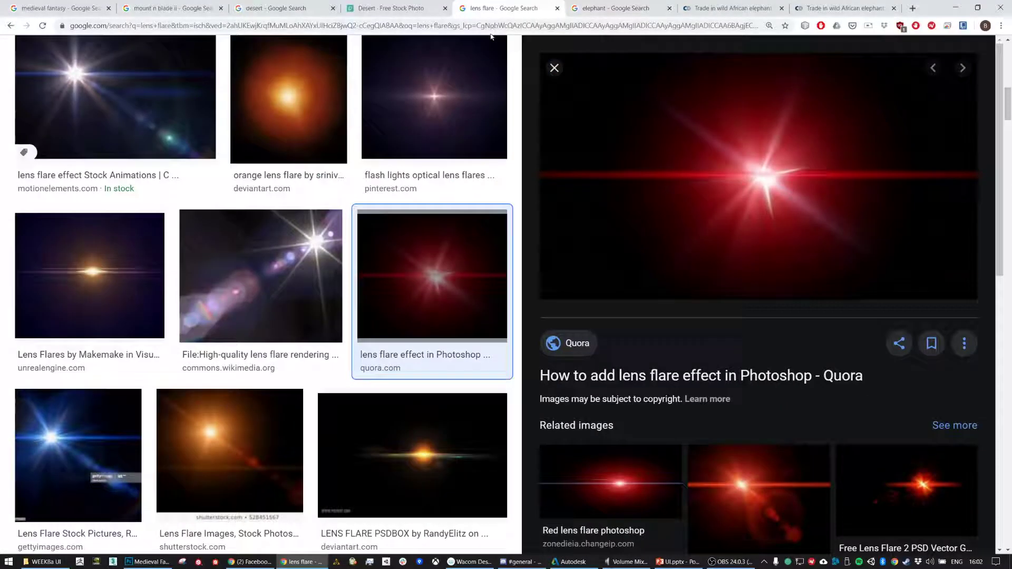
{"action": "left_click", "coordinate": [280, 8]}
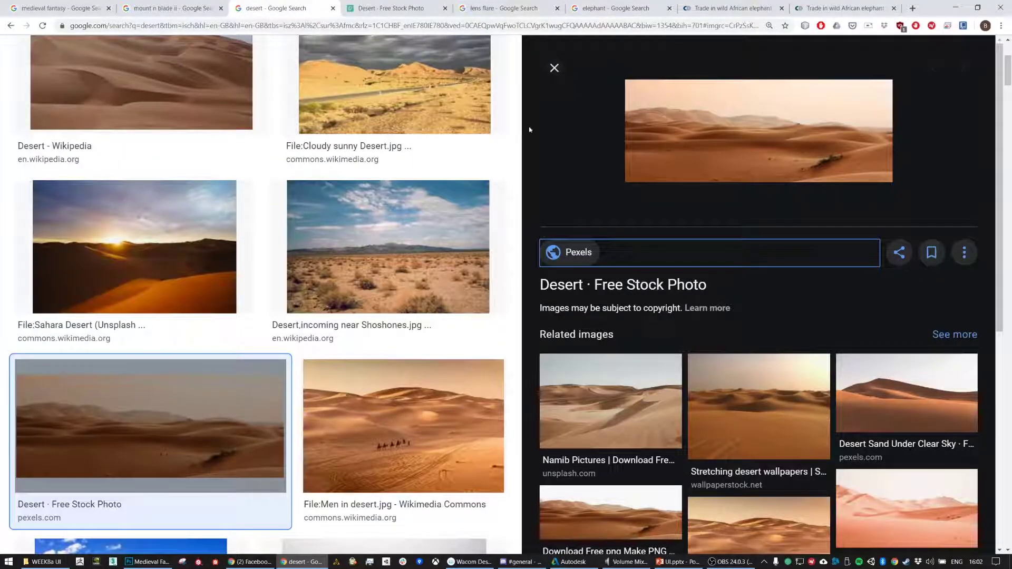
{"action": "scroll", "coordinate": [308, 130], "scroll_direction": "up", "scroll_amount": 4}
{"action": "left_click", "coordinate": [309, 130]}
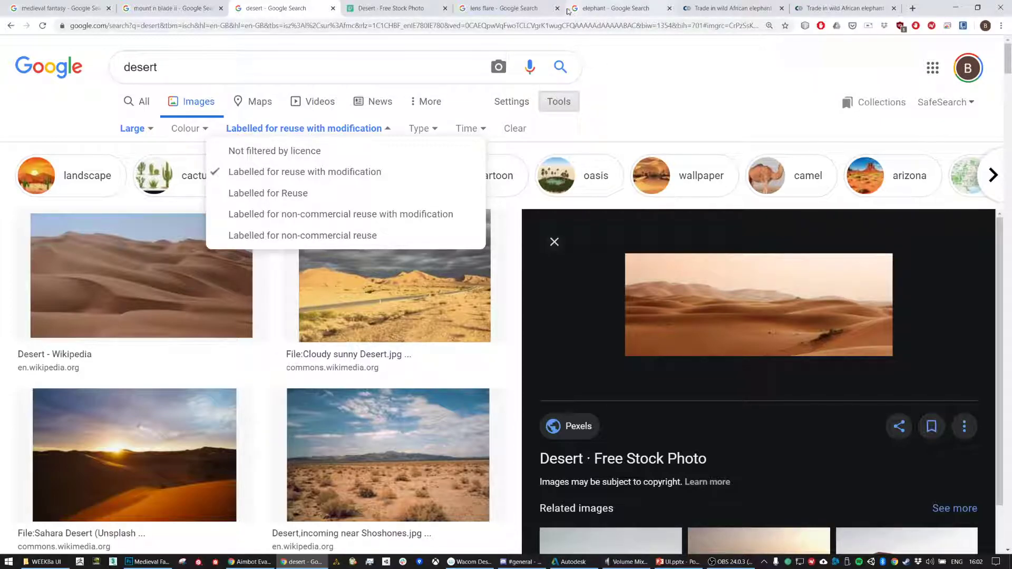
Search Google for "creative commons license" in place of the lens flare results
{"action": "left_click", "coordinate": [509, 8]}
{"action": "left_click", "coordinate": [511, 24]}
{"action": "type", "text": "creative "}
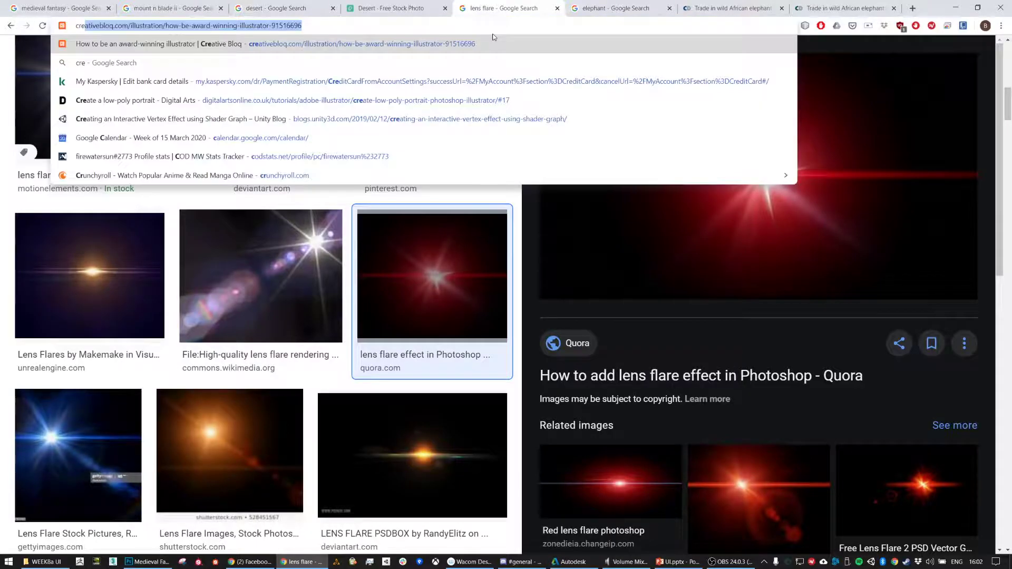
{"action": "type", "text": "commons license"}
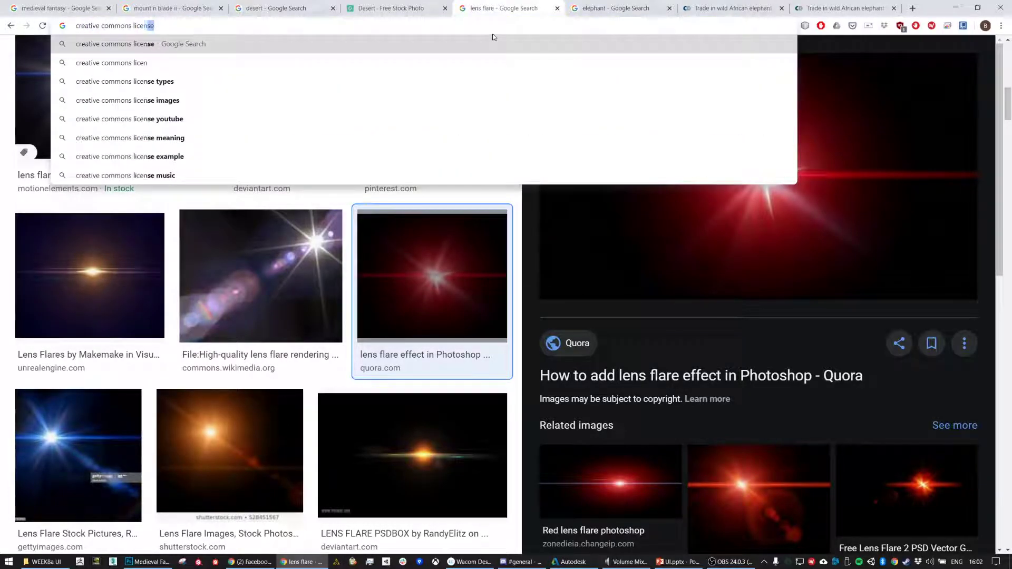
{"action": "key", "text": "Return"}
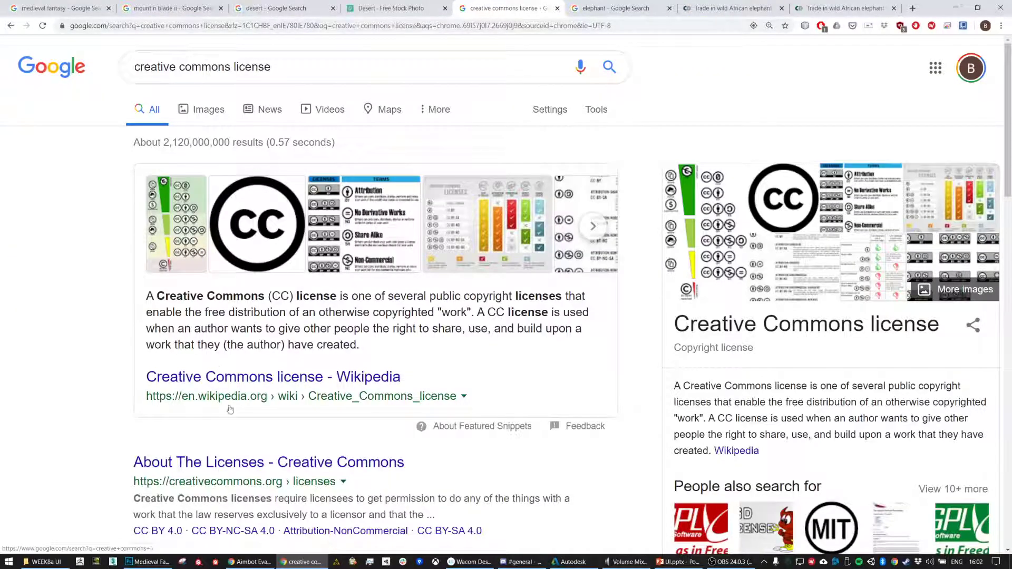
Examine the Wikipedia, ResearchGate and Copytrack charts explaining the Creative Commons licence types in the image results
{"action": "left_click", "coordinate": [187, 221]}
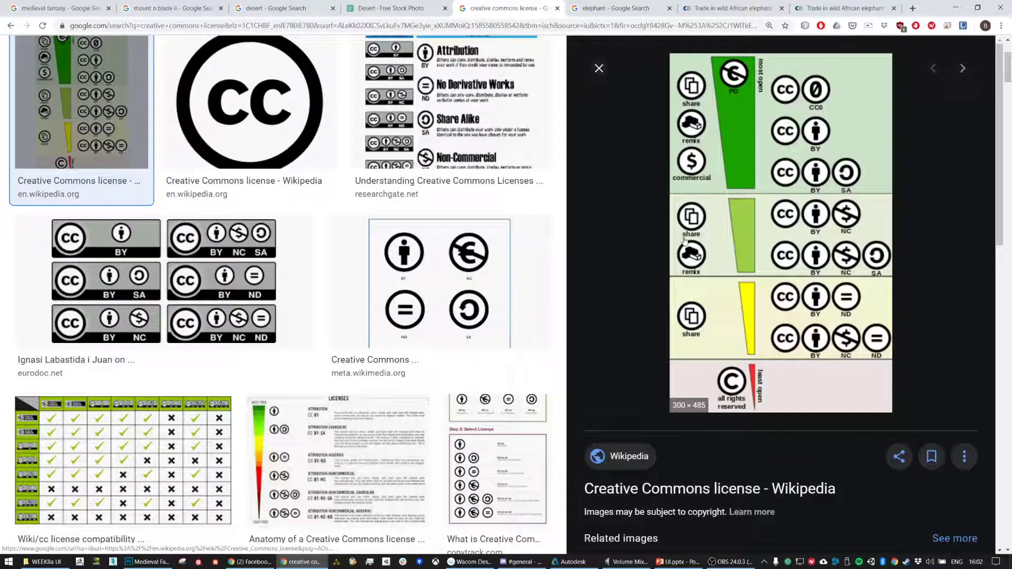
{"action": "scroll", "coordinate": [672, 227], "scroll_direction": "down", "scroll_amount": 2}
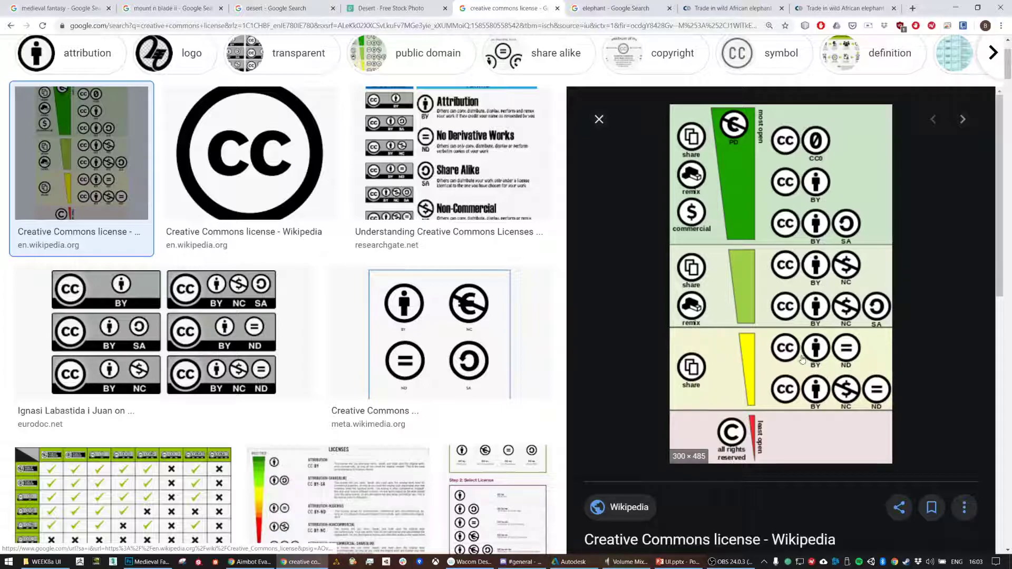
{"action": "scroll", "coordinate": [801, 354], "scroll_direction": "up", "scroll_amount": 2}
{"action": "left_click", "coordinate": [417, 221]}
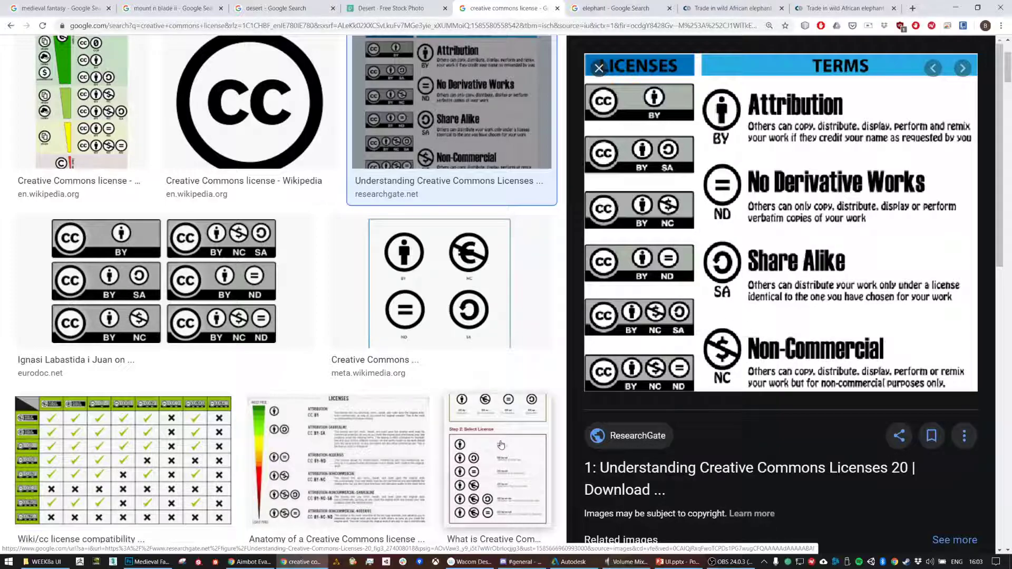
{"action": "left_click", "coordinate": [482, 477]}
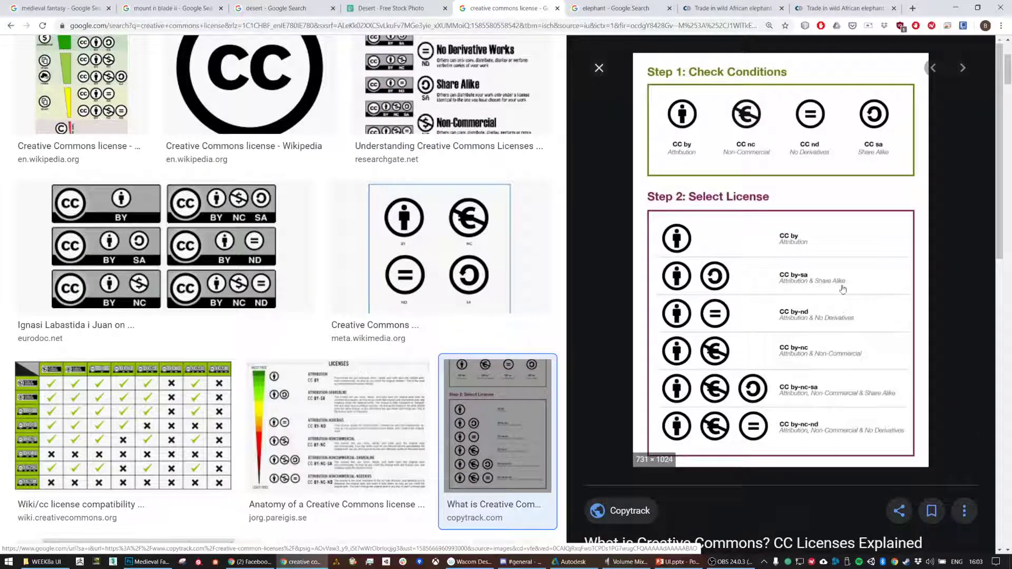
{"action": "scroll", "coordinate": [369, 264], "scroll_direction": "up", "scroll_amount": 4}
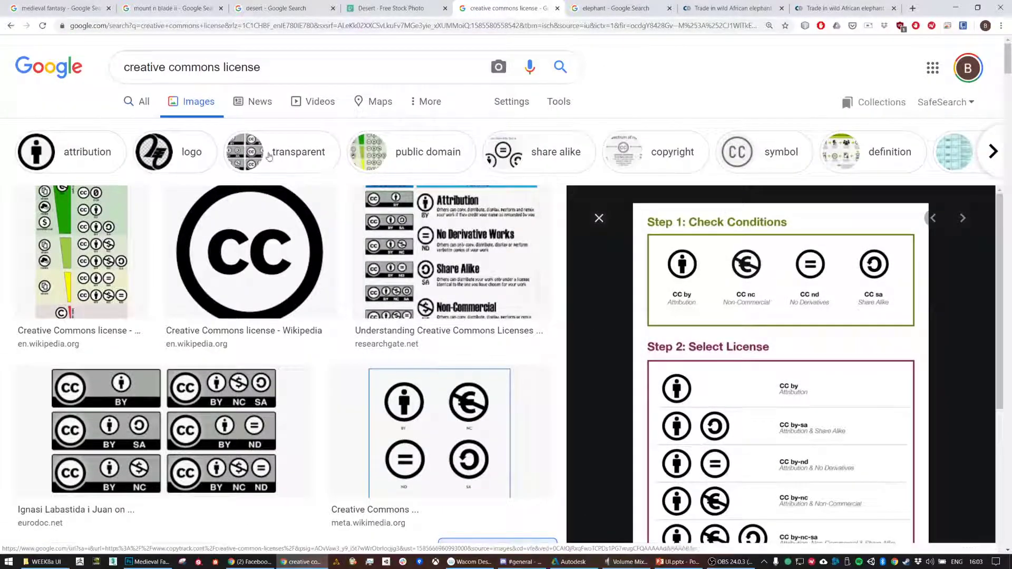
Search Google's web results for "nasa images" and open NASA's Image Galleries page
{"action": "left_click", "coordinate": [147, 103]}
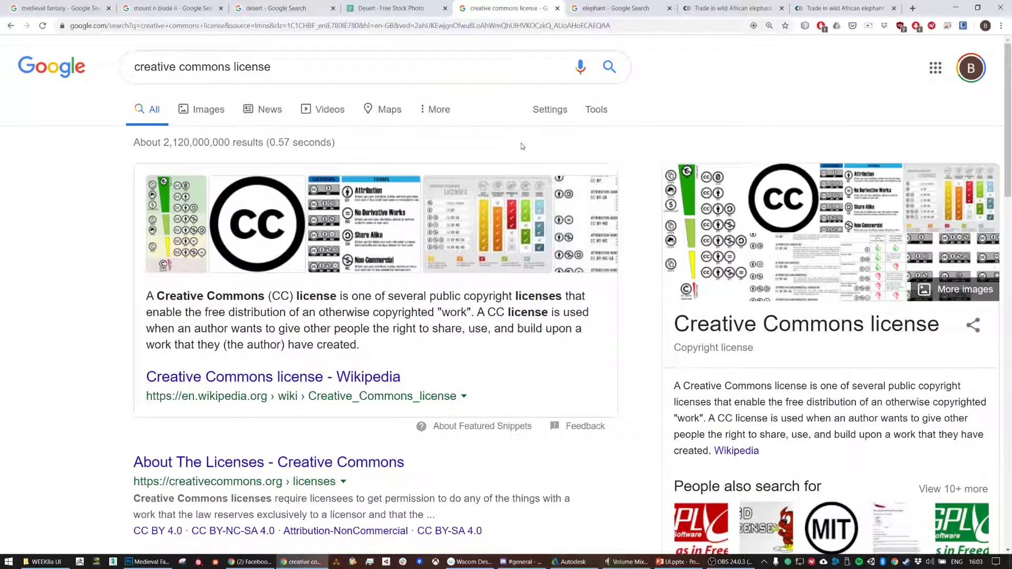
{"action": "left_click", "coordinate": [401, 73]}
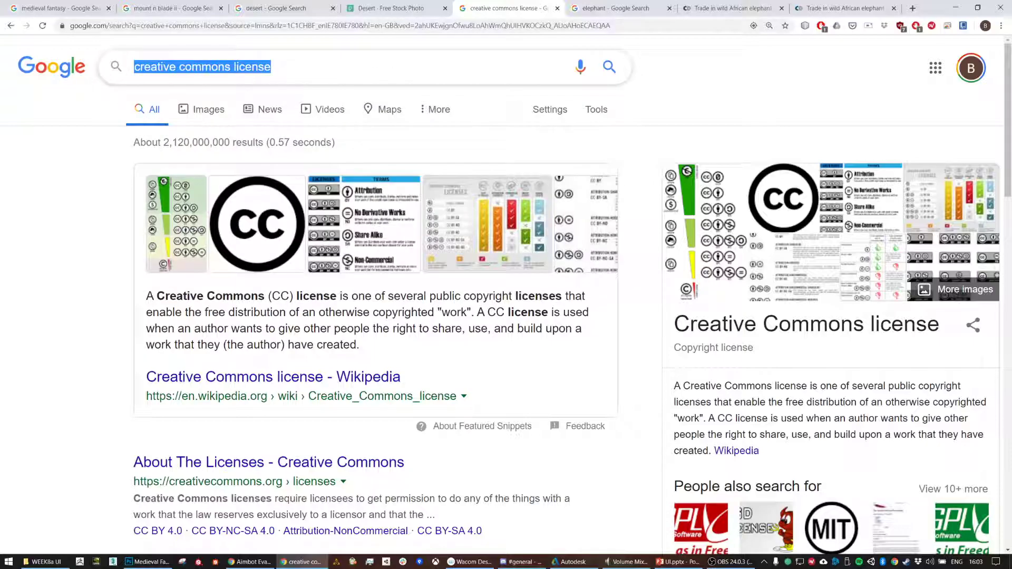
{"action": "type", "text": "nasa"}
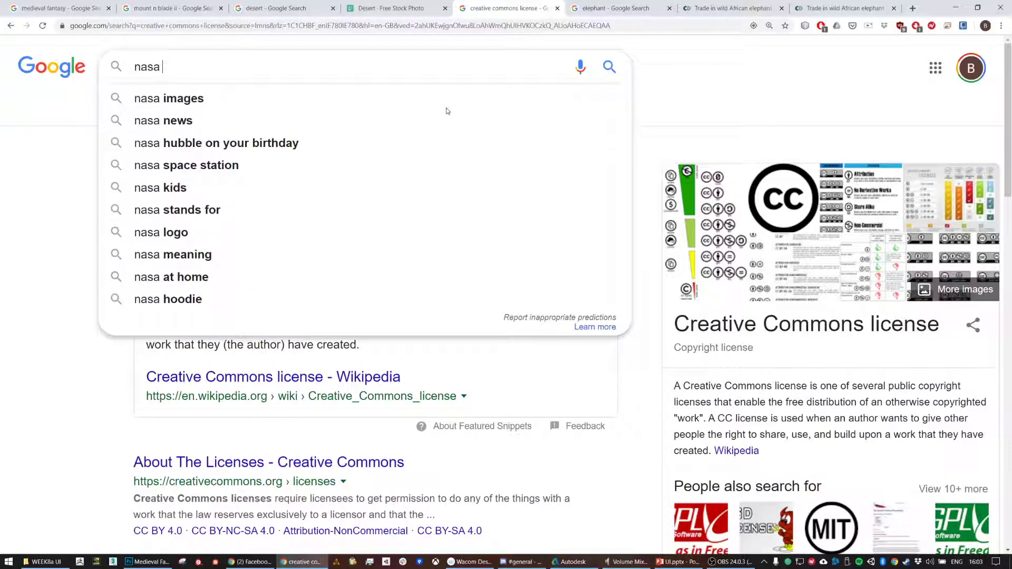
{"action": "left_click", "coordinate": [422, 101]}
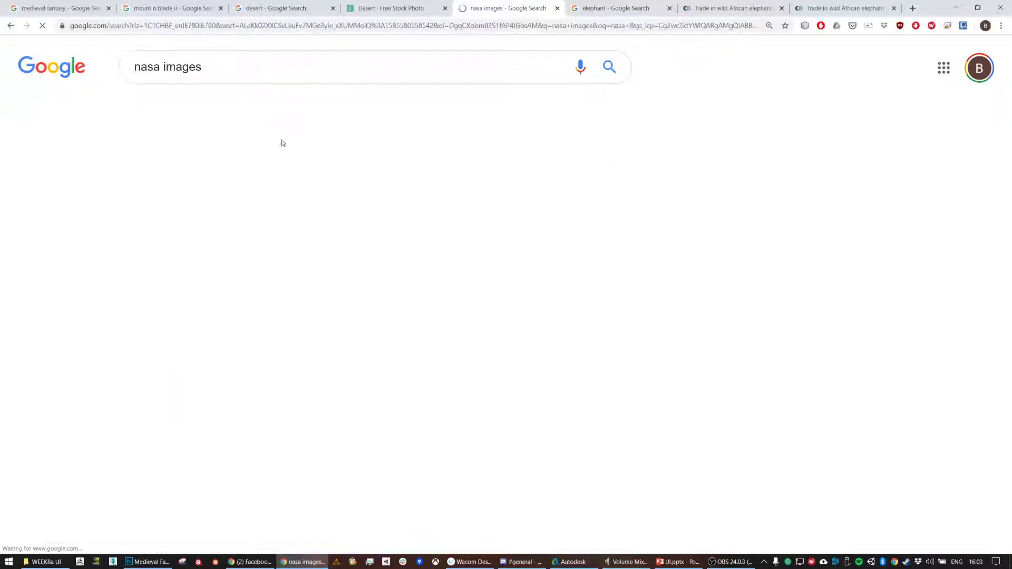
{"action": "left_click", "coordinate": [240, 177]}
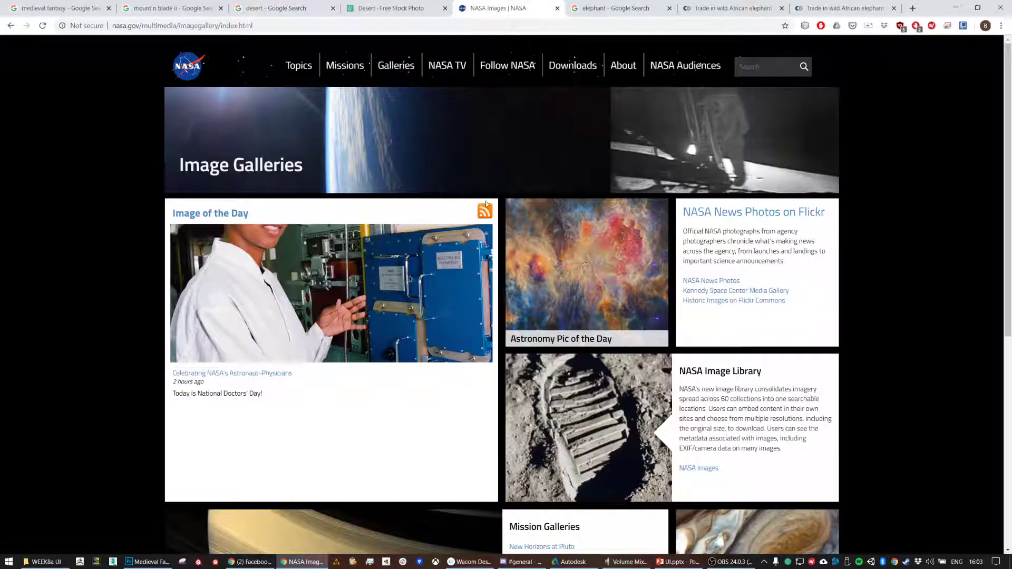
Open the Astronomy Picture of the Day and copy the Colors of Saturn from Cassini image
{"action": "left_click", "coordinate": [603, 256]}
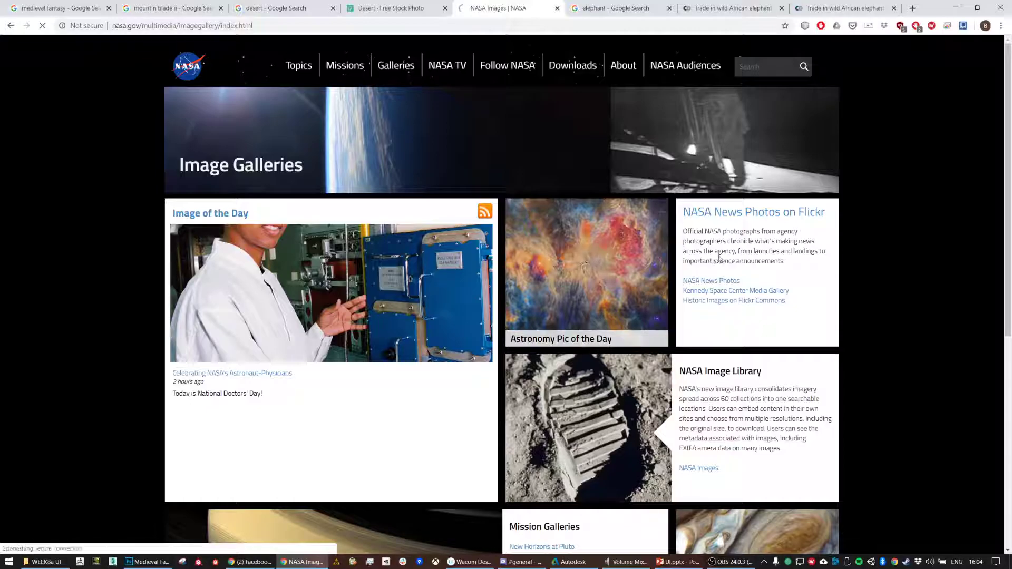
{"action": "scroll", "coordinate": [727, 256], "scroll_direction": "down", "scroll_amount": 2}
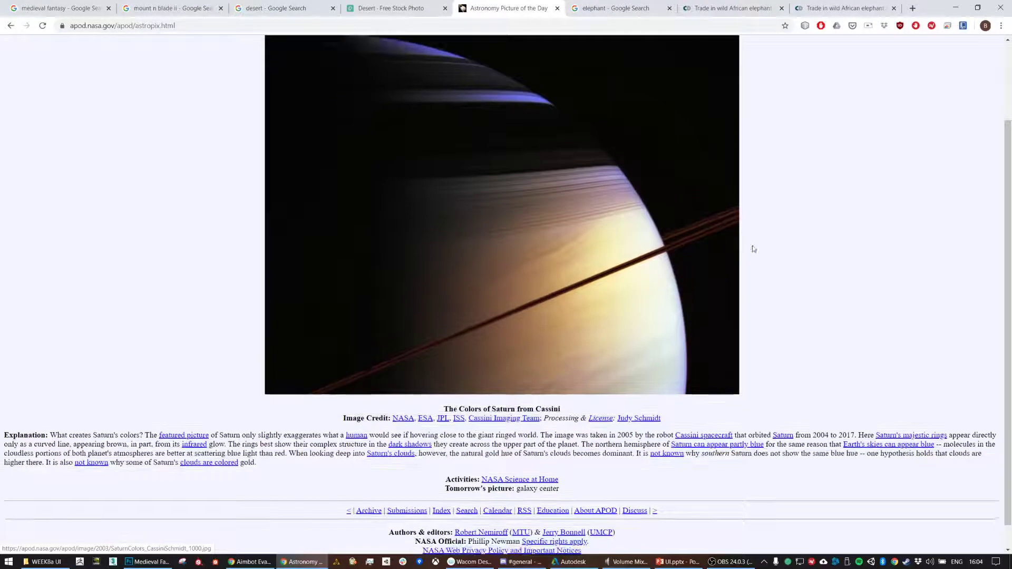
{"action": "scroll", "coordinate": [741, 252], "scroll_direction": "down", "scroll_amount": 1}
{"action": "right_click", "coordinate": [541, 184]}
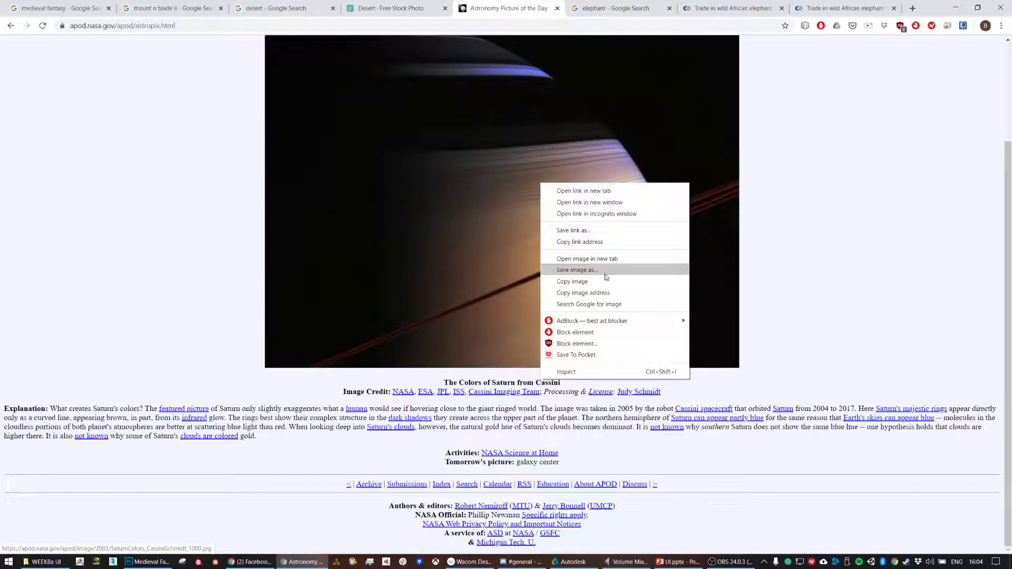
{"action": "left_click", "coordinate": [596, 281]}
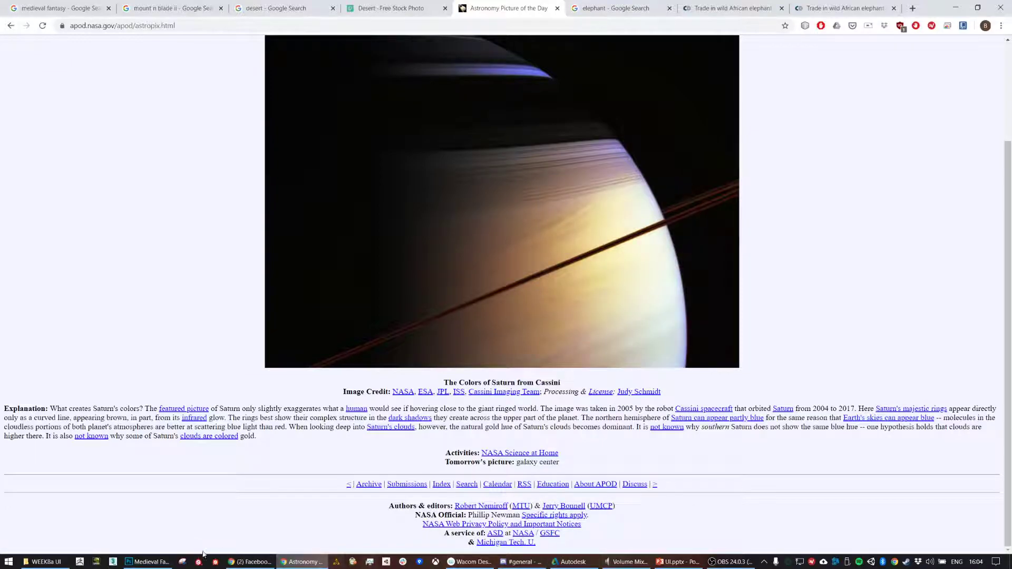
Switch to Photoshop, paste the Saturn image as a new layer and place it beneath the Layer 1 dunes
{"action": "left_click", "coordinate": [147, 562]}
{"action": "left_click", "coordinate": [931, 200]}
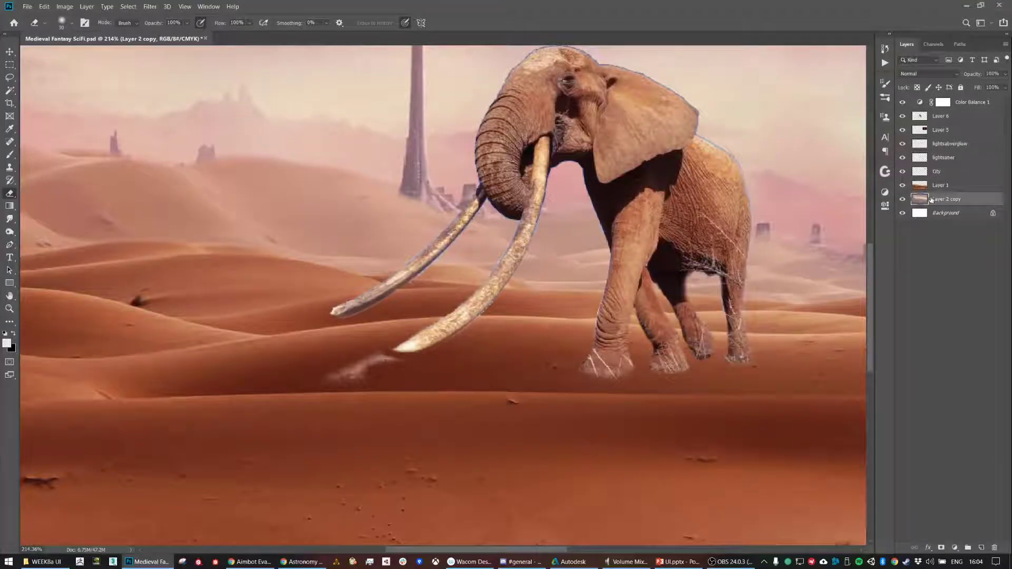
{"action": "left_click", "coordinate": [932, 185]}
{"action": "key", "text": "ctrl+v"}
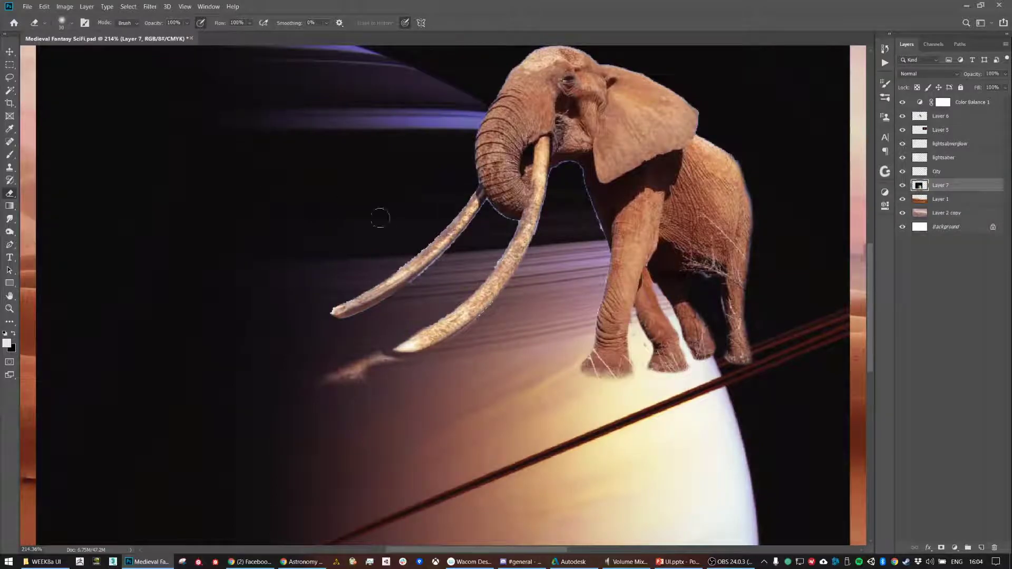
{"action": "key", "text": "v"}
{"action": "scroll", "coordinate": [409, 243], "scroll_direction": "down", "scroll_amount": 3}
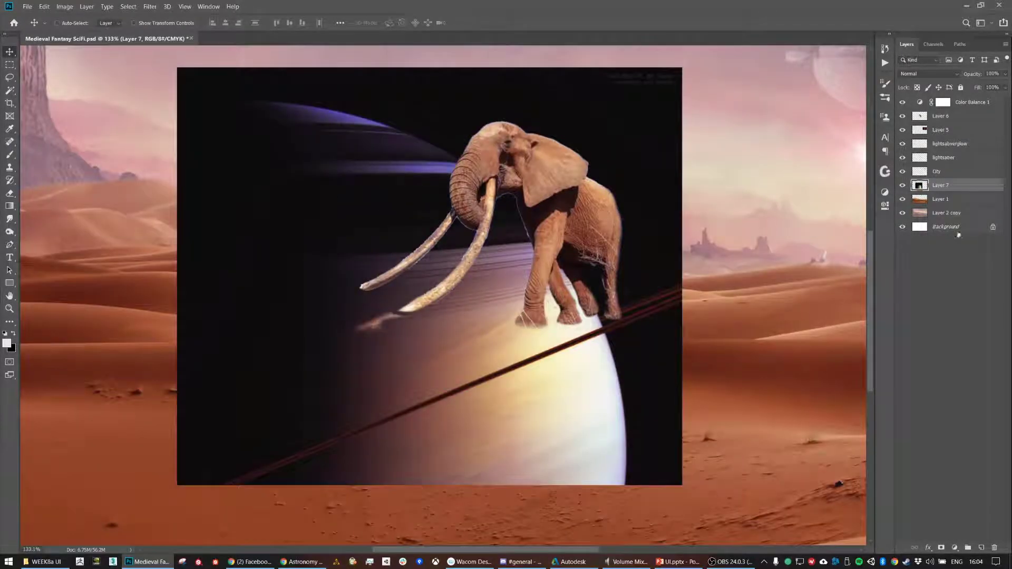
{"action": "left_click_drag", "start_coordinate": [952, 186], "coordinate": [951, 210]}
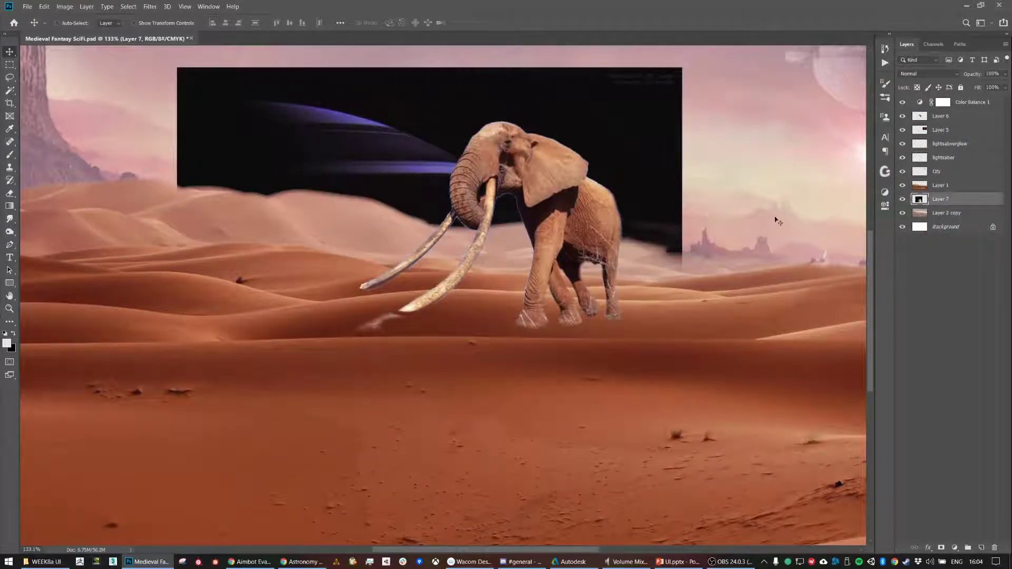
Set the Saturn layer's blend mode to Screen and position the planet in the sky behind the floating city
{"action": "left_click_drag", "start_coordinate": [387, 164], "coordinate": [325, 283]}
{"action": "right_click", "coordinate": [369, 287]}
{"action": "key", "text": "Escape"}
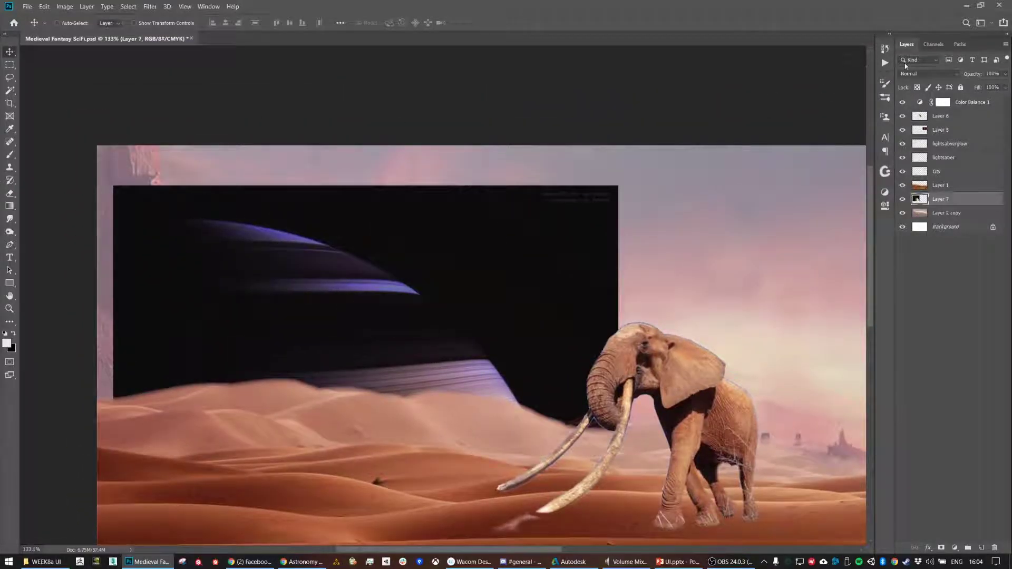
{"action": "left_click", "coordinate": [919, 74]}
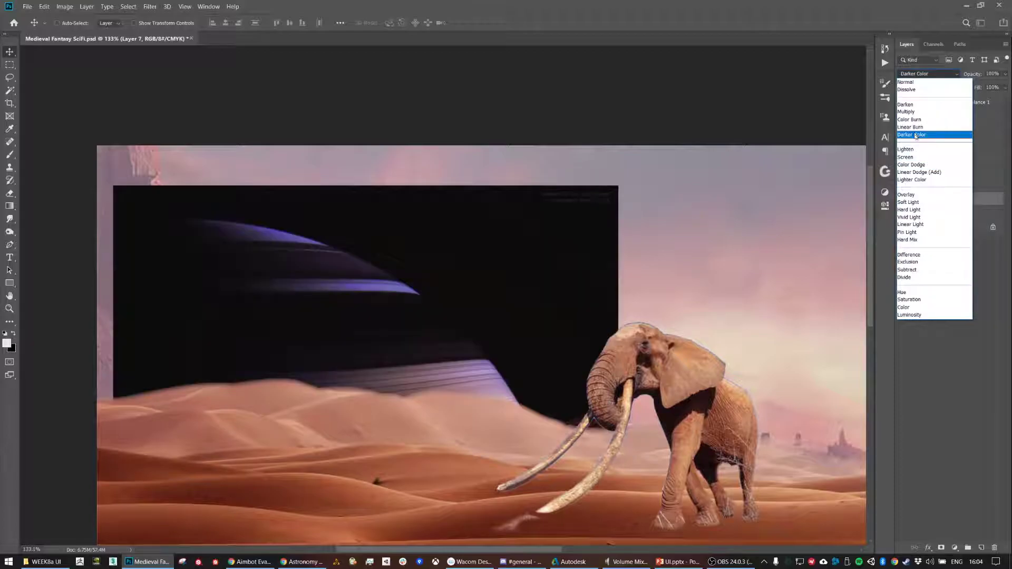
{"action": "left_click", "coordinate": [915, 157]}
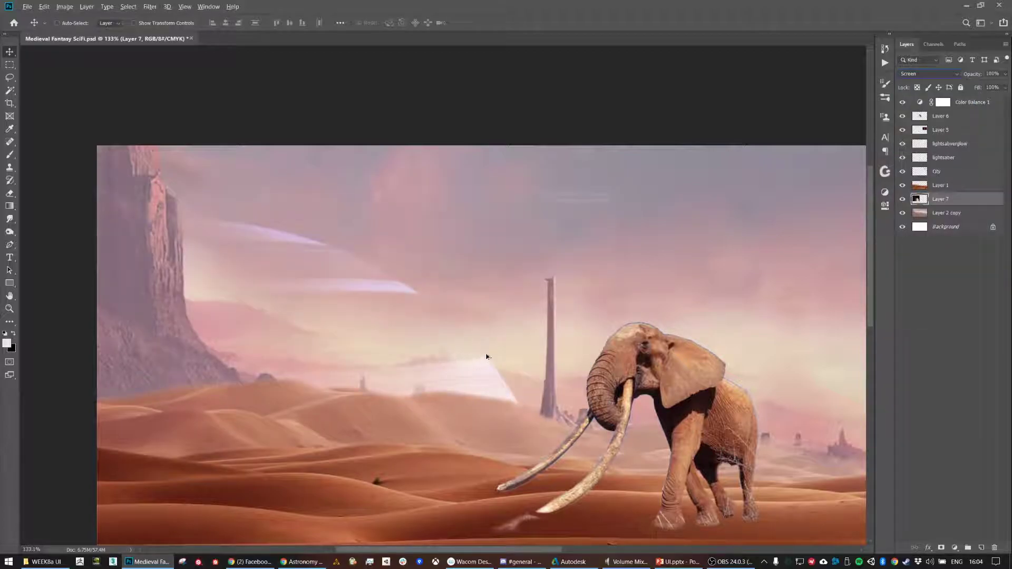
{"action": "scroll", "coordinate": [561, 354], "scroll_direction": "down", "scroll_amount": 2}
{"action": "left_click_drag", "start_coordinate": [176, 301], "coordinate": [728, 187]}
Flip the Saturn layer horizontally
{"action": "left_click", "coordinate": [45, 7]}
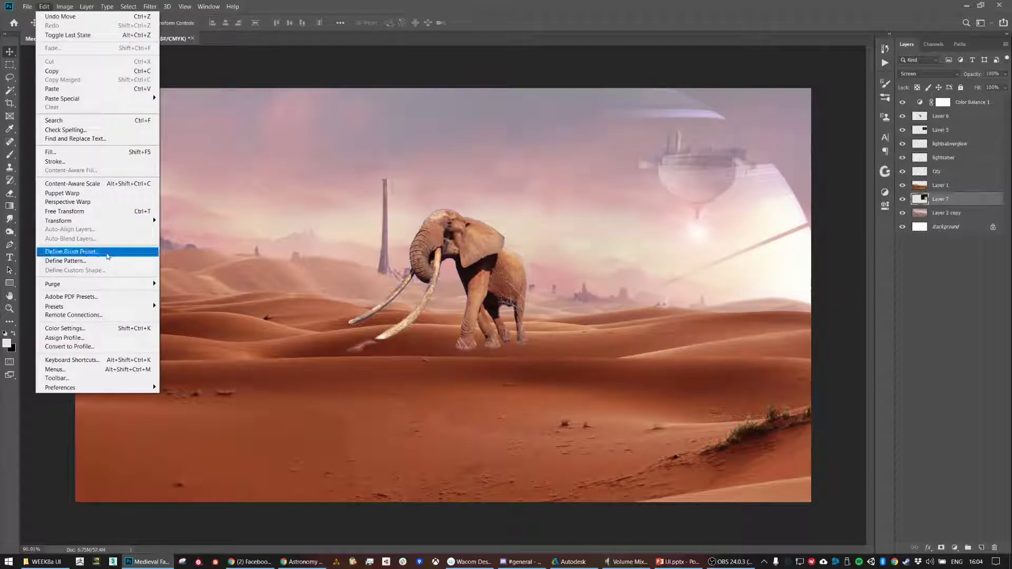
{"action": "mouse_move", "coordinate": [150, 221]}
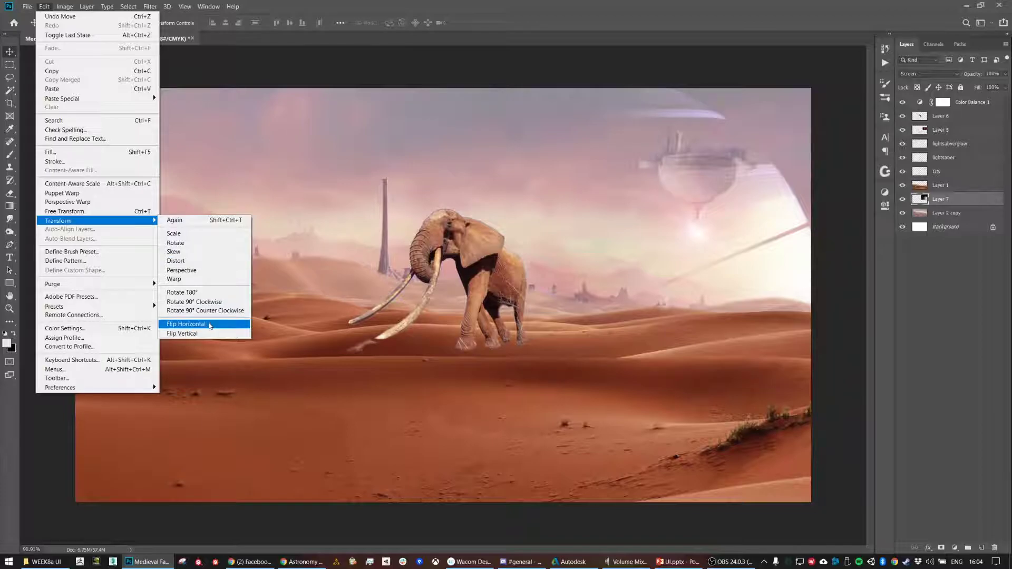
{"action": "left_click", "coordinate": [205, 324]}
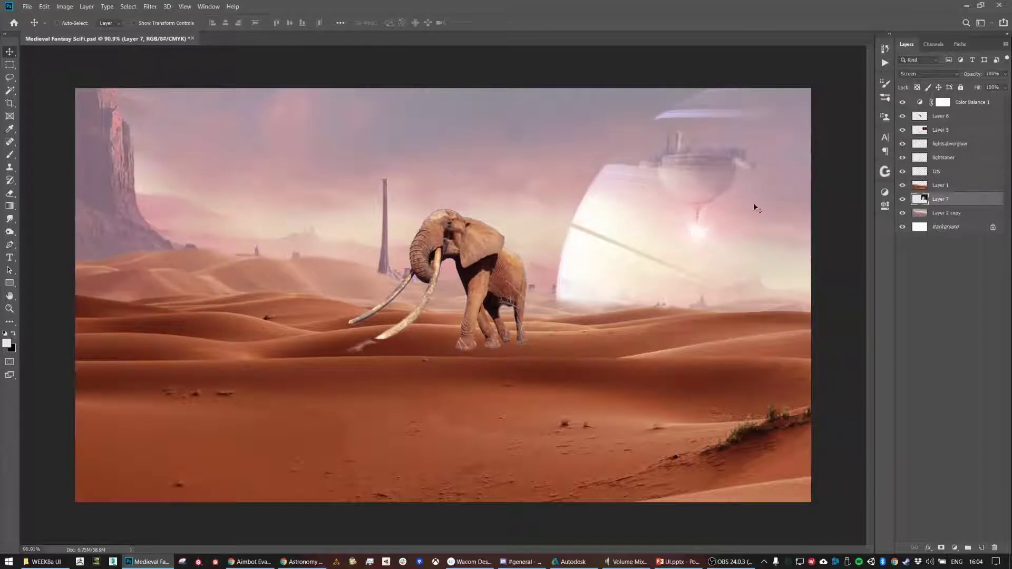
Place the Layer 5 lens flare directly above the City layer and group the two layers
{"action": "left_click", "coordinate": [947, 172]}
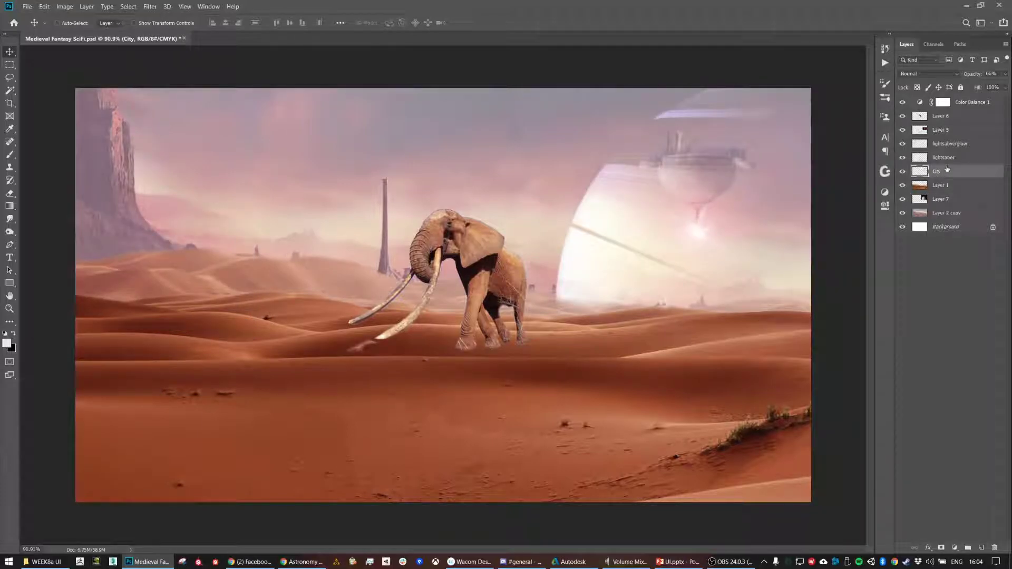
{"action": "left_click_drag", "start_coordinate": [940, 131], "coordinate": [942, 164]}
{"action": "left_click", "coordinate": [941, 171], "text": "shift"}
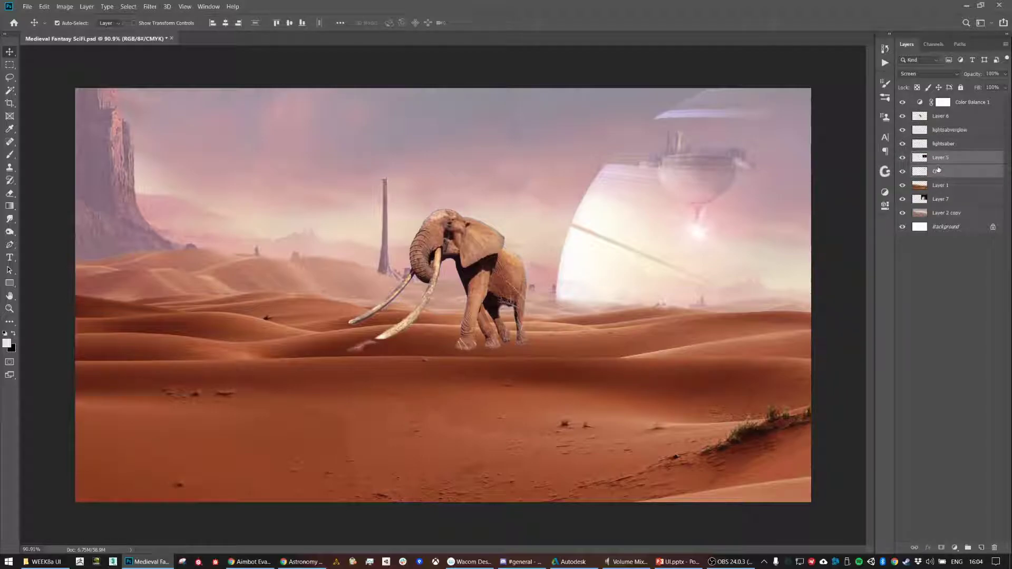
{"action": "key", "text": "ctrl+g"}
{"action": "left_click_drag", "start_coordinate": [704, 144], "coordinate": [754, 148]}
{"action": "left_click", "coordinate": [947, 197]}
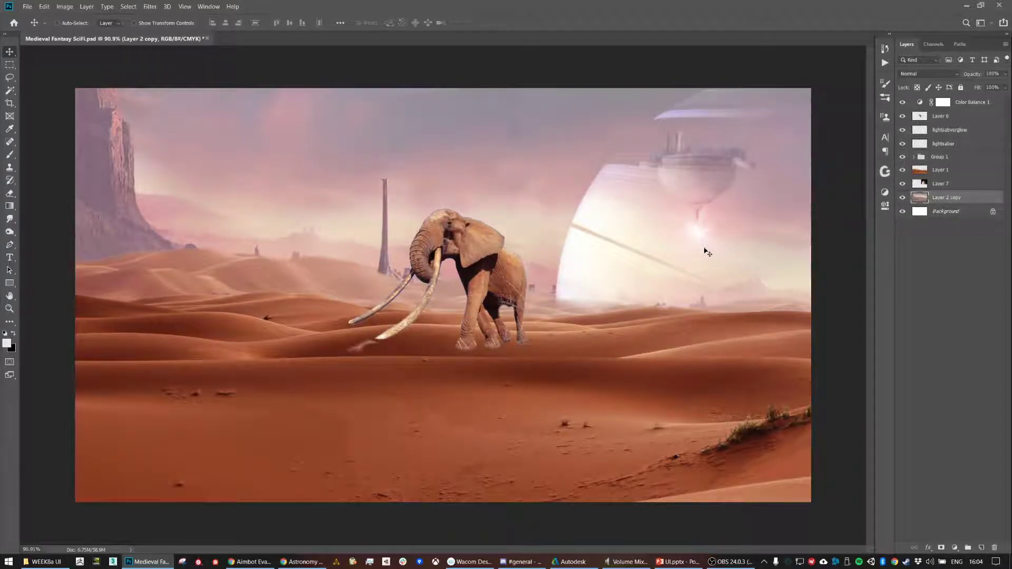
{"action": "left_click_drag", "start_coordinate": [606, 265], "coordinate": [413, 221]}
{"action": "key", "text": "ctrl+z"}
Move the Saturn layer away from the city, rotate it, and place the planet at the upper edge of the sky above the elephant
{"action": "left_click", "coordinate": [940, 183]}
{"action": "left_click_drag", "start_coordinate": [700, 242], "coordinate": [430, 166]}
{"action": "key", "text": "ctrl+t"}
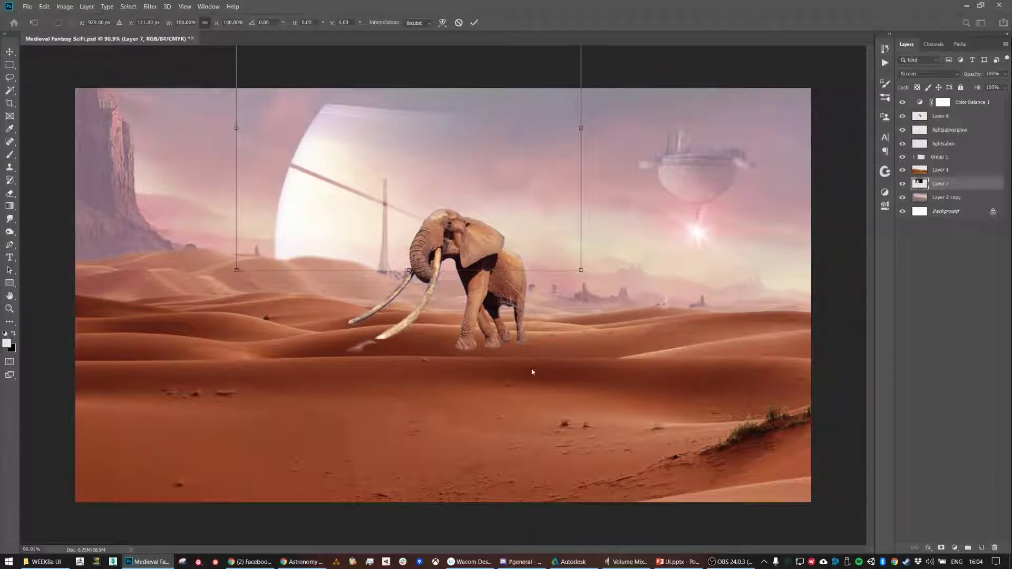
{"action": "left_click_drag", "start_coordinate": [588, 278], "coordinate": [559, 306]}
{"action": "left_click_drag", "start_coordinate": [509, 514], "coordinate": [554, 337]}
{"action": "key", "text": "Return"}
{"action": "left_click_drag", "start_coordinate": [403, 174], "coordinate": [428, 167]}
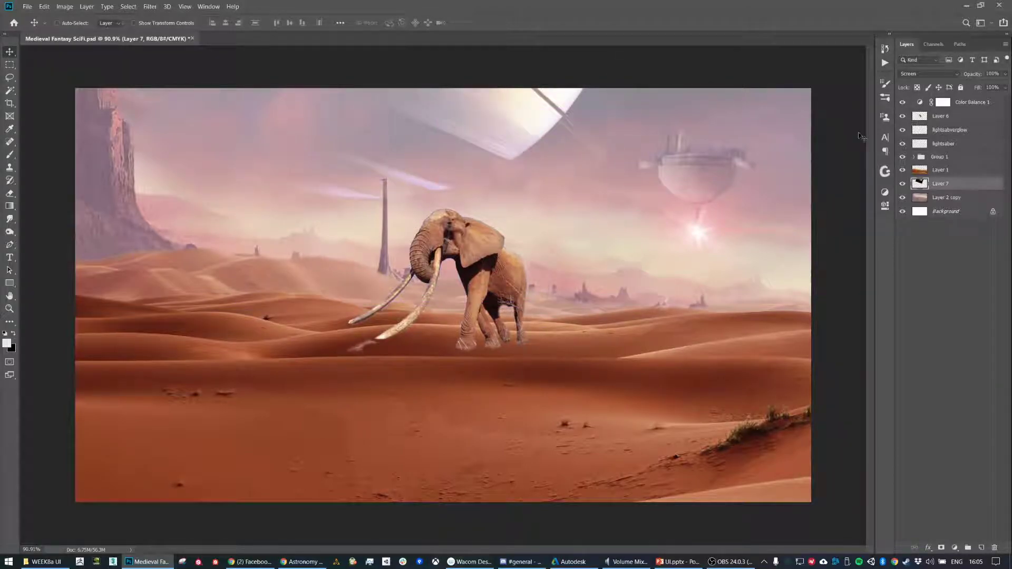
{"action": "key", "text": "e"}
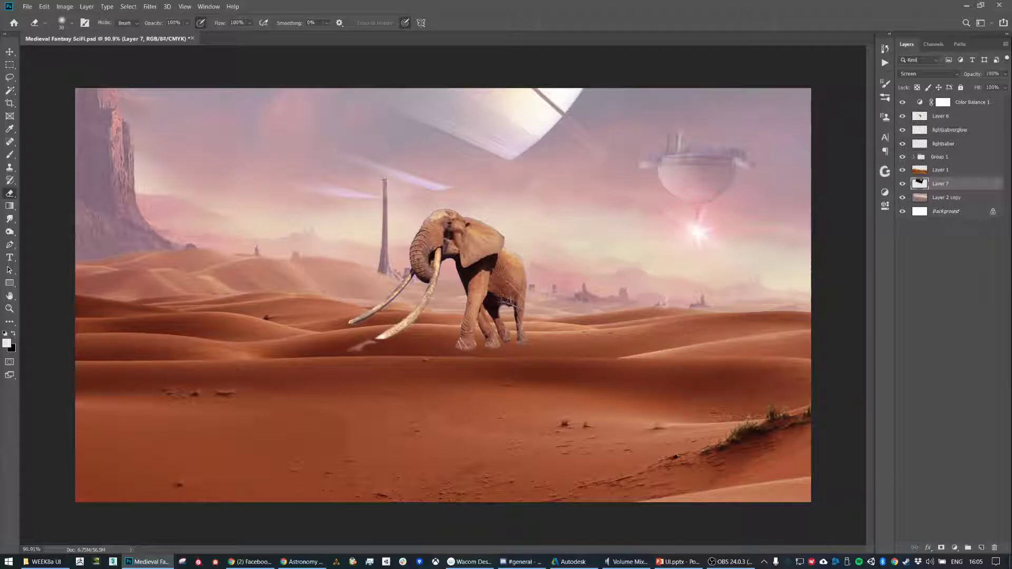
{"action": "key", "text": "bracketright"}
{"action": "key", "text": "bracketright"}
{"action": "key", "text": "bracketright"}
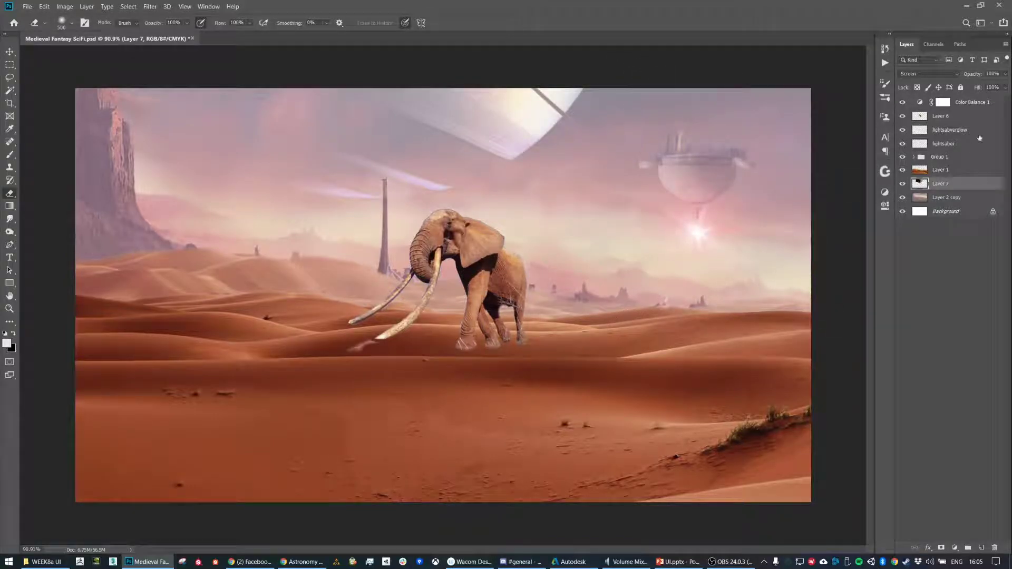
Lower the Saturn layer's opacity to 64% and shift the planet left in the sky, above the tall tower
{"action": "left_click", "coordinate": [1006, 74]}
{"action": "mouse_move", "coordinate": [1004, 85]}
{"action": "left_mouse_down"}
{"action": "mouse_move", "coordinate": [970, 87]}
{"action": "mouse_move", "coordinate": [990, 87]}
{"action": "left_mouse_up"}
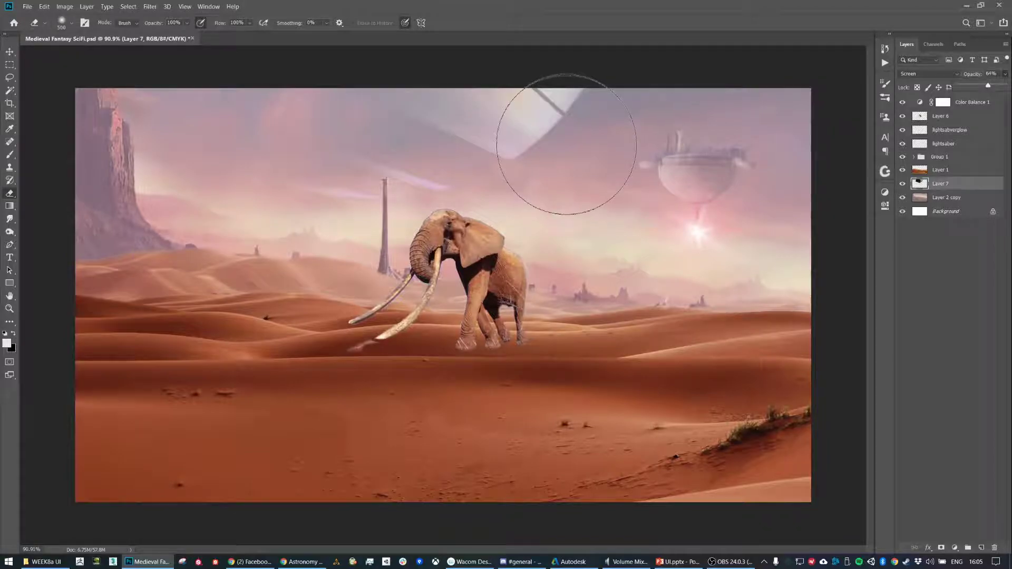
{"action": "key", "text": "v"}
{"action": "left_click_drag", "start_coordinate": [514, 130], "coordinate": [377, 125]}
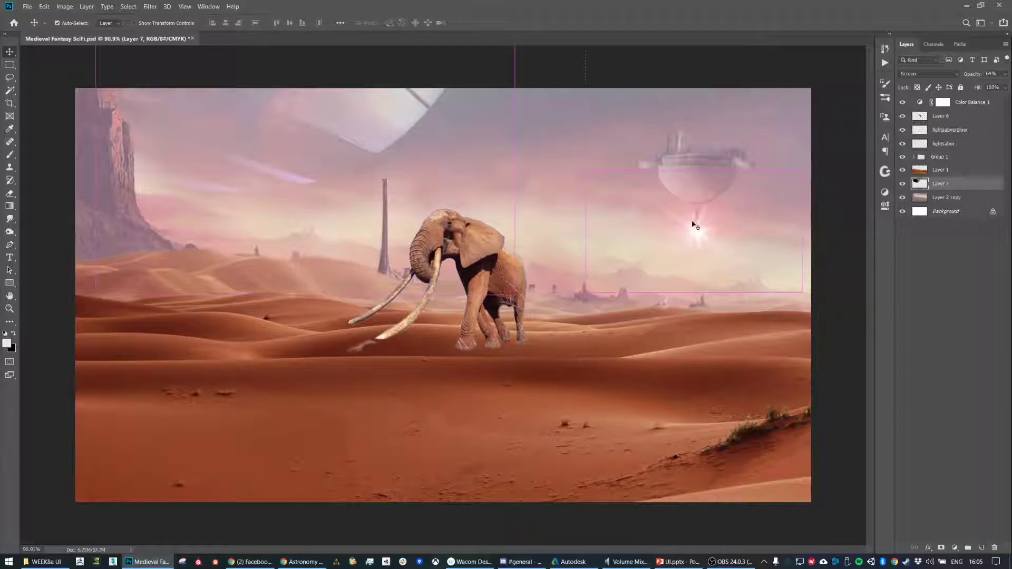
Darken the Saturn layer with Hue/Saturation by setting the lightness to -27
{"action": "key", "text": "ctrl+u"}
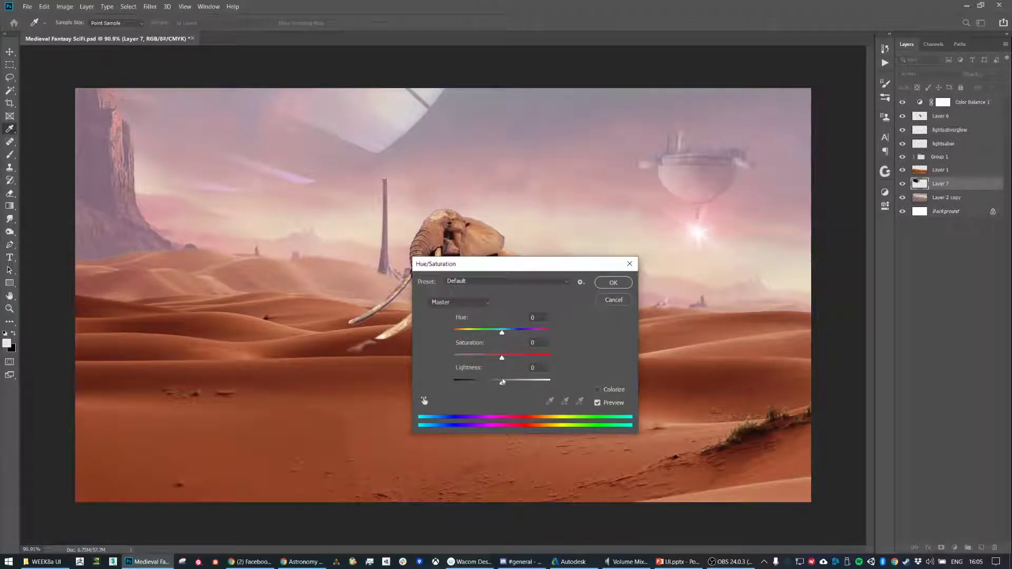
{"action": "mouse_move", "coordinate": [499, 385]}
{"action": "left_mouse_down"}
{"action": "mouse_move", "coordinate": [476, 384]}
{"action": "mouse_move", "coordinate": [490, 385]}
{"action": "left_mouse_up"}
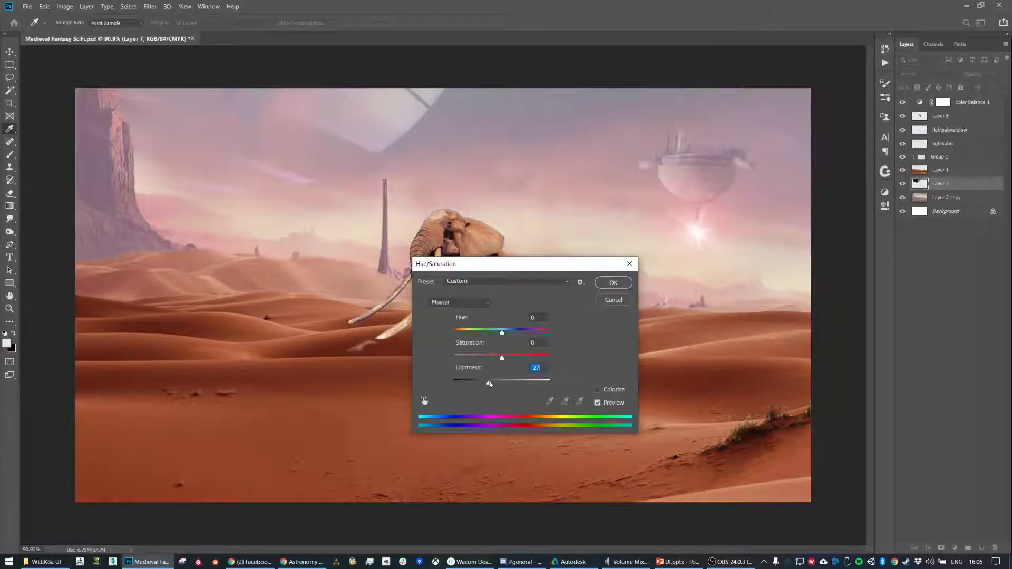
{"action": "left_click", "coordinate": [620, 289]}
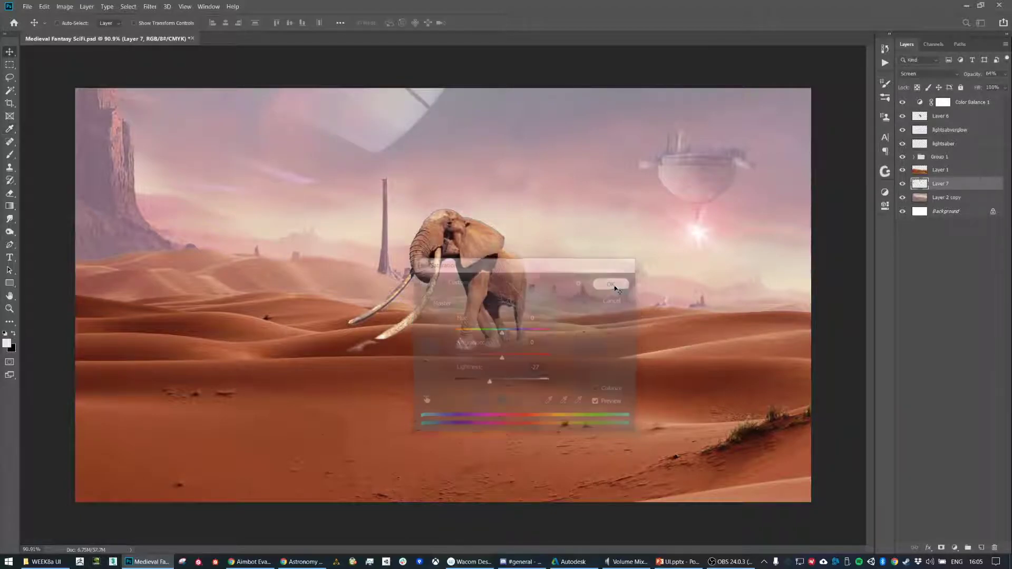
Soften the Saturn layer with a slight Gaussian Blur
{"action": "left_click", "coordinate": [163, 8]}
{"action": "mouse_move", "coordinate": [150, 6]}
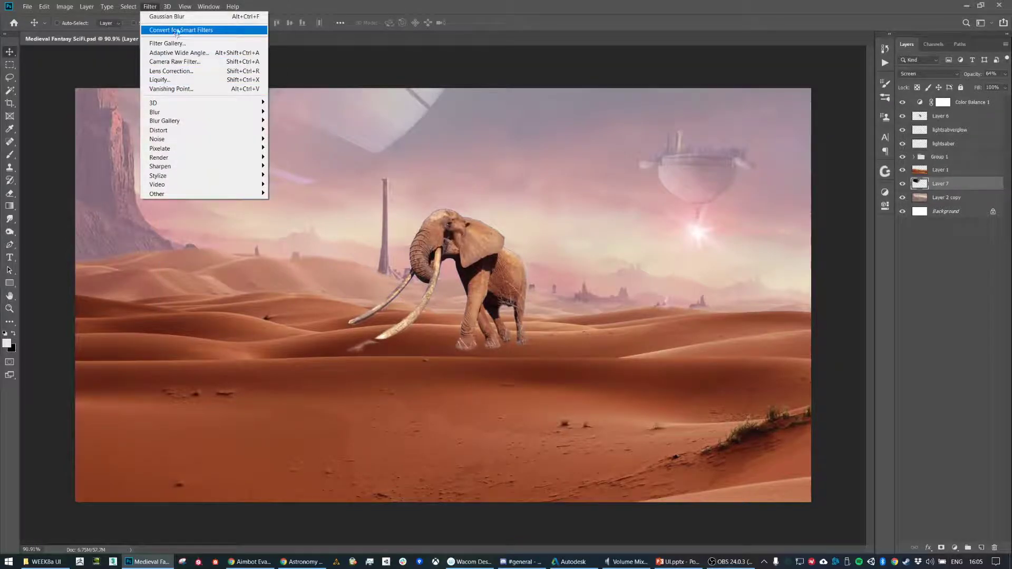
{"action": "mouse_move", "coordinate": [176, 113]}
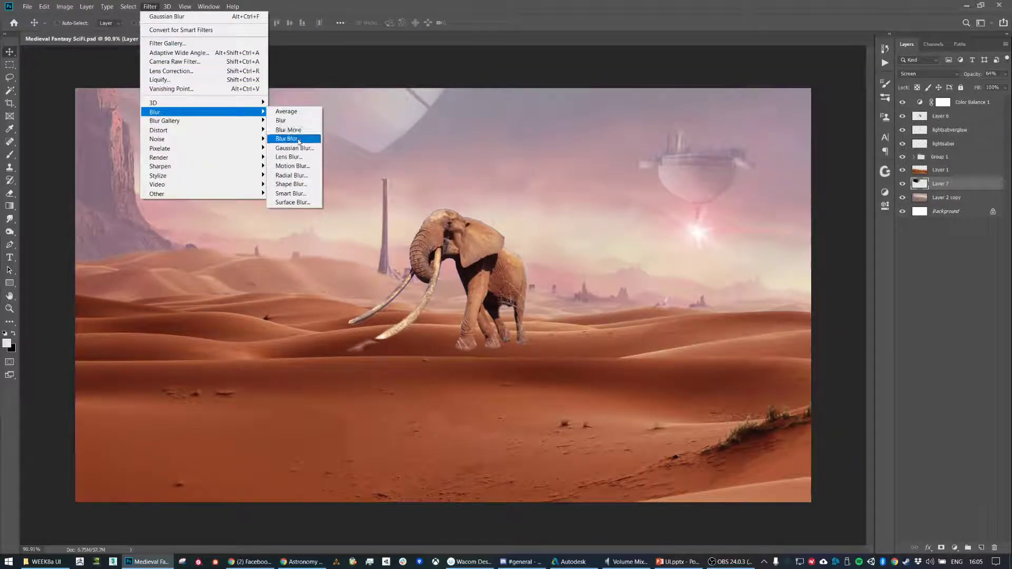
{"action": "left_click", "coordinate": [294, 148]}
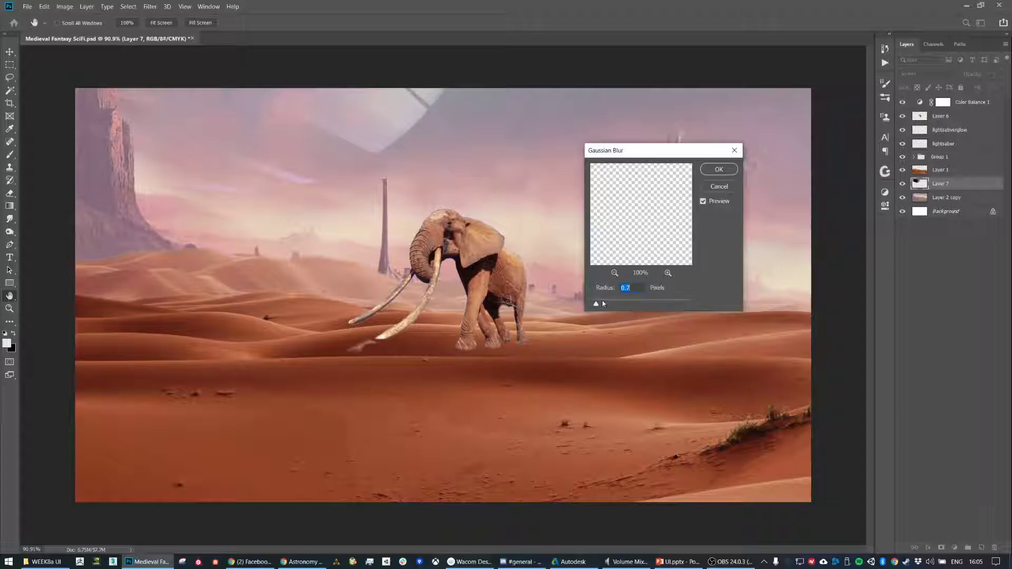
{"action": "left_click_drag", "start_coordinate": [608, 302], "coordinate": [617, 302]}
{"action": "left_click_drag", "start_coordinate": [611, 302], "coordinate": [606, 303]}
{"action": "left_click", "coordinate": [717, 169]}
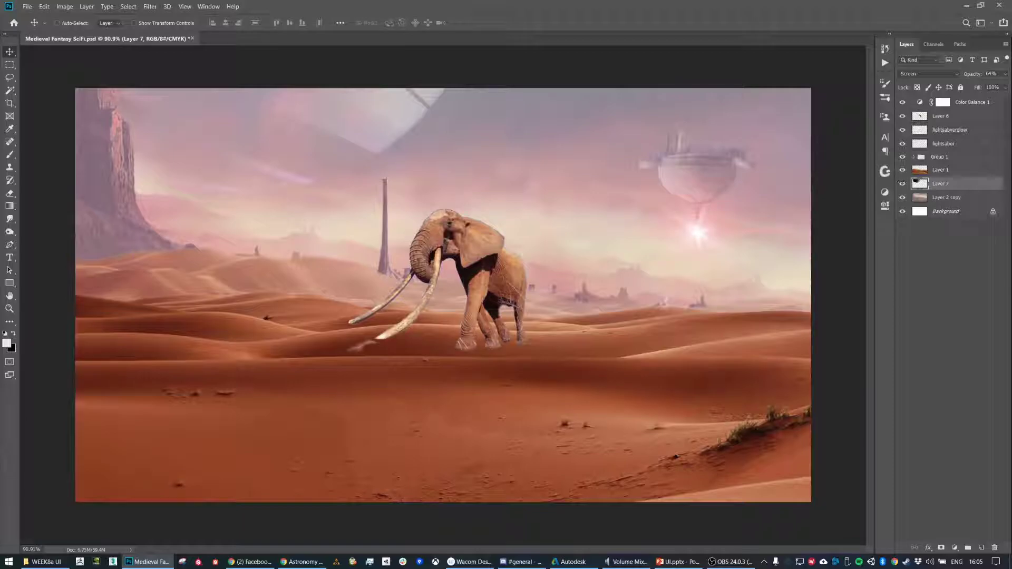
Outline the elephant's nearer tusk on Layer 6 with the Lasso and copy it to its own layer
{"action": "left_click", "coordinate": [942, 121]}
{"action": "scroll", "coordinate": [452, 278], "scroll_direction": "up", "scroll_amount": 3}
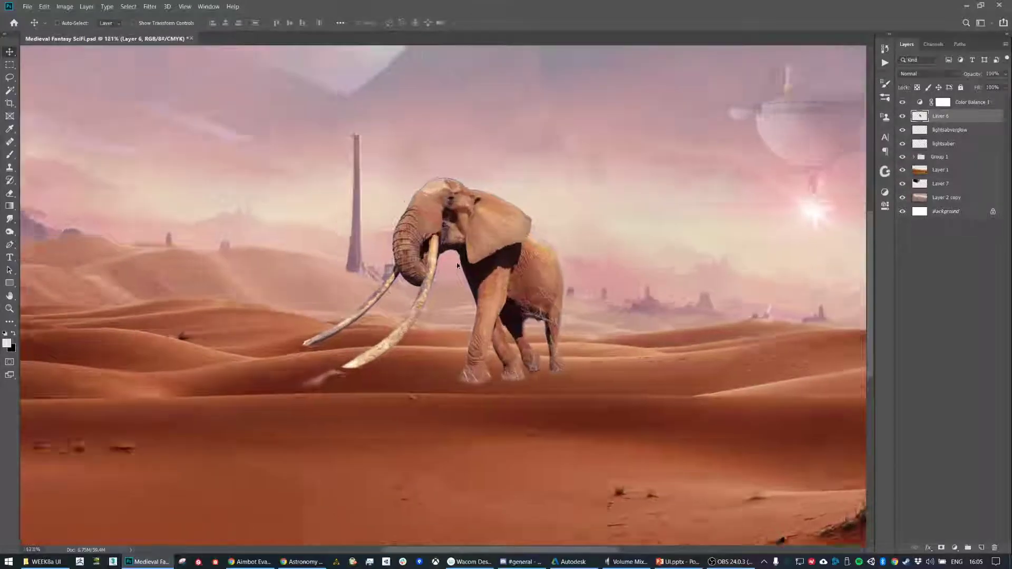
{"action": "scroll", "coordinate": [456, 265], "scroll_direction": "up", "scroll_amount": 2}
{"action": "key", "text": "l"}
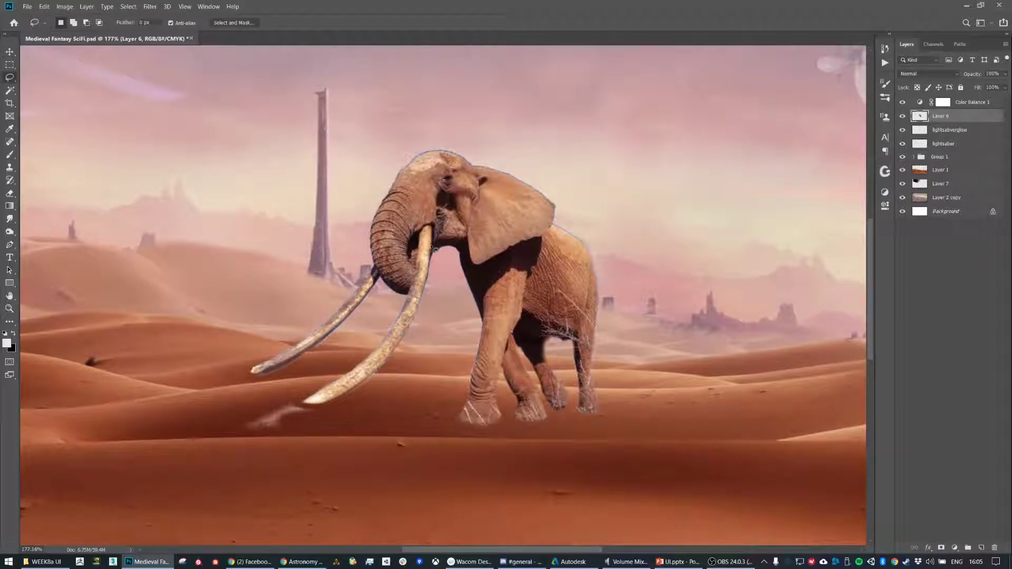
{"action": "left_click_drag", "start_coordinate": [437, 248], "coordinate": [438, 230]}
{"action": "mouse_move", "coordinate": [323, 364]}
{"action": "left_mouse_down"}
{"action": "mouse_move", "coordinate": [295, 416]}
{"action": "mouse_move", "coordinate": [357, 409]}
{"action": "mouse_move", "coordinate": [439, 271]}
{"action": "mouse_move", "coordinate": [442, 249]}
{"action": "left_mouse_up"}
{"action": "mouse_move", "coordinate": [442, 283]}
{"action": "left_mouse_down"}
{"action": "mouse_move", "coordinate": [404, 343]}
{"action": "mouse_move", "coordinate": [420, 337]}
{"action": "mouse_move", "coordinate": [433, 289]}
{"action": "mouse_move", "coordinate": [443, 306]}
{"action": "left_mouse_up"}
{"action": "key", "text": "ctrl+j"}
{"action": "key", "text": "v"}
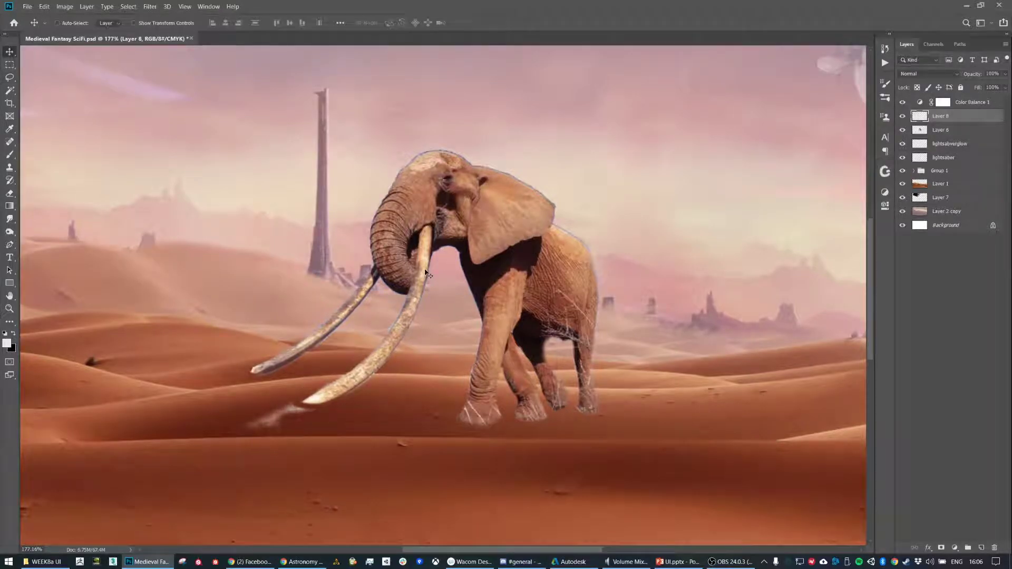
Shift the copied tusk onto the trunk and rotate it so it points forward above the original tusks
{"action": "left_click_drag", "start_coordinate": [433, 265], "coordinate": [410, 249]}
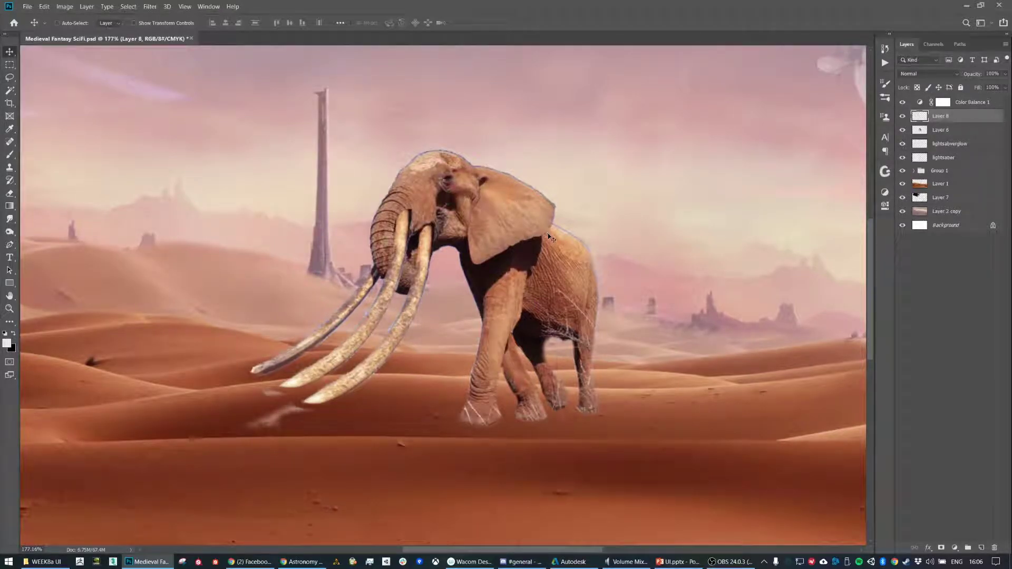
{"action": "key", "text": "ctrl+t"}
{"action": "mouse_move", "coordinate": [427, 207]}
{"action": "left_mouse_down"}
{"action": "mouse_move", "coordinate": [439, 280]}
{"action": "mouse_move", "coordinate": [419, 220]}
{"action": "left_mouse_up"}
{"action": "key", "text": "Return"}
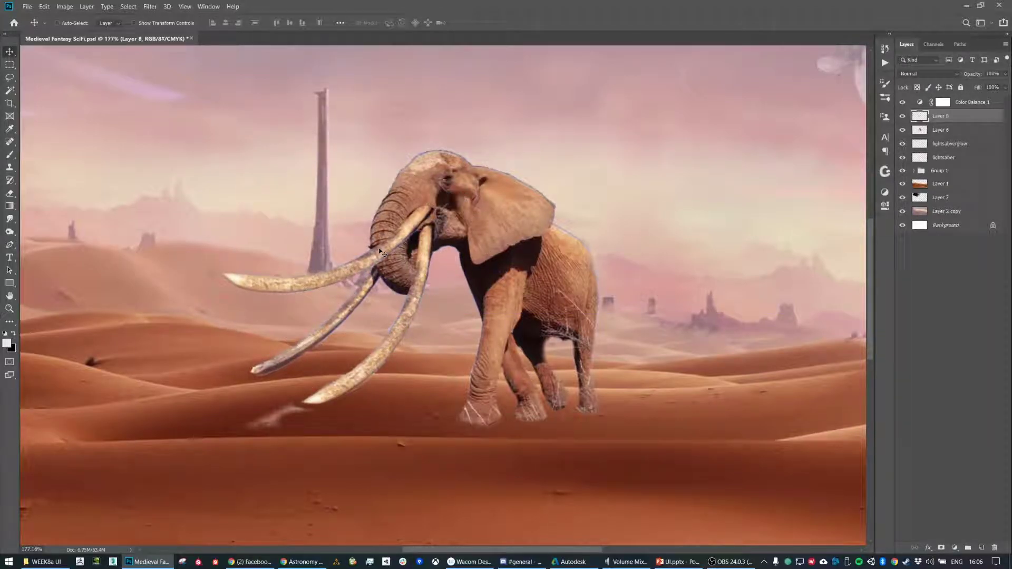
Duplicate the raised tusk, place its layer behind the elephant, rotate it about 15 degrees and tuck it against the far side of the trunk
{"action": "left_click_drag", "start_coordinate": [382, 252], "coordinate": [308, 257], "text": "alt"}
{"action": "left_click_drag", "start_coordinate": [960, 120], "coordinate": [954, 150]}
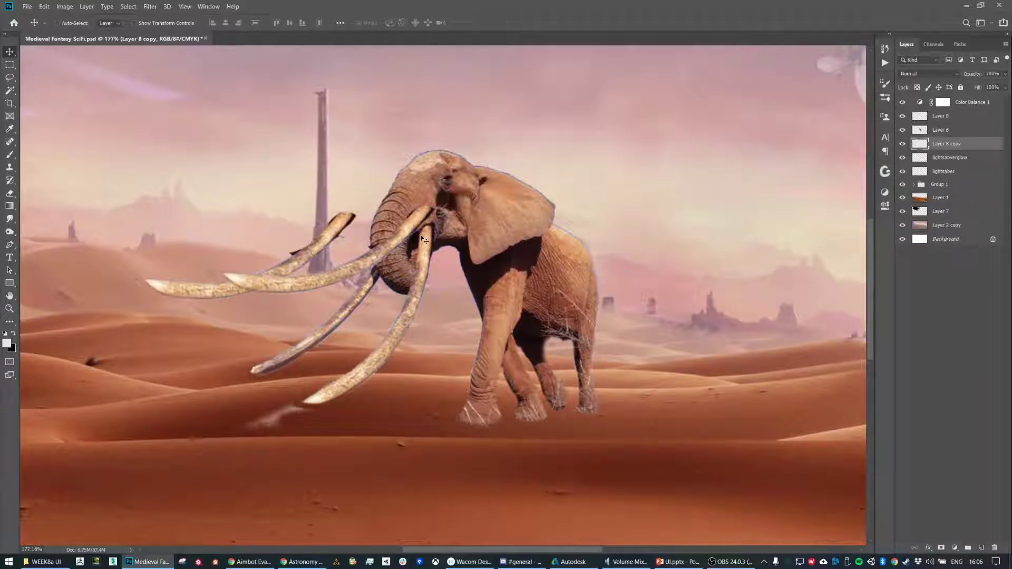
{"action": "key", "text": "ctrl+t"}
{"action": "left_click_drag", "start_coordinate": [369, 200], "coordinate": [381, 226]}
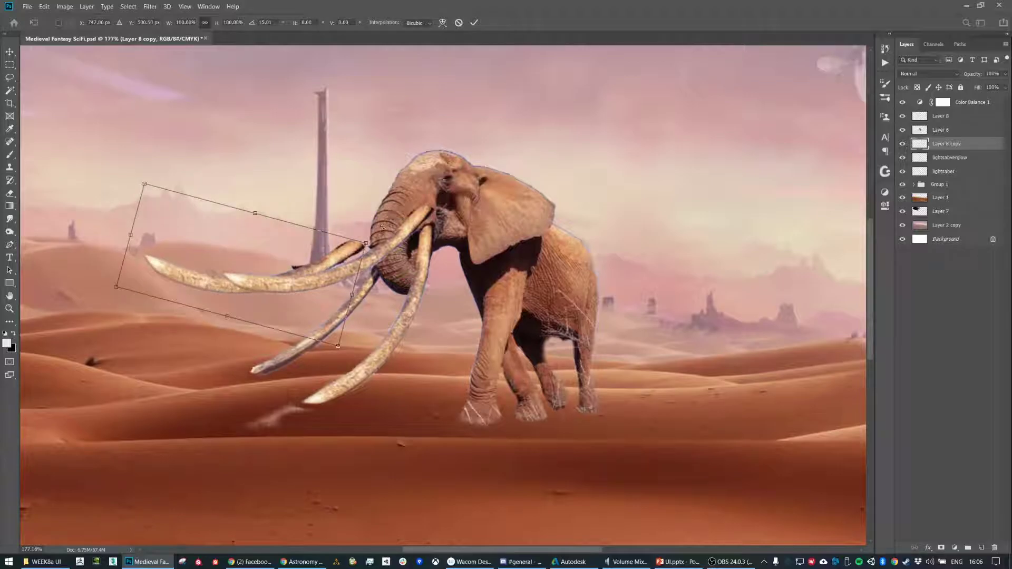
{"action": "key", "text": "Return"}
{"action": "left_click_drag", "start_coordinate": [206, 283], "coordinate": [249, 249]}
{"action": "scroll", "coordinate": [432, 285], "scroll_direction": "down", "scroll_amount": 2}
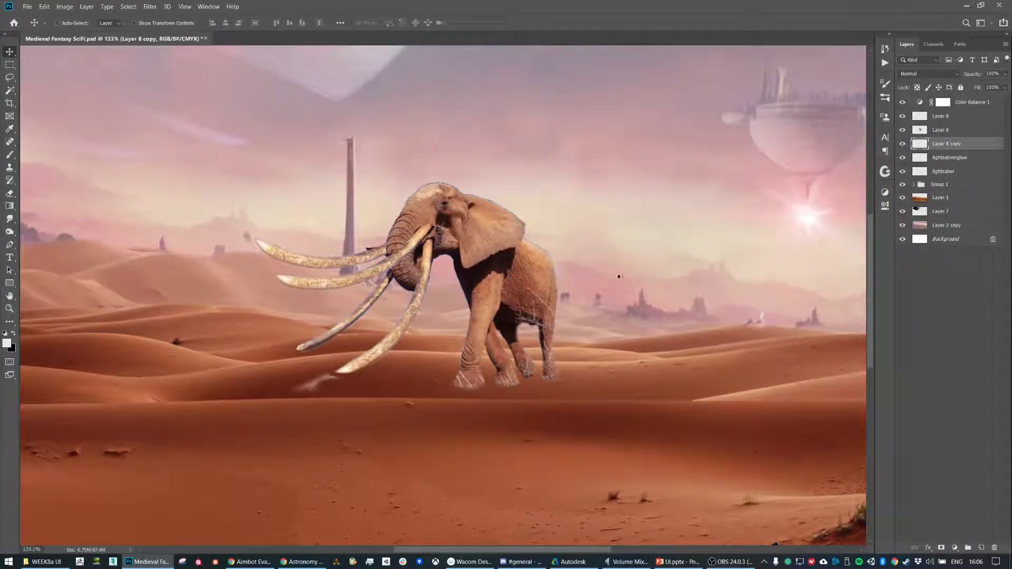
{"action": "scroll", "coordinate": [567, 262], "scroll_direction": "down", "scroll_amount": 1}
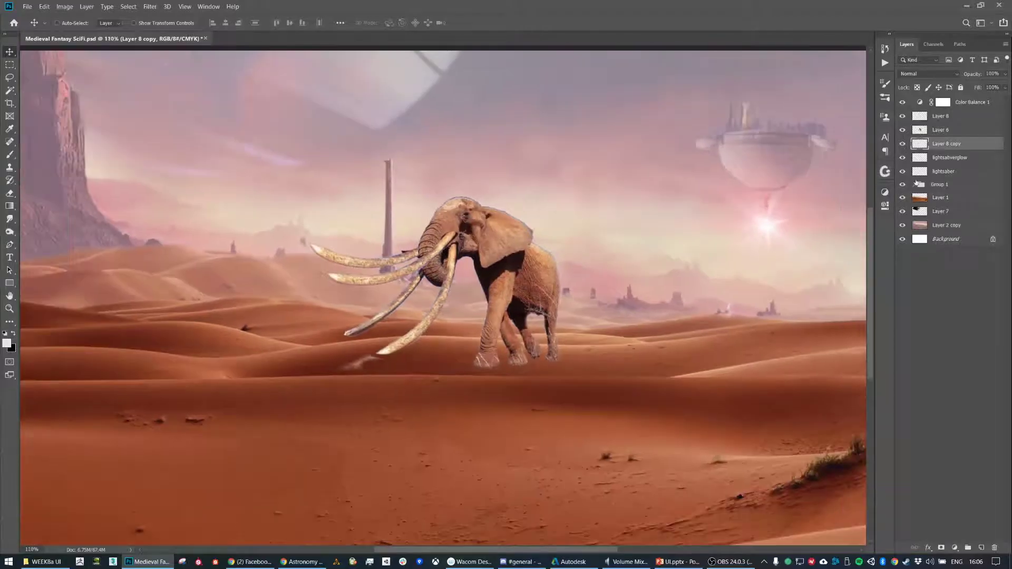
Select the elephant and two extra tusk layers, and outline the elephant's ear with the Lasso
{"action": "left_click", "coordinate": [943, 121]}
{"action": "left_click", "coordinate": [947, 146], "text": "shift"}
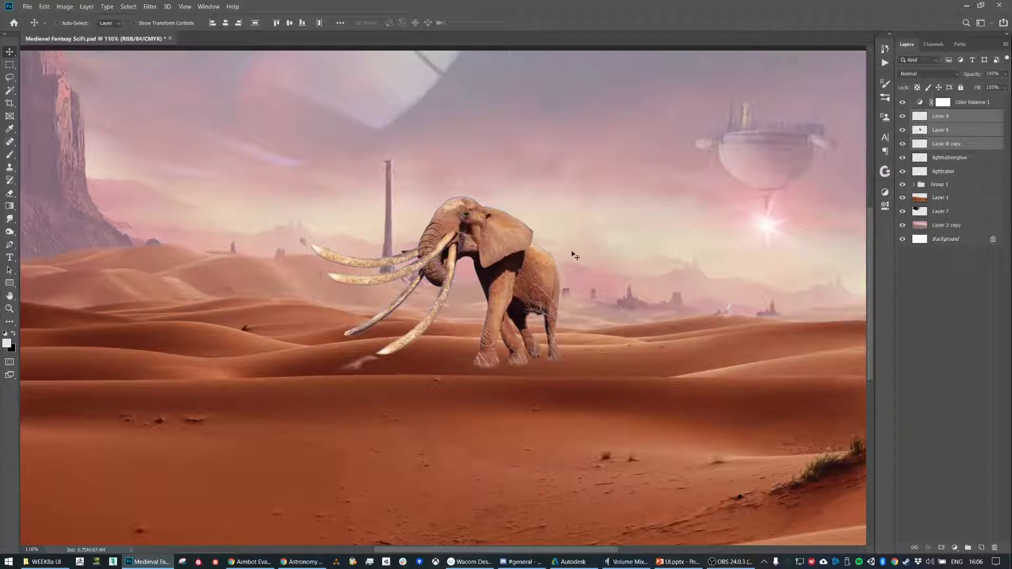
{"action": "scroll", "coordinate": [511, 244], "scroll_direction": "up", "scroll_amount": 10}
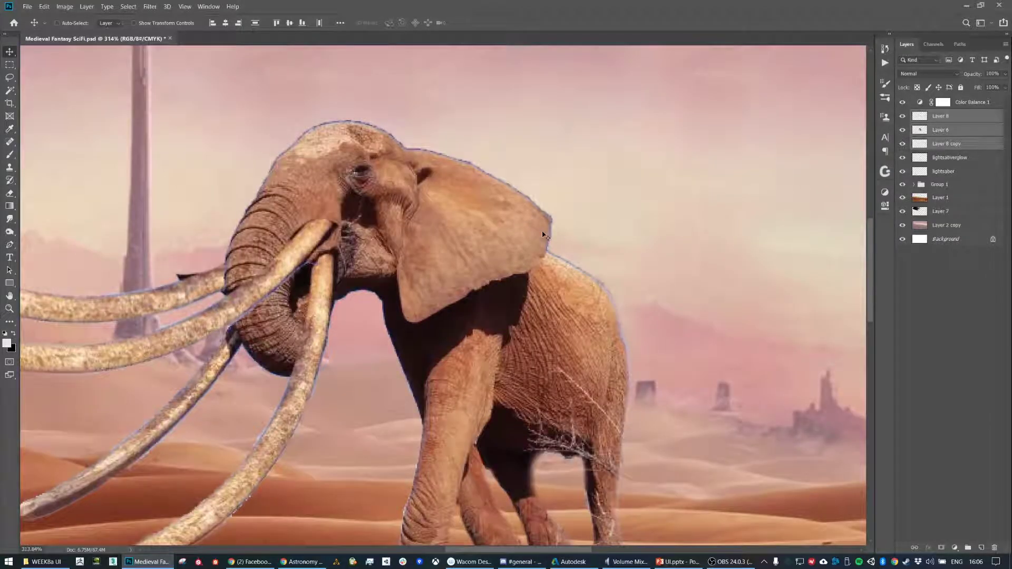
{"action": "key", "text": "p"}
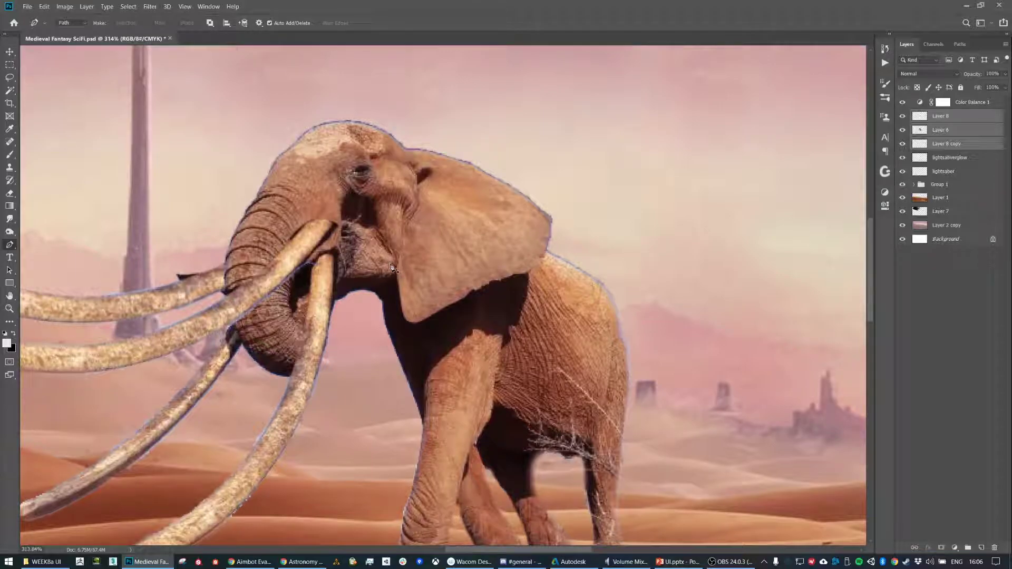
{"action": "key", "text": "l"}
{"action": "mouse_move", "coordinate": [406, 323]}
{"action": "left_mouse_down"}
{"action": "mouse_move", "coordinate": [535, 274]}
{"action": "mouse_move", "coordinate": [555, 190]}
{"action": "mouse_move", "coordinate": [506, 154]}
{"action": "mouse_move", "coordinate": [459, 144]}
{"action": "mouse_move", "coordinate": [405, 149]}
{"action": "mouse_move", "coordinate": [392, 167]}
{"action": "left_mouse_up"}
{"action": "left_click_drag", "start_coordinate": [395, 270], "coordinate": [405, 319]}
Copy the selected ear from Layer 6 alone to a new layer and move the copy slightly above the original ear
{"action": "key", "text": "ctrl+j"}
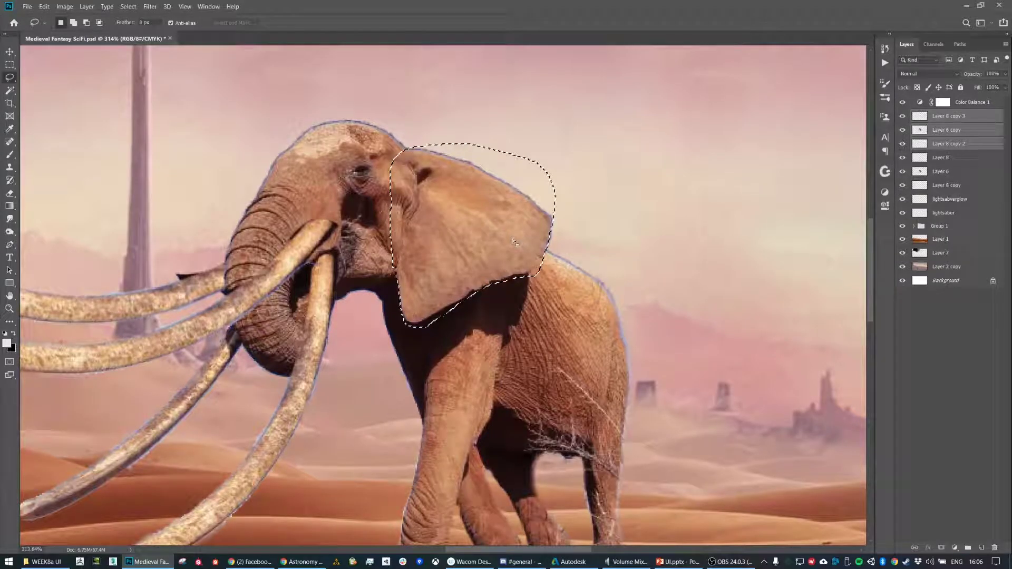
{"action": "key", "text": "ctrl+z"}
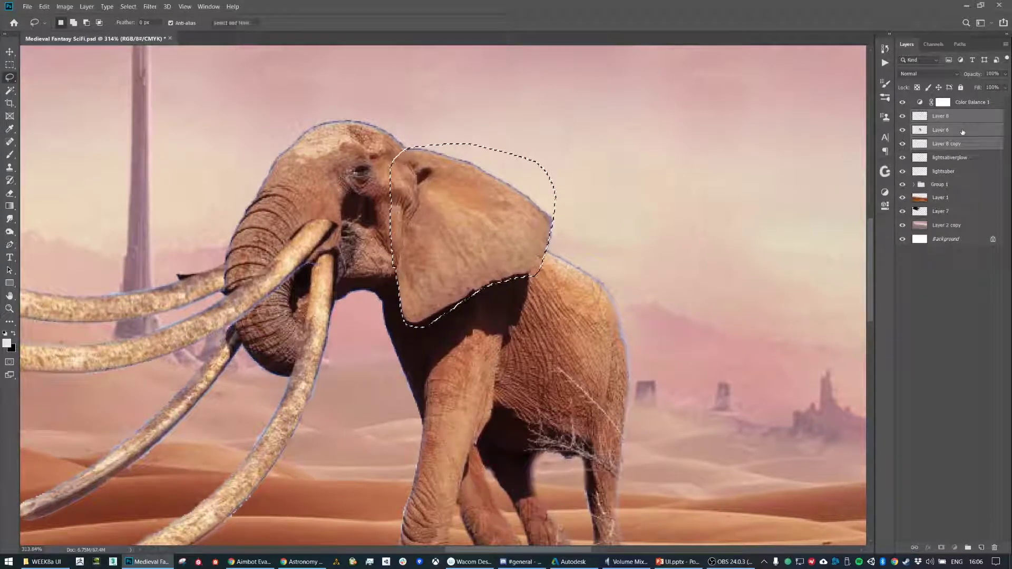
{"action": "left_click", "coordinate": [963, 132]}
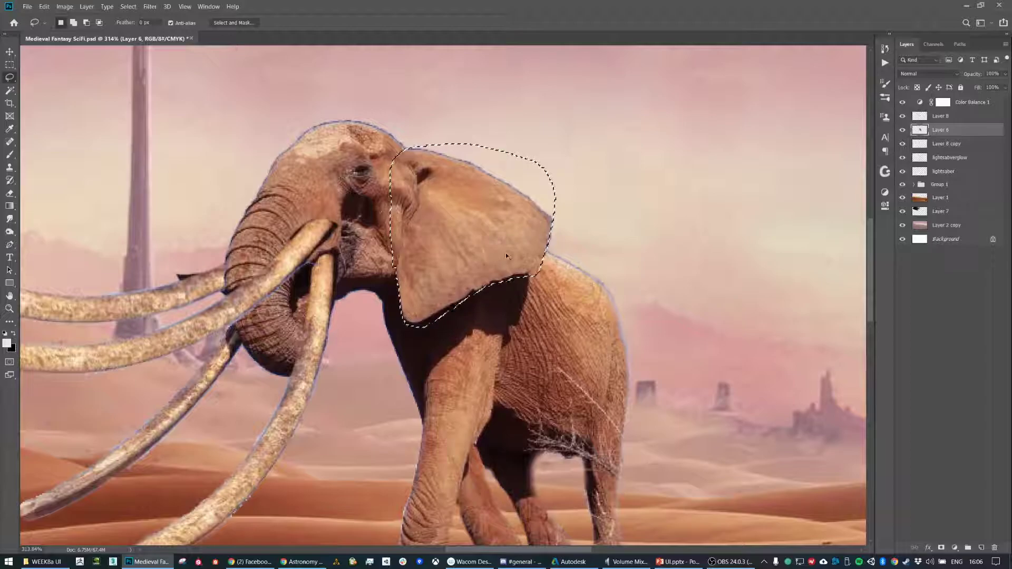
{"action": "key", "text": "ctrl+j"}
{"action": "key", "text": "v"}
{"action": "left_click_drag", "start_coordinate": [519, 198], "coordinate": [530, 158]}
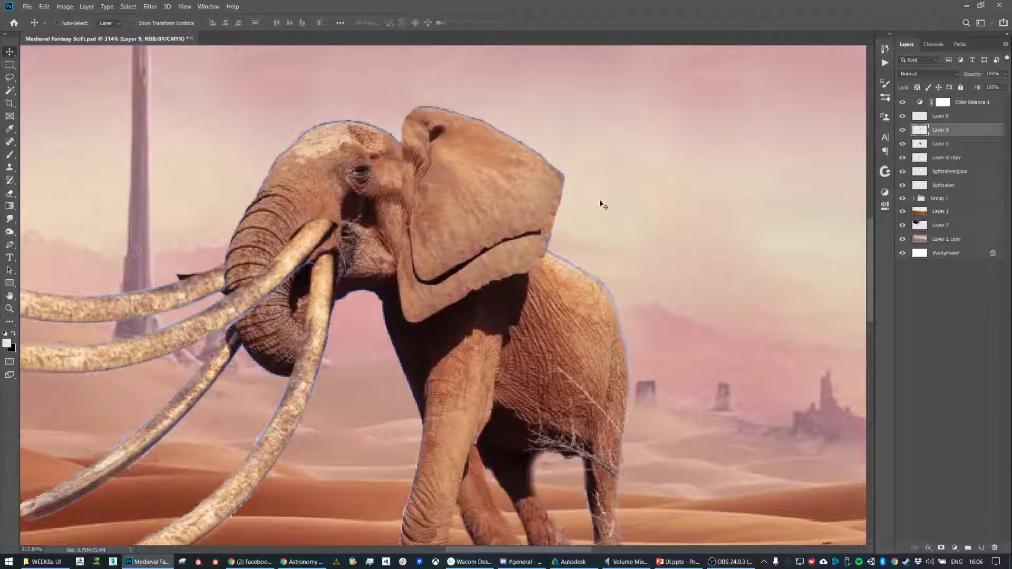
Rotate the ear copy counterclockwise and position it as a larger raised ear overlapping the original
{"action": "key", "text": "ctrl+t"}
{"action": "key", "text": "Return"}
{"action": "key", "text": "ctrl+t"}
{"action": "left_click_drag", "start_coordinate": [611, 195], "coordinate": [583, 122]}
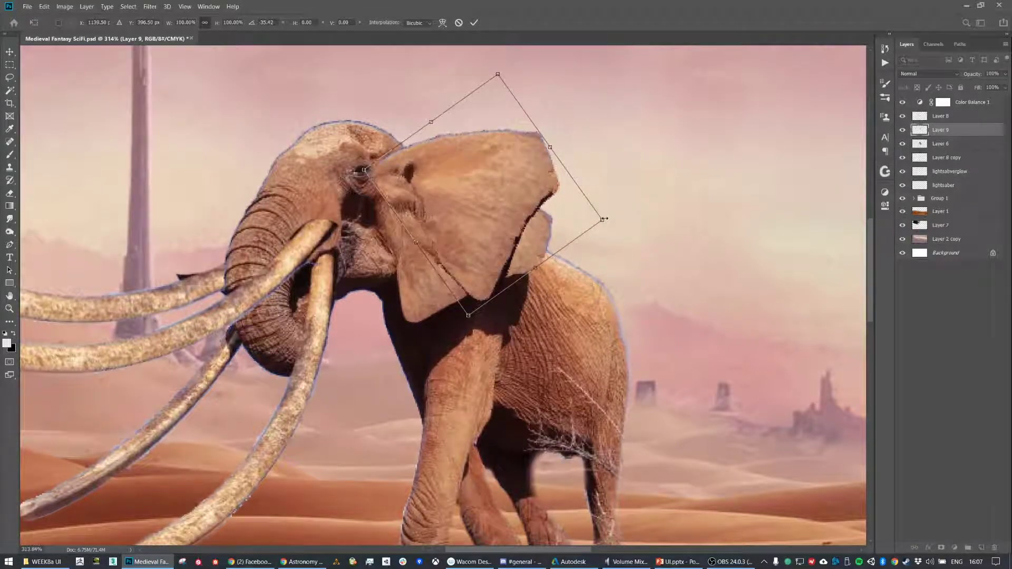
{"action": "left_click_drag", "start_coordinate": [607, 225], "coordinate": [634, 217]}
{"action": "key", "text": "Return"}
{"action": "left_click_drag", "start_coordinate": [491, 214], "coordinate": [514, 187]}
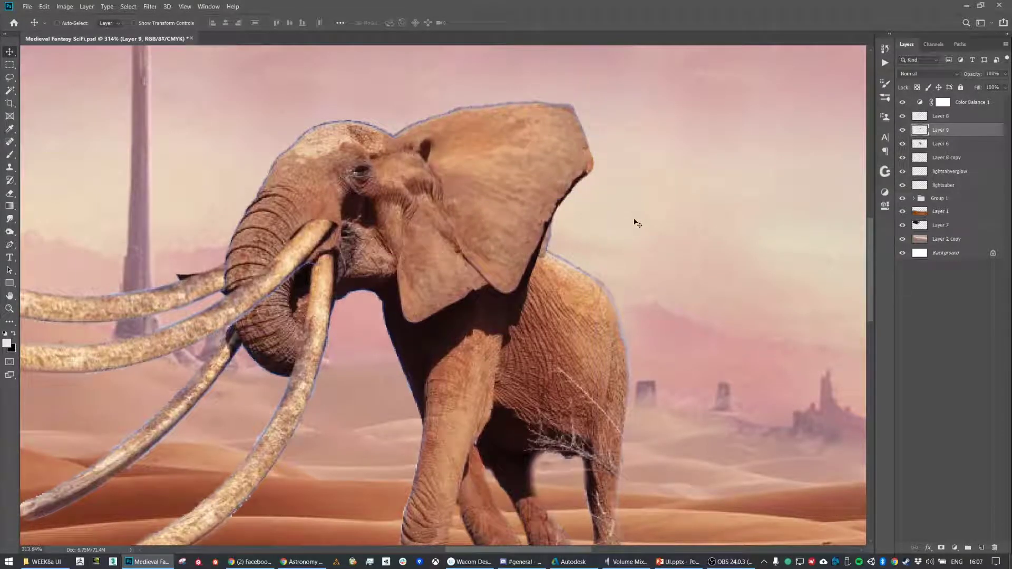
Set up the Eraser on the ear copy's layer with a small 15 px brush
{"action": "key", "text": "e"}
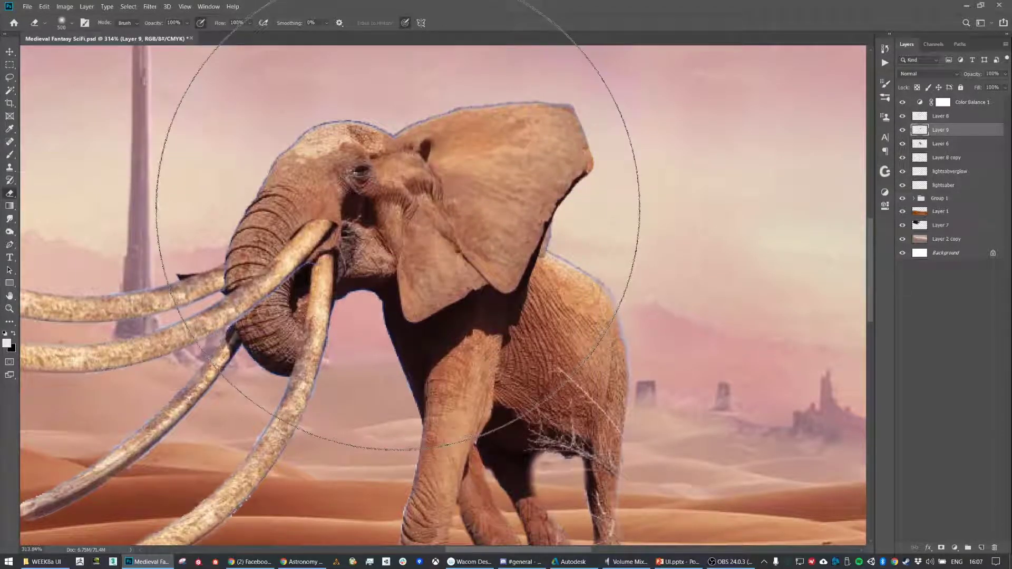
{"action": "key", "text": "bracketleft"}
{"action": "key", "text": "bracketleft"}
{"action": "key", "text": "bracketleft"}
{"action": "key", "text": "bracketleft"}
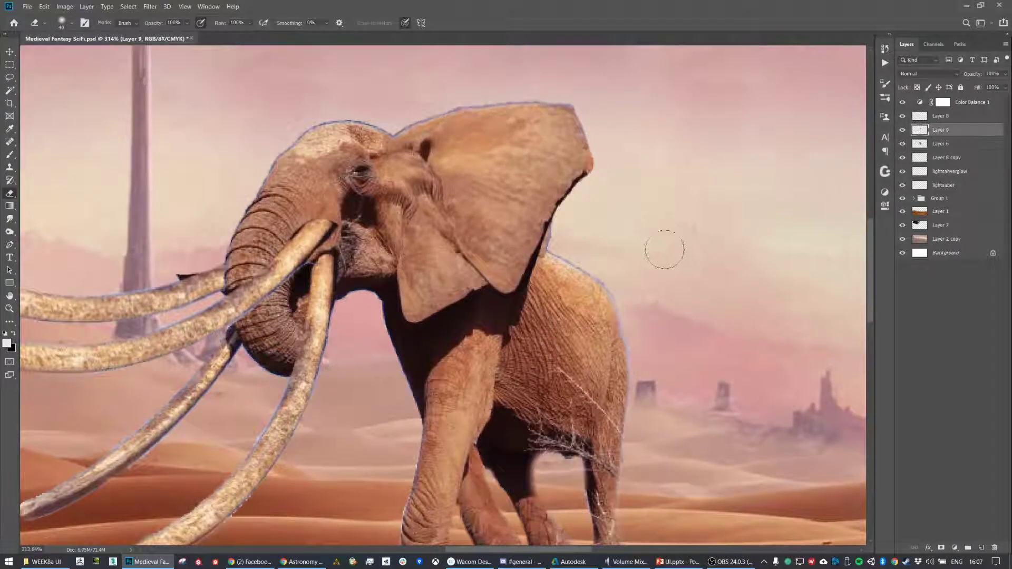
{"action": "scroll", "coordinate": [663, 243], "scroll_direction": "down", "scroll_amount": 2}
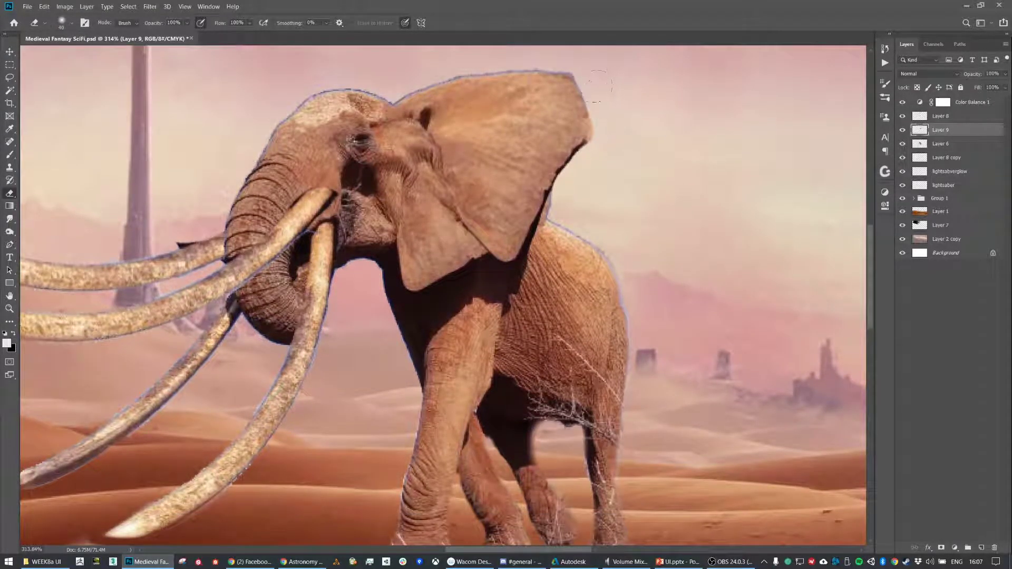
{"action": "key", "text": "bracketleft"}
{"action": "key", "text": "bracketleft"}
{"action": "key", "text": "bracketleft"}
{"action": "key", "text": "bracketleft"}
{"action": "key", "text": "bracketleft"}
{"action": "scroll", "coordinate": [627, 158], "scroll_direction": "down", "scroll_amount": 1}
{"action": "scroll", "coordinate": [622, 164], "scroll_direction": "down", "scroll_amount": 2}
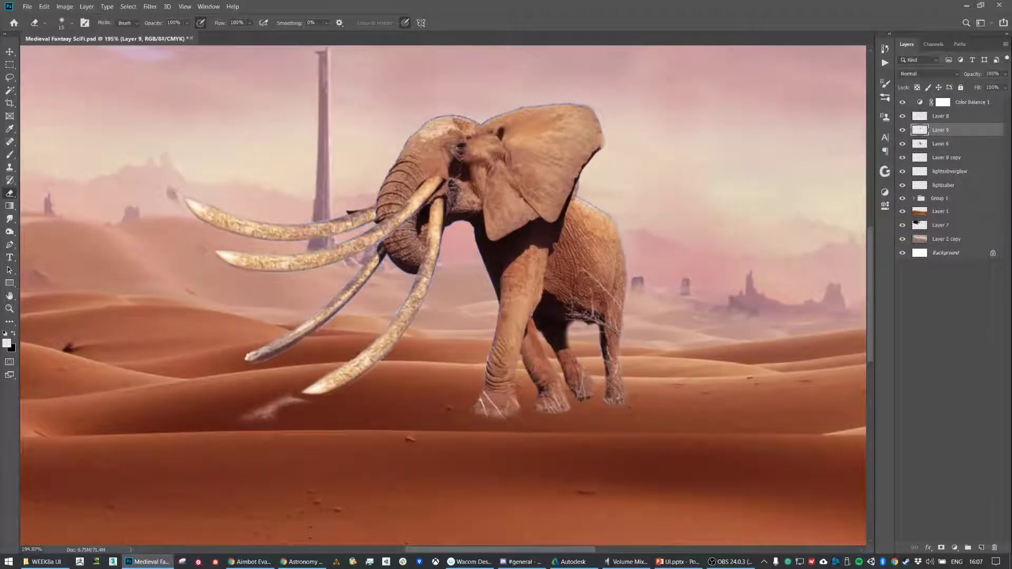
Merge the elephant, ear copy and extra tusk layers into one layer and check it by toggling visibility
{"action": "left_click", "coordinate": [903, 157]}
{"action": "left_click", "coordinate": [902, 158]}
{"action": "left_click", "coordinate": [957, 160]}
{"action": "left_click", "coordinate": [946, 116], "text": "shift"}
{"action": "key", "text": "ctrl+e"}
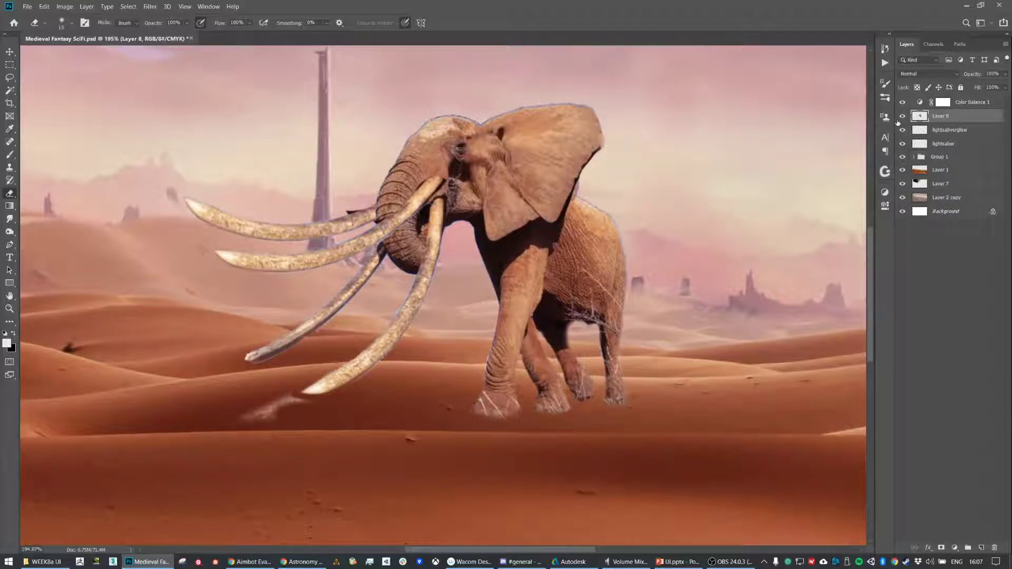
{"action": "left_click", "coordinate": [902, 116]}
{"action": "left_click", "coordinate": [902, 116]}
Move the merged elephant up and to the right, and erase the stray remnants around the tusk tips
{"action": "key", "text": "v"}
{"action": "left_click_drag", "start_coordinate": [580, 248], "coordinate": [625, 220]}
{"action": "key", "text": "e"}
{"action": "mouse_move", "coordinate": [332, 375]}
{"action": "left_mouse_down"}
{"action": "mouse_move", "coordinate": [353, 382]}
{"action": "mouse_move", "coordinate": [333, 375]}
{"action": "mouse_move", "coordinate": [293, 388]}
{"action": "left_mouse_up"}
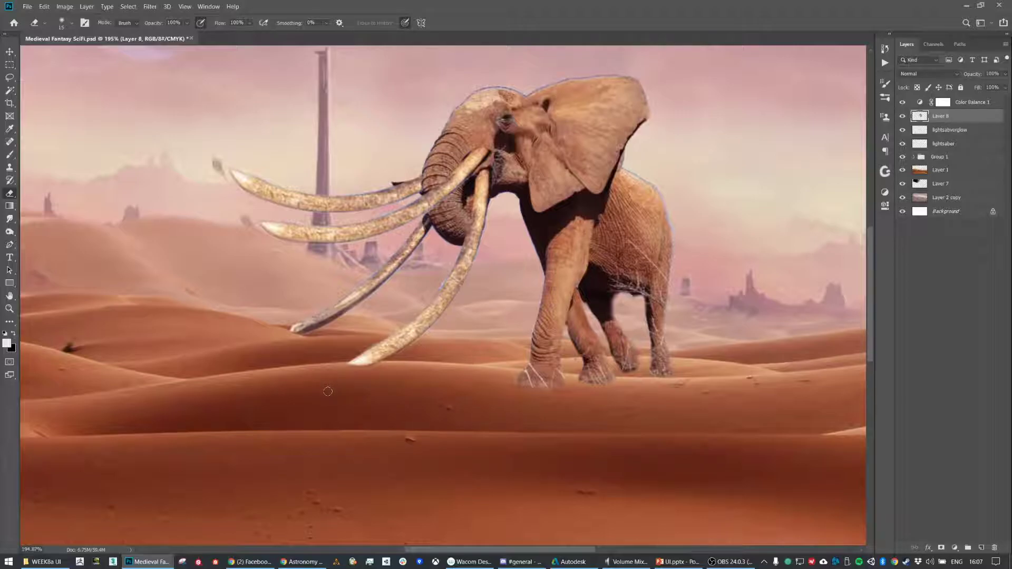
{"action": "left_click_drag", "start_coordinate": [217, 177], "coordinate": [218, 161]}
Scale the elephant down to a small distant figure standing on the dune crest beside the tall tower
{"action": "key", "text": "v"}
{"action": "scroll", "coordinate": [613, 258], "scroll_direction": "down", "scroll_amount": 4}
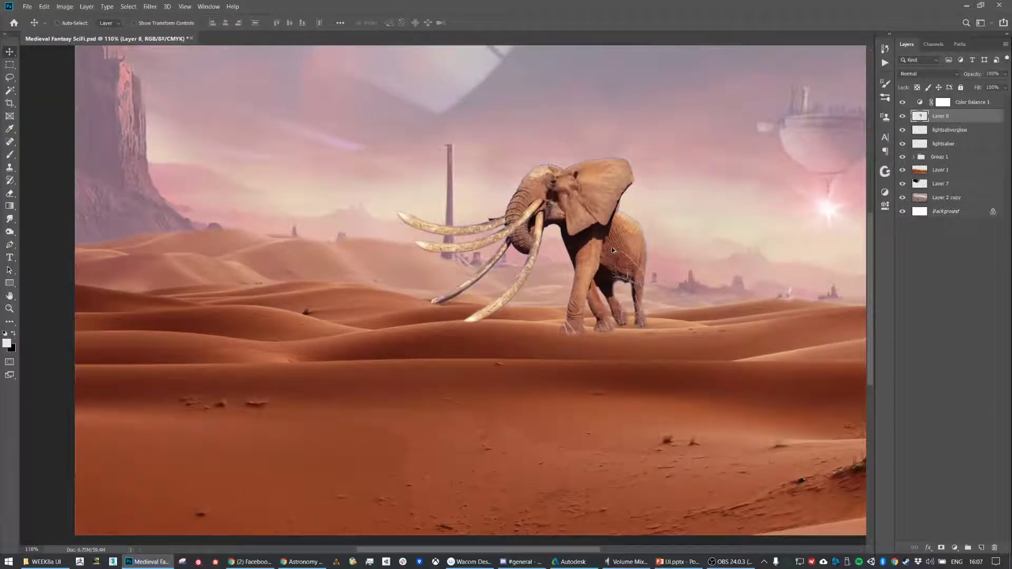
{"action": "scroll", "coordinate": [613, 251], "scroll_direction": "down", "scroll_amount": 2}
{"action": "key", "text": "ctrl+t"}
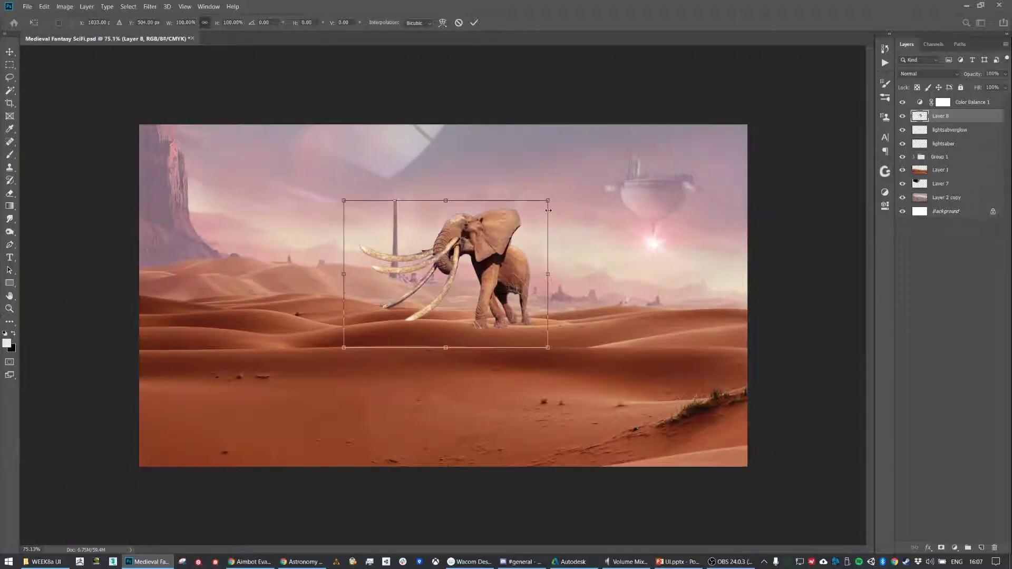
{"action": "left_click_drag", "start_coordinate": [548, 204], "coordinate": [455, 304]}
{"action": "key", "text": "Return"}
{"action": "left_click_drag", "start_coordinate": [400, 321], "coordinate": [438, 298]}
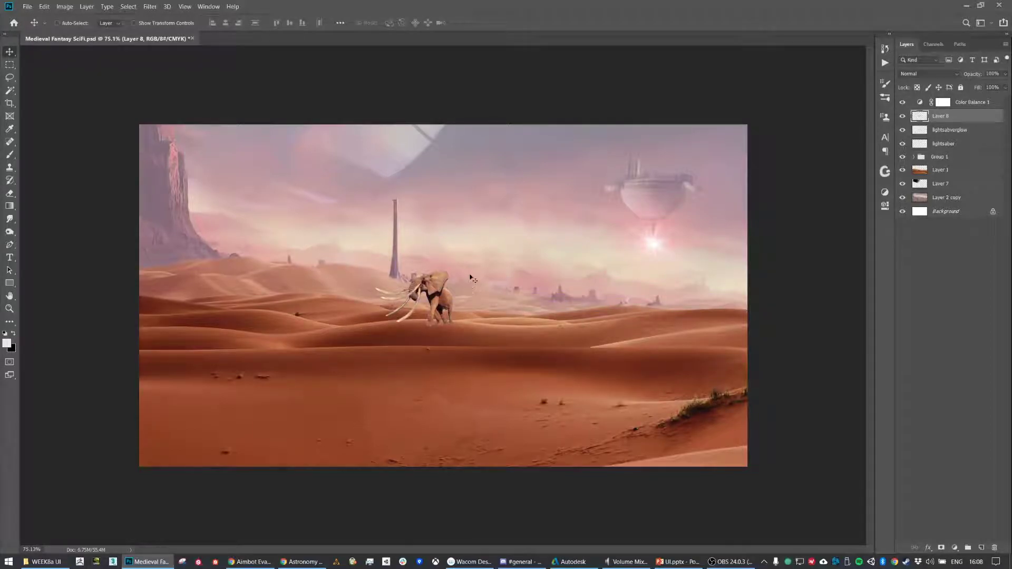
{"action": "key", "text": "ctrl+t"}
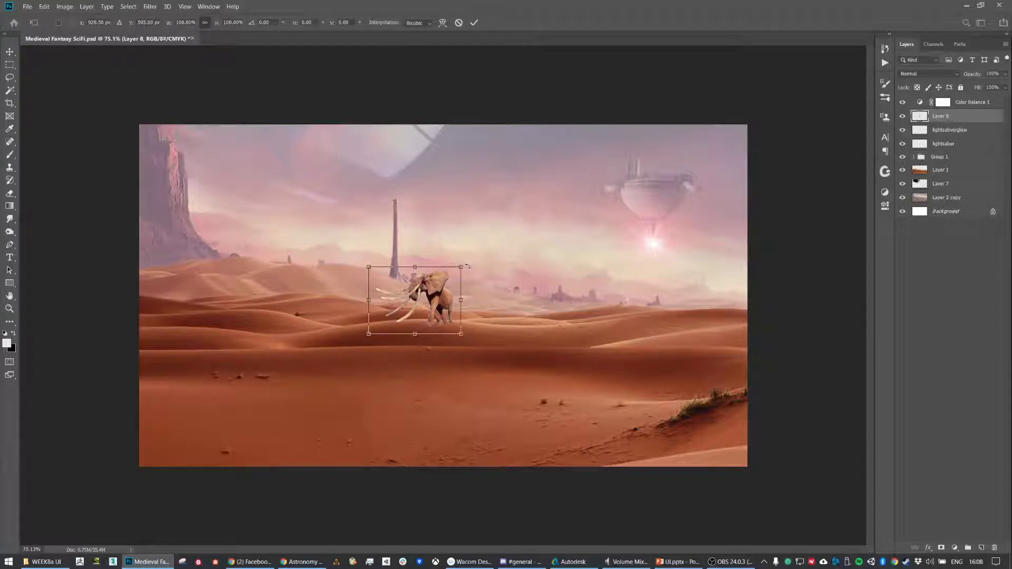
{"action": "left_click_drag", "start_coordinate": [472, 264], "coordinate": [431, 293]}
{"action": "key", "text": "Return"}
{"action": "scroll", "coordinate": [449, 287], "scroll_direction": "up", "scroll_amount": 4}
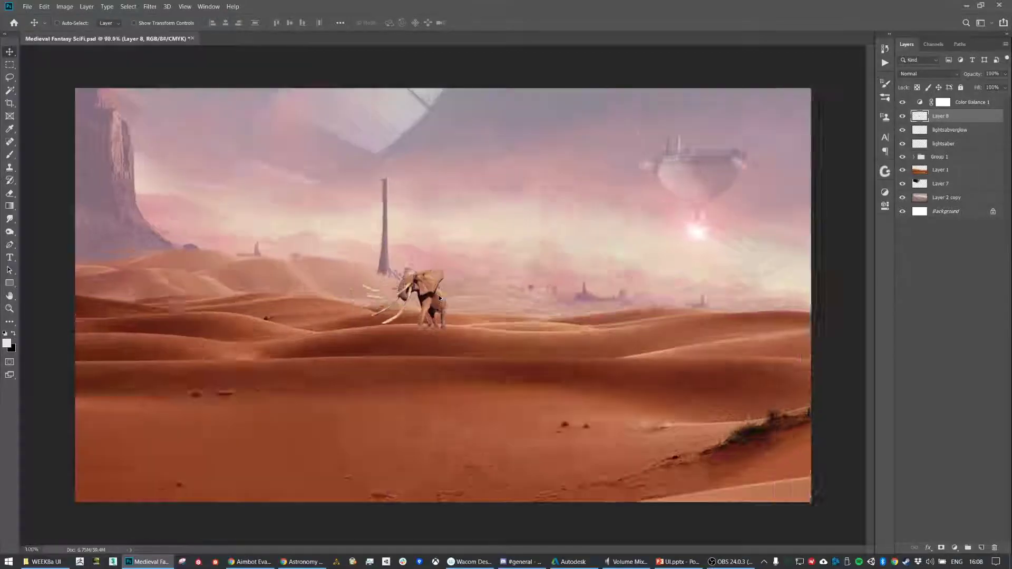
{"action": "scroll", "coordinate": [449, 289], "scroll_direction": "up", "scroll_amount": 2}
{"action": "key", "text": "i"}
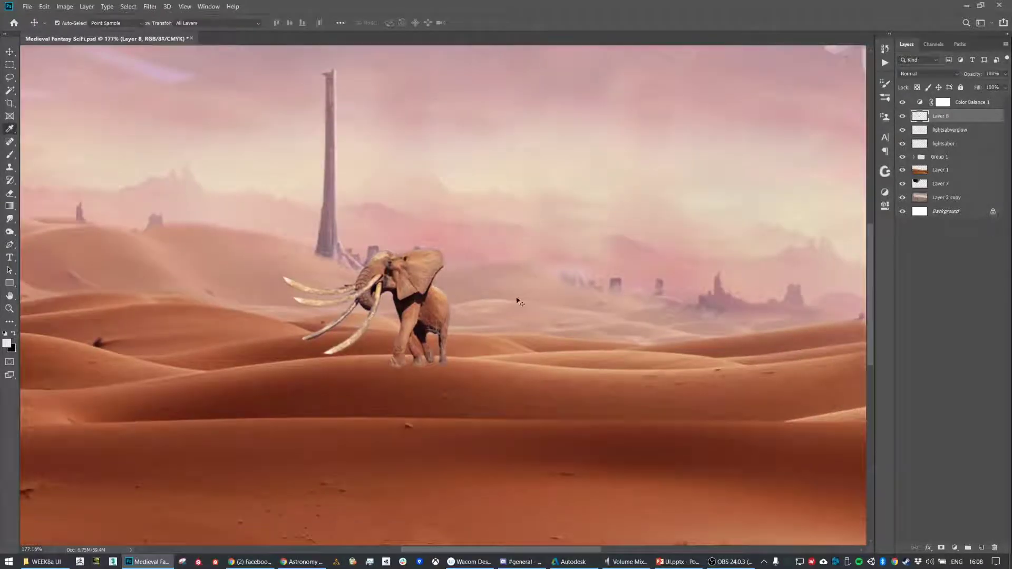
{"action": "key", "text": "ctrl+u"}
{"action": "left_click", "coordinate": [612, 300]}
{"action": "key", "text": "v"}
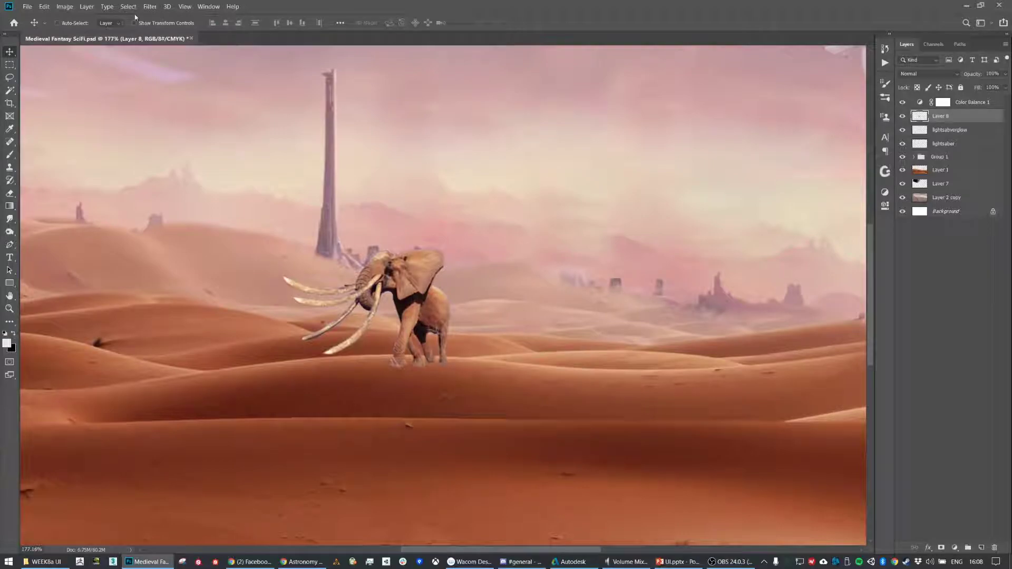
Lighten the elephant layer with Hue/Saturation by setting the lightness to +27
{"action": "key", "text": "i"}
{"action": "key", "text": "ctrl+u"}
{"action": "mouse_move", "coordinate": [513, 387]}
{"action": "left_mouse_down"}
{"action": "mouse_move", "coordinate": [530, 382]}
{"action": "mouse_move", "coordinate": [515, 381]}
{"action": "left_mouse_up"}
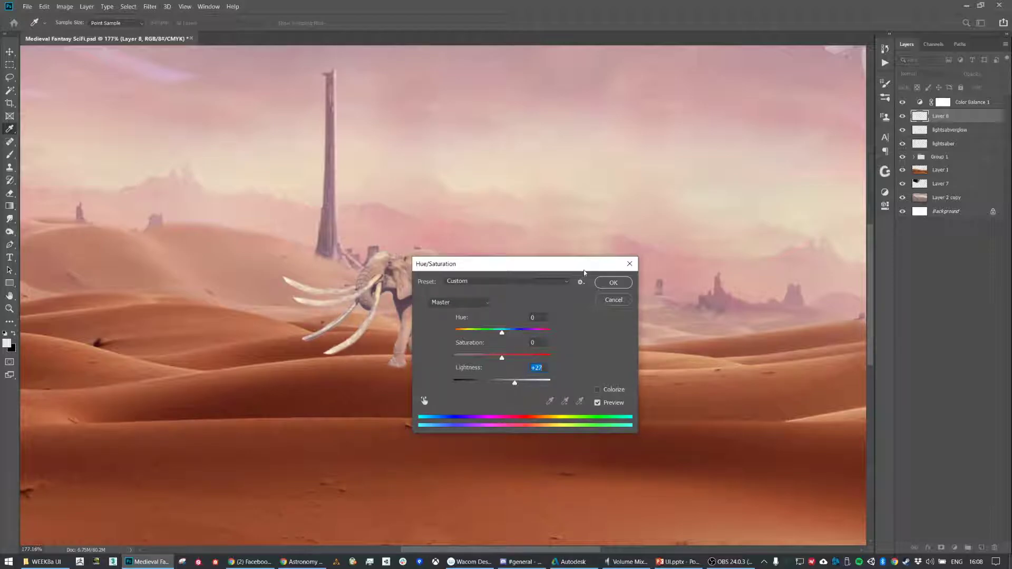
{"action": "left_click", "coordinate": [613, 282]}
{"action": "key", "text": "v"}
Move the elephant farther back onto the hazy dunes to the right of the tall tower
{"action": "scroll", "coordinate": [529, 291], "scroll_direction": "down", "scroll_amount": 5}
{"action": "scroll", "coordinate": [530, 290], "scroll_direction": "down", "scroll_amount": 3}
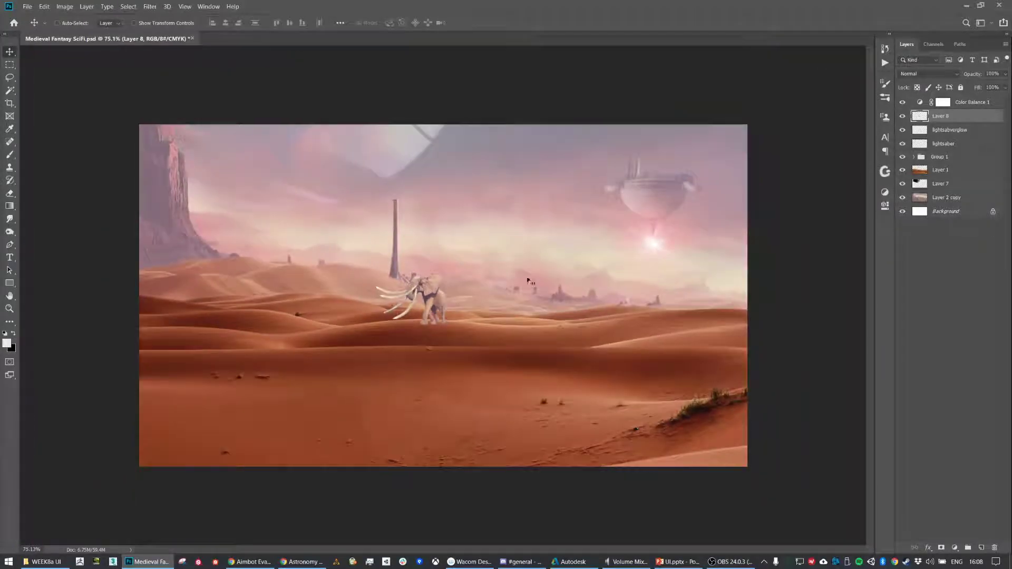
{"action": "left_click_drag", "start_coordinate": [429, 291], "coordinate": [492, 276]}
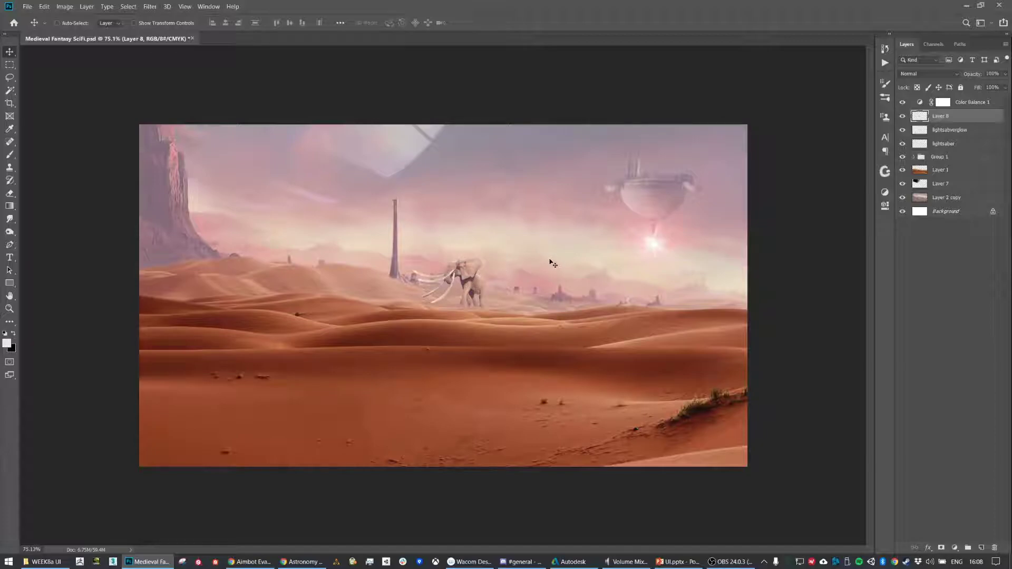
Flatten the elephant layer's tones by applying Brightness/Contrast twice, starting with a contrast of -50
{"action": "left_click", "coordinate": [65, 8]}
{"action": "mouse_move", "coordinate": [79, 30]}
{"action": "left_click", "coordinate": [182, 30]}
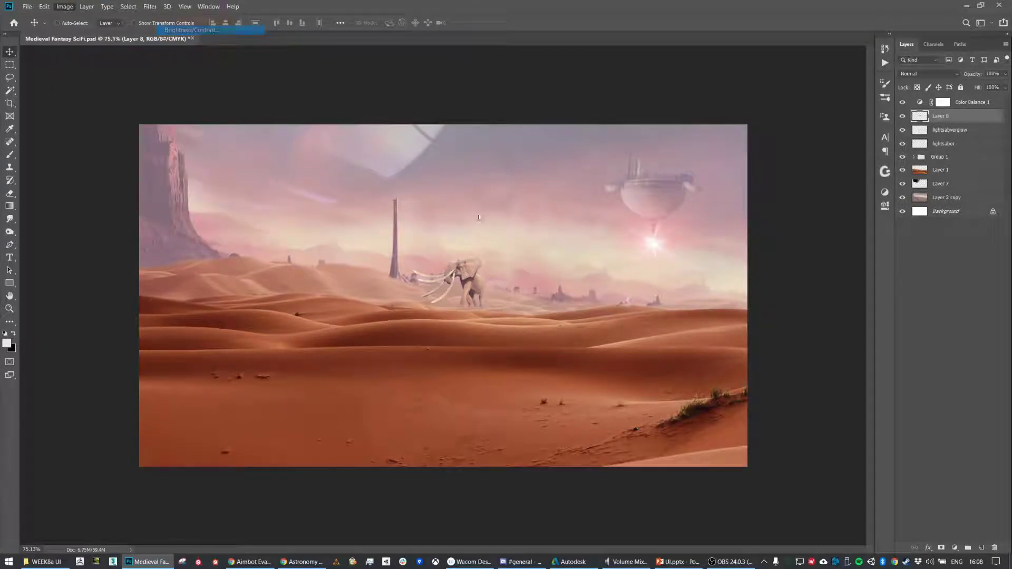
{"action": "left_click_drag", "start_coordinate": [302, 286], "coordinate": [129, 282]}
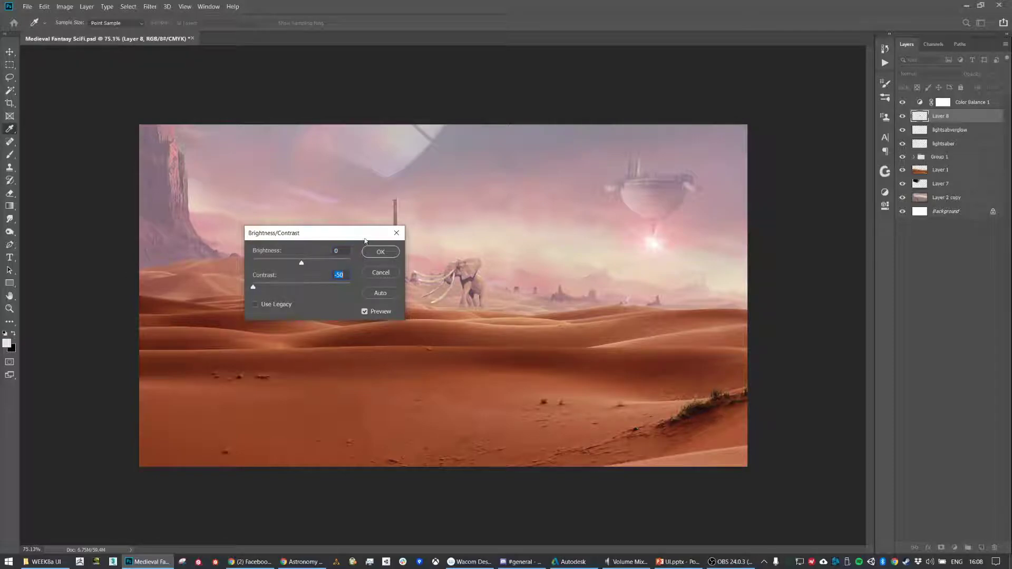
{"action": "left_click", "coordinate": [380, 253]}
{"action": "key", "text": "v"}
{"action": "left_click", "coordinate": [65, 7]}
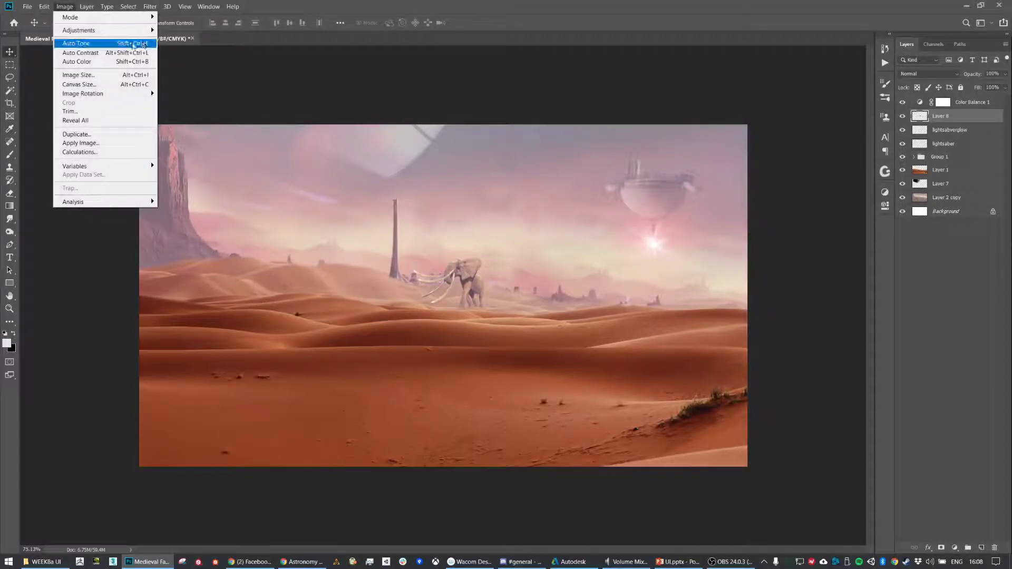
{"action": "mouse_move", "coordinate": [79, 30]}
{"action": "left_click", "coordinate": [248, 31]}
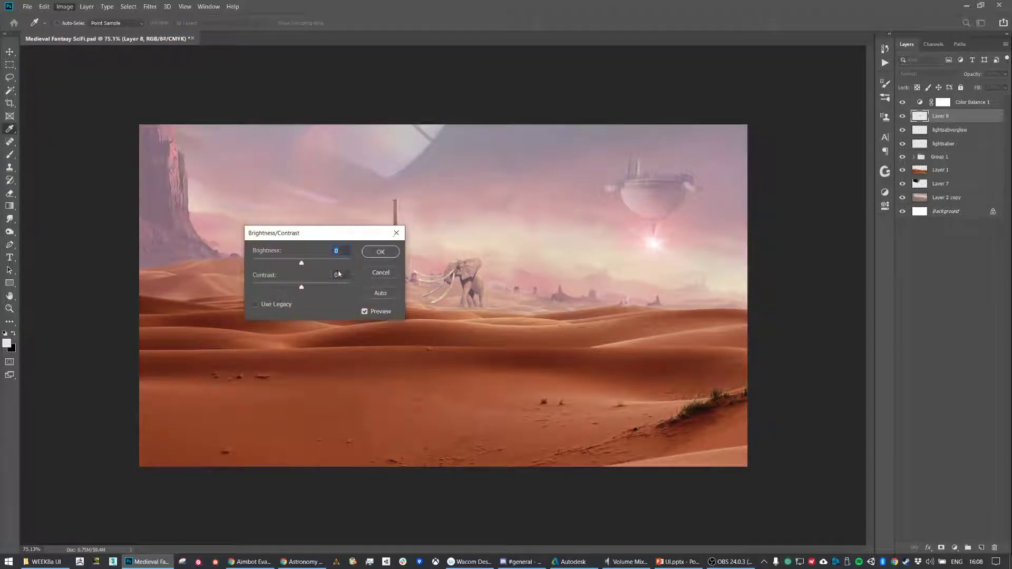
{"action": "left_click", "coordinate": [380, 252]}
{"action": "left_click", "coordinate": [64, 6]}
{"action": "mouse_move", "coordinate": [80, 30]}
{"action": "left_click", "coordinate": [193, 30]}
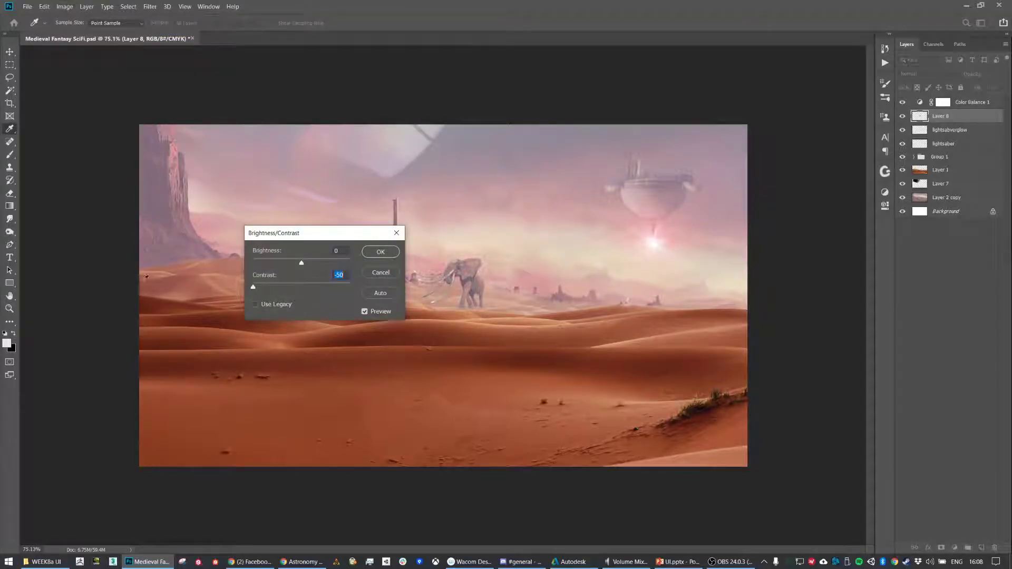
{"action": "left_click", "coordinate": [396, 233]}
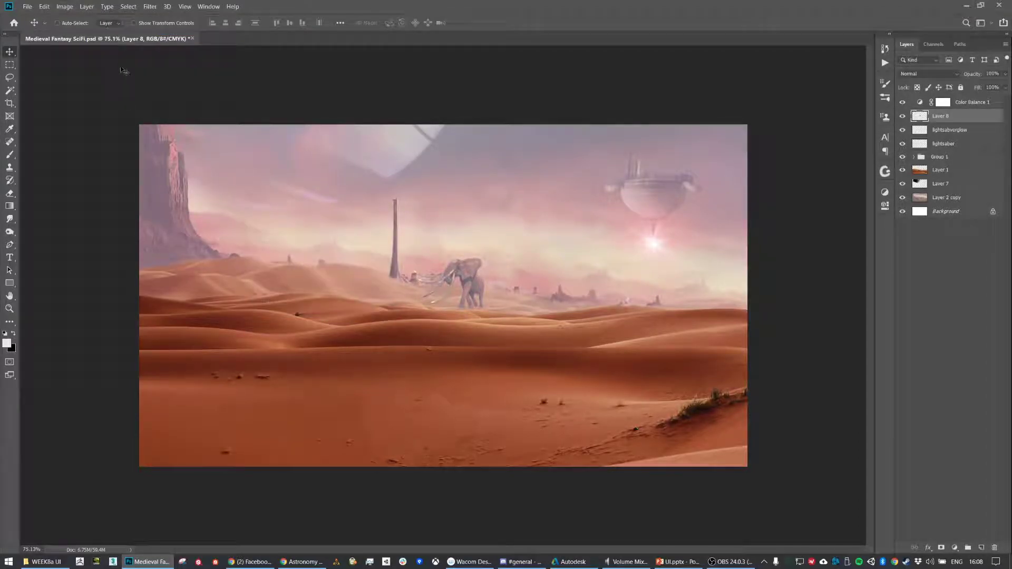
{"action": "left_click", "coordinate": [64, 6]}
{"action": "mouse_move", "coordinate": [79, 30]}
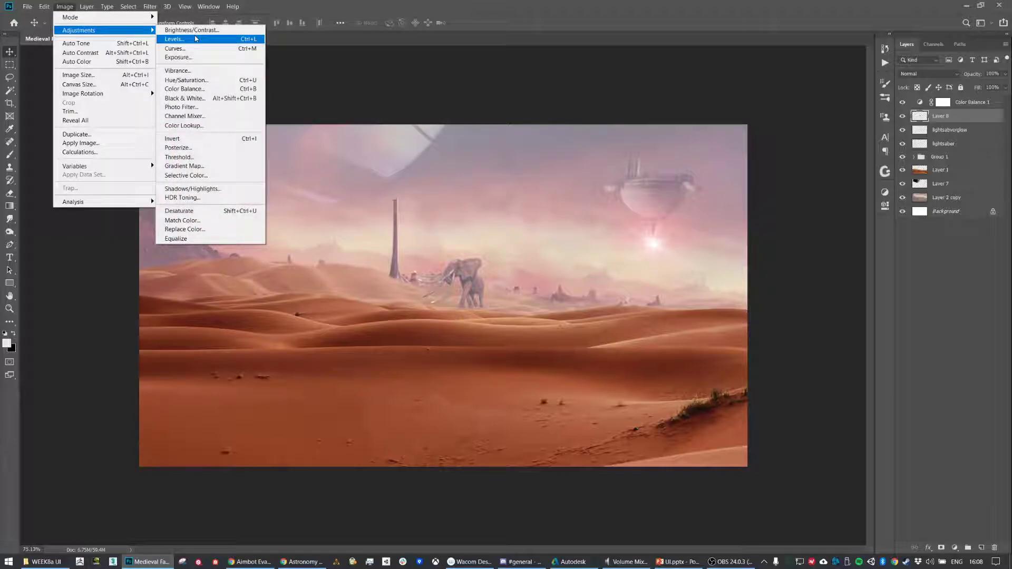
{"action": "left_click", "coordinate": [193, 31]}
{"action": "left_click_drag", "start_coordinate": [301, 287], "coordinate": [276, 288]}
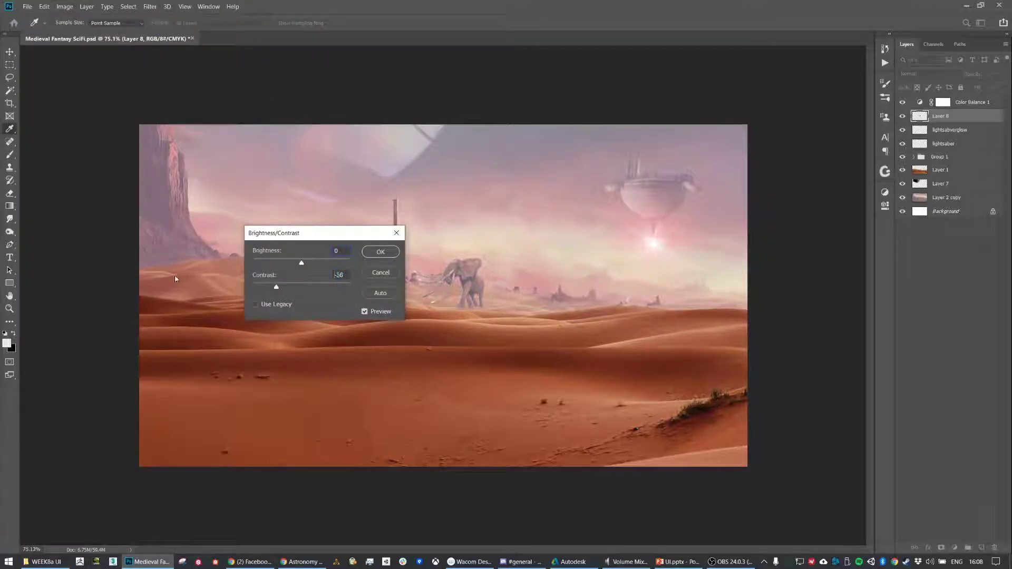
{"action": "left_click", "coordinate": [392, 273]}
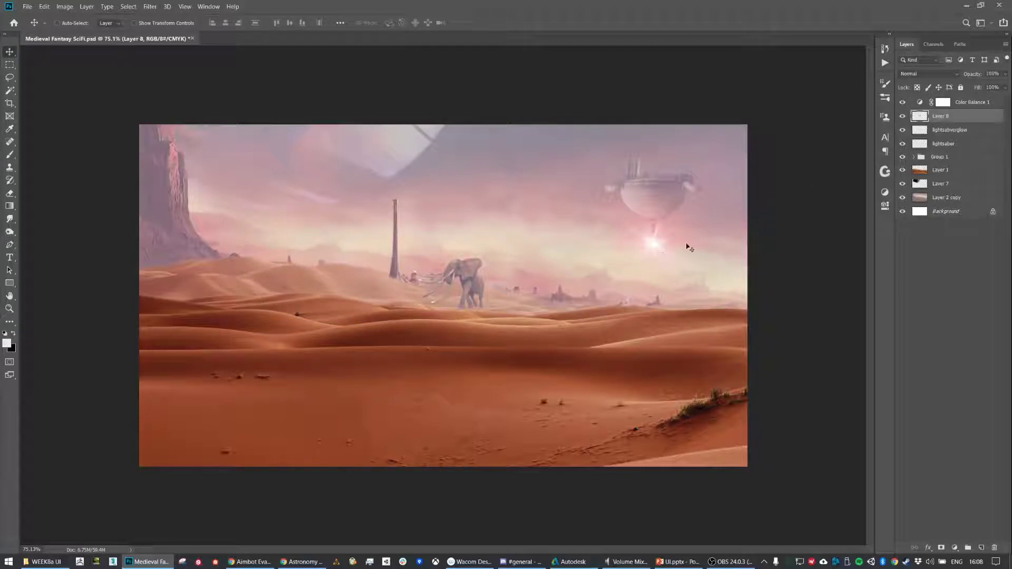
Set the elephant layer's opacity to 77% and save the document
{"action": "left_click_drag", "start_coordinate": [1006, 74], "coordinate": [995, 88]}
{"action": "key", "text": "ctrl+s"}
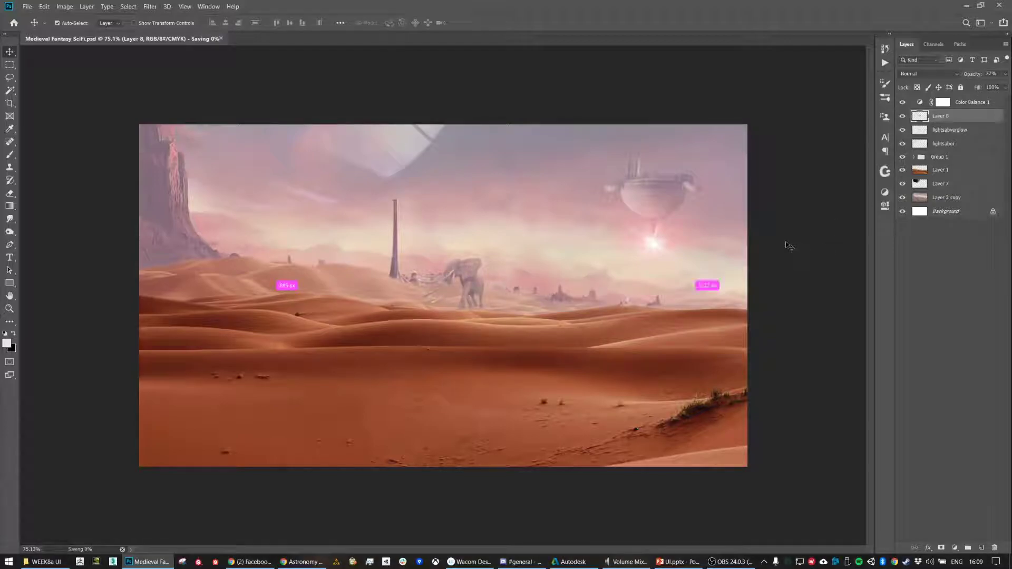
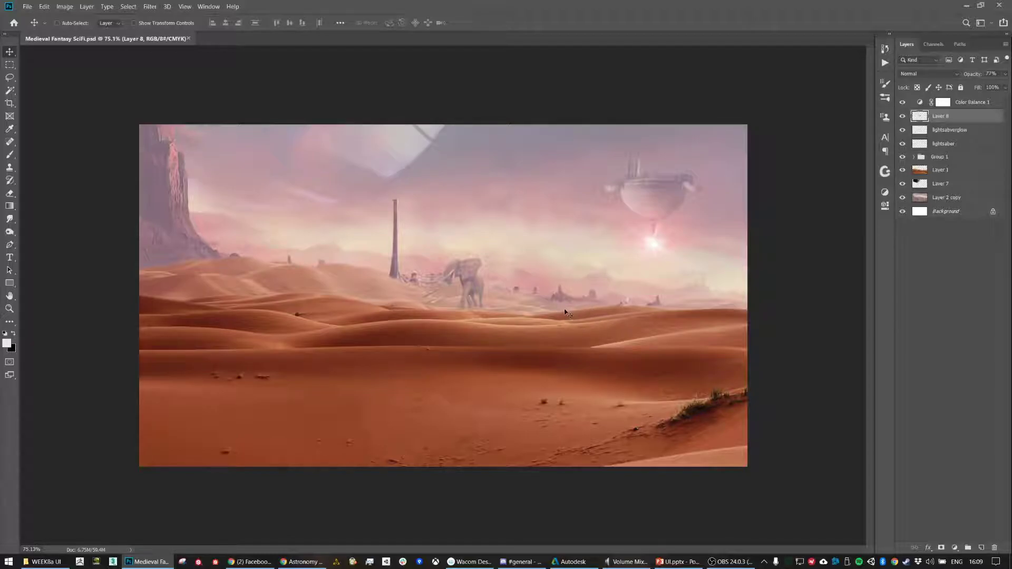
{"action": "key", "text": "ctrl+plus"}
{"action": "key", "text": "ctrl+minus"}
Switch to Chrome and select the address of the Astronomy Picture of the Day page
{"action": "left_click", "coordinate": [302, 562]}
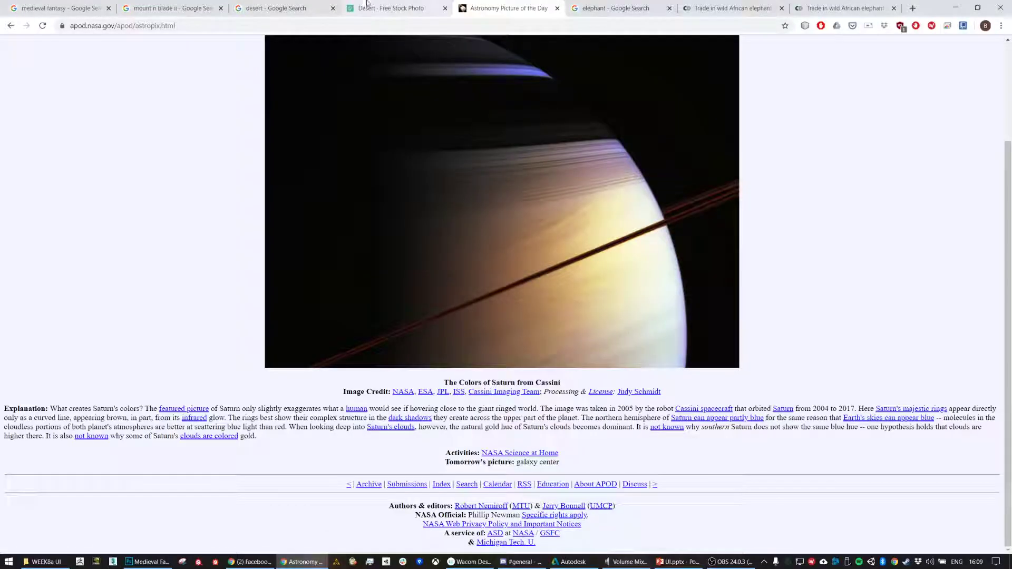
{"action": "left_click", "coordinate": [599, 23]}
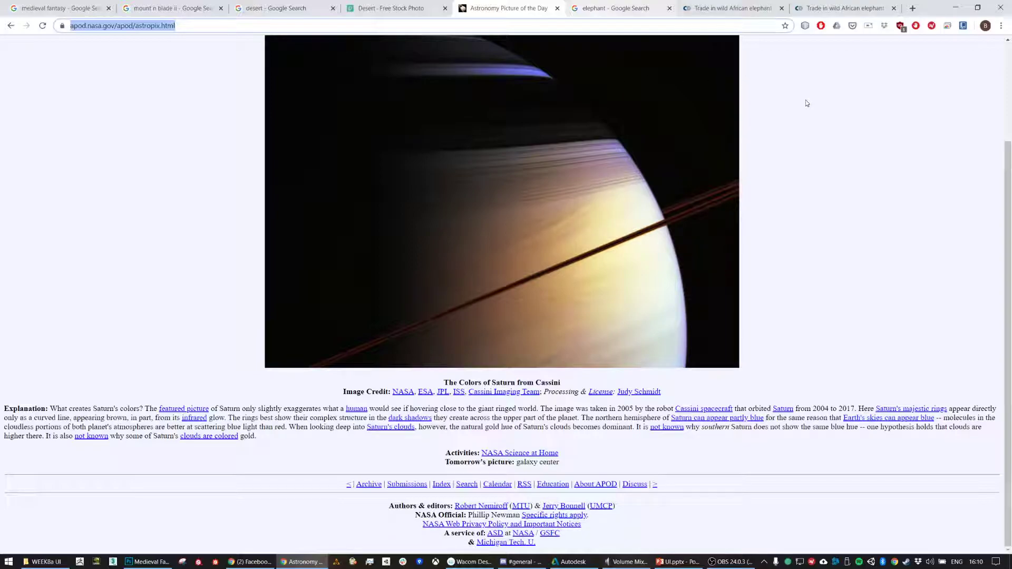
{"action": "key", "text": "alt+Tab"}
{"action": "key", "text": "alt+Tab"}
{"action": "key", "text": "alt+Tab"}
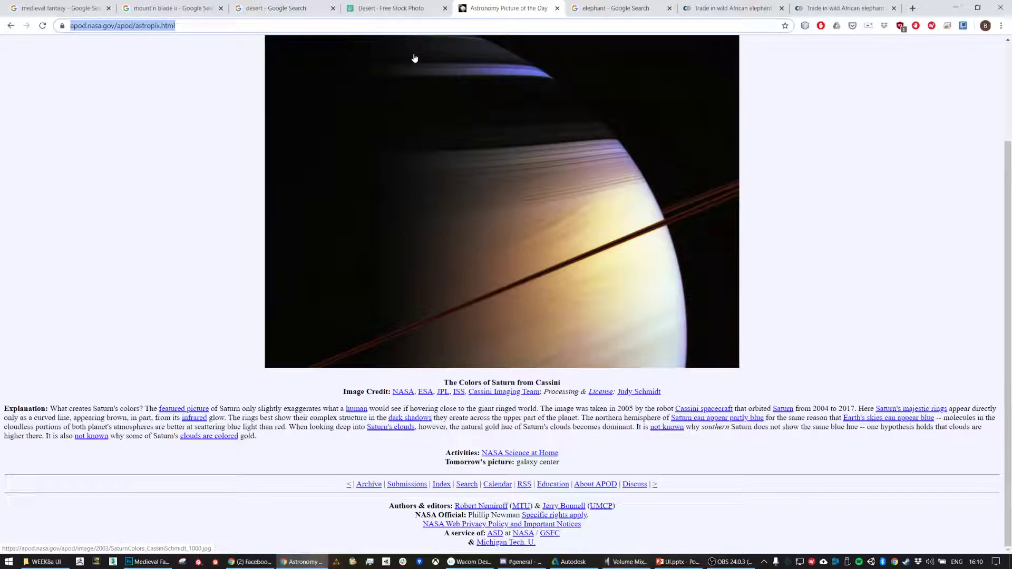
{"action": "type", "text": "bi"}
{"action": "key", "text": "BackSpace"}
{"action": "key", "text": "BackSpace"}
{"action": "key", "text": "BackSpace"}
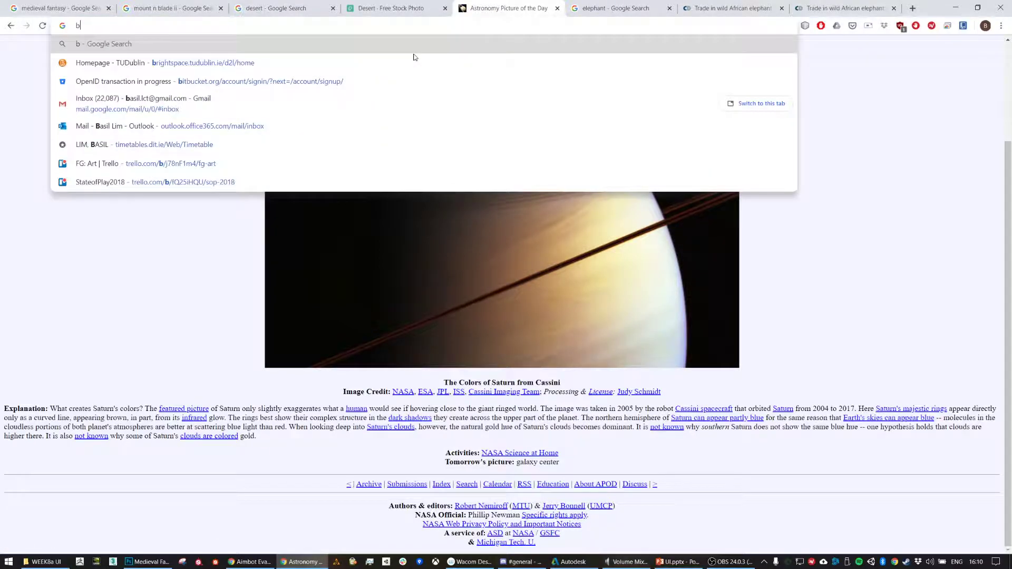
{"action": "type", "text": "bi"}
{"action": "key", "text": "BackSpace"}
{"action": "key", "text": "BackSpace"}
{"action": "key", "text": "BackSpace"}
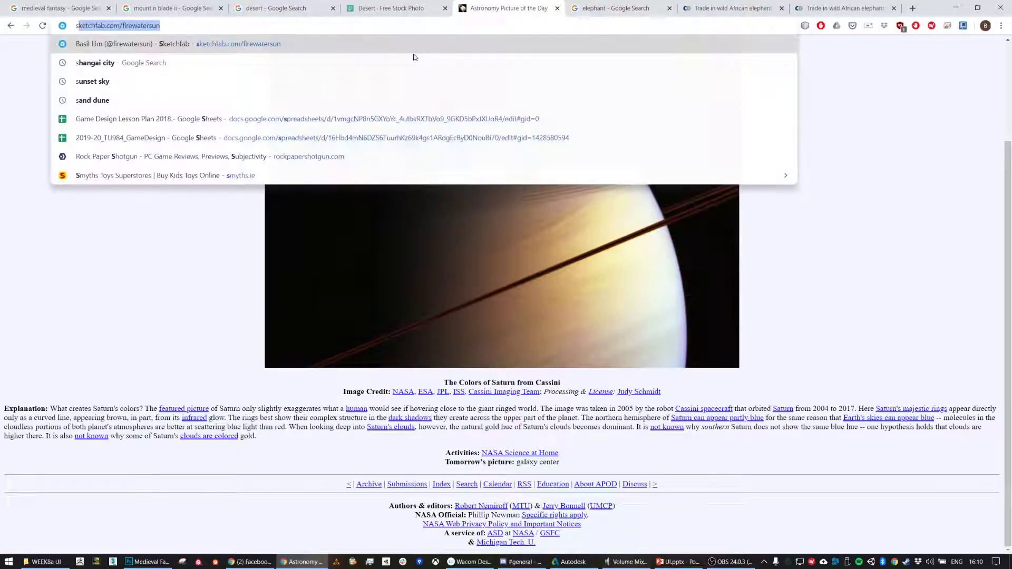
Search Google for astronaut and look over the image results
{"action": "type", "text": "astronaut"}
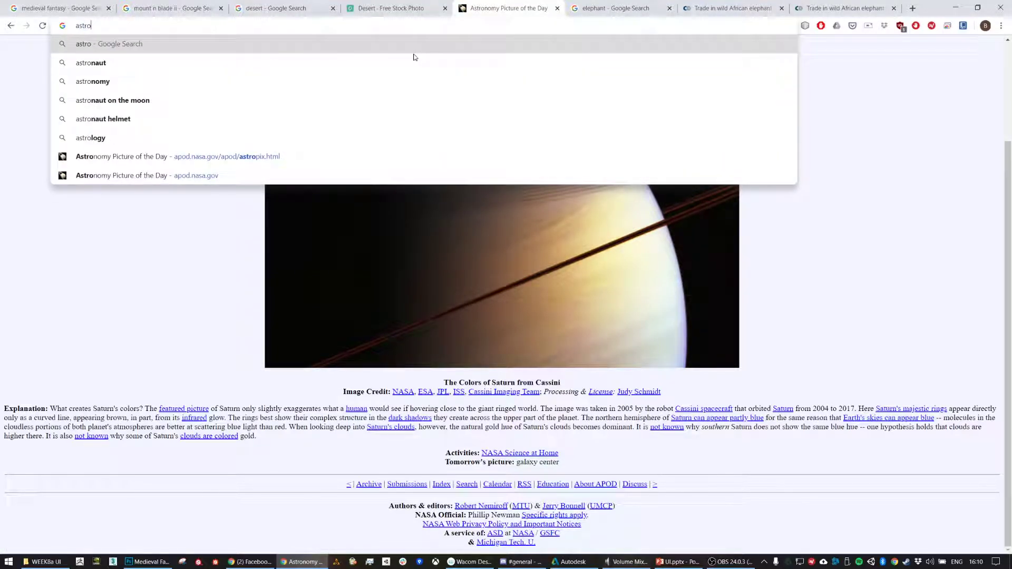
{"action": "key", "text": "Return"}
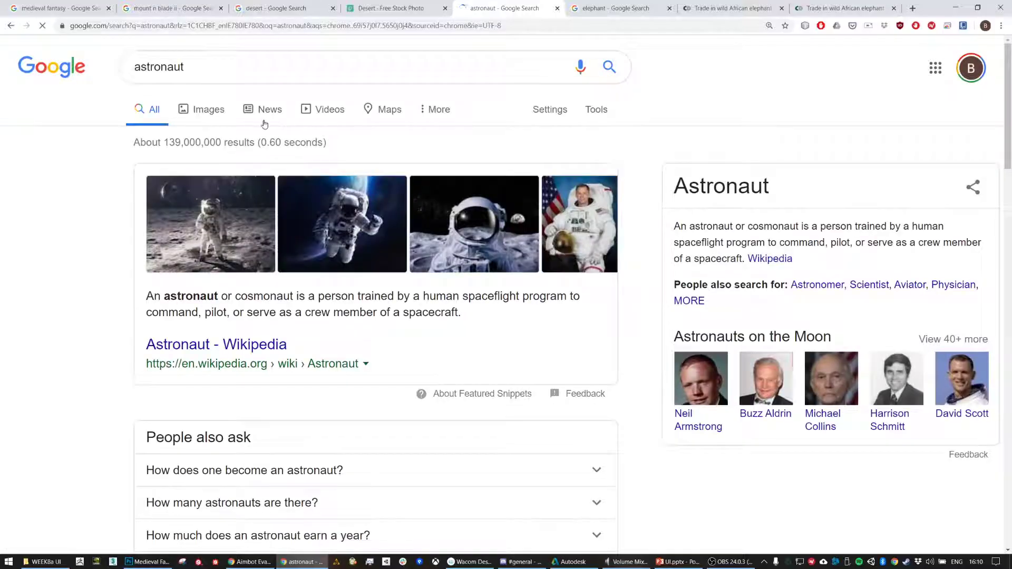
{"action": "left_click", "coordinate": [199, 111]}
{"action": "scroll", "coordinate": [316, 158], "scroll_direction": "down", "scroll_amount": 2}
{"action": "scroll", "coordinate": [229, 64], "scroll_direction": "up", "scroll_amount": 2}
Change the image search to nasa astronaut concept
{"action": "double_click", "coordinate": [229, 64]}
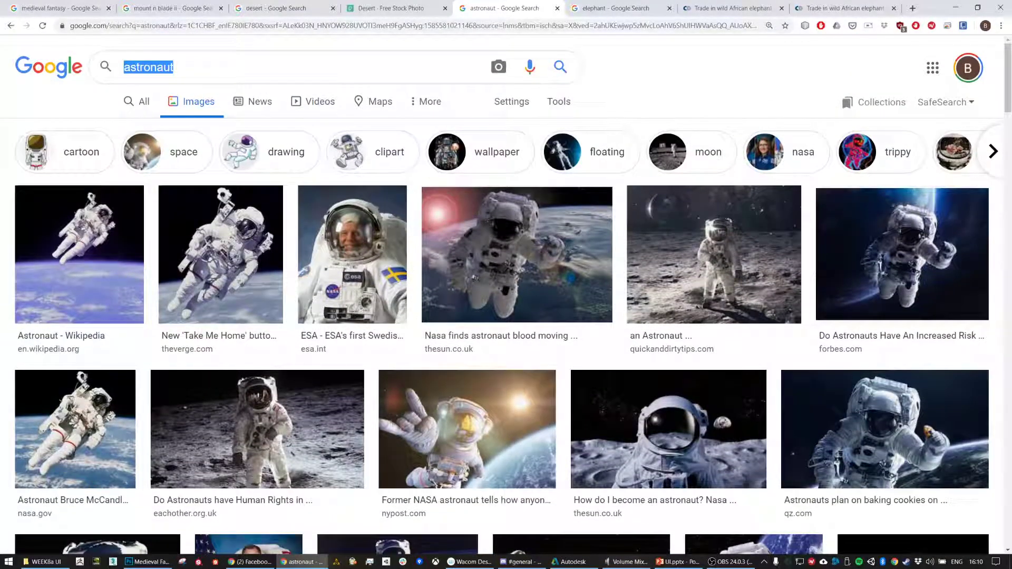
{"action": "type", "text": "nasa a"}
{"action": "type", "text": "stronaut c"}
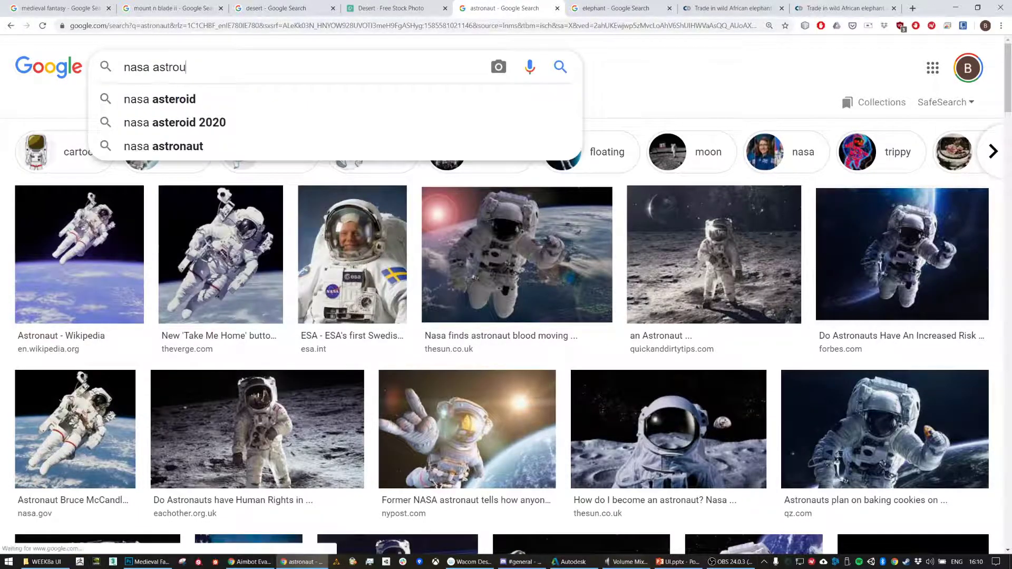
{"action": "type", "text": "oncept"}
{"action": "key", "text": "Return"}
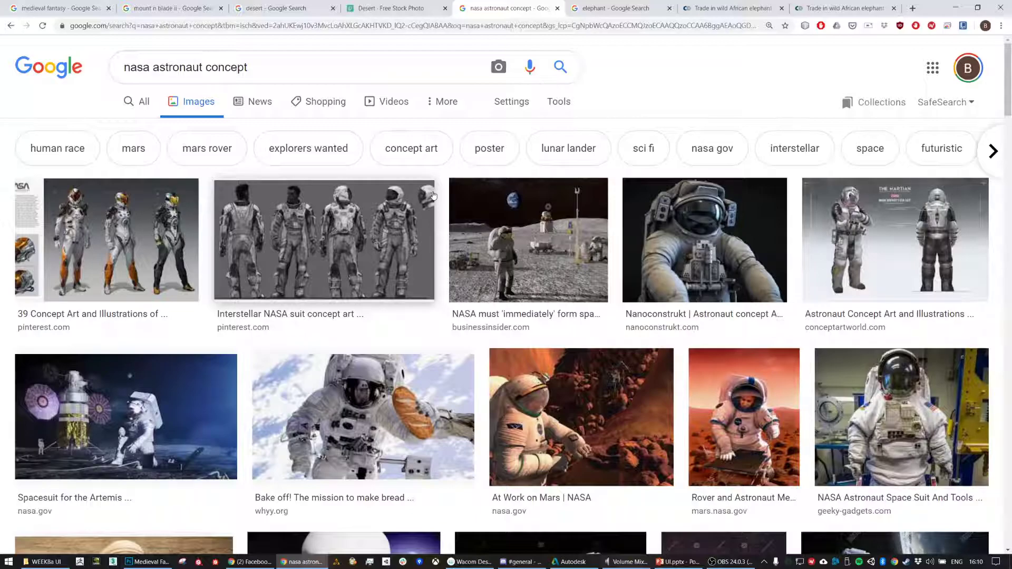
Preview the Interstellar NASA suit concept art, examine the surrounding results for a usable astronaut figure, and close the preview
{"action": "left_click", "coordinate": [431, 195]}
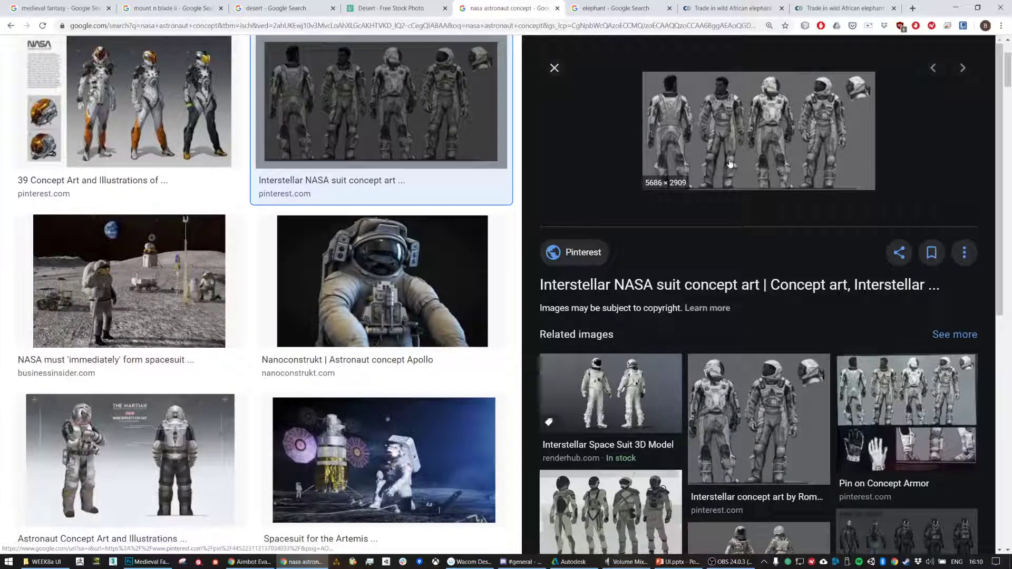
{"action": "scroll", "coordinate": [378, 200], "scroll_direction": "up", "scroll_amount": 3}
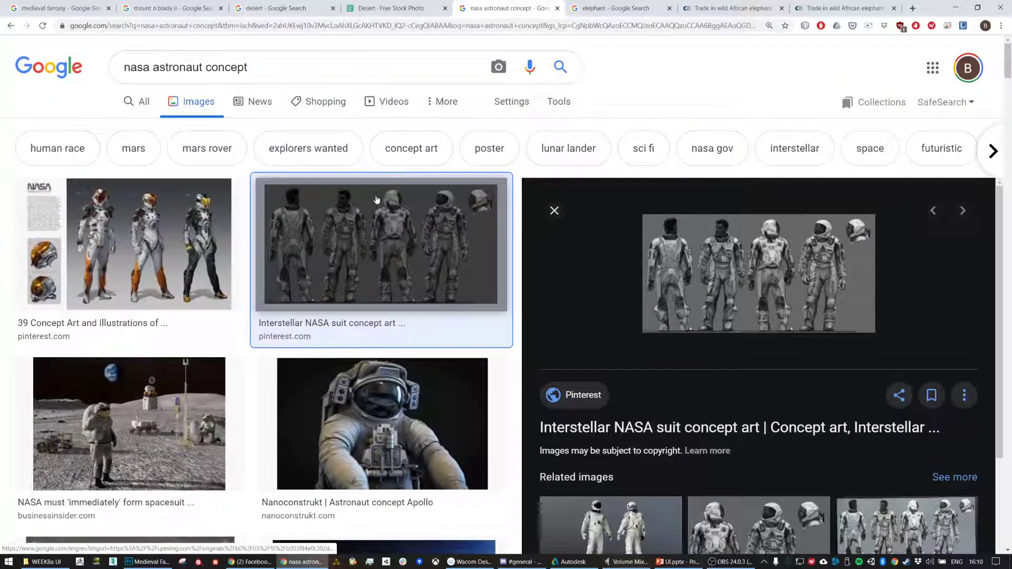
{"action": "scroll", "coordinate": [462, 264], "scroll_direction": "down", "scroll_amount": 9}
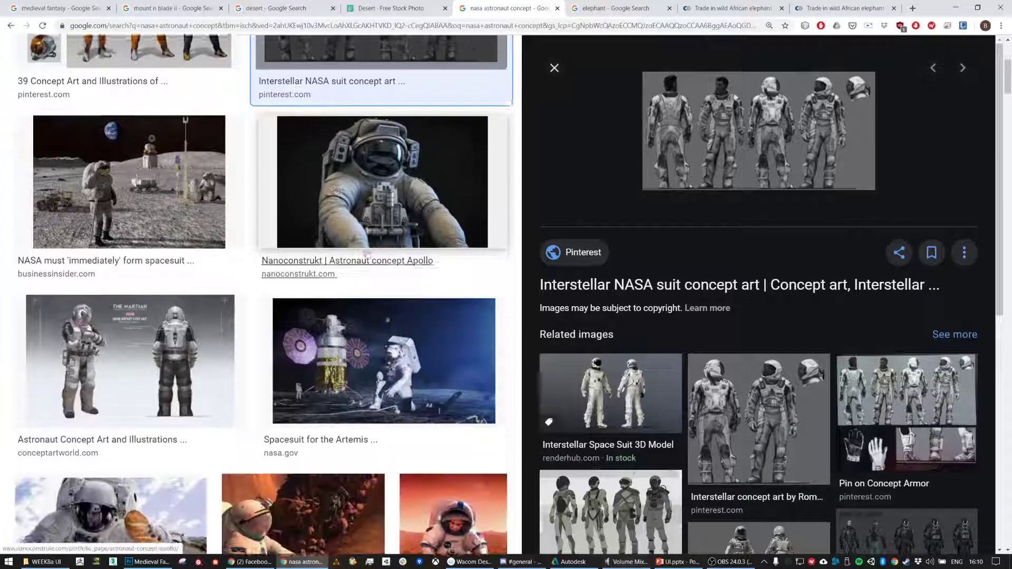
{"action": "scroll", "coordinate": [462, 263], "scroll_direction": "down", "scroll_amount": 6}
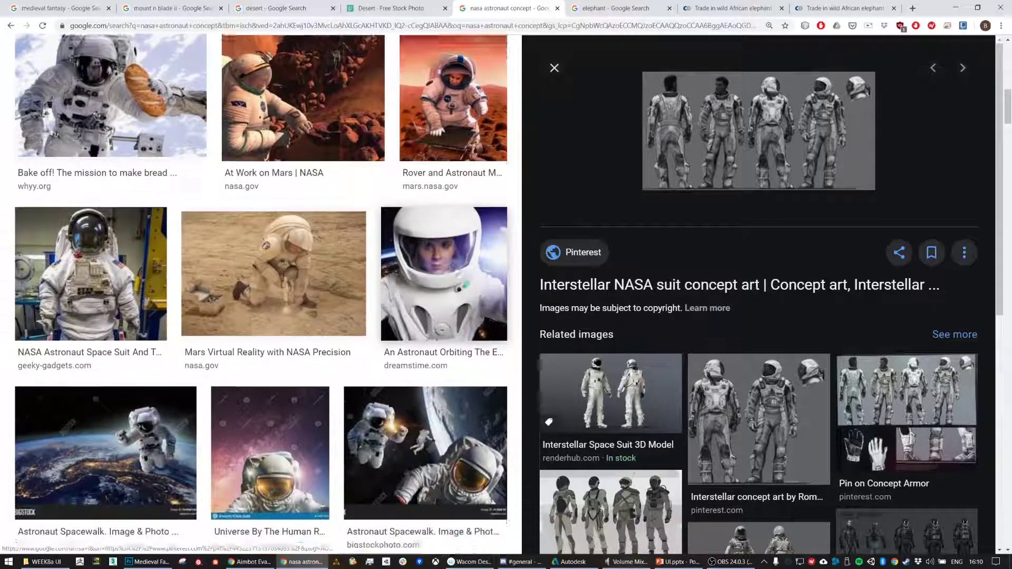
{"action": "scroll", "coordinate": [448, 253], "scroll_direction": "down", "scroll_amount": 10}
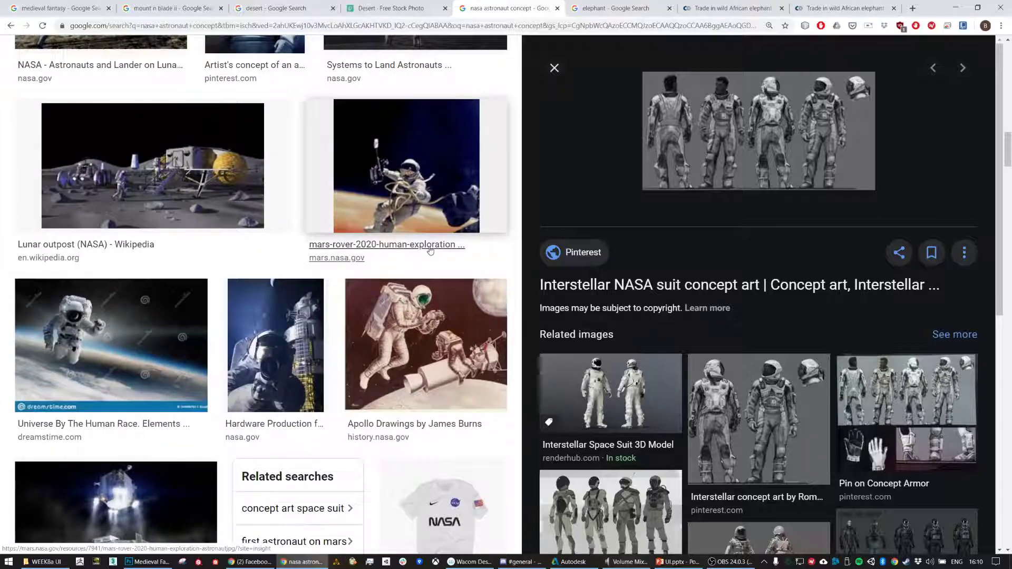
{"action": "scroll", "coordinate": [438, 253], "scroll_direction": "up", "scroll_amount": 6}
{"action": "scroll", "coordinate": [426, 243], "scroll_direction": "up", "scroll_amount": 11}
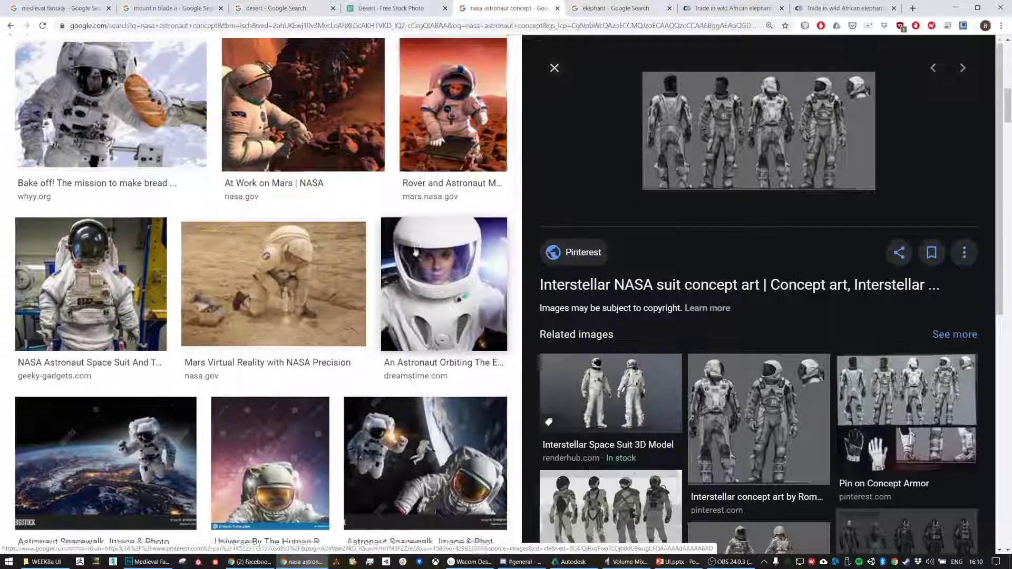
{"action": "scroll", "coordinate": [421, 250], "scroll_direction": "up", "scroll_amount": 9}
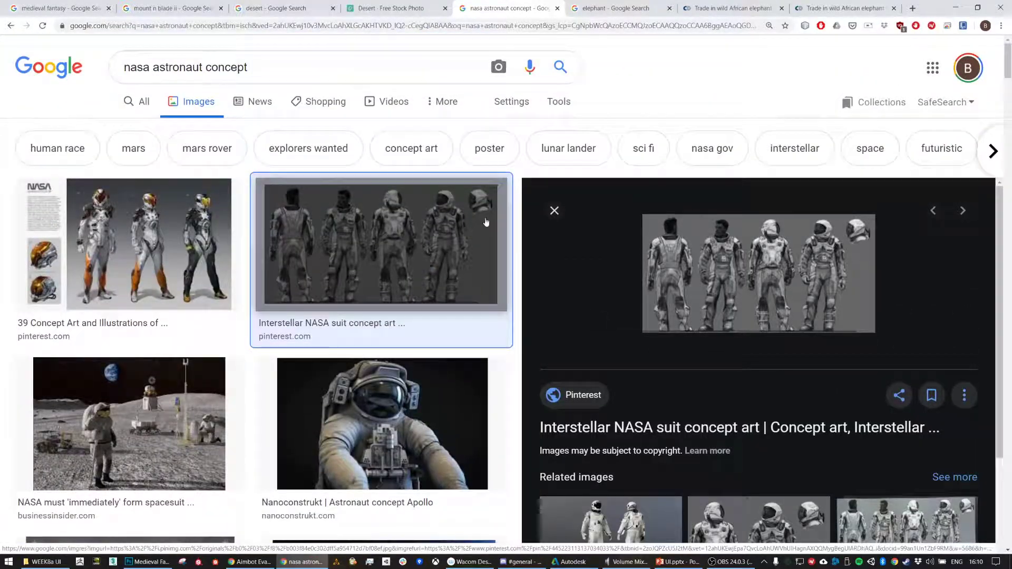
{"action": "left_click", "coordinate": [553, 211]}
Find the side-view astronaut concept from conceptartworld.com further down the results and copy its image
{"action": "scroll", "coordinate": [756, 228], "scroll_direction": "down", "scroll_amount": 11}
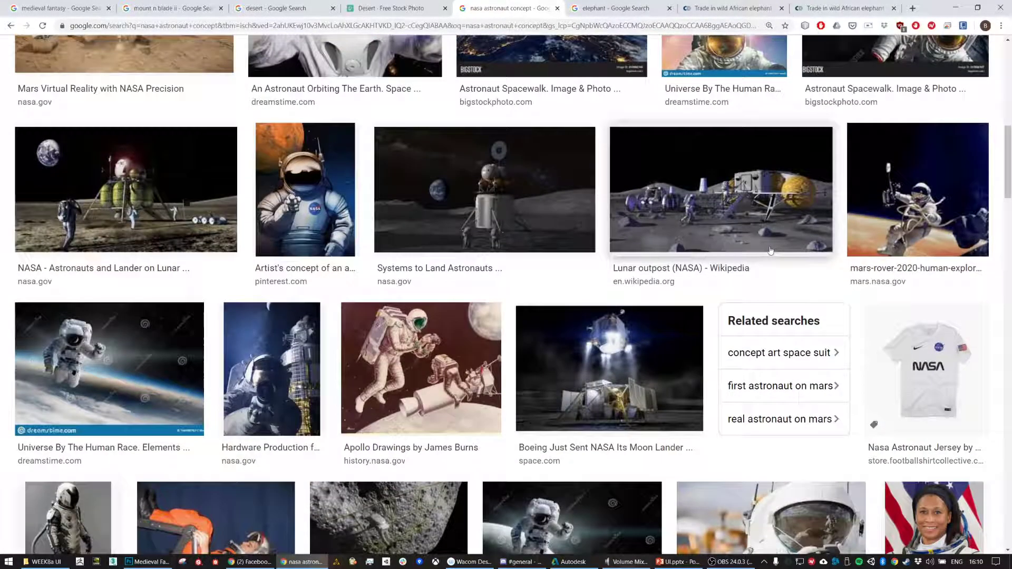
{"action": "scroll", "coordinate": [775, 256], "scroll_direction": "down", "scroll_amount": 7}
{"action": "scroll", "coordinate": [818, 222], "scroll_direction": "down", "scroll_amount": 11}
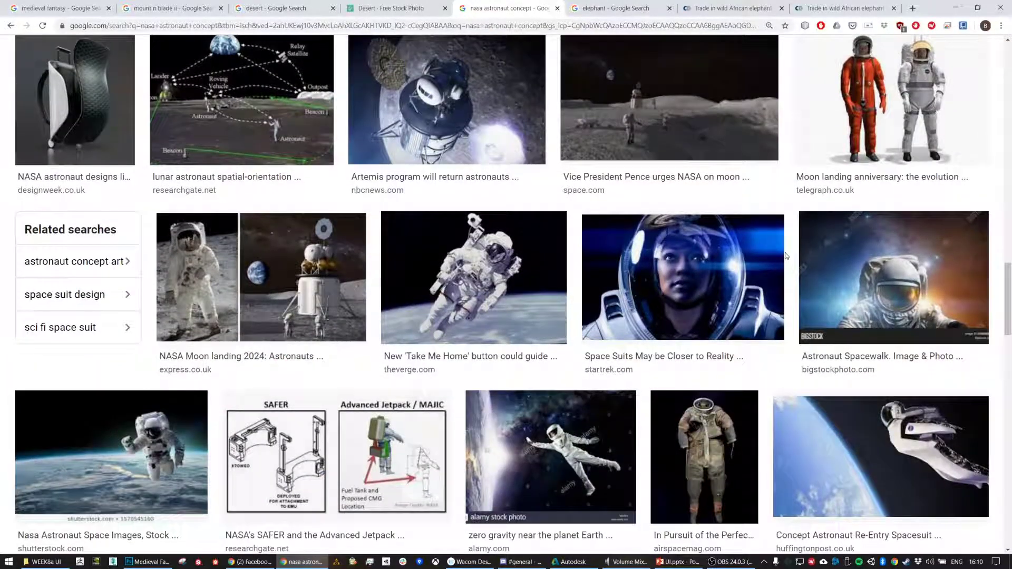
{"action": "scroll", "coordinate": [791, 258], "scroll_direction": "down", "scroll_amount": 8}
{"action": "scroll", "coordinate": [788, 255], "scroll_direction": "down", "scroll_amount": 8}
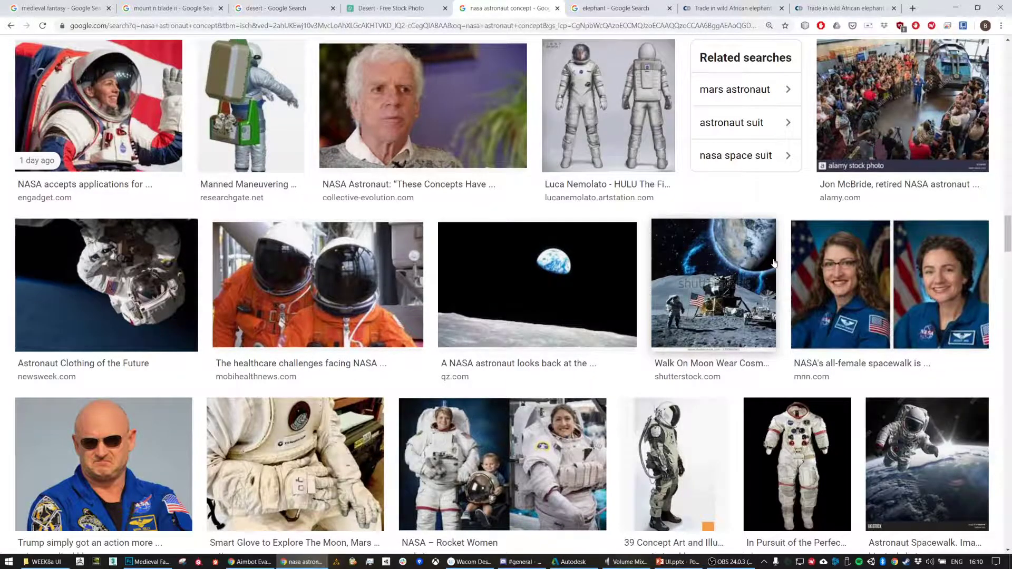
{"action": "scroll", "coordinate": [777, 266], "scroll_direction": "down", "scroll_amount": 3}
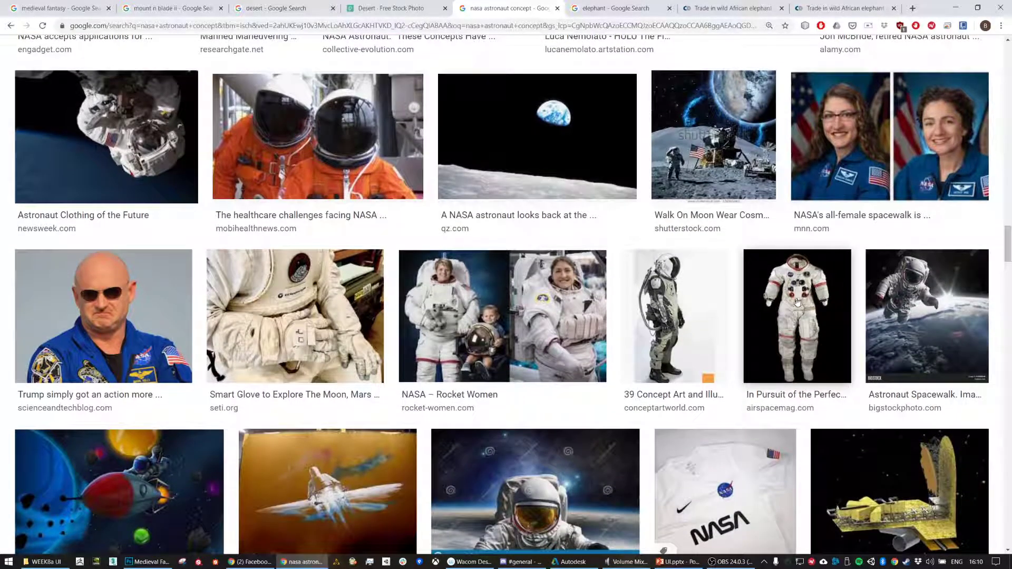
{"action": "left_click", "coordinate": [669, 294]}
{"action": "right_click", "coordinate": [732, 233]}
{"action": "left_click", "coordinate": [765, 319]}
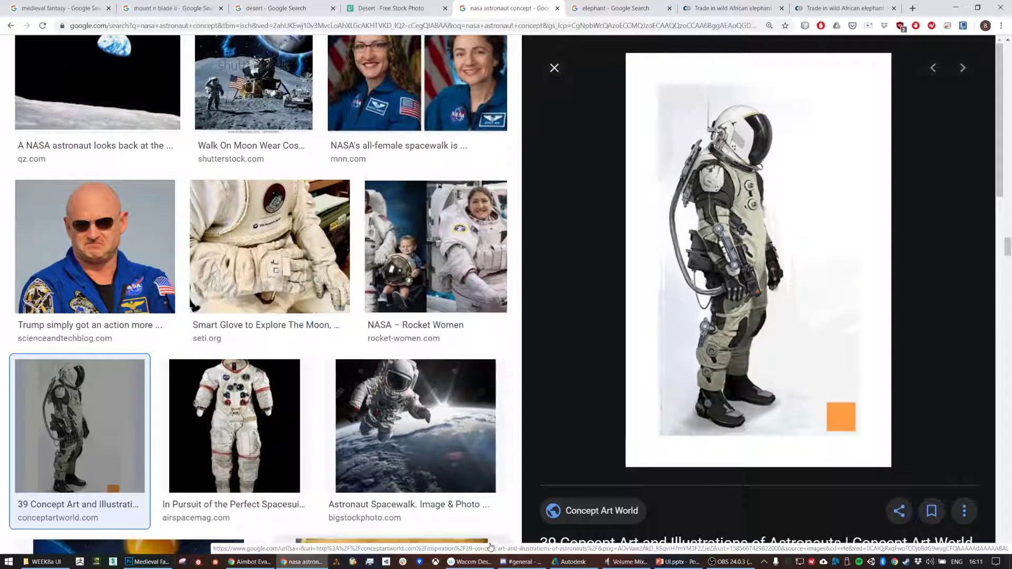
Switch to Photoshop, try pasting the astronaut image and moving it onto the left foreground dunes, and undo both actions
{"action": "left_click", "coordinate": [148, 562]}
{"action": "key", "text": "ctrl+v"}
{"action": "left_click_drag", "start_coordinate": [451, 312], "coordinate": [193, 380]}
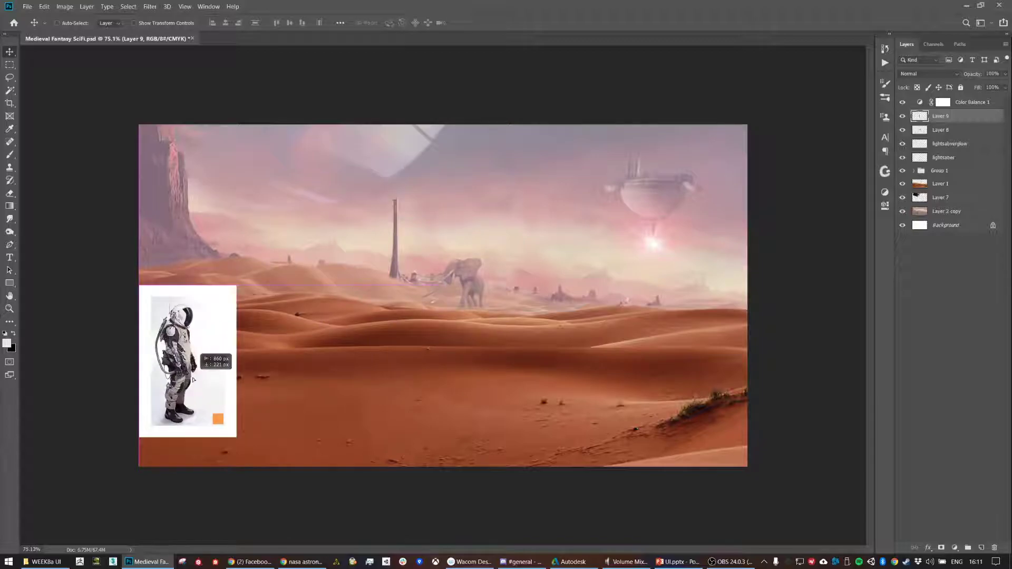
{"action": "key", "text": "ctrl+z"}
{"action": "key", "text": "ctrl+z"}
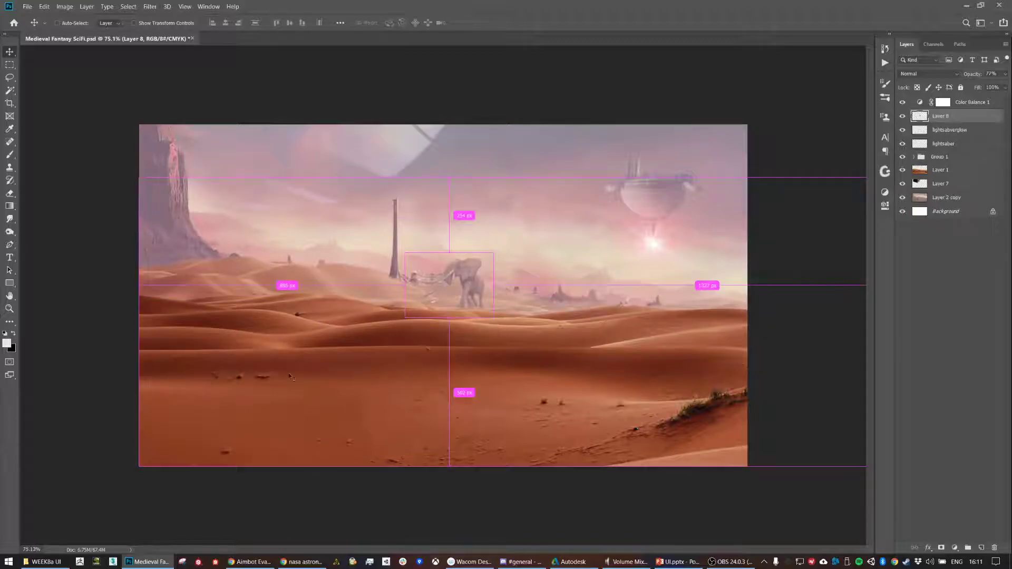
Switch to the browser, find the ancient-origins.net picture of an astronaut seen from behind further down the results, and copy the image
{"action": "key", "text": "alt+Tab"}
{"action": "scroll", "coordinate": [475, 383], "scroll_direction": "down", "scroll_amount": 9}
{"action": "scroll", "coordinate": [474, 383], "scroll_direction": "down", "scroll_amount": 15}
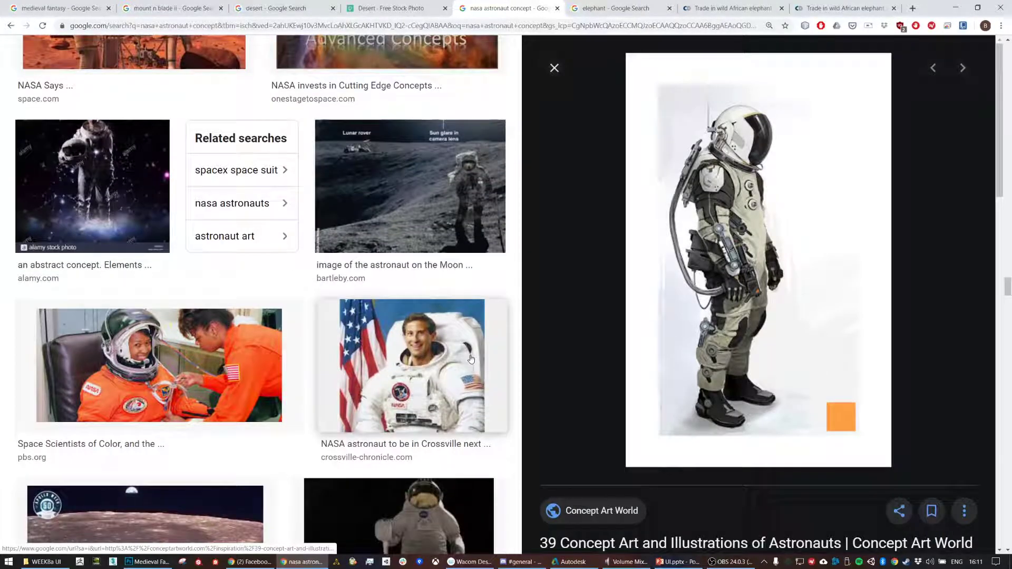
{"action": "scroll", "coordinate": [471, 359], "scroll_direction": "down", "scroll_amount": 5}
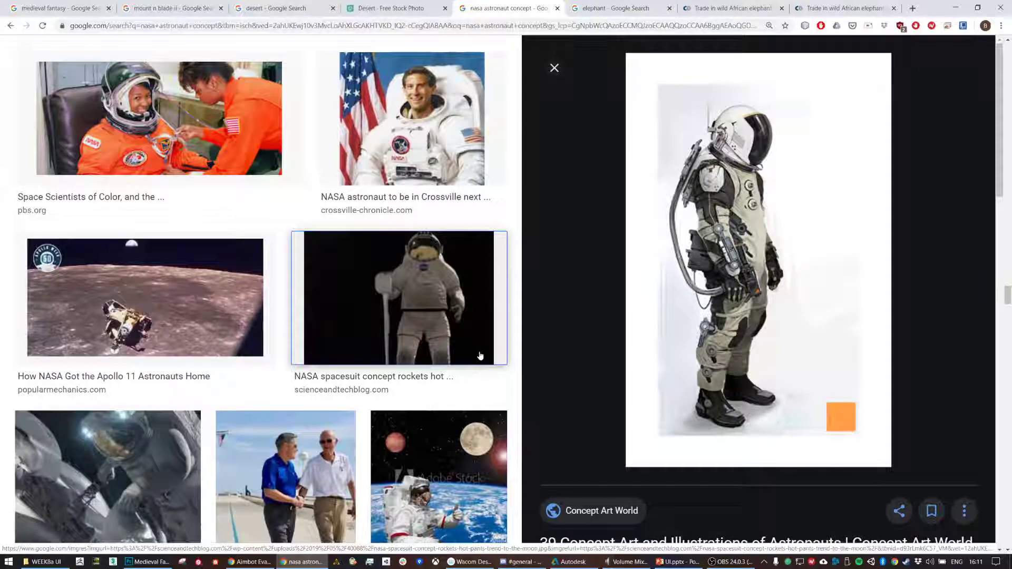
{"action": "scroll", "coordinate": [478, 354], "scroll_direction": "down", "scroll_amount": 5}
{"action": "scroll", "coordinate": [511, 364], "scroll_direction": "down", "scroll_amount": 3}
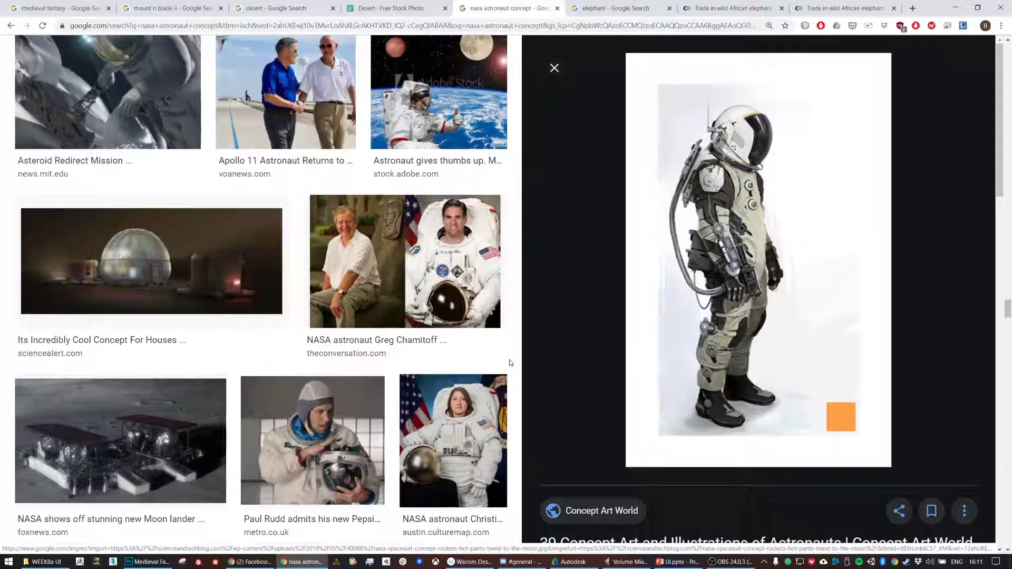
{"action": "scroll", "coordinate": [510, 364], "scroll_direction": "down", "scroll_amount": 14}
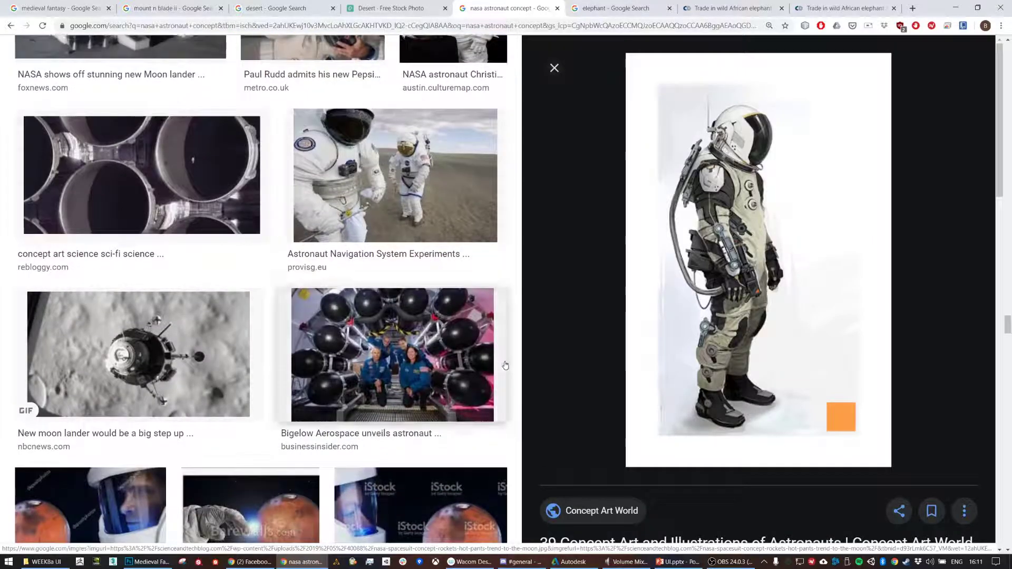
{"action": "scroll", "coordinate": [511, 373], "scroll_direction": "down", "scroll_amount": 8}
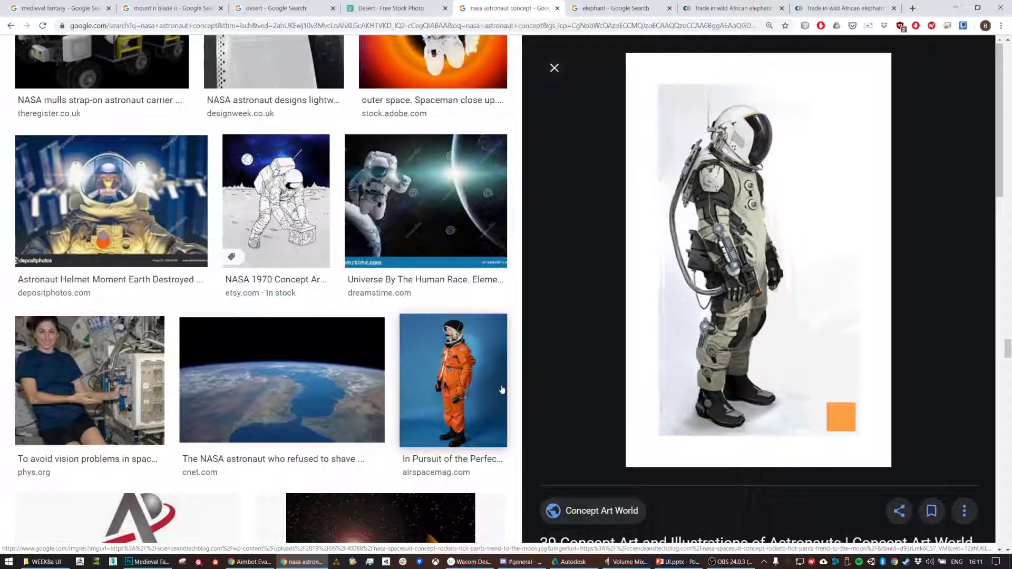
{"action": "scroll", "coordinate": [503, 390], "scroll_direction": "down", "scroll_amount": 5}
{"action": "scroll", "coordinate": [560, 368], "scroll_direction": "down", "scroll_amount": 5}
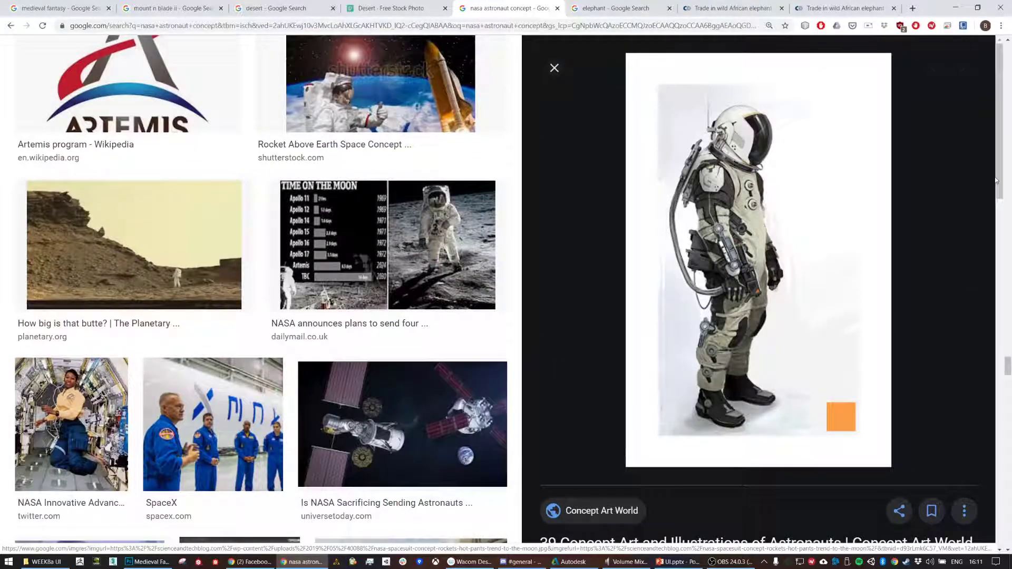
{"action": "left_click_drag", "start_coordinate": [1007, 366], "coordinate": [1008, 456]}
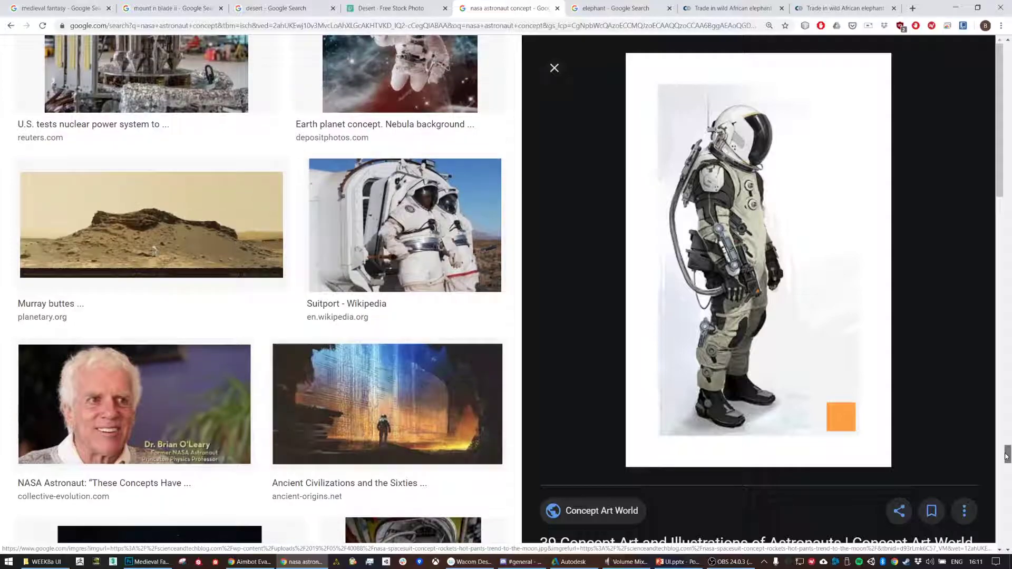
{"action": "left_click", "coordinate": [388, 404]}
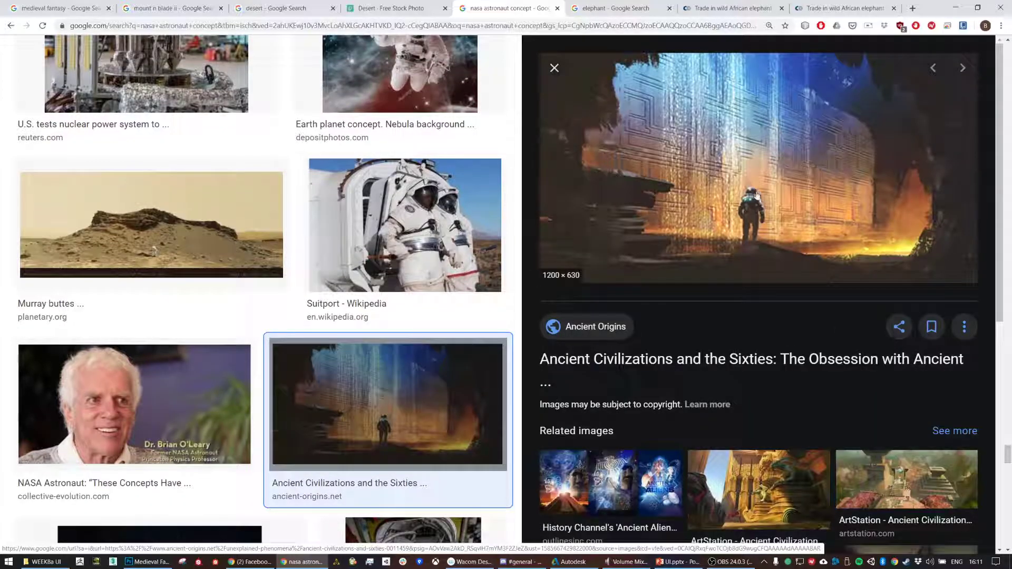
{"action": "right_click", "coordinate": [761, 209]}
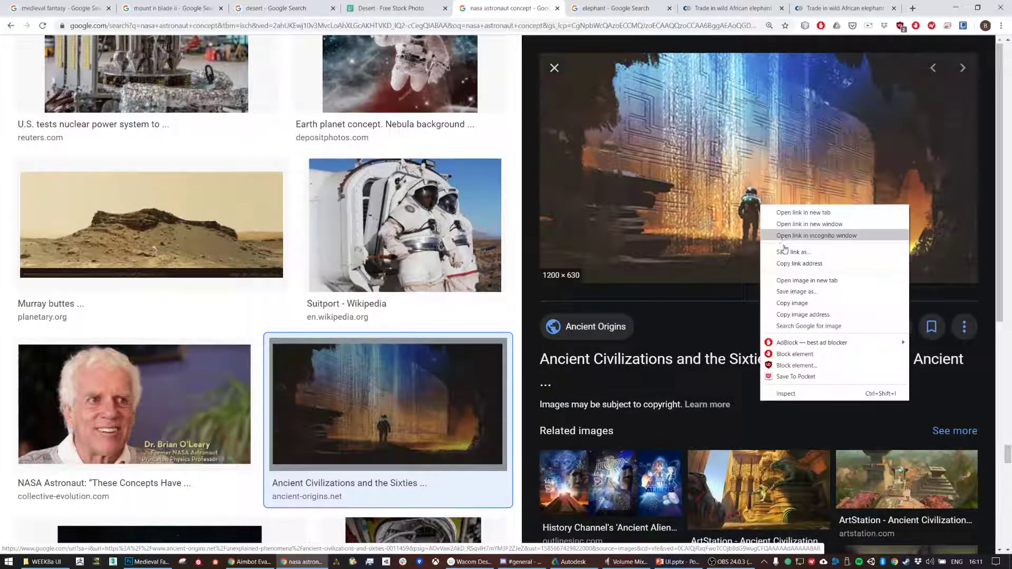
{"action": "left_click", "coordinate": [791, 305]}
Switch to Photoshop and paste the copied cave scene with the astronaut into the desert painting
{"action": "key", "text": "alt+Tab"}
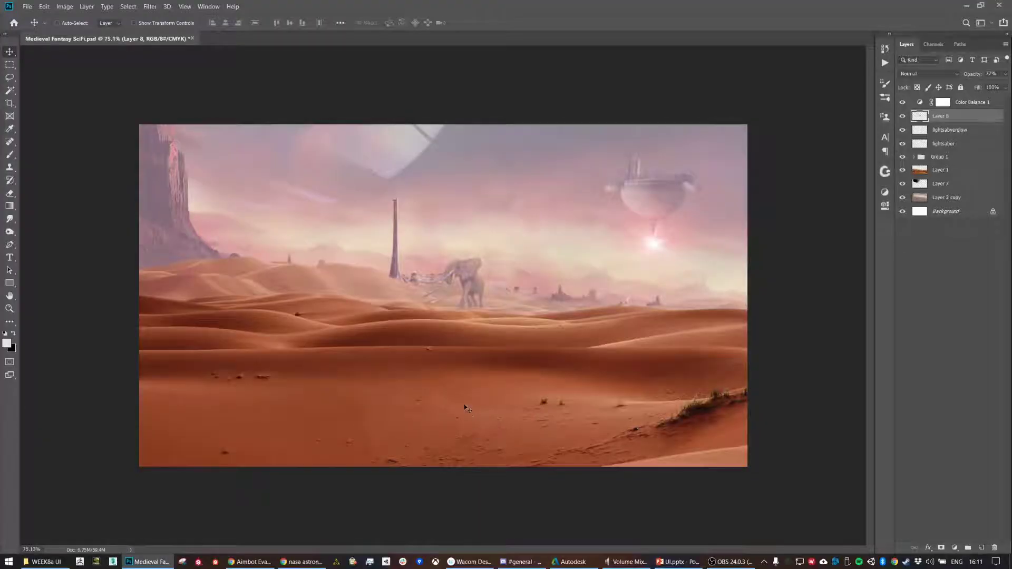
{"action": "key", "text": "ctrl+v"}
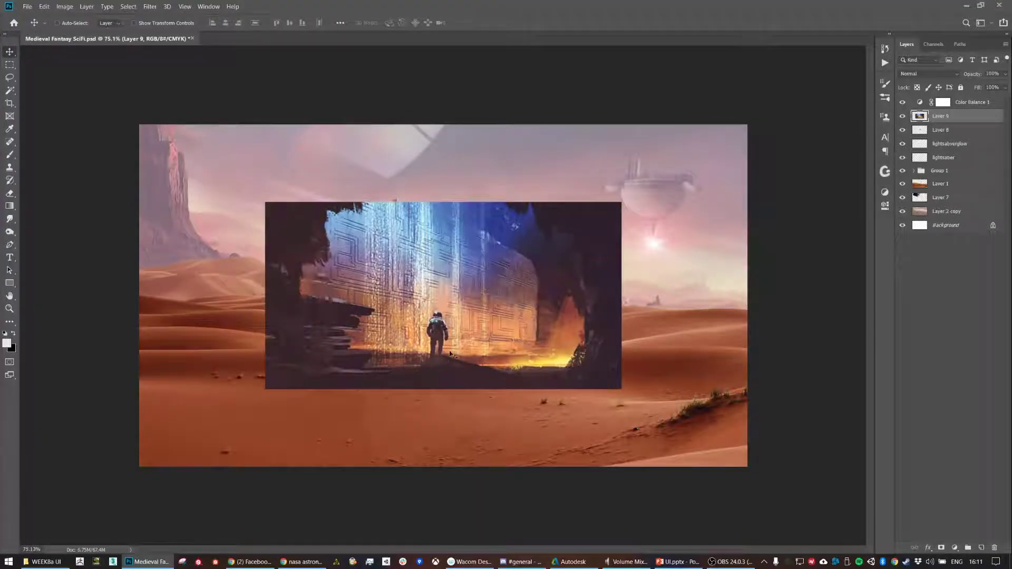
{"action": "scroll", "coordinate": [450, 351], "scroll_direction": "up", "scroll_amount": 5}
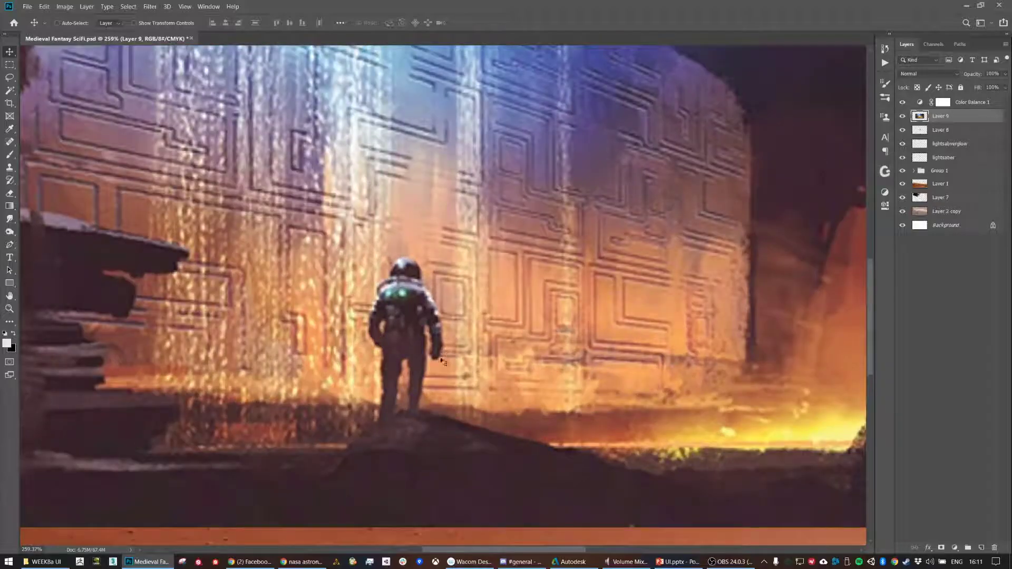
Trace the astronaut's outline with the Lasso, copy the figure to its own layer, and hide the pasted cave image layer
{"action": "key", "text": "l"}
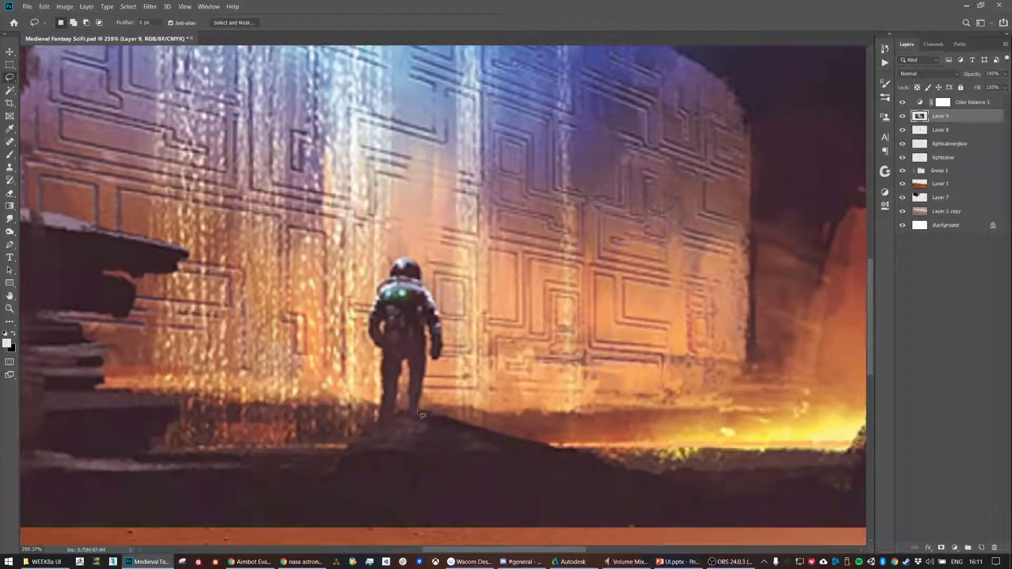
{"action": "mouse_move", "coordinate": [419, 407]}
{"action": "left_mouse_down"}
{"action": "mouse_move", "coordinate": [425, 380]}
{"action": "mouse_move", "coordinate": [431, 387]}
{"action": "left_mouse_up"}
{"action": "left_click_drag", "start_coordinate": [427, 350], "coordinate": [425, 330]}
{"action": "mouse_move", "coordinate": [377, 304]}
{"action": "left_mouse_down"}
{"action": "mouse_move", "coordinate": [370, 337]}
{"action": "mouse_move", "coordinate": [389, 379]}
{"action": "left_mouse_up"}
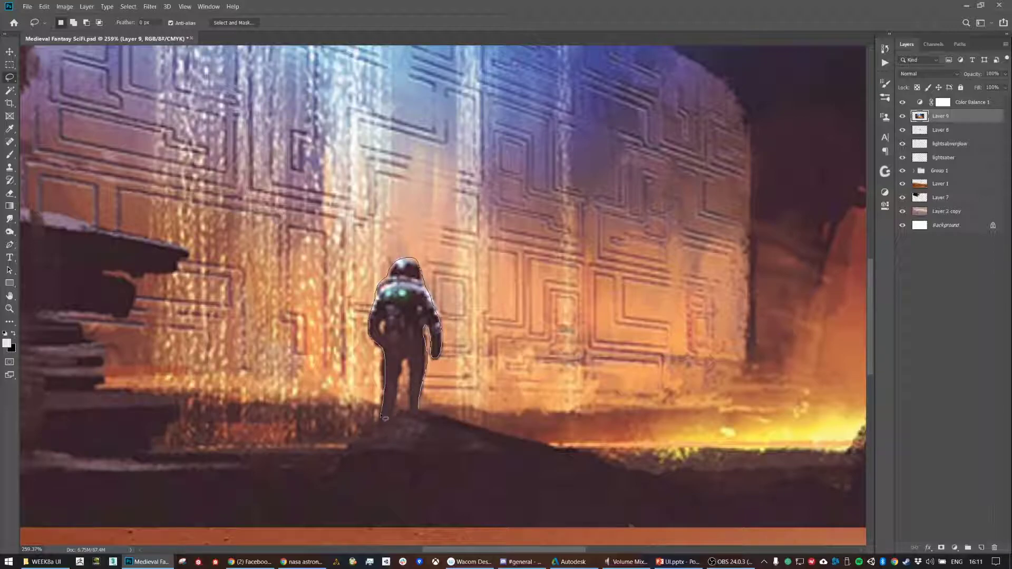
{"action": "left_click_drag", "start_coordinate": [392, 430], "coordinate": [398, 411]}
{"action": "left_click_drag", "start_coordinate": [404, 359], "coordinate": [422, 417]}
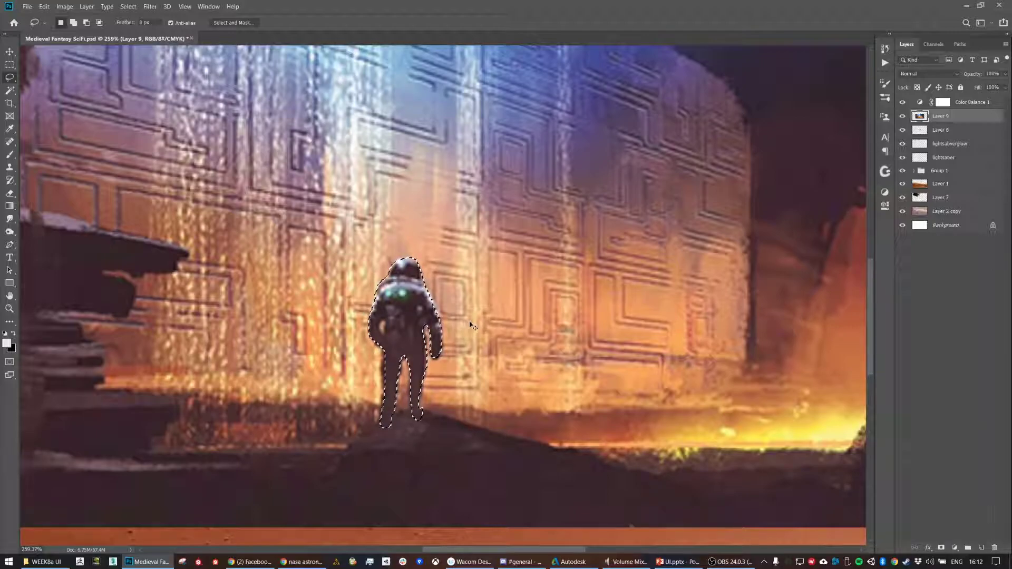
{"action": "key", "text": "ctrl+j"}
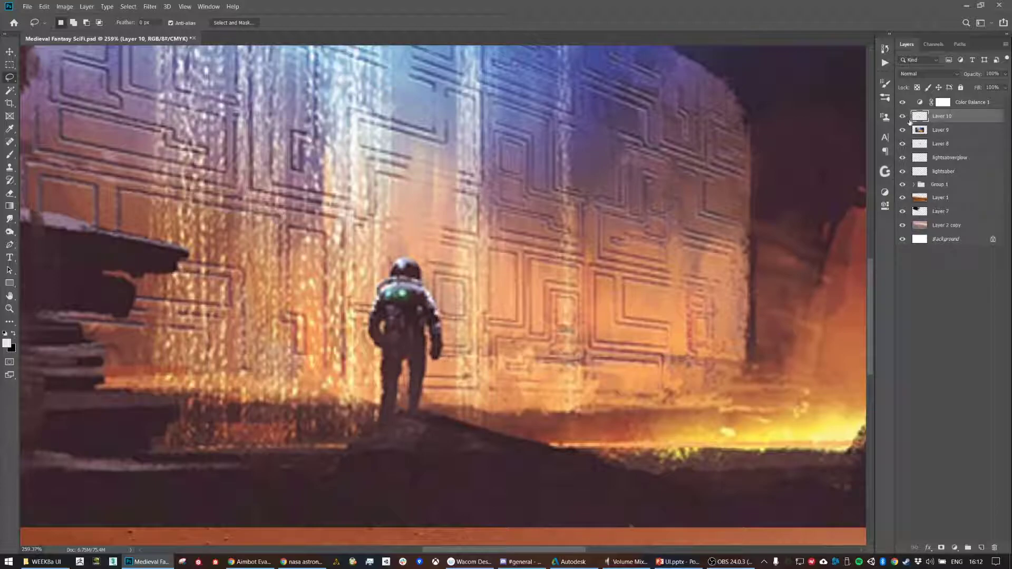
{"action": "left_click", "coordinate": [903, 130]}
{"action": "scroll", "coordinate": [460, 304], "scroll_direction": "down", "scroll_amount": 3}
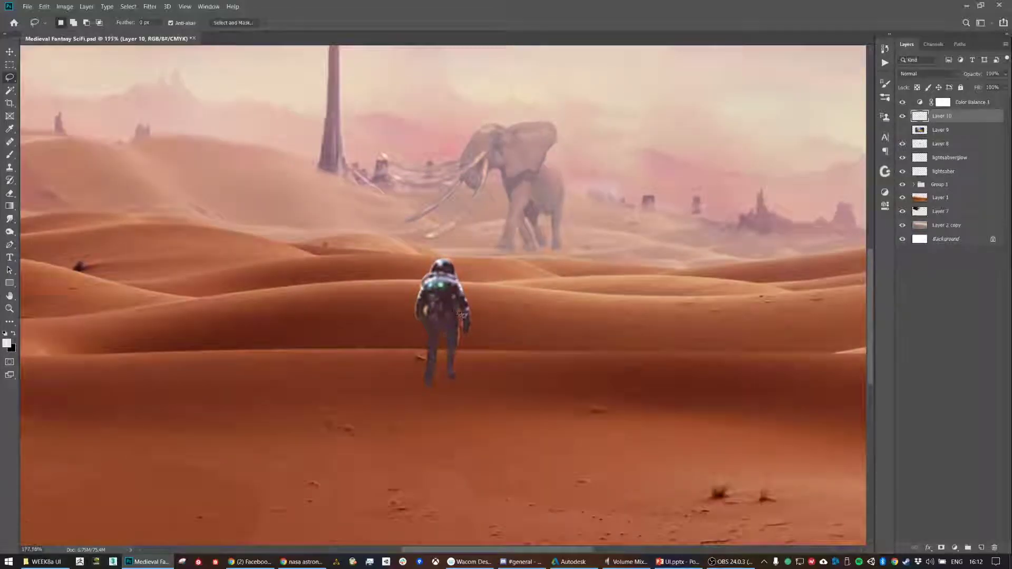
Select the bright background gap between the astronaut's left arm and torso and delete it
{"action": "scroll", "coordinate": [460, 304], "scroll_direction": "up", "scroll_amount": 5}
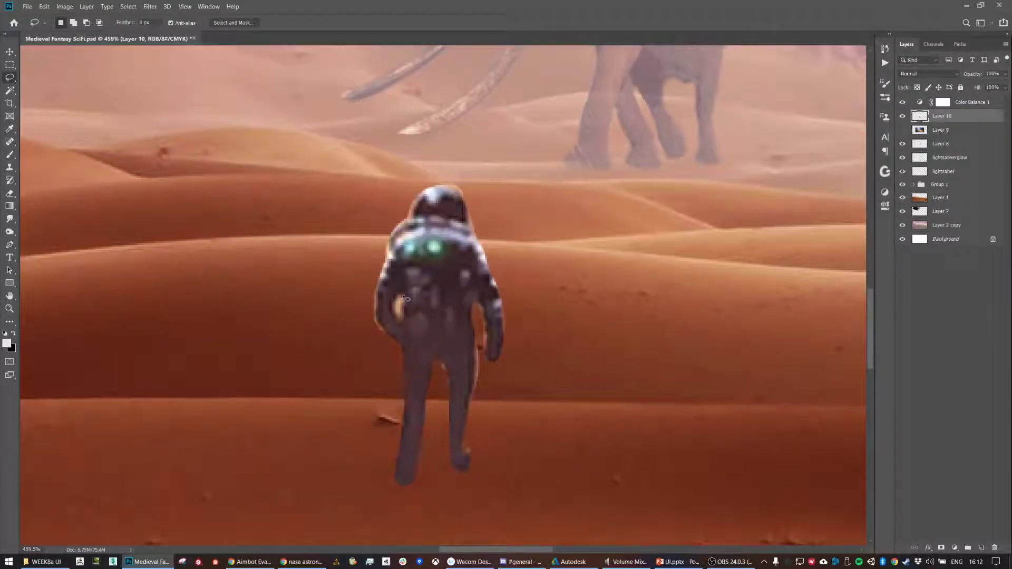
{"action": "mouse_move", "coordinate": [396, 304]}
{"action": "left_mouse_down"}
{"action": "mouse_move", "coordinate": [401, 325]}
{"action": "mouse_move", "coordinate": [403, 294]}
{"action": "left_mouse_up"}
{"action": "key", "text": "Delete"}
Move the astronaut onto the dune crest on the left side of the painting, left of the tower and elephant
{"action": "scroll", "coordinate": [450, 300], "scroll_direction": "down", "scroll_amount": 4}
{"action": "key", "text": "v"}
{"action": "left_click", "coordinate": [409, 287]}
{"action": "left_click_drag", "start_coordinate": [409, 287], "coordinate": [174, 291]}
{"action": "scroll", "coordinate": [267, 350], "scroll_direction": "down", "scroll_amount": 3}
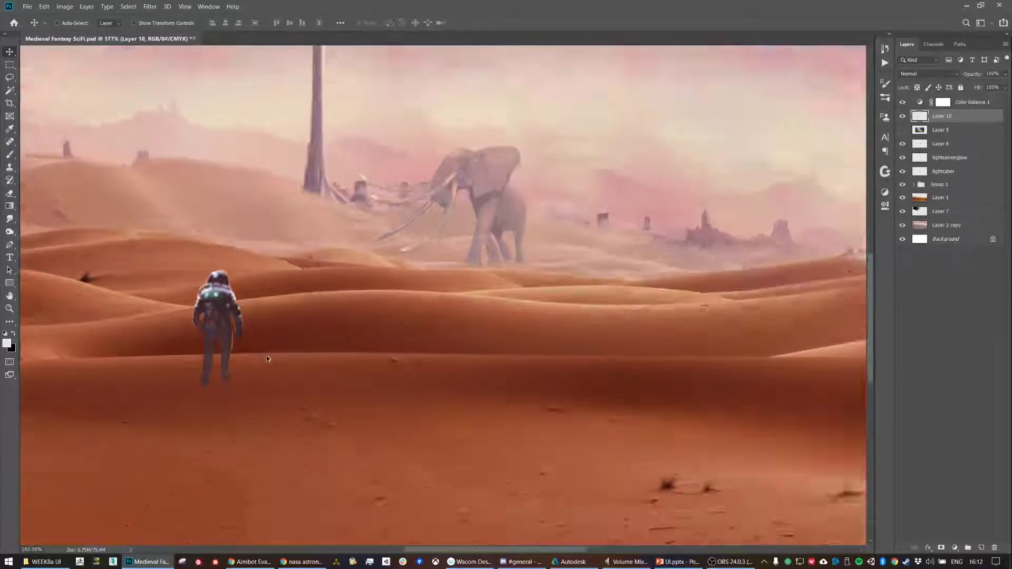
{"action": "left_click_drag", "start_coordinate": [279, 368], "coordinate": [488, 347]}
{"action": "left_click_drag", "start_coordinate": [443, 314], "coordinate": [349, 303]}
{"action": "scroll", "coordinate": [350, 307], "scroll_direction": "down", "scroll_amount": 4}
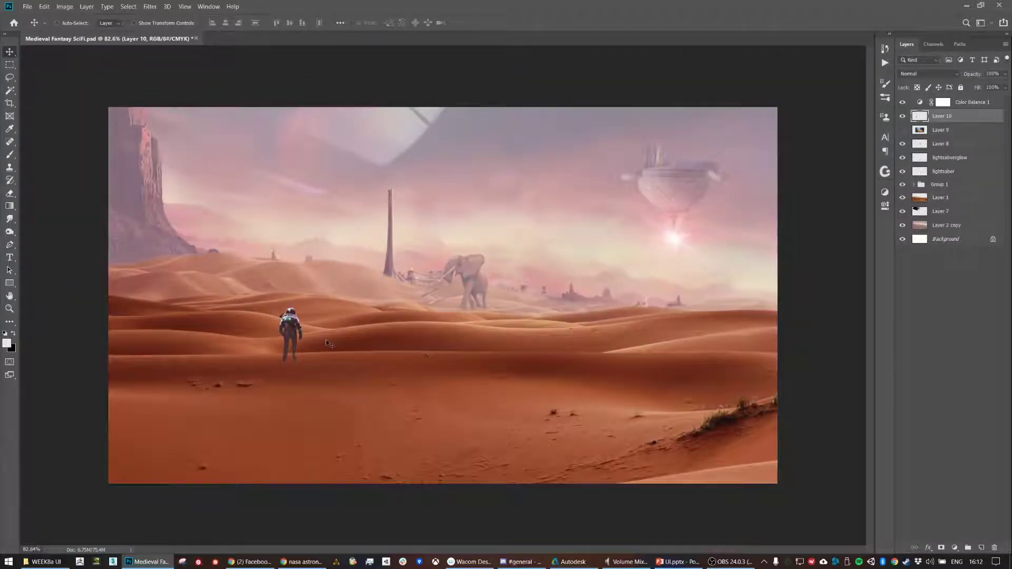
{"action": "key", "text": "ctrl+1"}
{"action": "scroll", "coordinate": [315, 374], "scroll_direction": "up", "scroll_amount": 2}
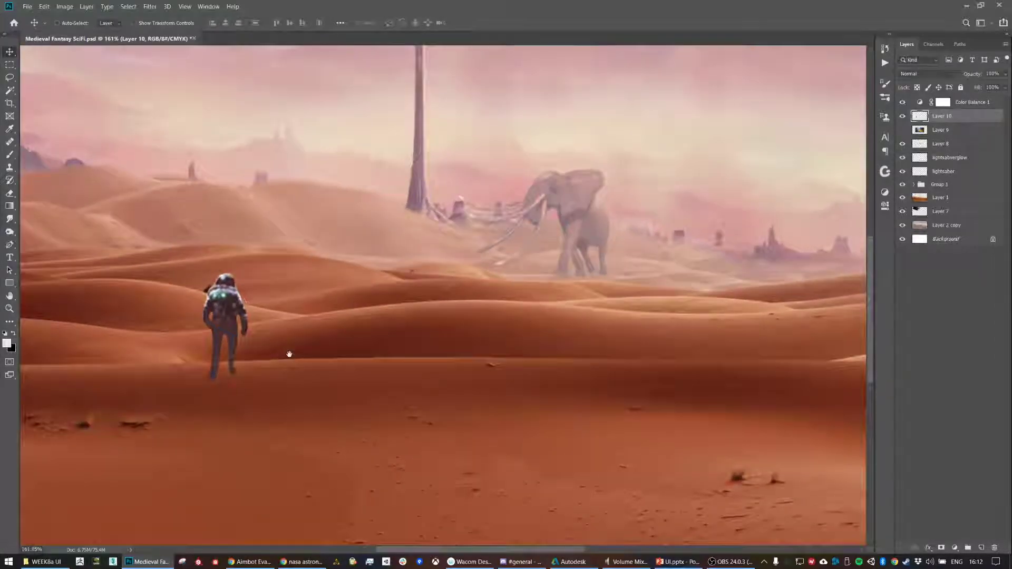
Brighten the astronaut layer with Hue/Saturation by setting Lightness to +5
{"action": "left_click_drag", "start_coordinate": [289, 355], "coordinate": [588, 292]}
{"action": "key", "text": "ctrl"}
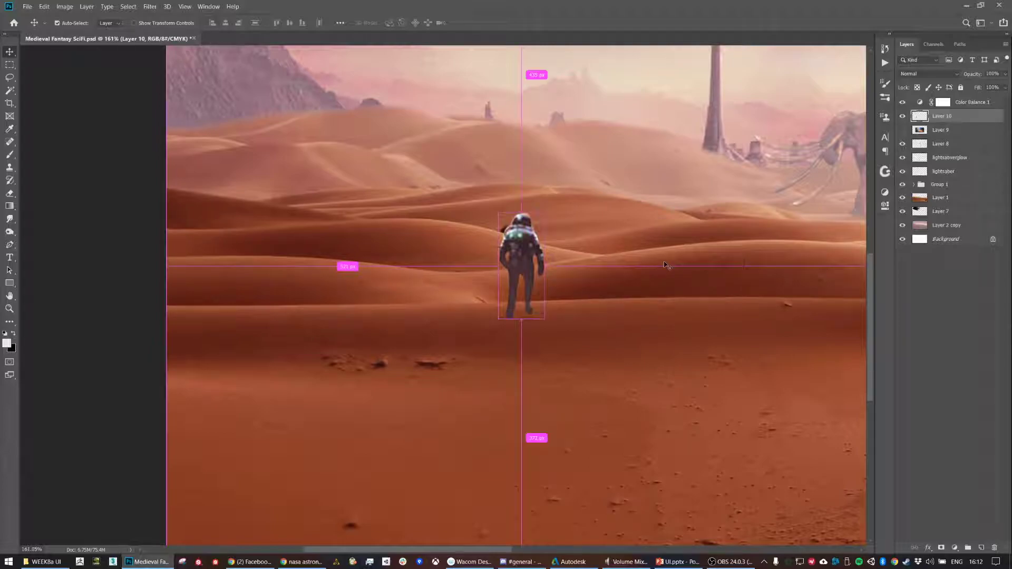
{"action": "key", "text": "ctrl+u"}
{"action": "left_click_drag", "start_coordinate": [502, 382], "coordinate": [505, 385]}
{"action": "left_click", "coordinate": [613, 283]}
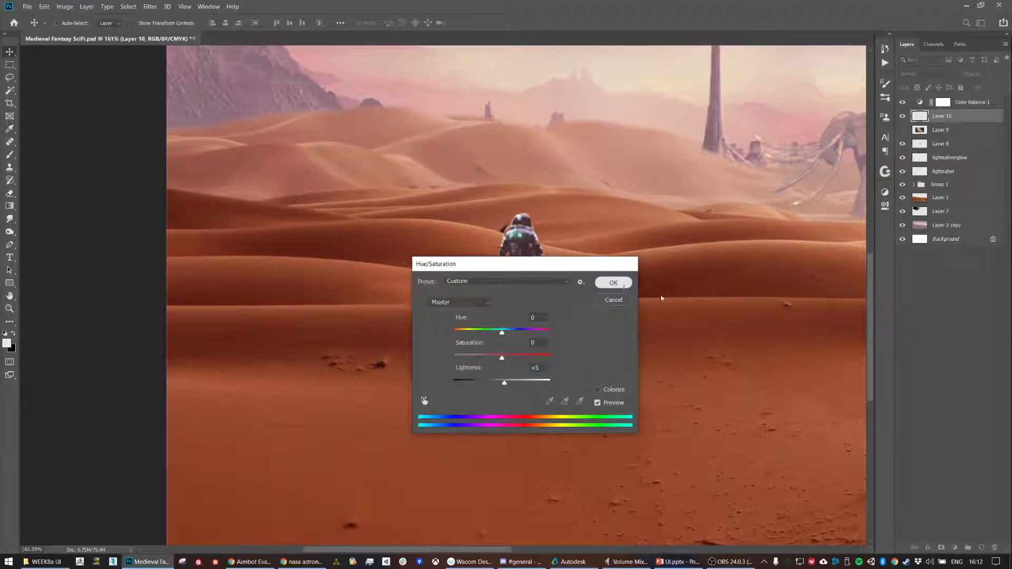
{"action": "scroll", "coordinate": [586, 325], "scroll_direction": "down", "scroll_amount": 2}
{"action": "scroll", "coordinate": [586, 325], "scroll_direction": "down", "scroll_amount": 1}
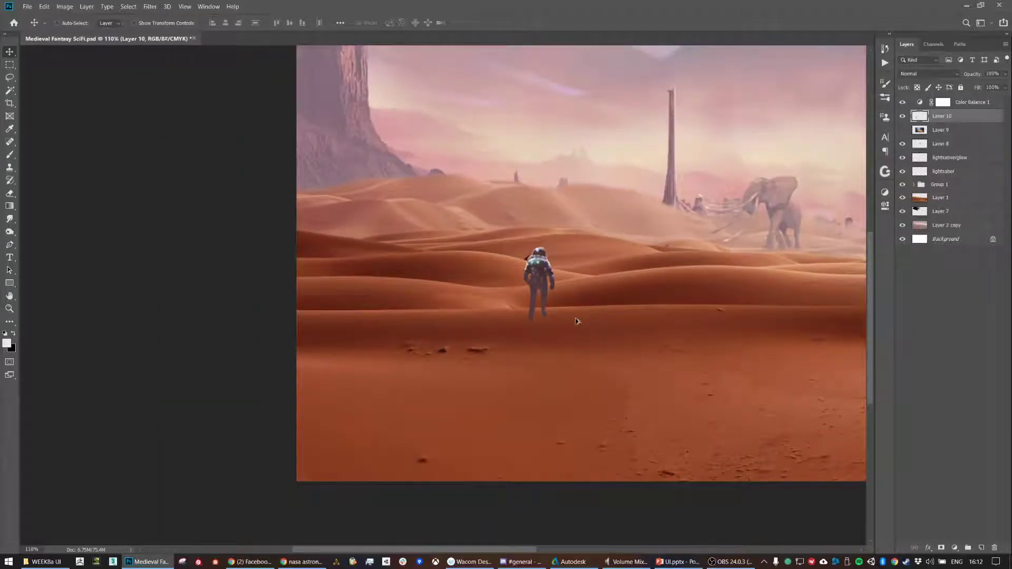
{"action": "scroll", "coordinate": [603, 305], "scroll_direction": "down", "scroll_amount": 2}
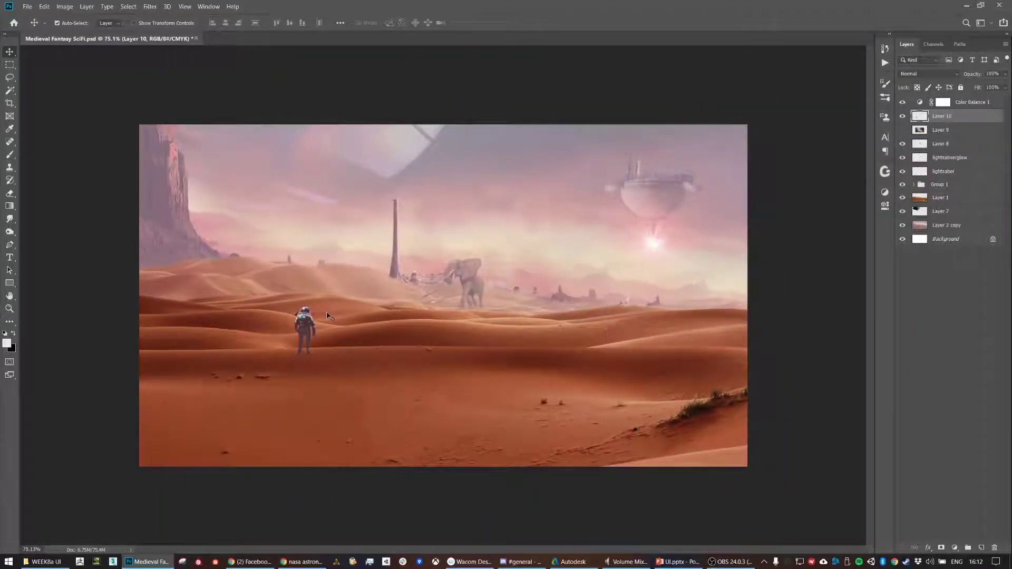
{"action": "scroll", "coordinate": [319, 336], "scroll_direction": "up", "scroll_amount": 2}
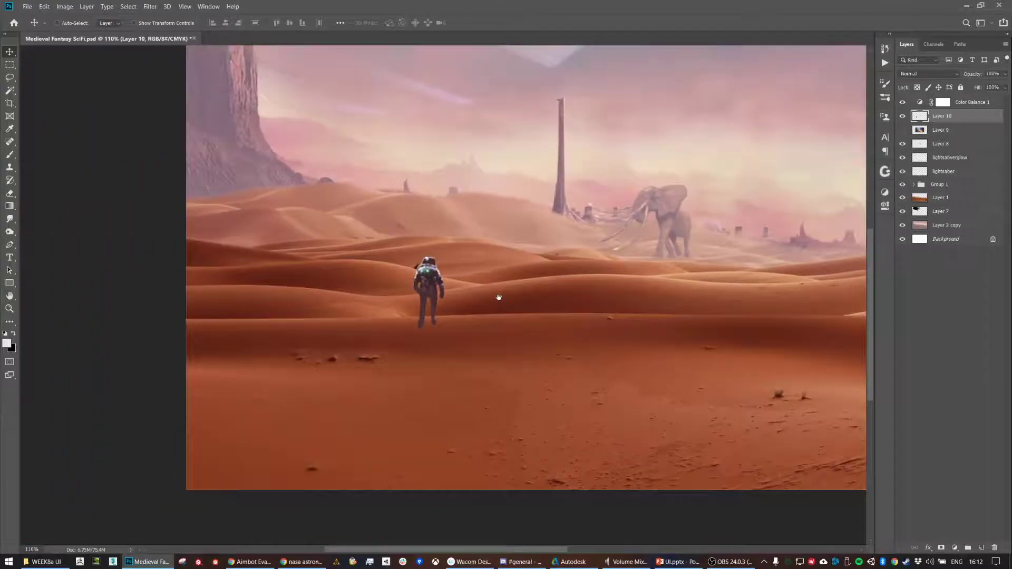
{"action": "scroll", "coordinate": [502, 300], "scroll_direction": "up", "scroll_amount": 1}
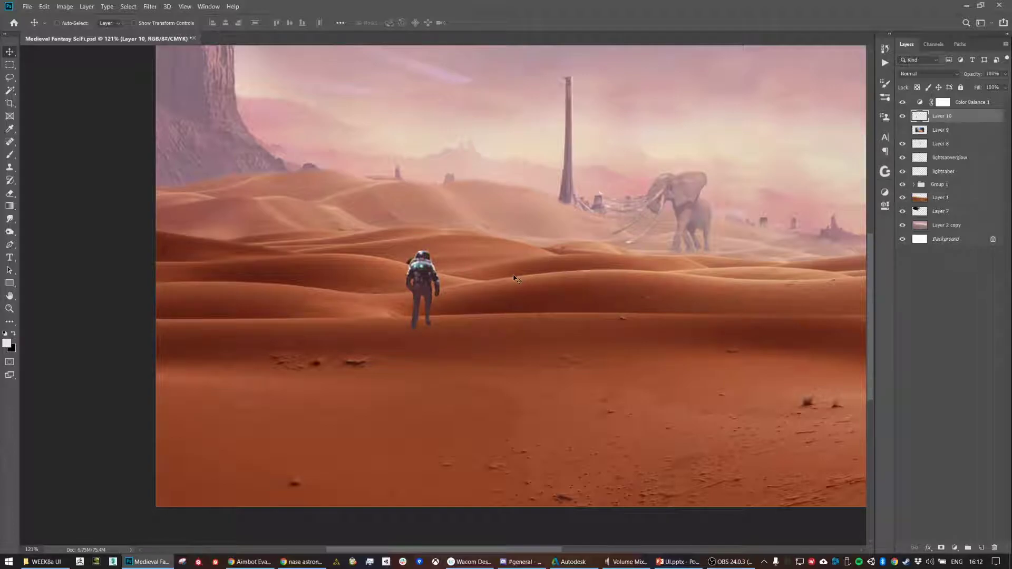
{"action": "scroll", "coordinate": [454, 287], "scroll_direction": "down", "scroll_amount": 3}
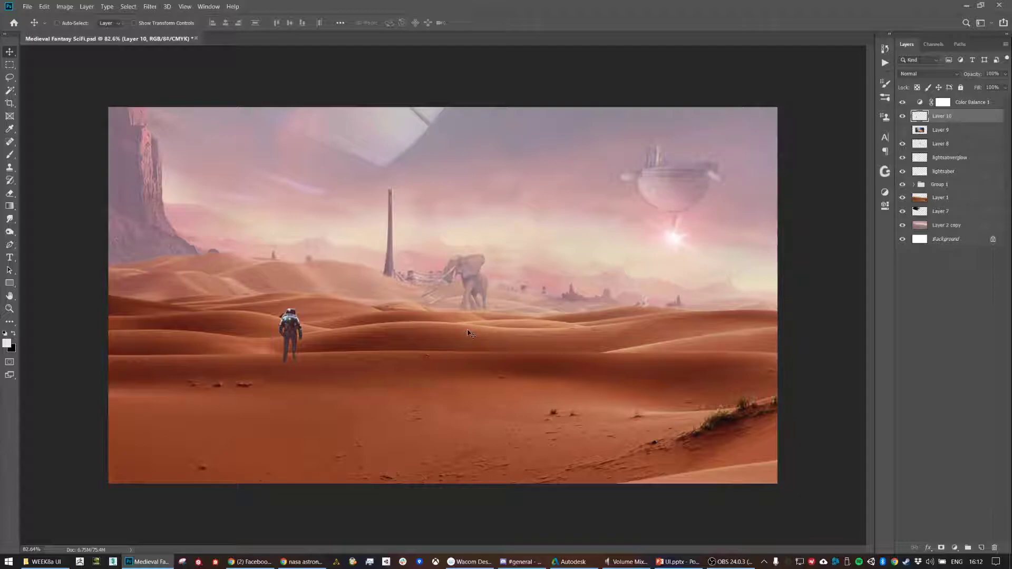
Switch to the browser, run an image search for inhaler, and copy the blue inhaler picture from independent.ie
{"action": "left_click", "coordinate": [302, 562]}
{"action": "left_click", "coordinate": [473, 27]}
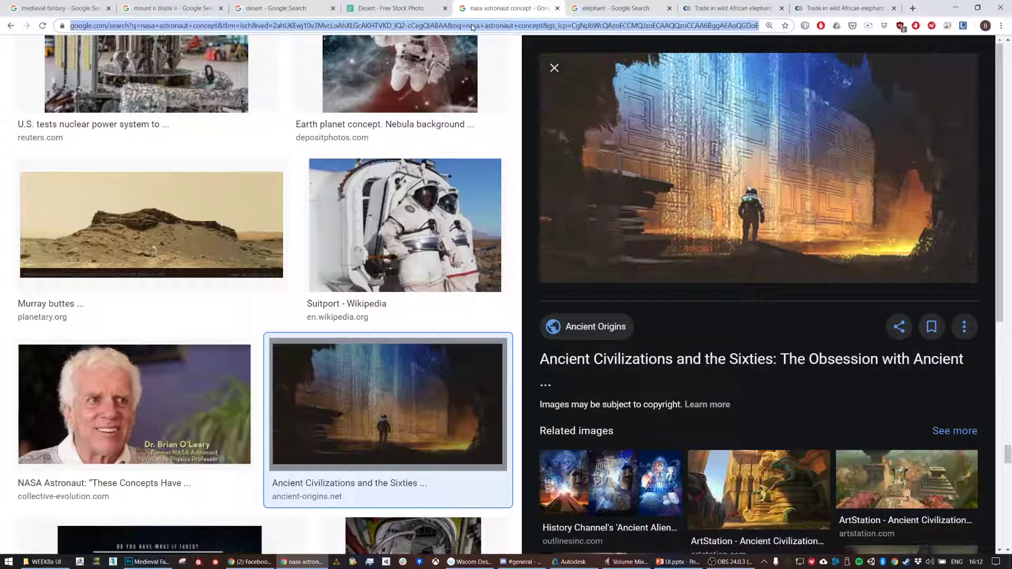
{"action": "type", "text": "inhaler"}
{"action": "key", "text": "Return"}
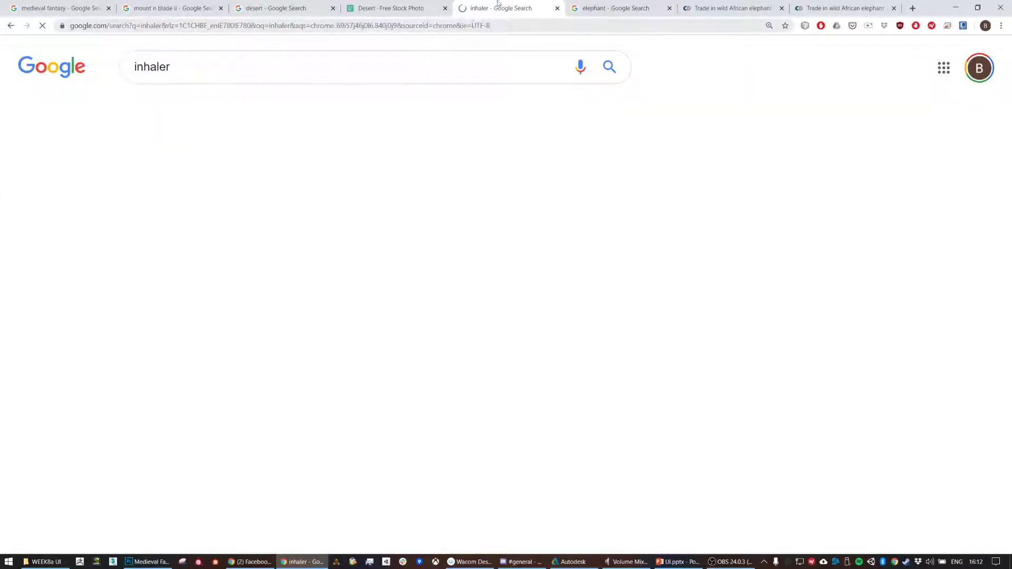
{"action": "left_click", "coordinate": [210, 114]}
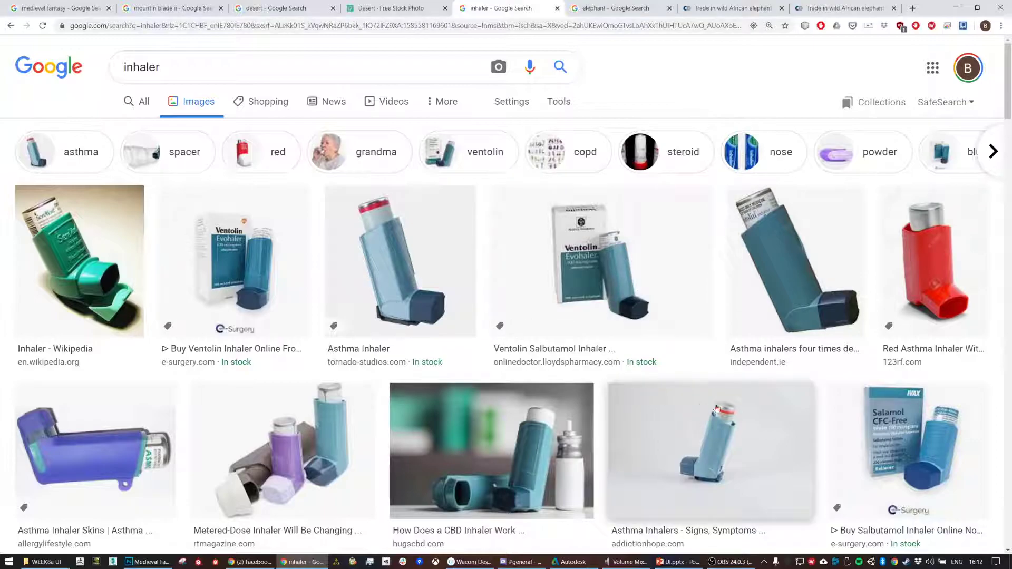
{"action": "left_click", "coordinate": [749, 268]}
{"action": "right_click", "coordinate": [763, 180]}
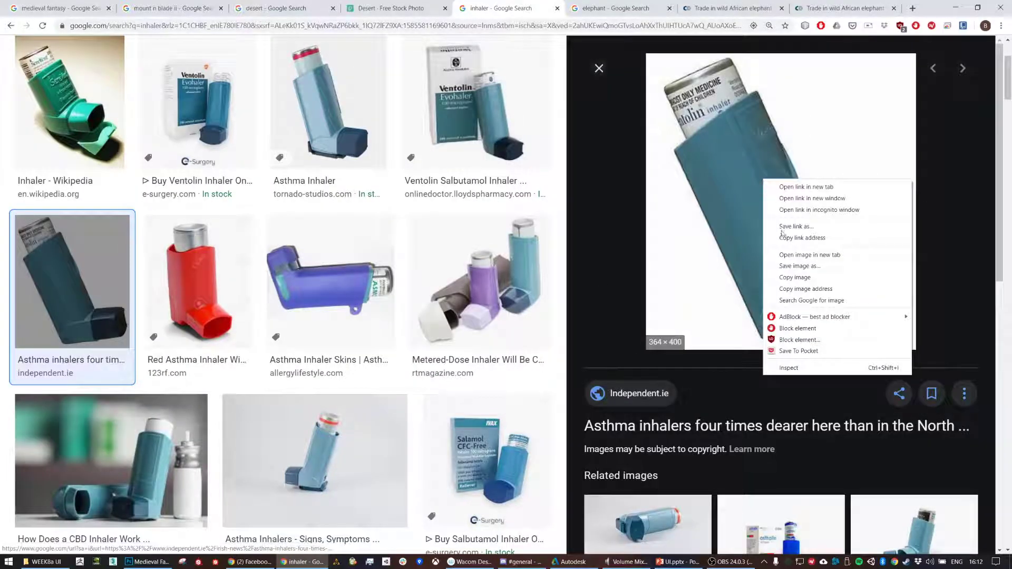
{"action": "left_click", "coordinate": [797, 277]}
Switch to Photoshop, paste the inhaler image, and remove its white background with the Magic Wand
{"action": "key", "text": "alt+Tab"}
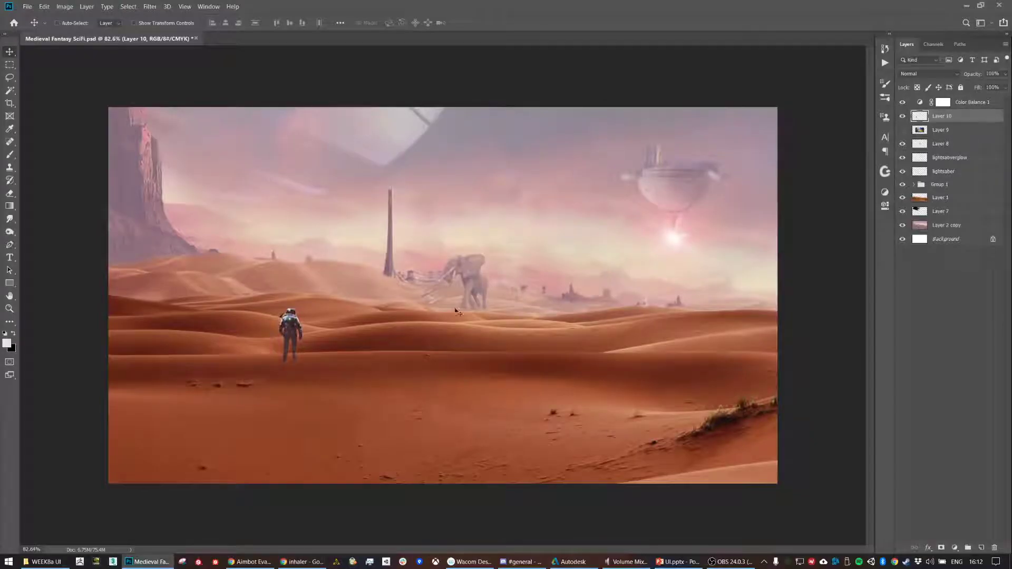
{"action": "key", "text": "ctrl+v"}
{"action": "key", "text": "w"}
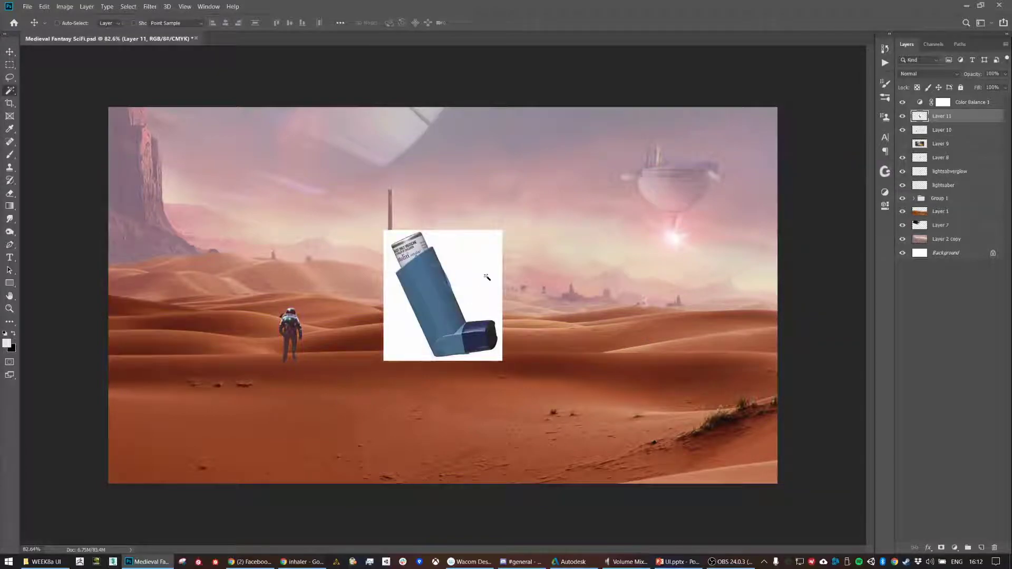
{"action": "left_click", "coordinate": [488, 280]}
{"action": "key", "text": "Delete"}
{"action": "key", "text": "v"}
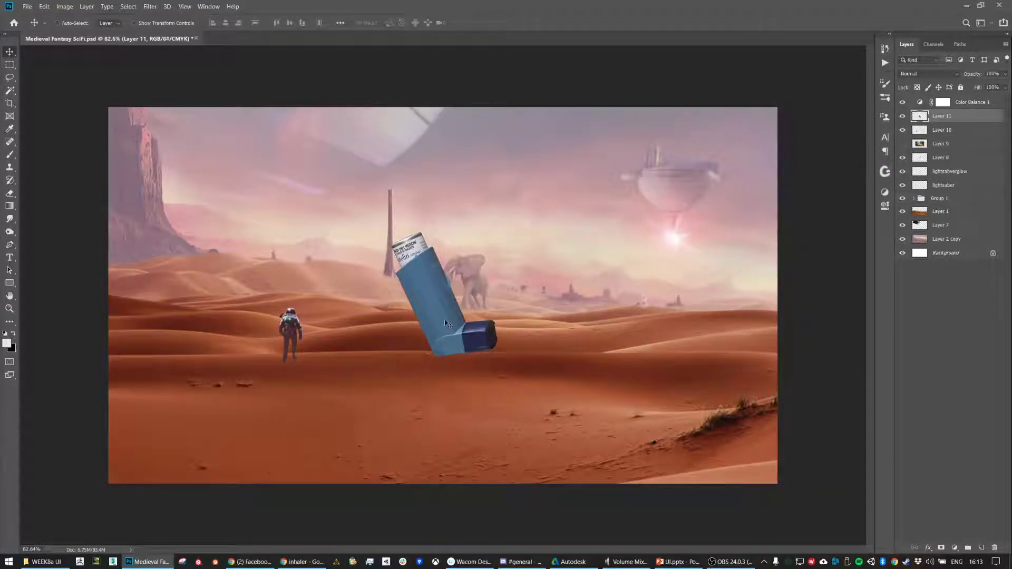
{"action": "key", "text": "ctrl+t"}
{"action": "left_click_drag", "start_coordinate": [503, 230], "coordinate": [479, 323]}
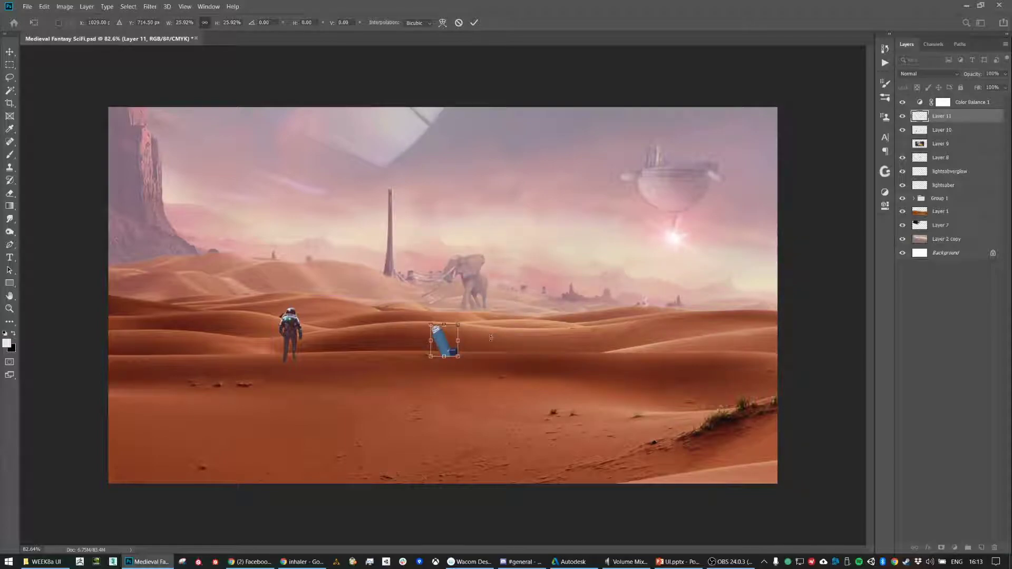
{"action": "key", "text": "Return"}
Move the inhaler over to the astronaut, rotate it counterclockwise until it lies flat, and flip it horizontally
{"action": "left_click_drag", "start_coordinate": [457, 338], "coordinate": [306, 260]}
{"action": "key", "text": "ctrl+t"}
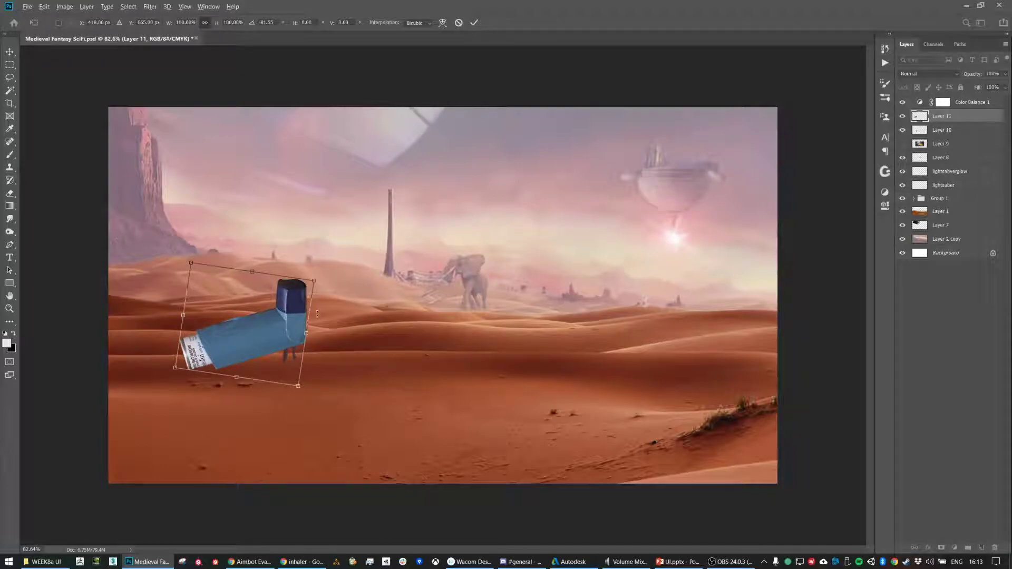
{"action": "mouse_move", "coordinate": [333, 277]}
{"action": "left_mouse_down"}
{"action": "mouse_move", "coordinate": [342, 266]}
{"action": "mouse_move", "coordinate": [349, 274]}
{"action": "mouse_move", "coordinate": [341, 293]}
{"action": "left_mouse_up"}
{"action": "key", "text": "Return"}
{"action": "left_click", "coordinate": [44, 6]}
{"action": "mouse_move", "coordinate": [63, 221]}
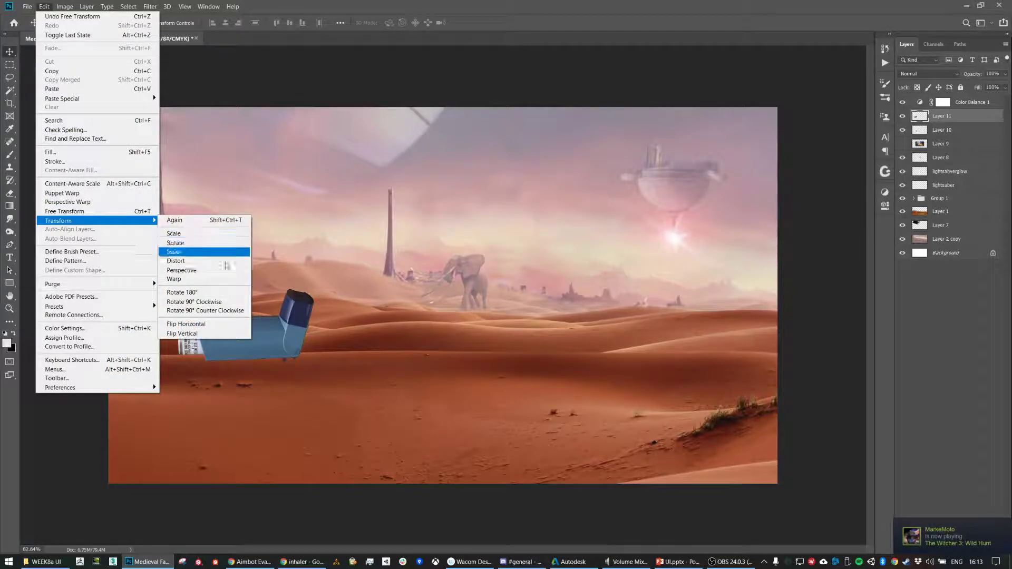
{"action": "left_click", "coordinate": [186, 323]}
Place the inhaler at the astronaut's feet and scale it down proportionally to resemble a platform beneath the figure
{"action": "left_click_drag", "start_coordinate": [278, 336], "coordinate": [320, 364]}
{"action": "key", "text": "ctrl+t"}
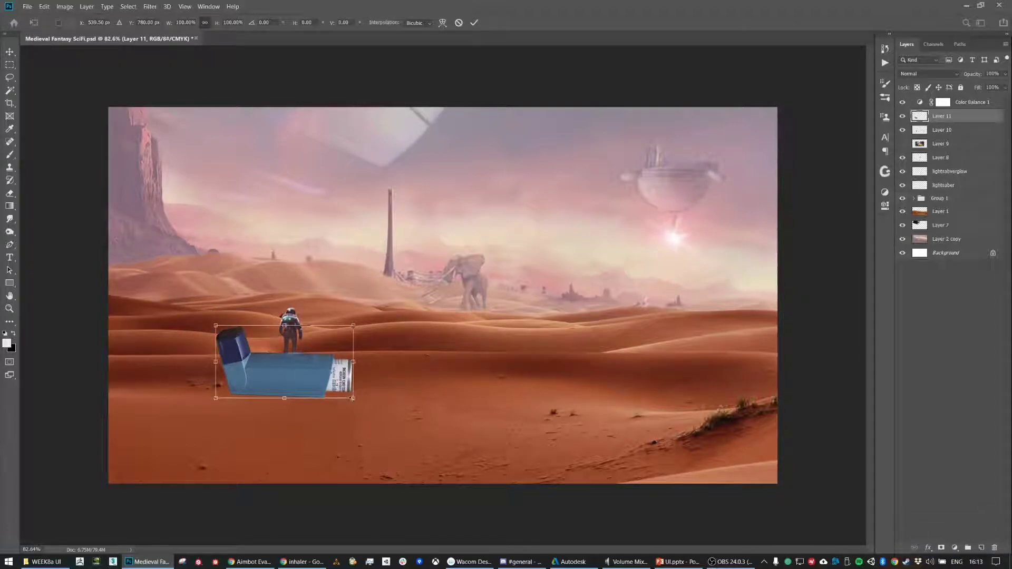
{"action": "left_click_drag", "start_coordinate": [353, 396], "coordinate": [286, 380]}
{"action": "key", "text": "Return"}
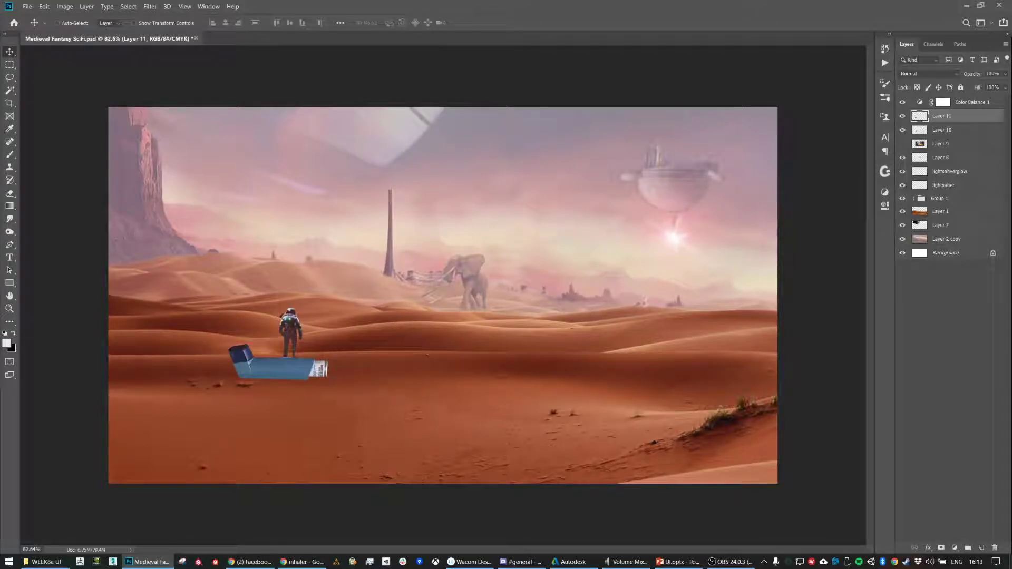
Reorder the inhaler layer beneath the astronaut layer and shift it slightly so the astronaut stands on the inhaler
{"action": "left_click_drag", "start_coordinate": [943, 116], "coordinate": [943, 137]}
{"action": "left_click", "coordinate": [902, 130]}
{"action": "left_click", "coordinate": [903, 130]}
{"action": "left_click_drag", "start_coordinate": [343, 359], "coordinate": [347, 358]}
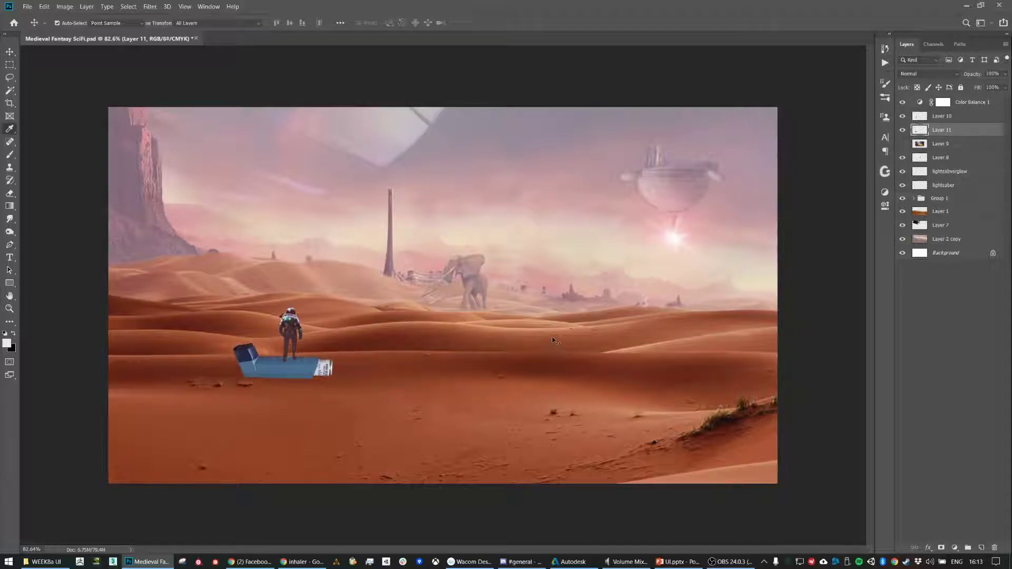
Recolor the inhaler with Hue/Saturation using Hue -44, Saturation -27 and Lightness -15
{"action": "key", "text": "ctrl+u"}
{"action": "left_click_drag", "start_coordinate": [494, 332], "coordinate": [496, 382]}
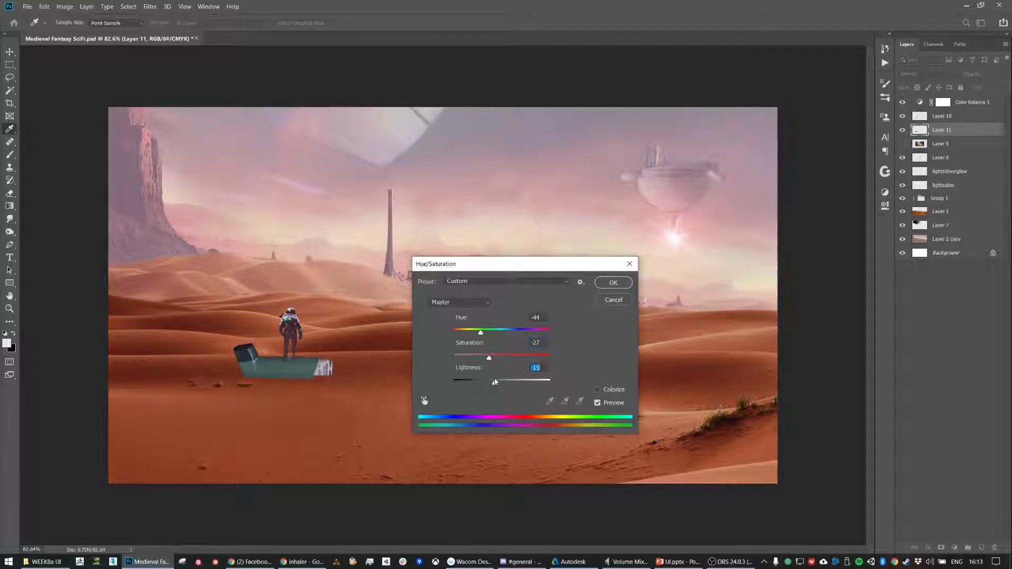
{"action": "left_click", "coordinate": [618, 284]}
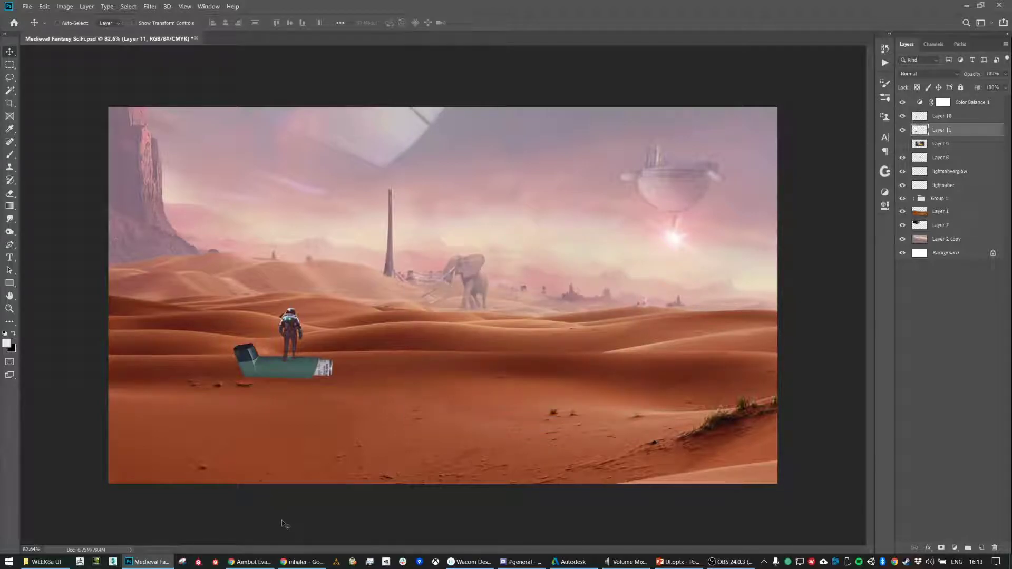
Switch to the browser, run an image search for high tech overlay, and browse the results for a suitable graphic
{"action": "left_click", "coordinate": [302, 562]}
{"action": "left_click", "coordinate": [358, 26]}
{"action": "key", "text": "BackSpace"}
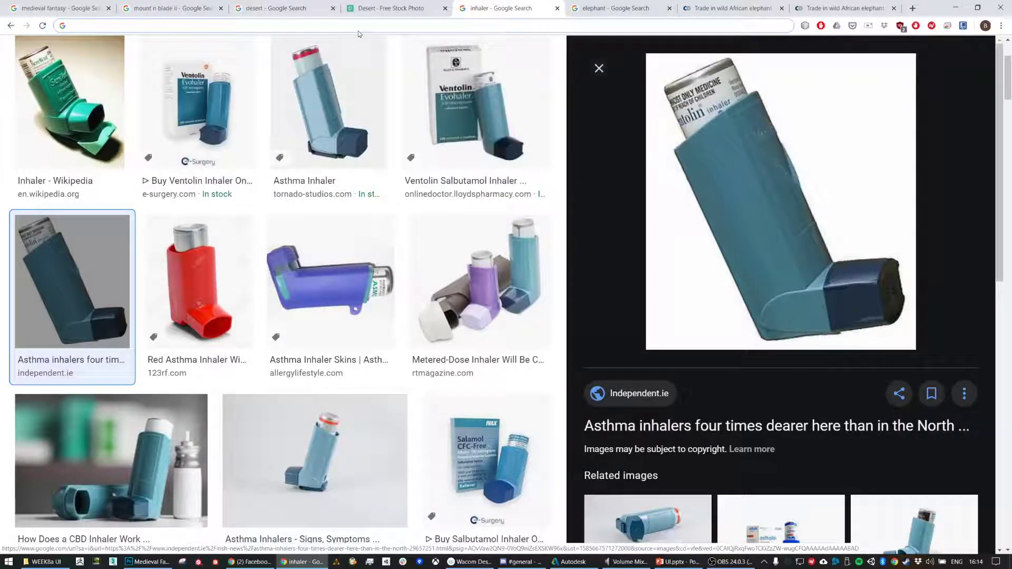
{"action": "type", "text": "high tech o"}
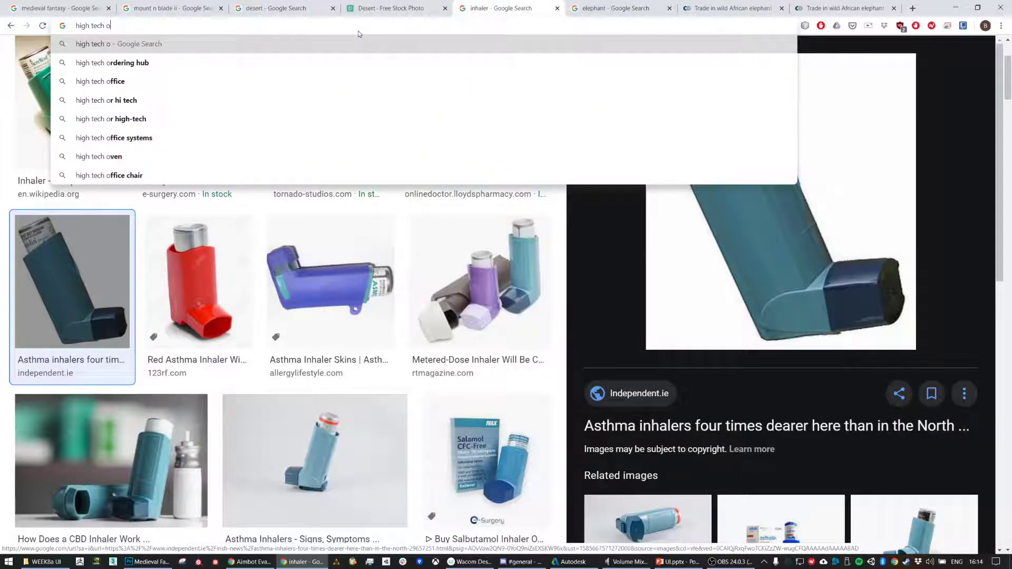
{"action": "type", "text": "verlay"}
{"action": "key", "text": "Return"}
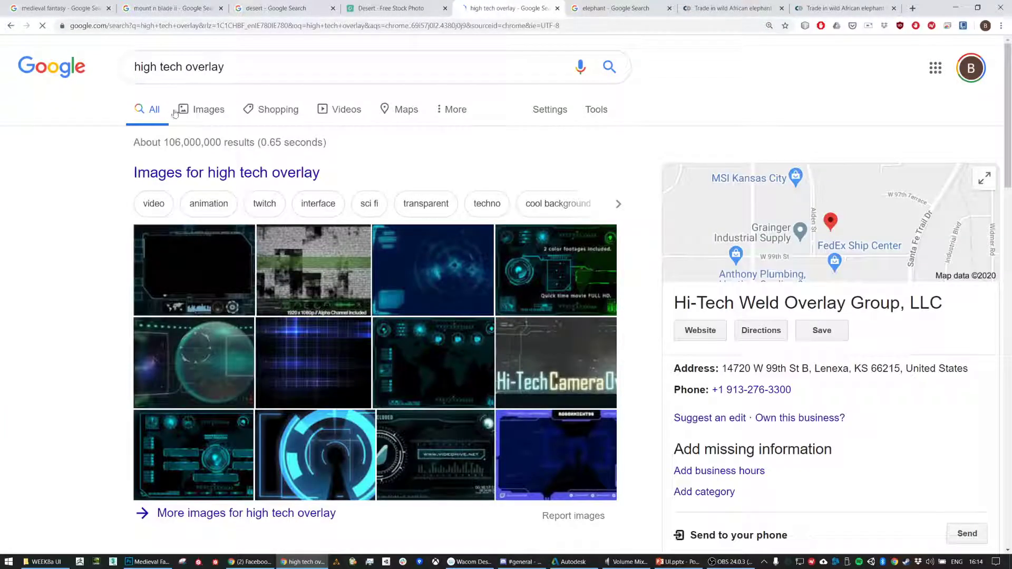
{"action": "left_click", "coordinate": [199, 112]}
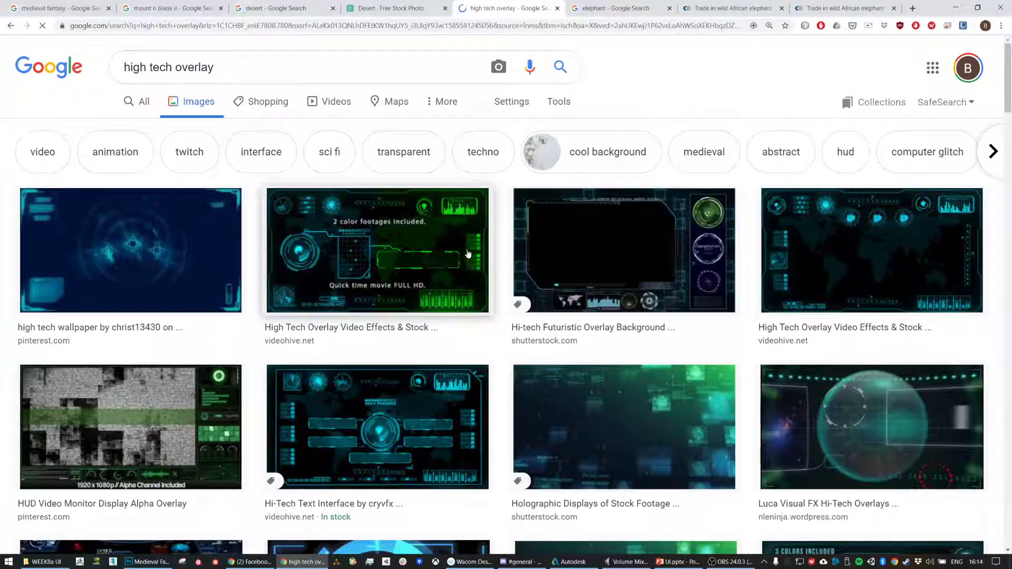
{"action": "scroll", "coordinate": [528, 257], "scroll_direction": "down", "scroll_amount": 1}
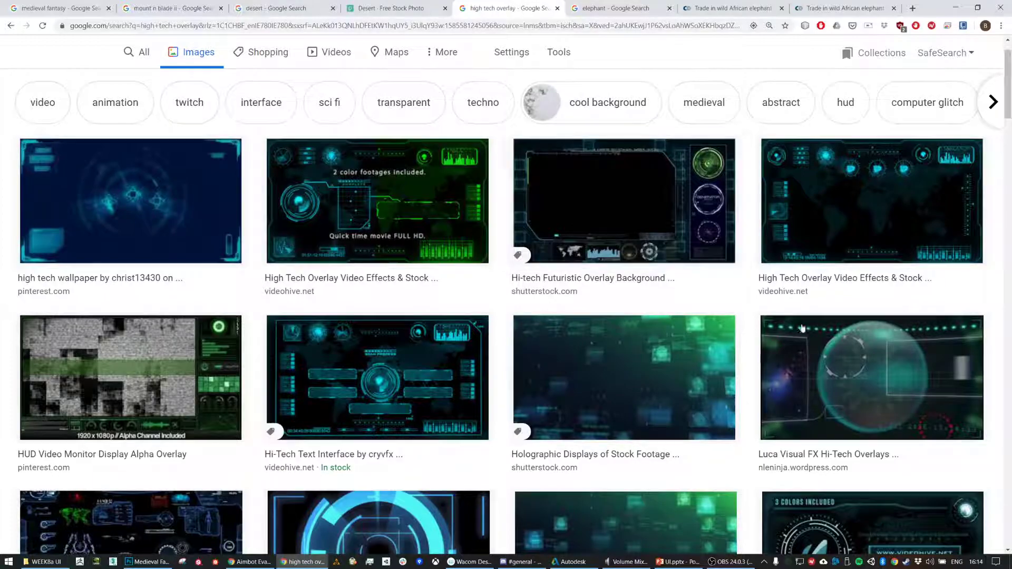
{"action": "scroll", "coordinate": [548, 317], "scroll_direction": "down", "scroll_amount": 3}
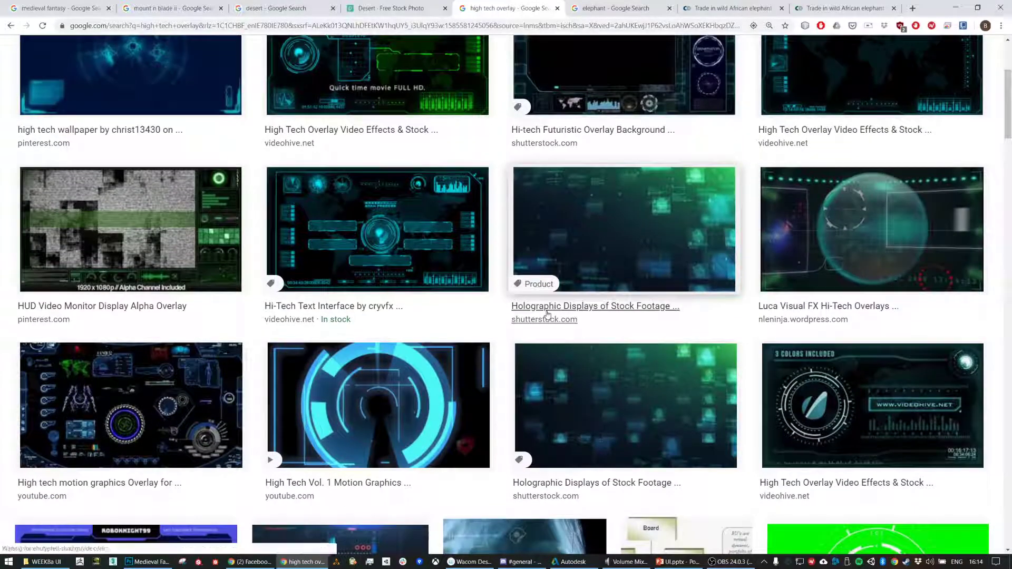
Copy the Shutterstock "Hi-tech Futuristic Overlay Background" image from the image search results
{"action": "scroll", "coordinate": [550, 314], "scroll_direction": "up", "scroll_amount": 4}
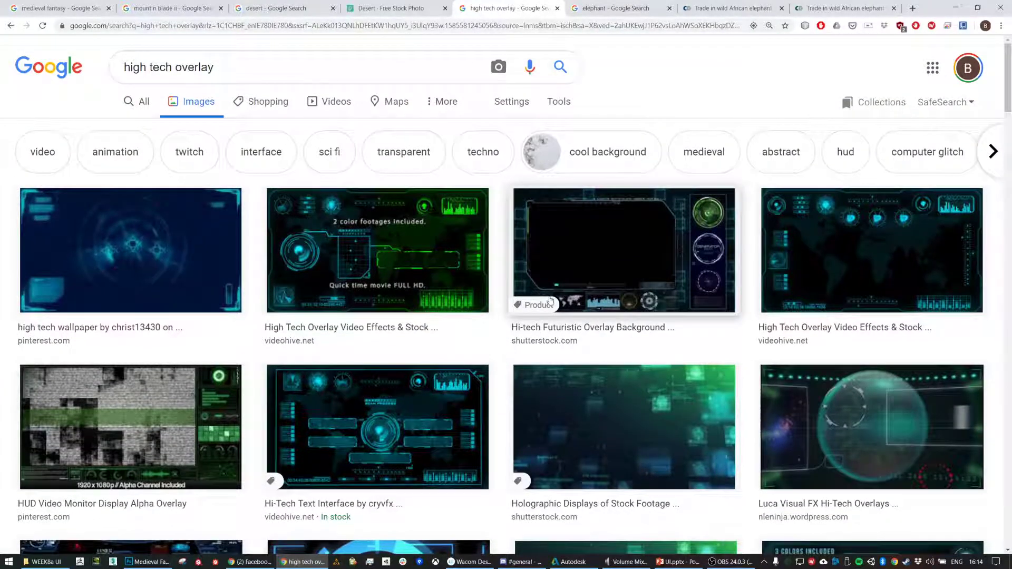
{"action": "left_click", "coordinate": [573, 257]}
{"action": "right_click", "coordinate": [719, 142]}
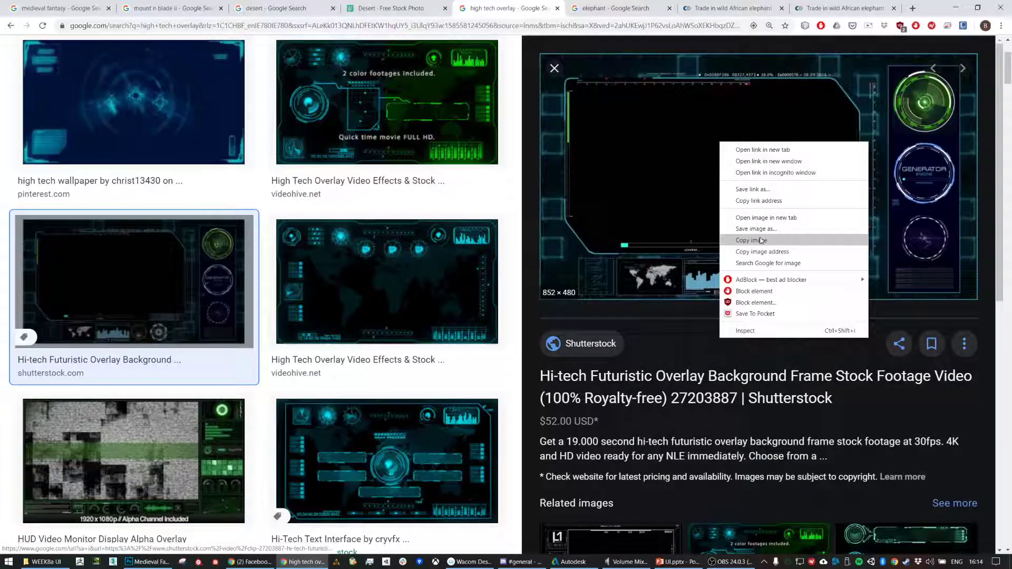
{"action": "left_click", "coordinate": [760, 240]}
Switch to Photoshop, paste the copied overlay above Layer 10 and scale it to fill the whole canvas
{"action": "key", "text": "alt+Tab"}
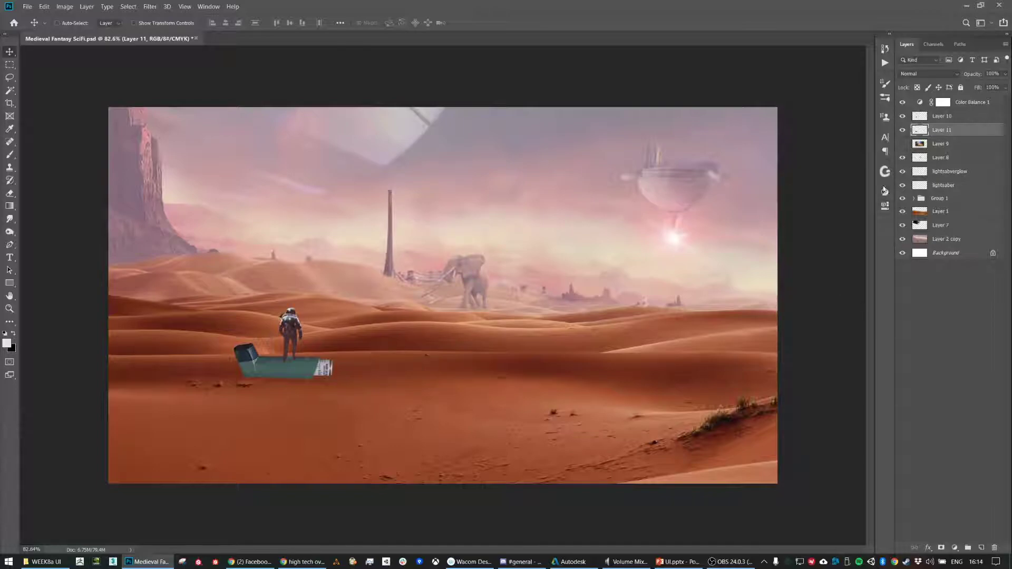
{"action": "left_click", "coordinate": [940, 117]}
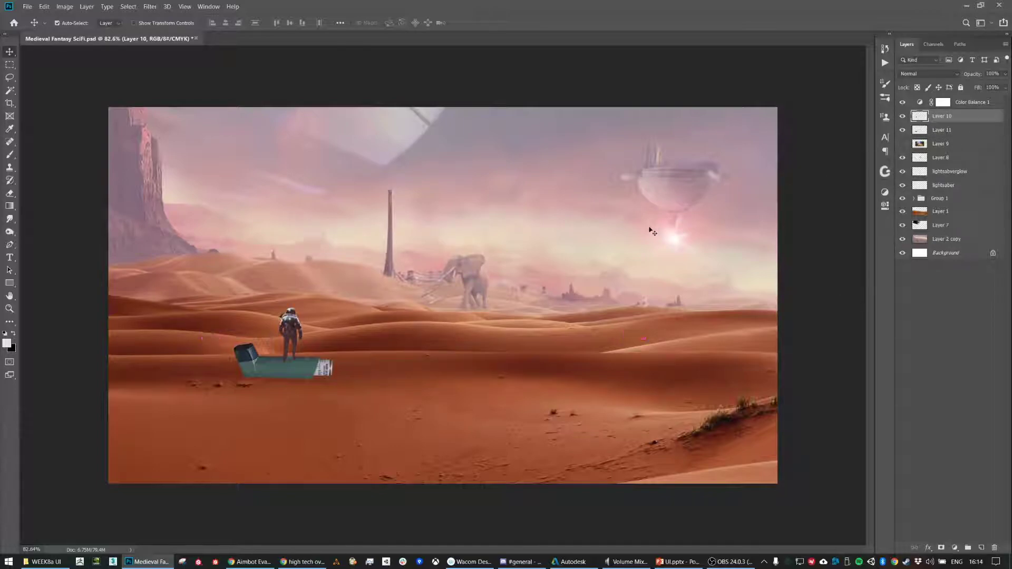
{"action": "key", "text": "ctrl+v"}
{"action": "key", "text": "ctrl+t"}
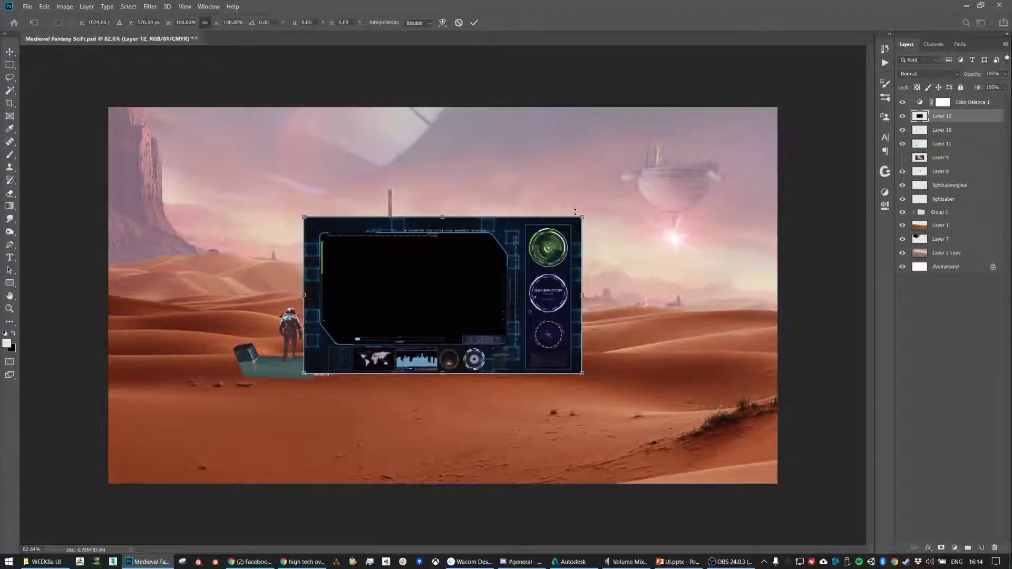
{"action": "left_click_drag", "start_coordinate": [582, 216], "coordinate": [809, 102]}
{"action": "left_click_drag", "start_coordinate": [304, 373], "coordinate": [108, 482]}
{"action": "key", "text": "Return"}
Set the pasted interface overlay's blend mode to Screen and its opacity to 100%
{"action": "left_click", "coordinate": [928, 74]}
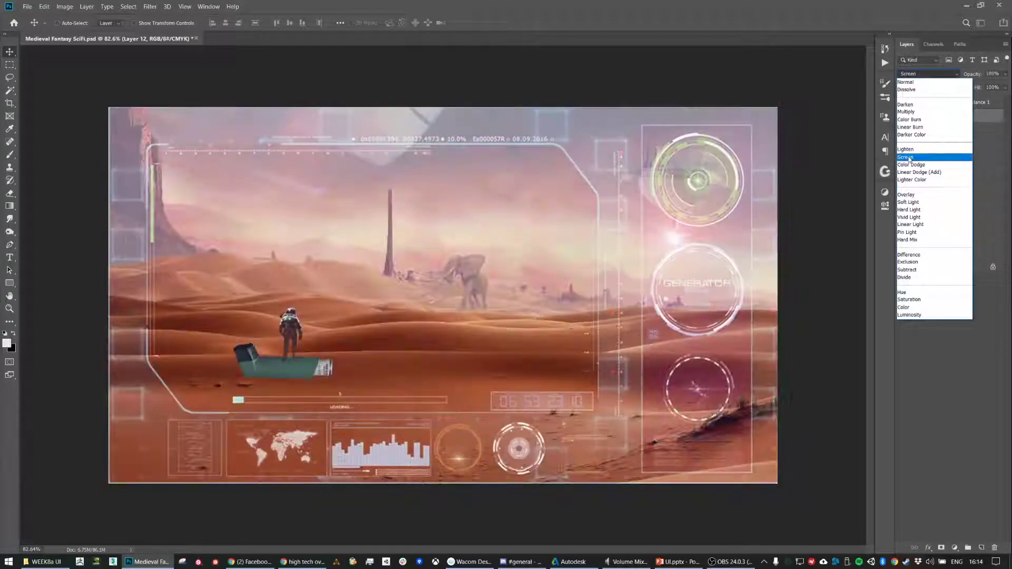
{"action": "left_click", "coordinate": [908, 160]}
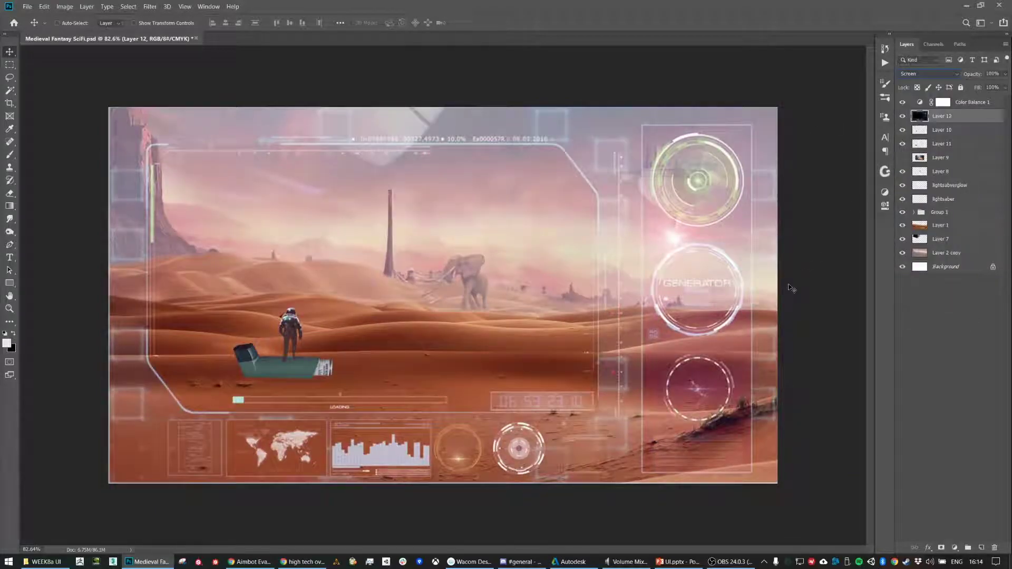
{"action": "left_click", "coordinate": [1006, 75]}
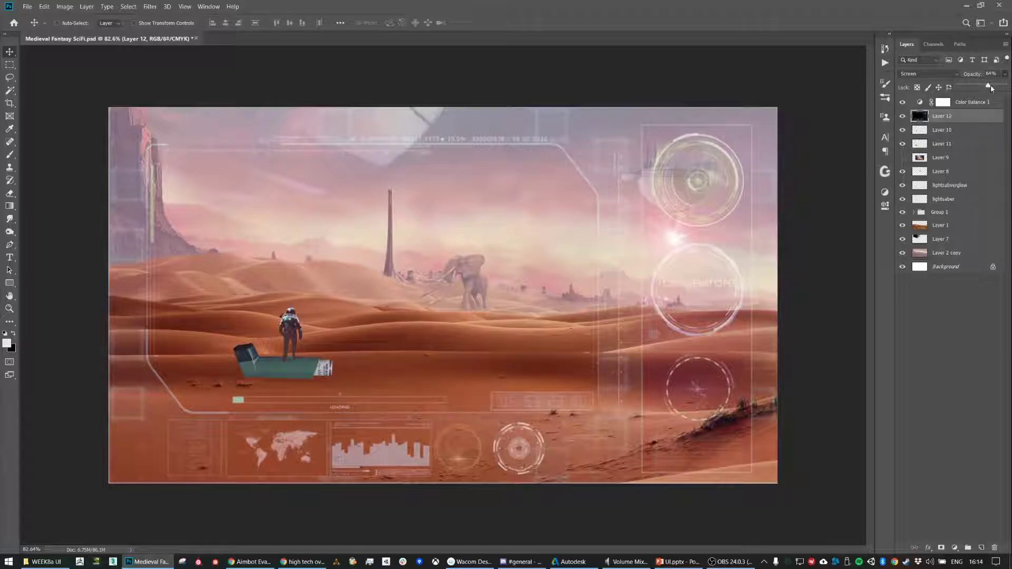
{"action": "left_click_drag", "start_coordinate": [998, 87], "coordinate": [1008, 87]}
{"action": "left_click", "coordinate": [902, 145]}
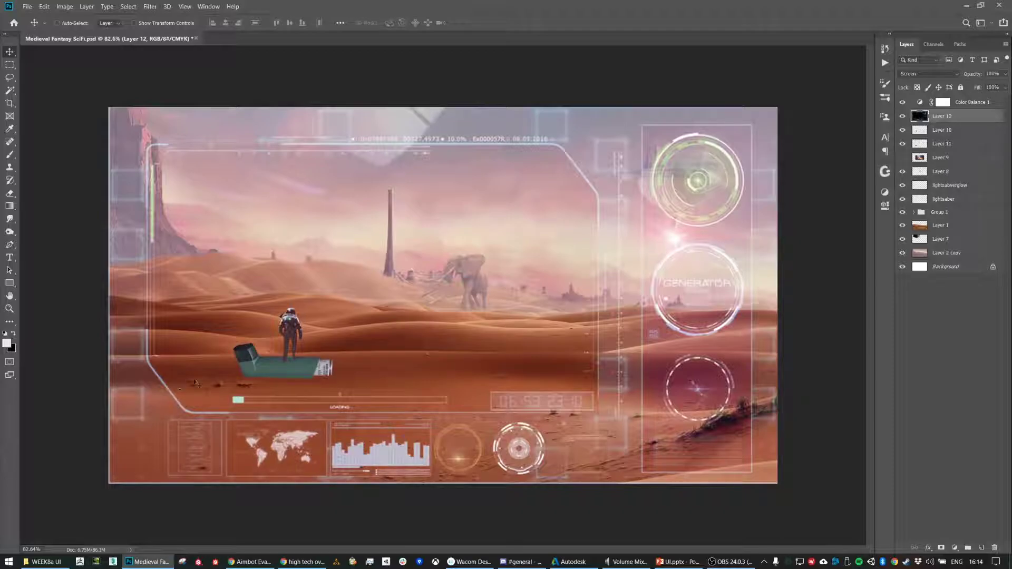
Switch to the browser and return to the search box of the high tech overlay image results
{"action": "scroll", "coordinate": [299, 353], "scroll_direction": "up", "scroll_amount": 2}
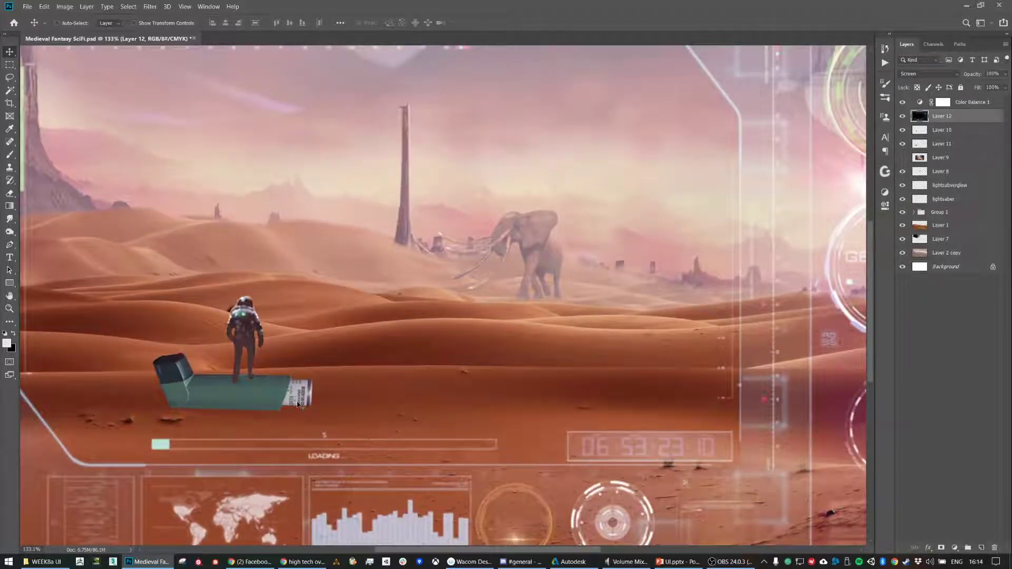
{"action": "left_click", "coordinate": [302, 562]}
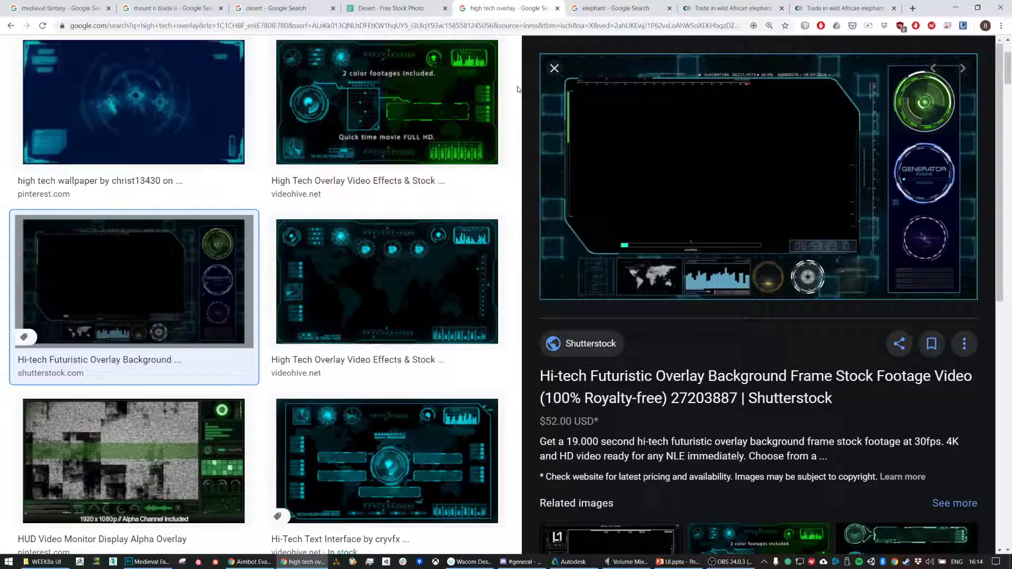
{"action": "scroll", "coordinate": [524, 96], "scroll_direction": "up", "scroll_amount": 3}
{"action": "left_click_drag", "start_coordinate": [215, 68], "coordinate": [198, 67]}
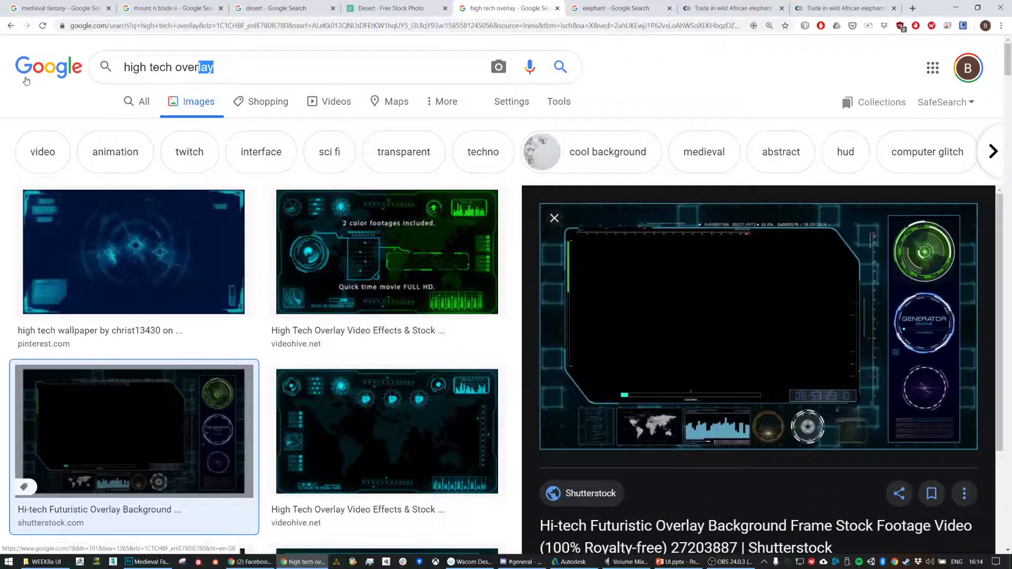
{"action": "triple_click", "coordinate": [237, 73]}
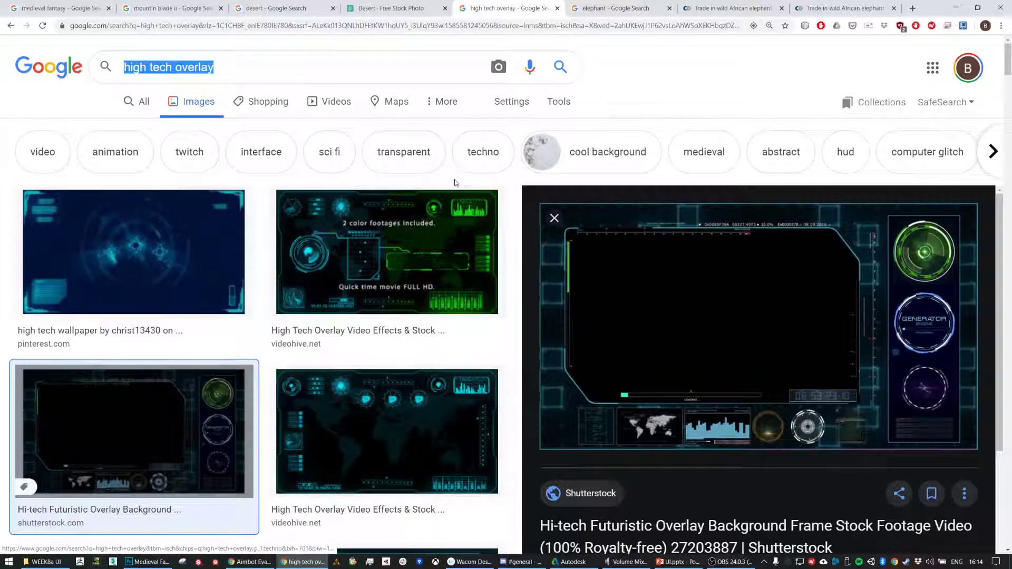
{"action": "left_click", "coordinate": [241, 63]}
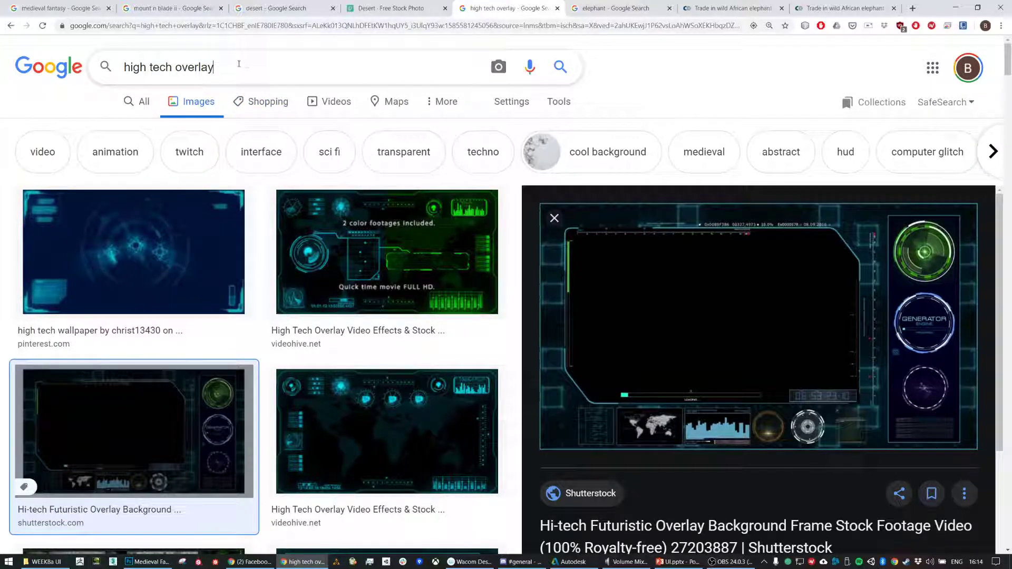
{"action": "triple_click", "coordinate": [242, 64]}
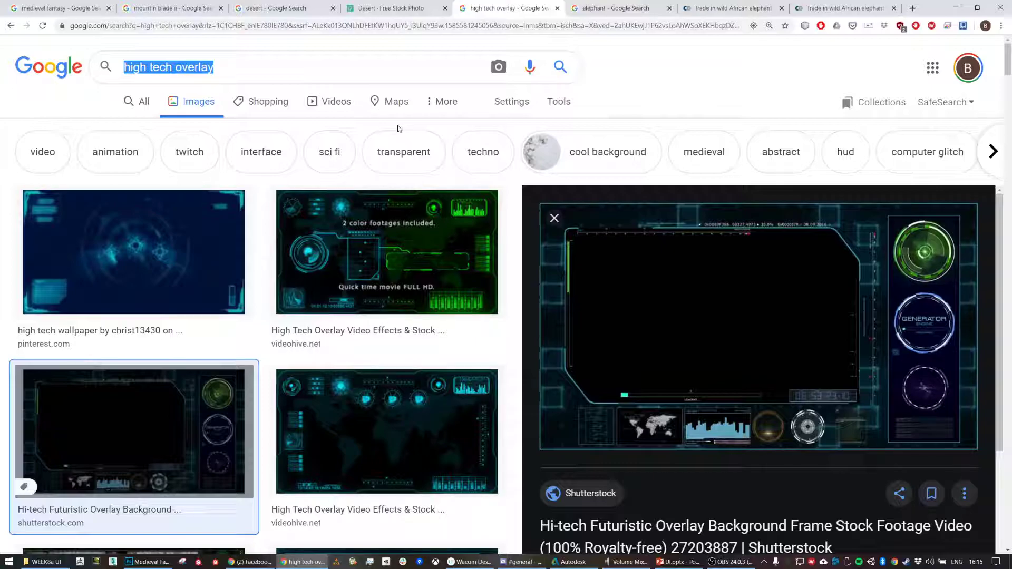
{"action": "left_click", "coordinate": [150, 165]}
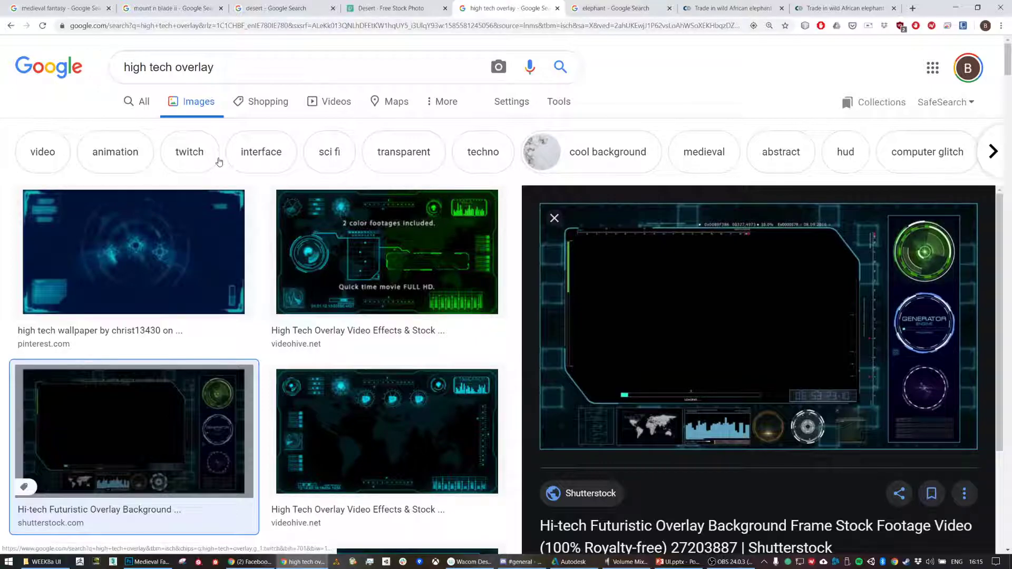
{"action": "left_click", "coordinate": [230, 61]}
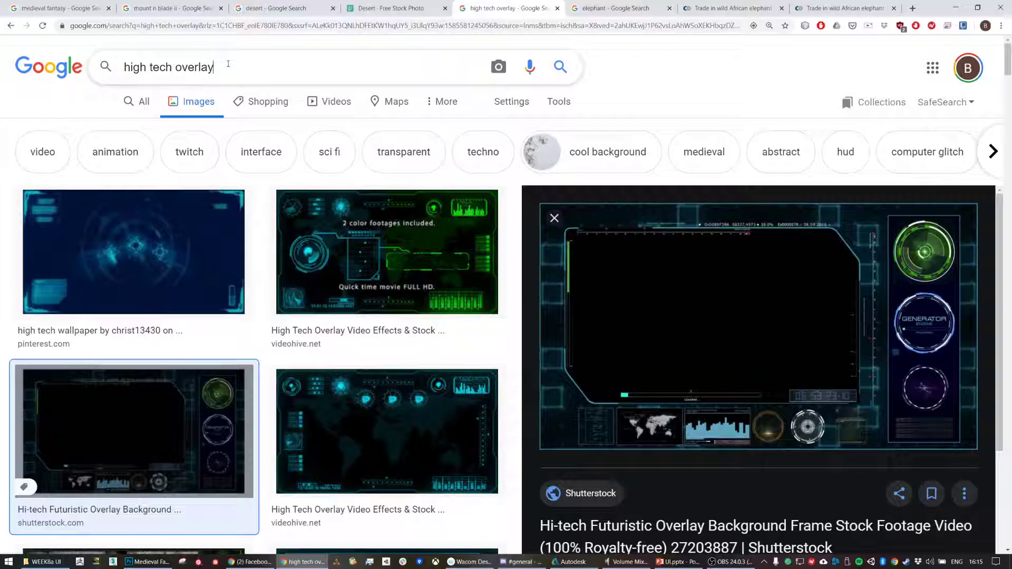
{"action": "key", "text": "ctrl+a"}
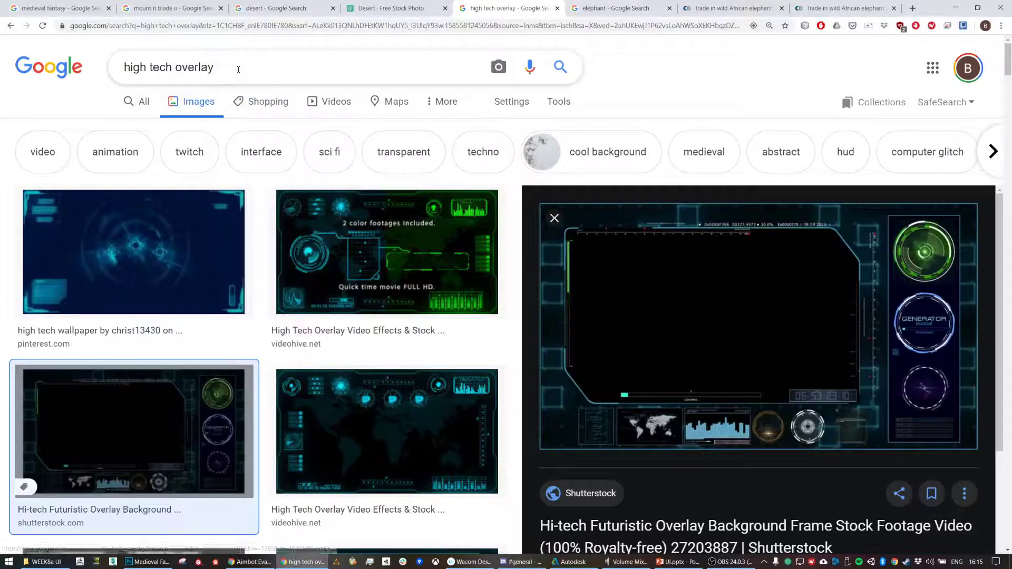
{"action": "left_click", "coordinate": [243, 73]}
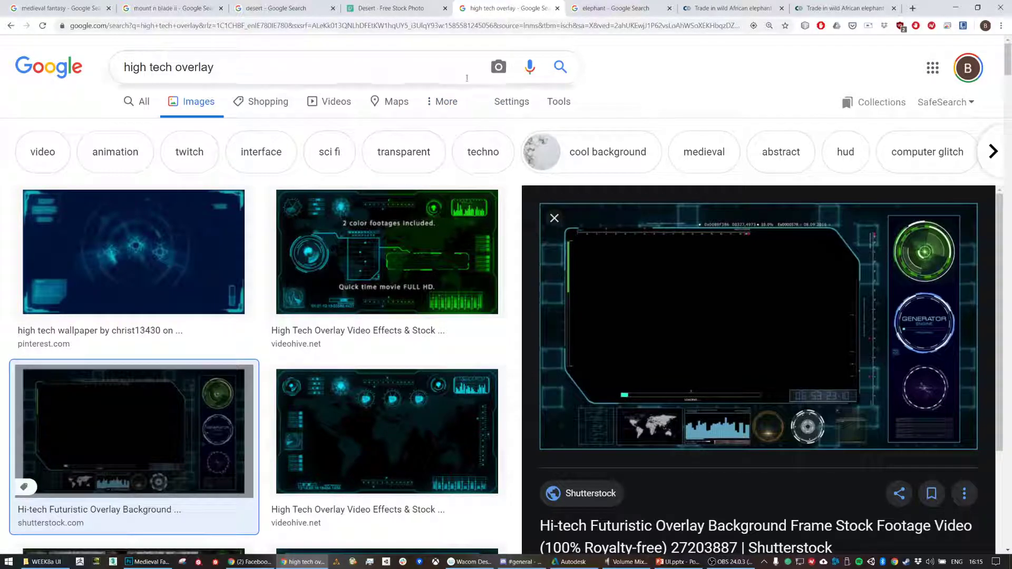
{"action": "left_click", "coordinate": [499, 67]}
{"action": "key", "text": "Escape"}
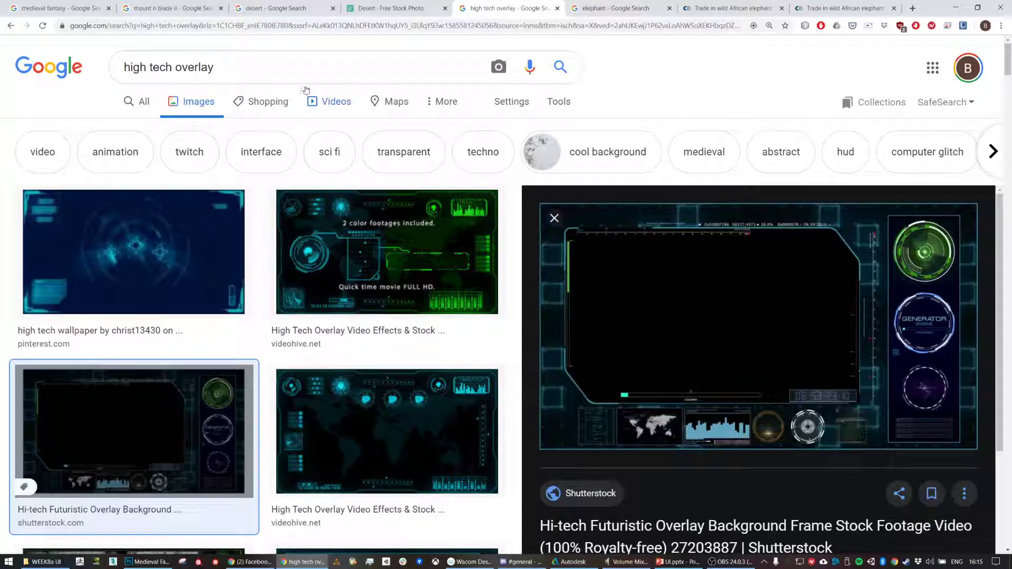
Search Google Images for "scifi tiling" in place of the current query
{"action": "triple_click", "coordinate": [262, 72]}
{"action": "type", "text": "scifi tiling"}
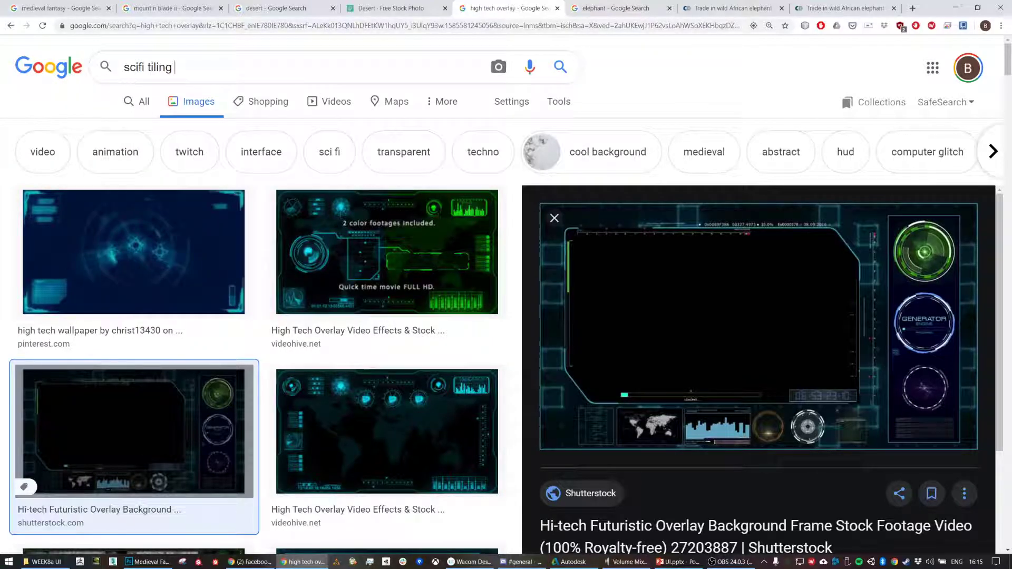
{"action": "key", "text": "Return"}
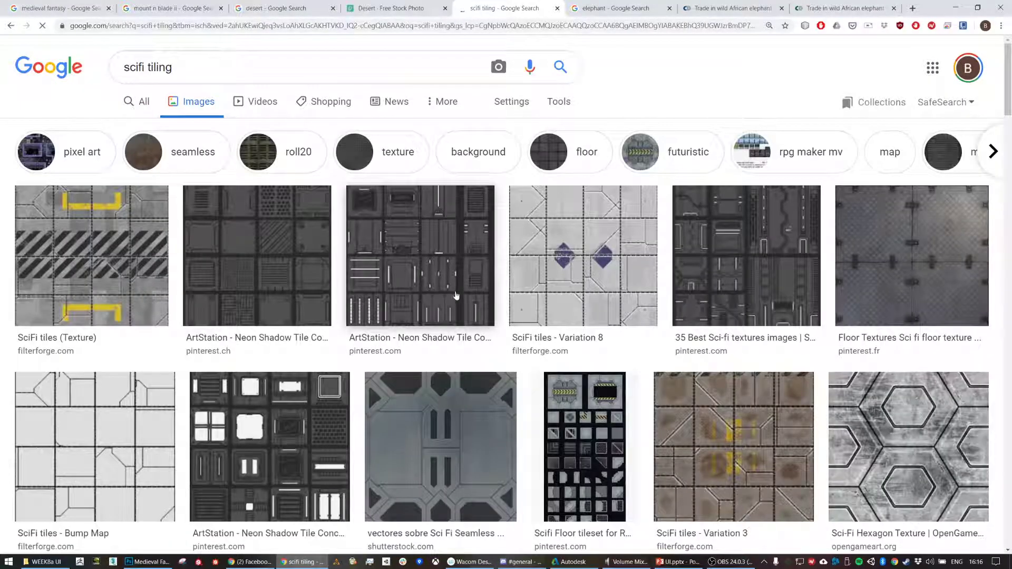
Try the dark metal "Floor Textures Sci fi floor" image as a new layer in the Photoshop composition, and delete it
{"action": "scroll", "coordinate": [754, 320], "scroll_direction": "down", "scroll_amount": 2}
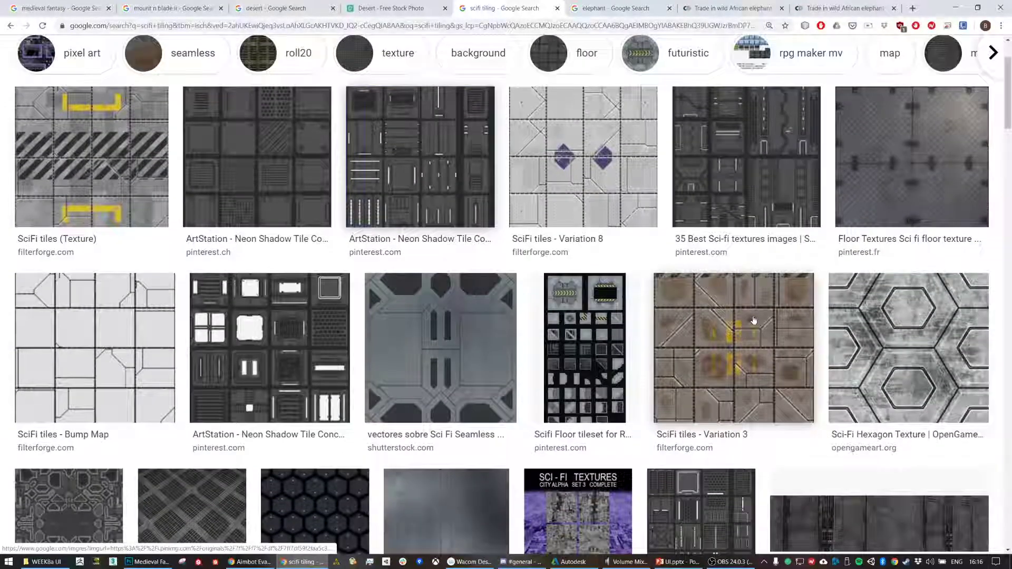
{"action": "scroll", "coordinate": [754, 320], "scroll_direction": "down", "scroll_amount": 2}
{"action": "scroll", "coordinate": [755, 318], "scroll_direction": "down", "scroll_amount": 2}
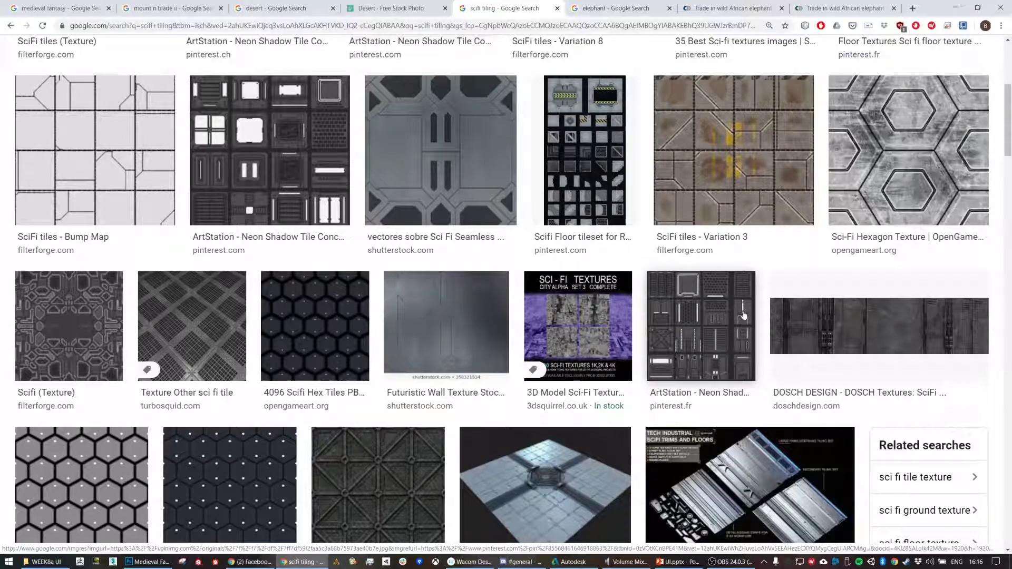
{"action": "scroll", "coordinate": [743, 315], "scroll_direction": "up", "scroll_amount": 6}
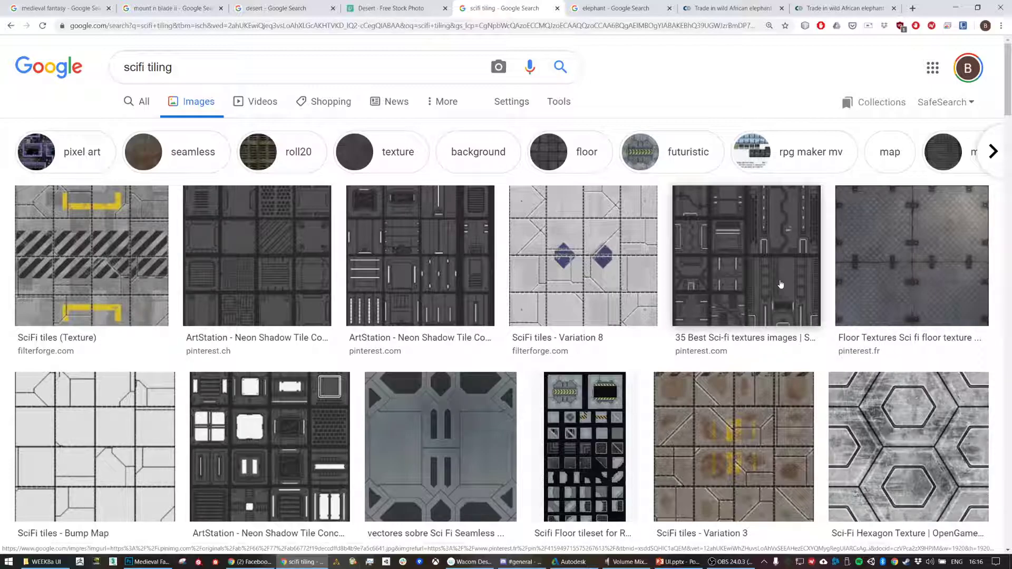
{"action": "left_click", "coordinate": [864, 285]}
{"action": "right_click", "coordinate": [729, 218]}
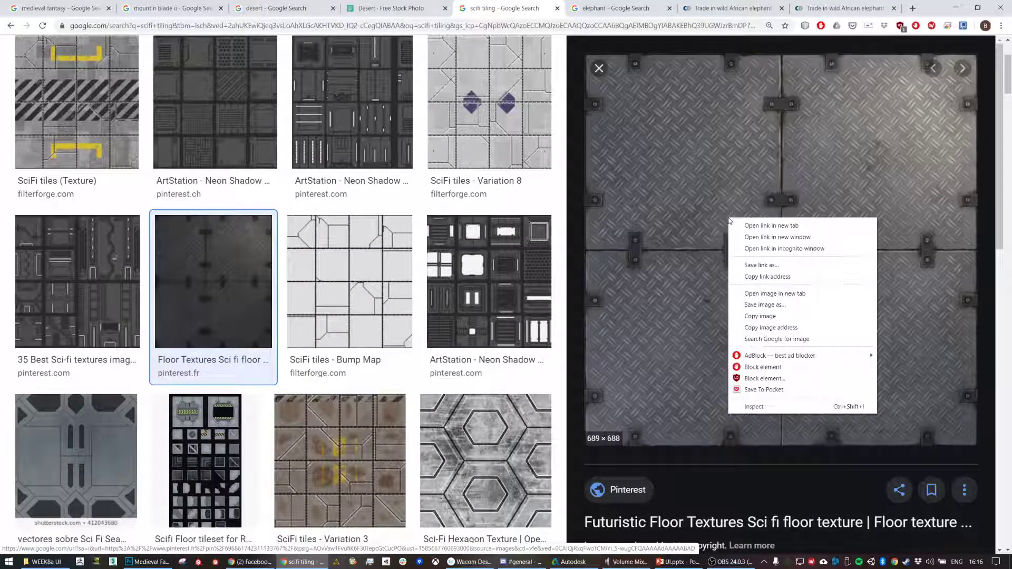
{"action": "left_click", "coordinate": [774, 317]}
{"action": "key", "text": "alt+Tab"}
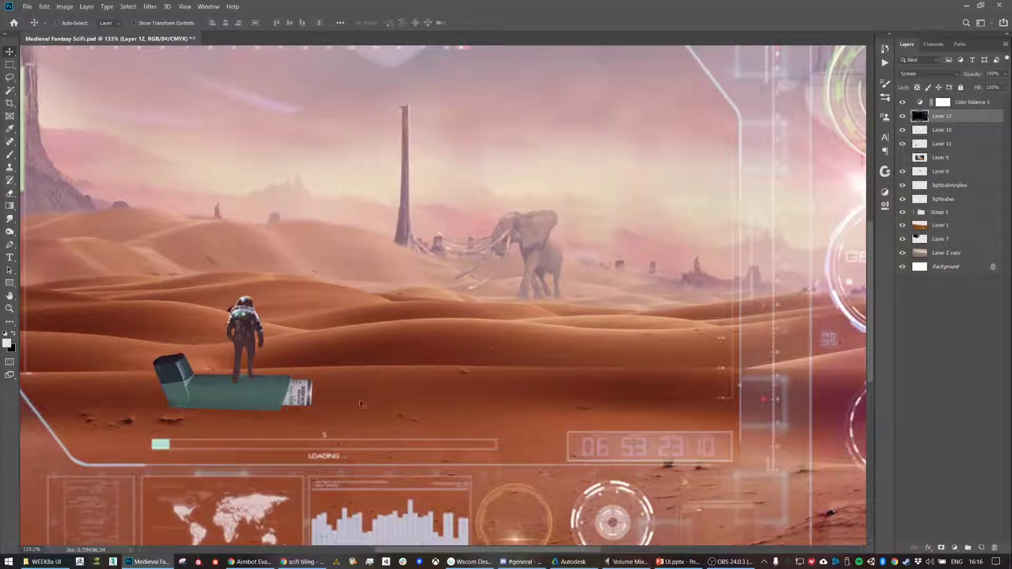
{"action": "key", "text": "ctrl+v"}
{"action": "left_click_drag", "start_coordinate": [413, 345], "coordinate": [307, 345]}
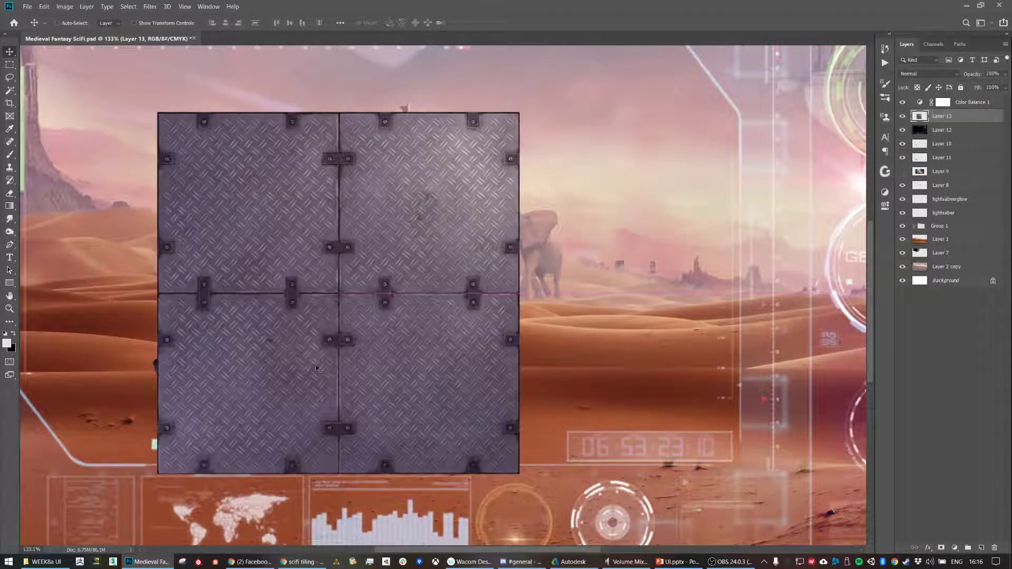
{"action": "key", "text": "Delete"}
Switch back to the browser and copy the "SciFi tiles - Variation 8" image from the results
{"action": "key", "text": "alt+Tab"}
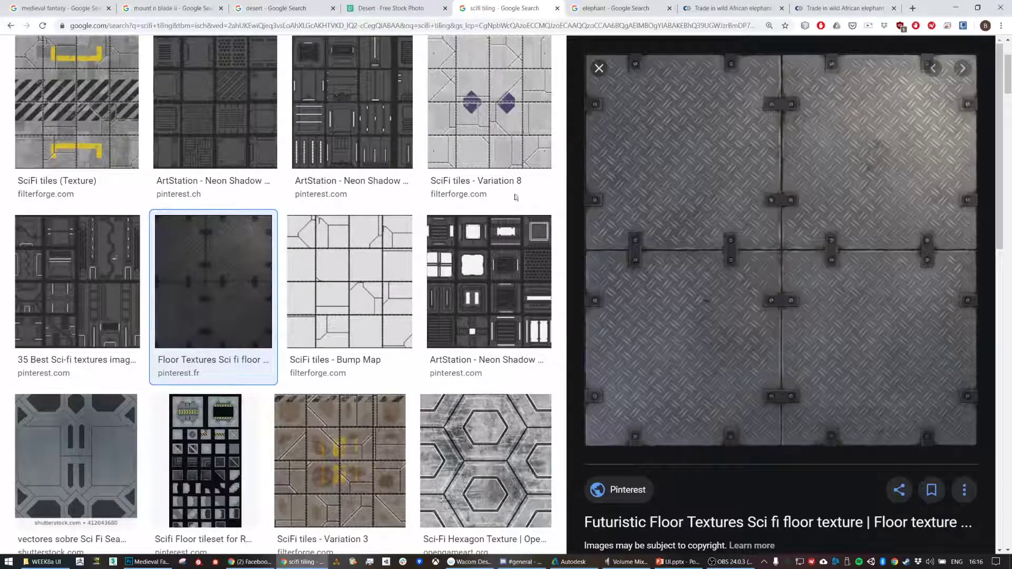
{"action": "left_click", "coordinate": [489, 103]}
{"action": "right_click", "coordinate": [777, 233]}
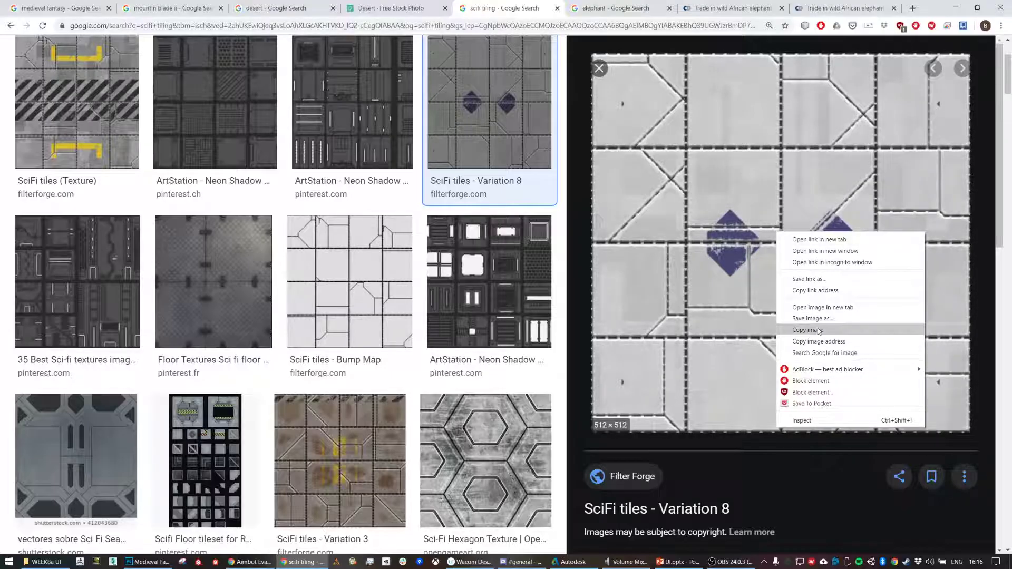
{"action": "left_click", "coordinate": [808, 330]}
Paste the tile texture into the Photoshop composition, scale it down and place it over the astronaut and the inhaler
{"action": "key", "text": "alt+Tab"}
{"action": "key", "text": "ctrl+v"}
{"action": "left_click_drag", "start_coordinate": [410, 342], "coordinate": [396, 346]}
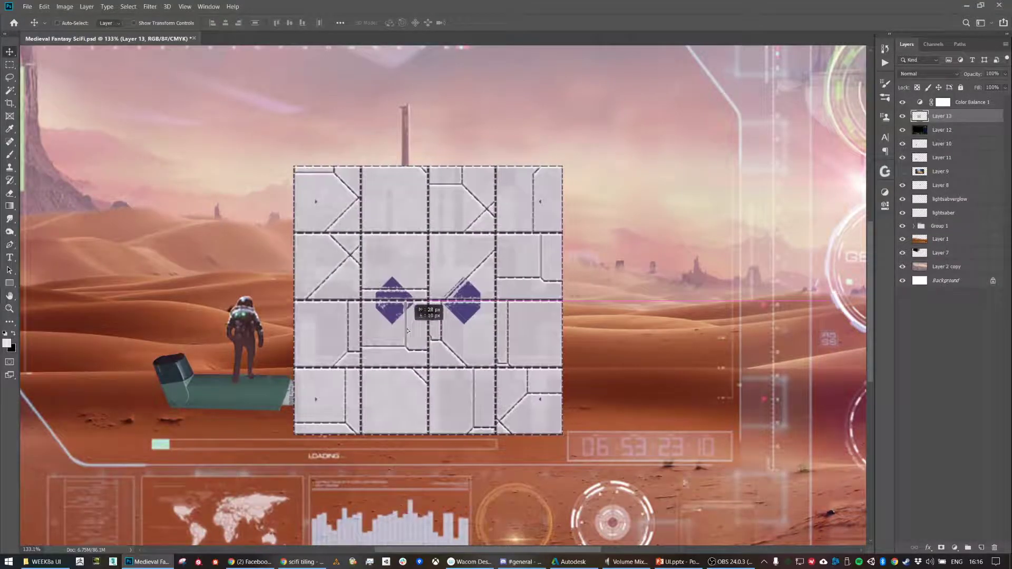
{"action": "key", "text": "ctrl+t"}
{"action": "left_click_drag", "start_coordinate": [560, 167], "coordinate": [414, 336]}
{"action": "key", "text": "Return"}
{"action": "left_click_drag", "start_coordinate": [397, 392], "coordinate": [264, 369]}
{"action": "left_click_drag", "start_coordinate": [259, 371], "coordinate": [274, 372]}
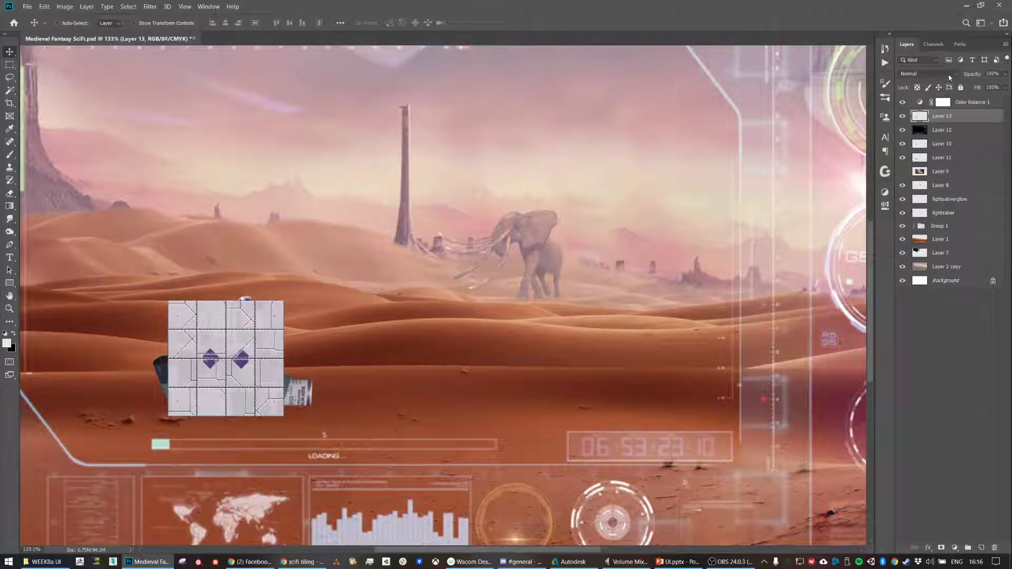
Set the tile texture layer's blend mode to Overlay, leaving its transform as it is
{"action": "left_click", "coordinate": [950, 77]}
{"action": "left_click", "coordinate": [928, 195]}
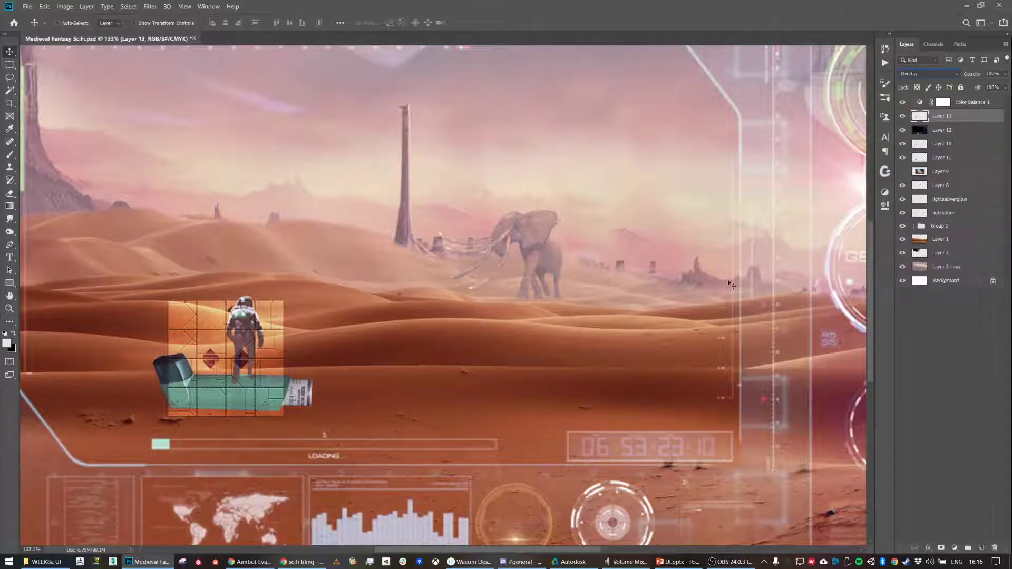
{"action": "key", "text": "ctrl+t"}
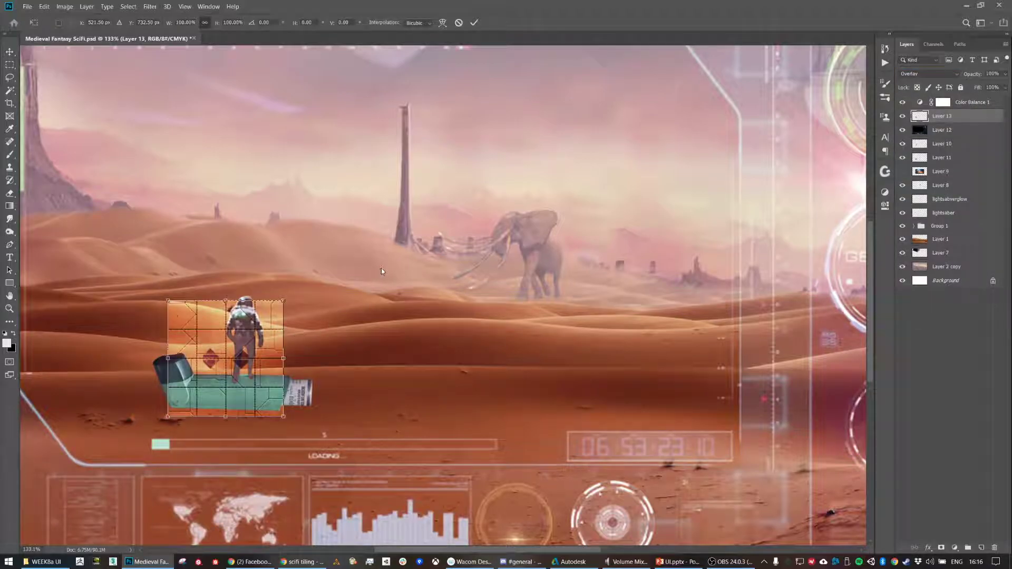
{"action": "key", "text": "Return"}
{"action": "scroll", "coordinate": [277, 332], "scroll_direction": "up", "scroll_amount": 3}
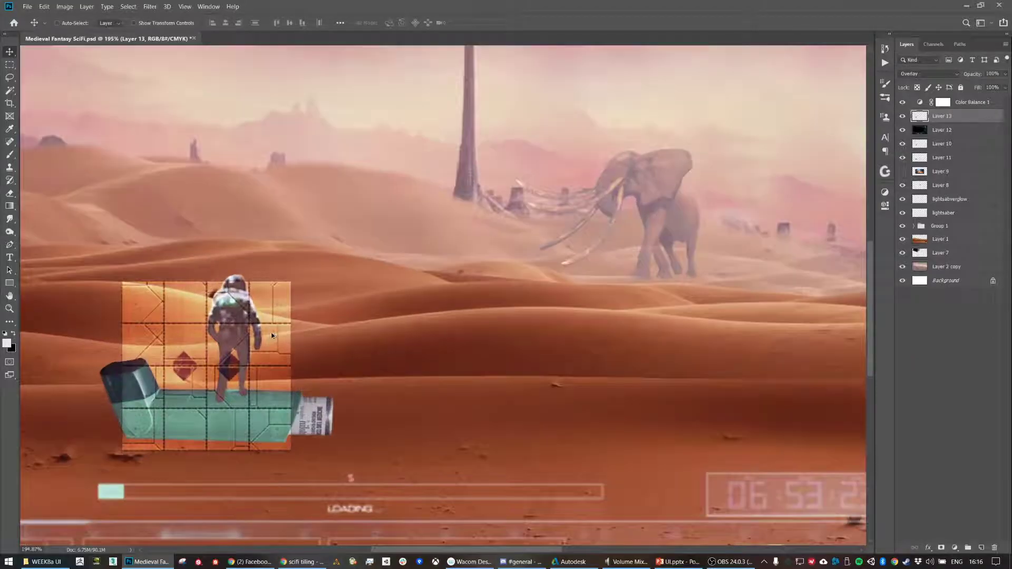
Rotate the tile texture by about 1.75° and stretch it wider so it lines up with the inhaler's body
{"action": "key", "text": "ctrl+t"}
{"action": "left_click_drag", "start_coordinate": [303, 273], "coordinate": [329, 257]}
{"action": "left_click_drag", "start_coordinate": [246, 343], "coordinate": [252, 336]}
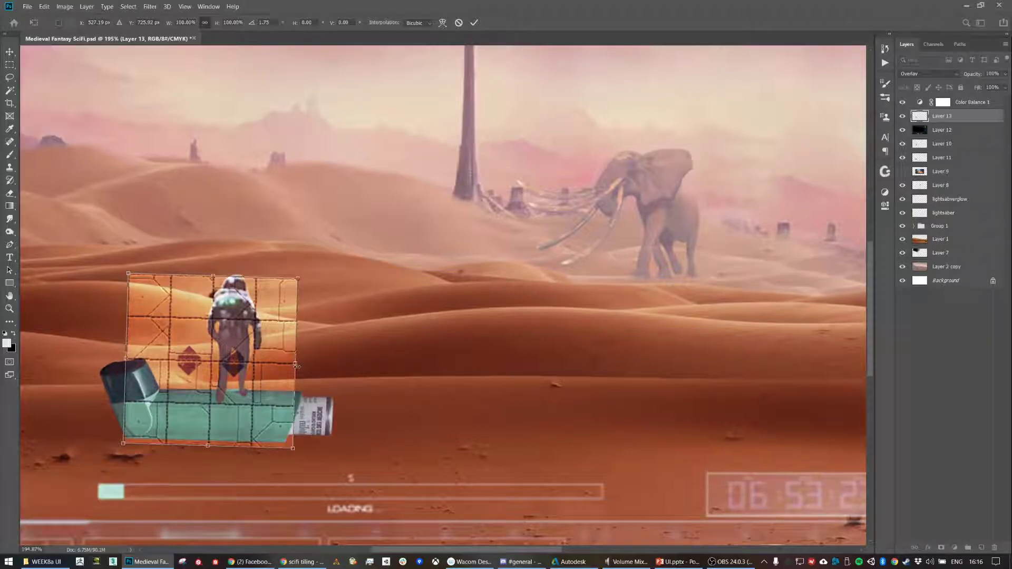
{"action": "left_click_drag", "start_coordinate": [295, 363], "coordinate": [299, 363]}
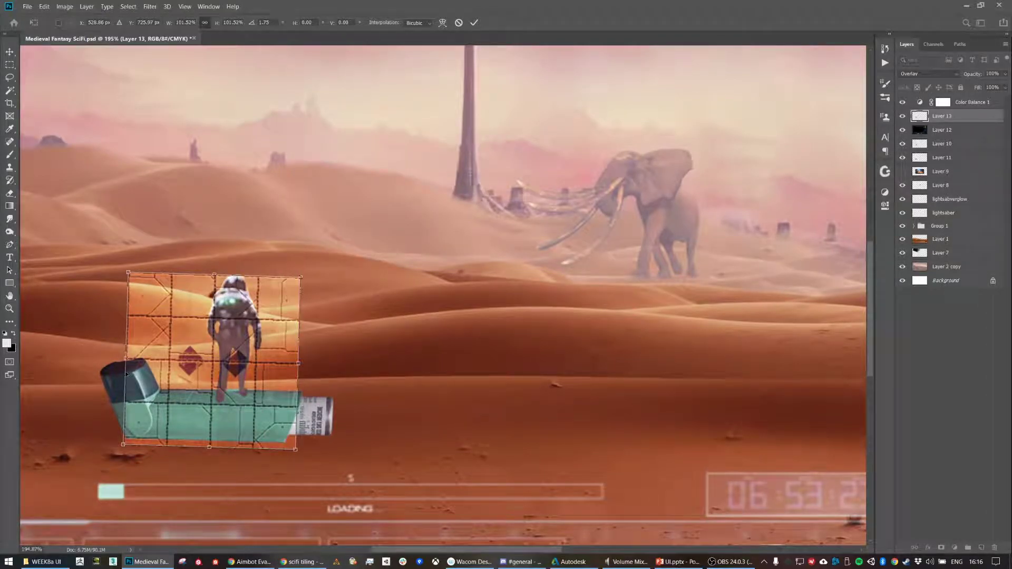
{"action": "left_click_drag", "start_coordinate": [127, 371], "coordinate": [111, 370]}
{"action": "key", "text": "Return"}
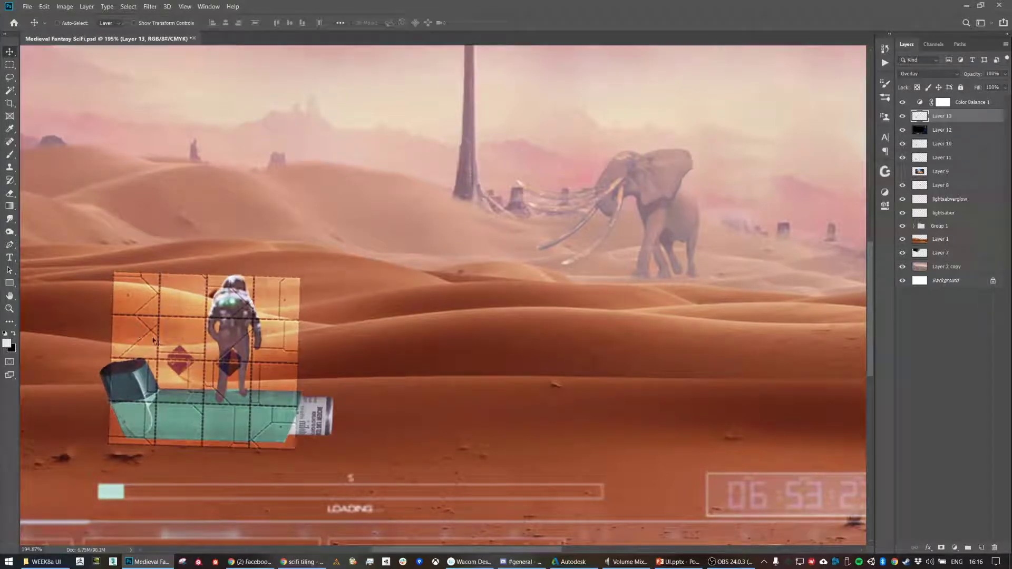
Outline the part of the tile texture above the inhaler's top front edge with the Pen tool and convert the path to a selection
{"action": "key", "text": "p"}
{"action": "left_click", "coordinate": [301, 408]}
{"action": "left_click", "coordinate": [402, 175]}
{"action": "left_click", "coordinate": [399, 381]}
{"action": "key", "text": "ctrl+Return"}
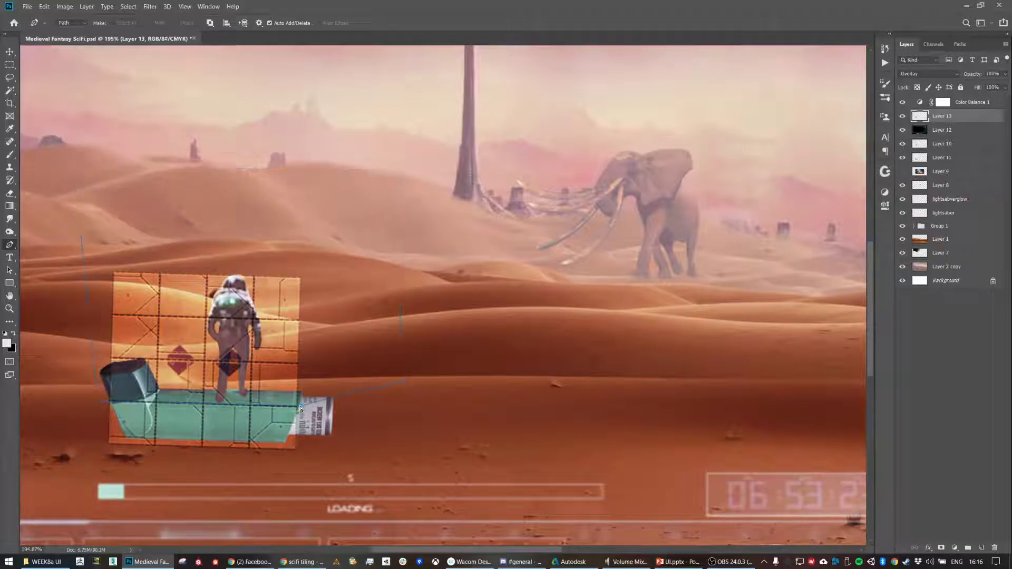
{"action": "key", "text": "ctrl+t"}
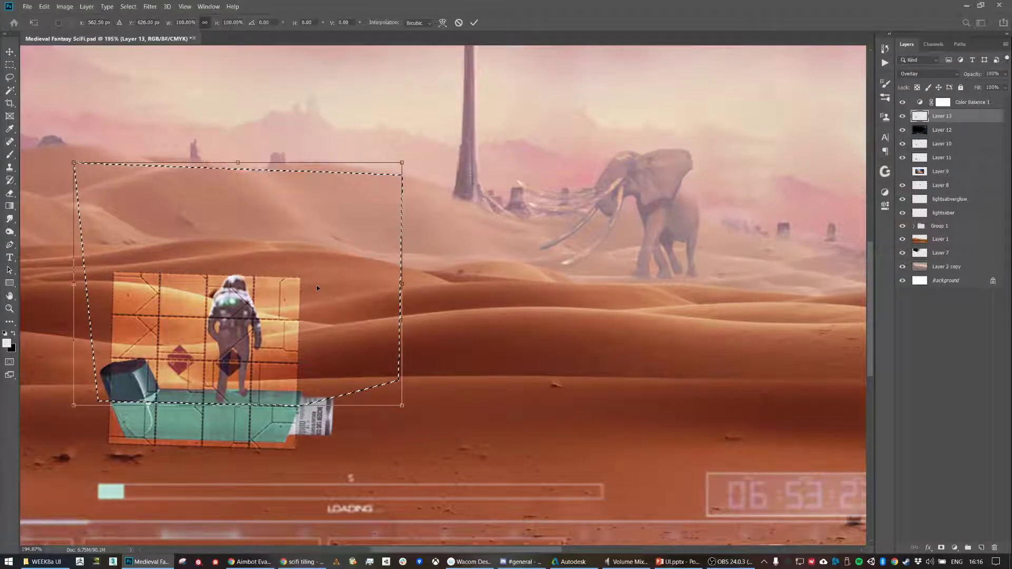
{"action": "right_click", "coordinate": [387, 183]}
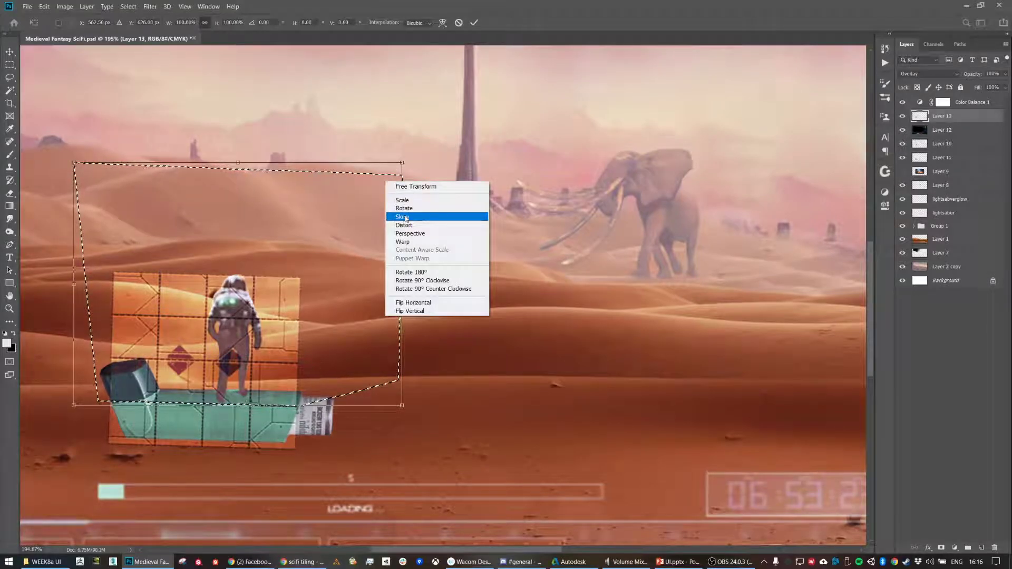
{"action": "left_click", "coordinate": [402, 217]}
{"action": "left_click_drag", "start_coordinate": [402, 163], "coordinate": [402, 205]}
{"action": "key", "text": "Escape"}
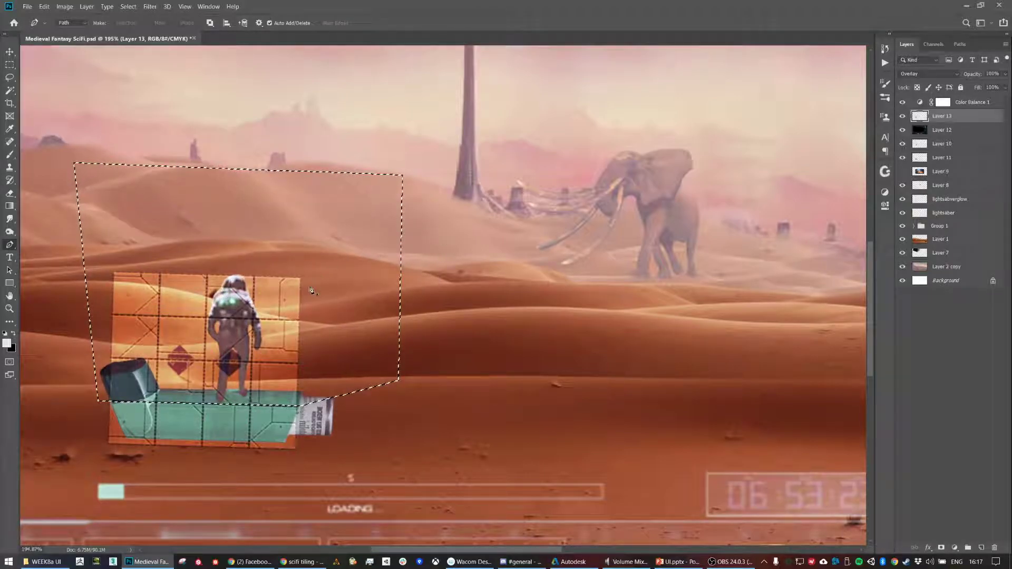
{"action": "key", "text": "ctrl+d"}
{"action": "key", "text": "ctrl+shift+alt+n"}
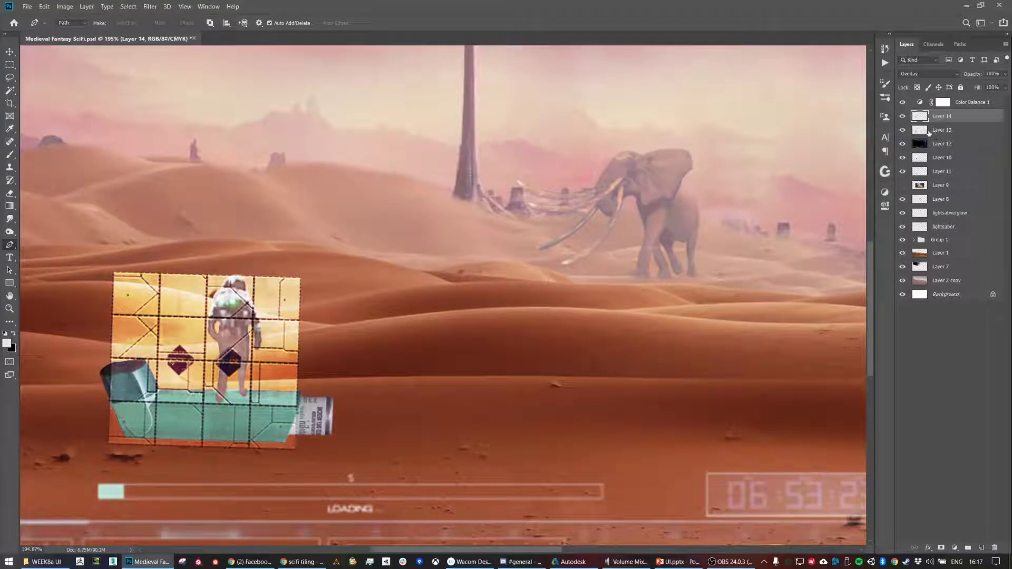
{"action": "key", "text": "ctrl+z"}
{"action": "key", "text": "ctrl+z"}
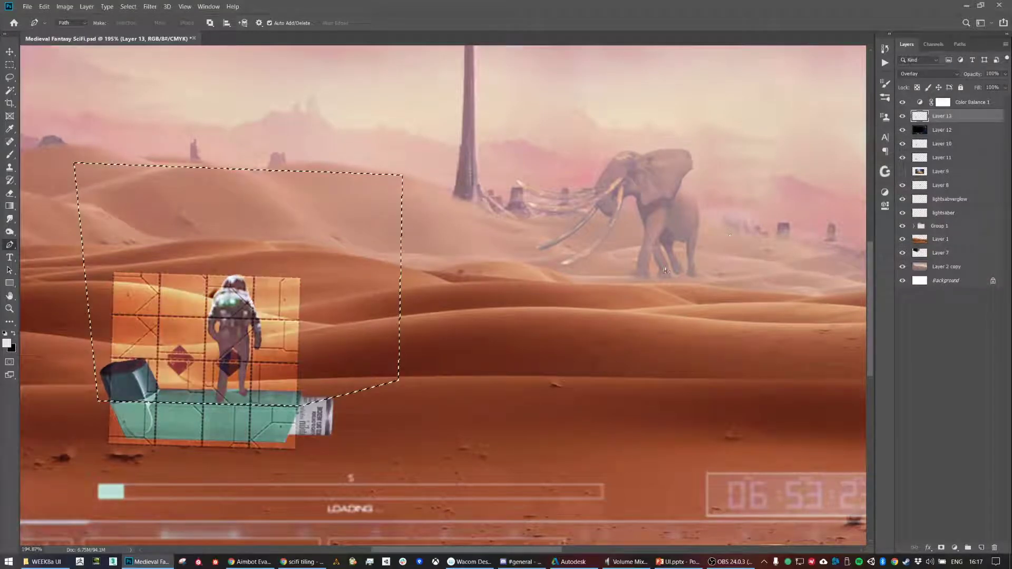
Cut the selected upper tile area onto its own layer and distort it into a slanted plane following the inhaler's top face
{"action": "key", "text": "ctrl+d"}
{"action": "key", "text": "ctrl+shift+alt+n"}
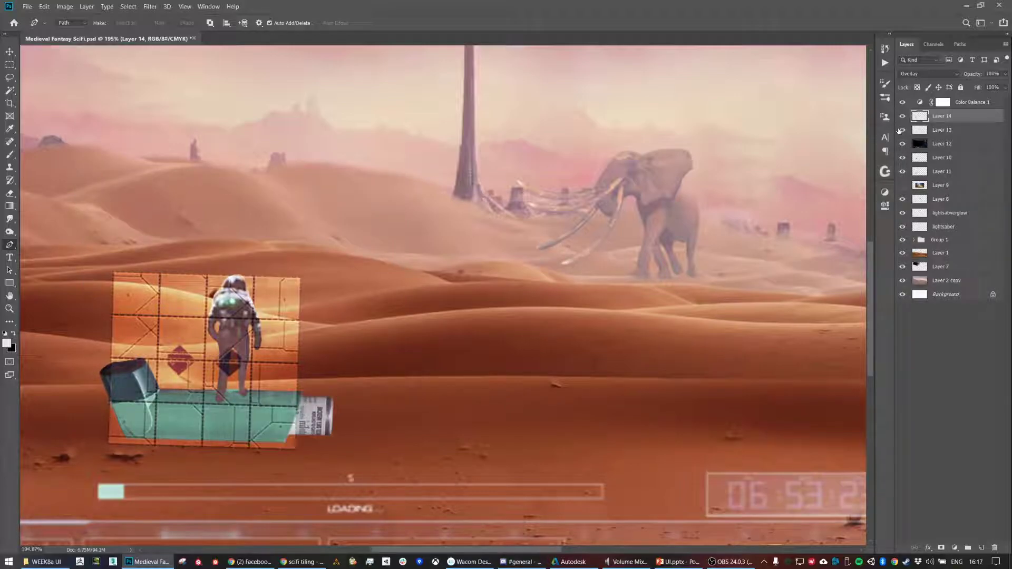
{"action": "key", "text": "ctrl+t"}
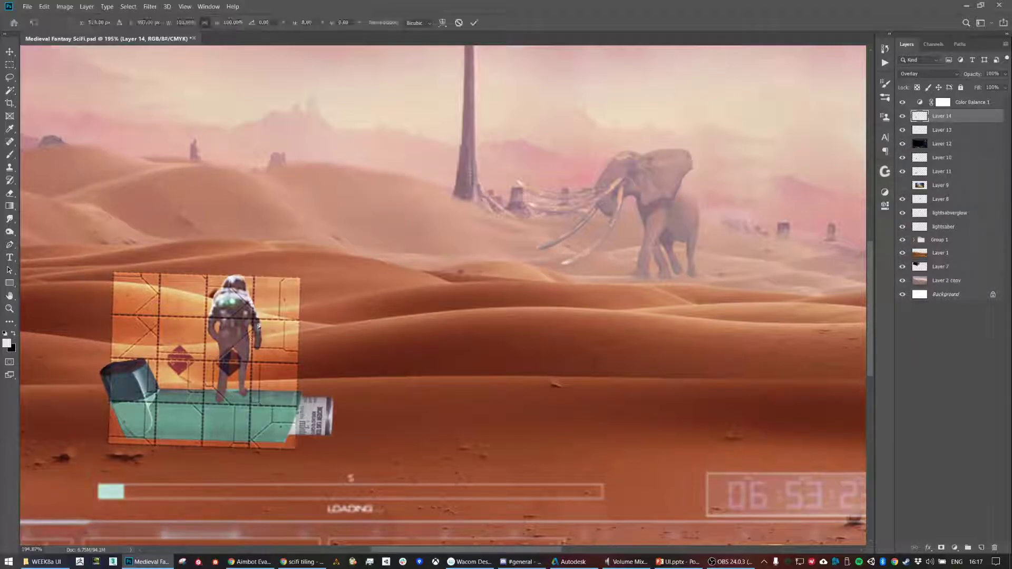
{"action": "right_click", "coordinate": [269, 304]}
{"action": "left_click", "coordinate": [287, 329]}
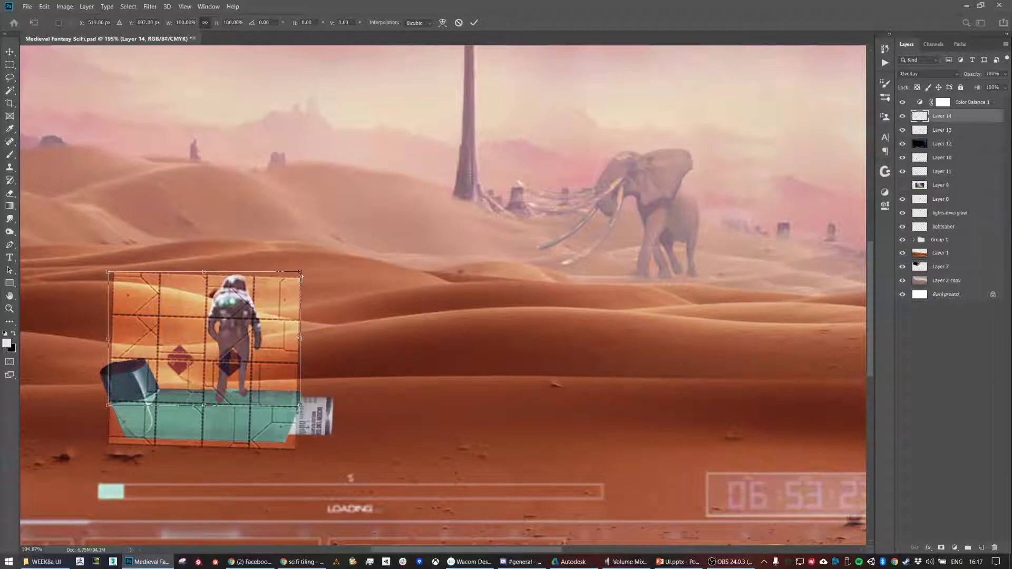
{"action": "left_click_drag", "start_coordinate": [302, 274], "coordinate": [325, 333]}
{"action": "left_click_drag", "start_coordinate": [108, 273], "coordinate": [157, 348]}
{"action": "mouse_move", "coordinate": [326, 333]}
{"action": "left_mouse_down"}
{"action": "mouse_move", "coordinate": [330, 359]}
{"action": "mouse_move", "coordinate": [321, 349]}
{"action": "left_mouse_up"}
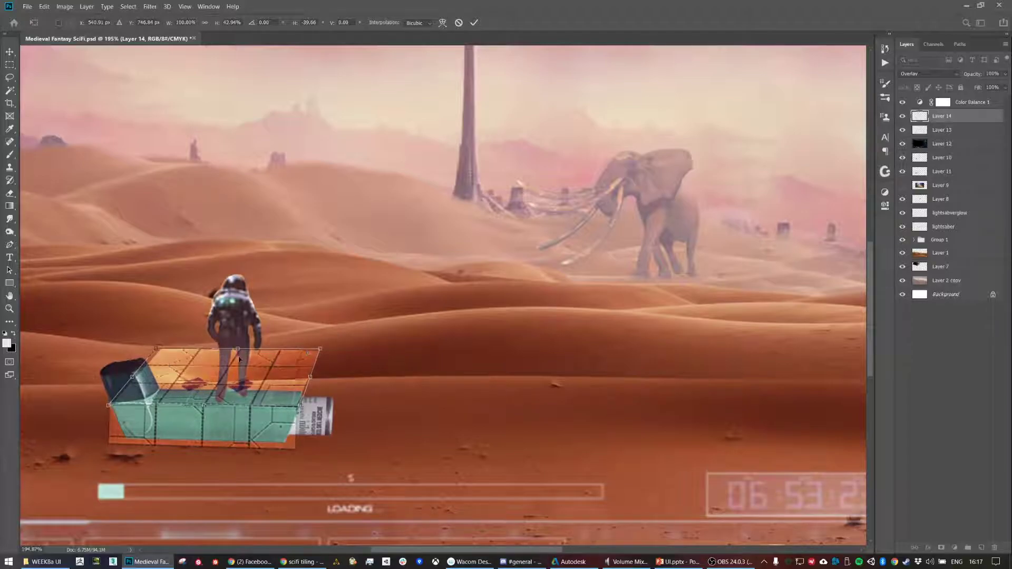
{"action": "mouse_move", "coordinate": [157, 349]}
{"action": "left_mouse_down"}
{"action": "mouse_move", "coordinate": [164, 335]}
{"action": "mouse_move", "coordinate": [161, 343]}
{"action": "left_mouse_up"}
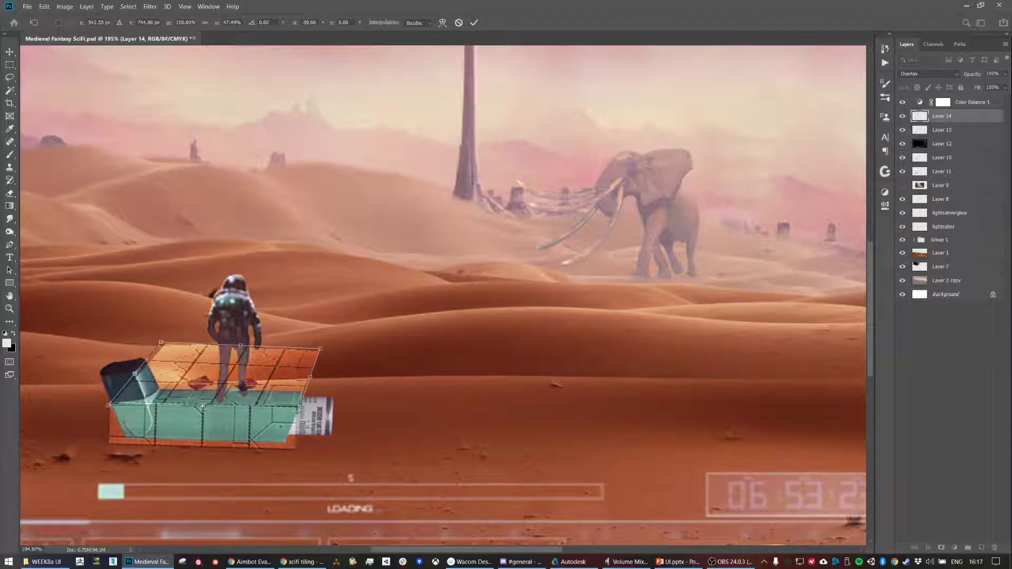
{"action": "left_click_drag", "start_coordinate": [203, 407], "coordinate": [196, 407]}
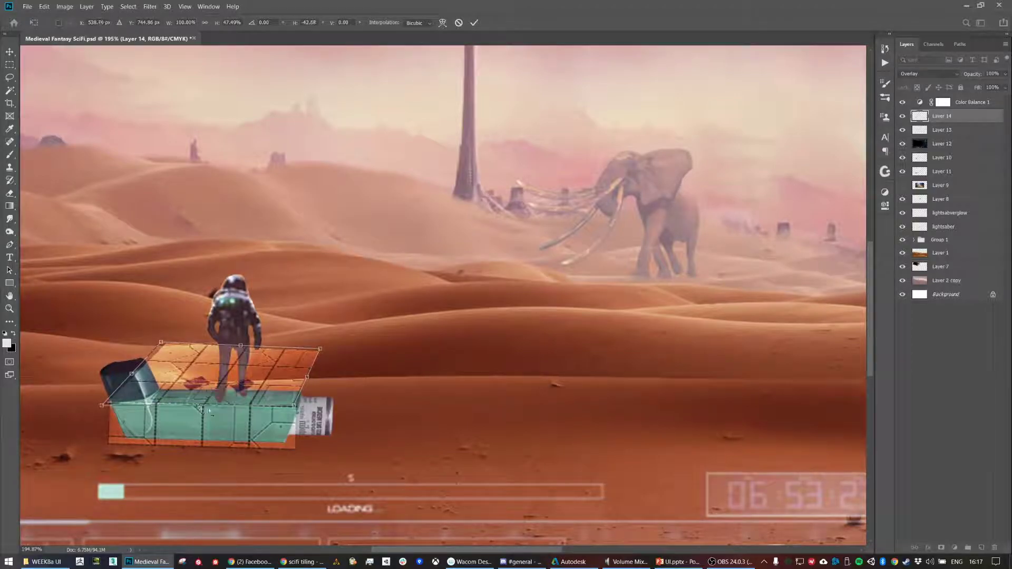
{"action": "key", "text": "Return"}
Merge the slanted tile layer down into the tile texture layer, keeping Overlay, and toggle the layer's visibility to compare
{"action": "key", "text": "p"}
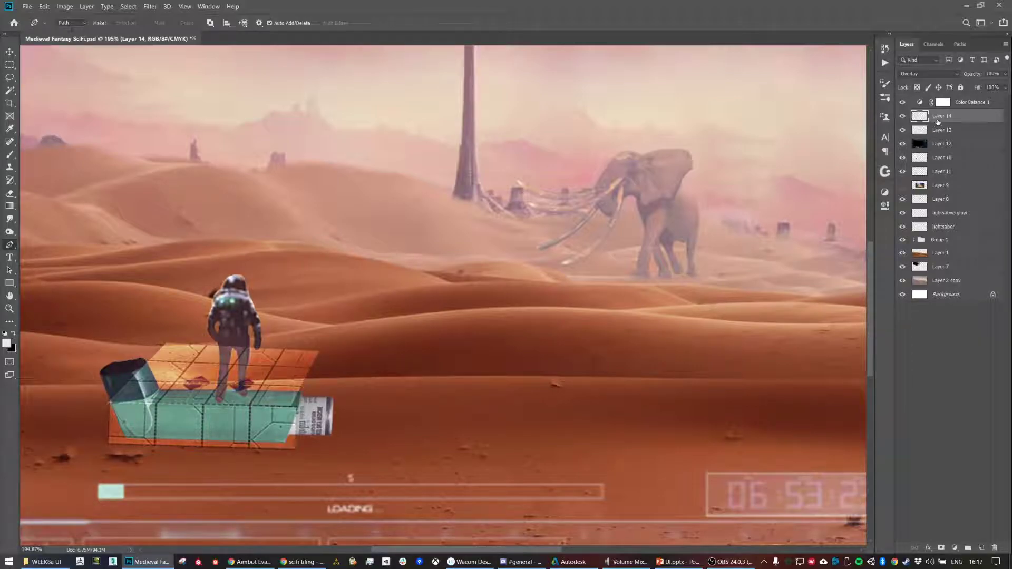
{"action": "key", "text": "ctrl+e"}
{"action": "left_click", "coordinate": [922, 75]}
{"action": "left_click", "coordinate": [897, 120]}
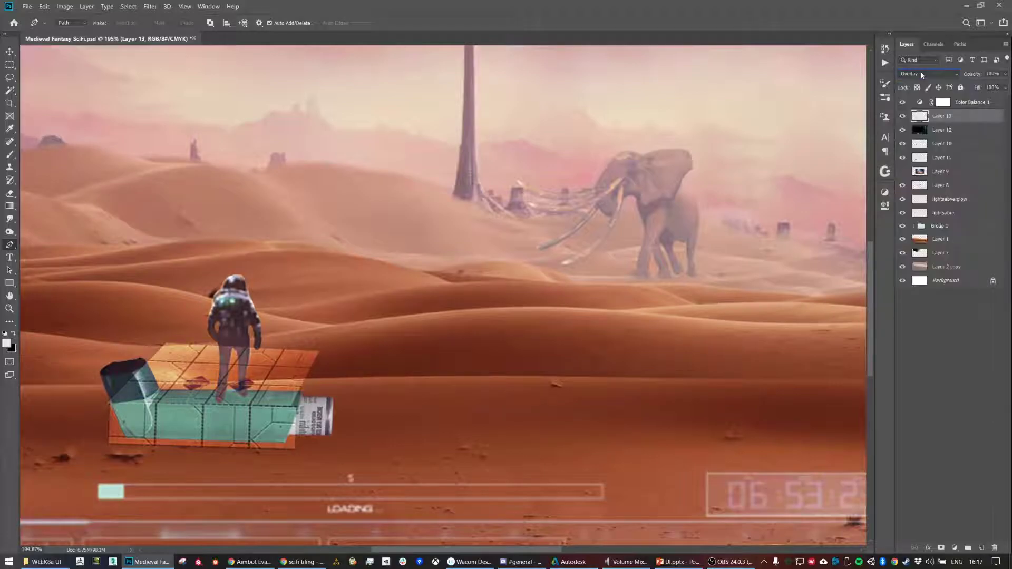
{"action": "left_click", "coordinate": [904, 118]}
{"action": "left_click", "coordinate": [904, 118]}
Lasso the strip of tile texture hanging below the inhaler's bottom edge and delete it
{"action": "key", "text": "l"}
{"action": "key", "text": "alt+l"}
{"action": "key", "text": "Escape"}
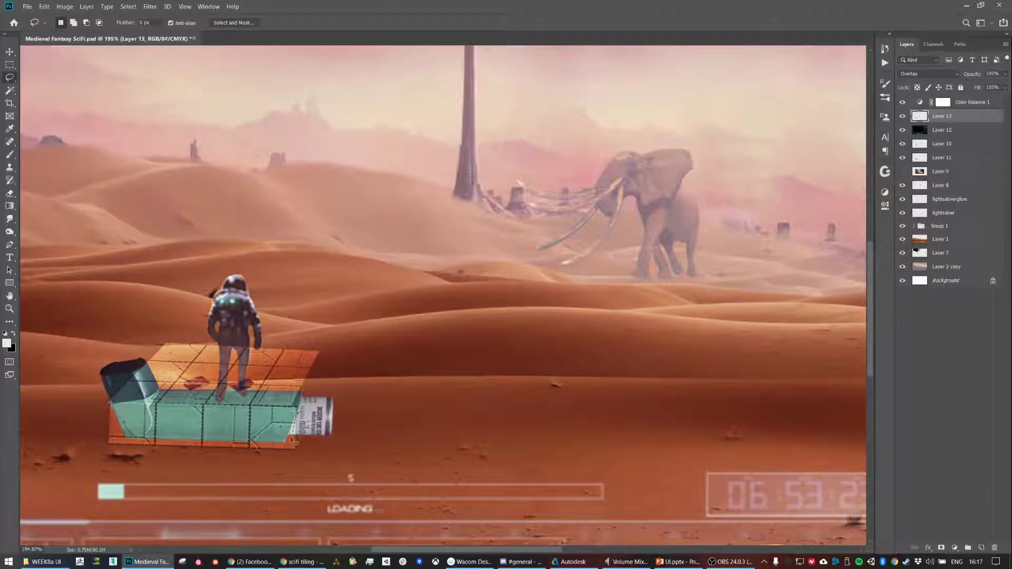
{"action": "mouse_move", "coordinate": [286, 448]}
{"action": "left_mouse_down"}
{"action": "mouse_move", "coordinate": [126, 441]}
{"action": "mouse_move", "coordinate": [99, 400]}
{"action": "mouse_move", "coordinate": [93, 440]}
{"action": "left_mouse_up"}
{"action": "key", "text": "Delete"}
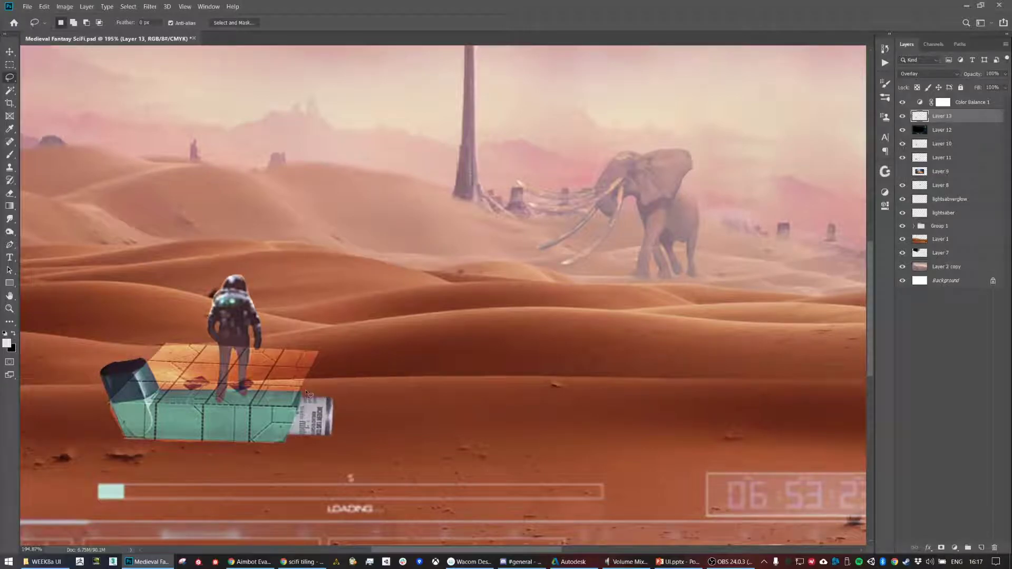
Lasso and delete the tile texture extending above the inhaler's body and over its dark cap
{"action": "left_click_drag", "start_coordinate": [303, 393], "coordinate": [231, 391]}
{"action": "mouse_move", "coordinate": [158, 390]}
{"action": "left_mouse_down"}
{"action": "mouse_move", "coordinate": [138, 363]}
{"action": "mouse_move", "coordinate": [322, 308]}
{"action": "mouse_move", "coordinate": [358, 369]}
{"action": "mouse_move", "coordinate": [306, 393]}
{"action": "left_mouse_up"}
{"action": "key", "text": "Delete"}
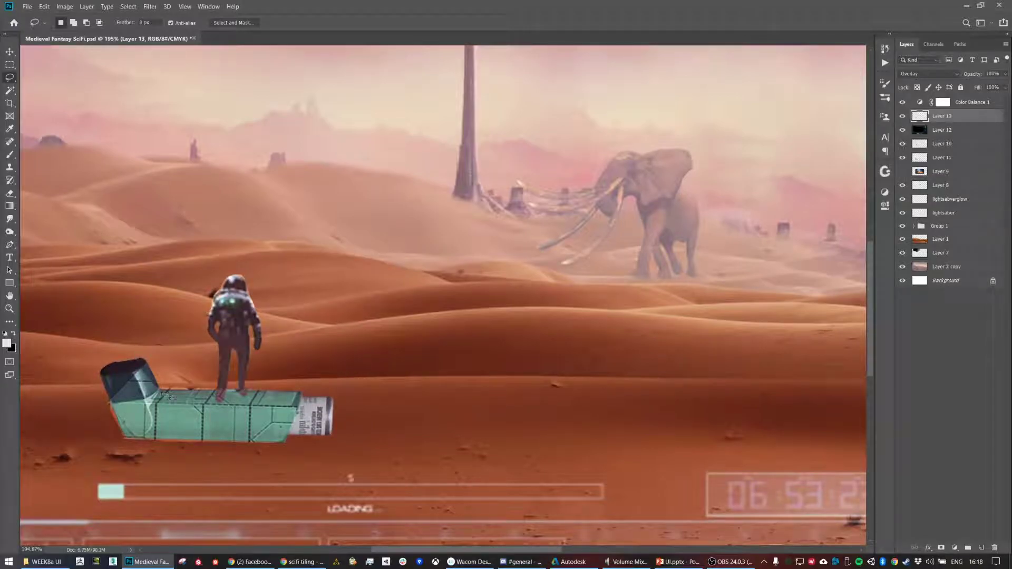
{"action": "mouse_move", "coordinate": [147, 401]}
{"action": "left_mouse_down"}
{"action": "mouse_move", "coordinate": [98, 405]}
{"action": "mouse_move", "coordinate": [136, 352]}
{"action": "mouse_move", "coordinate": [276, 351]}
{"action": "left_mouse_up"}
{"action": "key", "text": "Delete"}
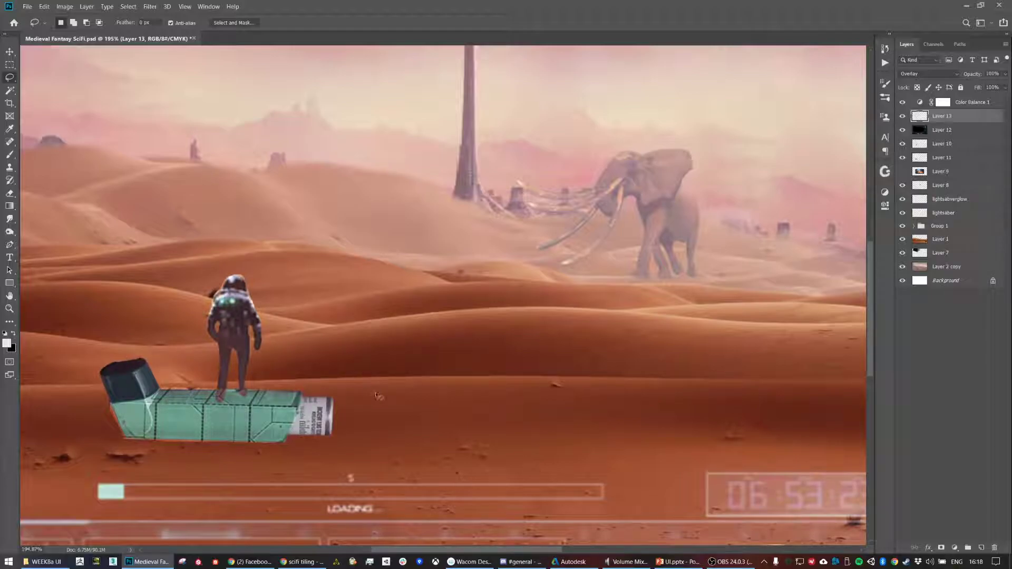
Lasso the inhaler's dark cap and copy it from Layer 11 onto a new layer
{"action": "left_click", "coordinate": [184, 6]}
{"action": "key", "text": "Escape"}
{"action": "left_click_drag", "start_coordinate": [306, 386], "coordinate": [500, 329]}
{"action": "left_click", "coordinate": [86, 6]}
{"action": "key", "text": "Escape"}
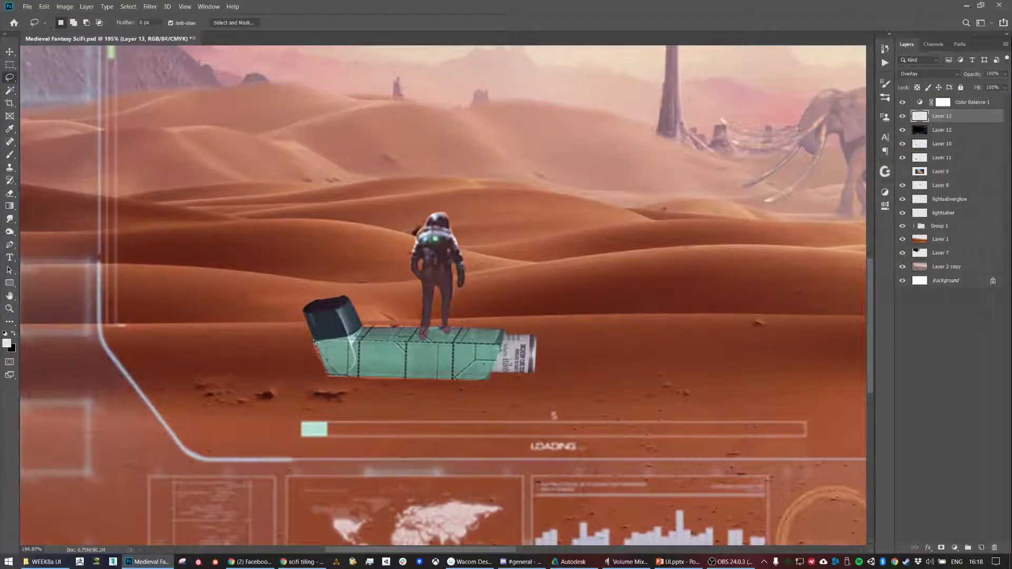
{"action": "mouse_move", "coordinate": [344, 288]}
{"action": "left_mouse_down"}
{"action": "mouse_move", "coordinate": [287, 277]}
{"action": "mouse_move", "coordinate": [262, 309]}
{"action": "mouse_move", "coordinate": [321, 340]}
{"action": "mouse_move", "coordinate": [342, 326]}
{"action": "left_mouse_up"}
{"action": "left_click", "coordinate": [340, 323]}
{"action": "left_click", "coordinate": [902, 144]}
{"action": "left_click", "coordinate": [903, 144]}
{"action": "left_click", "coordinate": [926, 157]}
{"action": "key", "text": "ctrl+shift+d"}
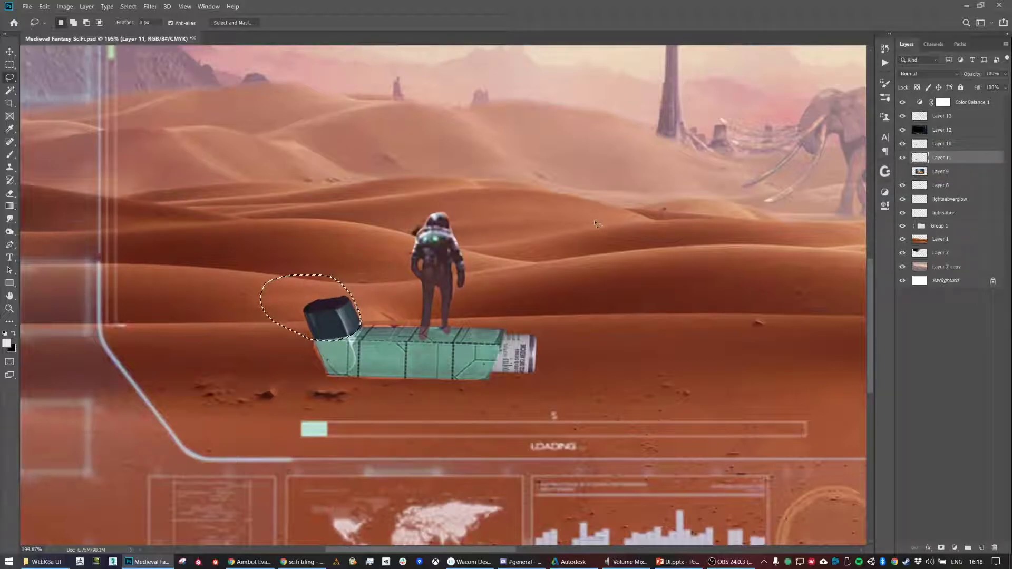
{"action": "key", "text": "ctrl+j"}
{"action": "right_click", "coordinate": [173, 311]}
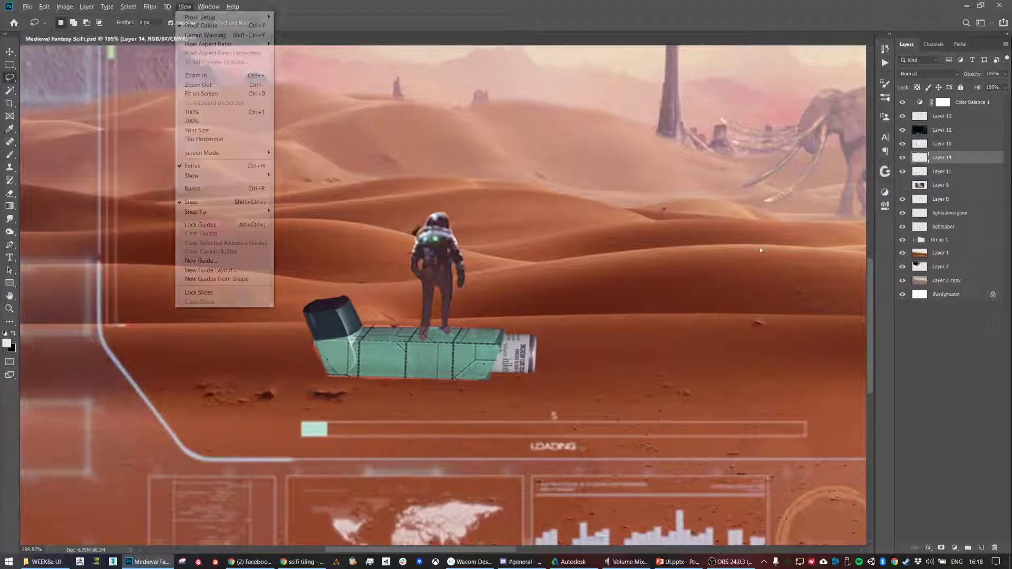
{"action": "key", "text": "Escape"}
{"action": "mouse_move", "coordinate": [359, 320]}
{"action": "left_mouse_down"}
{"action": "mouse_move", "coordinate": [312, 324]}
{"action": "mouse_move", "coordinate": [348, 322]}
{"action": "left_mouse_up"}
{"action": "right_click", "coordinate": [351, 321]}
{"action": "key", "text": "Escape"}
{"action": "right_click", "coordinate": [348, 320]}
{"action": "key", "text": "Escape"}
{"action": "right_click", "coordinate": [343, 307]}
{"action": "key", "text": "Escape"}
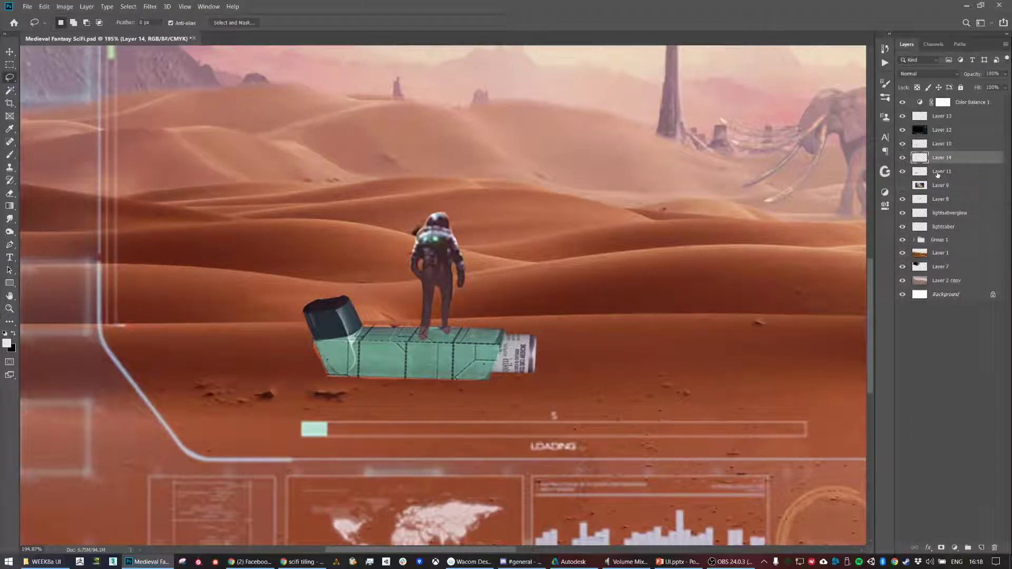
{"action": "left_click", "coordinate": [185, 6]}
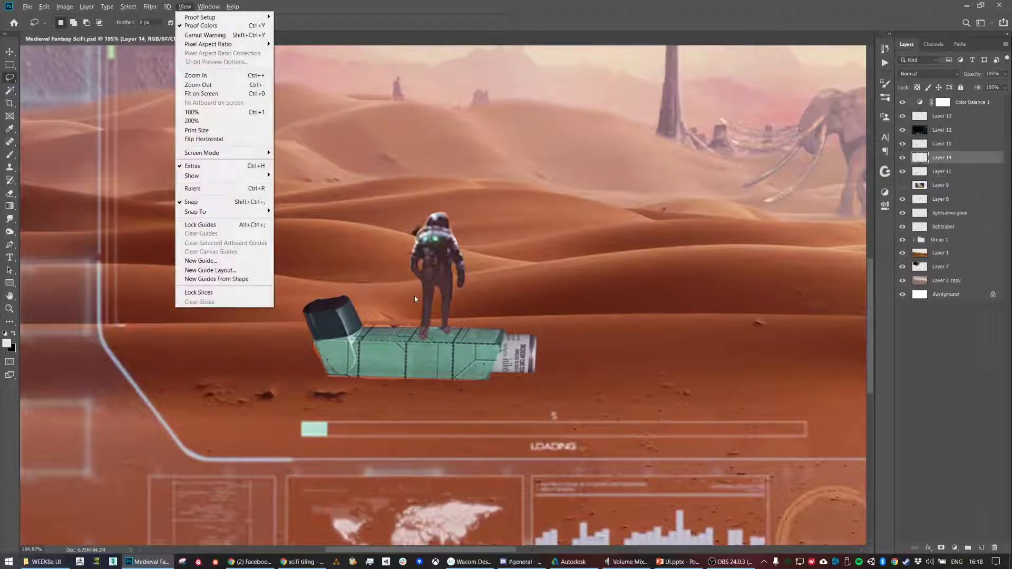
{"action": "left_click", "coordinate": [14, 52]}
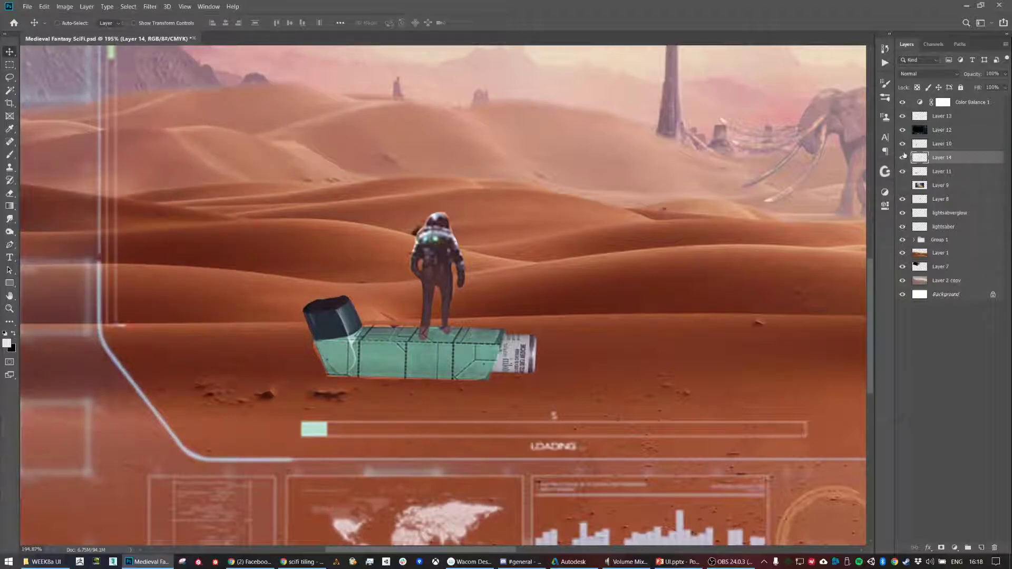
Toggle the visibility of the layers around the cap copy to check which one holds each part of the inhaler
{"action": "left_click", "coordinate": [904, 172]}
{"action": "left_click", "coordinate": [904, 173]}
{"action": "left_click", "coordinate": [904, 144]}
{"action": "left_click", "coordinate": [904, 143]}
{"action": "left_click", "coordinate": [903, 201]}
{"action": "left_click", "coordinate": [903, 172]}
{"action": "left_click", "coordinate": [903, 171]}
Lasso the dark cap on Layer 11 again, copy it to a new layer and place that layer directly beneath Layer 11
{"action": "left_click", "coordinate": [941, 171]}
{"action": "key", "text": "alt+l"}
{"action": "key", "text": "Escape"}
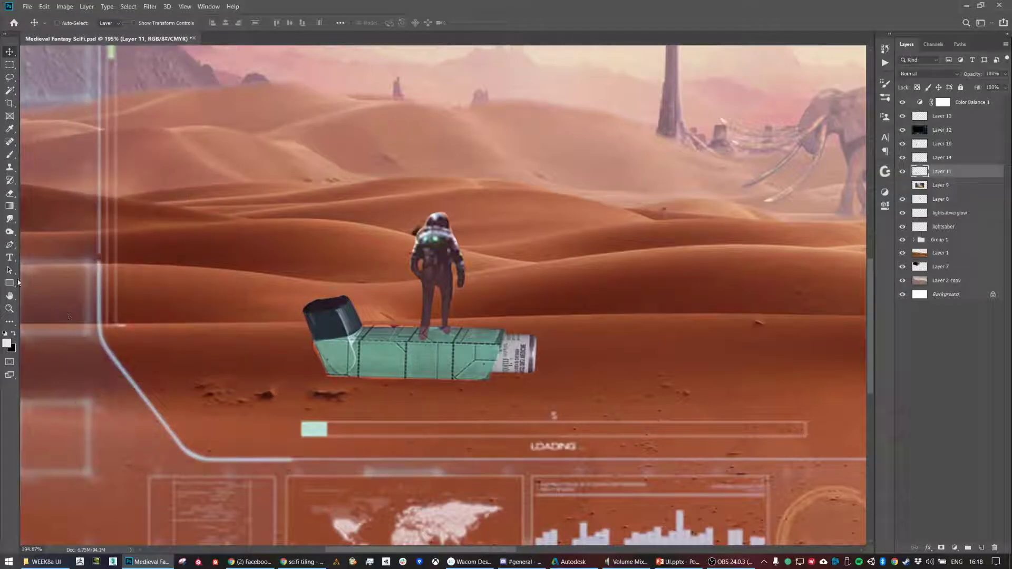
{"action": "left_click", "coordinate": [9, 77]}
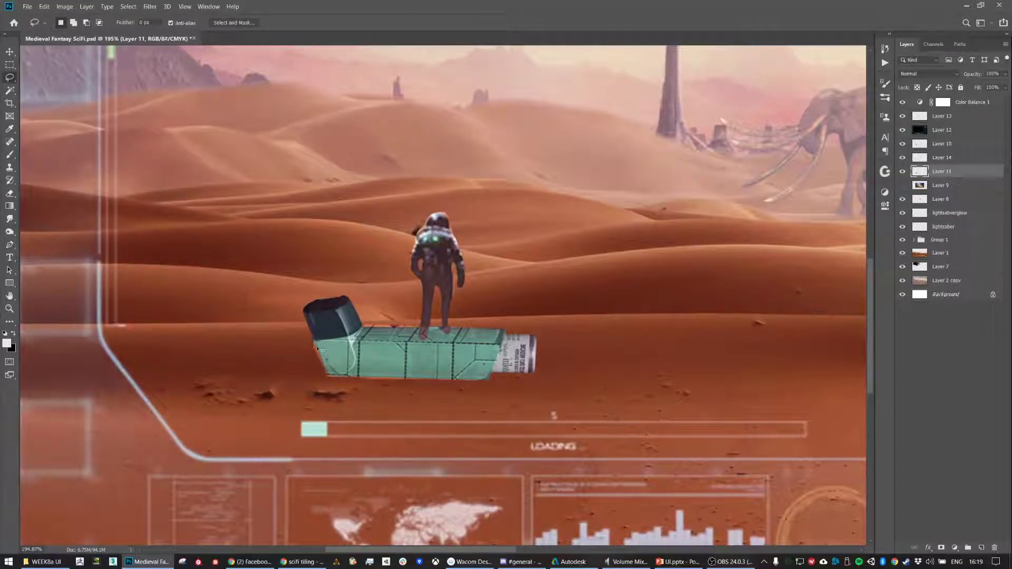
{"action": "left_click_drag", "start_coordinate": [315, 340], "coordinate": [352, 339]}
{"action": "mouse_move", "coordinate": [362, 305]}
{"action": "left_mouse_down"}
{"action": "mouse_move", "coordinate": [317, 277]}
{"action": "mouse_move", "coordinate": [282, 303]}
{"action": "mouse_move", "coordinate": [305, 337]}
{"action": "left_mouse_up"}
{"action": "key", "text": "ctrl+j"}
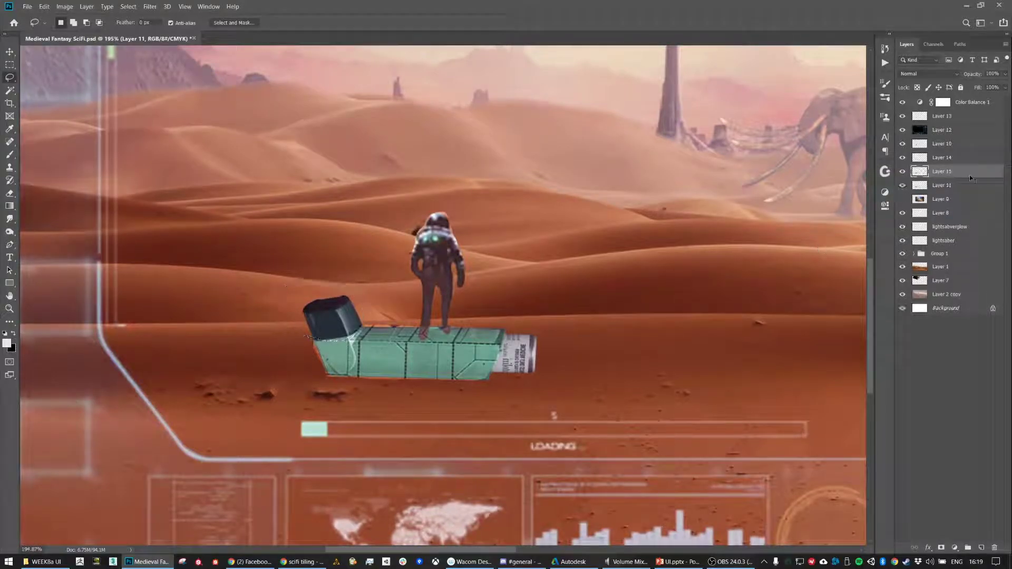
{"action": "left_click_drag", "start_coordinate": [947, 170], "coordinate": [930, 207]}
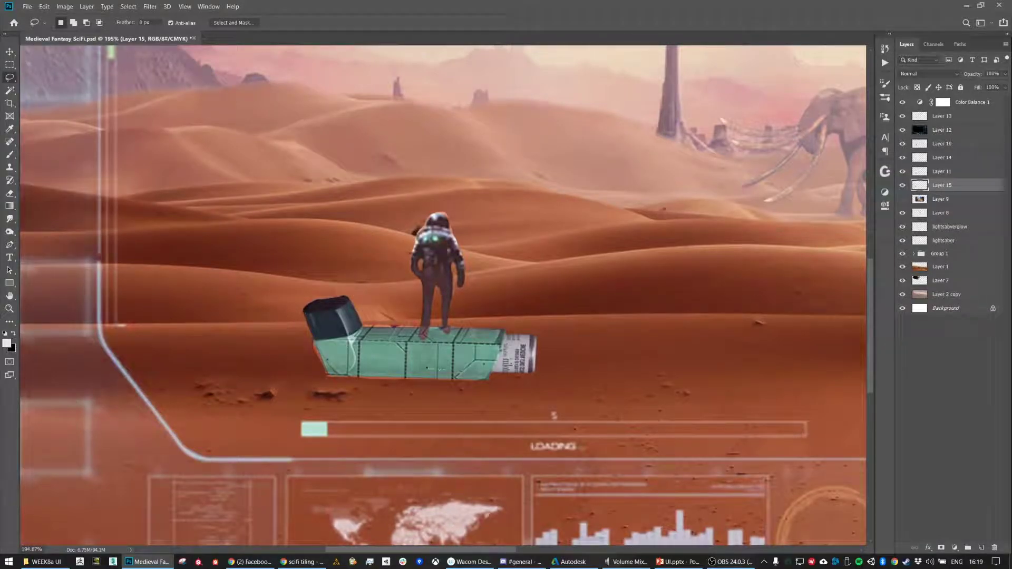
{"action": "key", "text": "alt+v"}
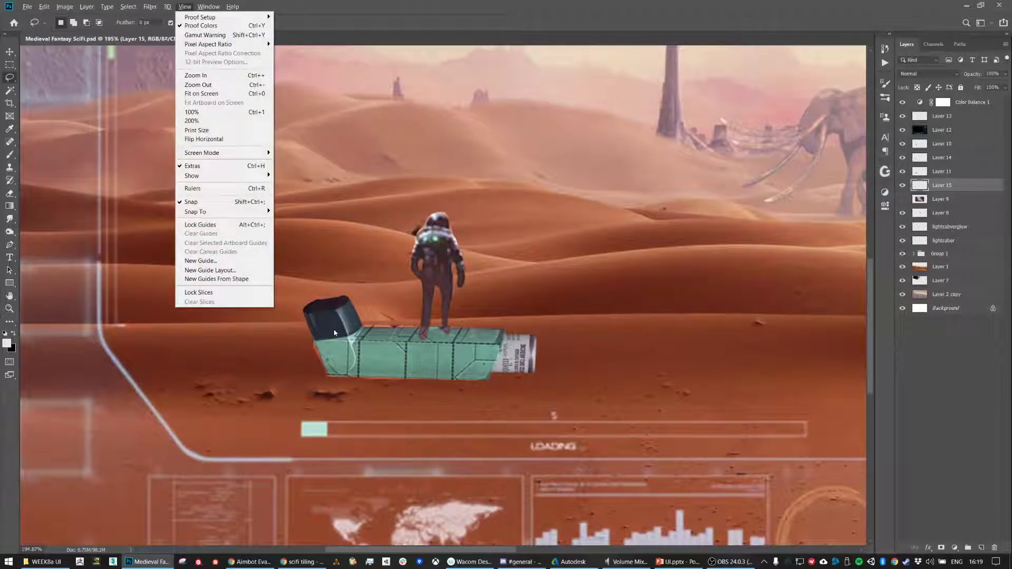
{"action": "key", "text": "Escape"}
{"action": "left_click_drag", "start_coordinate": [331, 328], "coordinate": [335, 326]}
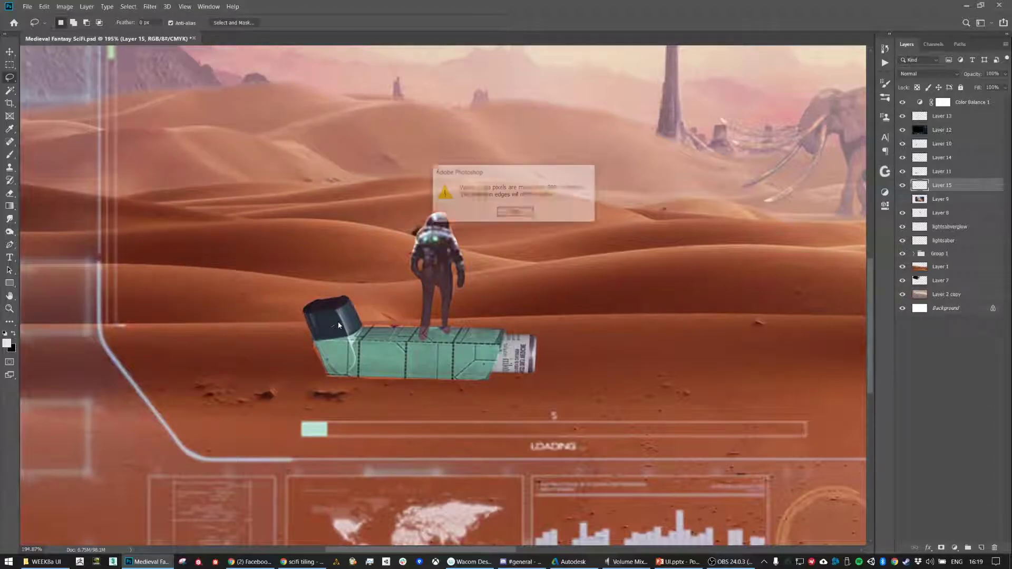
{"action": "left_click", "coordinate": [516, 213]}
Place the Layer 15 cap at the inhaler's rear and a duplicate just below it, ordering the duplicate beneath Layer 15
{"action": "left_click", "coordinate": [8, 52]}
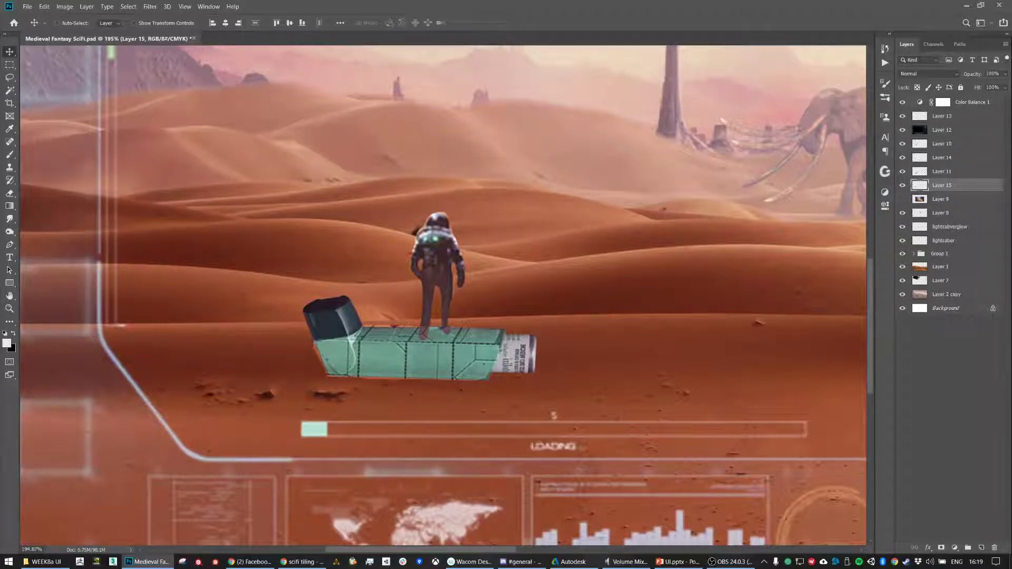
{"action": "left_click_drag", "start_coordinate": [325, 335], "coordinate": [298, 364]}
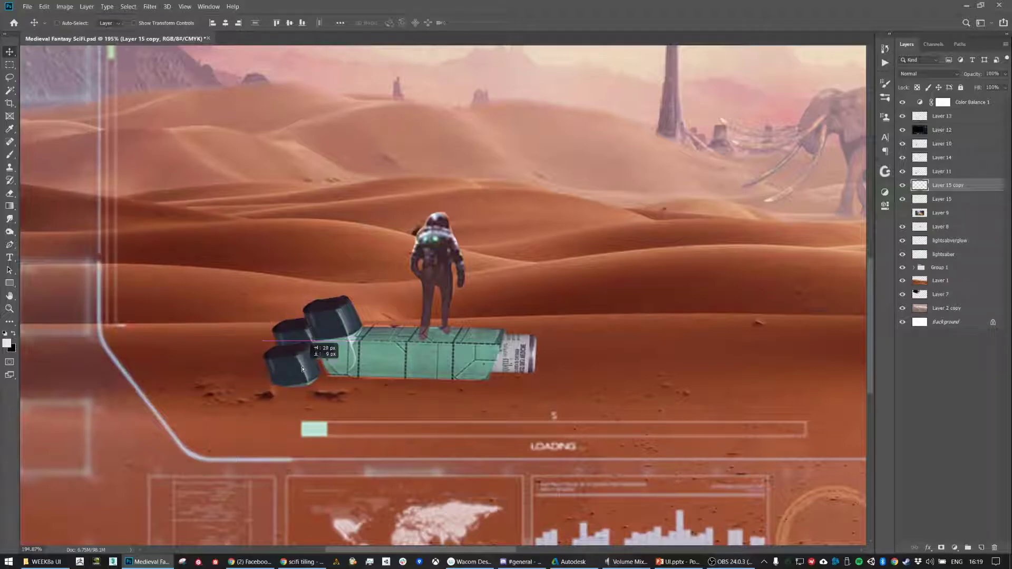
{"action": "left_click_drag", "start_coordinate": [940, 195], "coordinate": [938, 207]}
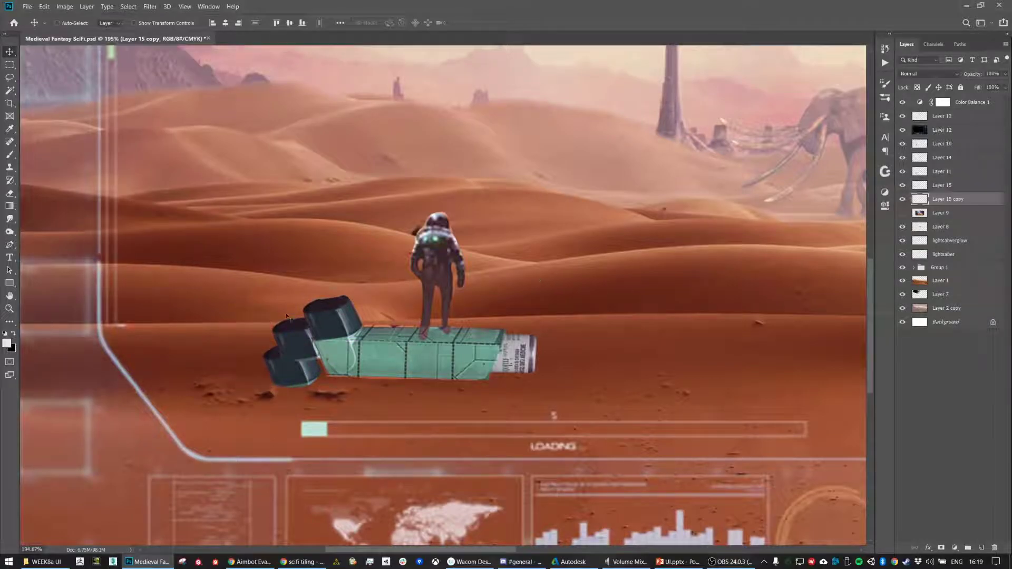
{"action": "left_click_drag", "start_coordinate": [307, 385], "coordinate": [324, 400]}
{"action": "key", "text": "ctrl+t"}
{"action": "left_click", "coordinate": [318, 387]}
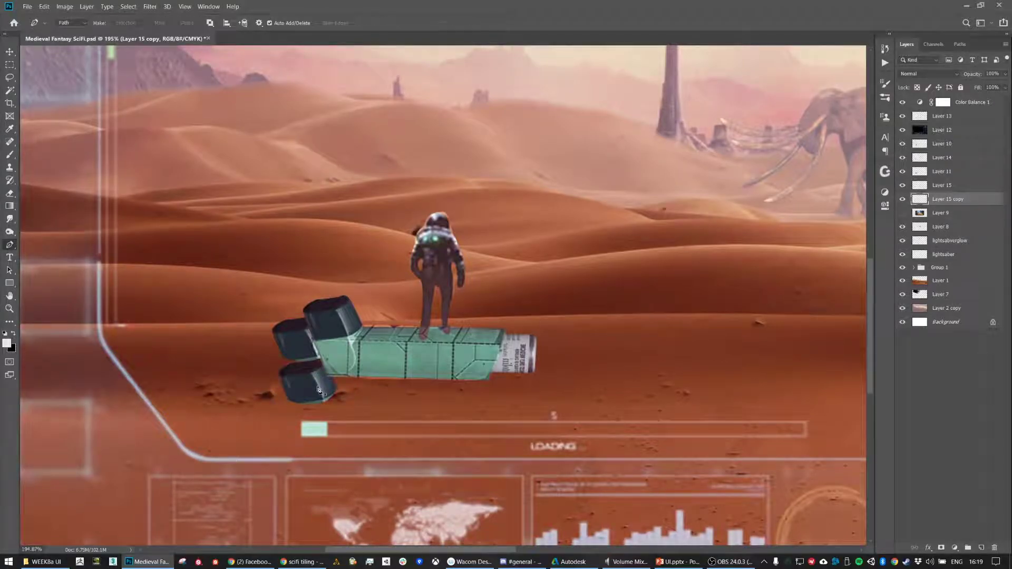
{"action": "key", "text": "ctrl+t"}
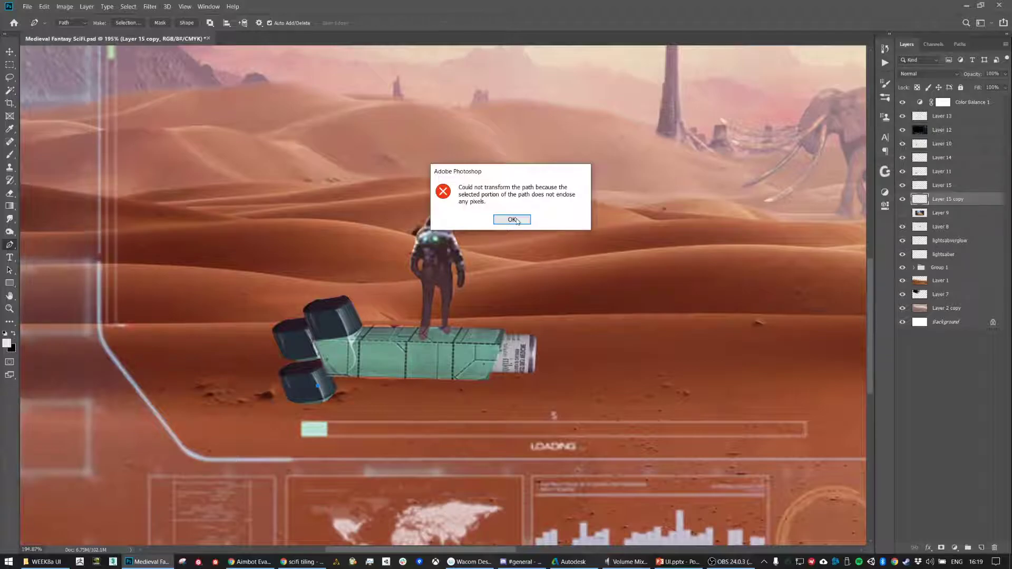
{"action": "left_click", "coordinate": [506, 219]}
{"action": "left_click", "coordinate": [903, 201]}
{"action": "left_click", "coordinate": [903, 201]}
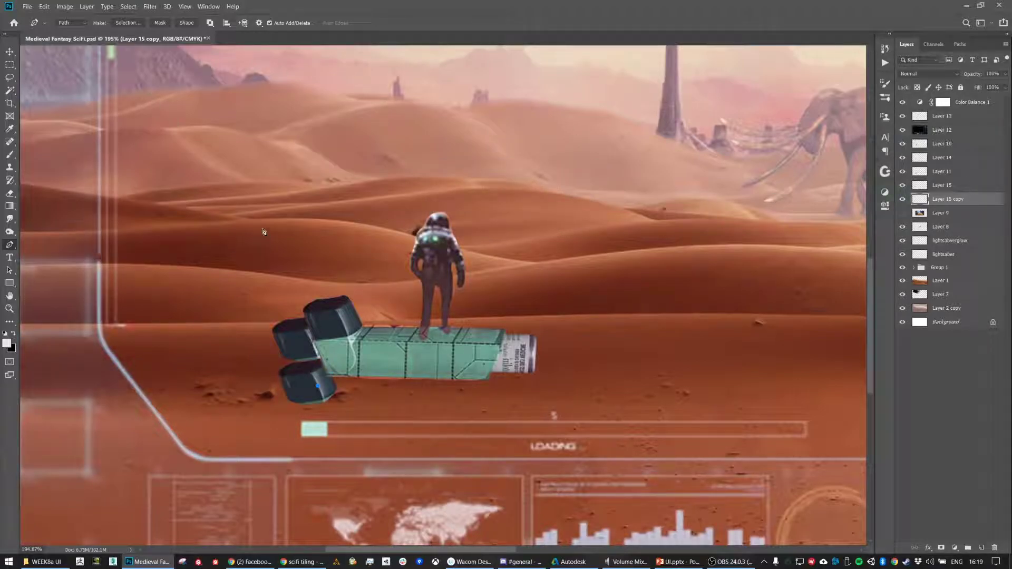
{"action": "key", "text": "ctrl+z"}
{"action": "key", "text": "v"}
{"action": "key", "text": "ctrl+t"}
{"action": "key", "text": "Return"}
{"action": "left_click", "coordinate": [902, 199]}
{"action": "left_click", "coordinate": [902, 200]}
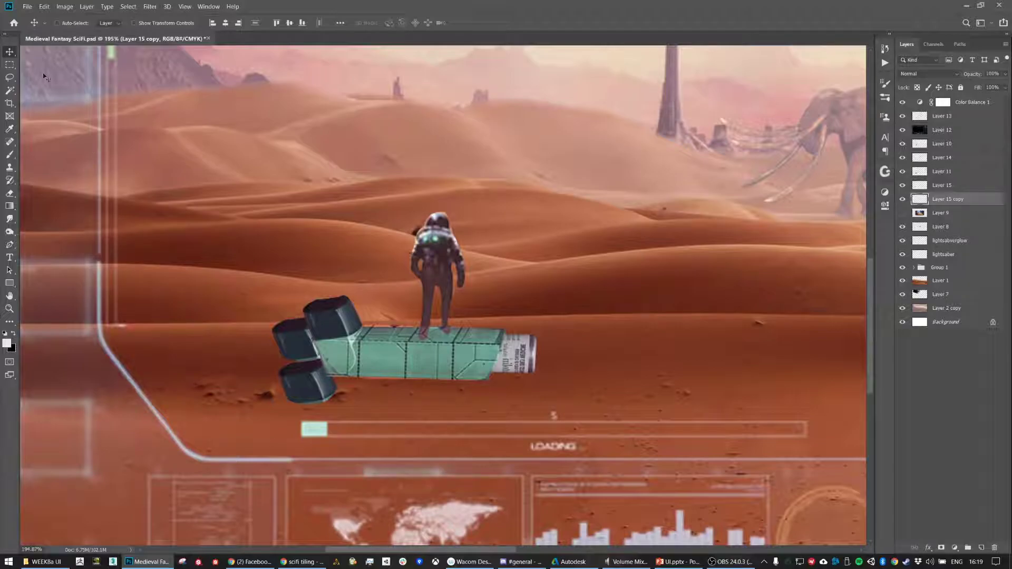
Try to transform the duplicated cap, and undo the accidental move of the HUD overlay on Layer 12
{"action": "left_click", "coordinate": [47, 8]}
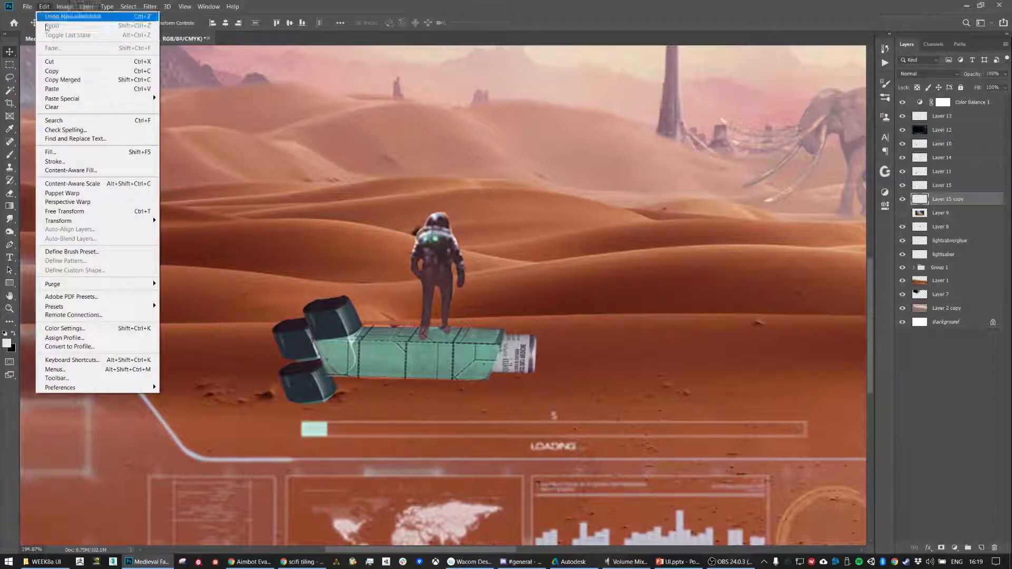
{"action": "mouse_move", "coordinate": [109, 221]}
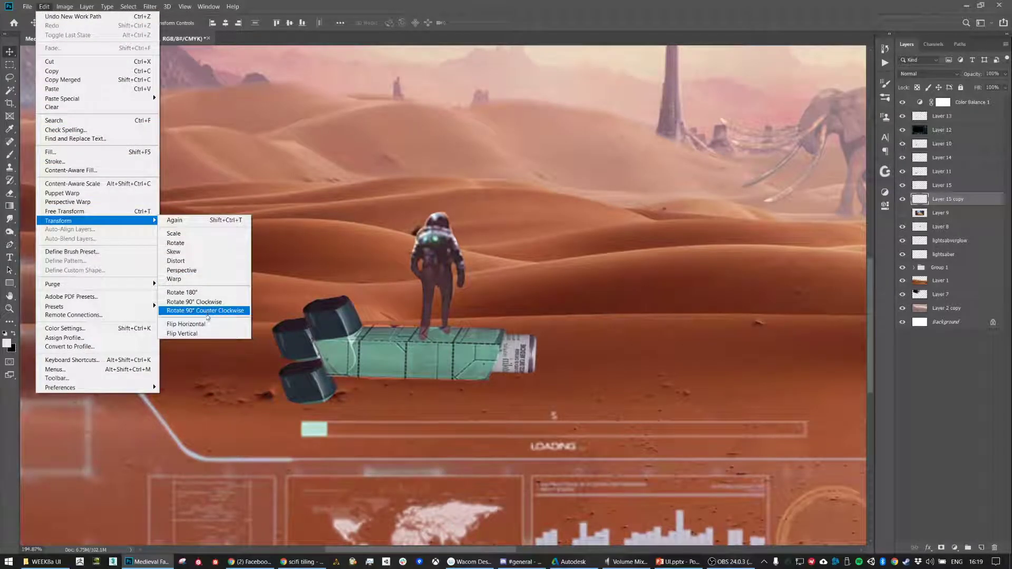
{"action": "left_click", "coordinate": [195, 220]}
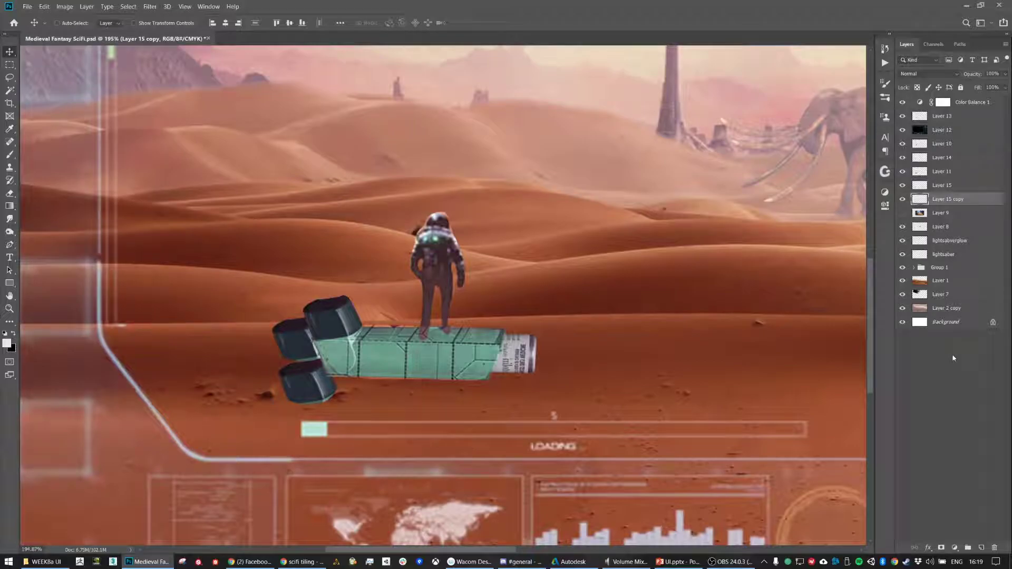
{"action": "left_click", "coordinate": [902, 199]}
{"action": "left_click", "coordinate": [902, 200]}
{"action": "left_click_drag", "start_coordinate": [215, 93], "coordinate": [166, 80]}
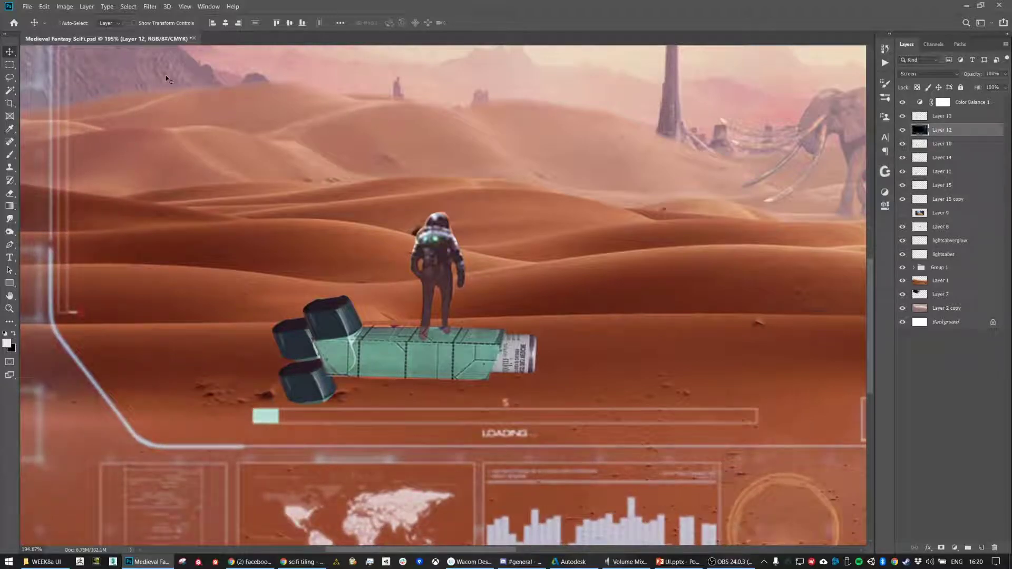
{"action": "key", "text": "ctrl+z"}
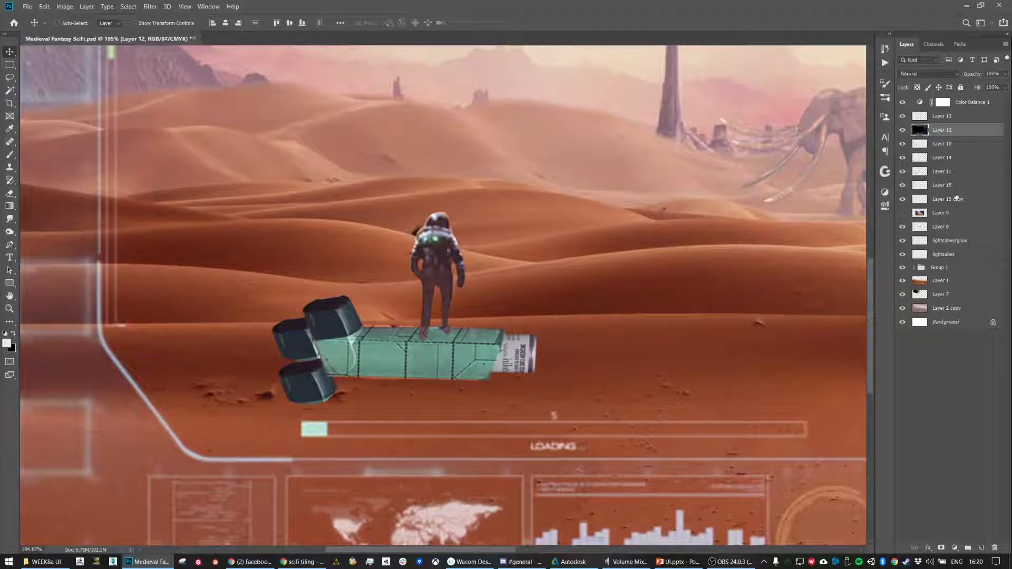
Reposition the duplicated cap on Layer 15 copy below and slightly behind the inhaler's rear end
{"action": "left_click", "coordinate": [947, 200]}
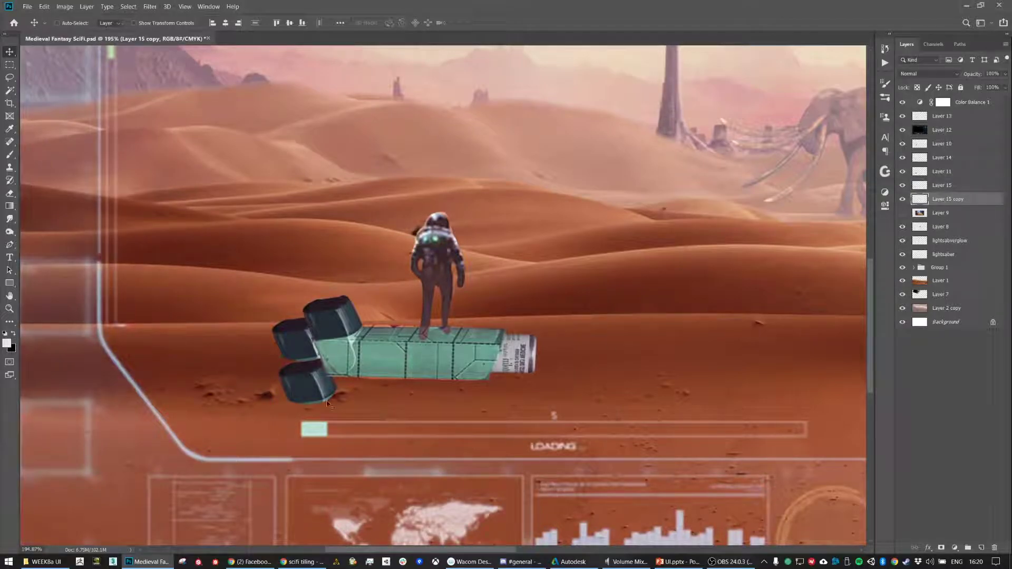
{"action": "left_click_drag", "start_coordinate": [310, 394], "coordinate": [390, 434]}
{"action": "key", "text": "ctrl+t"}
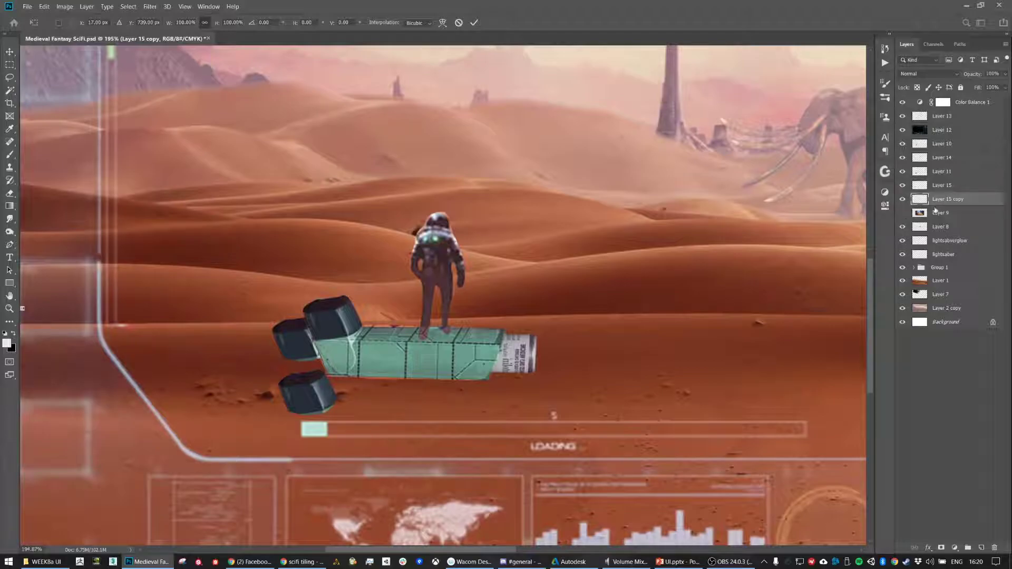
{"action": "key", "text": "Return"}
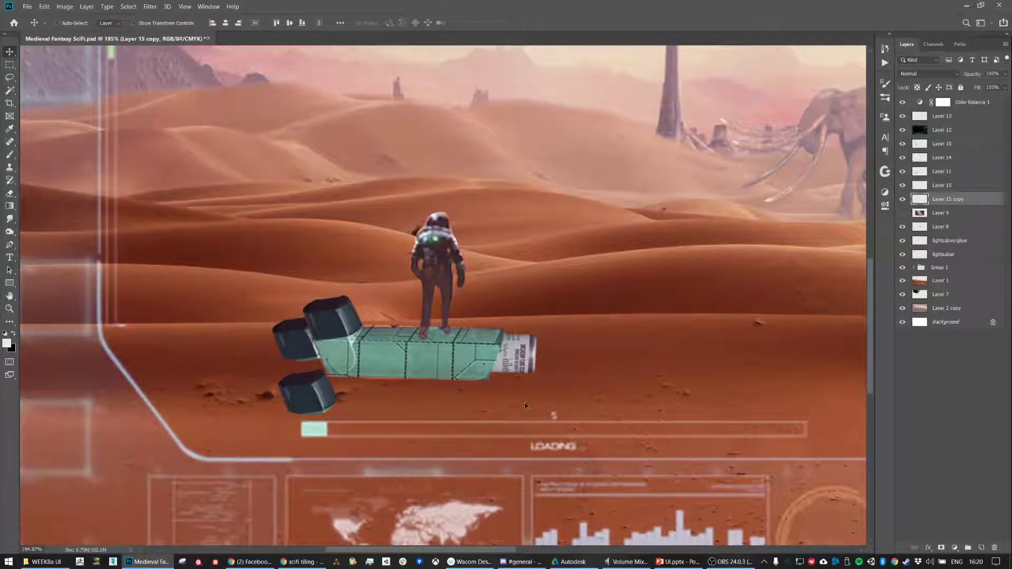
{"action": "left_click_drag", "start_coordinate": [515, 397], "coordinate": [501, 405]}
{"action": "left_click_drag", "start_coordinate": [307, 401], "coordinate": [319, 422]}
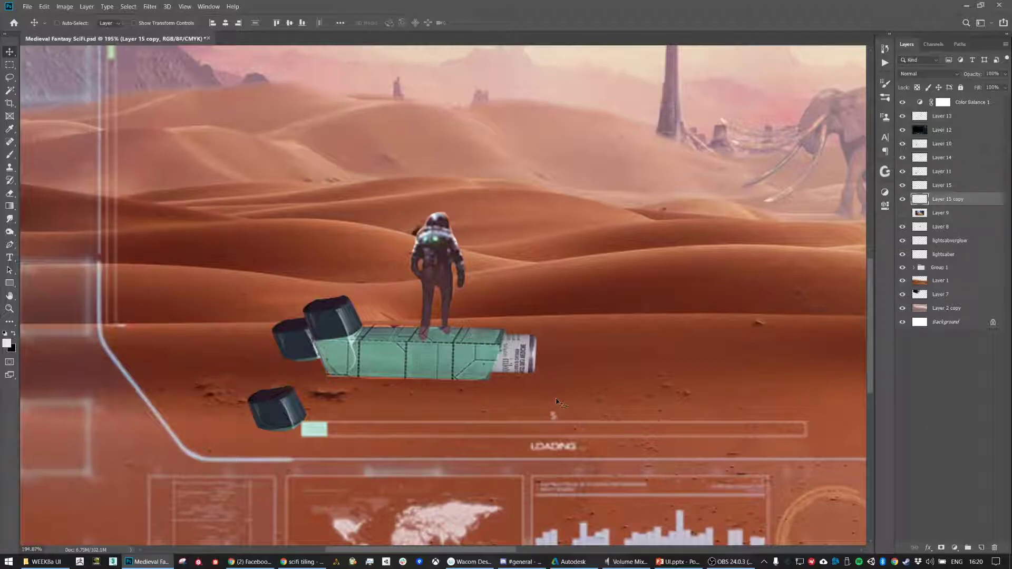
{"action": "left_click_drag", "start_coordinate": [282, 419], "coordinate": [291, 404]}
{"action": "key", "text": "ctrl+t"}
{"action": "key", "text": "Return"}
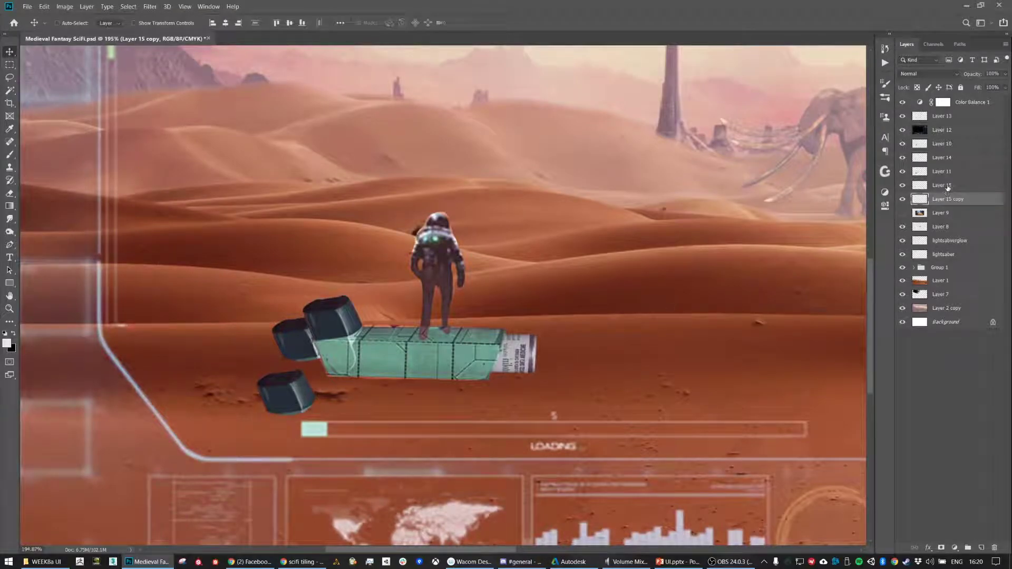
{"action": "key", "text": "1"}
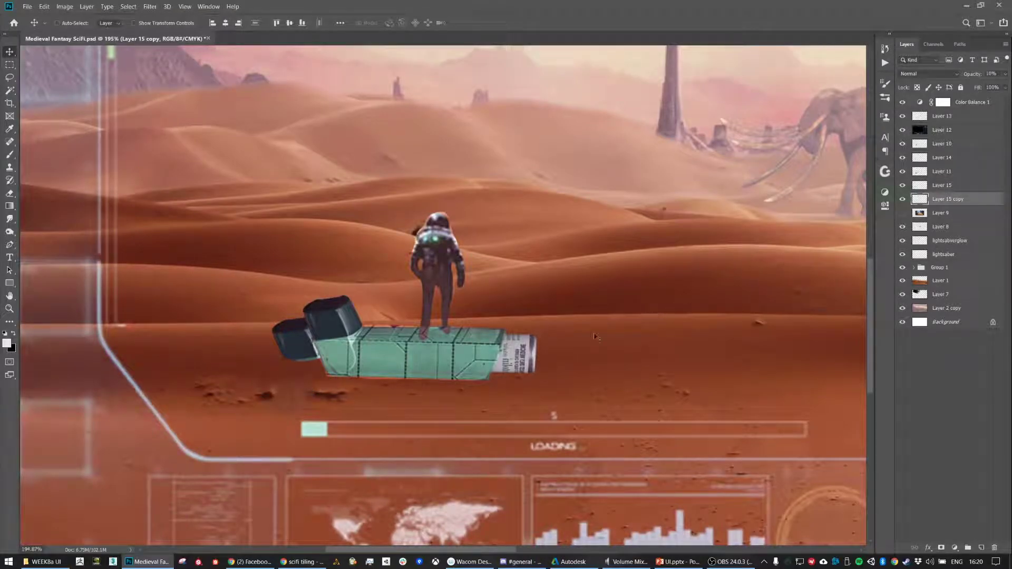
{"action": "left_click", "coordinate": [1005, 75]}
{"action": "key", "text": "0"}
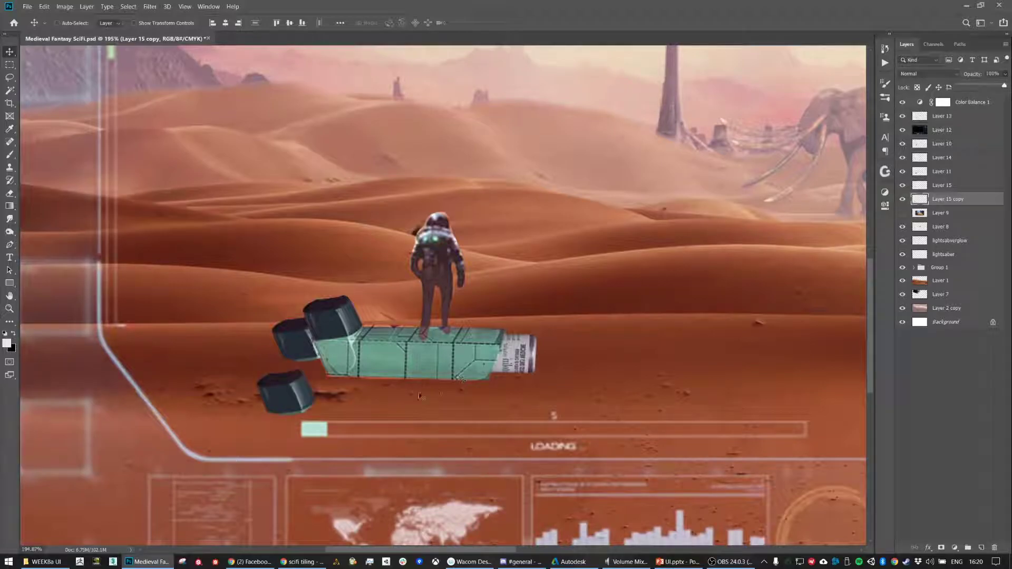
Move the duplicated cap on Layer 15 copy up against the lower rear corner of the inhaler's body
{"action": "key", "text": "ctrl+t"}
{"action": "key", "text": "Return"}
{"action": "left_click_drag", "start_coordinate": [311, 410], "coordinate": [378, 516]}
{"action": "key", "text": "ctrl+t"}
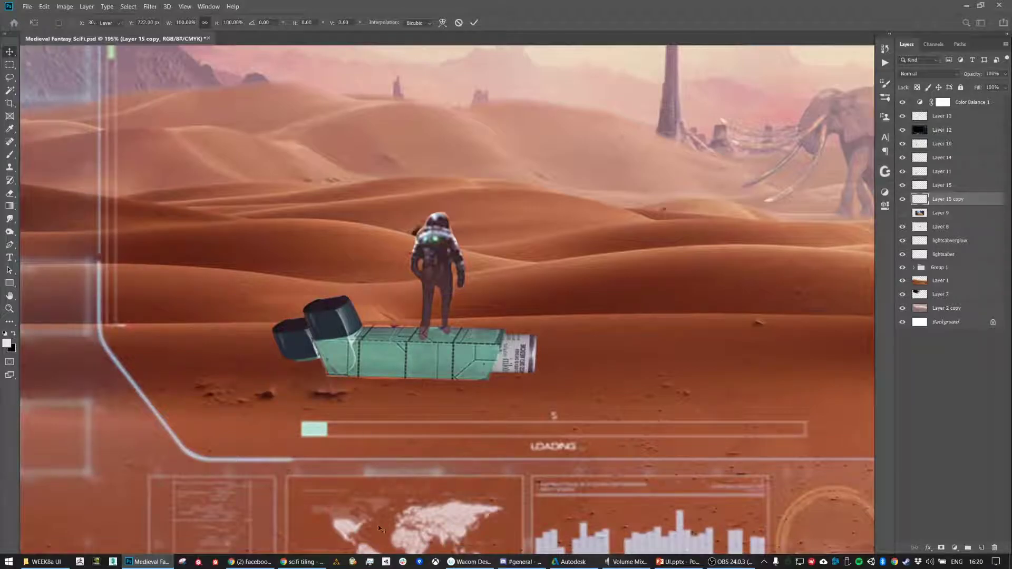
{"action": "key", "text": "alt+F3"}
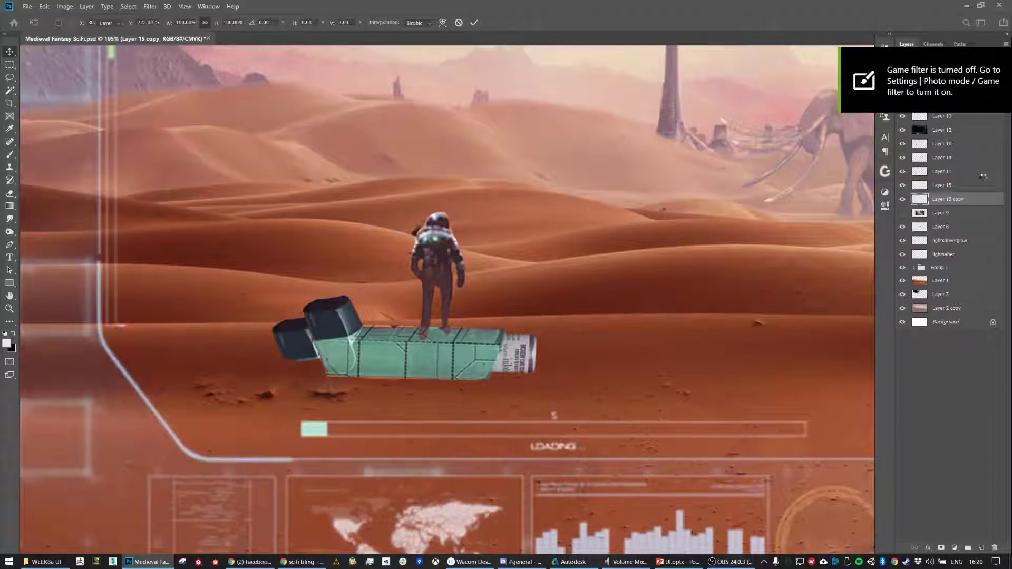
{"action": "key", "text": "Tab"}
{"action": "key", "text": "super+period"}
{"action": "key", "text": "super+shift+n"}
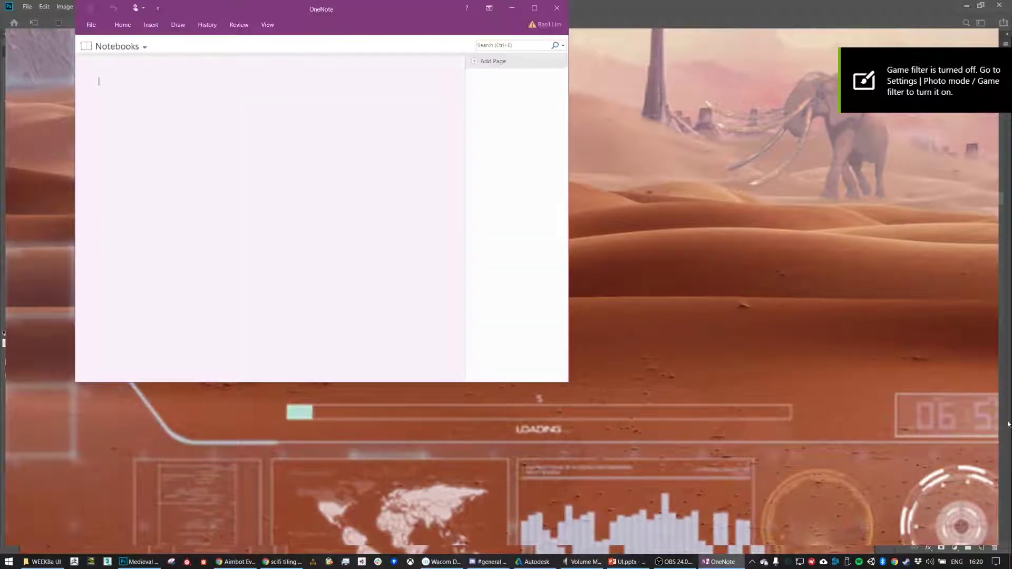
{"action": "left_click", "coordinate": [664, 211]}
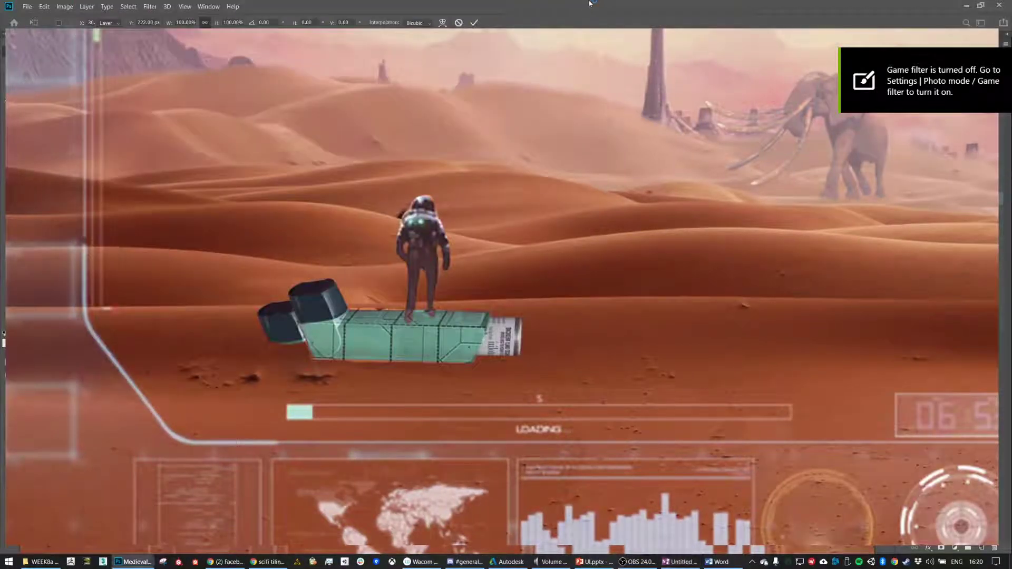
Flip the whole canvas horizontally and bring back the hidden interface around the image
{"action": "key", "text": "alt+F3"}
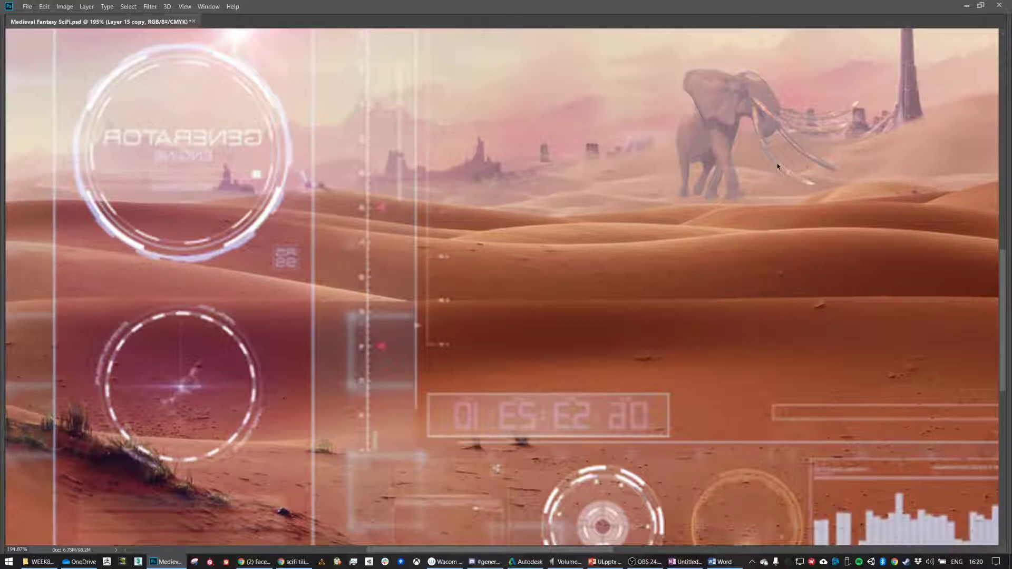
{"action": "scroll", "coordinate": [753, 302], "scroll_direction": "down", "scroll_amount": 1}
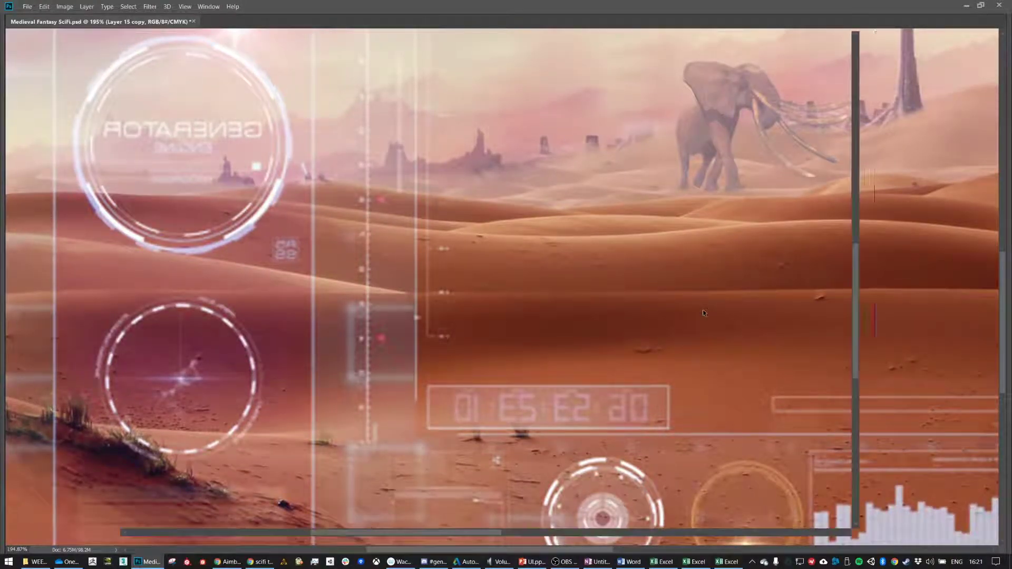
{"action": "key", "text": "Tab"}
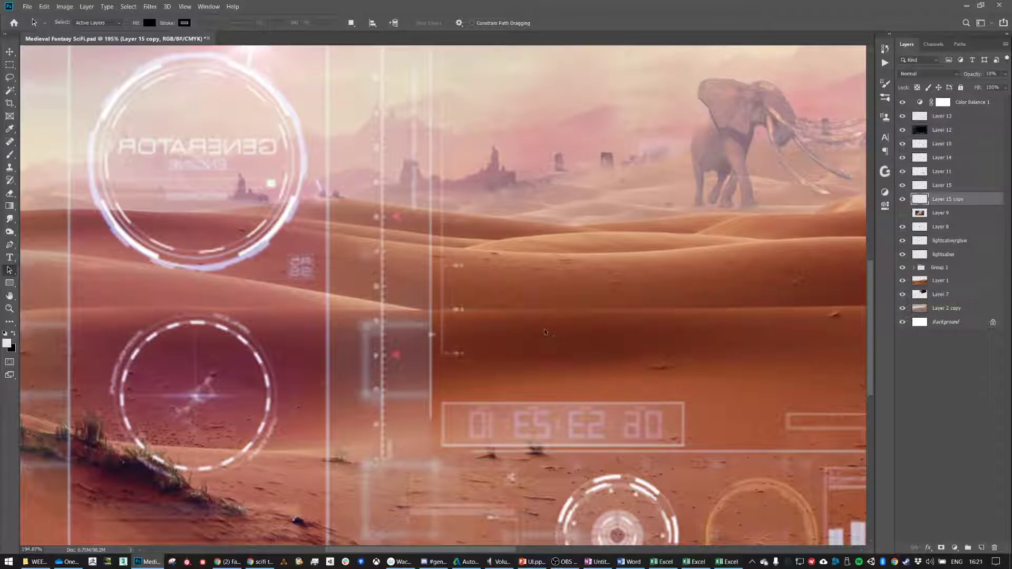
{"action": "scroll", "coordinate": [548, 335], "scroll_direction": "down", "scroll_amount": 5}
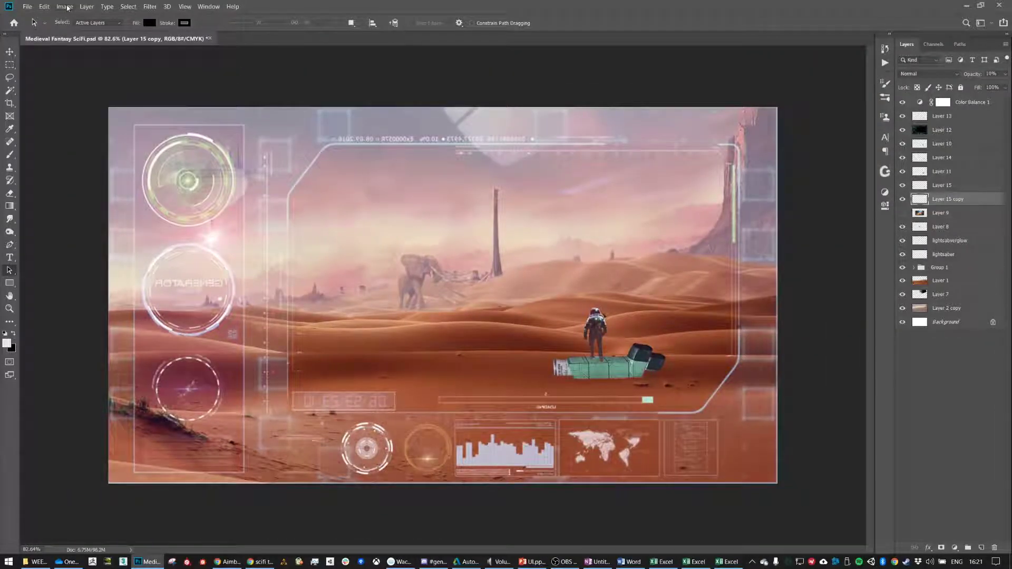
{"action": "left_click", "coordinate": [44, 7]}
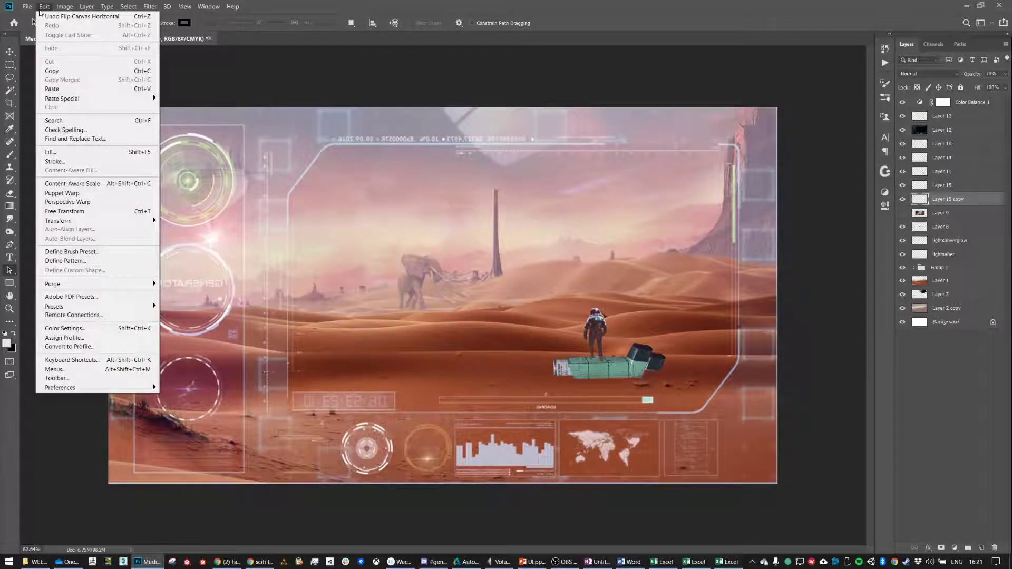
{"action": "left_click", "coordinate": [40, 11]}
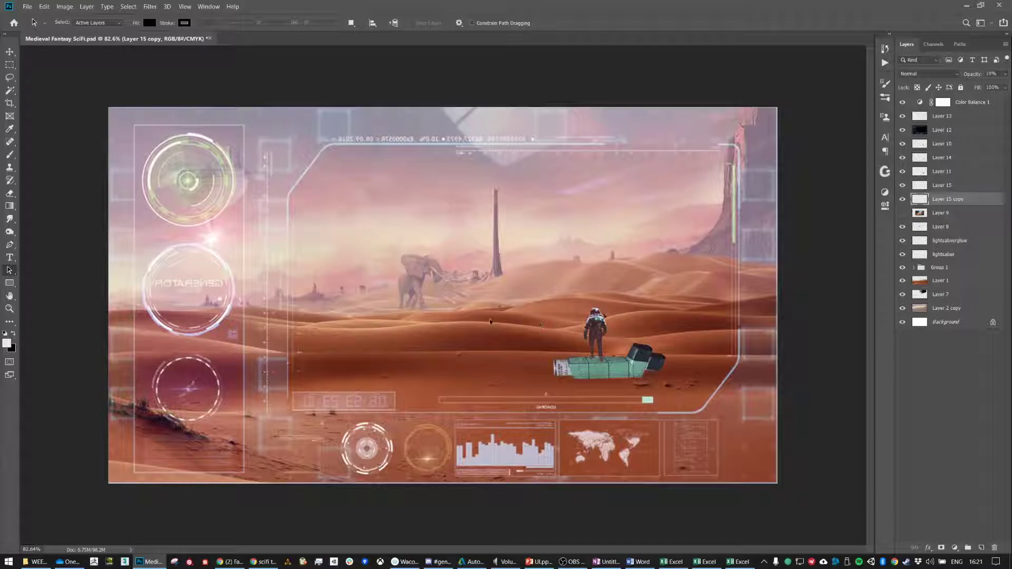
{"action": "left_click", "coordinate": [61, 6]}
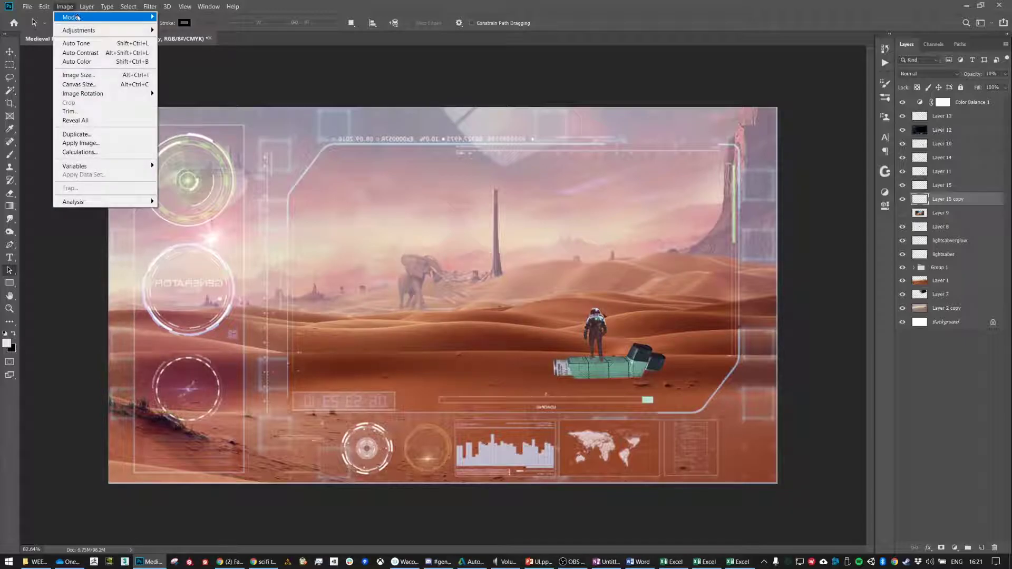
{"action": "mouse_move", "coordinate": [82, 34]}
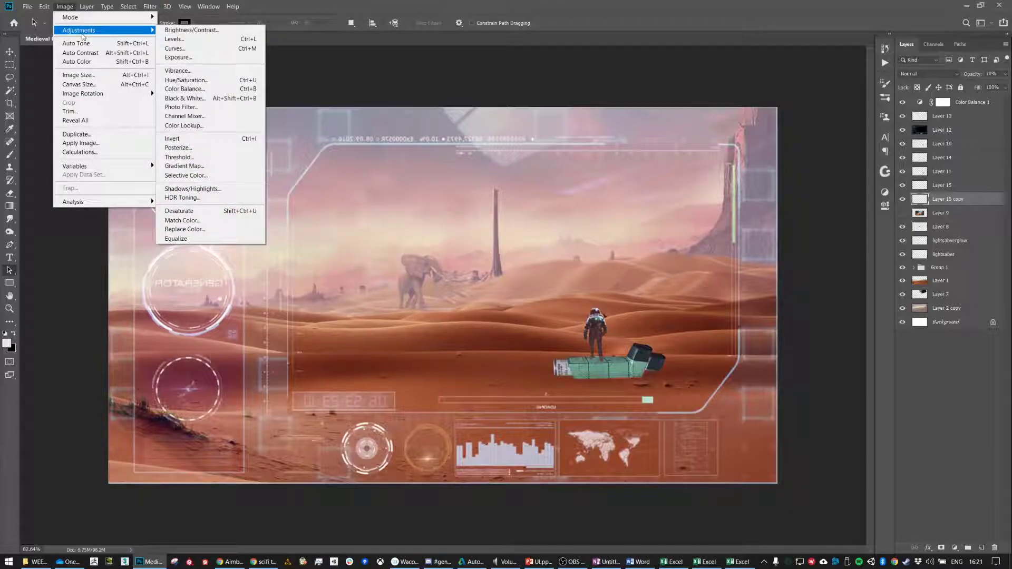
{"action": "left_click", "coordinate": [377, 79]}
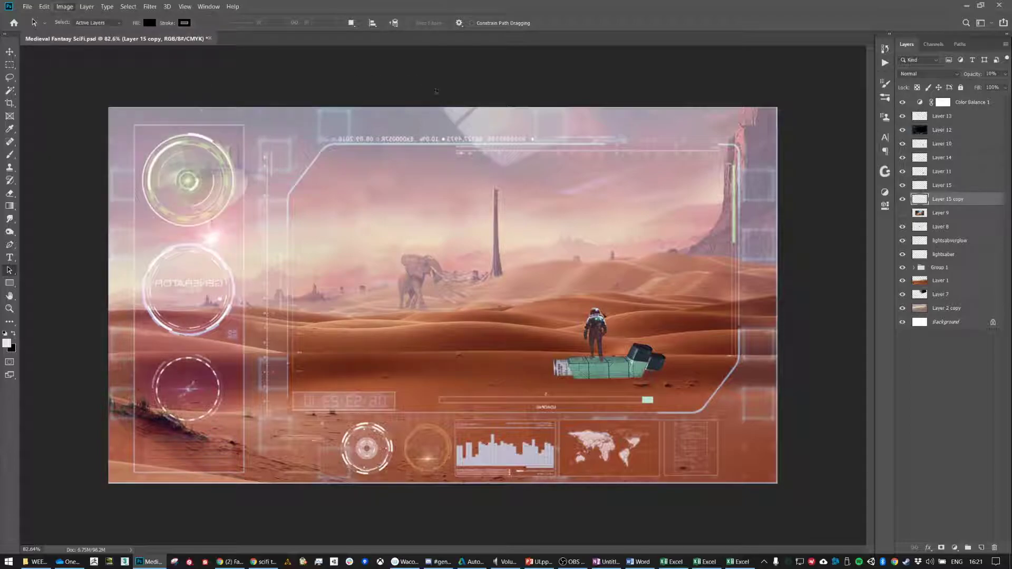
Set the opacity of Layer 15 copy, which holds the lower cap, to 100%
{"action": "left_click", "coordinate": [923, 216]}
{"action": "left_click", "coordinate": [902, 200]}
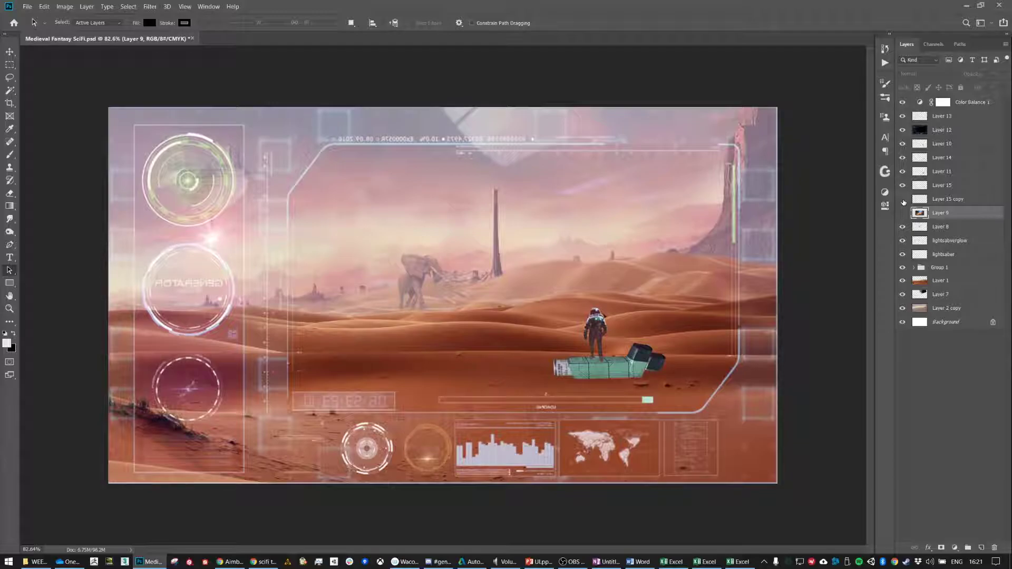
{"action": "left_click", "coordinate": [920, 203]}
{"action": "left_click", "coordinate": [1005, 73]}
{"action": "left_click_drag", "start_coordinate": [989, 87], "coordinate": [1005, 86]}
{"action": "left_click", "coordinate": [811, 331]}
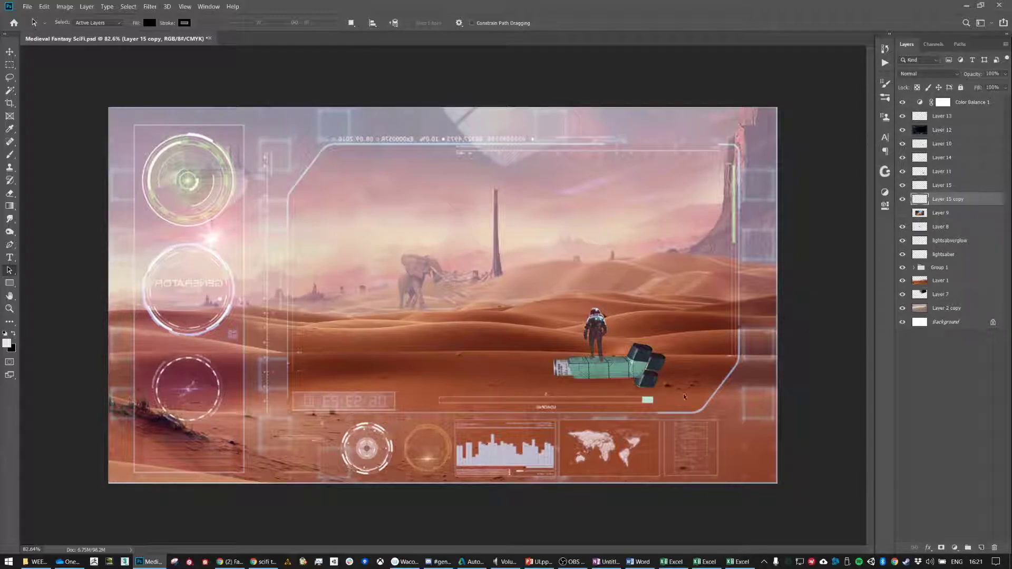
{"action": "left_click", "coordinate": [9, 51]}
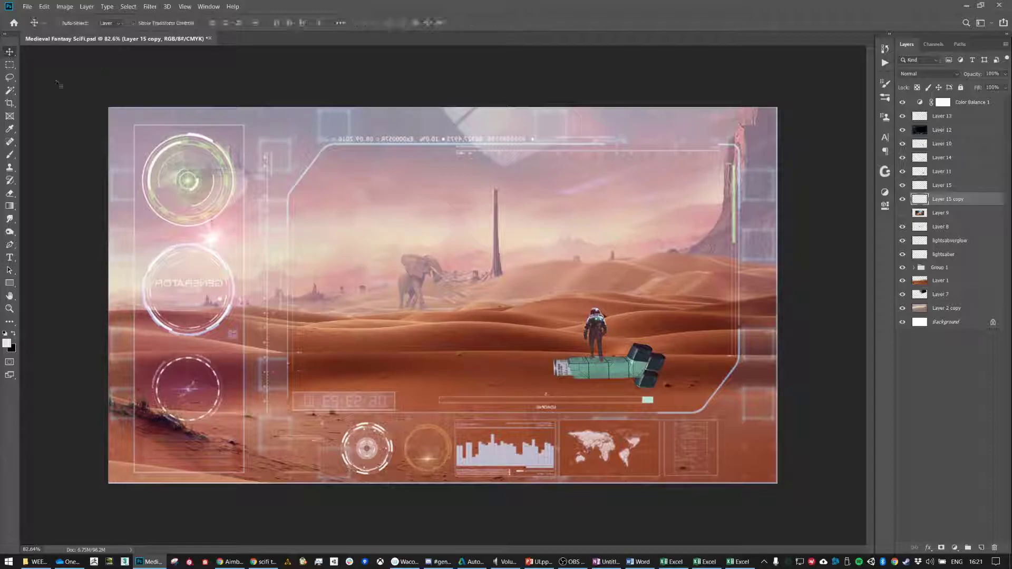
Move the cap on Layer 15 copy just below the inhaler's rear end and rotate it about 40 degrees
{"action": "left_click_drag", "start_coordinate": [653, 378], "coordinate": [640, 390]}
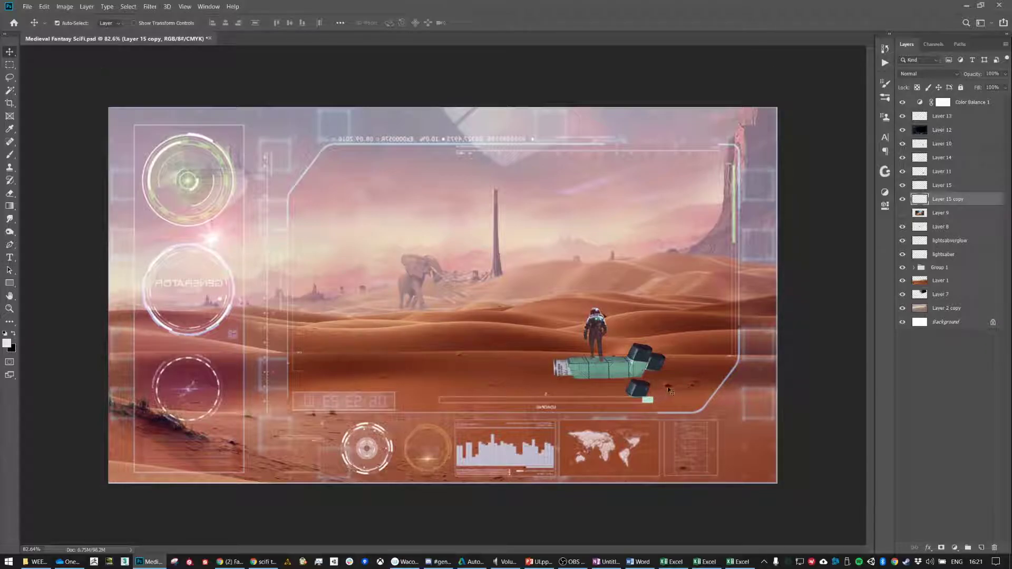
{"action": "key", "text": "ctrl+t"}
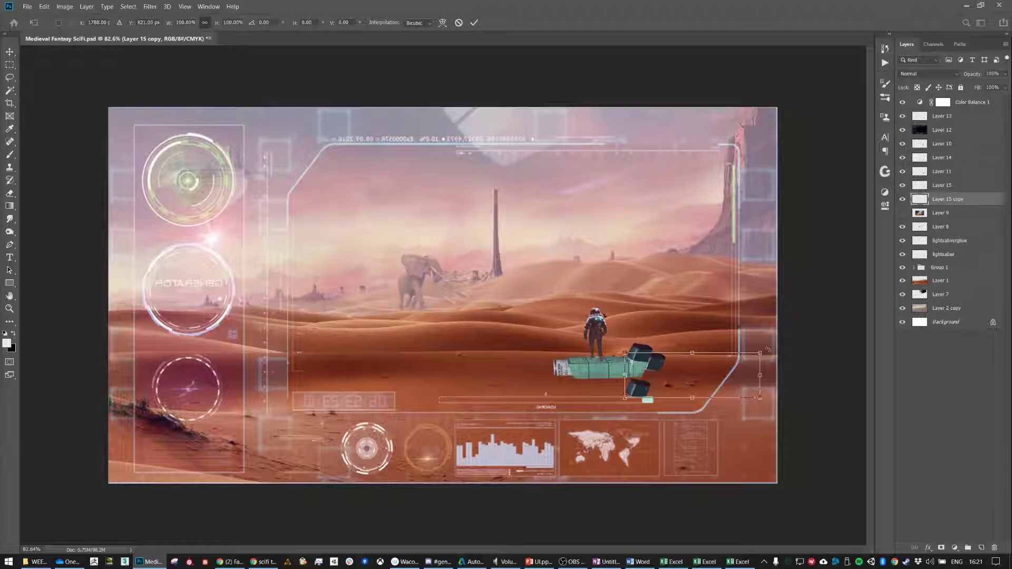
{"action": "left_click_drag", "start_coordinate": [768, 350], "coordinate": [735, 414]}
{"action": "key", "text": "Return"}
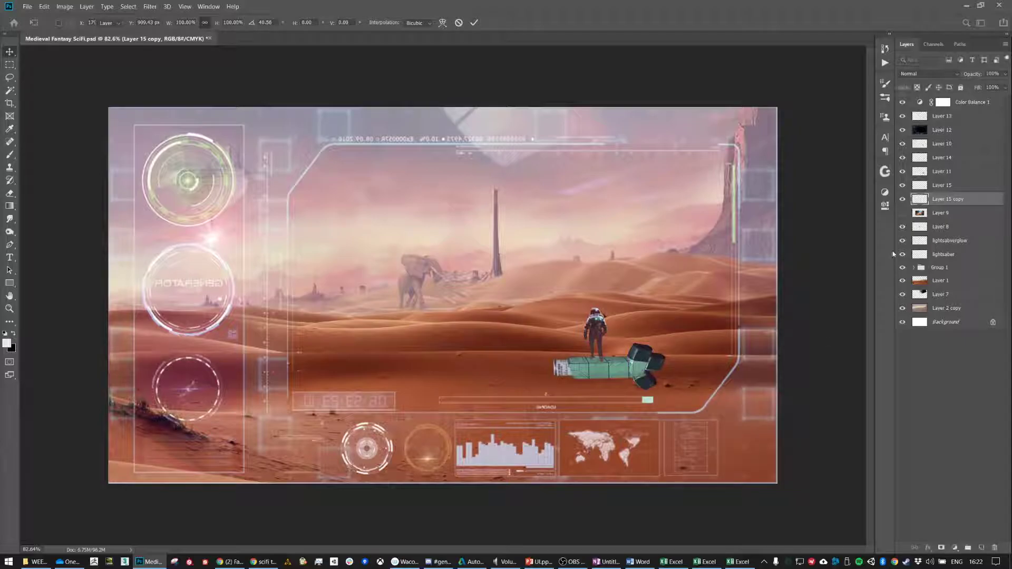
Place Layer 15 copy above Layer 11 and duplicate its cap to the lower front of the inhaler's body
{"action": "left_click_drag", "start_coordinate": [935, 206], "coordinate": [936, 165]}
{"action": "left_click_drag", "start_coordinate": [662, 387], "coordinate": [577, 386]}
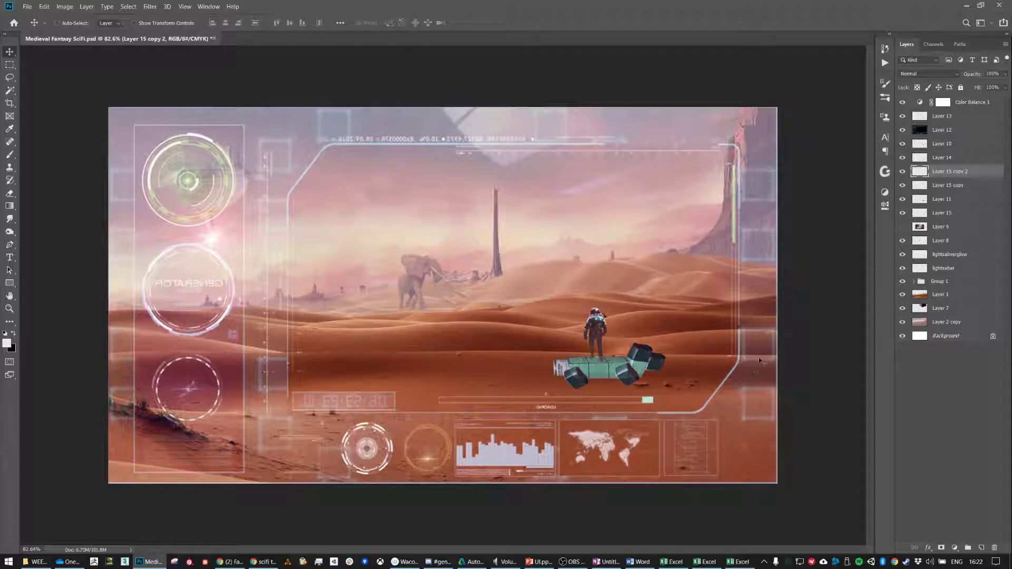
Rotate the rearmost cap on Layer 15 counterclockwise and tuck it in behind the lower rear corner of the inhaler's body
{"action": "scroll", "coordinate": [614, 383], "scroll_direction": "up", "scroll_amount": 2}
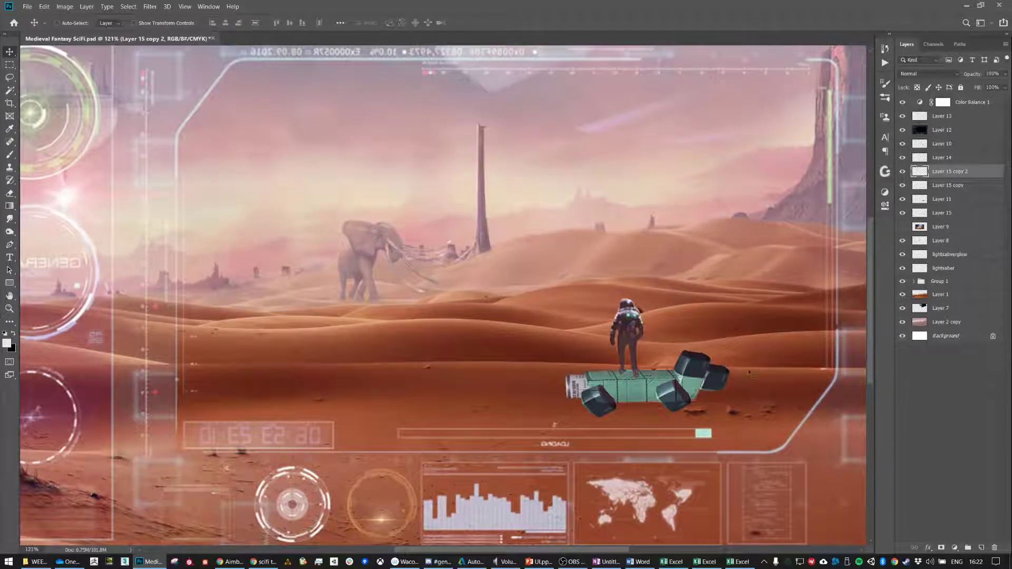
{"action": "left_click", "coordinate": [935, 214]}
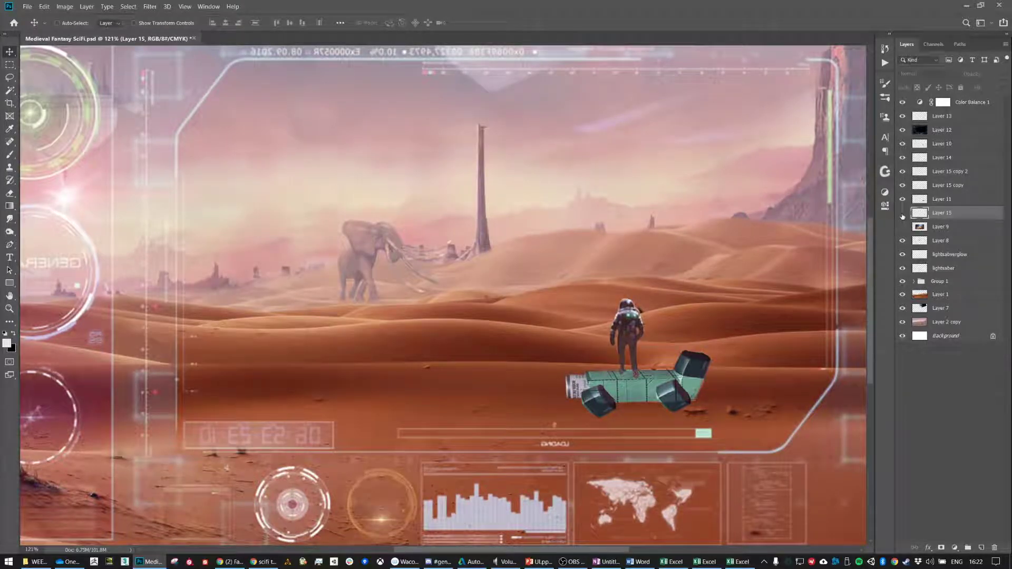
{"action": "key", "text": "ctrl+t"}
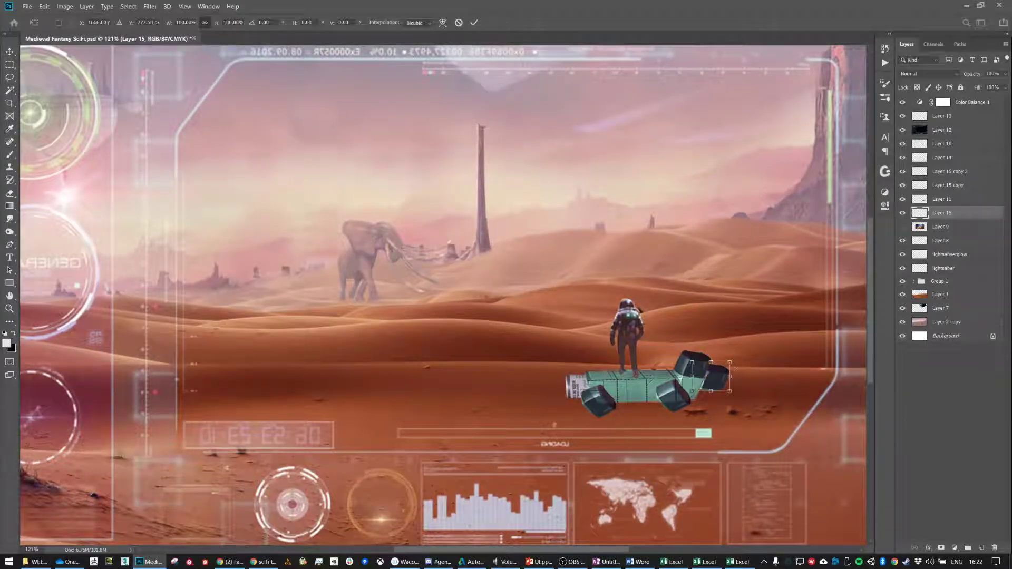
{"action": "left_click_drag", "start_coordinate": [740, 366], "coordinate": [742, 336]}
{"action": "key", "text": "Return"}
{"action": "left_click_drag", "start_coordinate": [725, 380], "coordinate": [707, 391]}
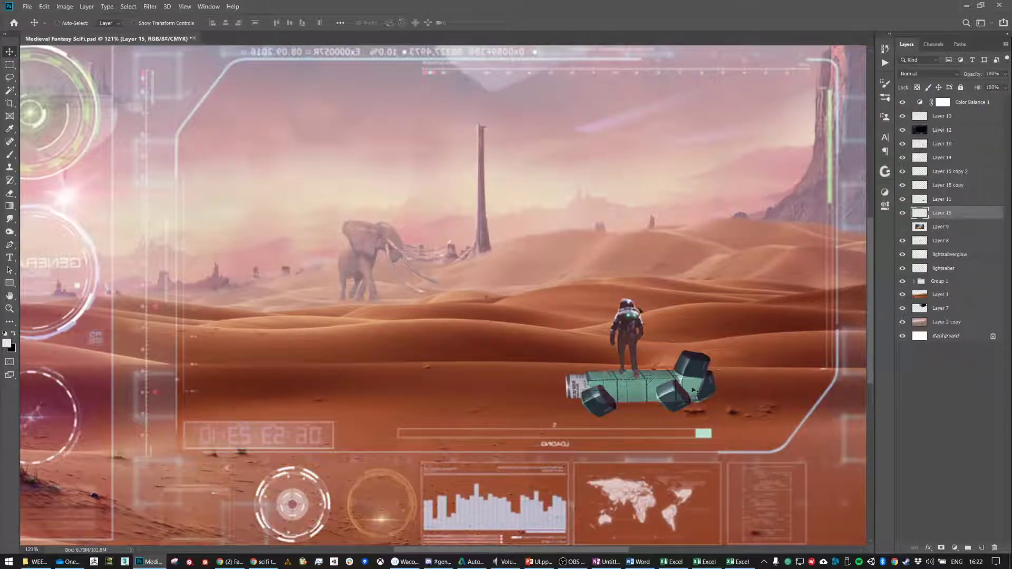
Toggle the visibility of Layer 11, Layer 8 and the two cap copies to identify which part each layer holds
{"action": "scroll", "coordinate": [677, 398], "scroll_direction": "down", "scroll_amount": 1}
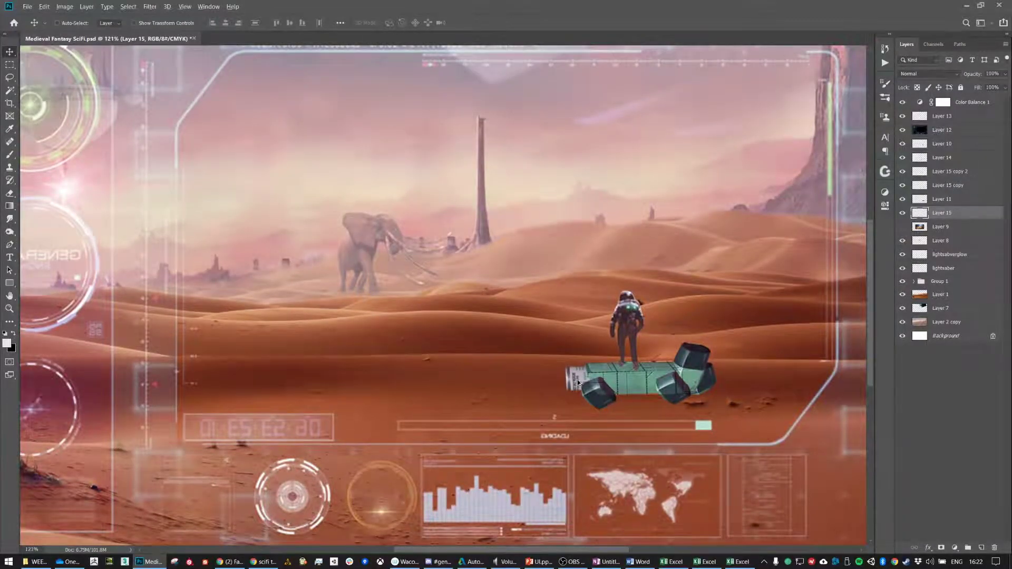
{"action": "scroll", "coordinate": [578, 382], "scroll_direction": "down", "scroll_amount": 1}
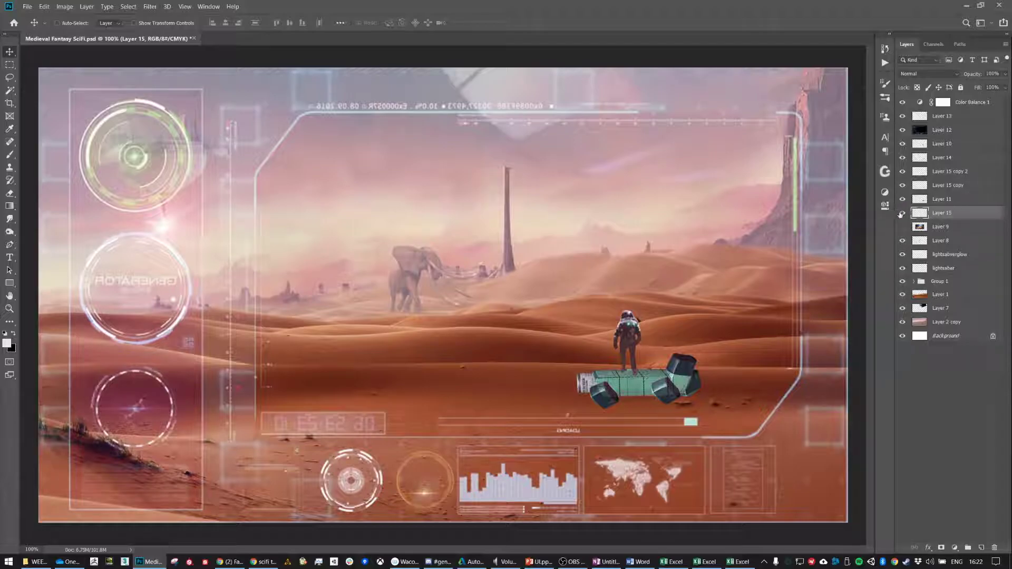
{"action": "left_click", "coordinate": [902, 201]}
{"action": "left_click", "coordinate": [902, 201]}
{"action": "left_click", "coordinate": [903, 241]}
{"action": "left_click", "coordinate": [903, 241]}
{"action": "left_click", "coordinate": [903, 200]}
{"action": "left_click", "coordinate": [903, 200]}
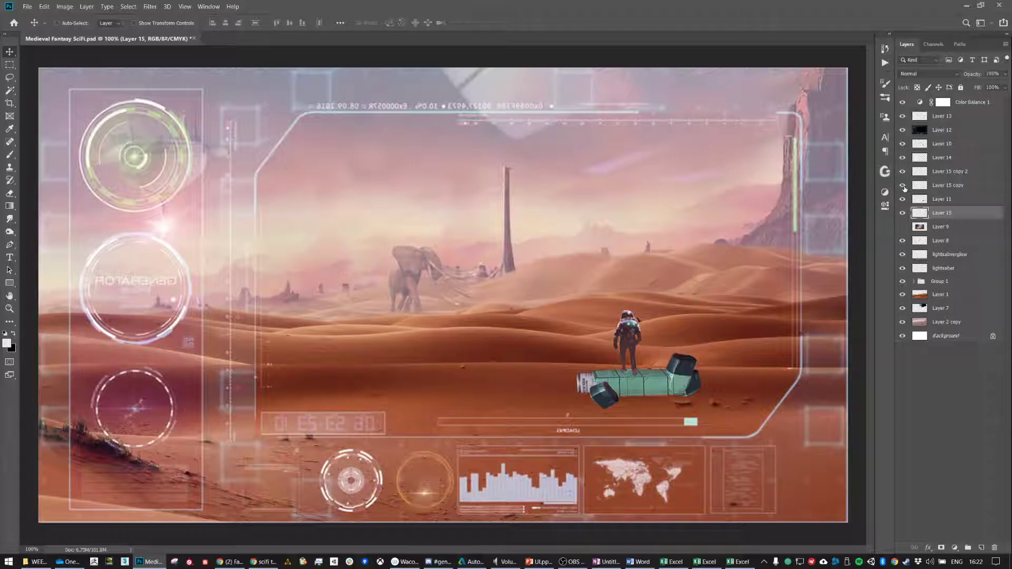
{"action": "left_click", "coordinate": [904, 186]}
{"action": "left_click", "coordinate": [903, 176]}
{"action": "left_click", "coordinate": [902, 173]}
Move Layer 15 copy and Layer 15 copy 2 together above Layer 13 in the layer order
{"action": "left_click", "coordinate": [941, 185]}
{"action": "left_click", "coordinate": [941, 171], "text": "shift"}
{"action": "left_click_drag", "start_coordinate": [941, 172], "coordinate": [945, 109]}
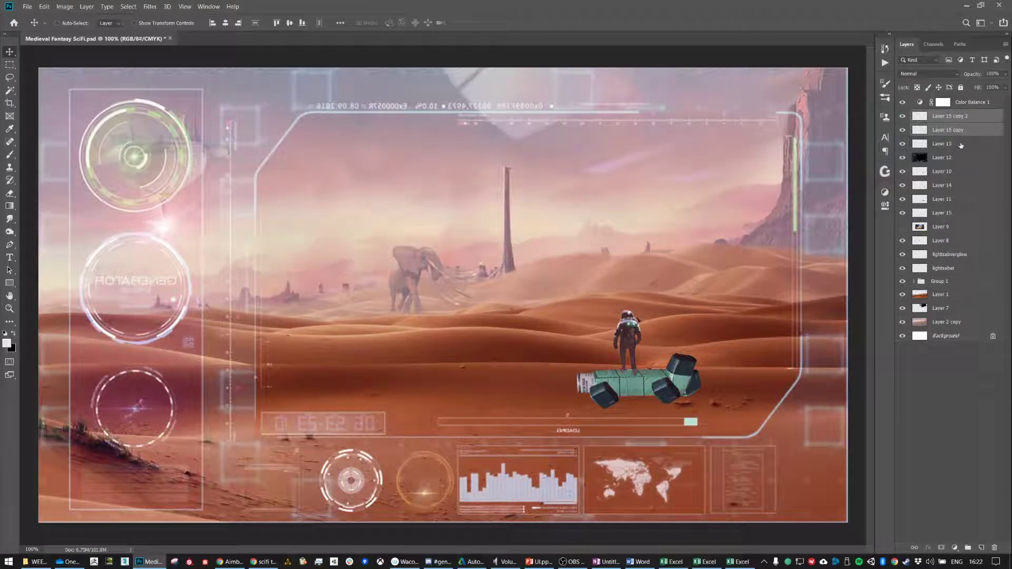
Toggle Layer 13, Layer 10 and Layer 11 to find the layer holding the inhaler's body
{"action": "scroll", "coordinate": [622, 401], "scroll_direction": "up", "scroll_amount": 4}
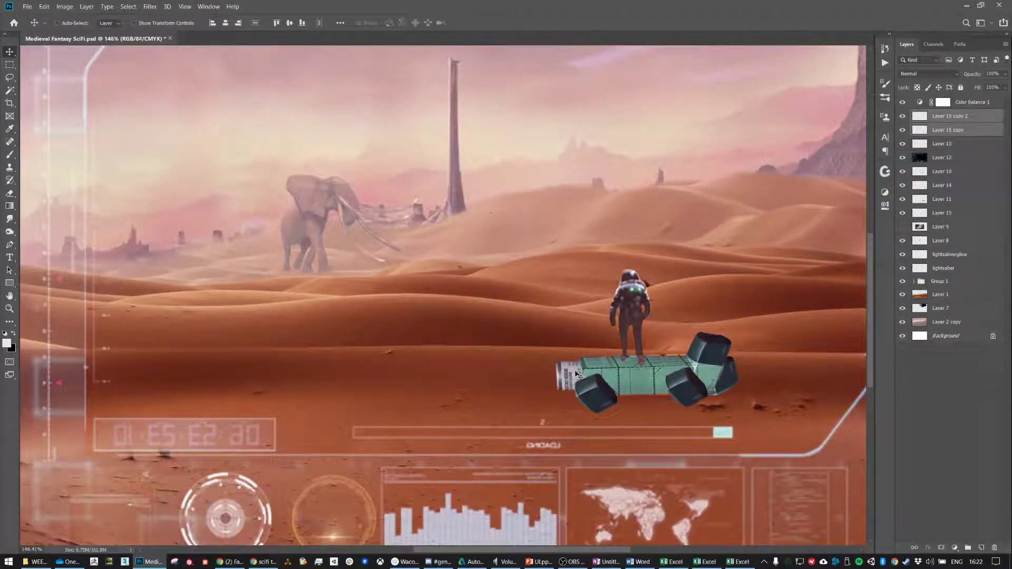
{"action": "scroll", "coordinate": [589, 374], "scroll_direction": "up", "scroll_amount": 2}
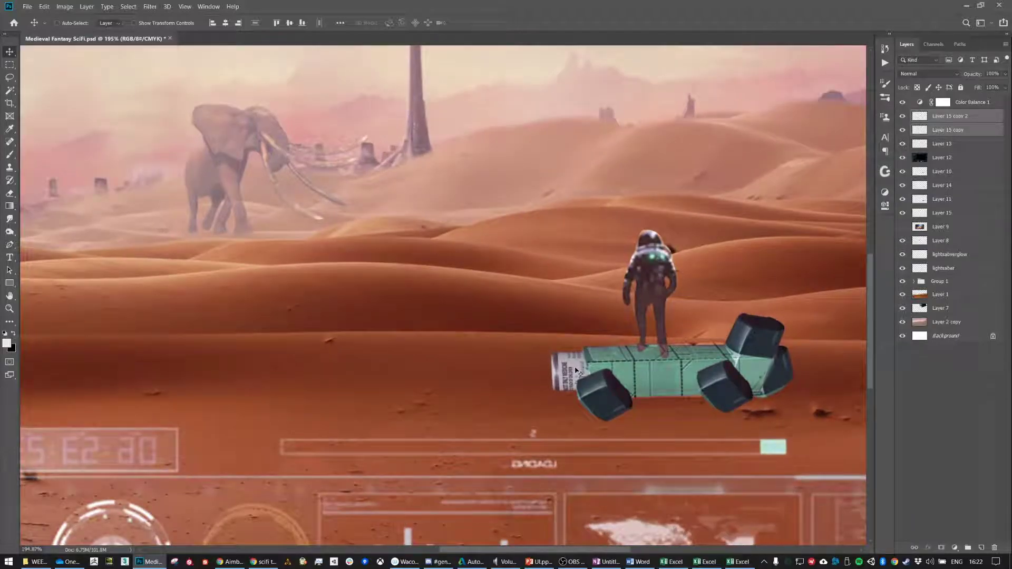
{"action": "left_click", "coordinate": [942, 144]}
{"action": "left_click", "coordinate": [903, 145]}
{"action": "left_click", "coordinate": [903, 145]}
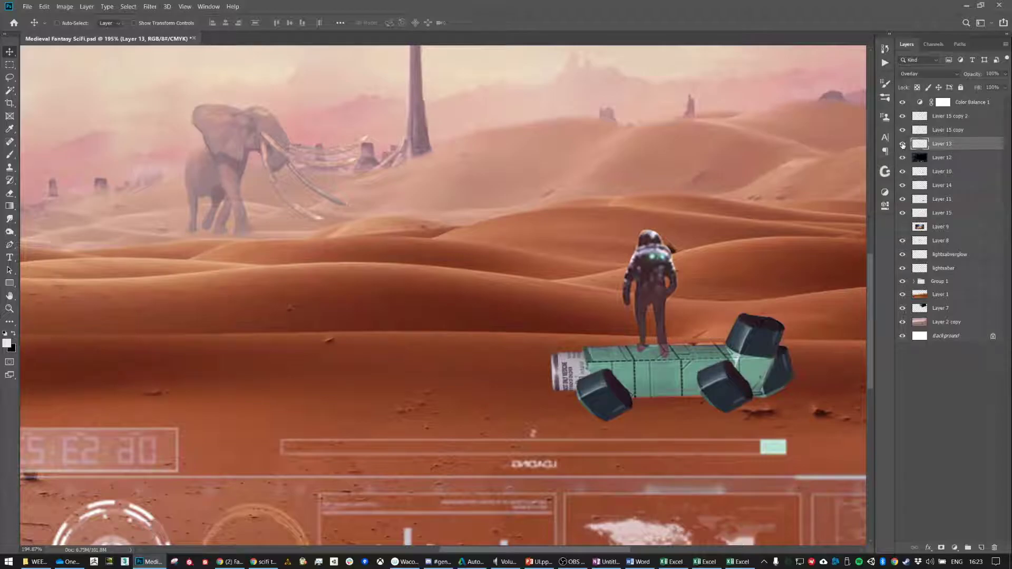
{"action": "left_click", "coordinate": [903, 172]}
{"action": "left_click", "coordinate": [903, 172]}
{"action": "left_click", "coordinate": [903, 200]}
{"action": "left_click", "coordinate": [903, 199]}
Lasso the inhaler's grey front nozzle on Layer 11 and delete it
{"action": "left_click", "coordinate": [941, 199]}
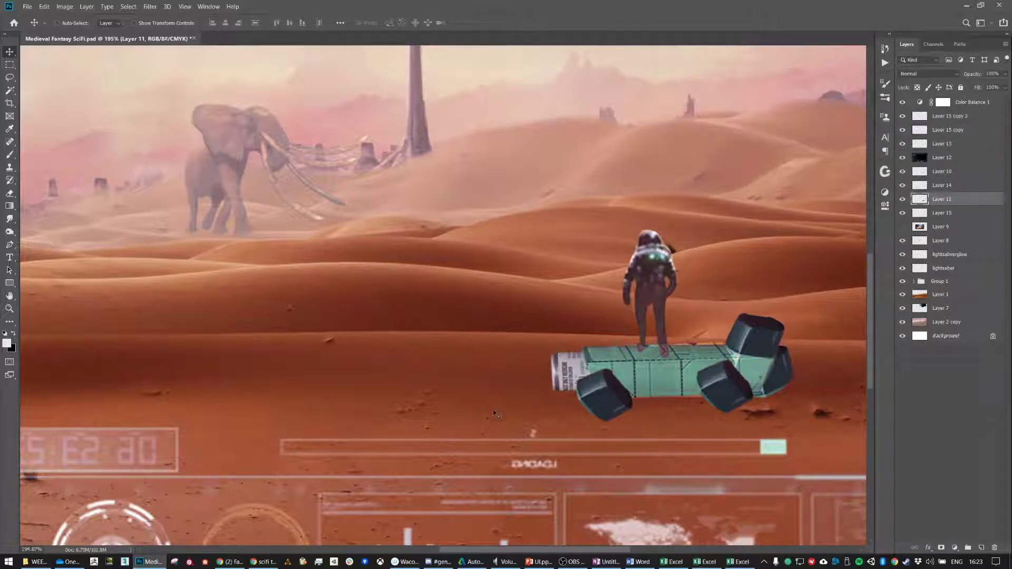
{"action": "key", "text": "l"}
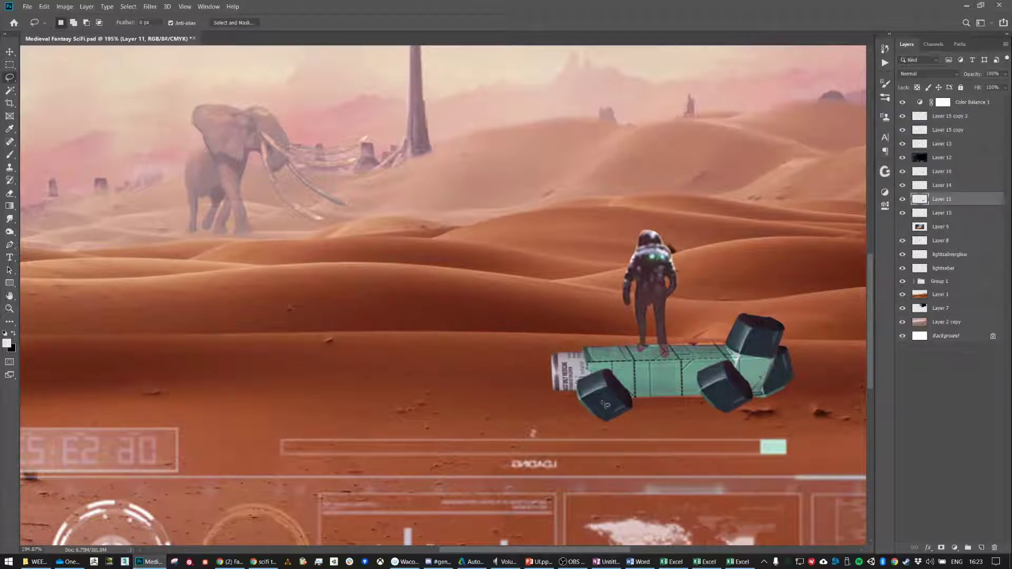
{"action": "left_click_drag", "start_coordinate": [601, 400], "coordinate": [586, 371]}
{"action": "left_click_drag", "start_coordinate": [560, 441], "coordinate": [604, 401]}
{"action": "key", "text": "Delete"}
{"action": "key", "text": "v"}
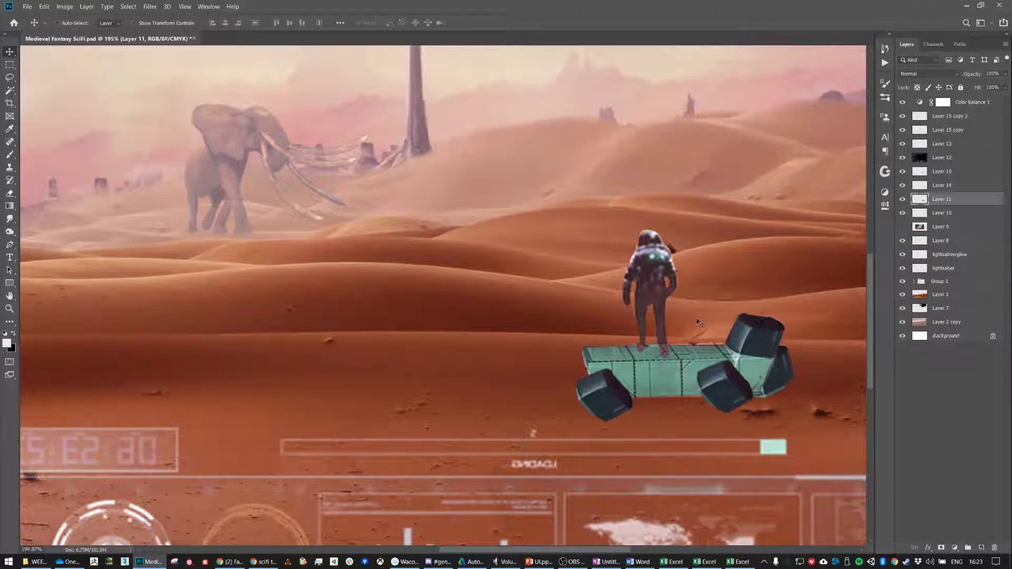
Identify the cap on Layer 15 by toggling layer visibility and move it behind the vehicle's front end
{"action": "scroll", "coordinate": [709, 362], "scroll_direction": "down", "scroll_amount": 5}
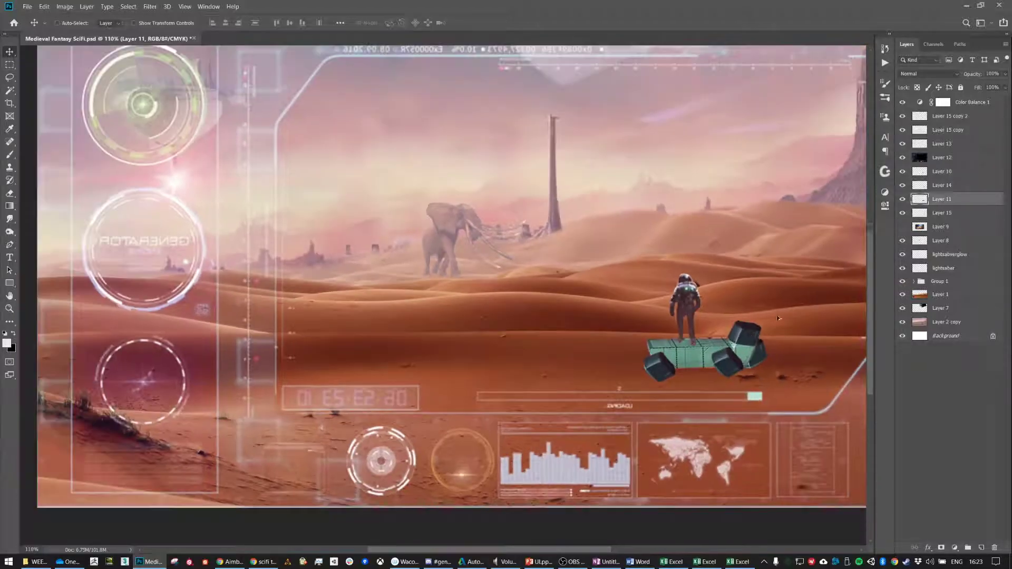
{"action": "left_click", "coordinate": [903, 172]}
{"action": "left_click", "coordinate": [902, 171]}
{"action": "left_click", "coordinate": [903, 213]}
{"action": "left_click", "coordinate": [902, 213]}
{"action": "left_click", "coordinate": [930, 213]}
{"action": "left_click_drag", "start_coordinate": [796, 357], "coordinate": [659, 356]}
Rotate the front-end cap on Layer 15 about 74 degrees and place a duplicate of it behind the lower rear cap
{"action": "key", "text": "ctrl+t"}
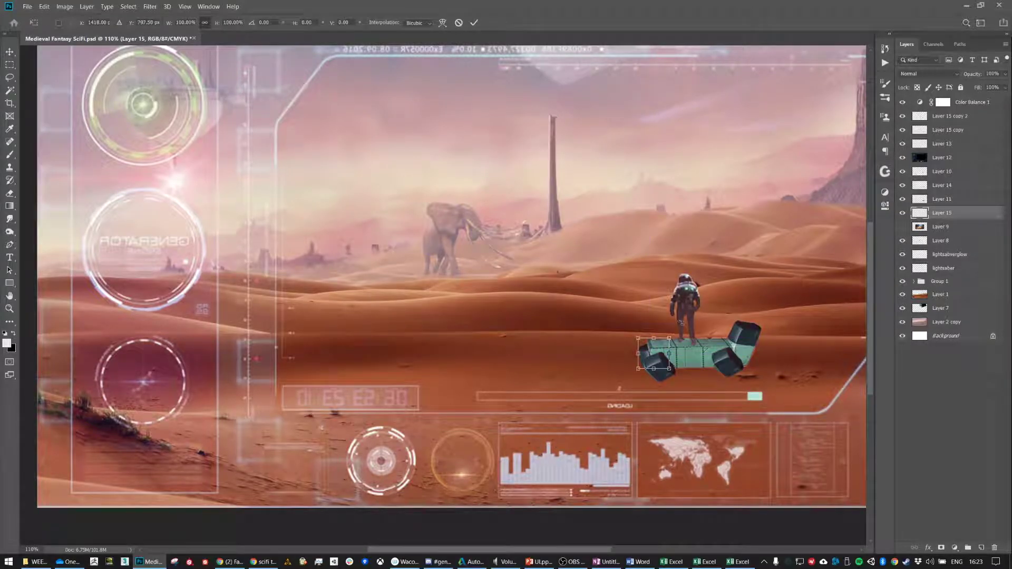
{"action": "left_click_drag", "start_coordinate": [681, 322], "coordinate": [730, 378]}
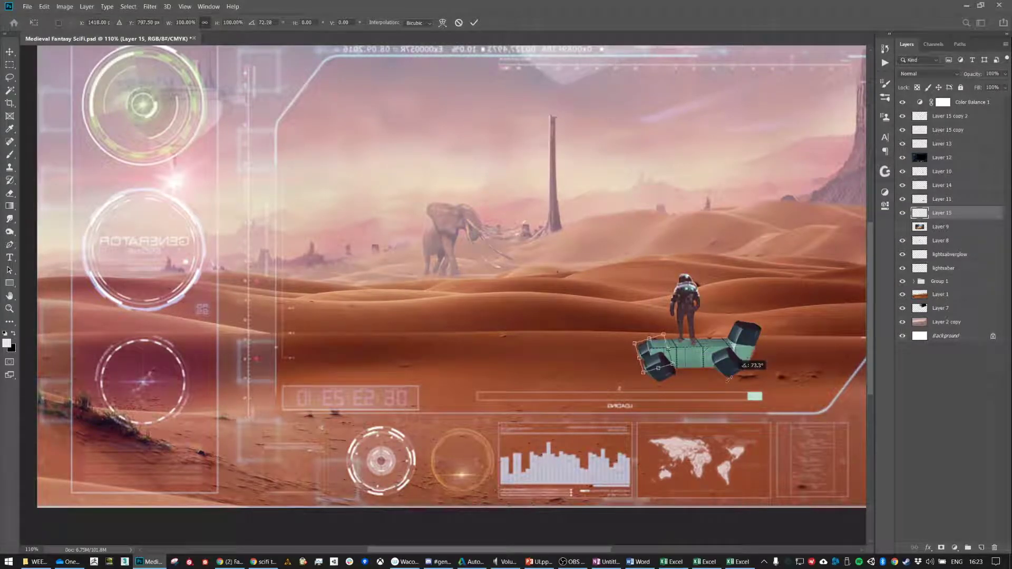
{"action": "key", "text": "Return"}
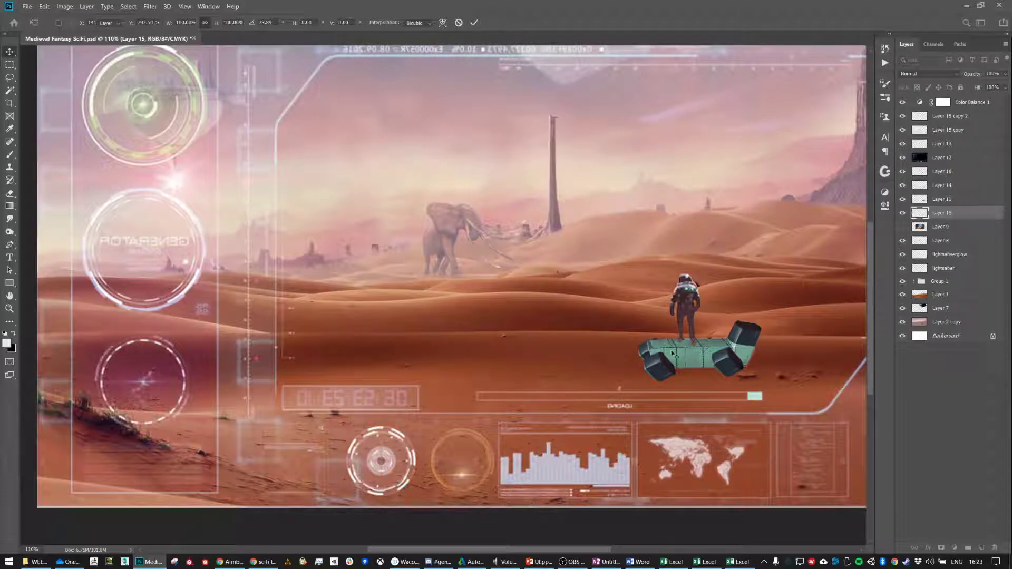
{"action": "left_click_drag", "start_coordinate": [729, 363], "coordinate": [750, 373]}
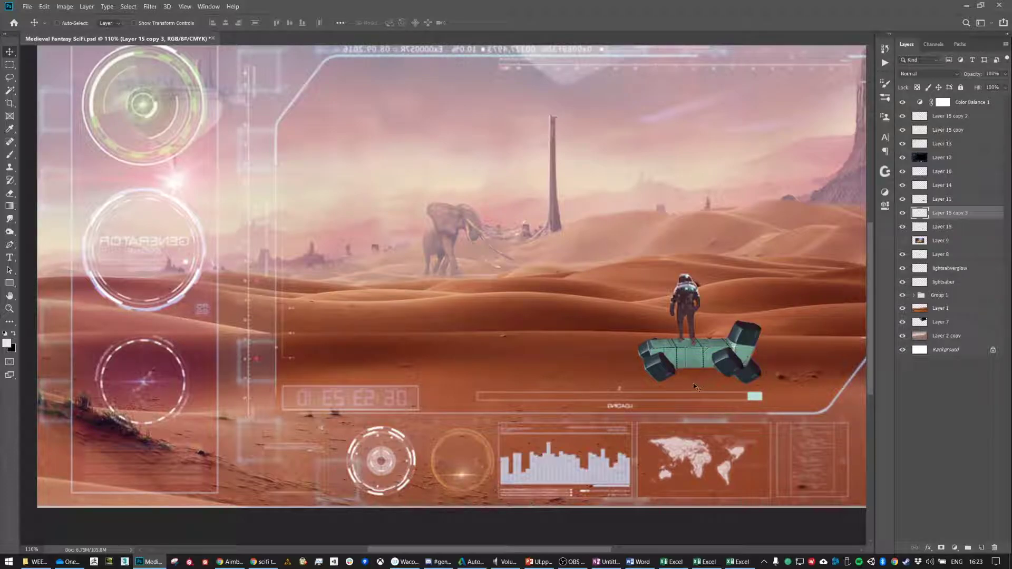
Switch to Chrome and replace the elephant image search with a Google Images search for "neoin texture"
{"action": "left_click", "coordinate": [265, 563]}
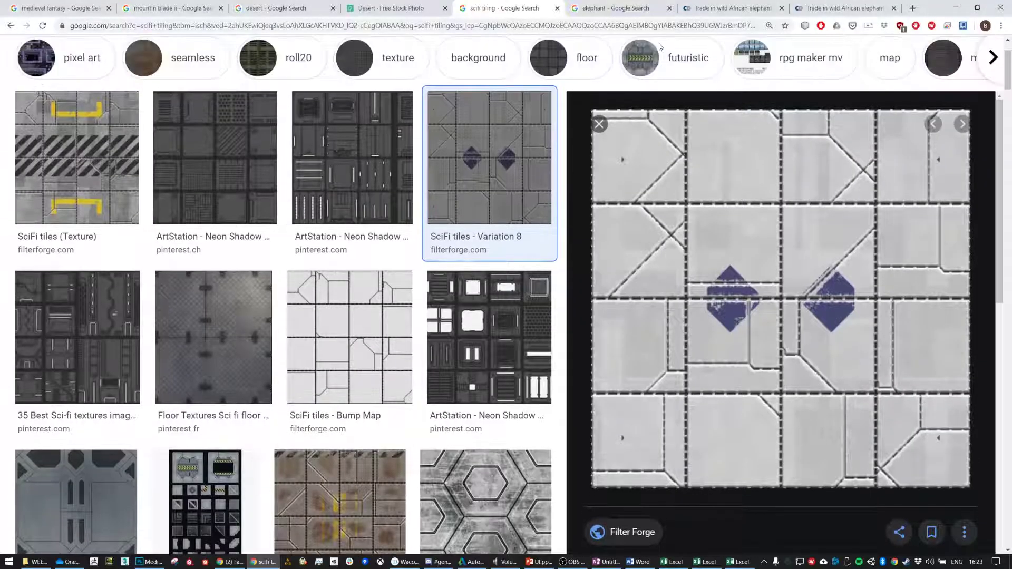
{"action": "left_click", "coordinate": [628, 8]}
{"action": "scroll", "coordinate": [358, 78], "scroll_direction": "up", "scroll_amount": 15}
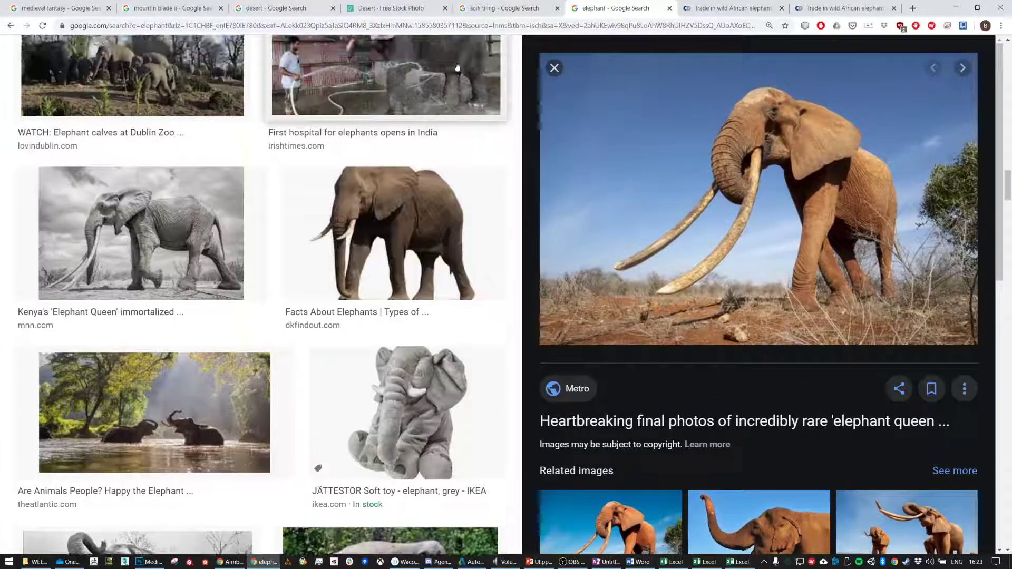
{"action": "scroll", "coordinate": [358, 78], "scroll_direction": "up", "scroll_amount": 20}
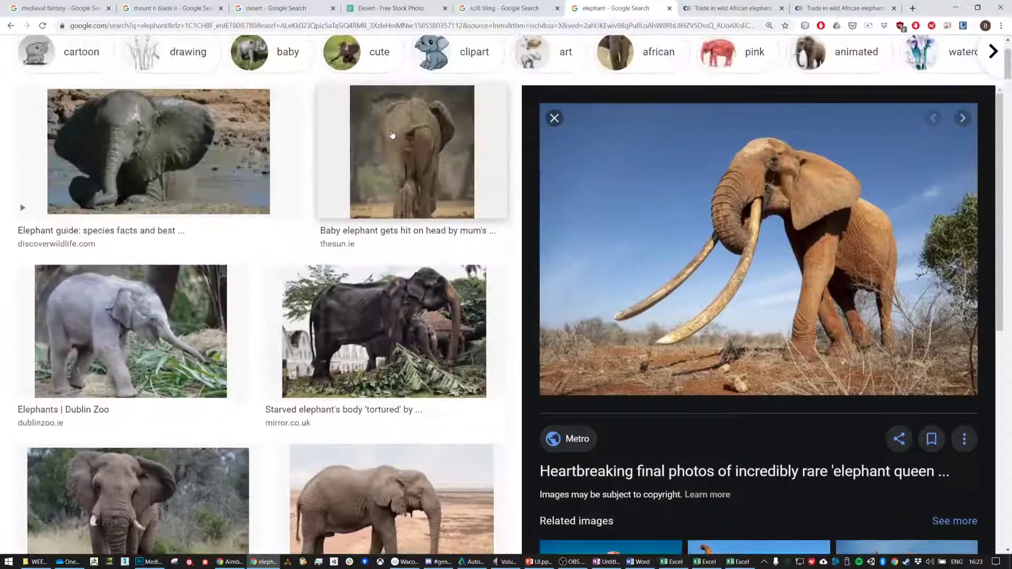
{"action": "scroll", "coordinate": [392, 135], "scroll_direction": "up", "scroll_amount": 2}
{"action": "double_click", "coordinate": [146, 66]}
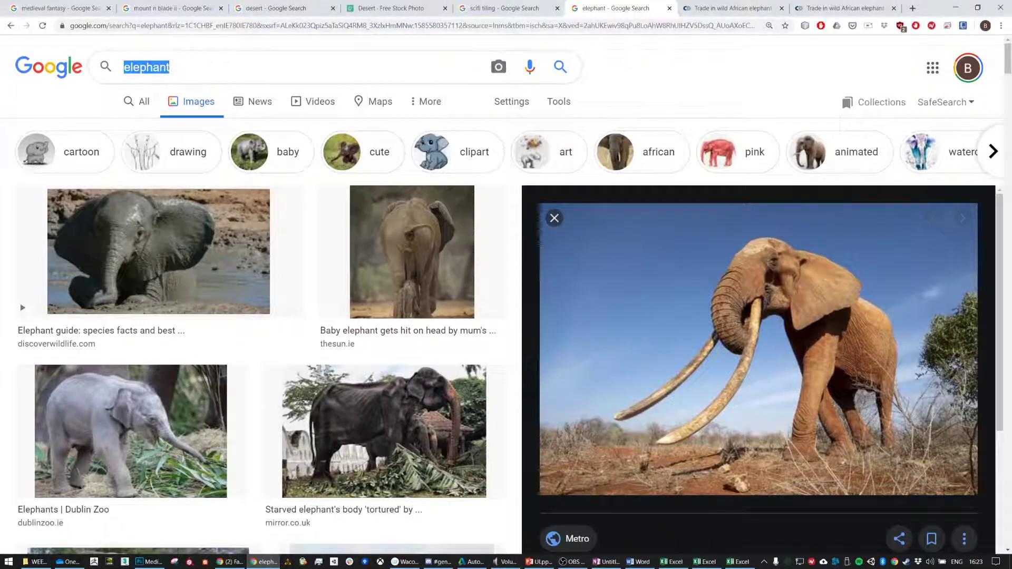
{"action": "type", "text": "neoin texture"}
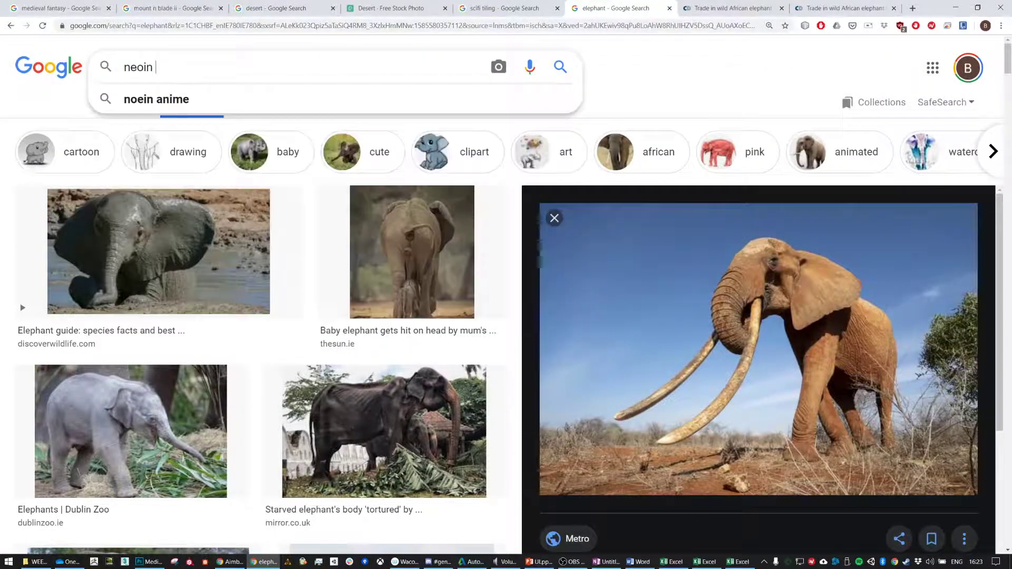
{"action": "key", "text": "Return"}
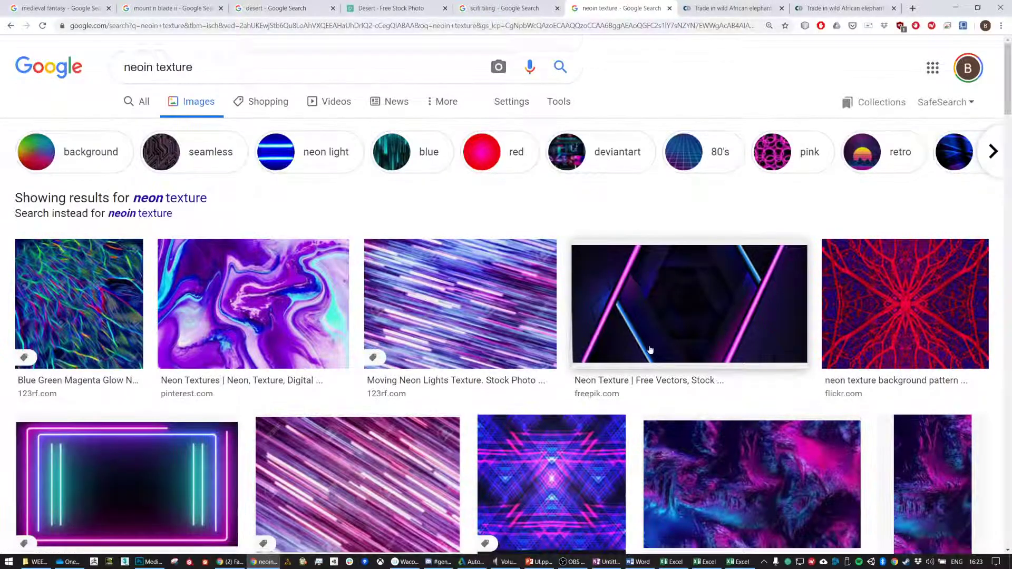
Browse the neon texture image results for a glow texture suitable for the vehicle
{"action": "scroll", "coordinate": [627, 364], "scroll_direction": "down", "scroll_amount": 2}
{"action": "scroll", "coordinate": [627, 364], "scroll_direction": "down", "scroll_amount": 2}
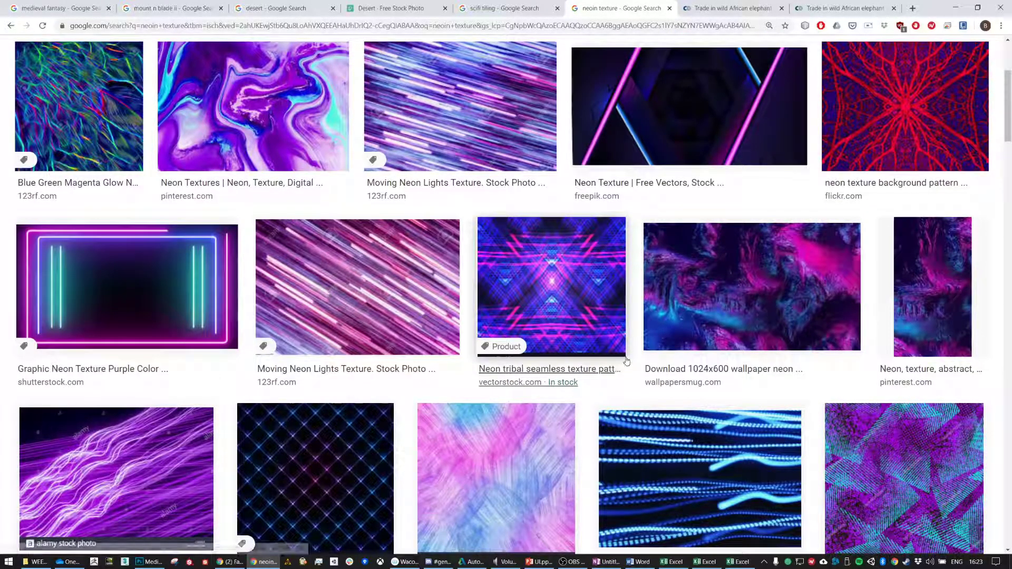
{"action": "scroll", "coordinate": [651, 355], "scroll_direction": "down", "scroll_amount": 5}
{"action": "scroll", "coordinate": [650, 355], "scroll_direction": "down", "scroll_amount": 2}
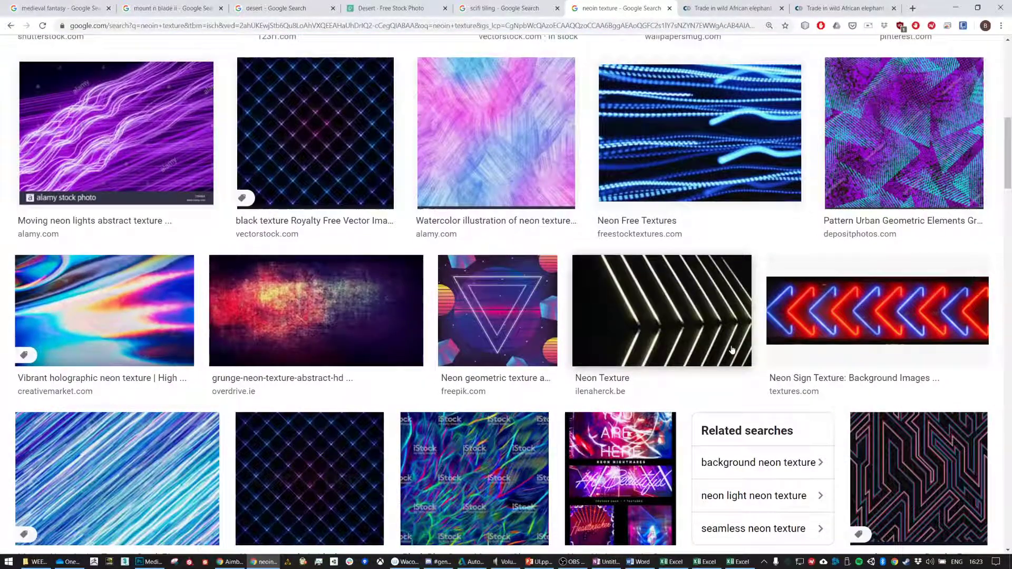
{"action": "scroll", "coordinate": [732, 335], "scroll_direction": "down", "scroll_amount": 9}
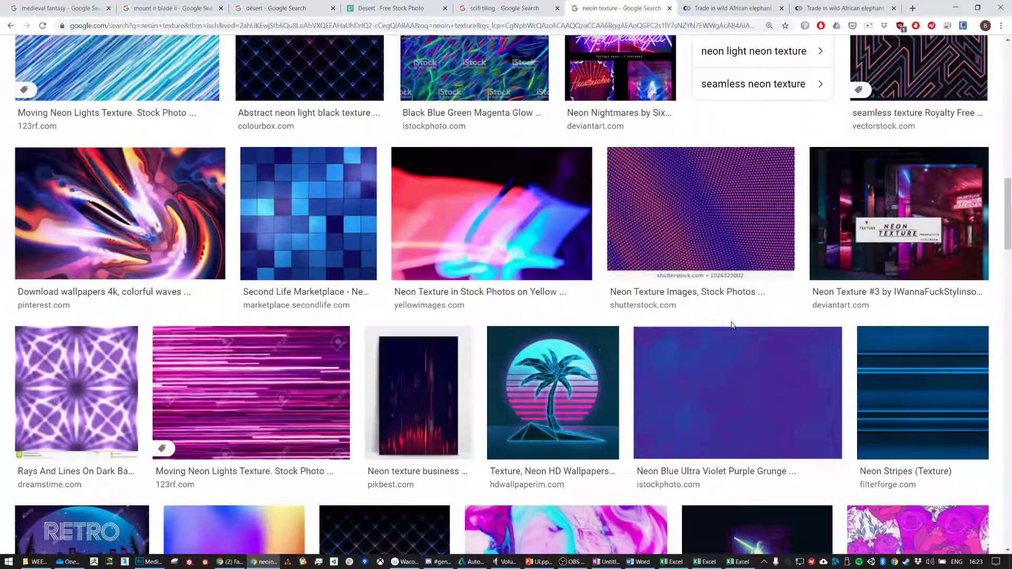
{"action": "scroll", "coordinate": [746, 348], "scroll_direction": "down", "scroll_amount": 7}
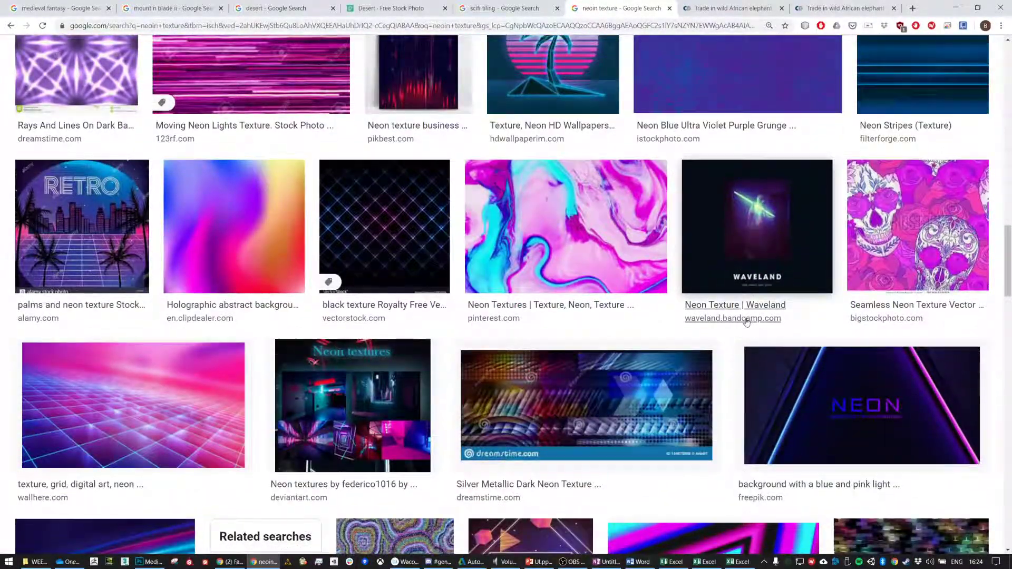
{"action": "scroll", "coordinate": [744, 338], "scroll_direction": "down", "scroll_amount": 8}
{"action": "scroll", "coordinate": [744, 327], "scroll_direction": "down", "scroll_amount": 9}
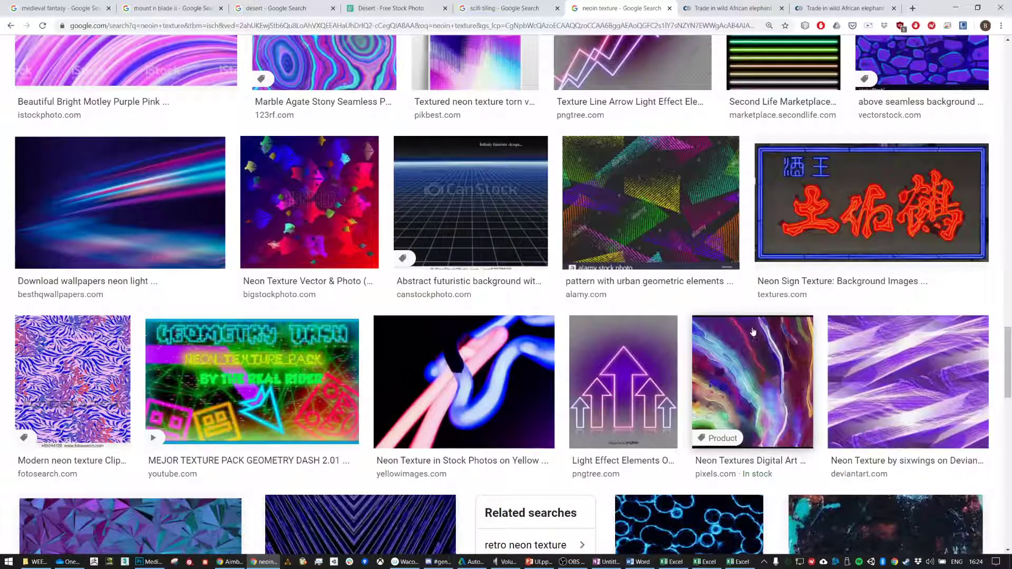
{"action": "scroll", "coordinate": [907, 383], "scroll_direction": "down", "scroll_amount": 3}
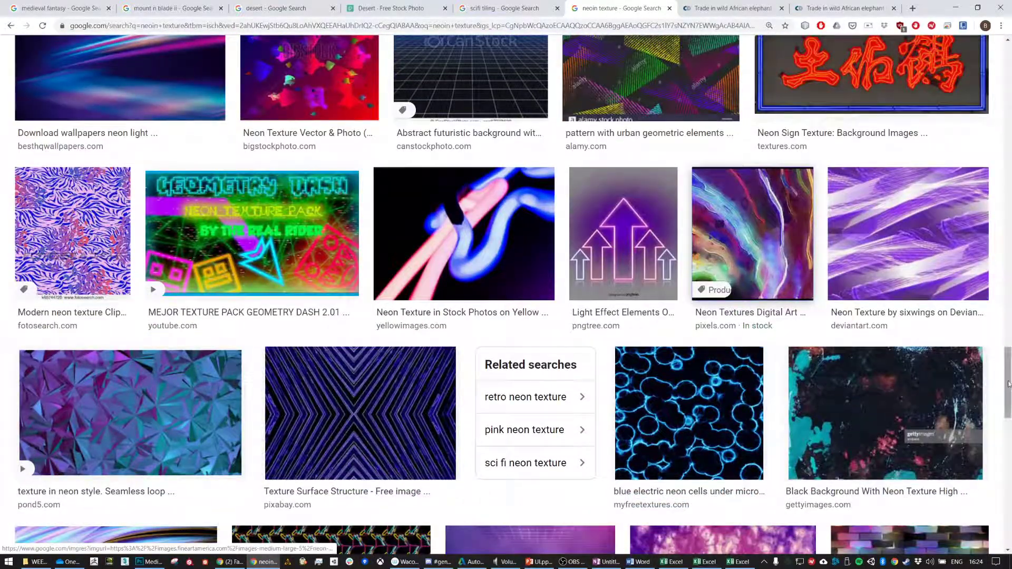
{"action": "scroll", "coordinate": [1010, 373], "scroll_direction": "up", "scroll_amount": 2}
{"action": "left_click_drag", "start_coordinate": [1010, 374], "coordinate": [1008, 47]}
Search Google Images for "lightsaber texture" and copy the image of the blue lightsaber on a black background
{"action": "left_click_drag", "start_coordinate": [311, 67], "coordinate": [279, 127]}
{"action": "type", "text": "lightsa"}
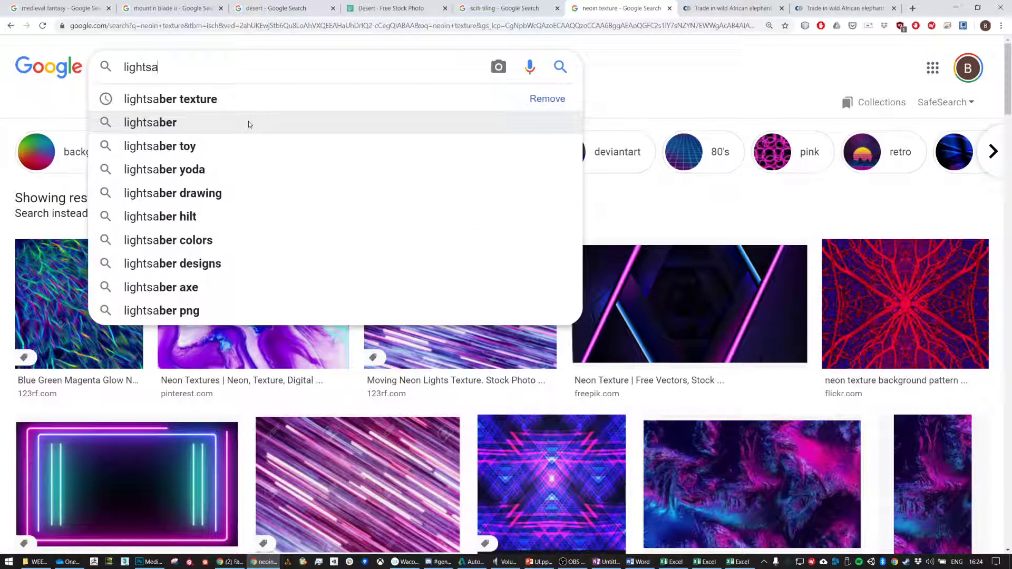
{"action": "key", "text": "Down"}
{"action": "key", "text": "Return"}
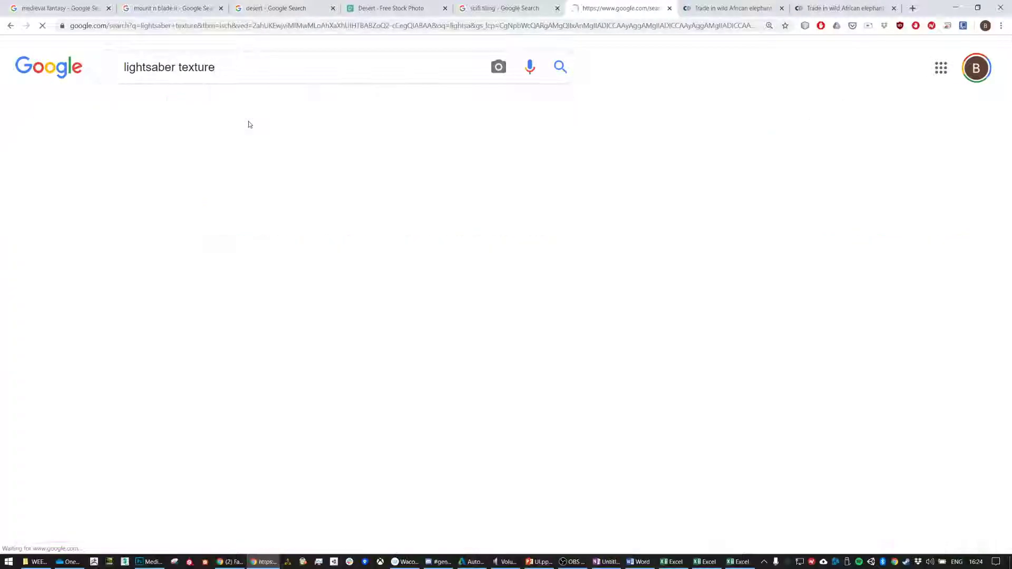
{"action": "scroll", "coordinate": [568, 274], "scroll_direction": "down", "scroll_amount": 2}
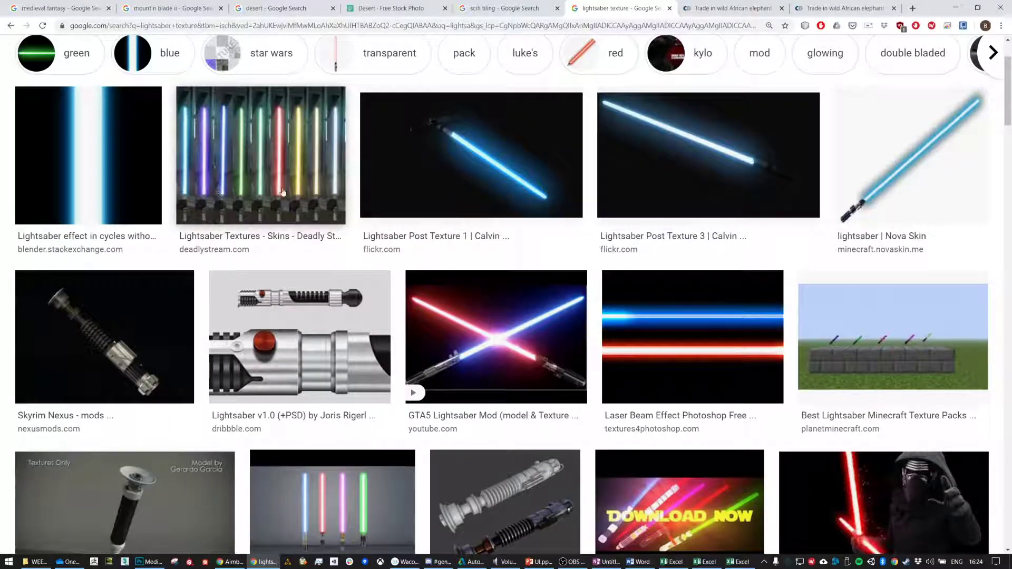
{"action": "left_click", "coordinate": [486, 163]}
{"action": "right_click", "coordinate": [824, 181]}
{"action": "left_click", "coordinate": [844, 273]}
Replace the first elephant article page with a Google Images search for "infamous 2 neon"
{"action": "left_click", "coordinate": [717, 8]}
{"action": "left_click", "coordinate": [707, 27]}
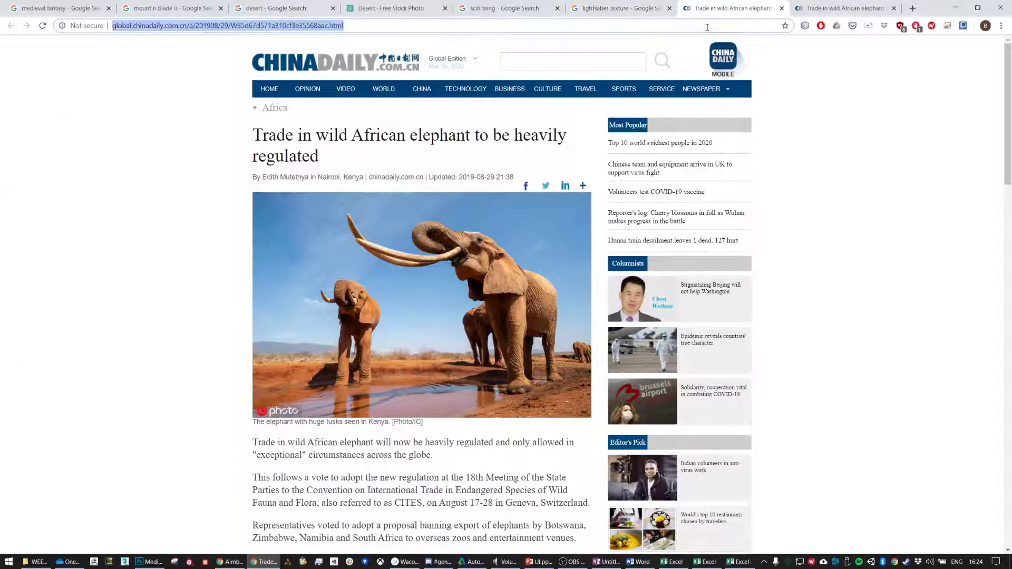
{"action": "type", "text": "infamous 2 neon"}
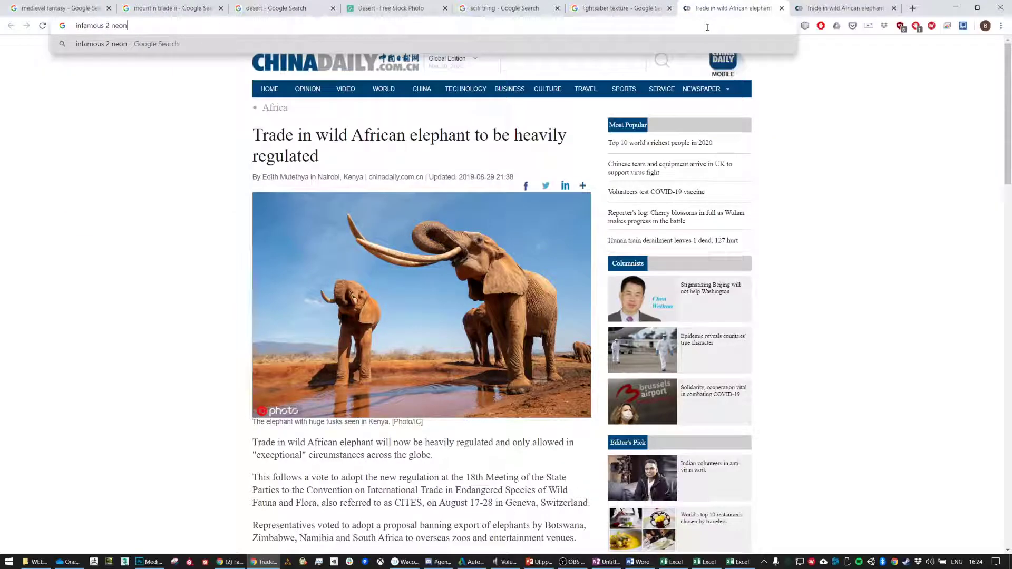
{"action": "key", "text": "Return"}
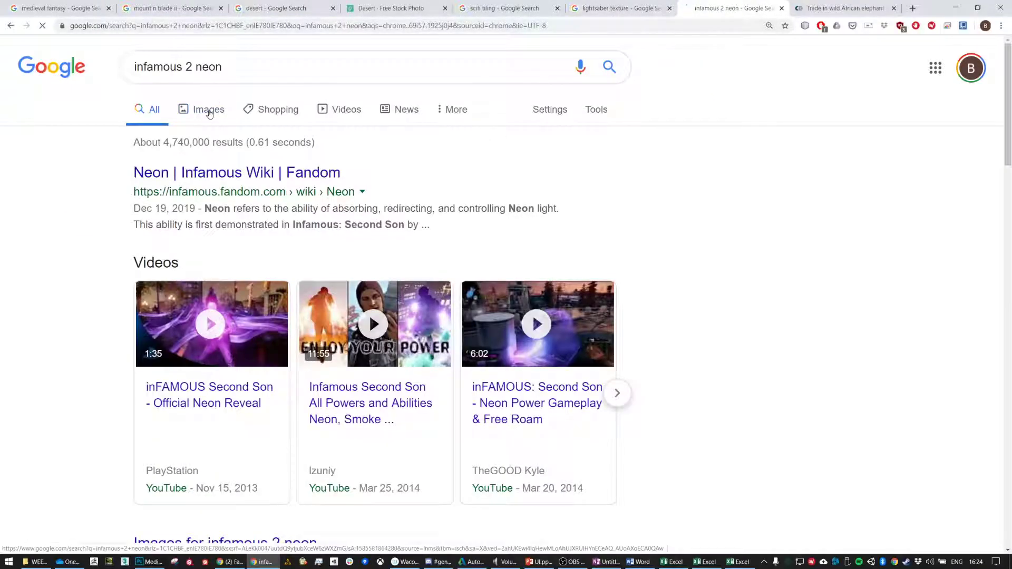
{"action": "left_click", "coordinate": [210, 112]}
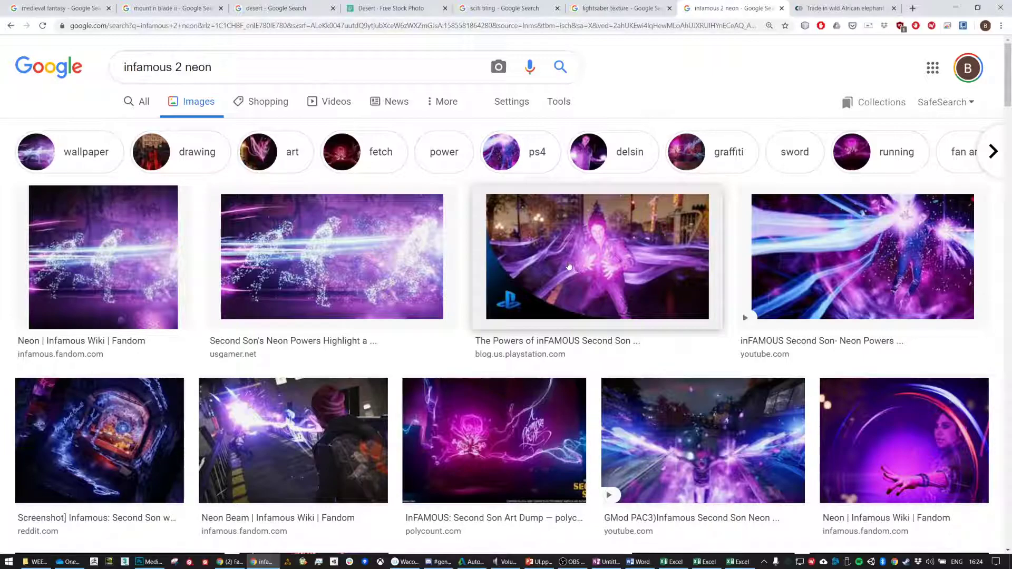
Look through the neon power images and copy the USgamer picture of purple sparkling runners with light streaks
{"action": "scroll", "coordinate": [423, 261], "scroll_direction": "down", "scroll_amount": 2}
{"action": "scroll", "coordinate": [423, 262], "scroll_direction": "down", "scroll_amount": 2}
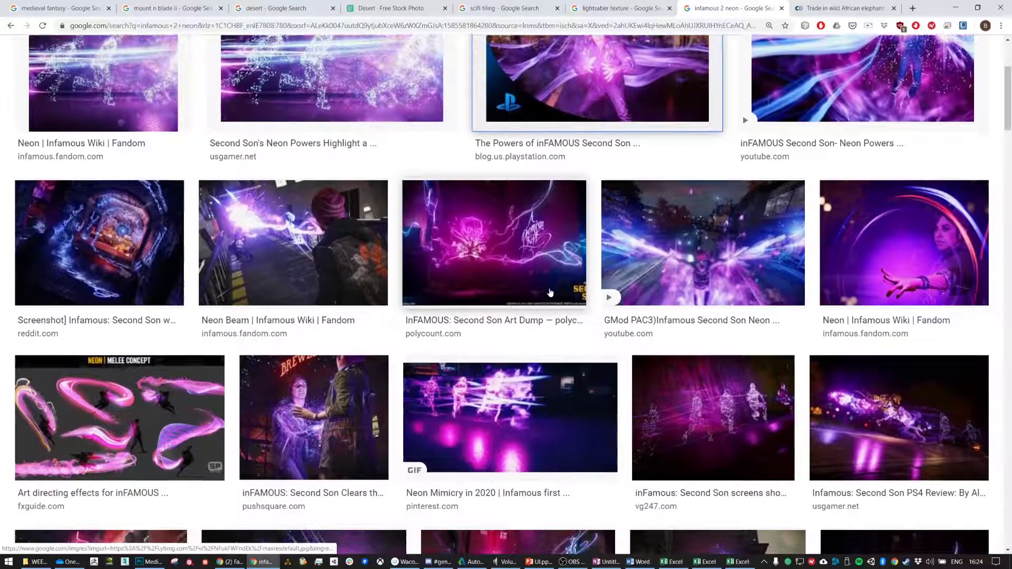
{"action": "scroll", "coordinate": [559, 289], "scroll_direction": "up", "scroll_amount": 1}
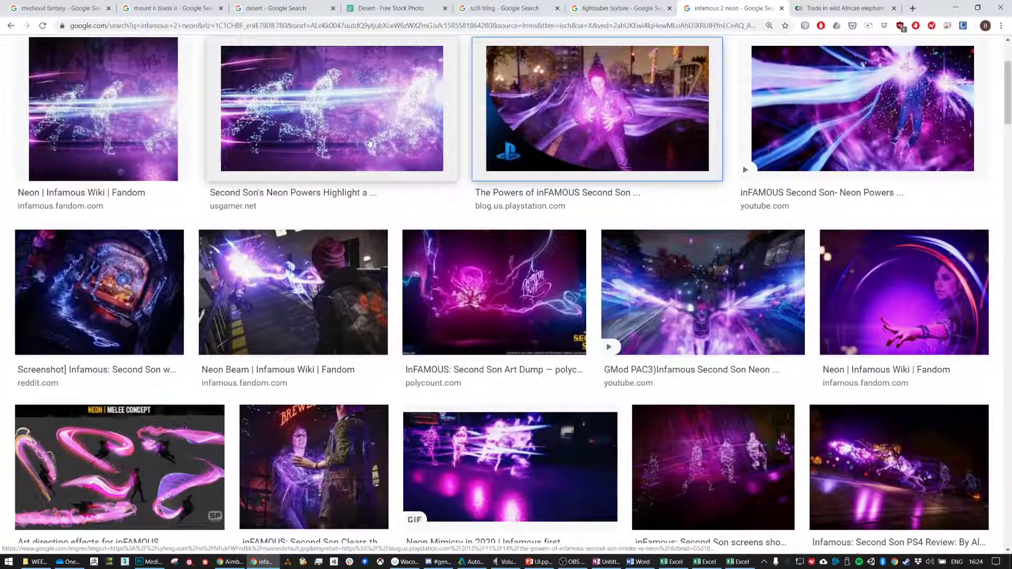
{"action": "left_click", "coordinate": [333, 106]}
{"action": "right_click", "coordinate": [748, 167]}
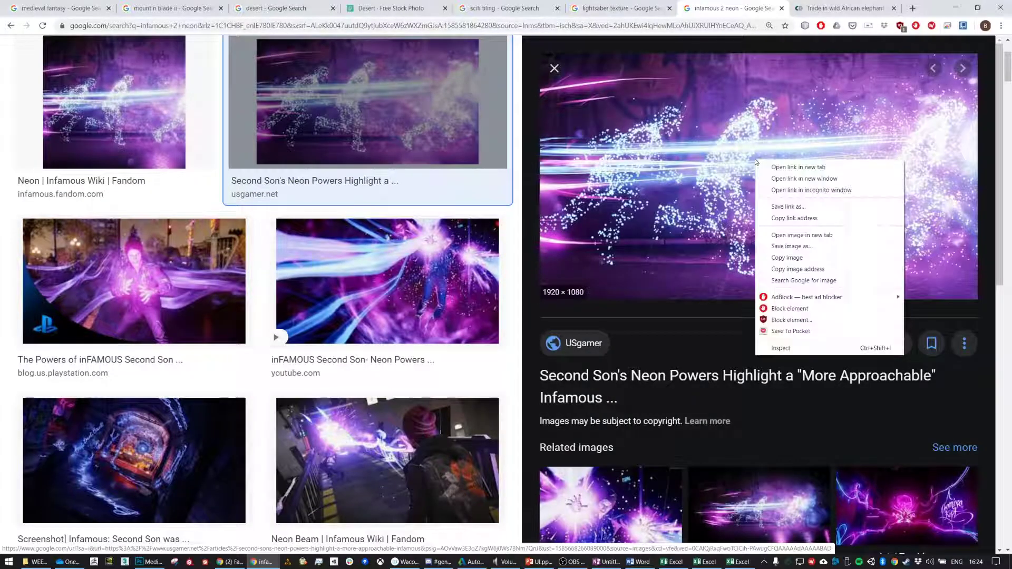
{"action": "left_click", "coordinate": [804, 262]}
Refine the image search to "infamous 2 neon trail" and copy the USgamer picture of the sparkling runners
{"action": "scroll", "coordinate": [448, 257], "scroll_direction": "up", "scroll_amount": 3}
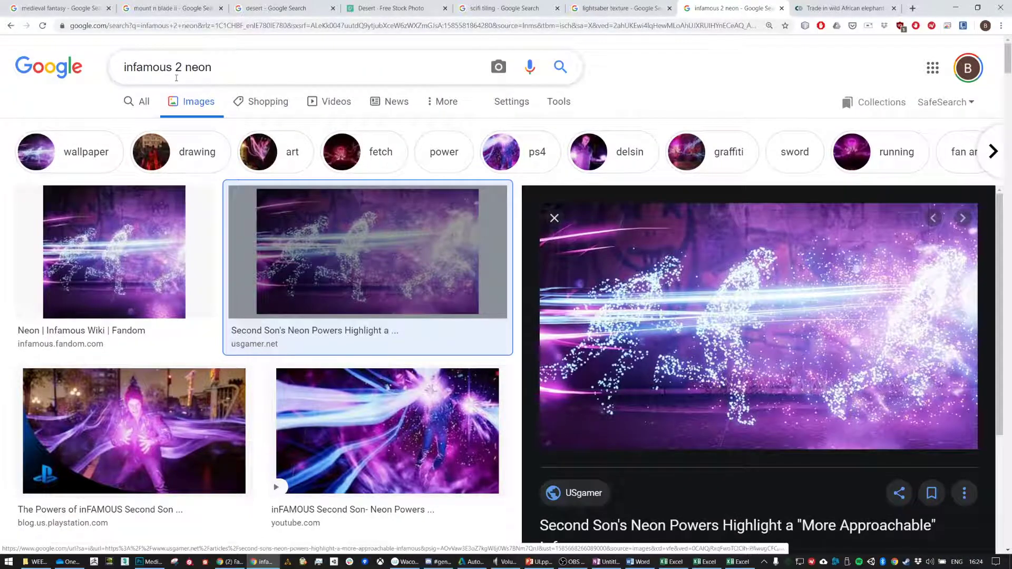
{"action": "type", "text": "l"}
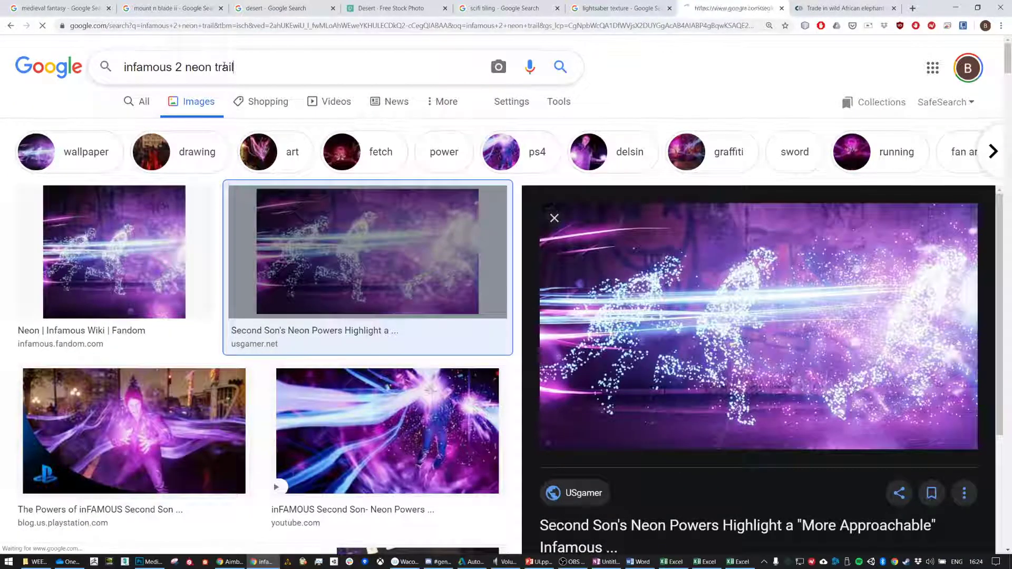
{"action": "key", "text": "Return"}
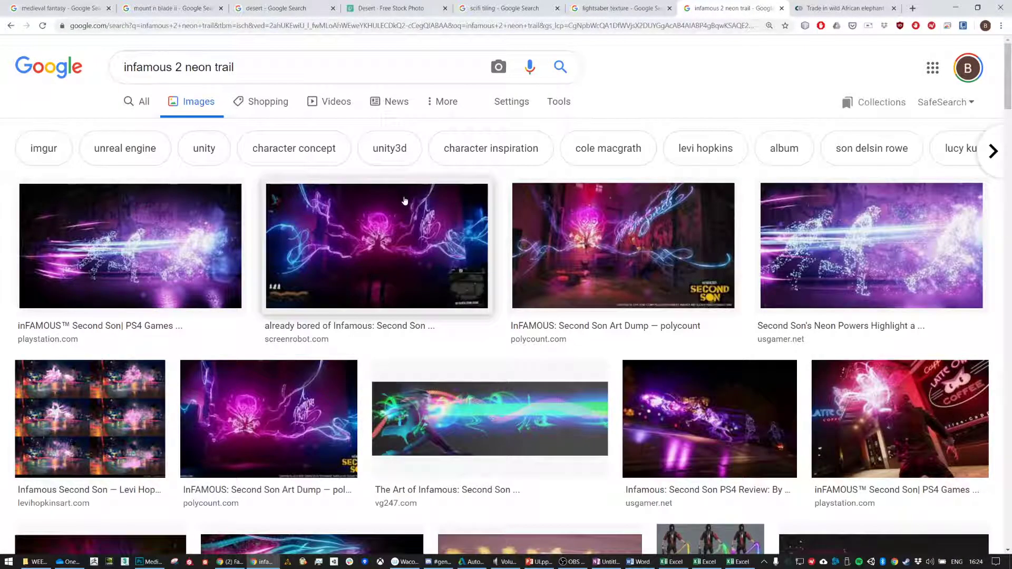
{"action": "left_click", "coordinate": [844, 238]}
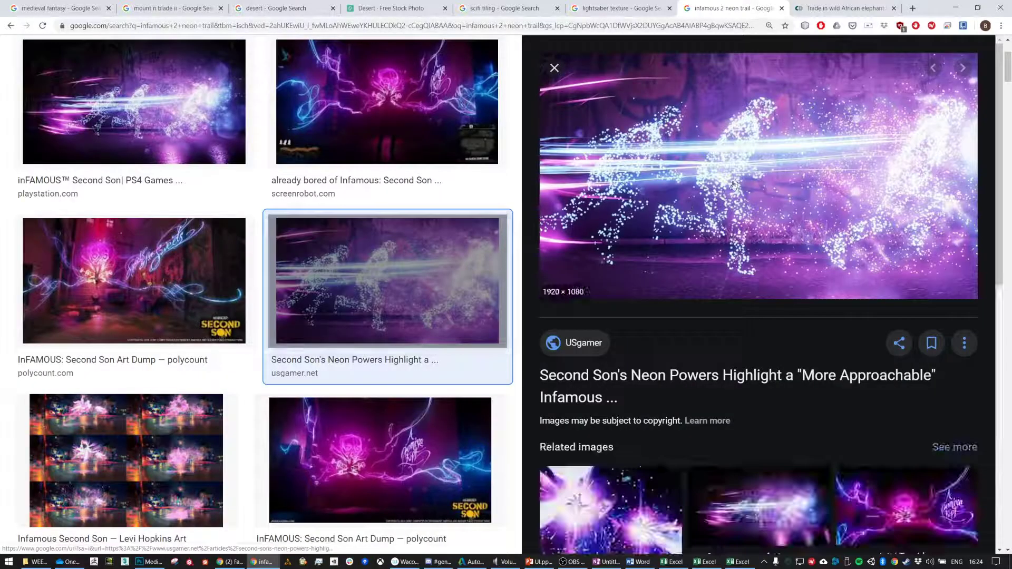
{"action": "right_click", "coordinate": [754, 174]}
{"action": "left_click", "coordinate": [788, 263]}
Switch to Photoshop, paste the neon image, scale it to about 47% and place it over the dunes beside the vehicle
{"action": "key", "text": "alt+Tab"}
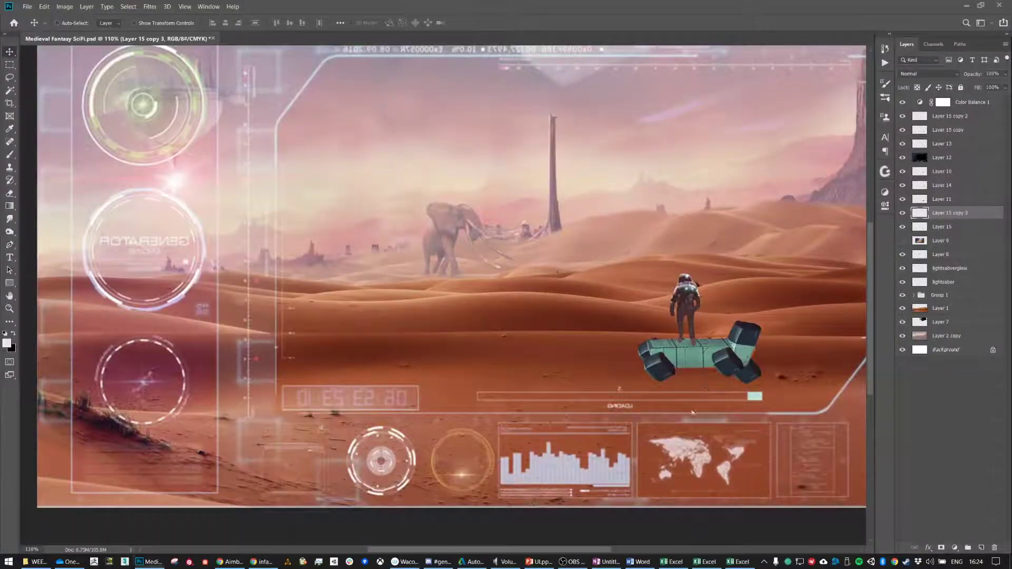
{"action": "key", "text": "ctrl+v"}
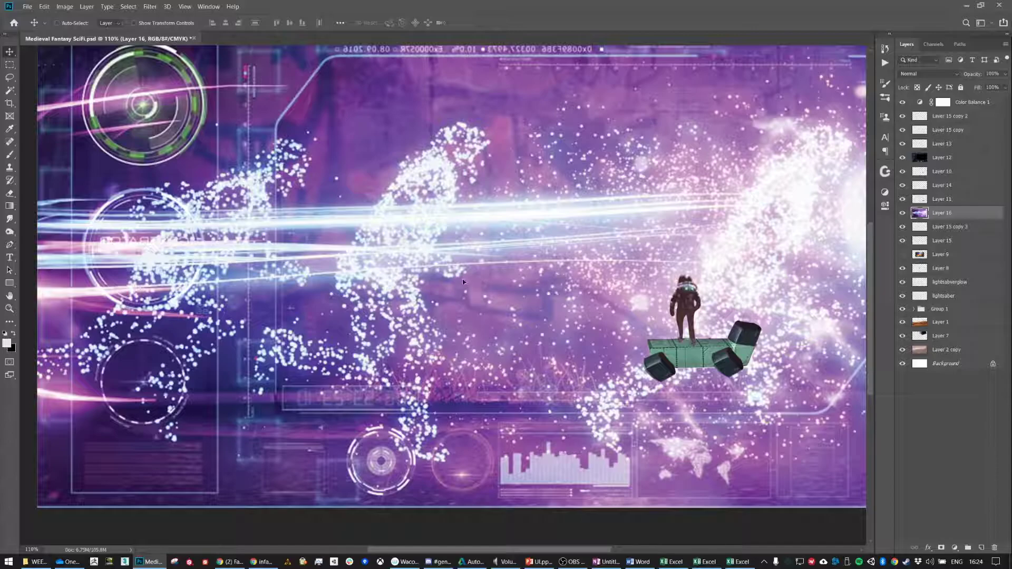
{"action": "scroll", "coordinate": [466, 283], "scroll_direction": "down", "scroll_amount": 2}
{"action": "key", "text": "ctrl+t"}
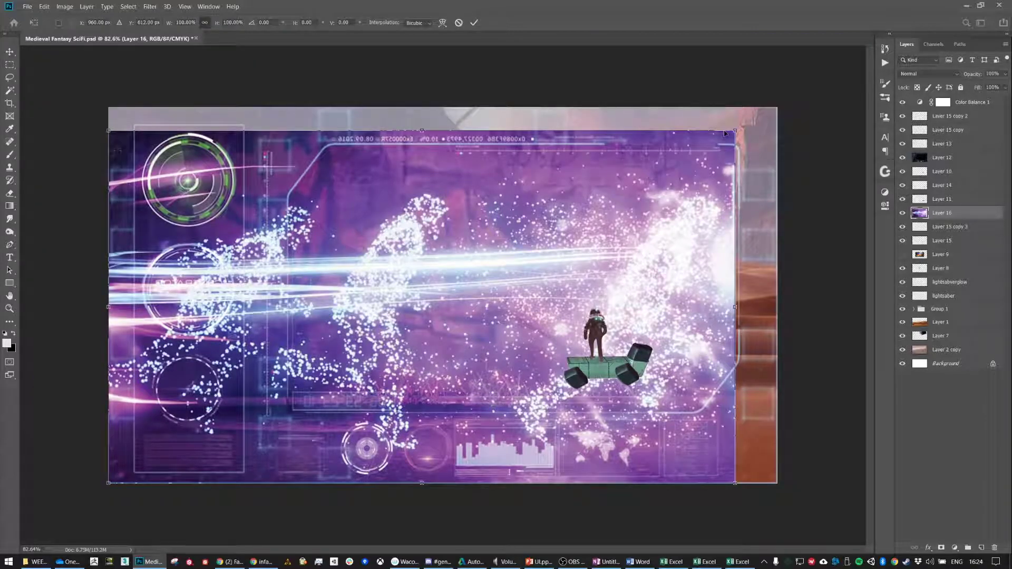
{"action": "left_click_drag", "start_coordinate": [734, 128], "coordinate": [426, 346]}
{"action": "key", "text": "Return"}
{"action": "left_click_drag", "start_coordinate": [301, 386], "coordinate": [457, 315]}
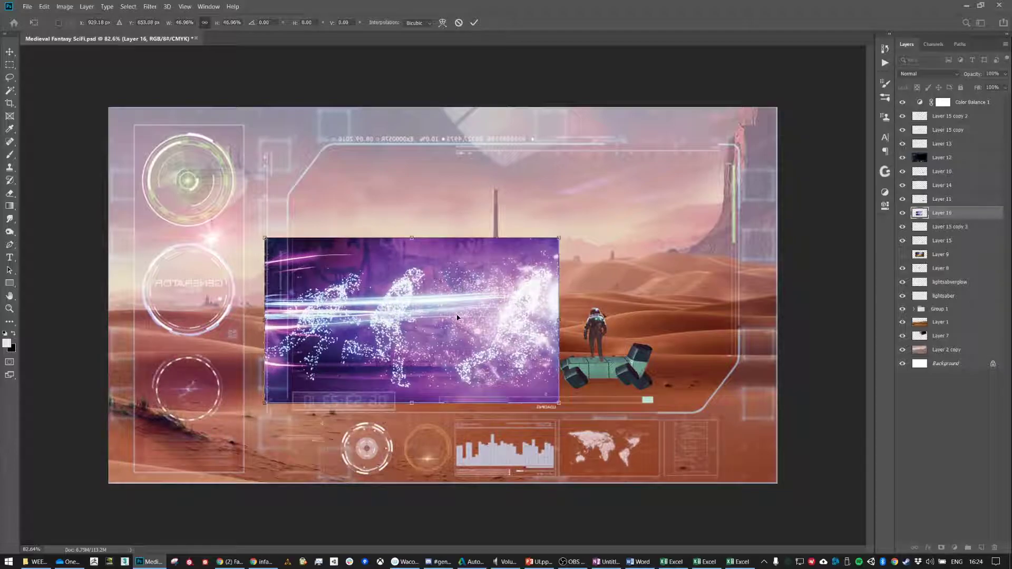
Erase the purple background around the light streaks and sparkling figures on Layer 16 with a soft Eraser
{"action": "key", "text": "e"}
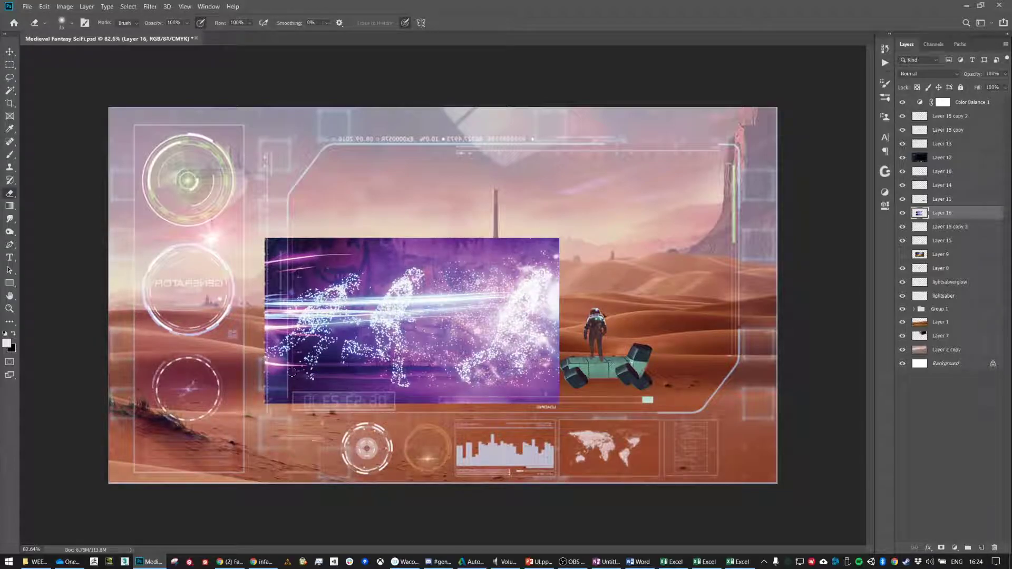
{"action": "mouse_move", "coordinate": [245, 370]}
{"action": "left_mouse_down"}
{"action": "mouse_move", "coordinate": [378, 379]}
{"action": "mouse_move", "coordinate": [399, 376]}
{"action": "mouse_move", "coordinate": [355, 373]}
{"action": "mouse_move", "coordinate": [467, 371]}
{"action": "mouse_move", "coordinate": [452, 387]}
{"action": "mouse_move", "coordinate": [567, 383]}
{"action": "mouse_move", "coordinate": [580, 419]}
{"action": "mouse_move", "coordinate": [545, 422]}
{"action": "mouse_move", "coordinate": [613, 282]}
{"action": "mouse_move", "coordinate": [590, 236]}
{"action": "mouse_move", "coordinate": [608, 252]}
{"action": "mouse_move", "coordinate": [593, 366]}
{"action": "mouse_move", "coordinate": [596, 327]}
{"action": "mouse_move", "coordinate": [590, 341]}
{"action": "mouse_move", "coordinate": [564, 223]}
{"action": "mouse_move", "coordinate": [530, 238]}
{"action": "mouse_move", "coordinate": [305, 217]}
{"action": "mouse_move", "coordinate": [249, 257]}
{"action": "mouse_move", "coordinate": [270, 250]}
{"action": "mouse_move", "coordinate": [266, 261]}
{"action": "mouse_move", "coordinate": [314, 230]}
{"action": "mouse_move", "coordinate": [268, 260]}
{"action": "mouse_move", "coordinate": [259, 338]}
{"action": "left_mouse_up"}
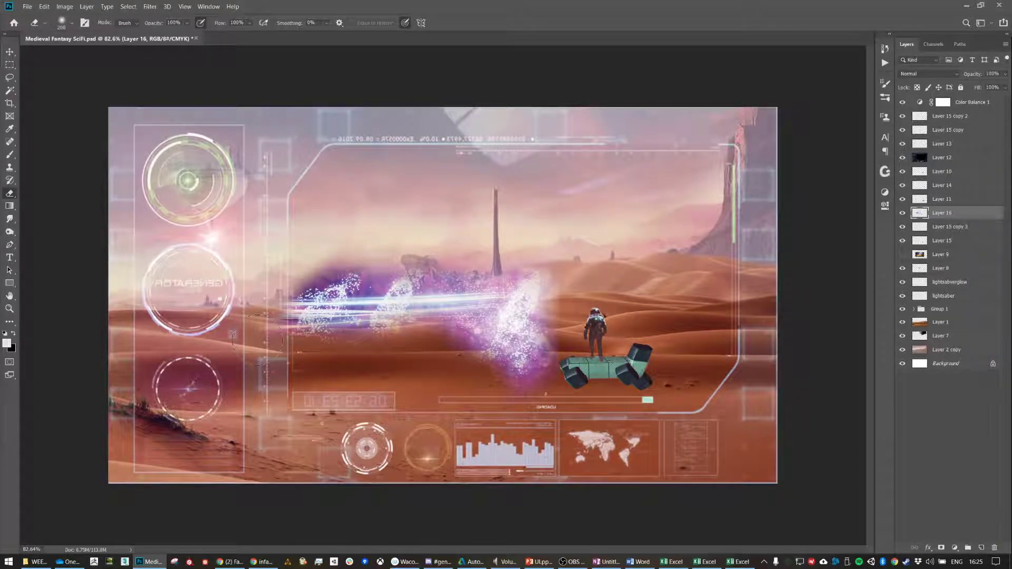
{"action": "mouse_move", "coordinate": [326, 214]}
{"action": "left_mouse_down"}
{"action": "mouse_move", "coordinate": [317, 251]}
{"action": "mouse_move", "coordinate": [291, 263]}
{"action": "mouse_move", "coordinate": [340, 236]}
{"action": "mouse_move", "coordinate": [384, 238]}
{"action": "mouse_move", "coordinate": [384, 263]}
{"action": "mouse_move", "coordinate": [374, 259]}
{"action": "mouse_move", "coordinate": [456, 249]}
{"action": "left_mouse_up"}
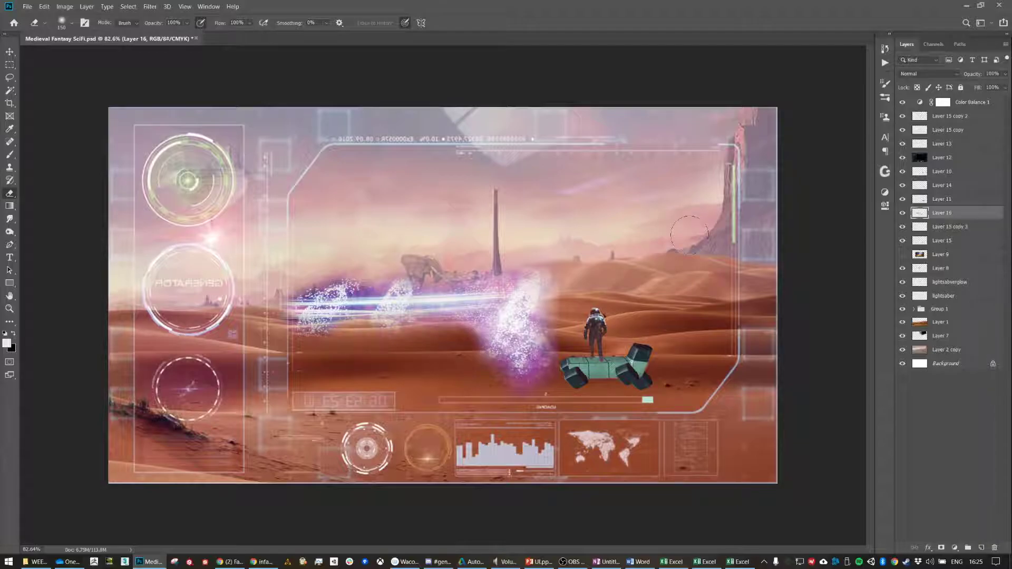
Set Layer 16's blend mode to Overlay and erase more of the neon image along the light streaks
{"action": "left_click", "coordinate": [957, 75]}
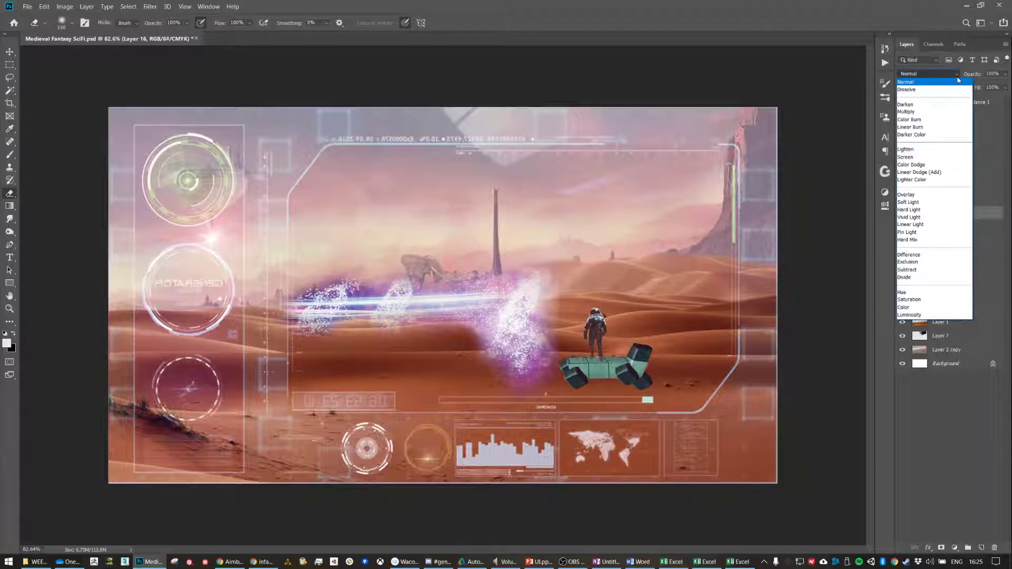
{"action": "left_click", "coordinate": [936, 196]}
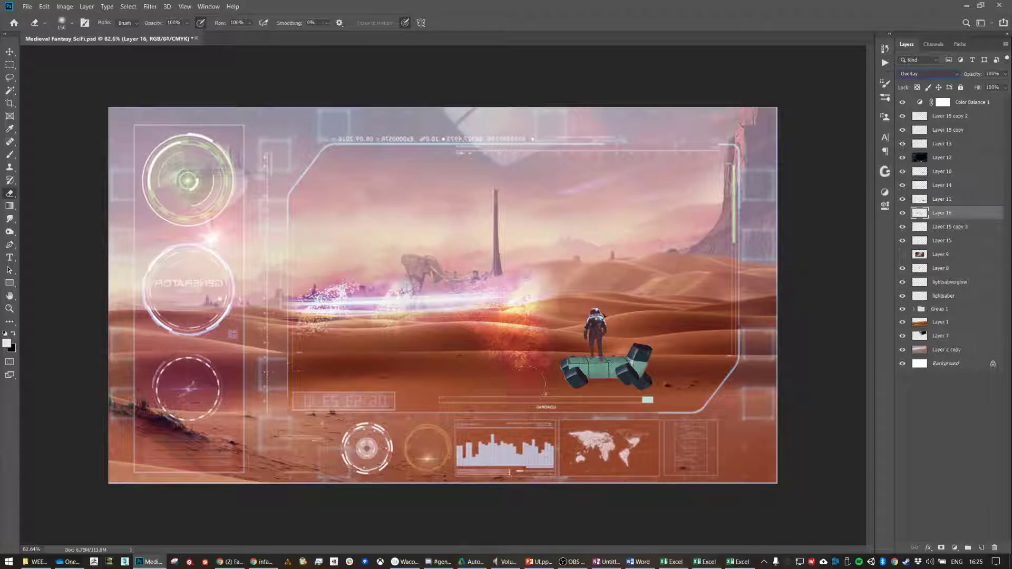
{"action": "mouse_move", "coordinate": [541, 310]}
{"action": "left_mouse_down"}
{"action": "mouse_move", "coordinate": [422, 296]}
{"action": "mouse_move", "coordinate": [358, 305]}
{"action": "left_mouse_up"}
{"action": "key", "text": "3"}
Move the neon streaks on Layer 16 onto the vehicle and set the layer's blend mode to Screen
{"action": "key", "text": "v"}
{"action": "left_click_drag", "start_coordinate": [506, 312], "coordinate": [673, 383]}
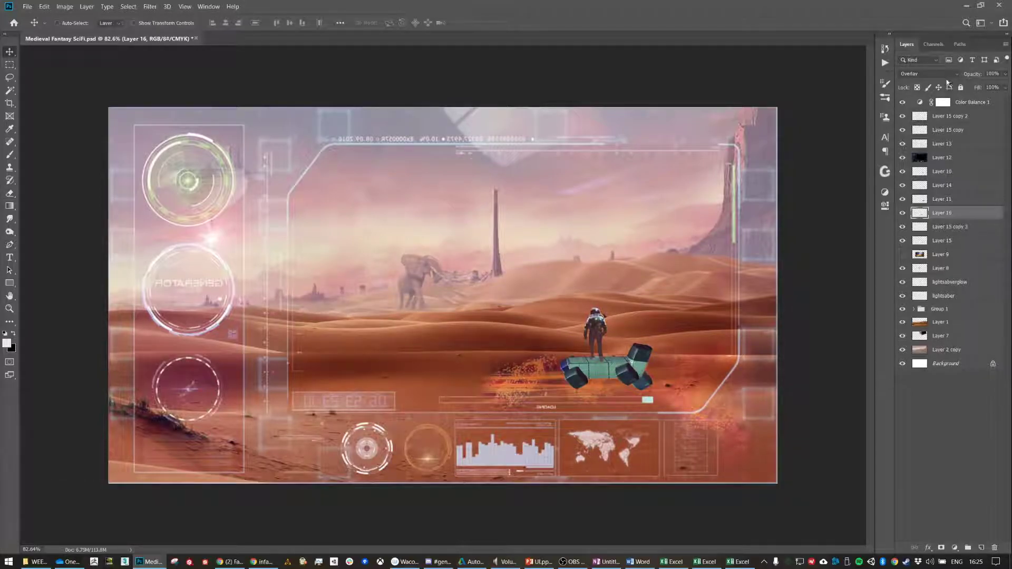
{"action": "left_click", "coordinate": [946, 75]}
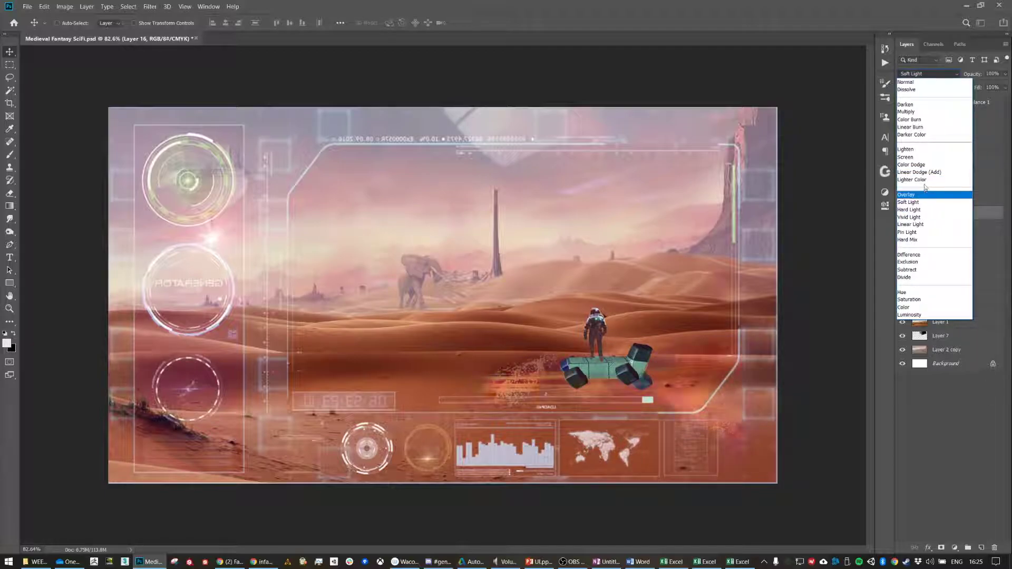
{"action": "left_click", "coordinate": [917, 157]}
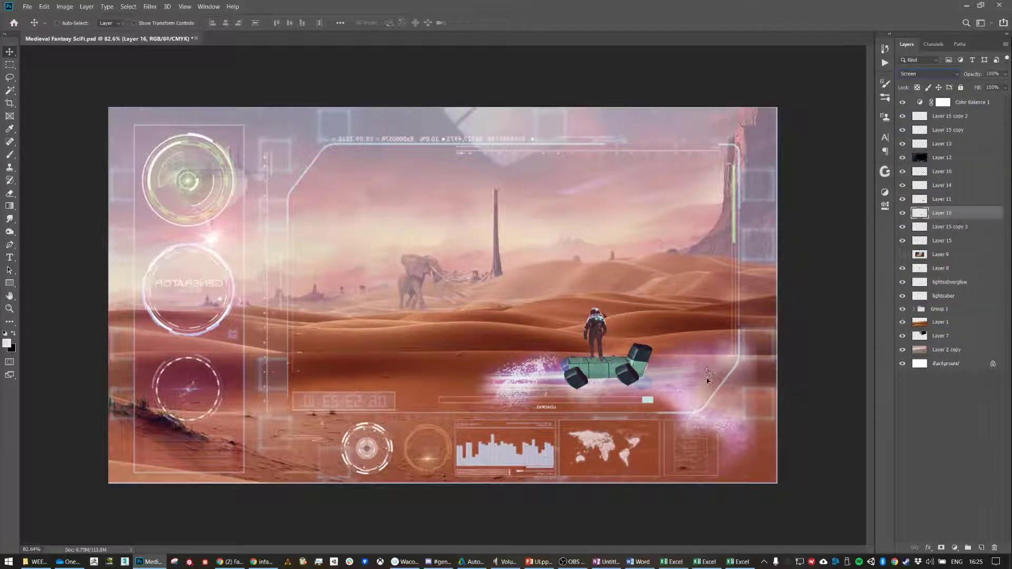
Flip Layer 16's neon streaks vertically and horizontally, scale them to about 79% and place them trailing behind the vehicle
{"action": "key", "text": "ctrl+t"}
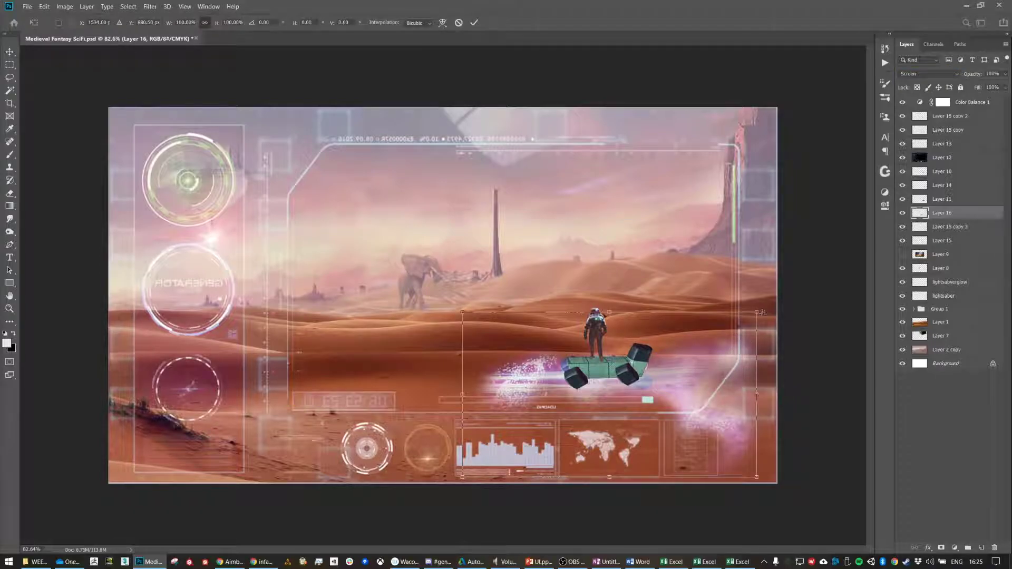
{"action": "left_click_drag", "start_coordinate": [763, 313], "coordinate": [692, 348]}
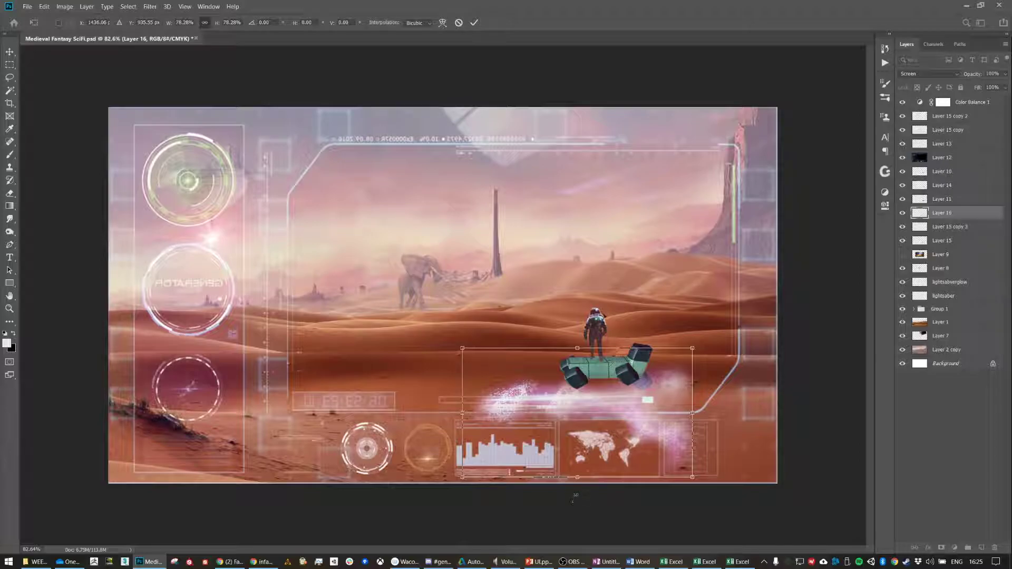
{"action": "left_click_drag", "start_coordinate": [578, 478], "coordinate": [577, 248]}
{"action": "left_click_drag", "start_coordinate": [490, 298], "coordinate": [829, 298]}
{"action": "left_click_drag", "start_coordinate": [750, 299], "coordinate": [643, 384]}
{"action": "left_click_drag", "start_coordinate": [722, 339], "coordinate": [771, 285]}
{"action": "left_click_drag", "start_coordinate": [693, 337], "coordinate": [707, 373]}
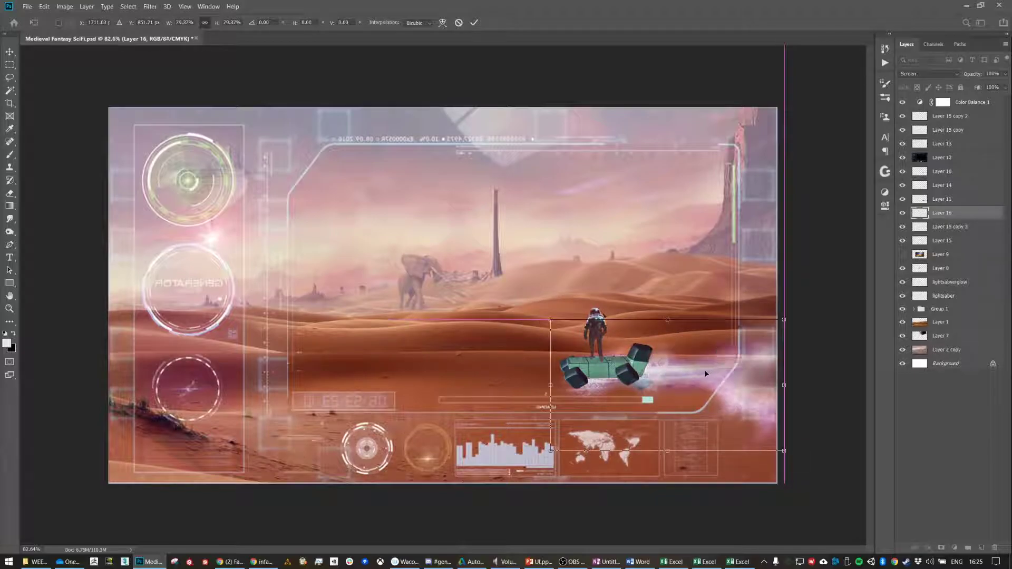
{"action": "key", "text": "Return"}
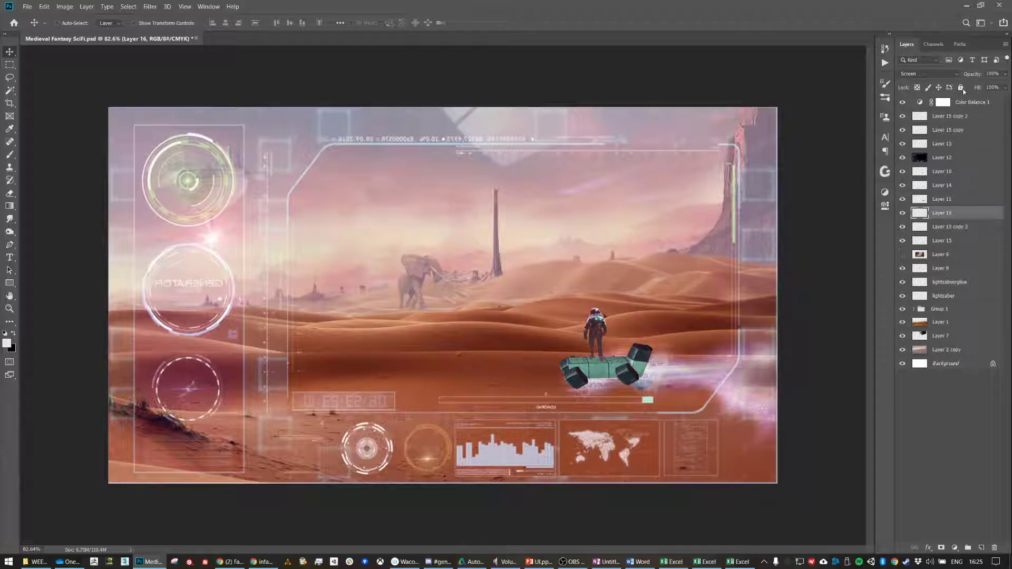
{"action": "left_click", "coordinate": [983, 86]}
{"action": "left_click_drag", "start_coordinate": [992, 86], "coordinate": [1006, 88]}
Check which parts the vehicle layers hold and move Layer 13 directly beneath Layer 10
{"action": "left_click", "coordinate": [934, 172]}
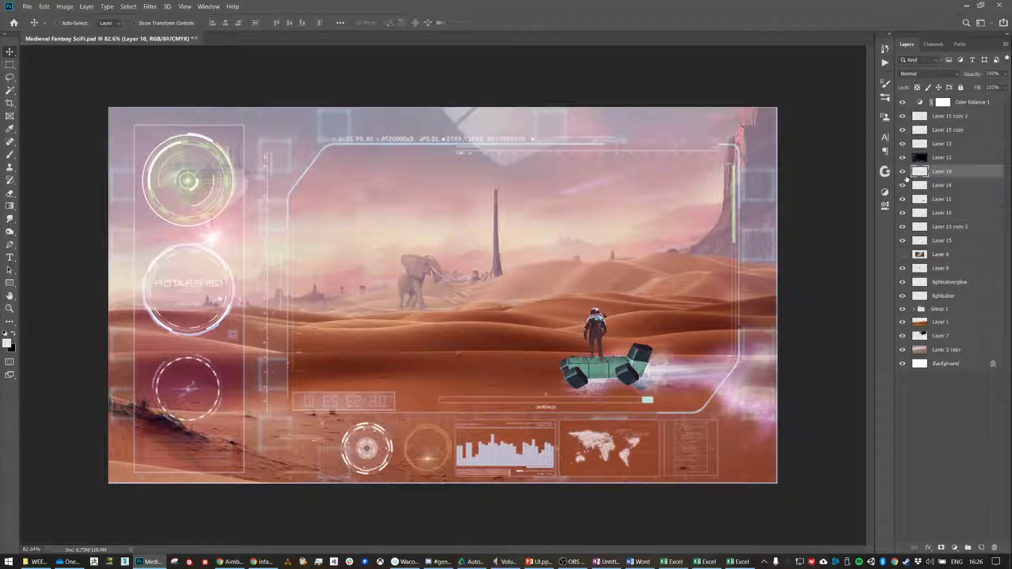
{"action": "left_click", "coordinate": [901, 175]}
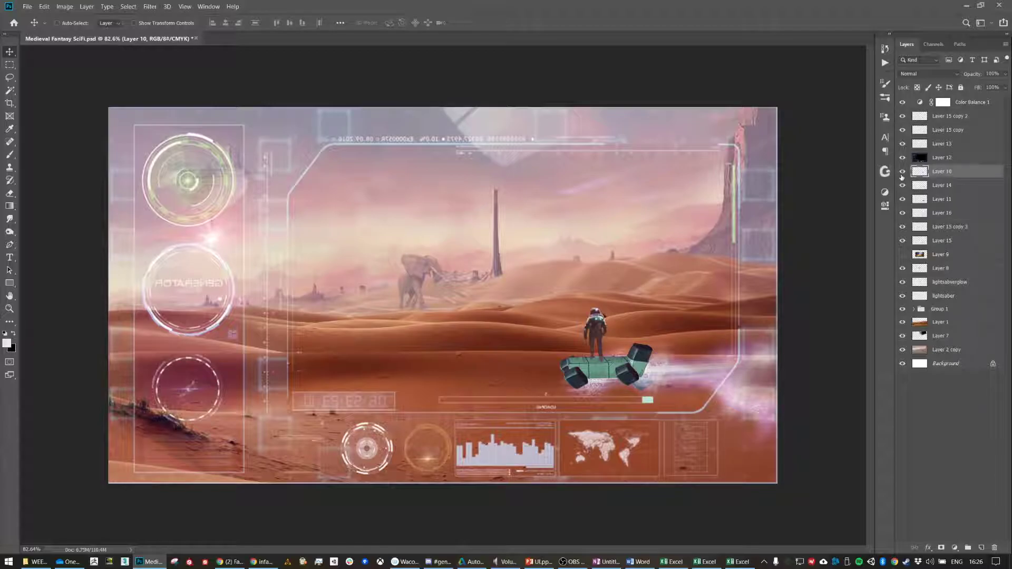
{"action": "left_click", "coordinate": [928, 186]}
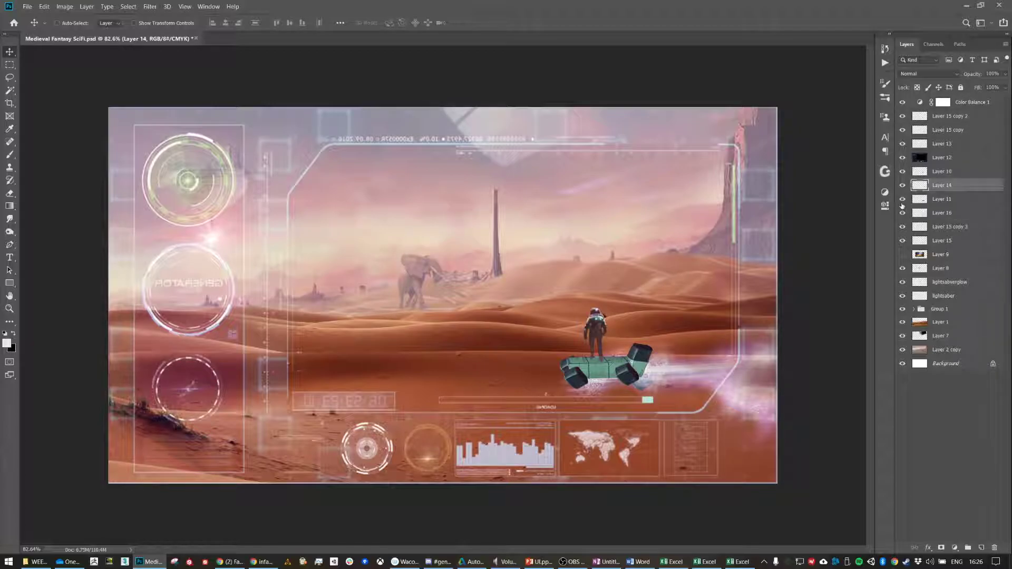
{"action": "left_click", "coordinate": [902, 201]}
{"action": "left_click", "coordinate": [902, 144]}
{"action": "left_click_drag", "start_coordinate": [935, 174], "coordinate": [937, 177]}
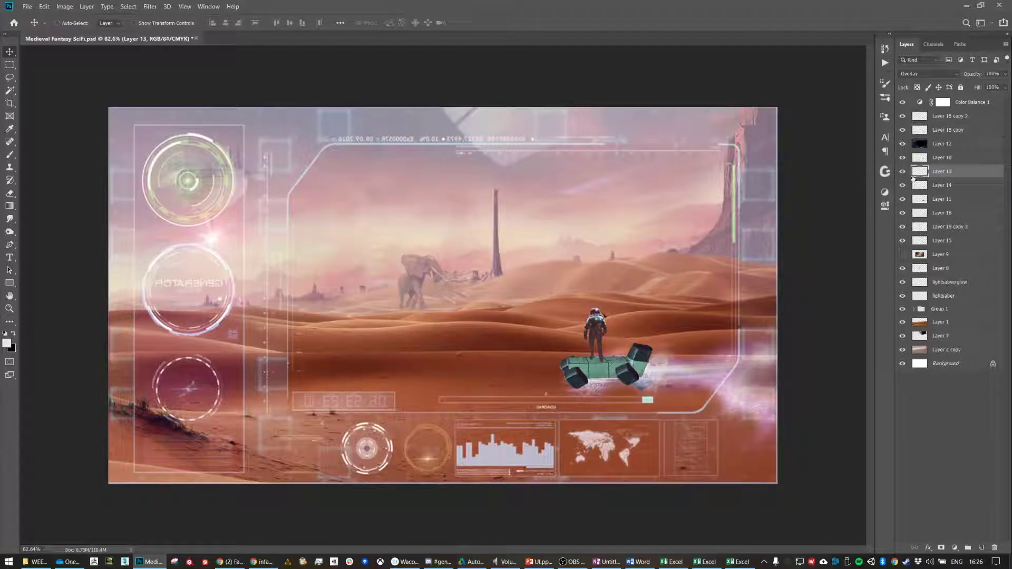
Identify the vehicle body layers by toggling their visibility and merge Layers 13, 14 and 11 into one
{"action": "left_click", "coordinate": [902, 176]}
{"action": "left_click", "coordinate": [902, 176]}
{"action": "left_click", "coordinate": [902, 199]}
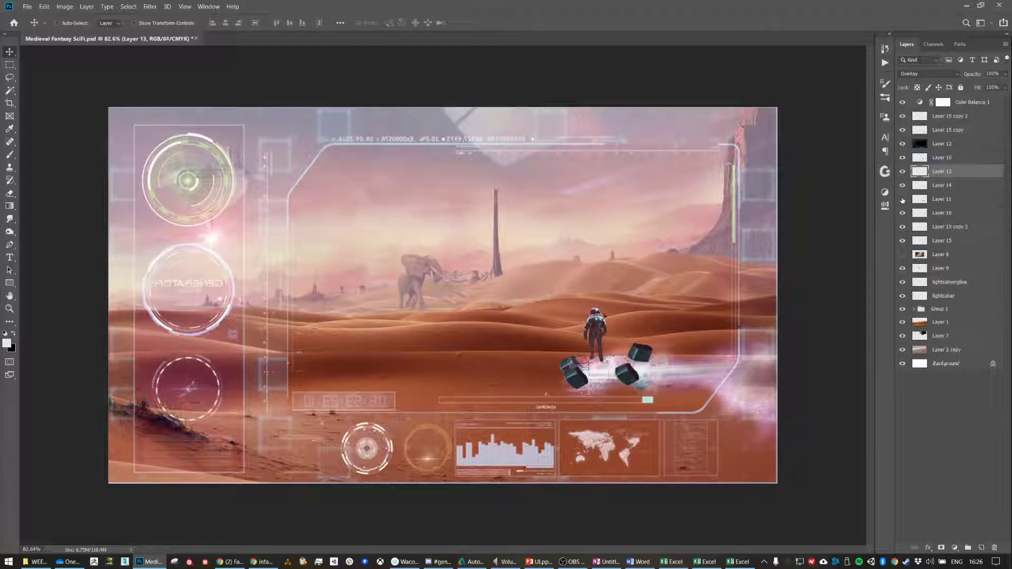
{"action": "left_click", "coordinate": [902, 199]}
{"action": "left_click", "coordinate": [902, 213]}
{"action": "left_click", "coordinate": [936, 199]}
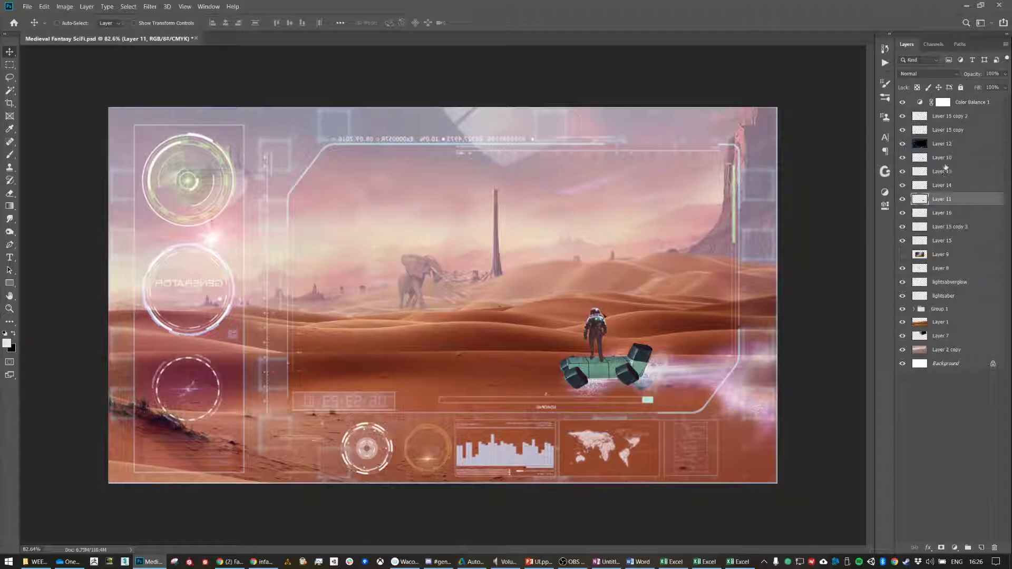
{"action": "left_click", "coordinate": [938, 158], "text": "shift"}
{"action": "left_click", "coordinate": [939, 158], "text": "ctrl"}
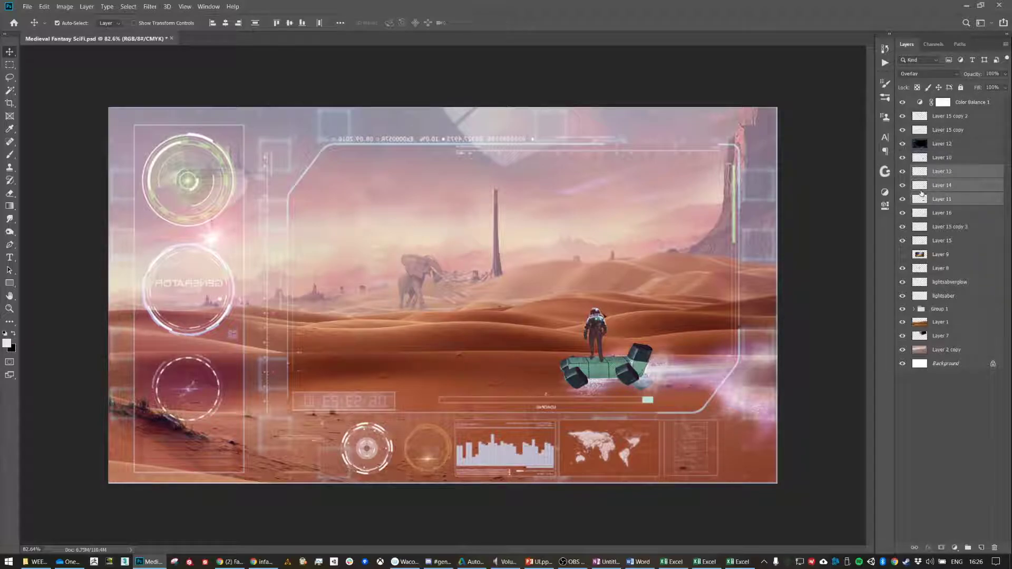
{"action": "key", "text": "ctrl+e"}
{"action": "left_click", "coordinate": [903, 172]}
{"action": "left_click", "coordinate": [903, 171]}
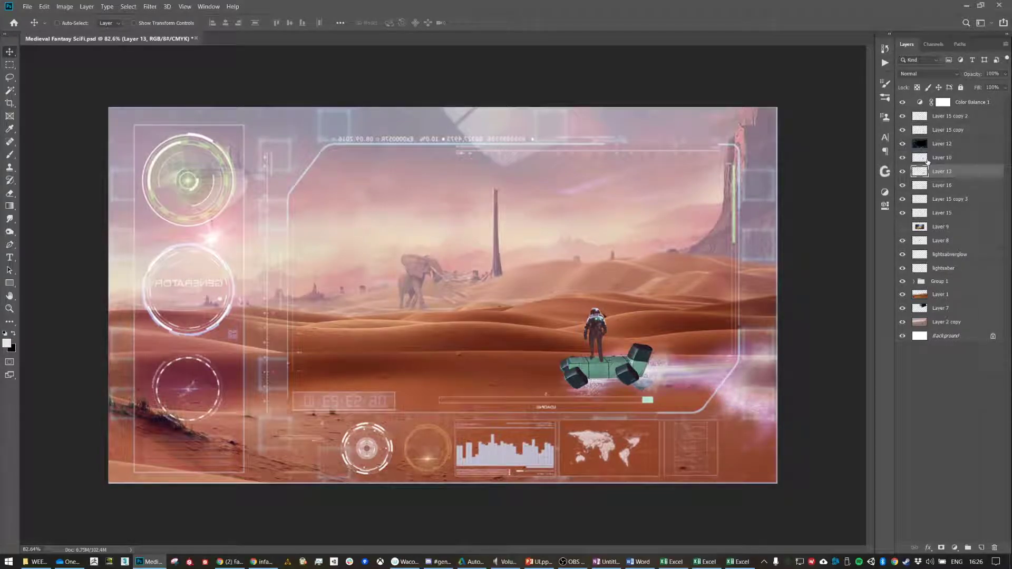
{"action": "left_click", "coordinate": [933, 158]}
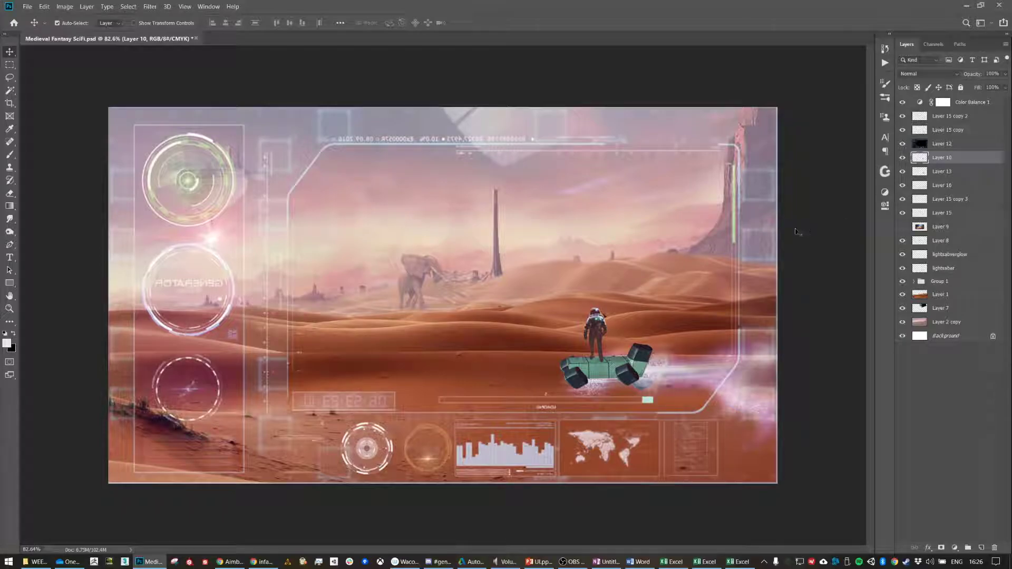
{"action": "key", "text": "ctrl+u"}
{"action": "left_click_drag", "start_coordinate": [526, 266], "coordinate": [769, 205]}
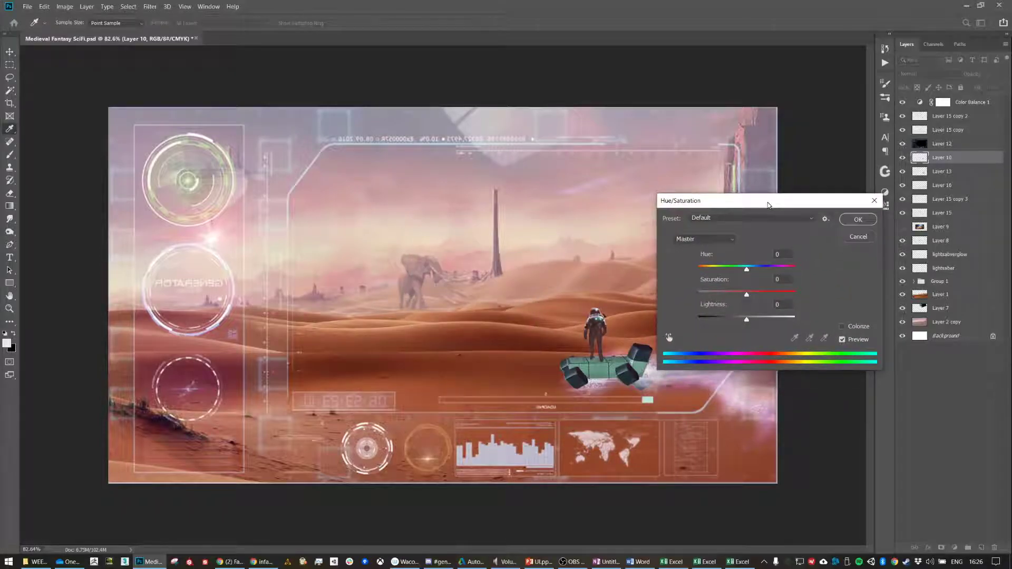
{"action": "left_click_drag", "start_coordinate": [739, 273], "coordinate": [772, 267]}
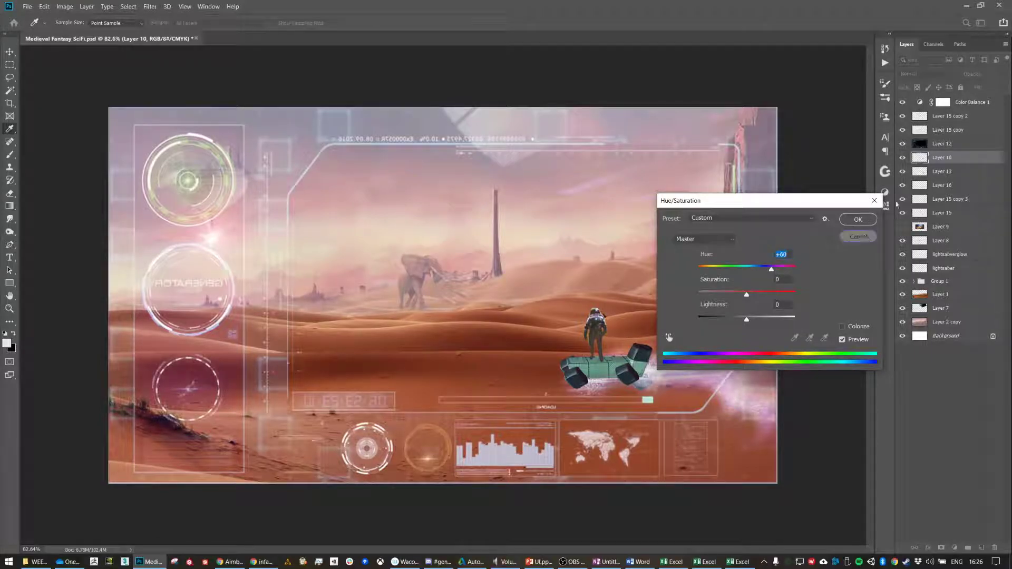
{"action": "left_click", "coordinate": [865, 223]}
Shift the hue of the merged vehicle body on Layer 13 to about -110 for a sandy tan colour
{"action": "left_click", "coordinate": [902, 157]}
{"action": "left_click", "coordinate": [902, 157]}
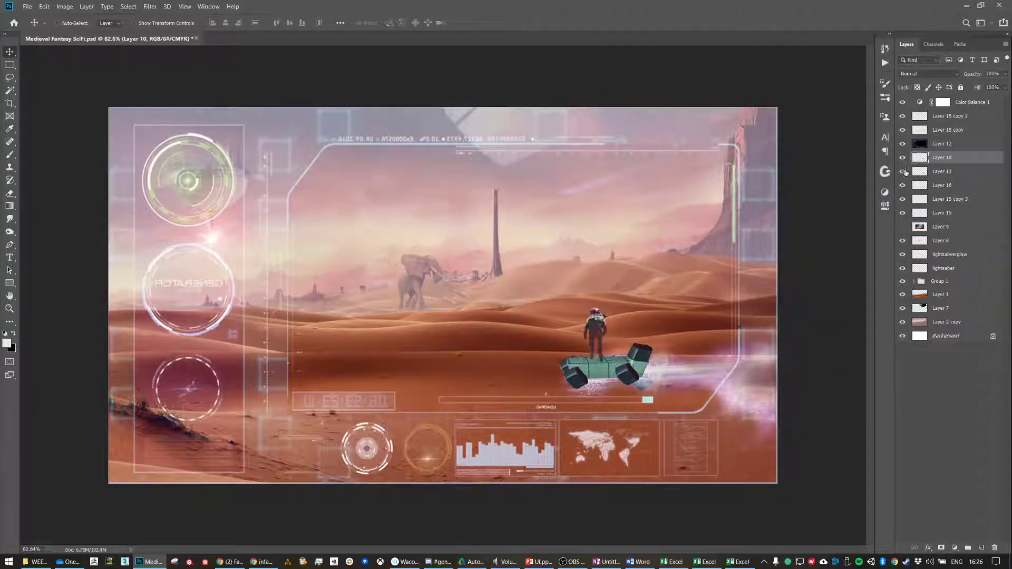
{"action": "left_click", "coordinate": [903, 171]}
{"action": "left_click", "coordinate": [903, 172]}
{"action": "left_click", "coordinate": [942, 171]}
{"action": "key", "text": "ctrl+u"}
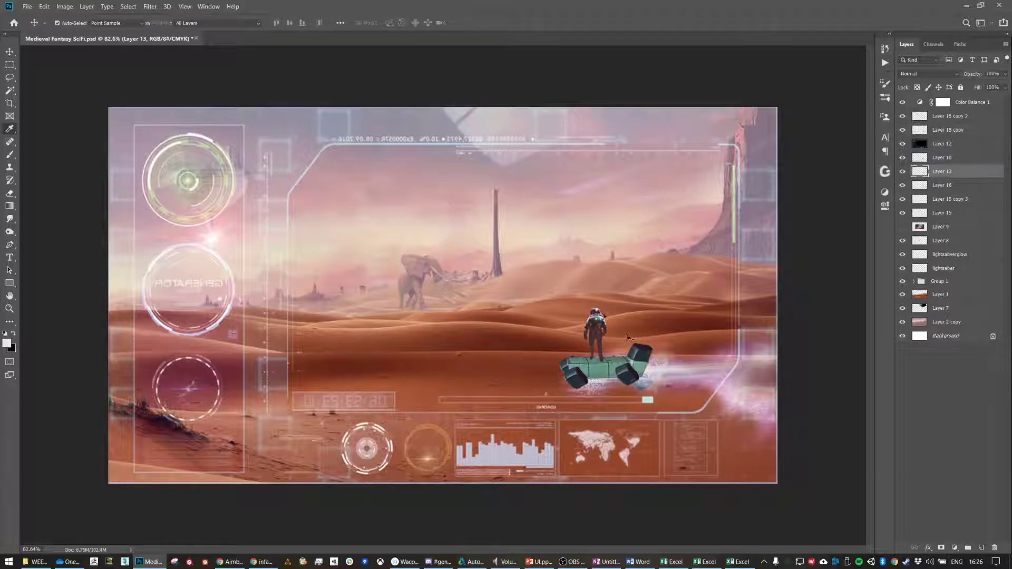
{"action": "left_click_drag", "start_coordinate": [743, 272], "coordinate": [712, 271]}
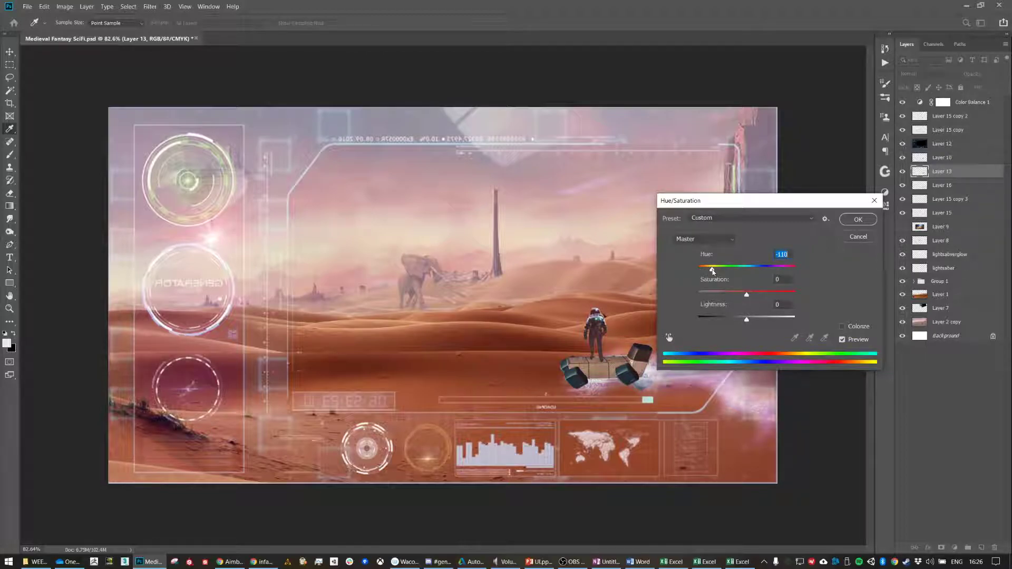
{"action": "left_click", "coordinate": [857, 218]}
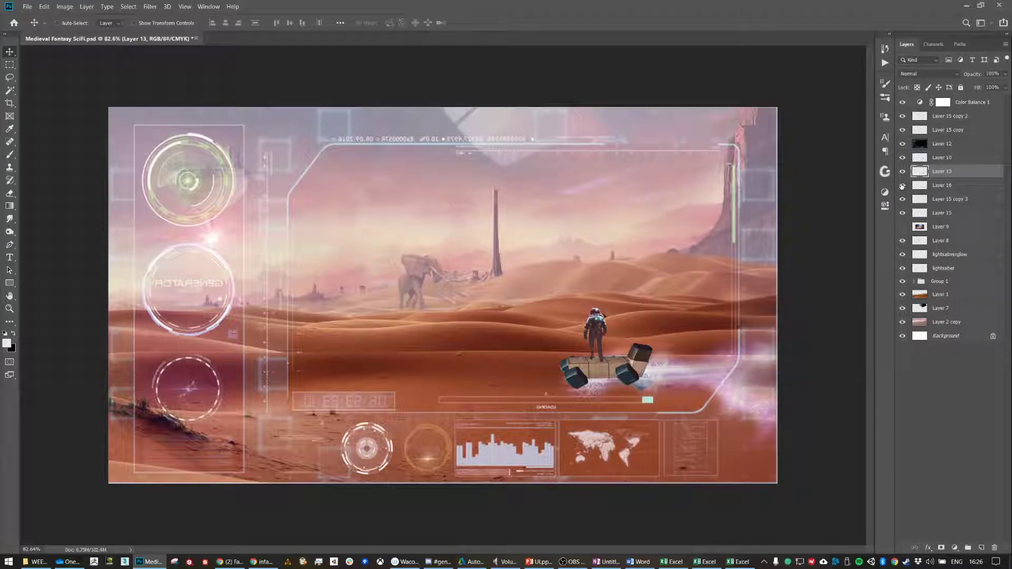
Check the cap layers below the neon streaks and merge Layer 15 copy 3 with Layer 15
{"action": "left_click", "coordinate": [902, 187]}
{"action": "left_click", "coordinate": [902, 186]}
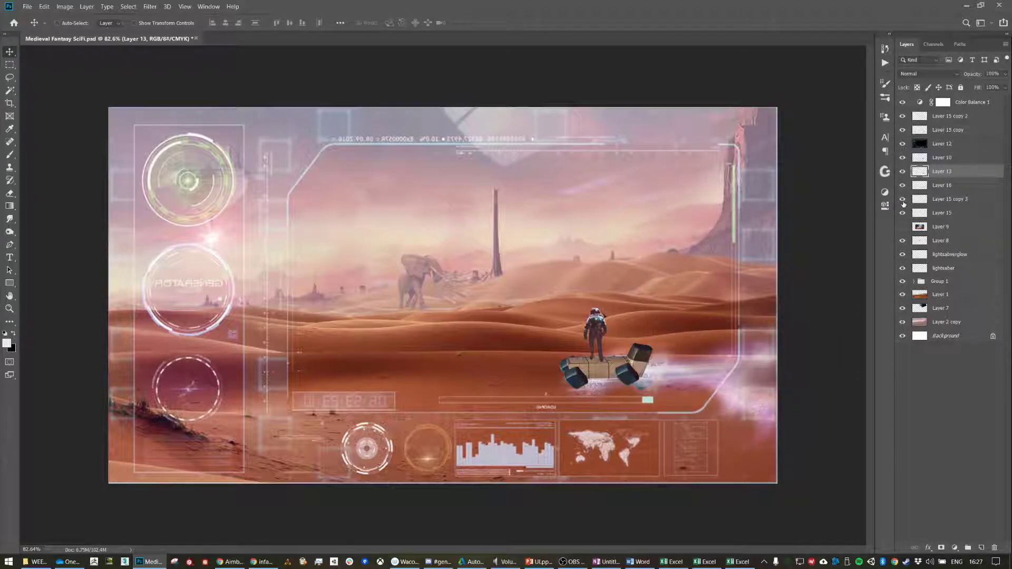
{"action": "left_click", "coordinate": [902, 213]}
{"action": "left_click", "coordinate": [902, 213]}
{"action": "left_click", "coordinate": [939, 203]}
{"action": "left_click", "coordinate": [937, 214], "text": "ctrl"}
{"action": "key", "text": "ctrl+e"}
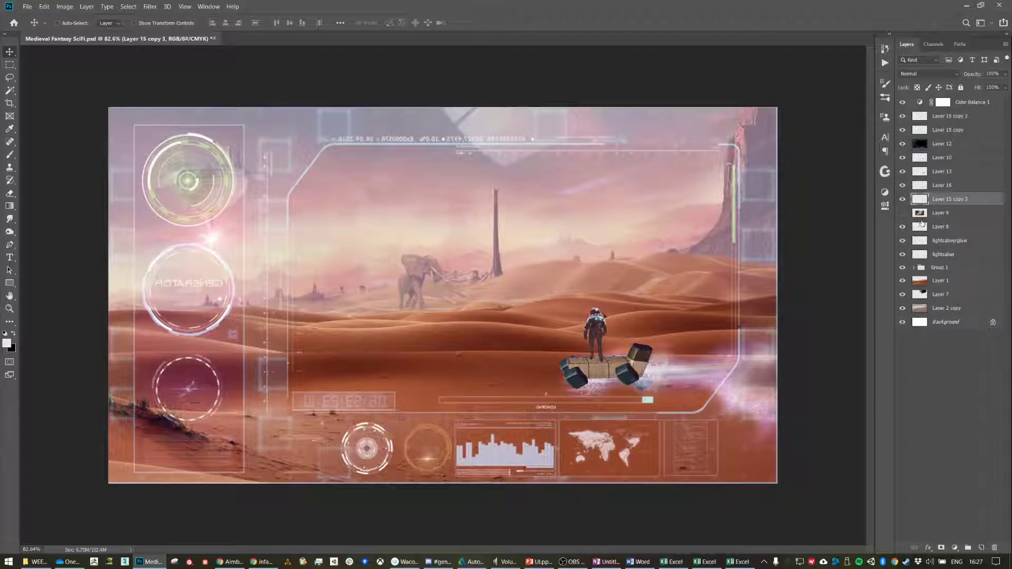
Raise the saturation of the merged caps on Layer 15 copy 3 to +76
{"action": "left_click", "coordinate": [903, 227]}
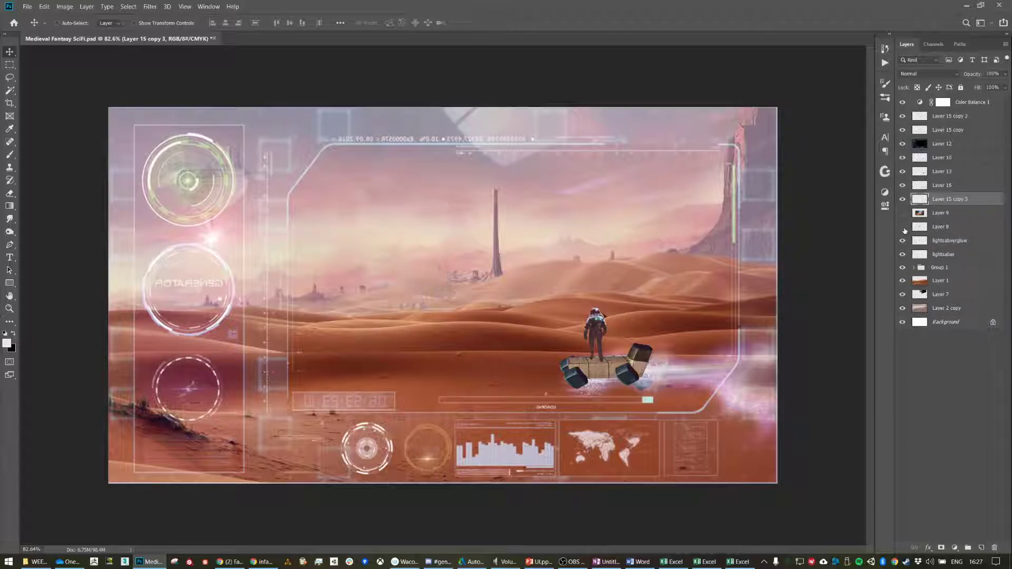
{"action": "left_click", "coordinate": [903, 227]}
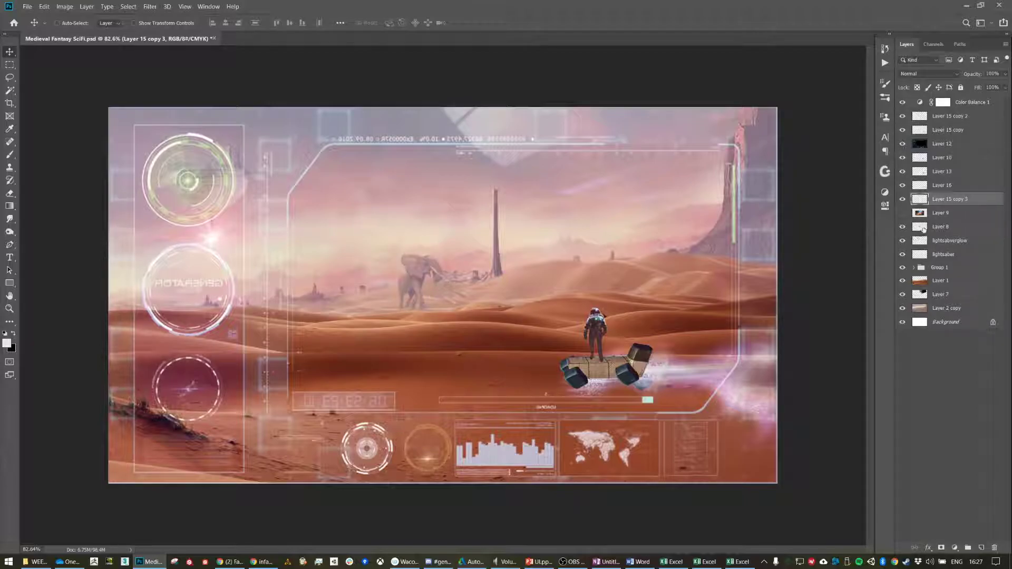
{"action": "key", "text": "ctrl+u"}
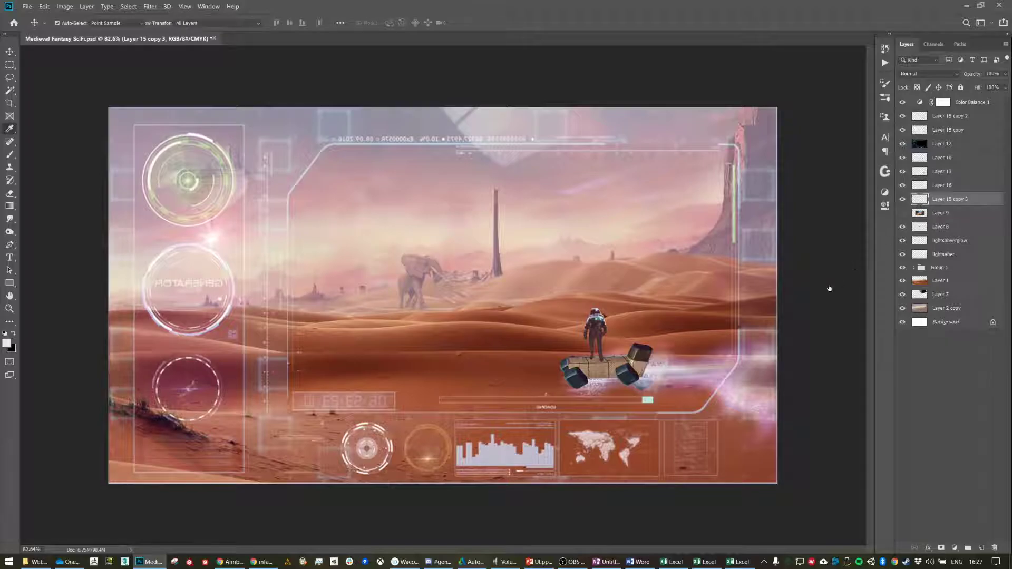
{"action": "left_click_drag", "start_coordinate": [748, 294], "coordinate": [783, 296]}
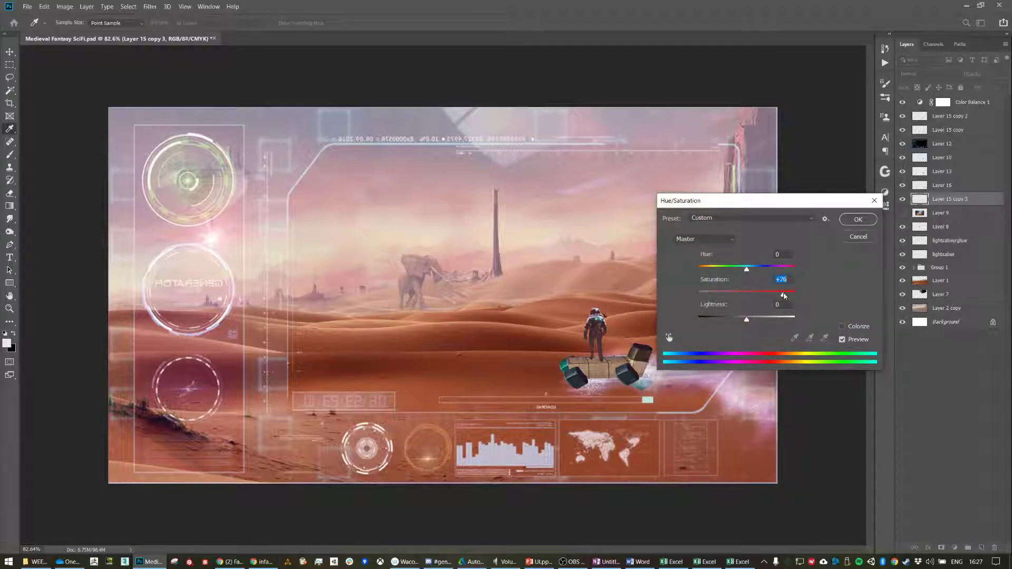
{"action": "left_click", "coordinate": [858, 220]}
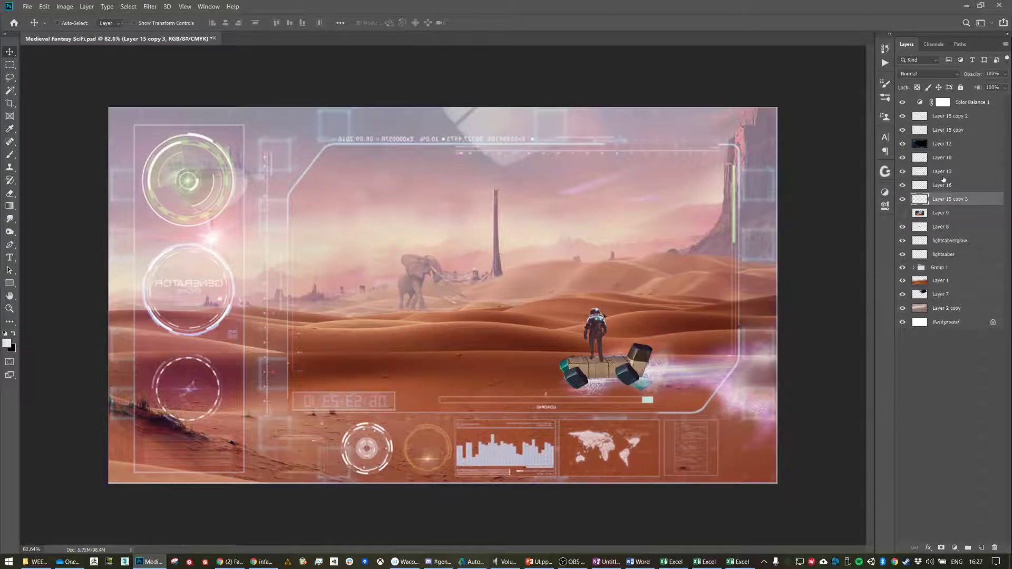
Merge Layer 15 copy with Layer 15 copy 2 and place the merged front caps directly beneath Layer 10
{"action": "left_click", "coordinate": [902, 185]}
{"action": "left_click", "coordinate": [902, 185]}
{"action": "left_click", "coordinate": [902, 132]}
{"action": "left_click", "coordinate": [903, 131]}
{"action": "left_click", "coordinate": [903, 116]}
{"action": "left_click", "coordinate": [903, 116]}
{"action": "left_click", "coordinate": [949, 131]}
{"action": "left_click", "coordinate": [951, 117], "text": "shift"}
{"action": "key", "text": "ctrl+e"}
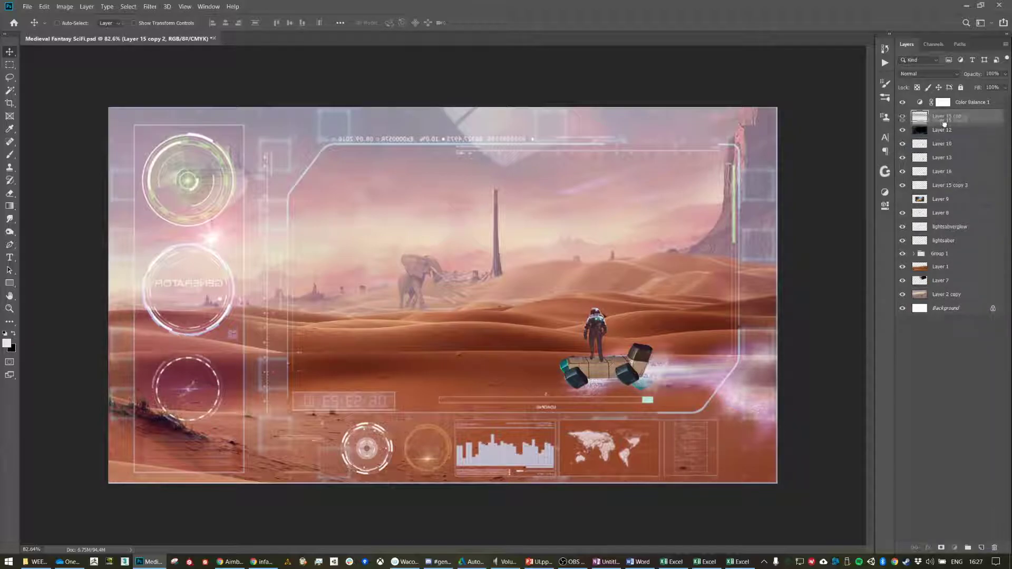
{"action": "left_click_drag", "start_coordinate": [945, 150], "coordinate": [945, 153]}
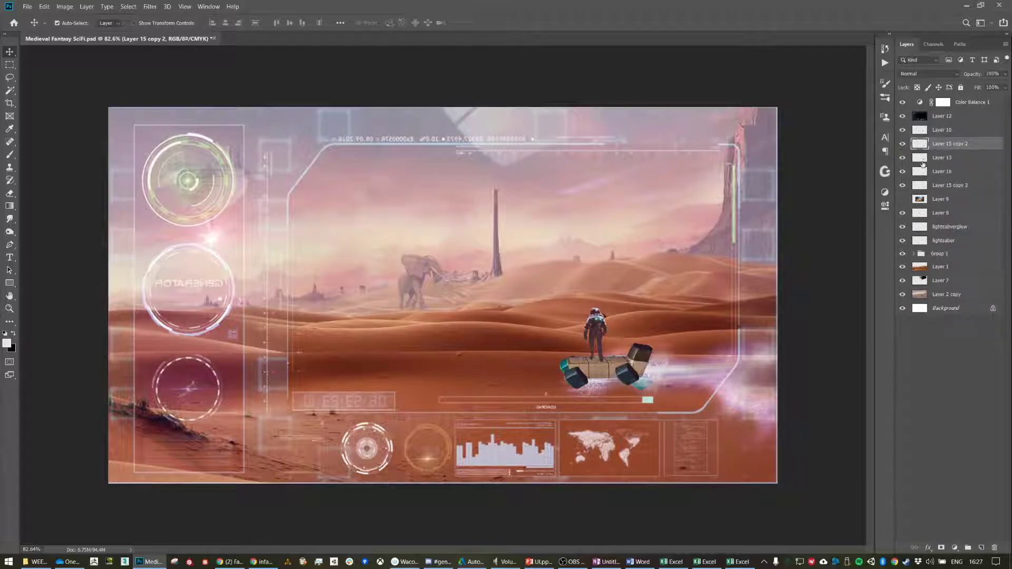
Raise the saturation of the front caps on Layer 15 copy 2 to +72
{"action": "key", "text": "ctrl+u"}
{"action": "left_click_drag", "start_coordinate": [746, 295], "coordinate": [762, 295]}
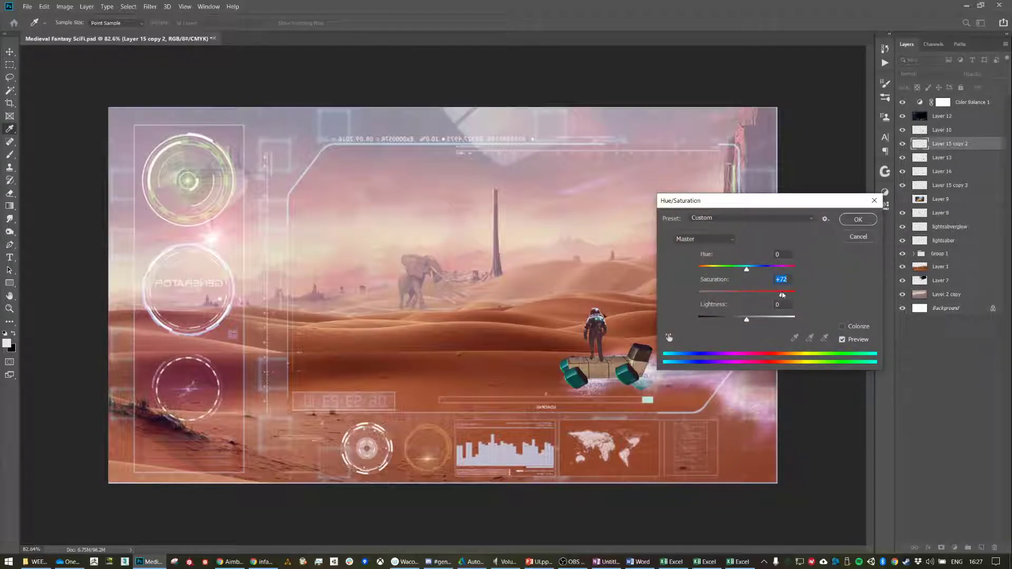
{"action": "left_click", "coordinate": [860, 219]}
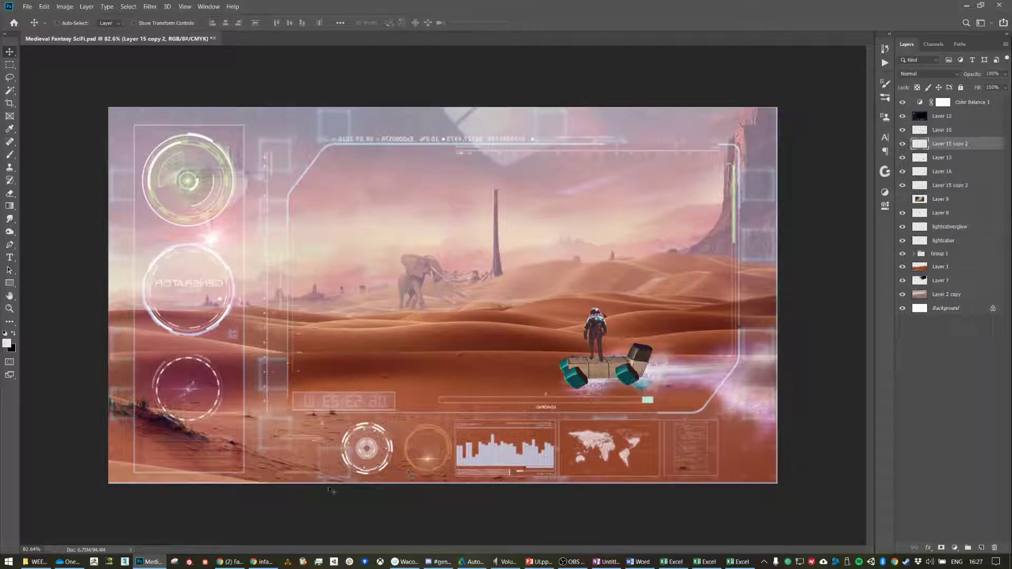
Switch to the browser, search Google Images for "2d scifi texture" and look through the results
{"action": "left_click", "coordinate": [265, 563]}
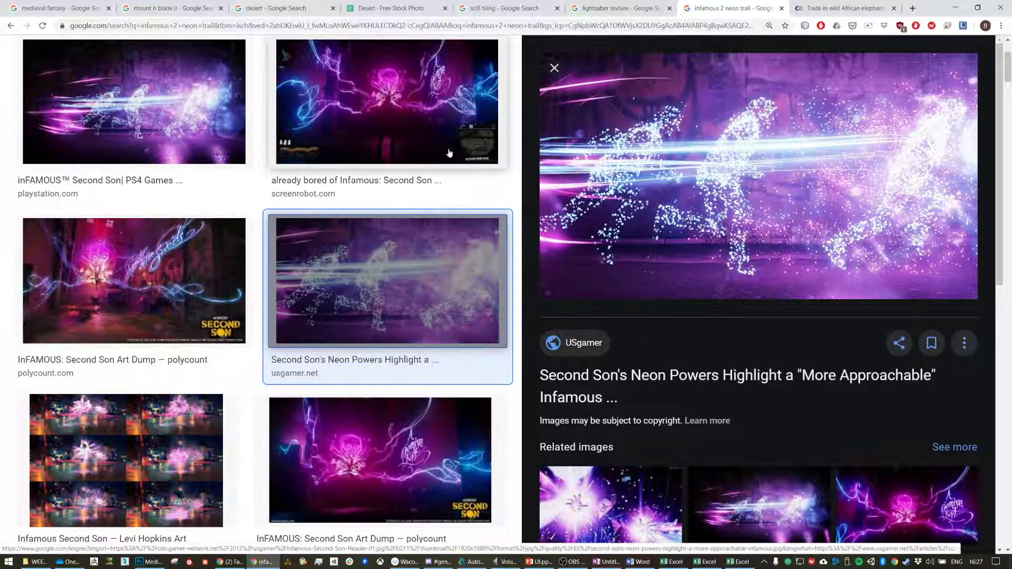
{"action": "scroll", "coordinate": [401, 285], "scroll_direction": "up", "scroll_amount": 3}
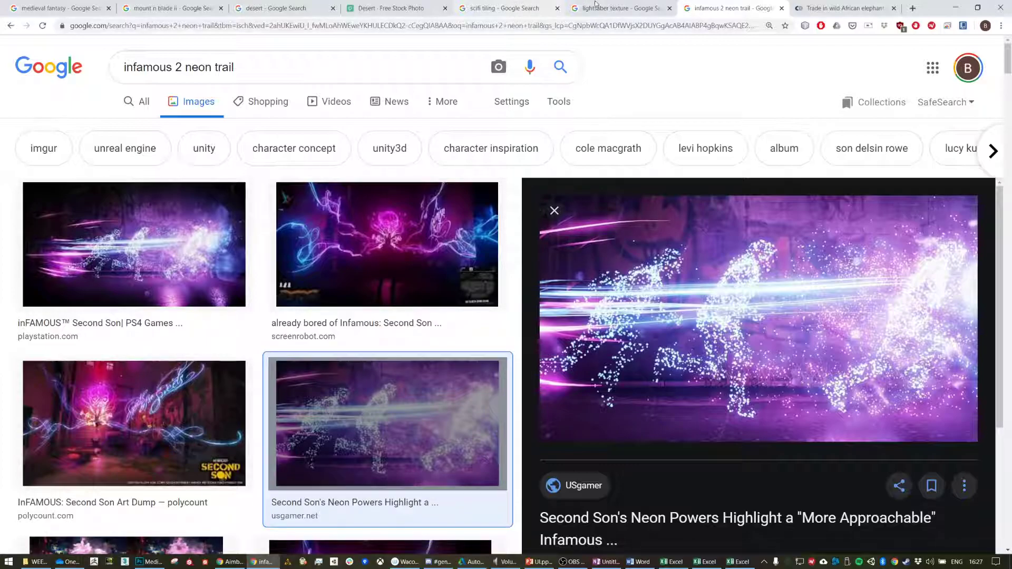
{"action": "left_click", "coordinate": [614, 8]}
{"action": "scroll", "coordinate": [506, 295], "scroll_direction": "up", "scroll_amount": 1}
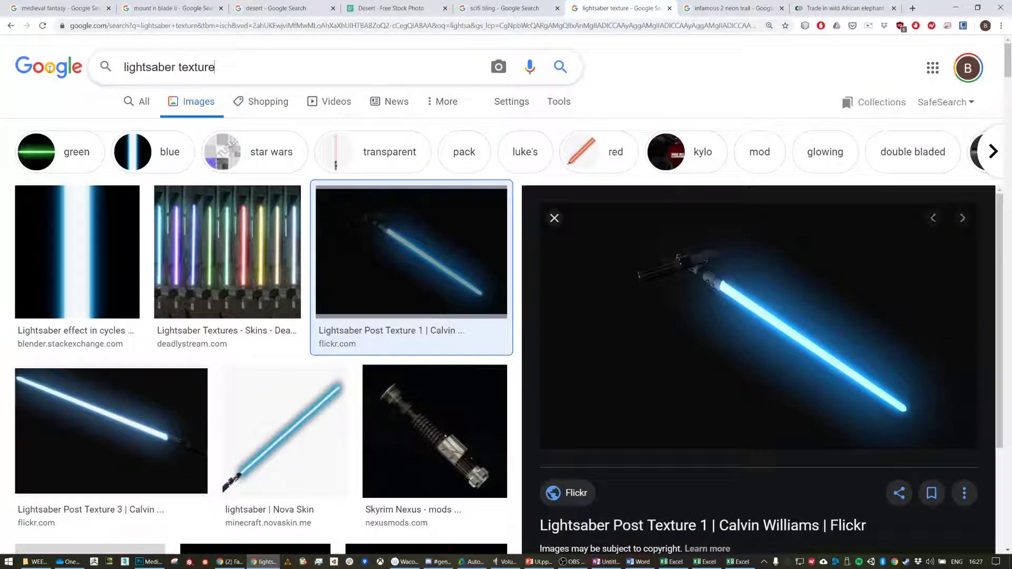
{"action": "left_click_drag", "start_coordinate": [216, 67], "coordinate": [101, 69]}
{"action": "type", "text": "2d"}
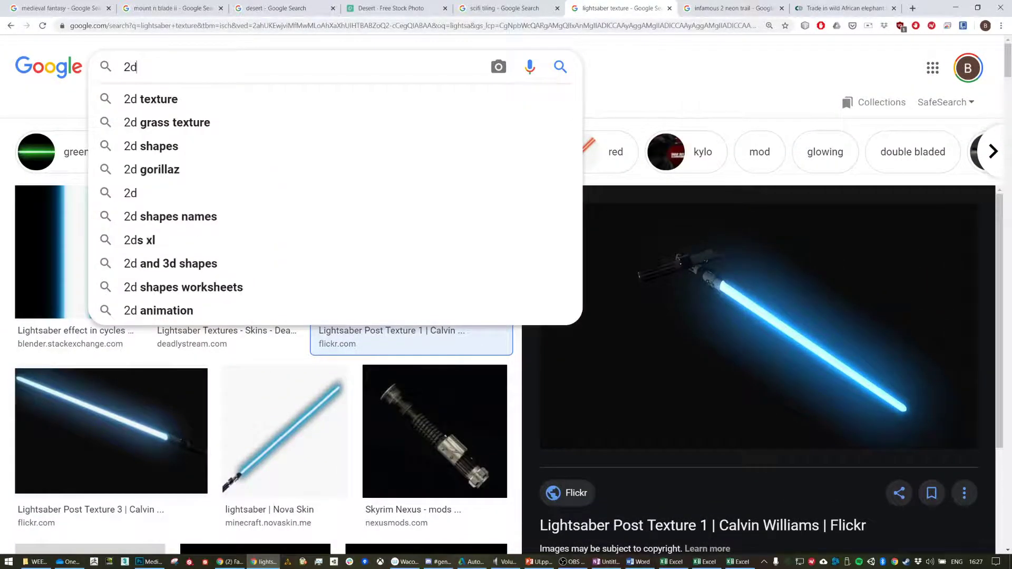
{"action": "type", "text": " sc ifi"}
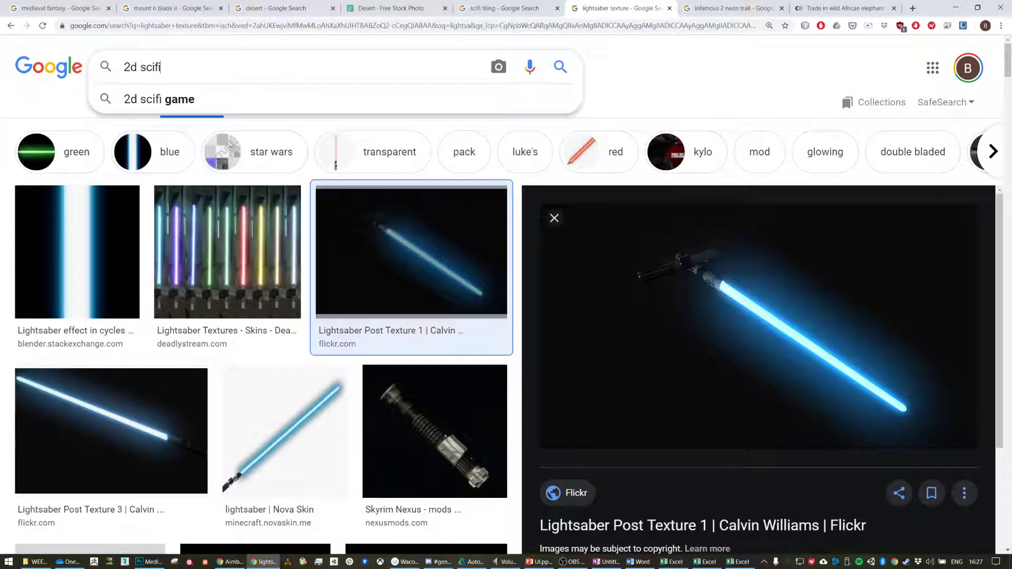
{"action": "type", "text": " texture"}
{"action": "key", "text": "Return"}
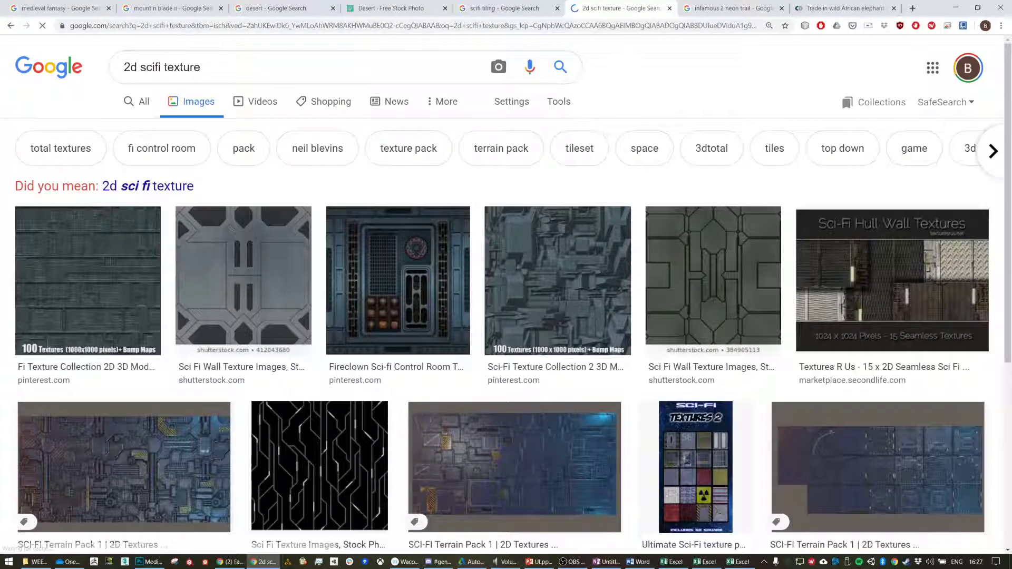
{"action": "scroll", "coordinate": [319, 265], "scroll_direction": "down", "scroll_amount": 6}
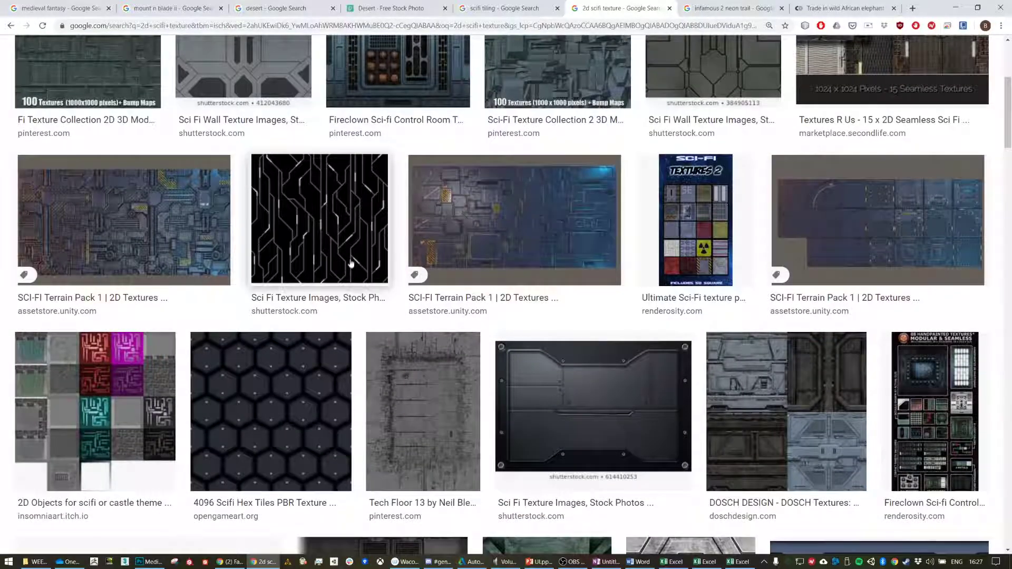
{"action": "scroll", "coordinate": [415, 262], "scroll_direction": "up", "scroll_amount": 5}
{"action": "scroll", "coordinate": [415, 262], "scroll_direction": "up", "scroll_amount": 1}
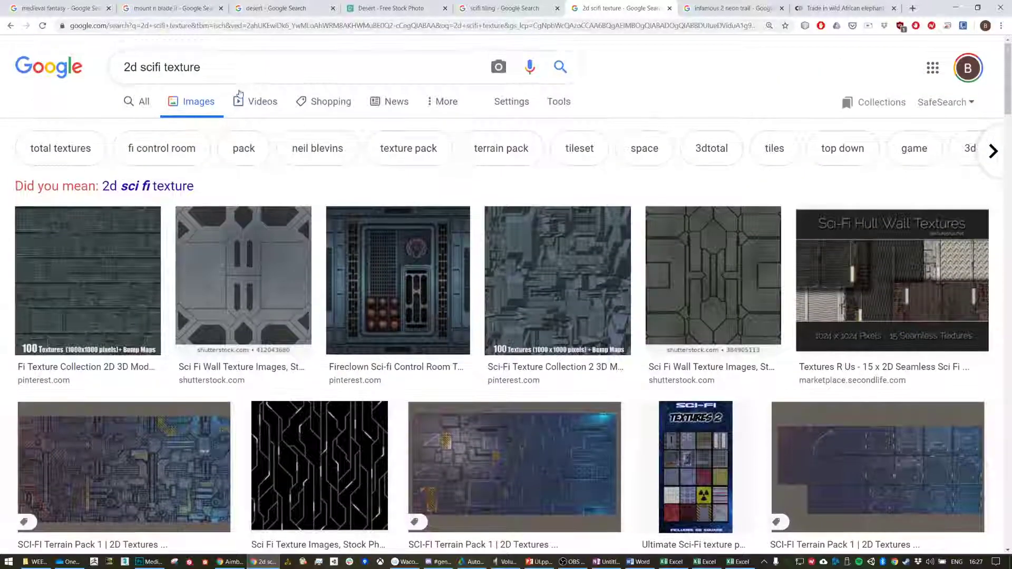
Change the image search to "2d scifi hologram" and refine it to "2d scifi hologram texture"
{"action": "double_click", "coordinate": [181, 67]}
{"action": "type", "text": "hologram"}
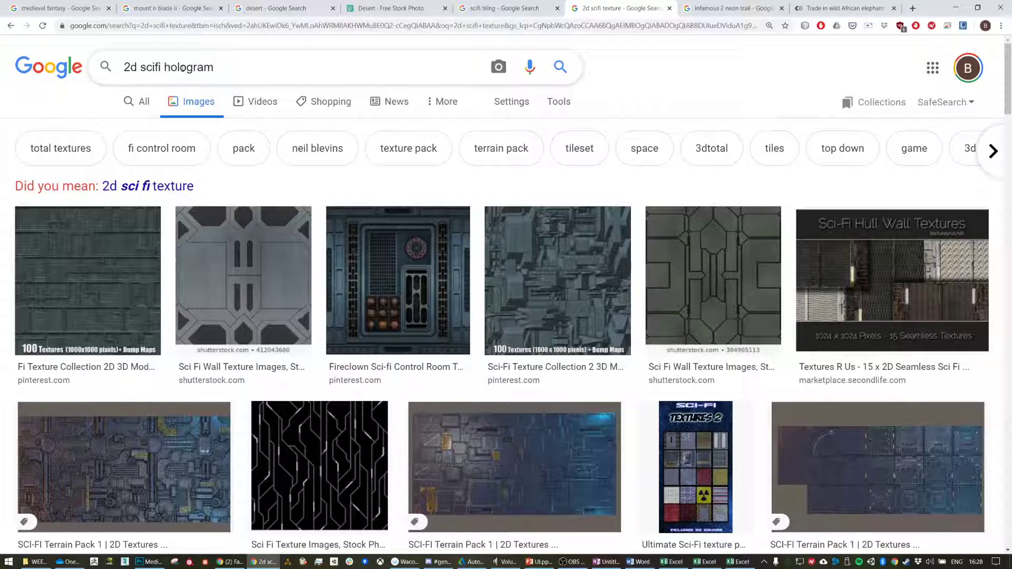
{"action": "key", "text": "Return"}
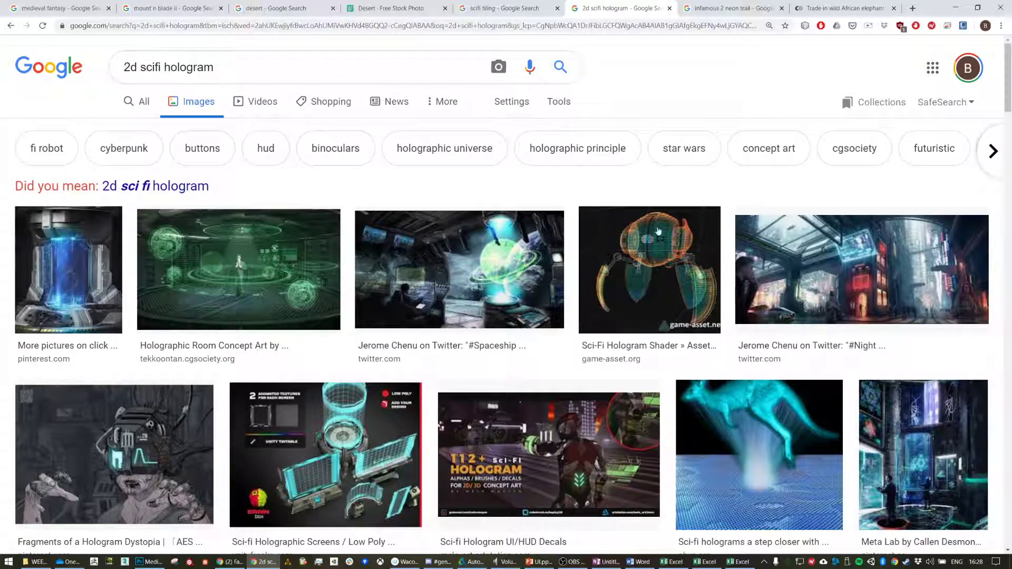
{"action": "left_click", "coordinate": [303, 71]}
{"action": "type", "text": "texture"}
{"action": "key", "text": "Return"}
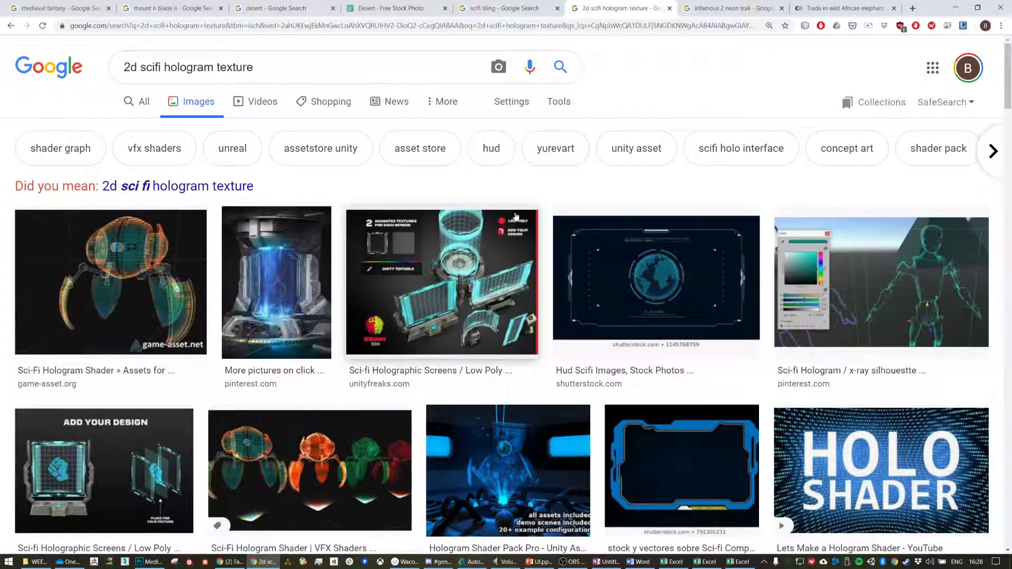
Open the Freepik "Abstract tech sci fi hologram frame" image from the results and copy it
{"action": "left_click", "coordinate": [690, 298]}
{"action": "scroll", "coordinate": [690, 298], "scroll_direction": "down", "scroll_amount": 3}
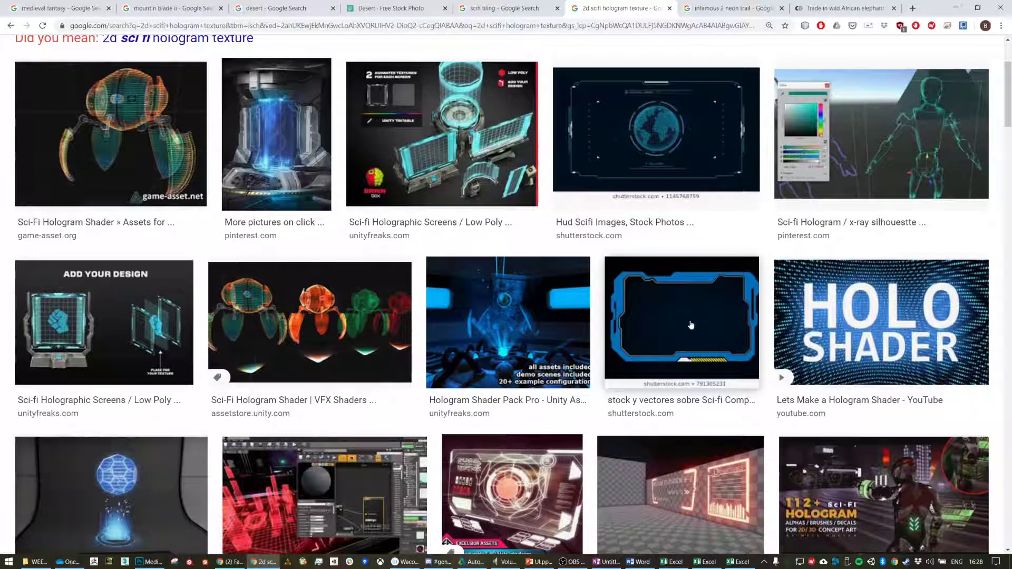
{"action": "left_click", "coordinate": [690, 320]}
{"action": "right_click", "coordinate": [729, 148]}
{"action": "left_click", "coordinate": [764, 452]}
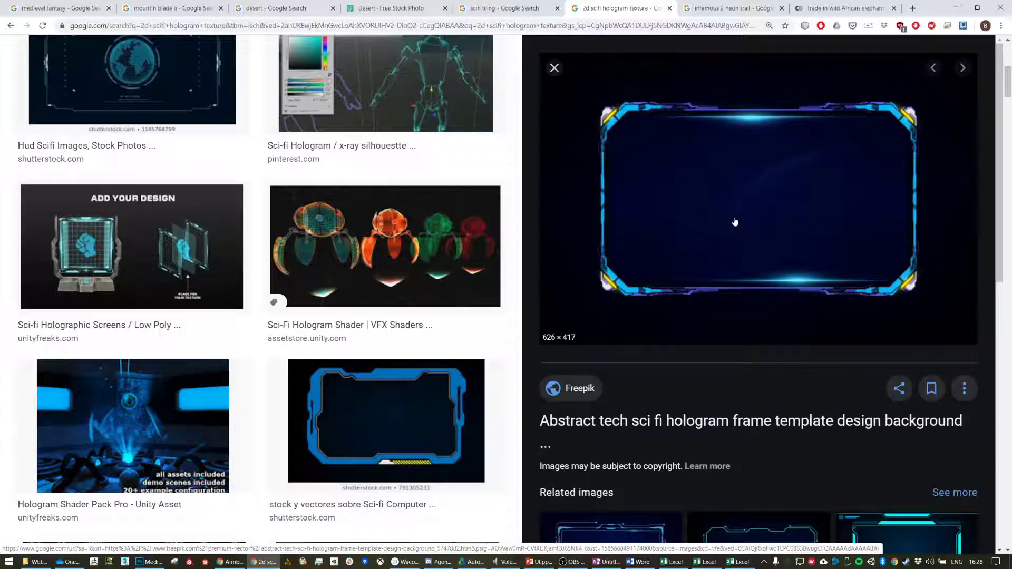
{"action": "right_click", "coordinate": [735, 222]}
{"action": "left_click", "coordinate": [785, 318]}
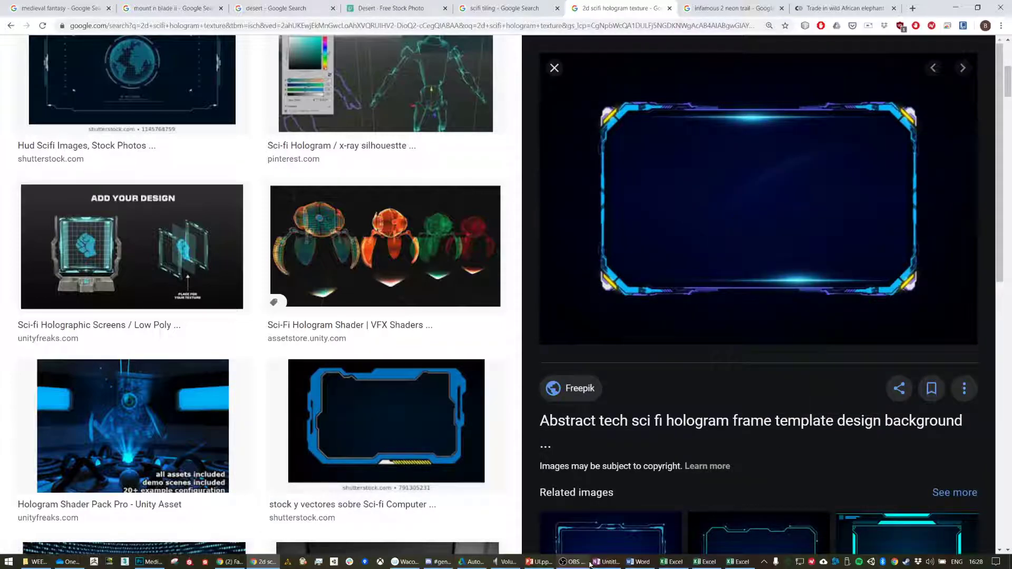
Switch to Photoshop, paste the hologram frame above Layer 15 copy 2 and set its blend mode to Screen
{"action": "left_click", "coordinate": [158, 562]}
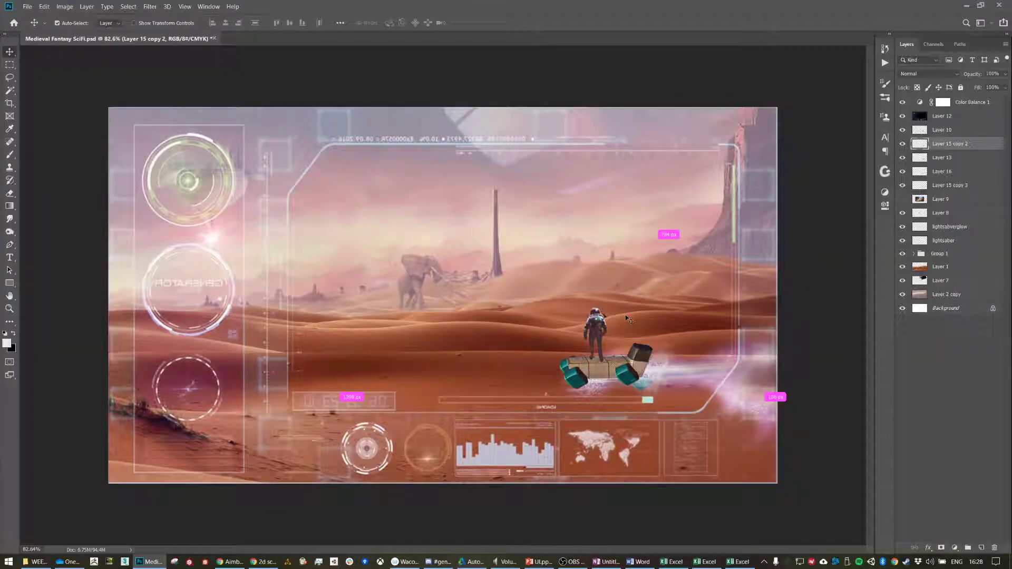
{"action": "key", "text": "ctrl+v"}
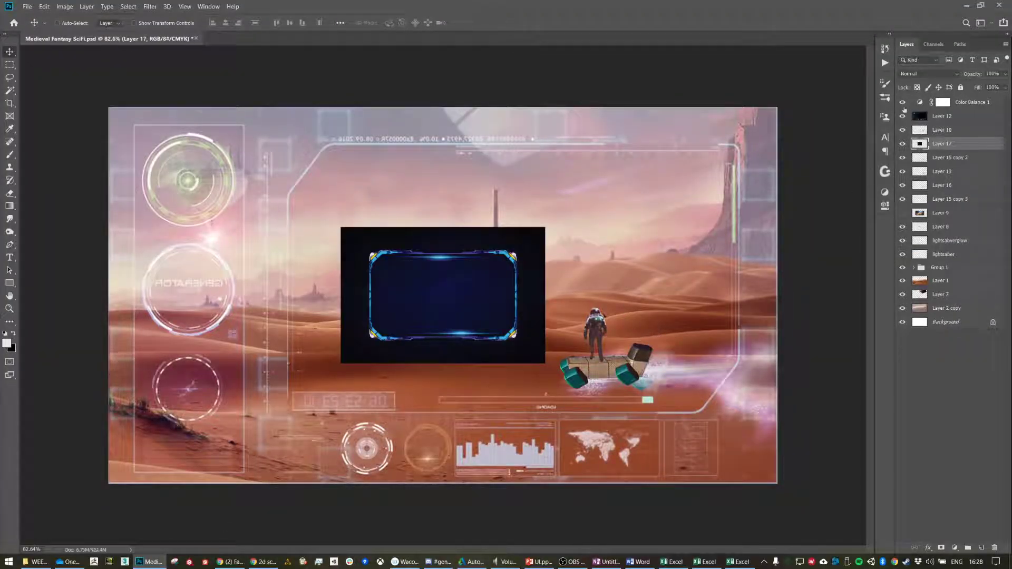
{"action": "left_click", "coordinate": [927, 74]}
{"action": "left_click", "coordinate": [905, 157]}
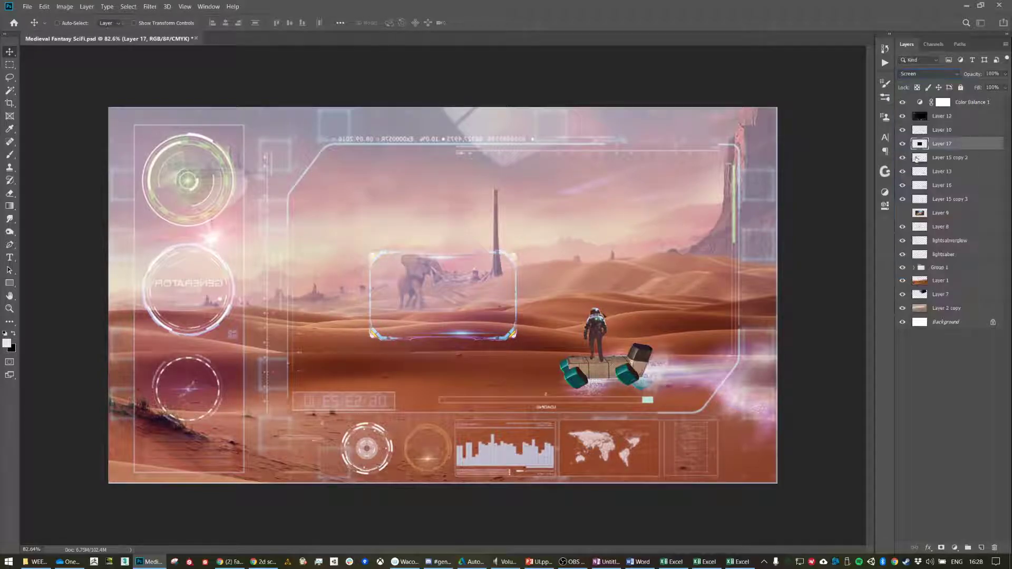
Scale the hologram frame down and fit it onto the middle panel of the vehicle's side
{"action": "left_click_drag", "start_coordinate": [469, 286], "coordinate": [612, 343]}
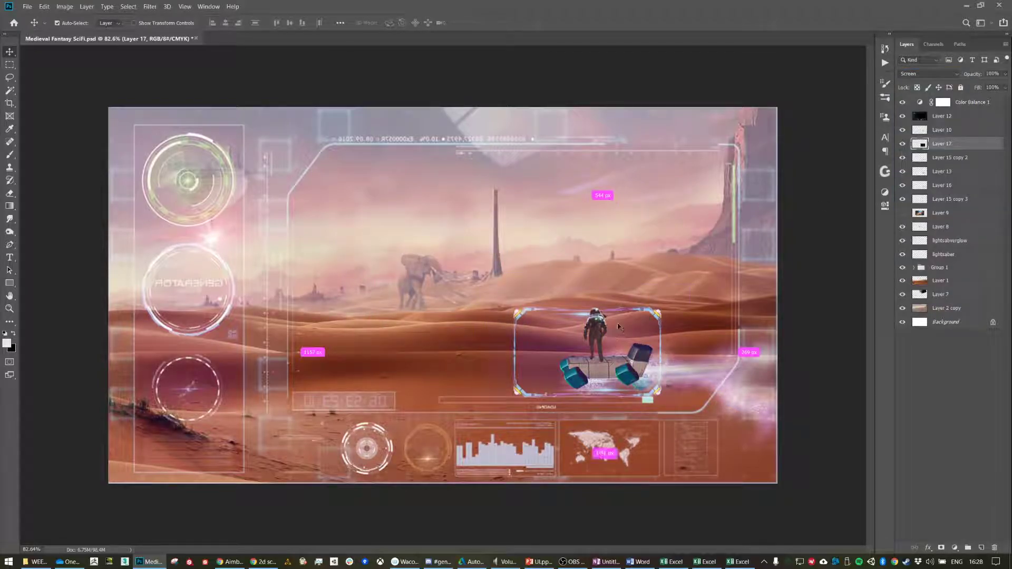
{"action": "key", "text": "ctrl+t"}
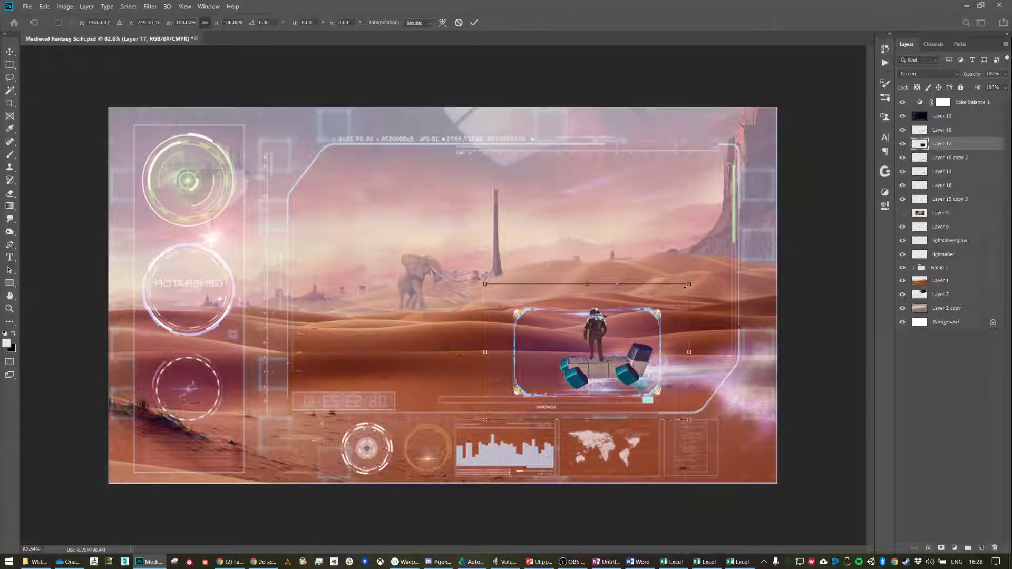
{"action": "left_click_drag", "start_coordinate": [690, 283], "coordinate": [482, 363]}
{"action": "left_click_drag", "start_coordinate": [497, 413], "coordinate": [608, 375]}
{"action": "key", "text": "Return"}
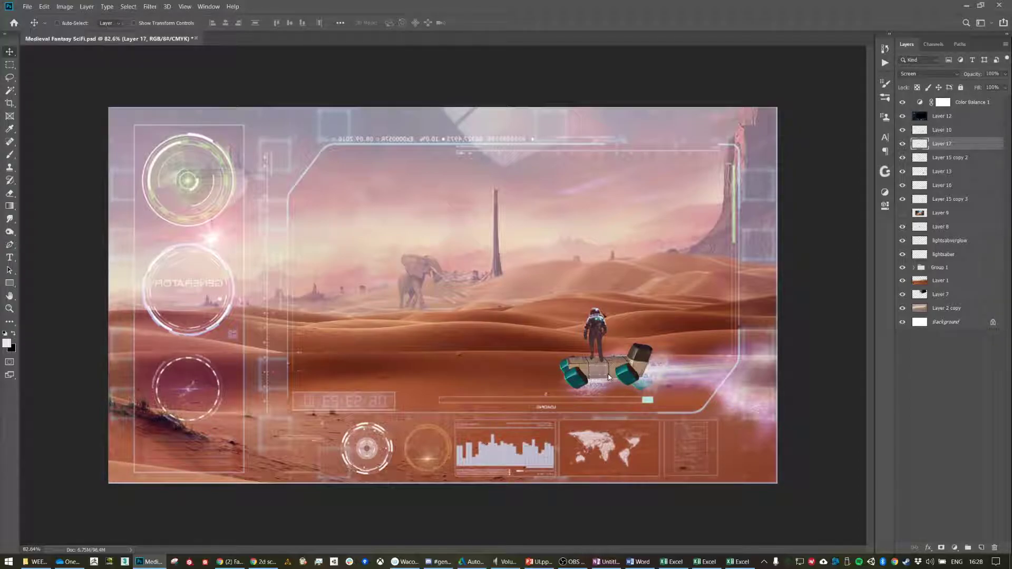
{"action": "scroll", "coordinate": [609, 379], "scroll_direction": "up", "scroll_amount": 5}
{"action": "scroll", "coordinate": [671, 399], "scroll_direction": "up", "scroll_amount": 3}
{"action": "mouse_move", "coordinate": [619, 403]}
{"action": "left_mouse_down"}
{"action": "mouse_move", "coordinate": [654, 405]}
{"action": "mouse_move", "coordinate": [632, 399]}
{"action": "left_mouse_up"}
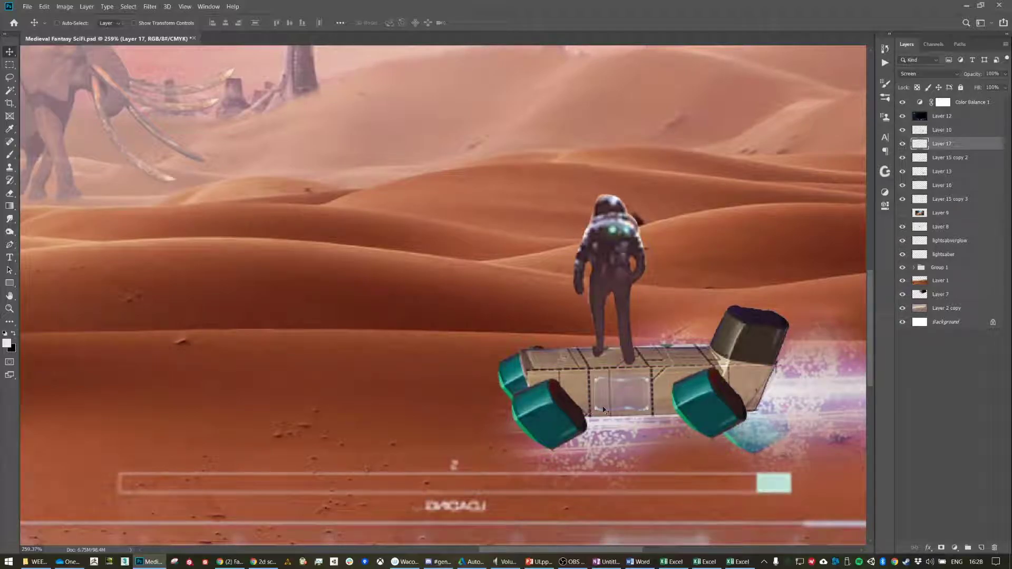
Duplicate the hologram frame onto the vehicle's dark rear cap, shrink it and rotate it about -6° to match the cap
{"action": "left_click_drag", "start_coordinate": [633, 403], "coordinate": [773, 341]}
{"action": "key", "text": "ctrl+t"}
{"action": "left_click_drag", "start_coordinate": [803, 312], "coordinate": [741, 343]}
{"action": "key", "text": "Return"}
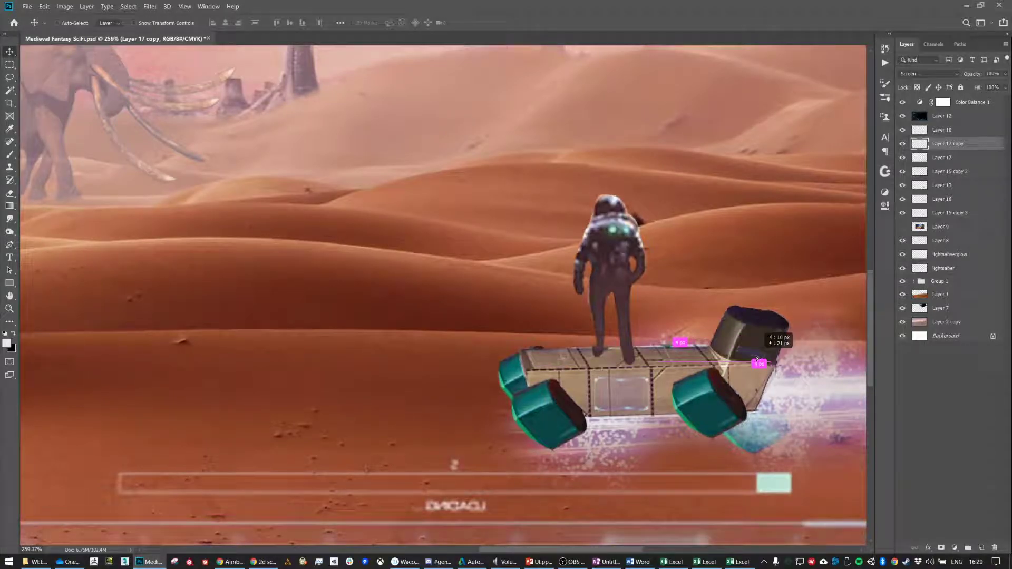
{"action": "key", "text": "ctrl+t"}
{"action": "left_click_drag", "start_coordinate": [795, 363], "coordinate": [800, 345]}
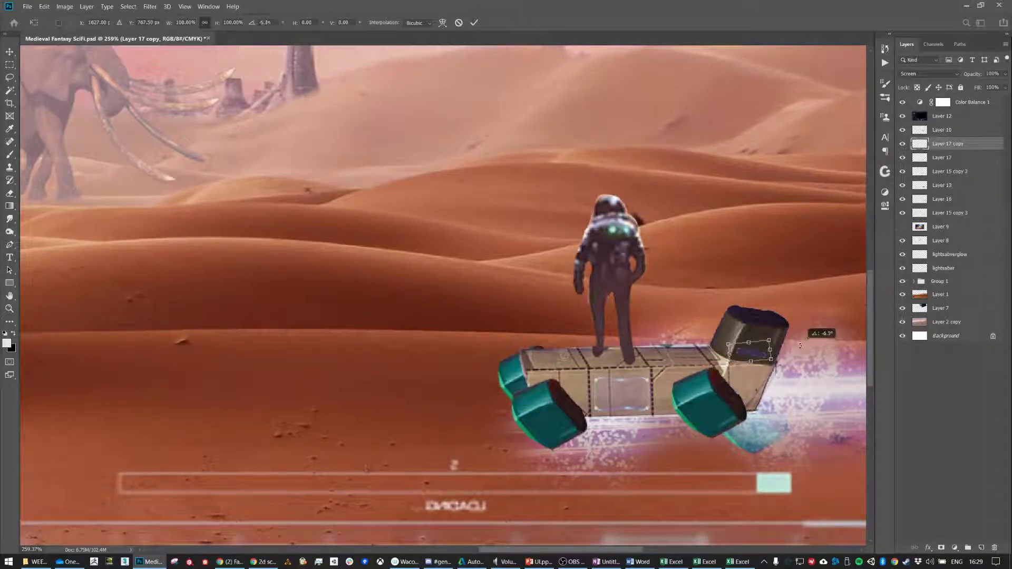
{"action": "key", "text": "Return"}
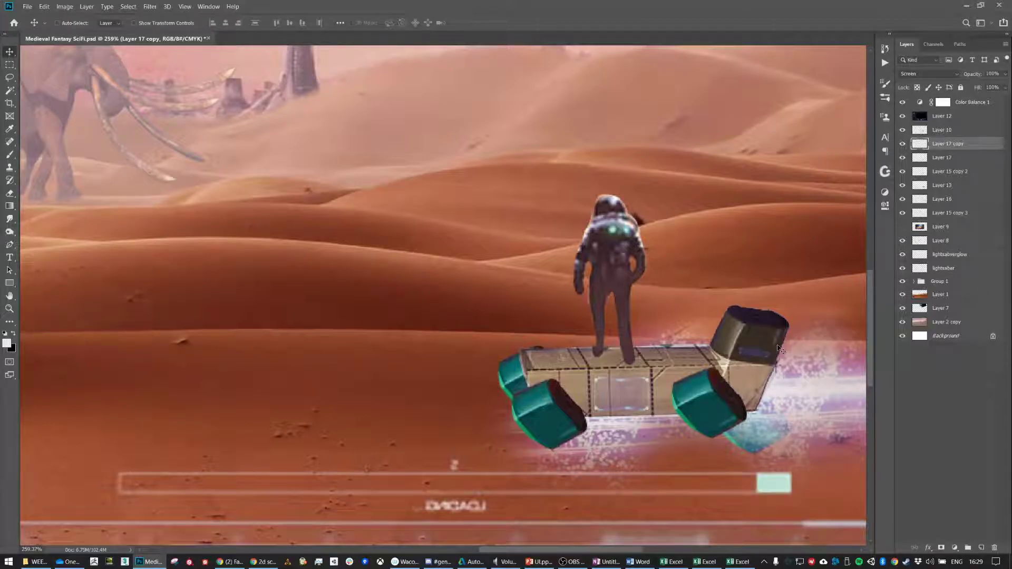
Stack two more copies of the small hologram frame above the first one on the dark rear cap
{"action": "left_click_drag", "start_coordinate": [771, 356], "coordinate": [771, 336]}
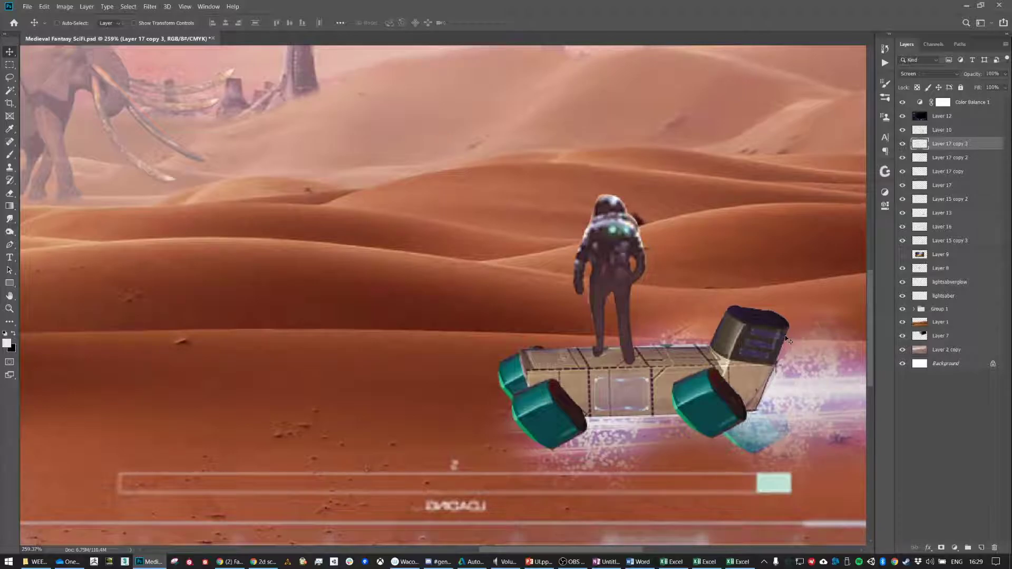
{"action": "scroll", "coordinate": [791, 367], "scroll_direction": "down", "scroll_amount": 6}
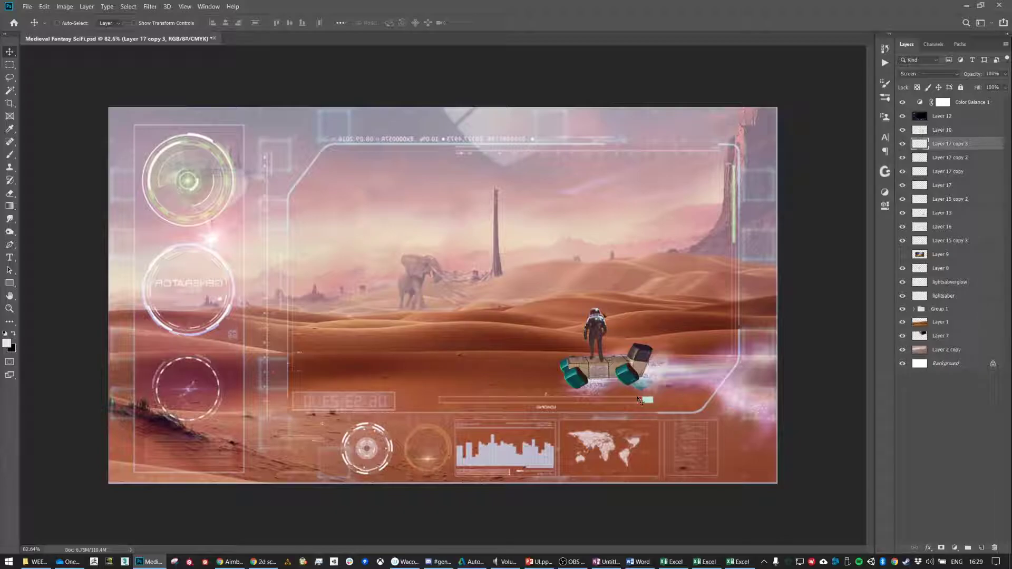
{"action": "scroll", "coordinate": [589, 351], "scroll_direction": "down", "scroll_amount": 1}
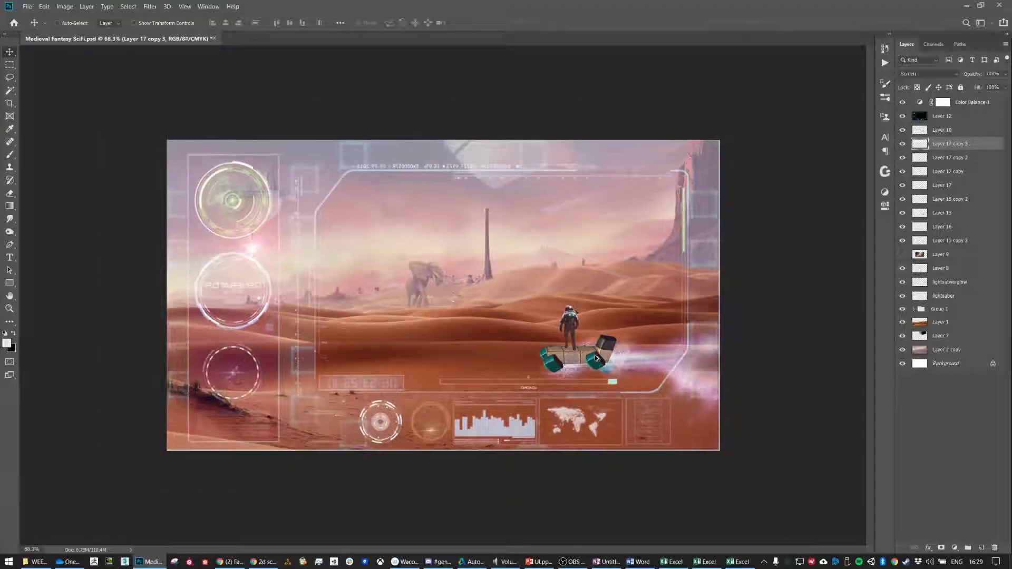
Brush a black shadow beneath the astronaut's feet on Layer 17 copy 3 and set that layer's blend mode to Normal
{"action": "scroll", "coordinate": [607, 341], "scroll_direction": "up", "scroll_amount": 2}
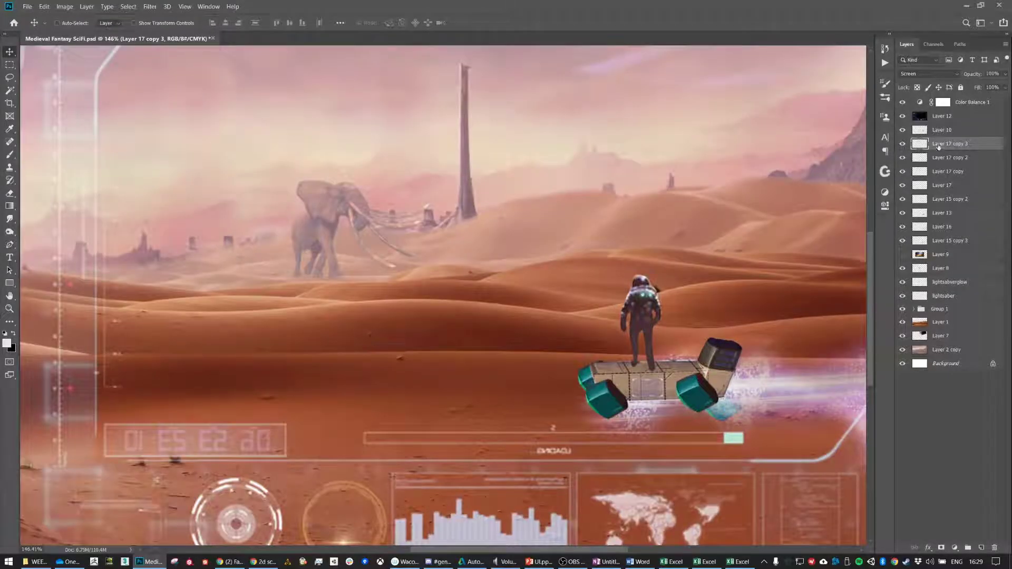
{"action": "left_click", "coordinate": [944, 131]}
{"action": "left_click", "coordinate": [939, 145]}
{"action": "key", "text": "b"}
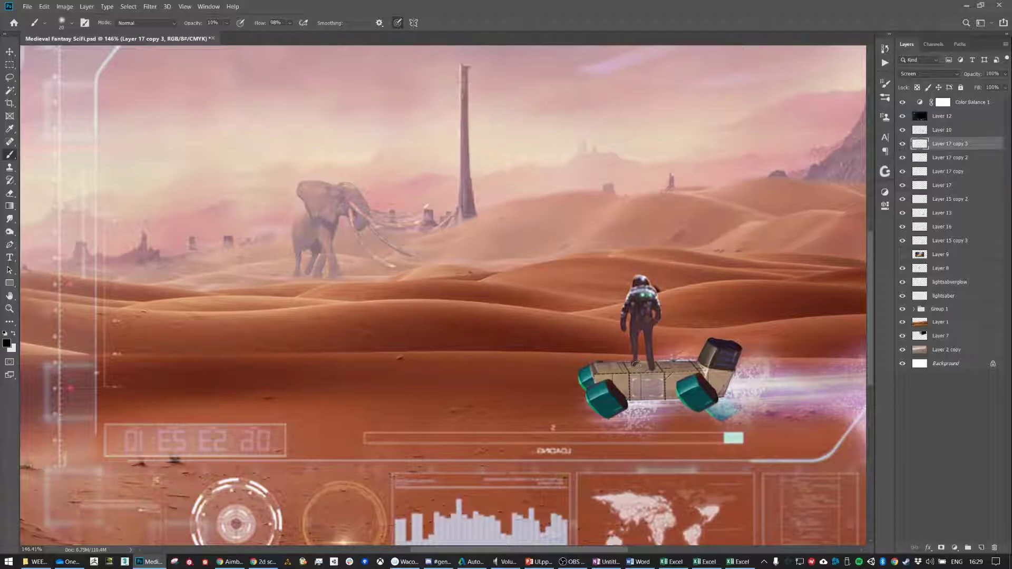
{"action": "left_click", "coordinate": [903, 130]}
{"action": "left_click", "coordinate": [902, 131]}
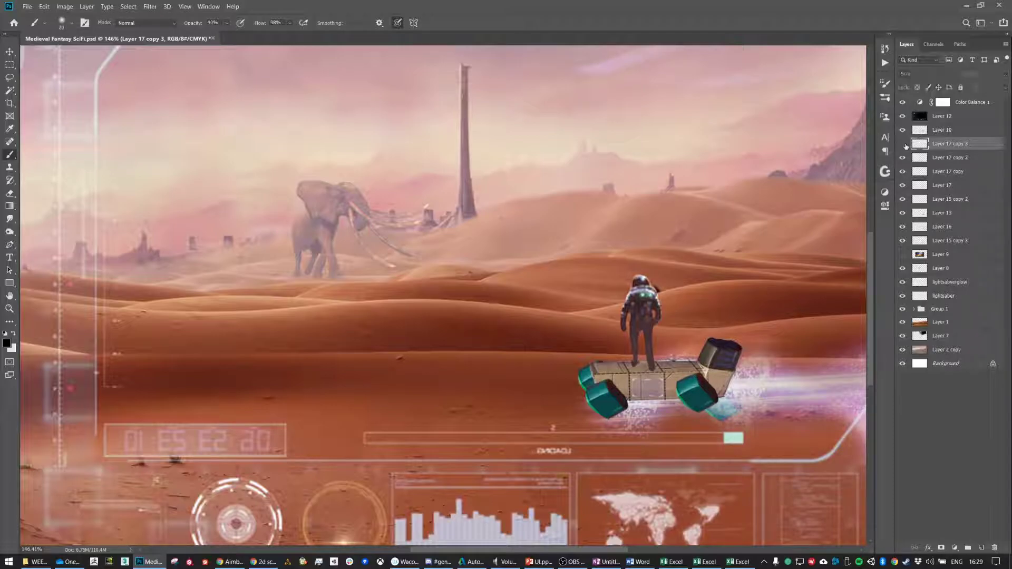
{"action": "left_click", "coordinate": [930, 74]}
{"action": "left_click", "coordinate": [927, 83]}
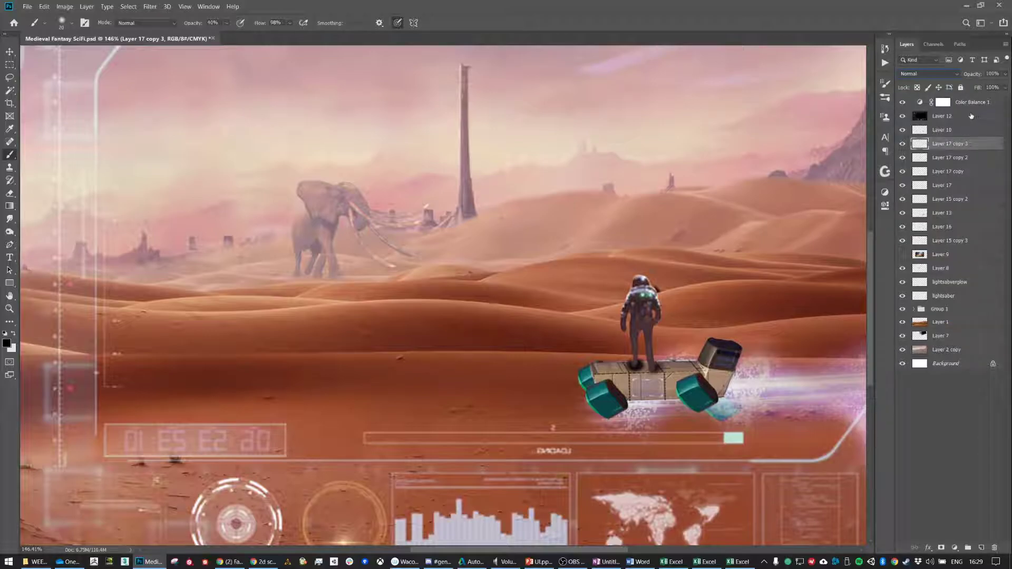
Lower the opacity of Layer 17 copy 3 to 39%
{"action": "left_click", "coordinate": [1005, 74]}
{"action": "left_click", "coordinate": [966, 86]}
{"action": "left_click_drag", "start_coordinate": [970, 85], "coordinate": [978, 85]}
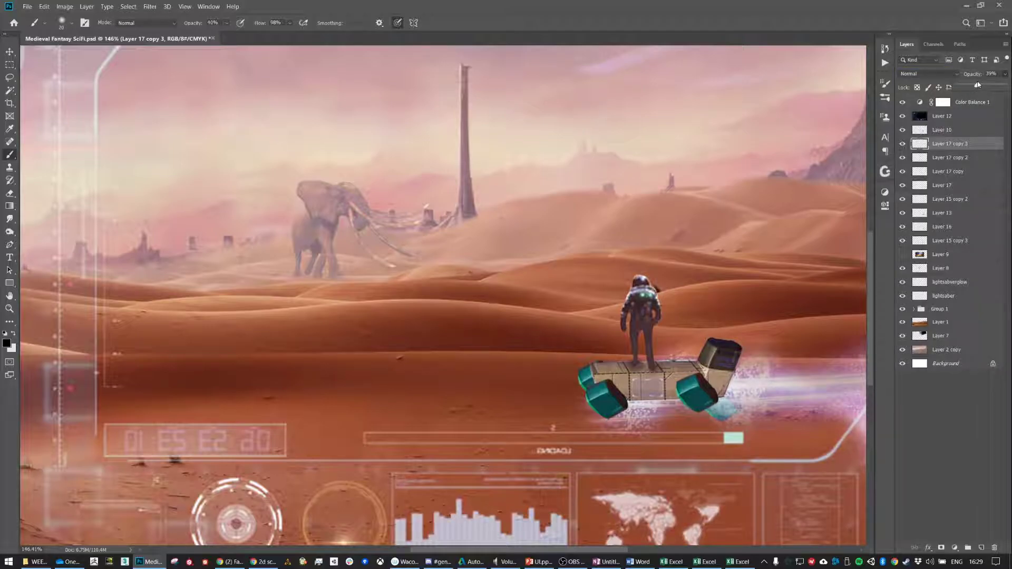
Add a new empty layer directly above Layer 17 copy 3
{"action": "left_click", "coordinate": [946, 145]}
{"action": "scroll", "coordinate": [639, 370], "scroll_direction": "down", "scroll_amount": 2}
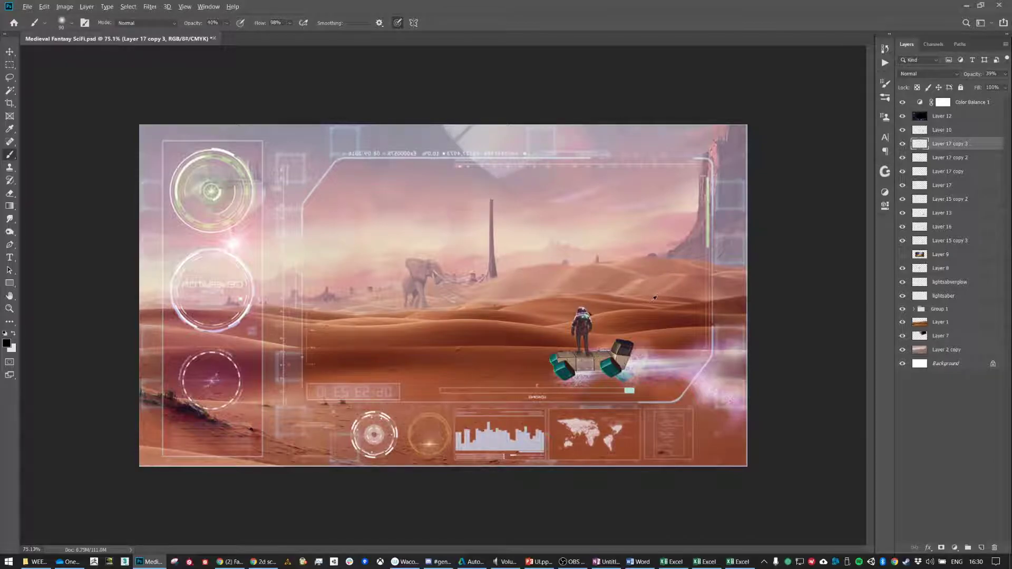
{"action": "scroll", "coordinate": [655, 299], "scroll_direction": "down", "scroll_amount": 1}
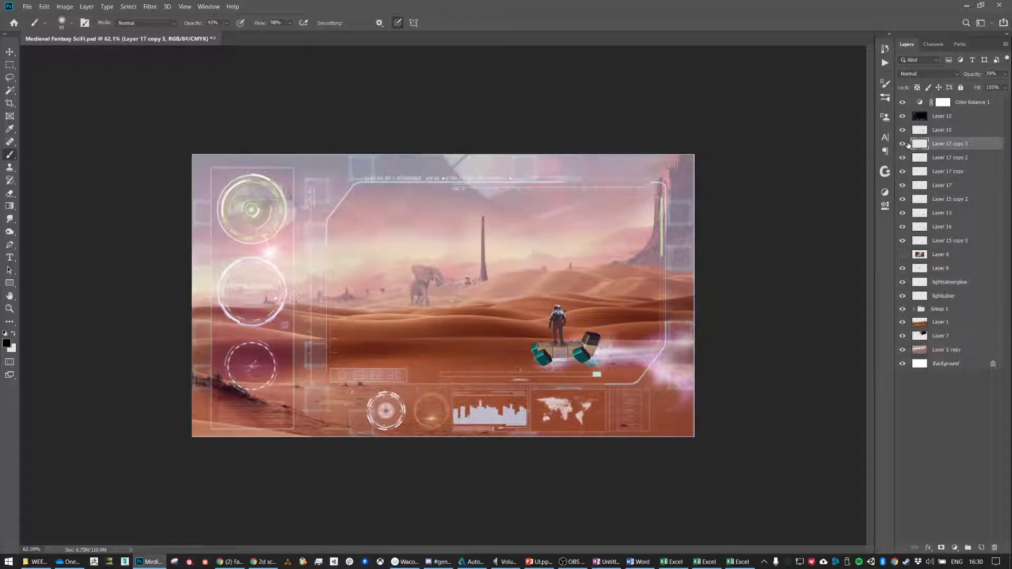
{"action": "key", "text": "ctrl+shift+alt+n"}
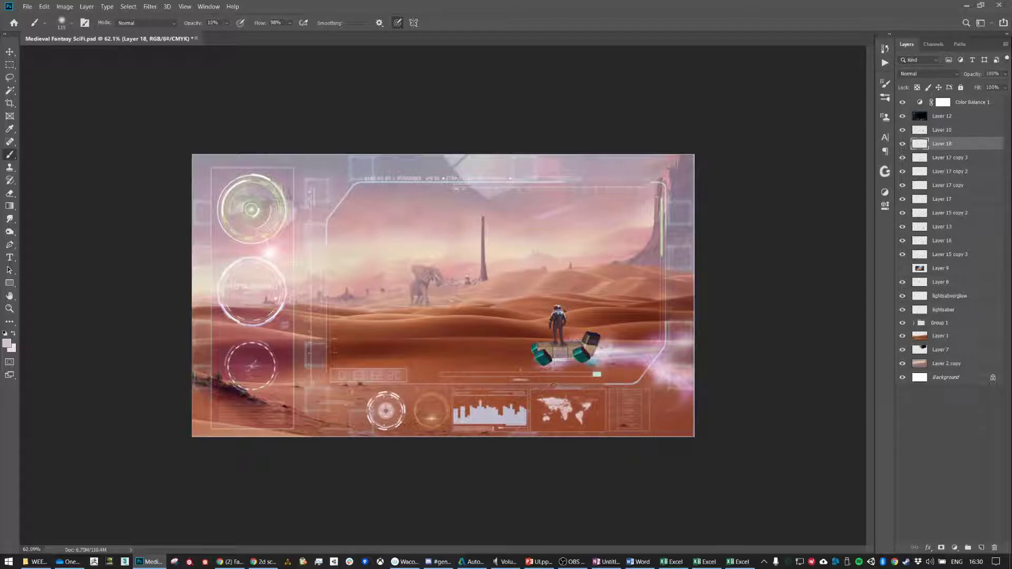
Enlarge the brush and set the blend mode of Layer 18 to Overlay
{"action": "key", "text": "bracketright"}
{"action": "key", "text": "bracketright"}
{"action": "key", "text": "bracketright"}
{"action": "key", "text": "bracketright"}
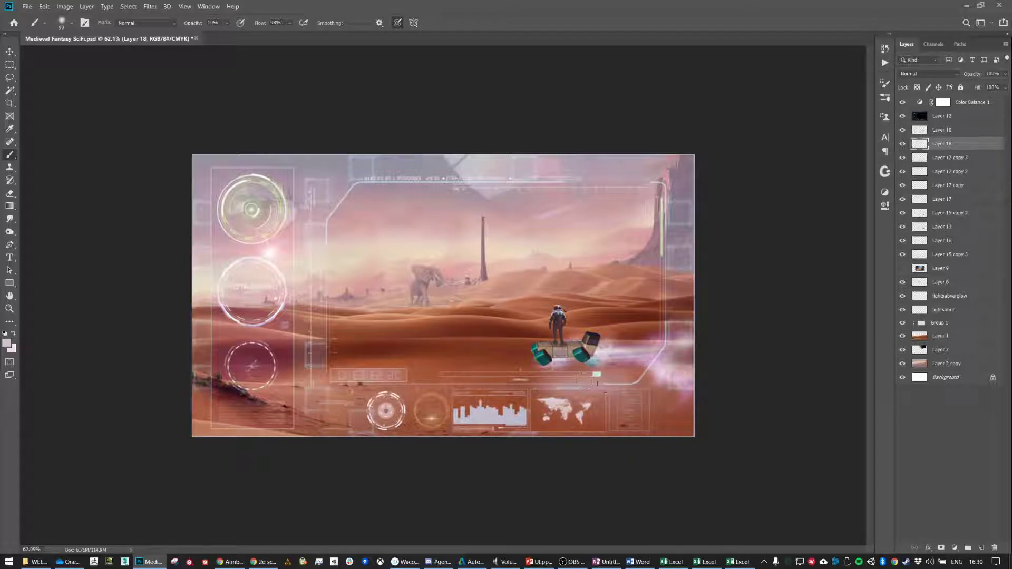
{"action": "key", "text": "bracketright"}
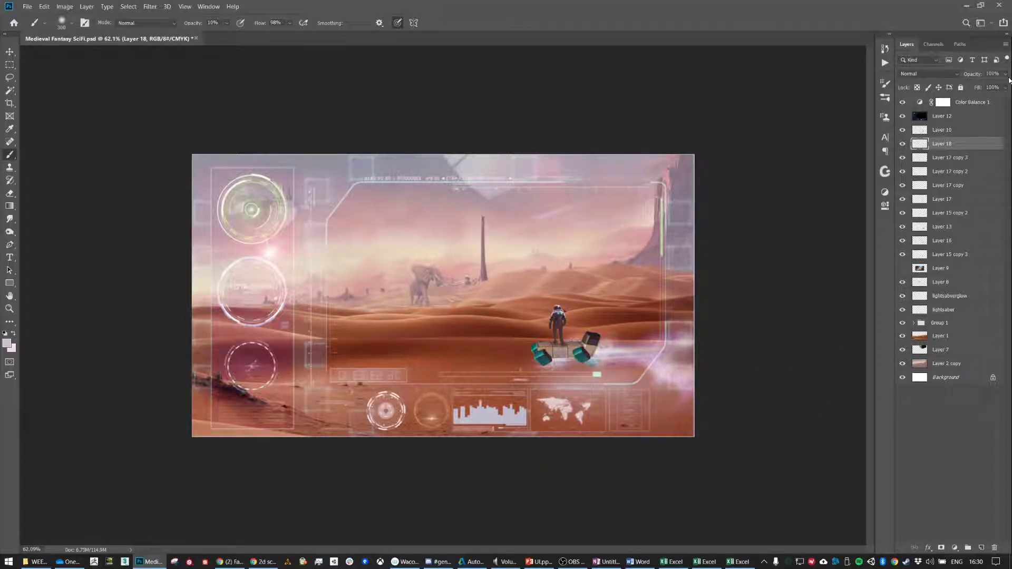
{"action": "left_click", "coordinate": [953, 73]}
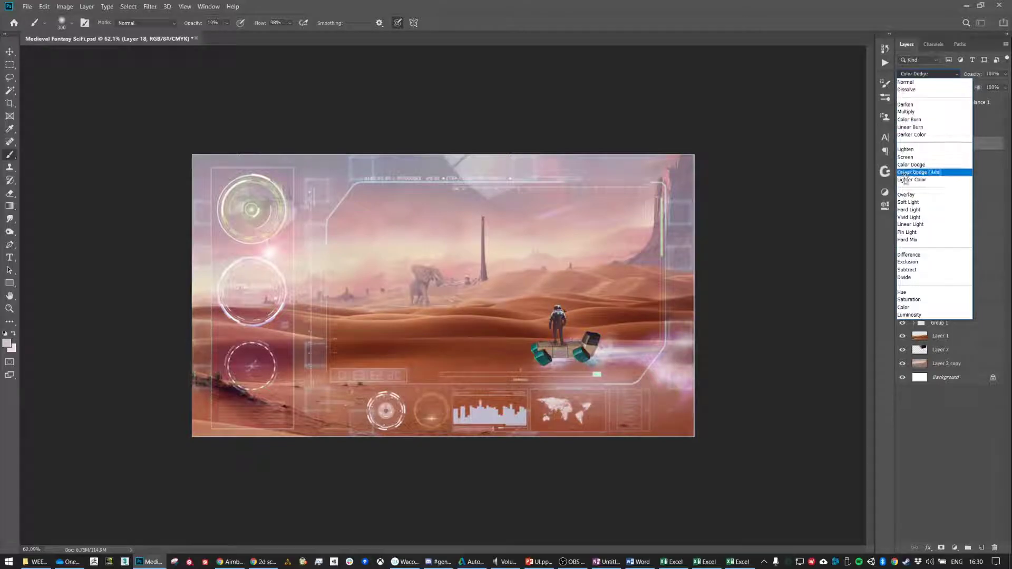
{"action": "left_click", "coordinate": [910, 200]}
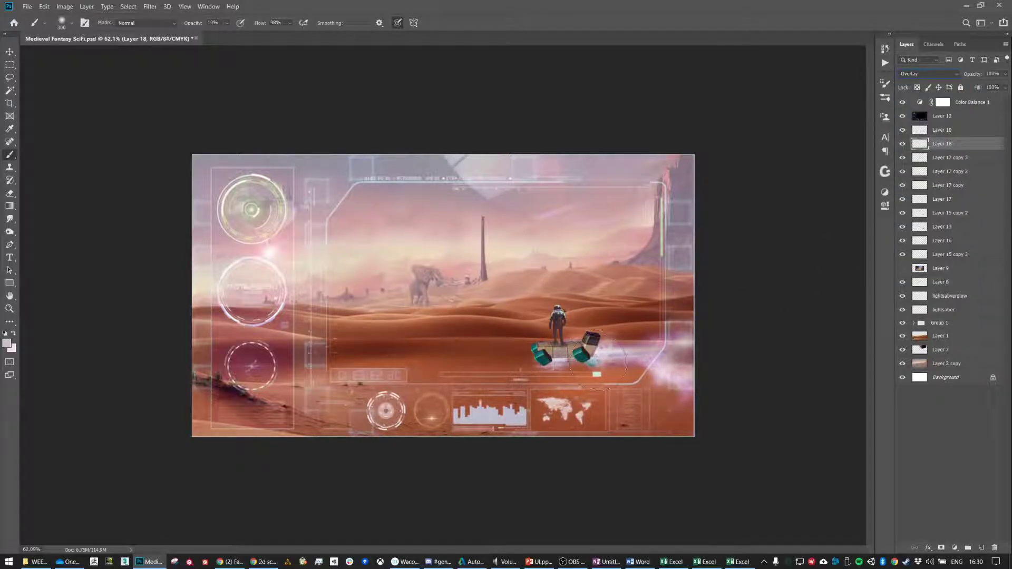
Reset the foreground and background colours to black and white and reduce the brush size
{"action": "key", "text": "d"}
{"action": "key", "text": "bracketleft"}
{"action": "key", "text": "bracketleft"}
{"action": "key", "text": "bracketleft"}
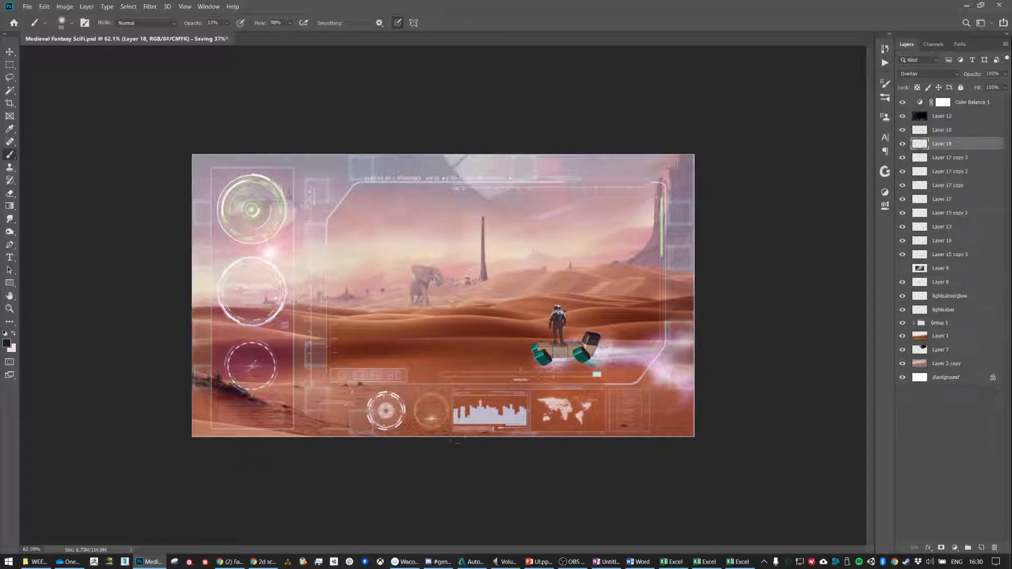
Switch to Chrome and search Google Images for "i robot"
{"action": "left_click", "coordinate": [262, 562]}
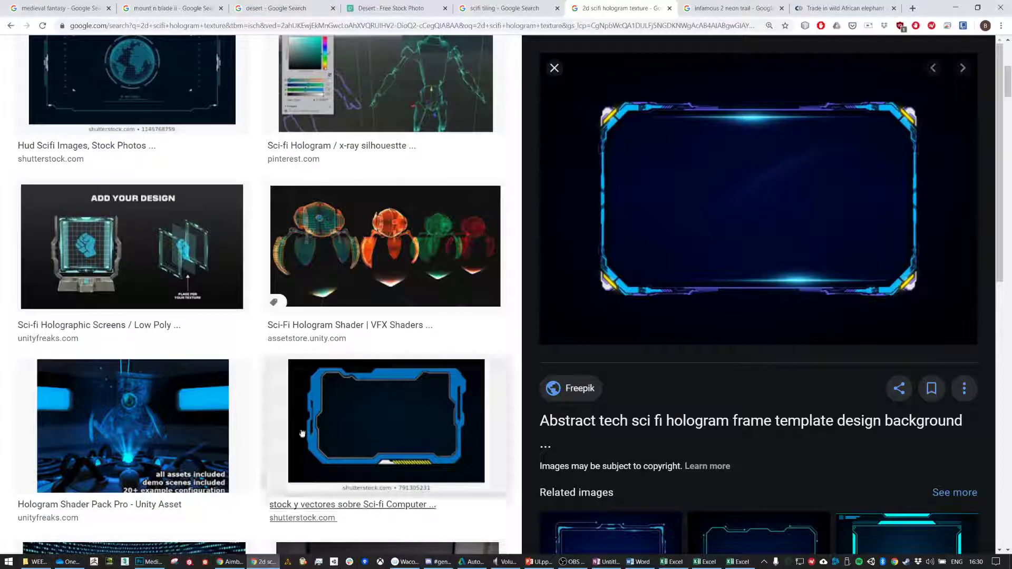
{"action": "left_click", "coordinate": [477, 27]}
{"action": "type", "text": "i robot"}
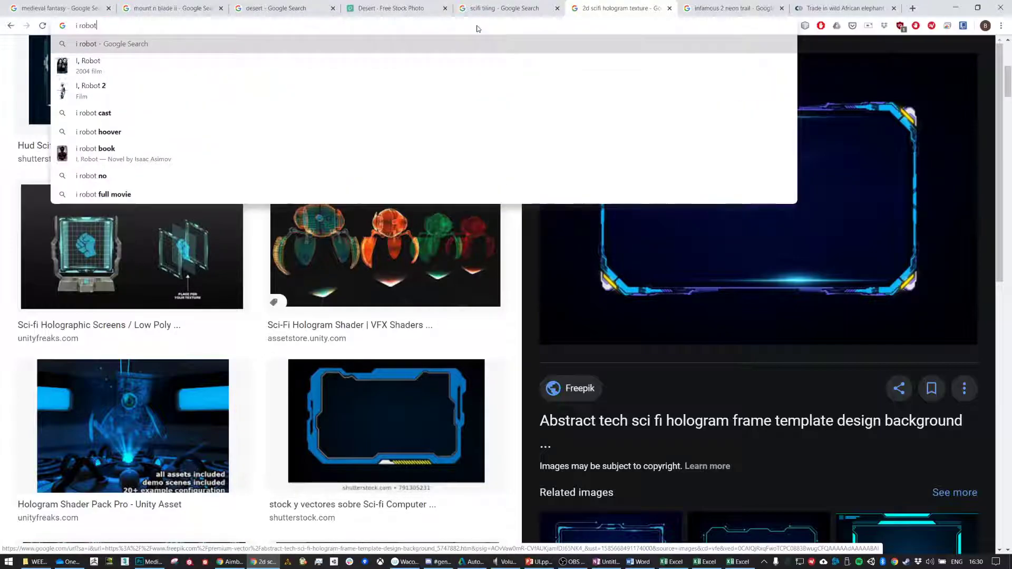
{"action": "key", "text": "Return"}
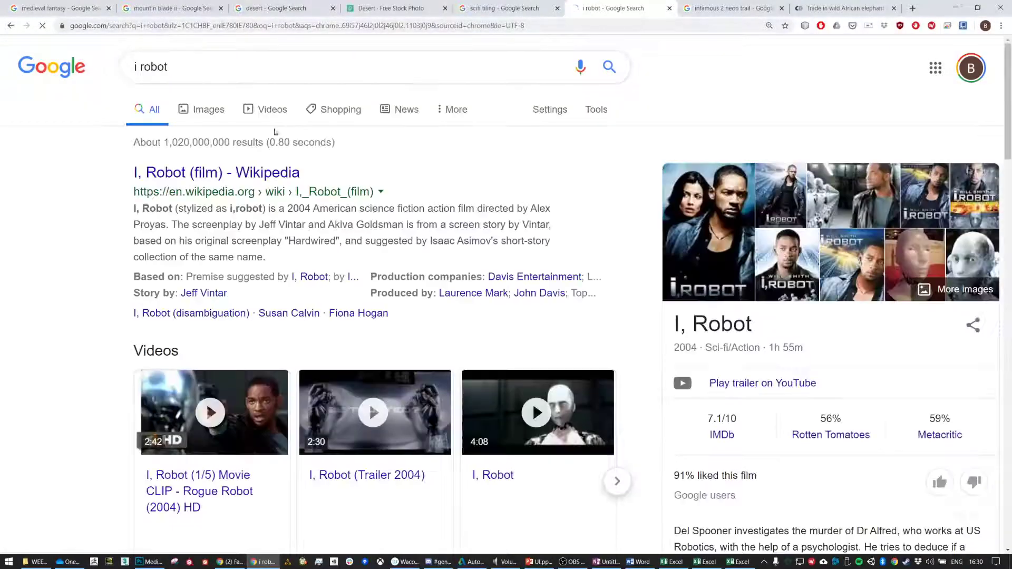
{"action": "left_click", "coordinate": [226, 111]}
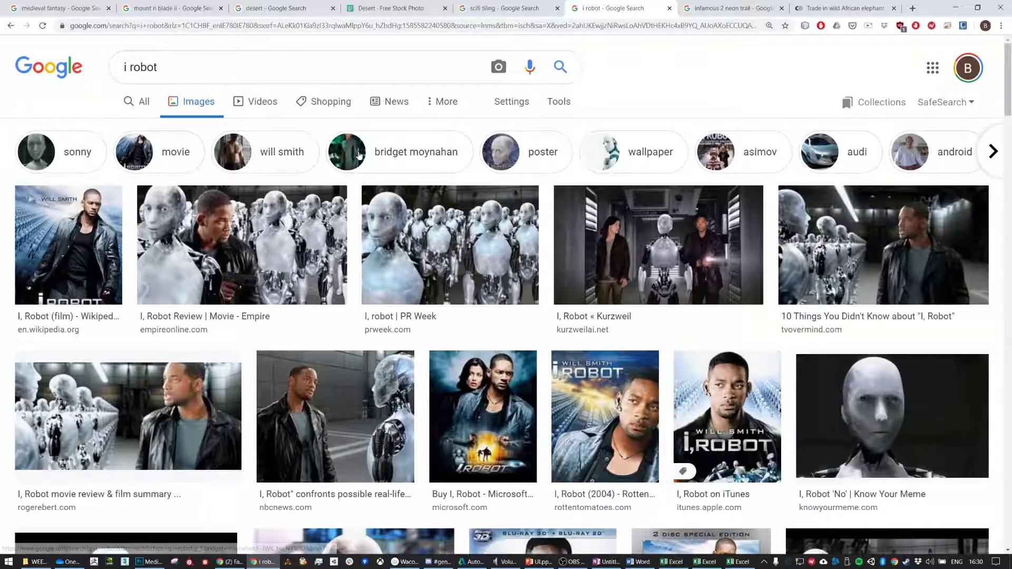
Open the PR Week picture of the robot crowd and copy the image
{"action": "left_click", "coordinate": [443, 231]}
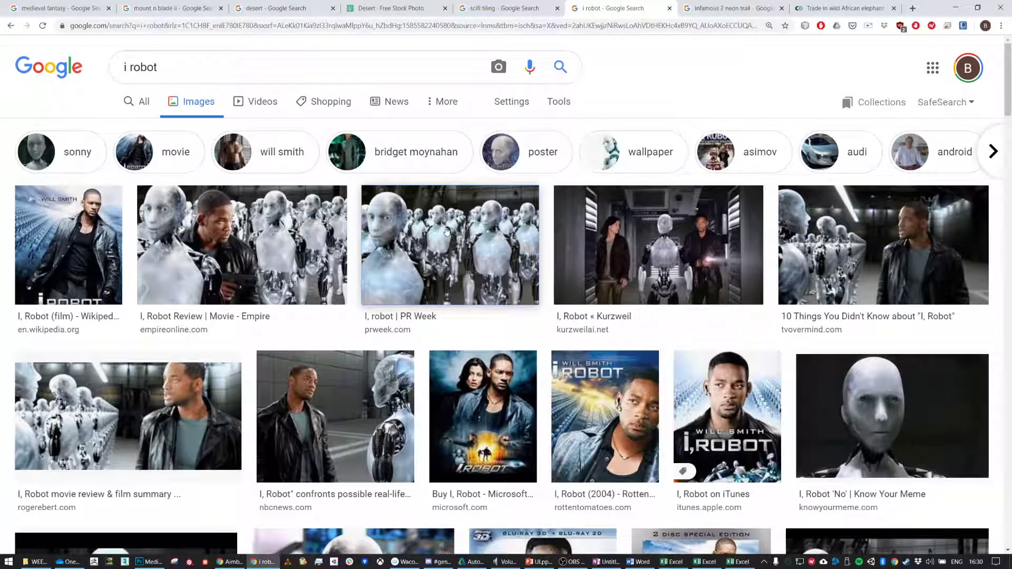
{"action": "right_click", "coordinate": [704, 165]}
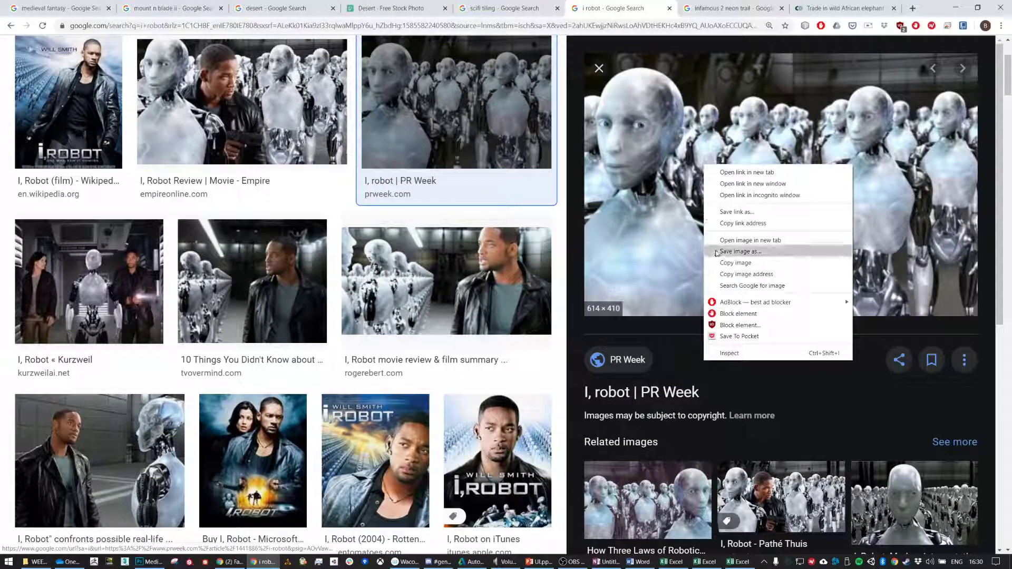
{"action": "left_click", "coordinate": [740, 263]}
Switch to Photoshop, paste the robot picture into the canvas's lower-left corner and place its layer directly above Layer 12
{"action": "key", "text": "alt+Tab"}
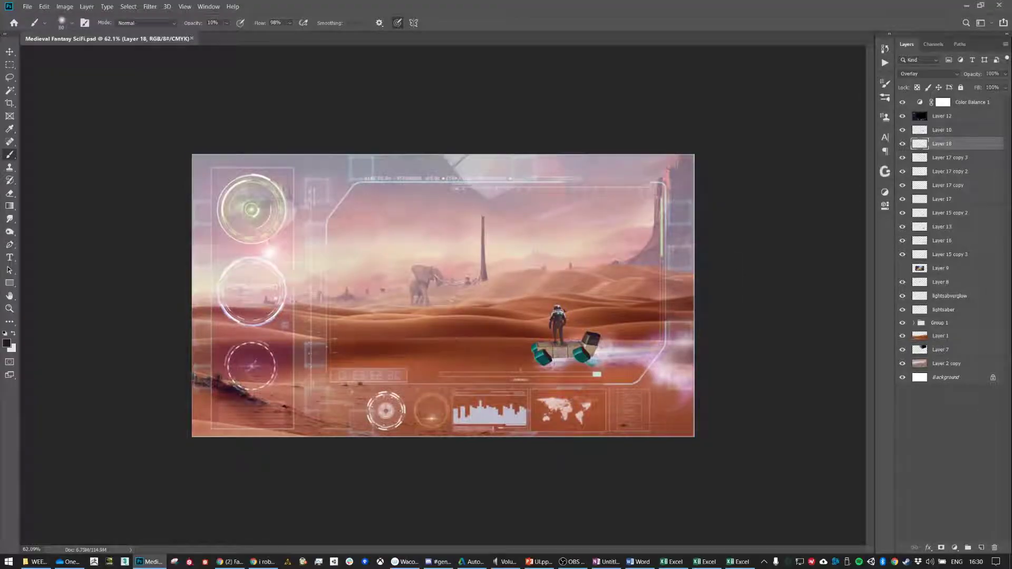
{"action": "key", "text": "ctrl+v"}
{"action": "key", "text": "v"}
{"action": "left_click_drag", "start_coordinate": [459, 311], "coordinate": [285, 390]}
{"action": "left_click_drag", "start_coordinate": [943, 143], "coordinate": [944, 110]}
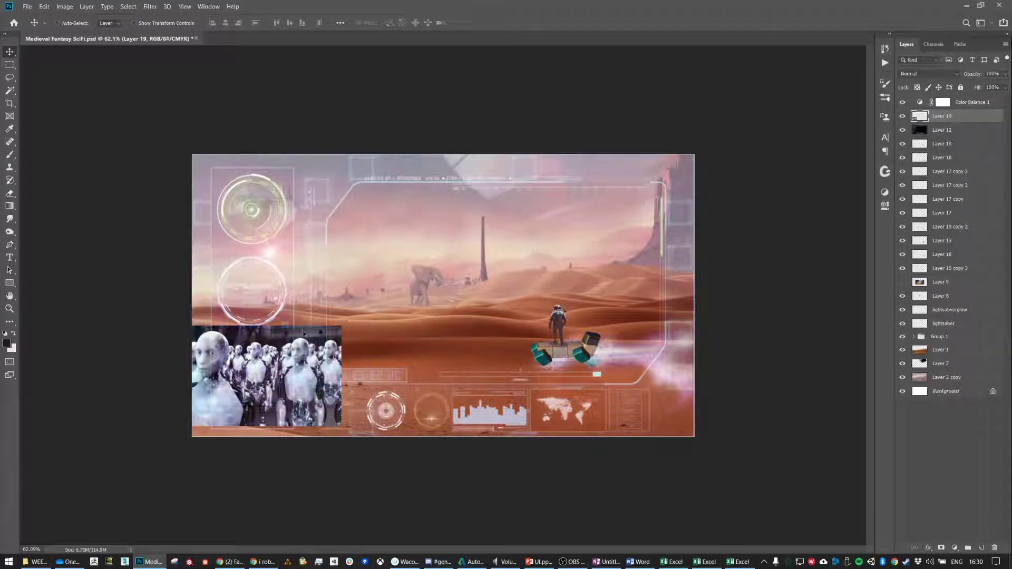
{"action": "left_click_drag", "start_coordinate": [303, 354], "coordinate": [303, 368]}
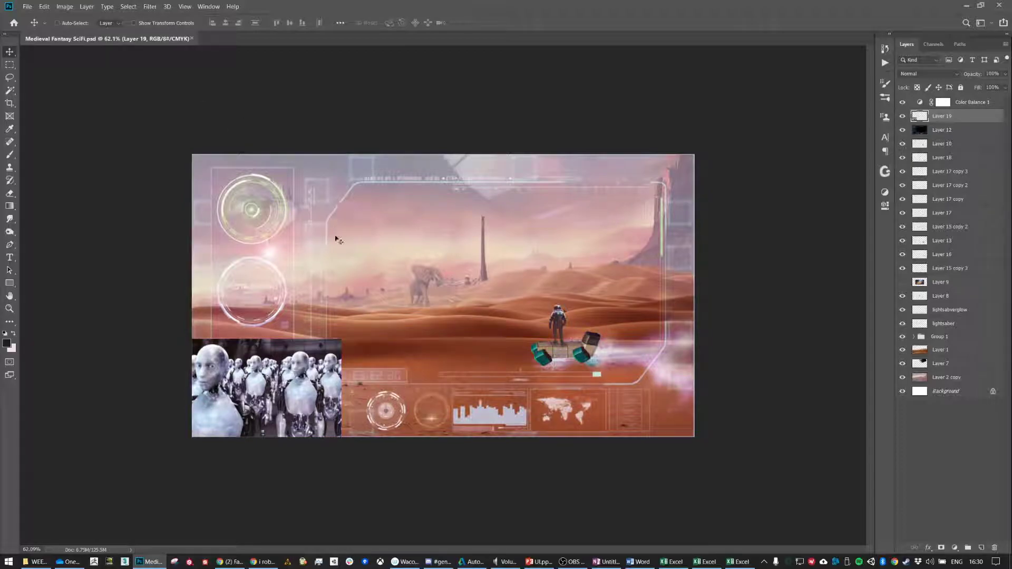
Select the empty area around the robot picture on Layer 19 with the Magic Wand
{"action": "key", "text": "w"}
{"action": "left_click", "coordinate": [381, 270]}
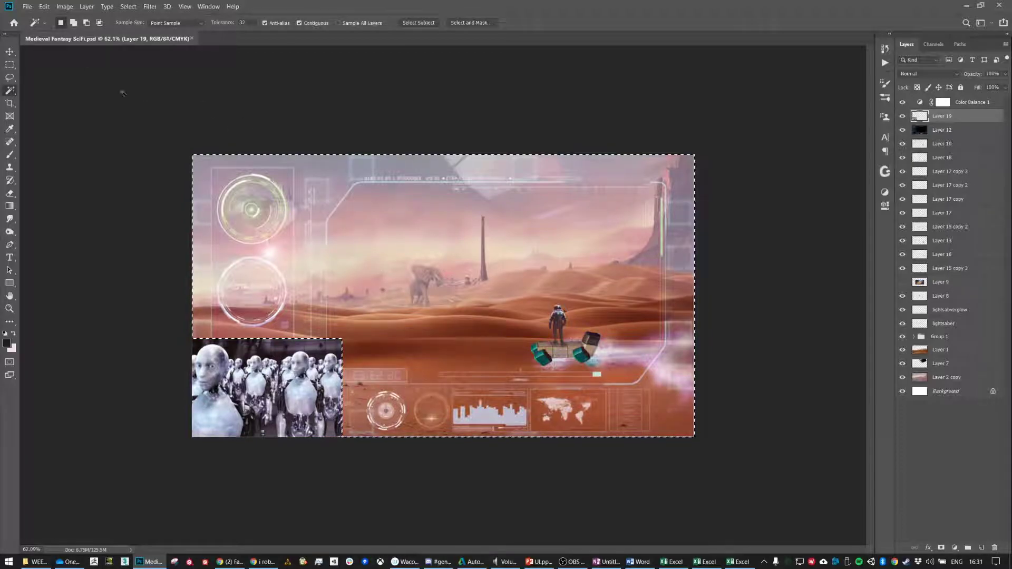
{"action": "left_click", "coordinate": [129, 6]}
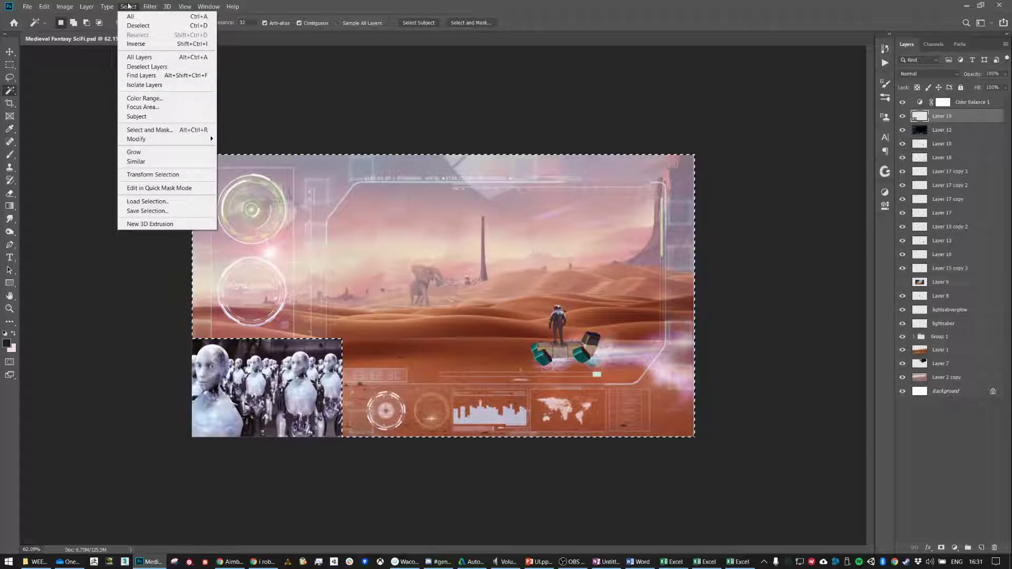
{"action": "mouse_move", "coordinate": [85, 7]}
{"action": "key", "text": "Escape"}
Fill the selected area with Content-Aware Fill, output to a new layer, and deselect
{"action": "left_click", "coordinate": [45, 6]}
{"action": "left_click", "coordinate": [52, 8]}
{"action": "left_click", "coordinate": [52, 7]}
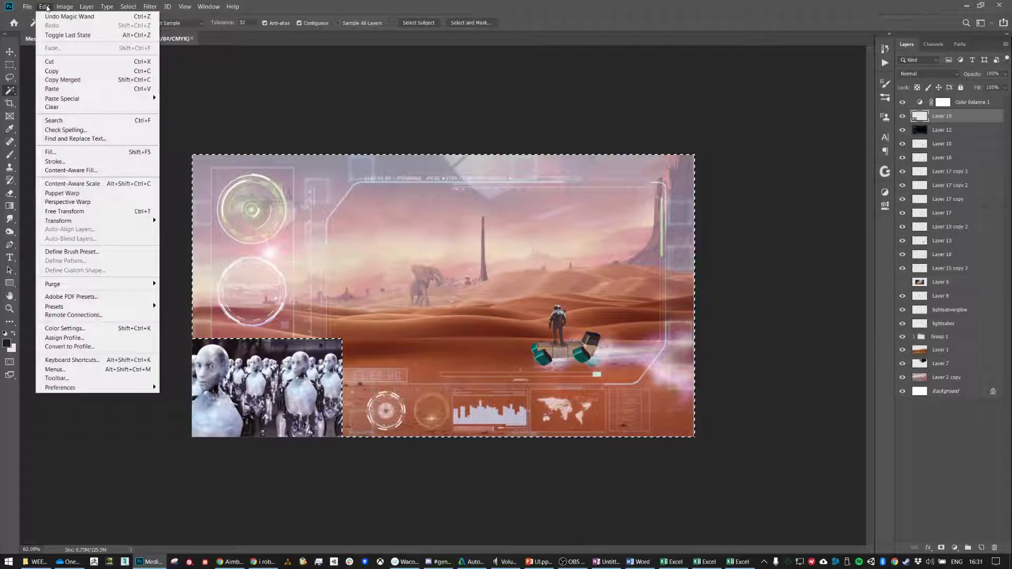
{"action": "left_click", "coordinate": [78, 171]}
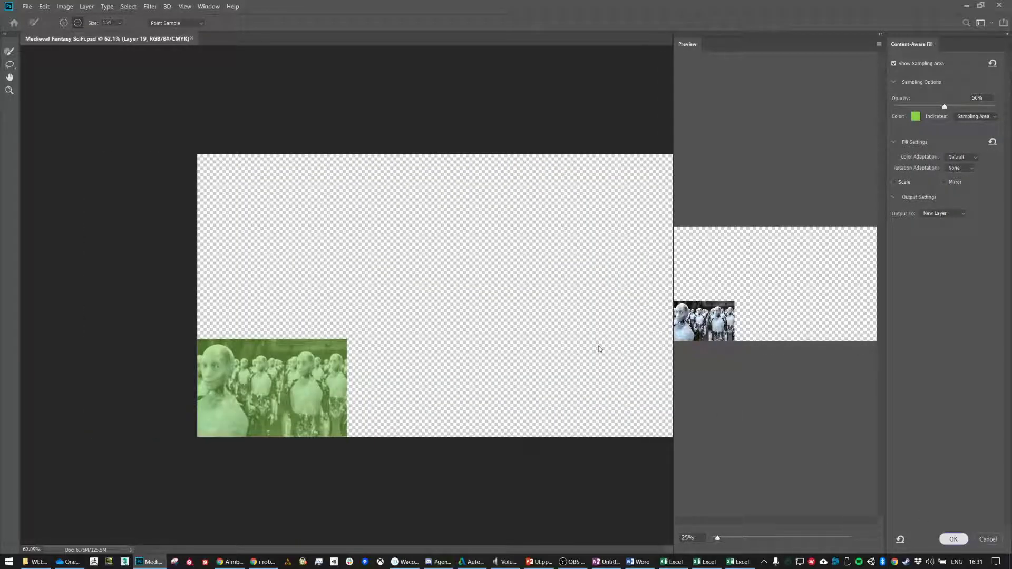
{"action": "key", "text": "Escape"}
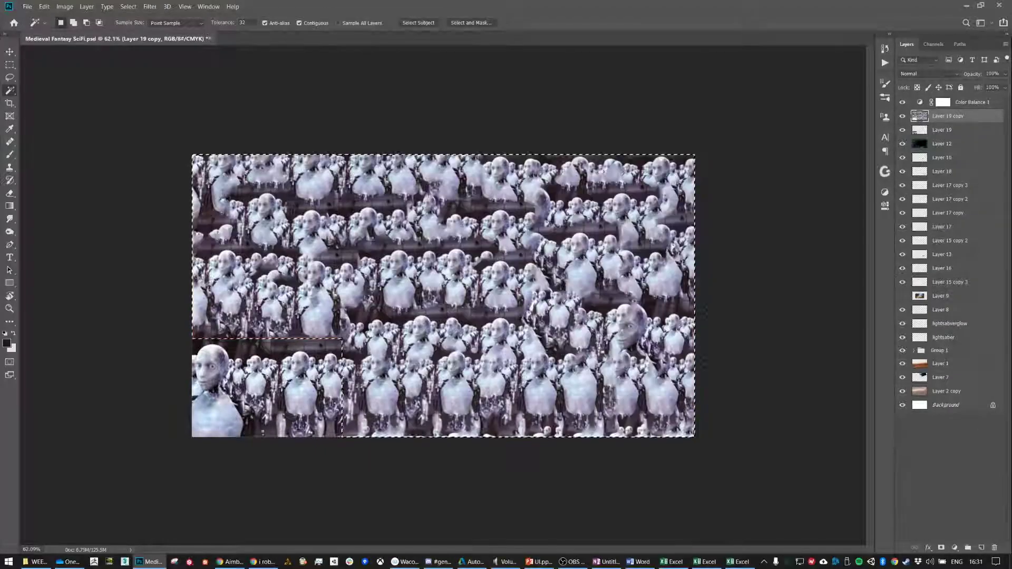
{"action": "key", "text": "ctrl+d"}
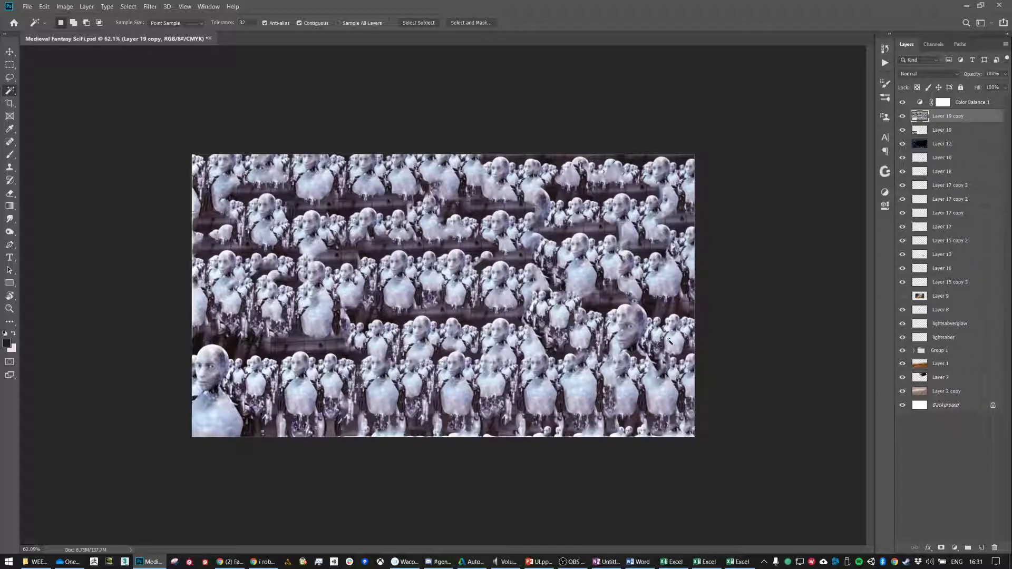
Merge Layer 19 and Layer 19 copy into a single layer
{"action": "key", "text": "v"}
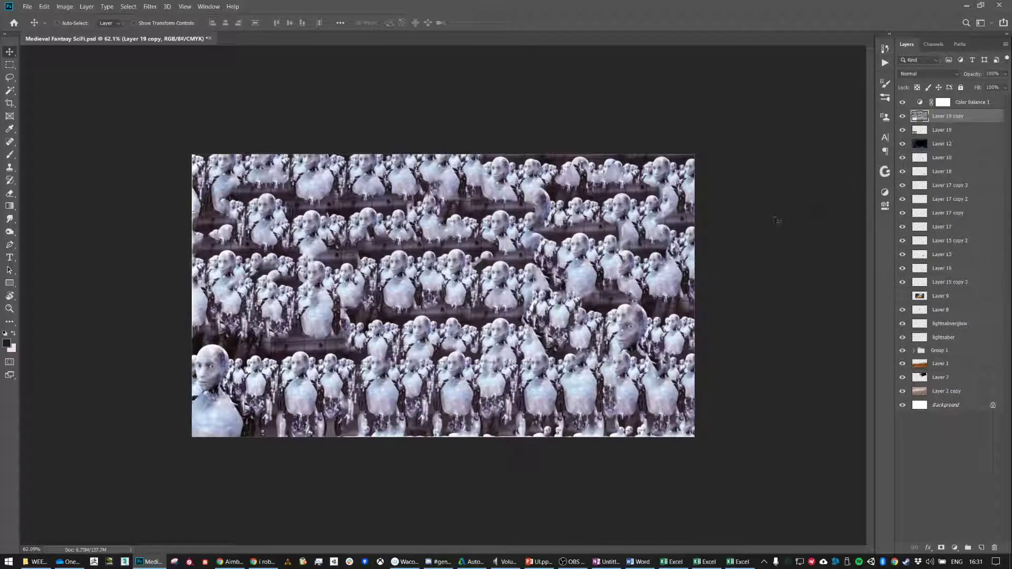
{"action": "left_click", "coordinate": [953, 133]}
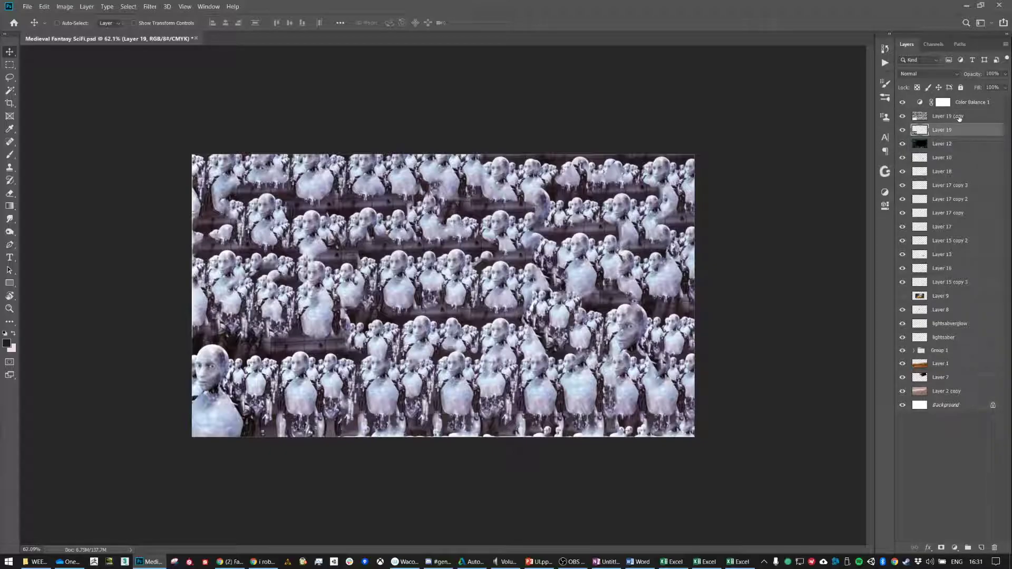
{"action": "left_click", "coordinate": [957, 118], "text": "shift"}
{"action": "key", "text": "ctrl+e"}
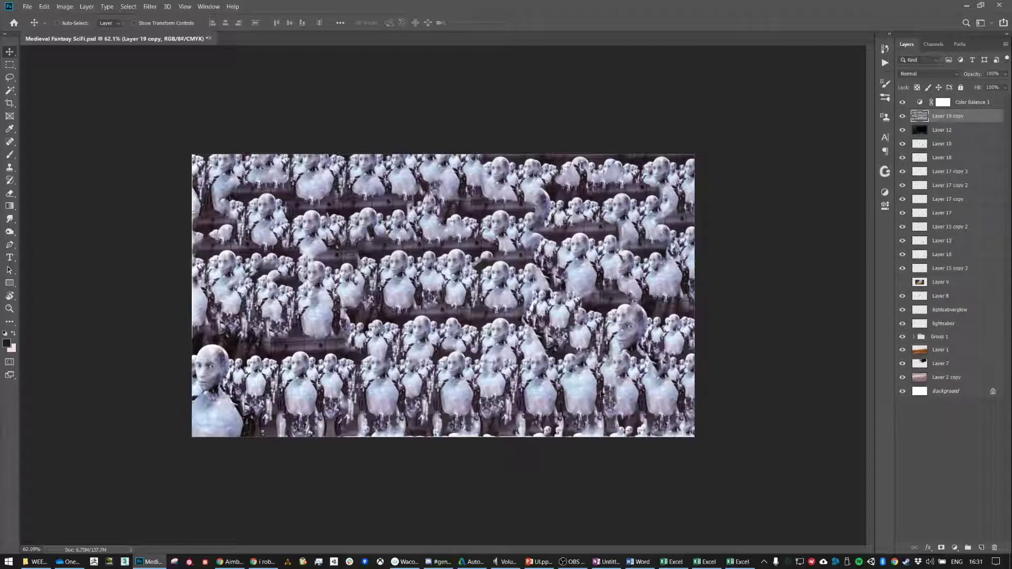
Add the text "THIS IS WHAT YOU ASKED FOR", enlarge it to nearly the canvas width and centre it in the lower part of the image
{"action": "key", "text": "t"}
{"action": "left_click", "coordinate": [440, 300]}
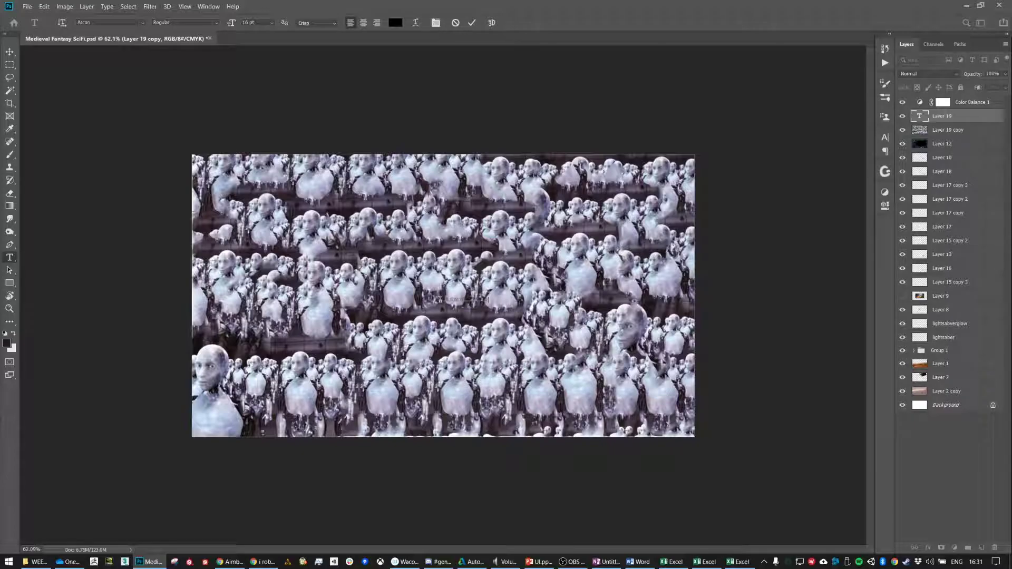
{"action": "left_click", "coordinate": [14, 55]}
{"action": "key", "text": "ctrl+t"}
{"action": "left_click_drag", "start_coordinate": [498, 298], "coordinate": [676, 221]}
{"action": "key", "text": "Return"}
{"action": "left_click_drag", "start_coordinate": [510, 299], "coordinate": [488, 365]}
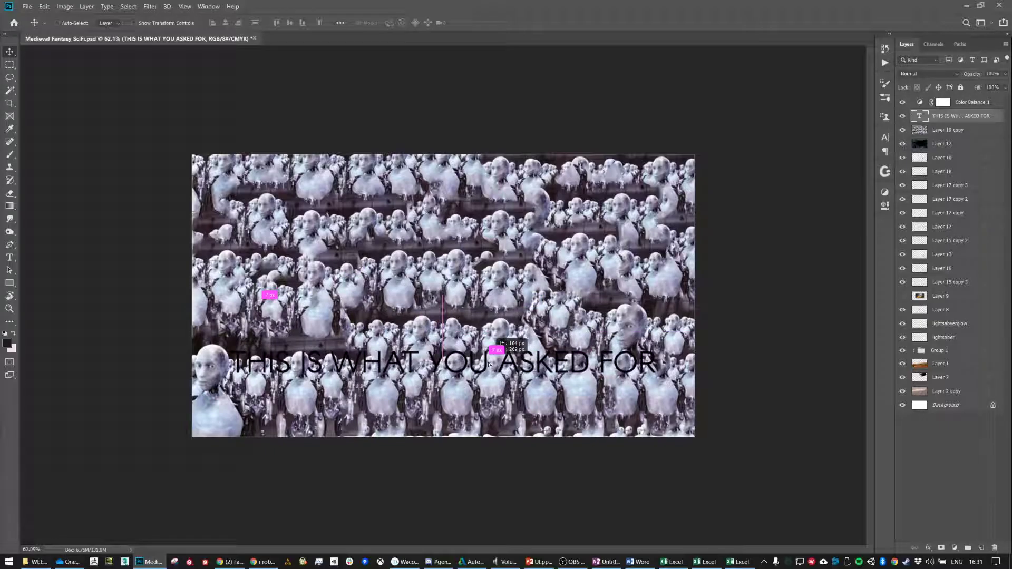
{"action": "key", "text": "t"}
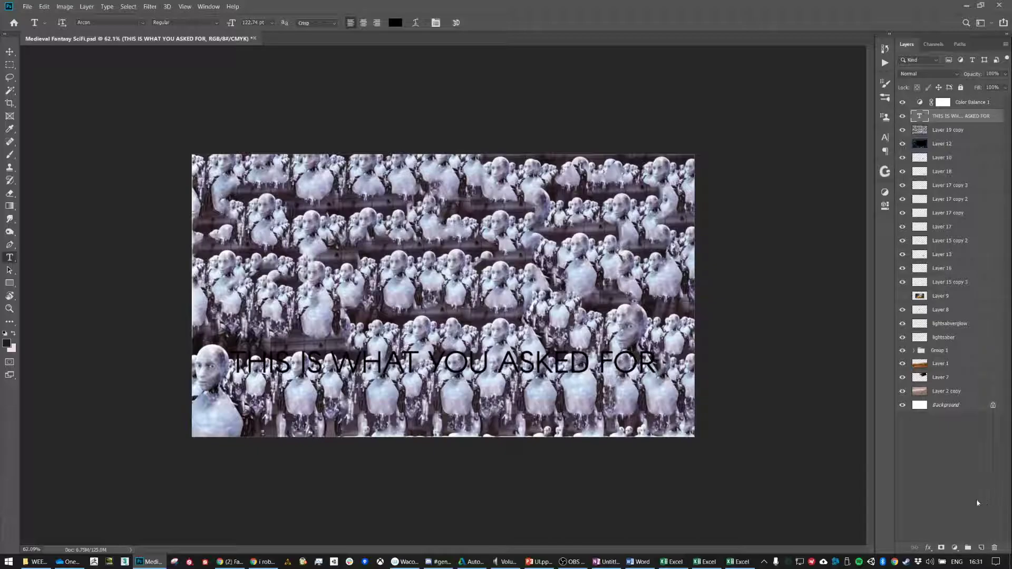
{"action": "left_click", "coordinate": [928, 548]}
{"action": "left_click", "coordinate": [941, 474]}
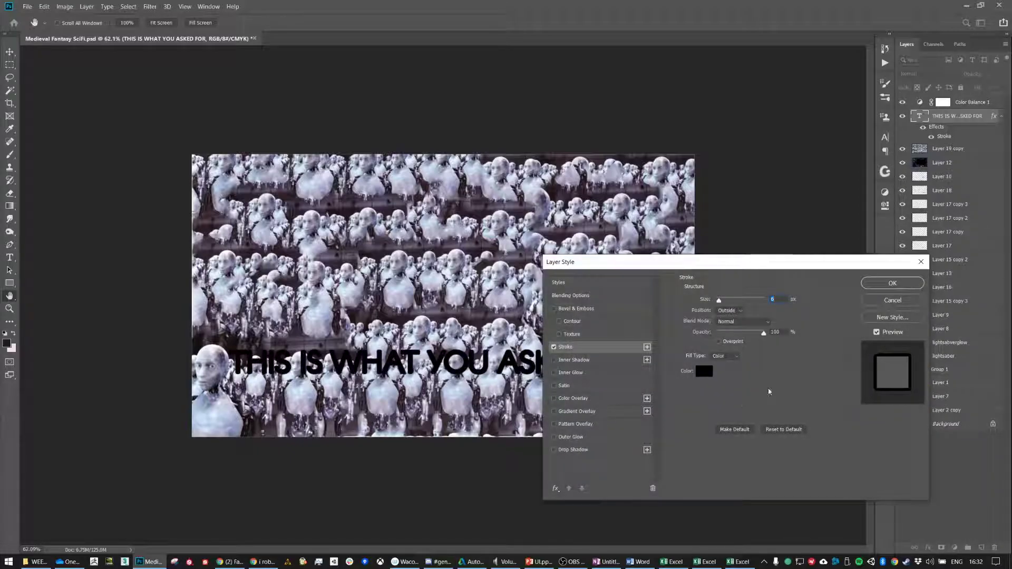
{"action": "left_click", "coordinate": [902, 301]}
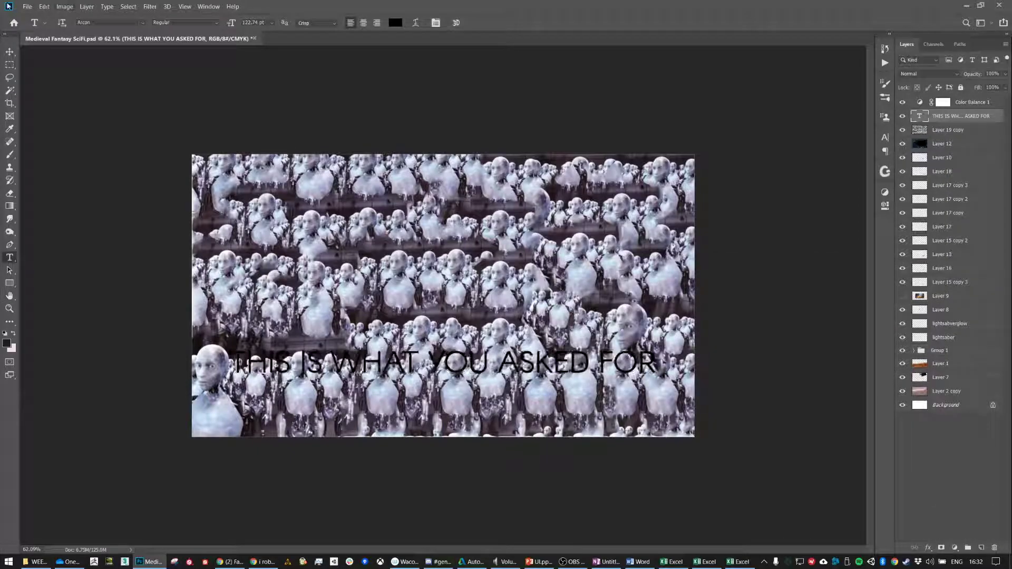
Change the caption's font to Comic Sans MS Regular and shift the text so it fits within the canvas width
{"action": "left_click", "coordinate": [106, 23]}
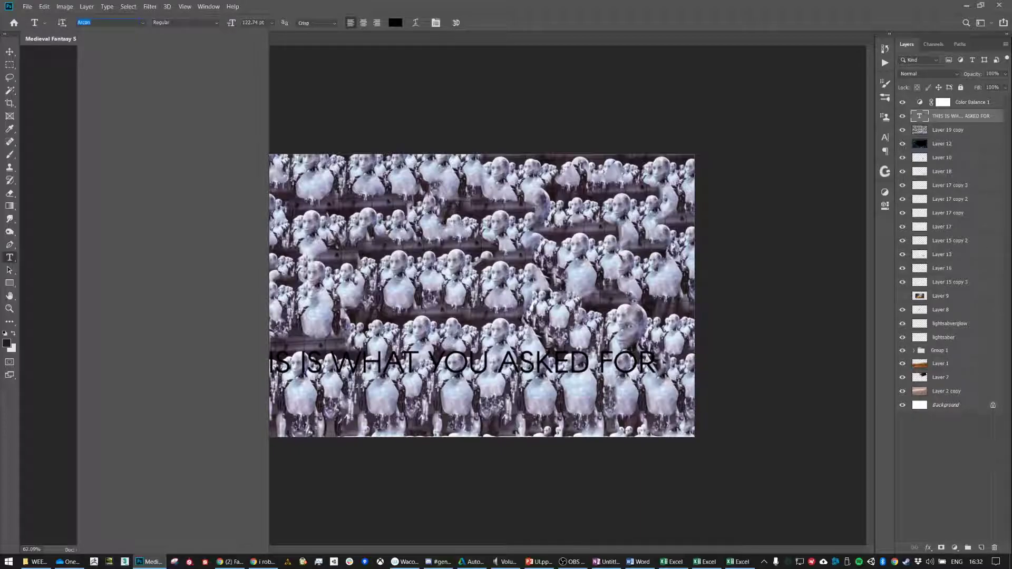
{"action": "type", "text": "comic"}
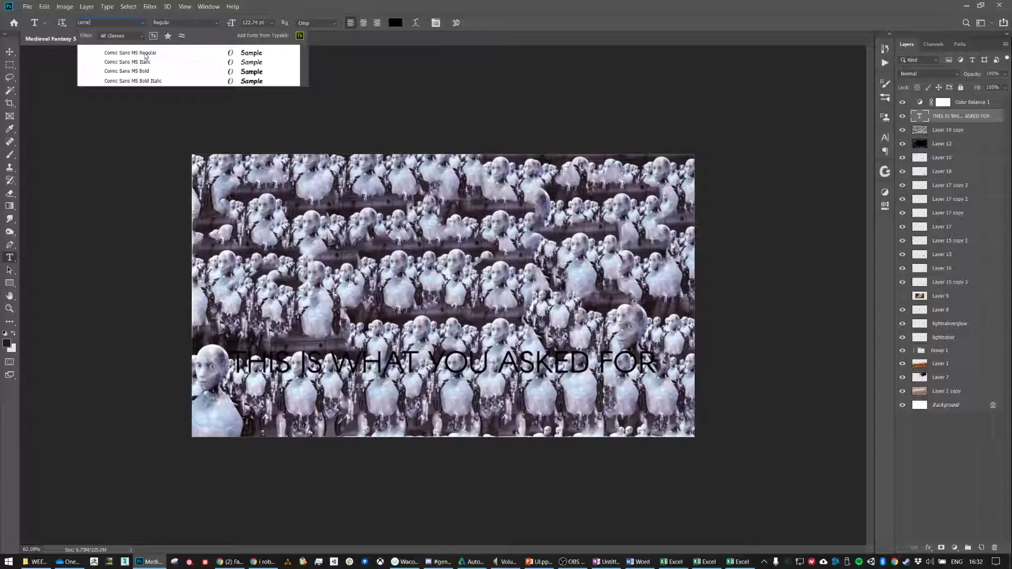
{"action": "left_click", "coordinate": [146, 53]}
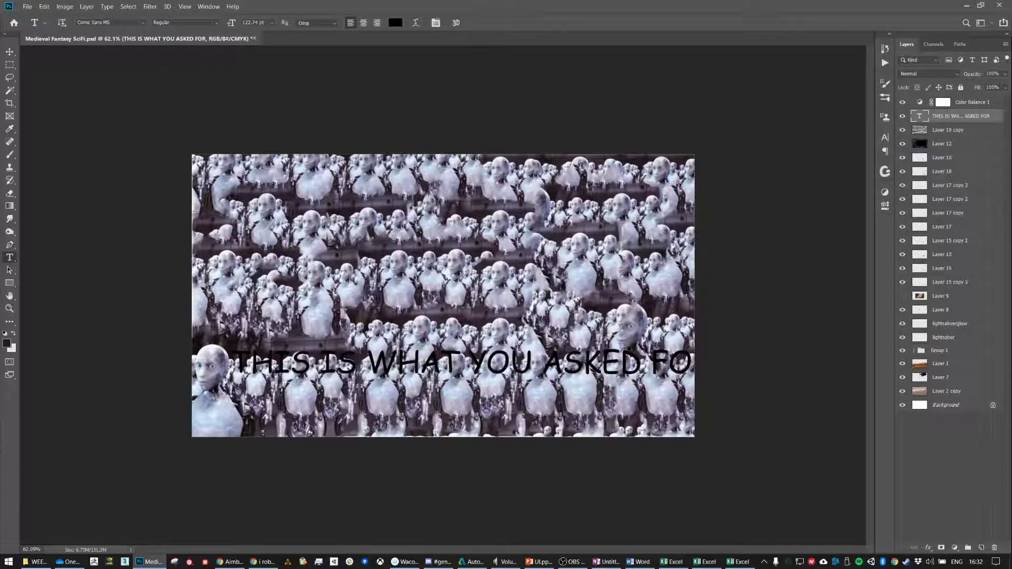
{"action": "left_click", "coordinate": [9, 52]}
{"action": "left_click_drag", "start_coordinate": [565, 378], "coordinate": [542, 368]}
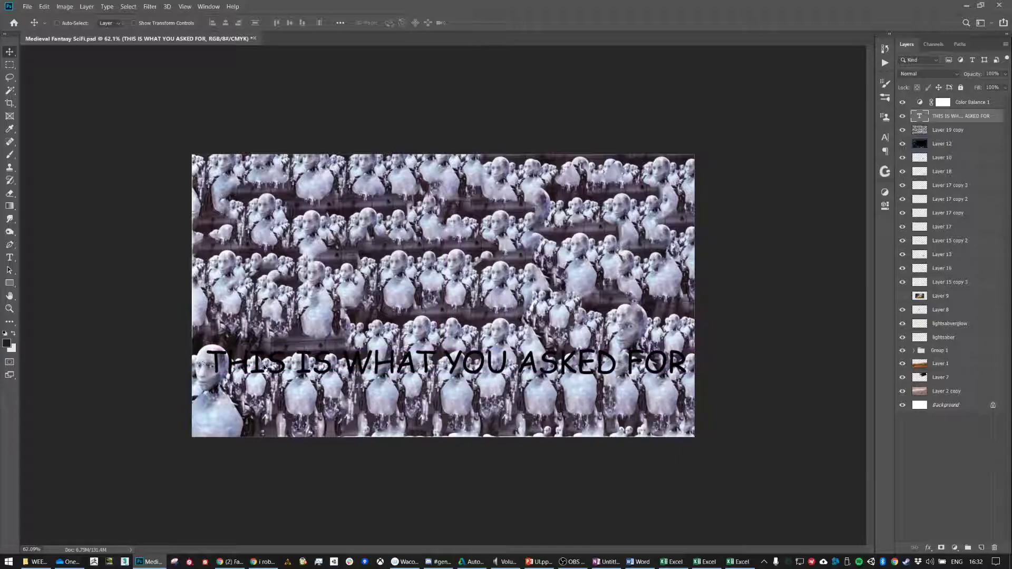
Set the colour of the whole "THIS IS WHAT YOU ASKED FOR" caption to bright red
{"action": "key", "text": "t"}
{"action": "left_click", "coordinate": [374, 364]}
{"action": "key", "text": "ctrl+a"}
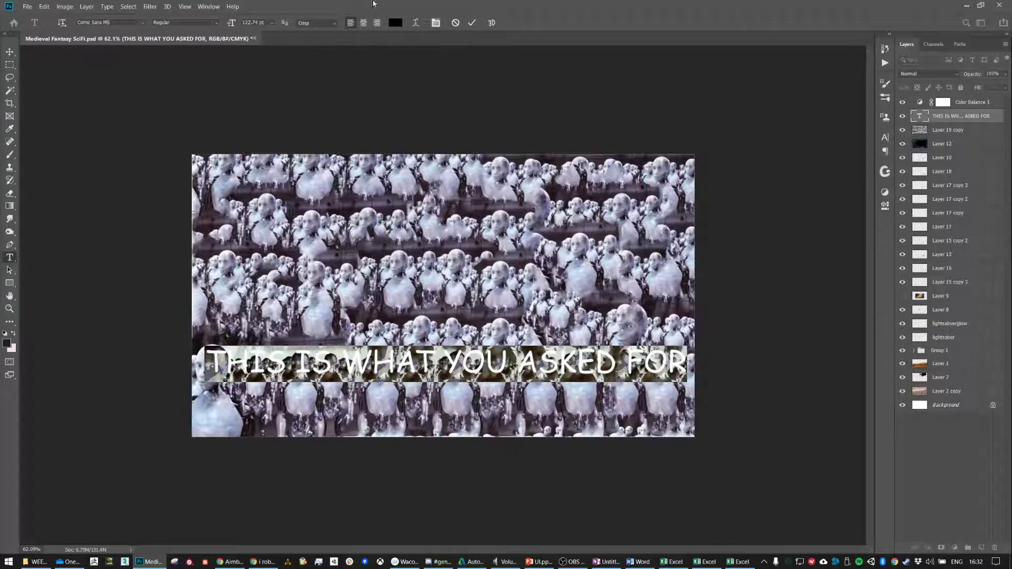
{"action": "left_click", "coordinate": [397, 24]}
{"action": "left_click", "coordinate": [675, 160]}
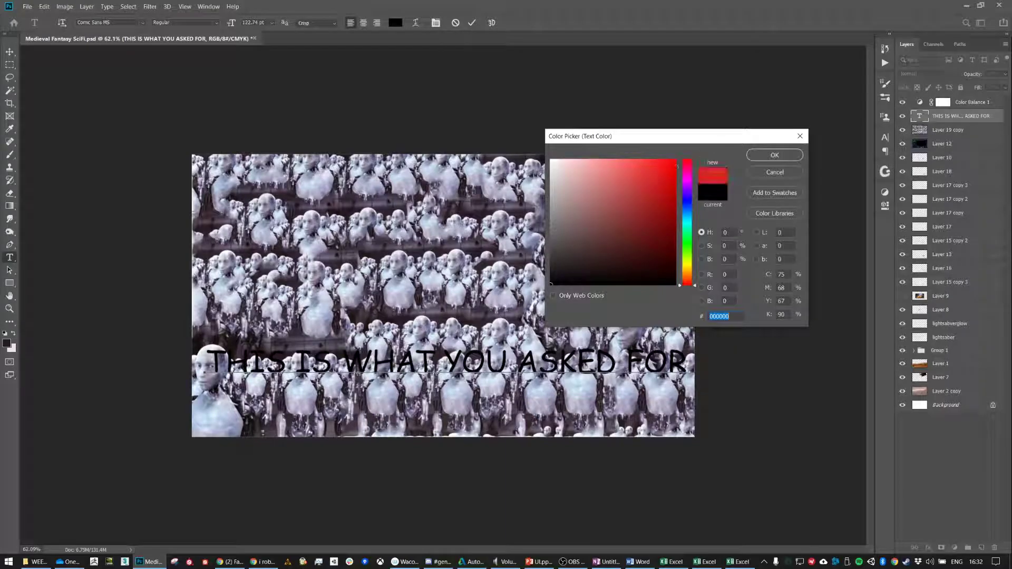
{"action": "left_click", "coordinate": [773, 155]}
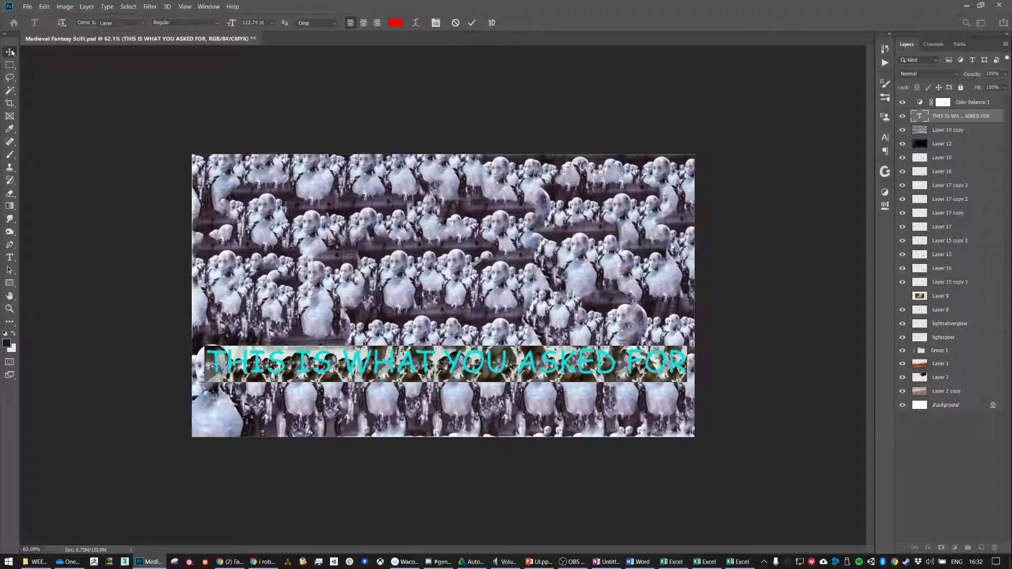
Try a white (ffffff) outside stroke around the red caption text, then switch the stroke off
{"action": "key", "text": "ctrl+Return"}
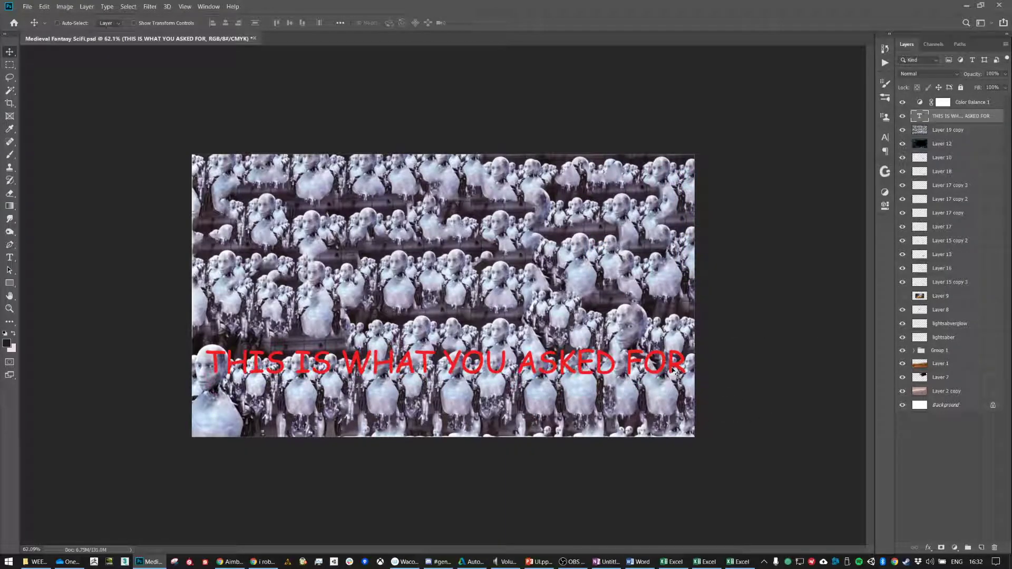
{"action": "left_click", "coordinate": [929, 549]}
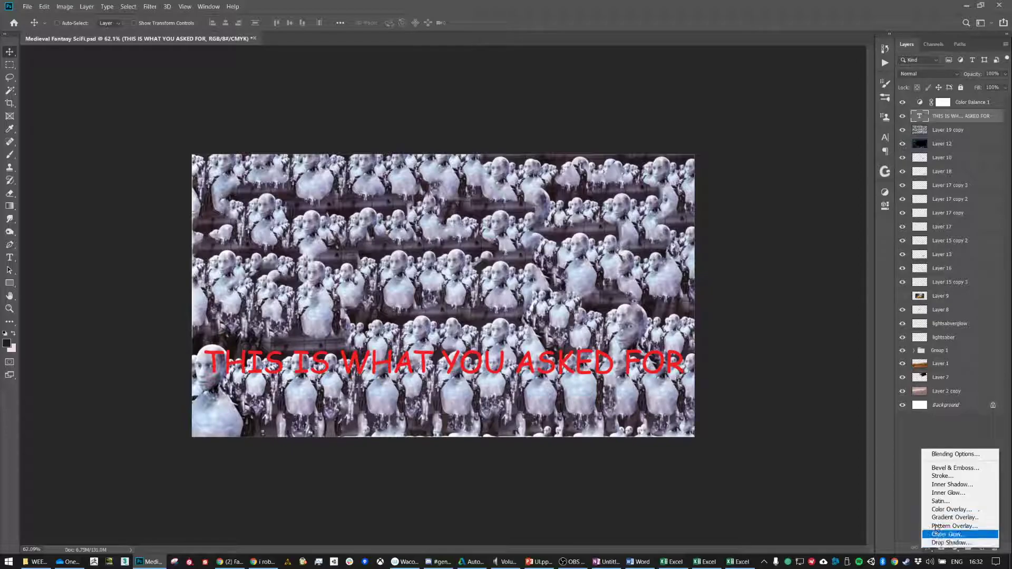
{"action": "key", "text": "Escape"}
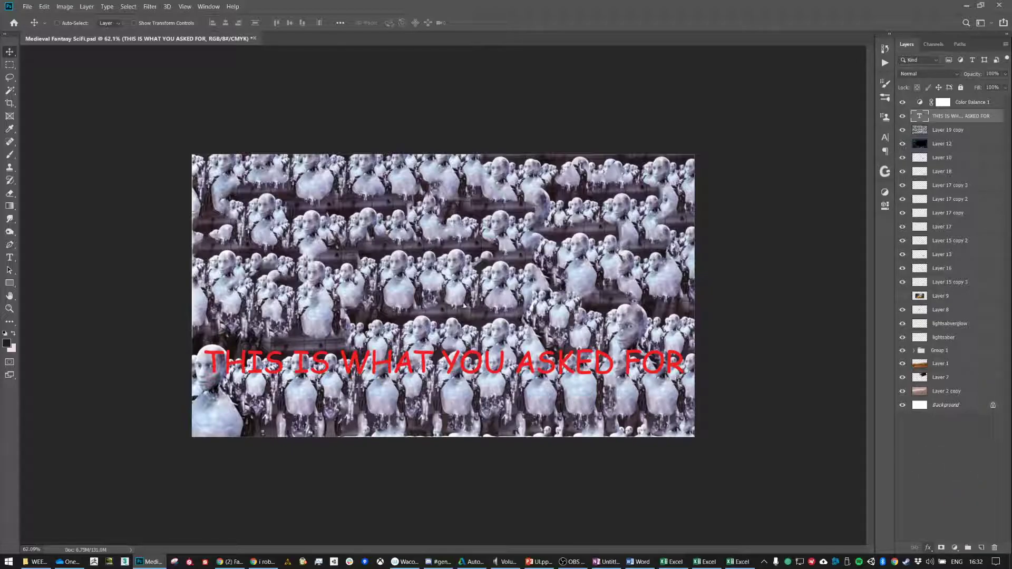
{"action": "left_click", "coordinate": [928, 549]}
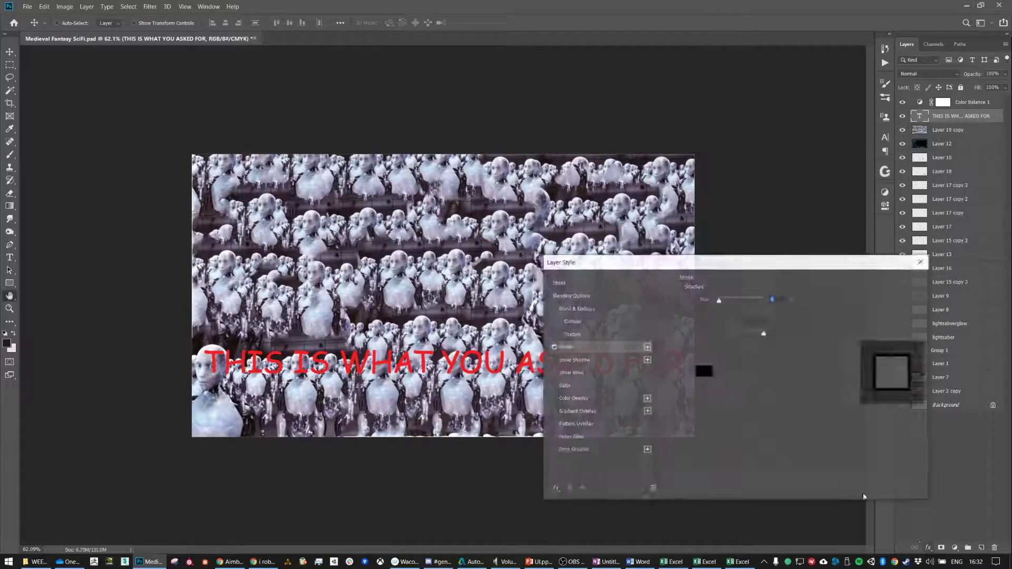
{"action": "left_click", "coordinate": [949, 433]}
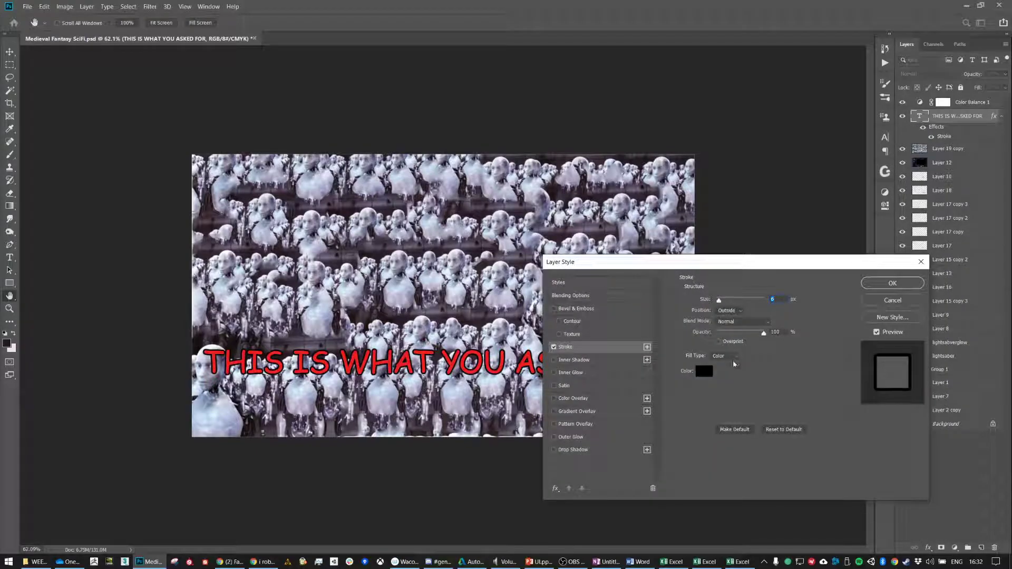
{"action": "left_click", "coordinate": [705, 371]}
{"action": "type", "text": "ffffff"}
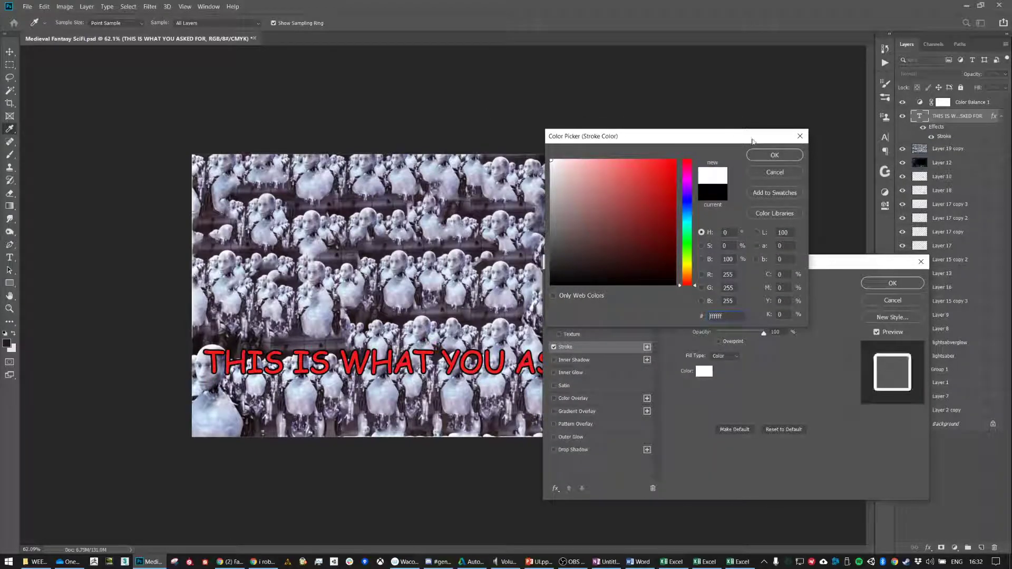
{"action": "left_click", "coordinate": [774, 154]}
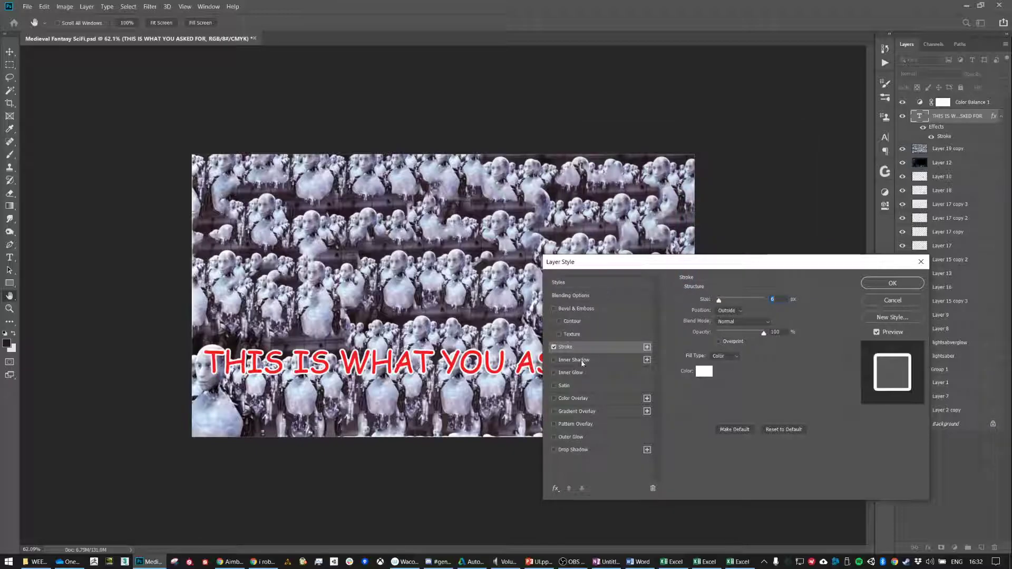
{"action": "left_click", "coordinate": [554, 347]}
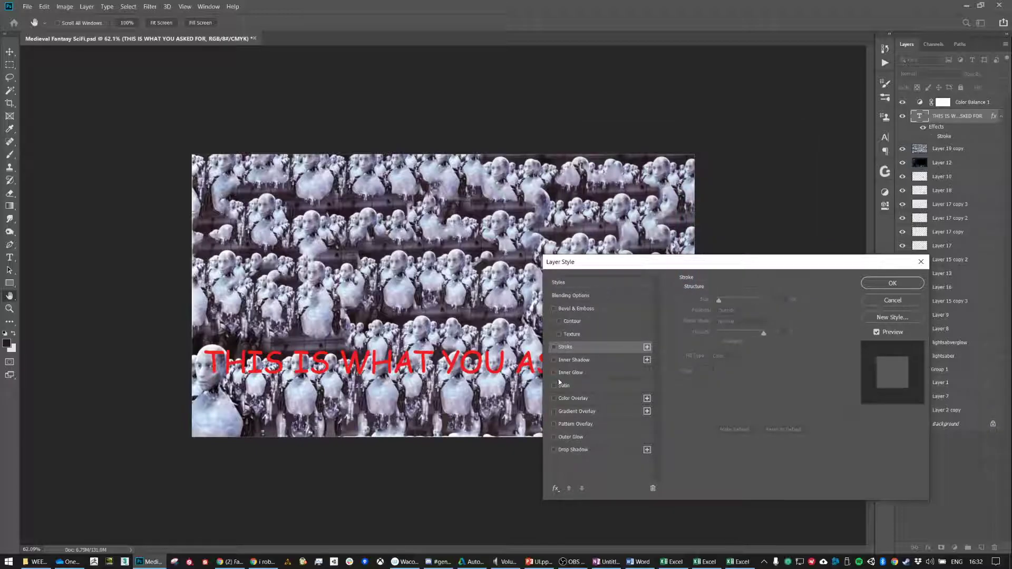
Apply a white outer glow to the caption text, raising the glow's spread and opacity
{"action": "left_click", "coordinate": [554, 372]}
{"action": "left_click", "coordinate": [555, 373]}
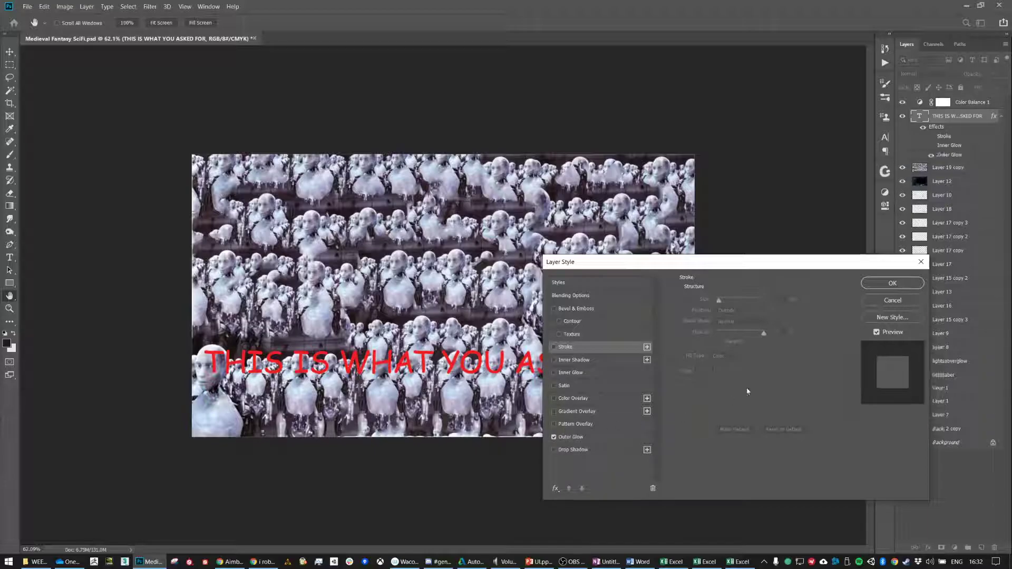
{"action": "left_click", "coordinate": [589, 438]}
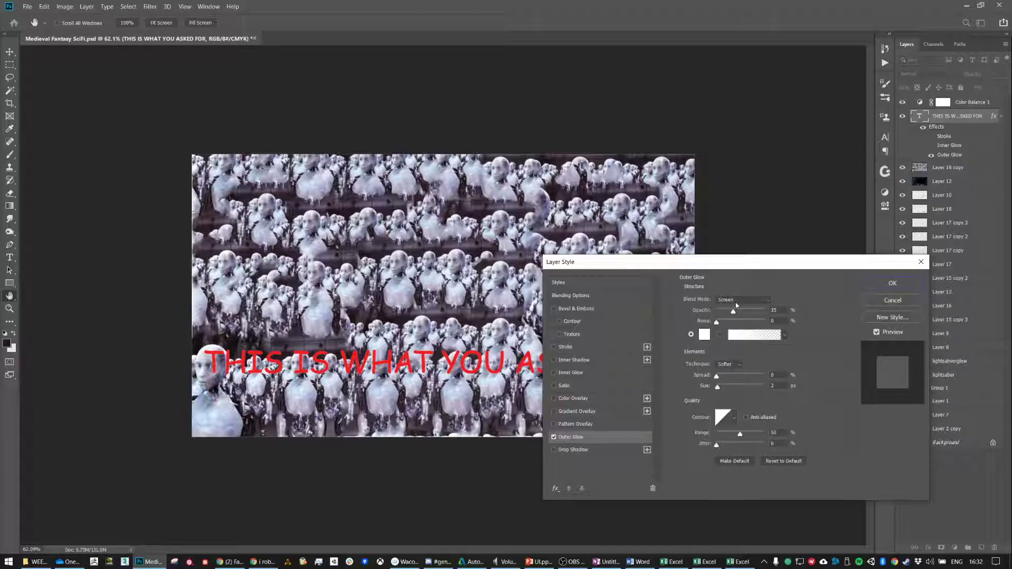
{"action": "left_click", "coordinate": [737, 305]}
{"action": "left_click", "coordinate": [735, 305]}
{"action": "mouse_move", "coordinate": [717, 376]}
{"action": "left_mouse_down"}
{"action": "mouse_move", "coordinate": [737, 389]}
{"action": "mouse_move", "coordinate": [736, 377]}
{"action": "mouse_move", "coordinate": [724, 378]}
{"action": "left_mouse_up"}
{"action": "left_click_drag", "start_coordinate": [735, 314], "coordinate": [750, 312]}
{"action": "left_click", "coordinate": [892, 284]}
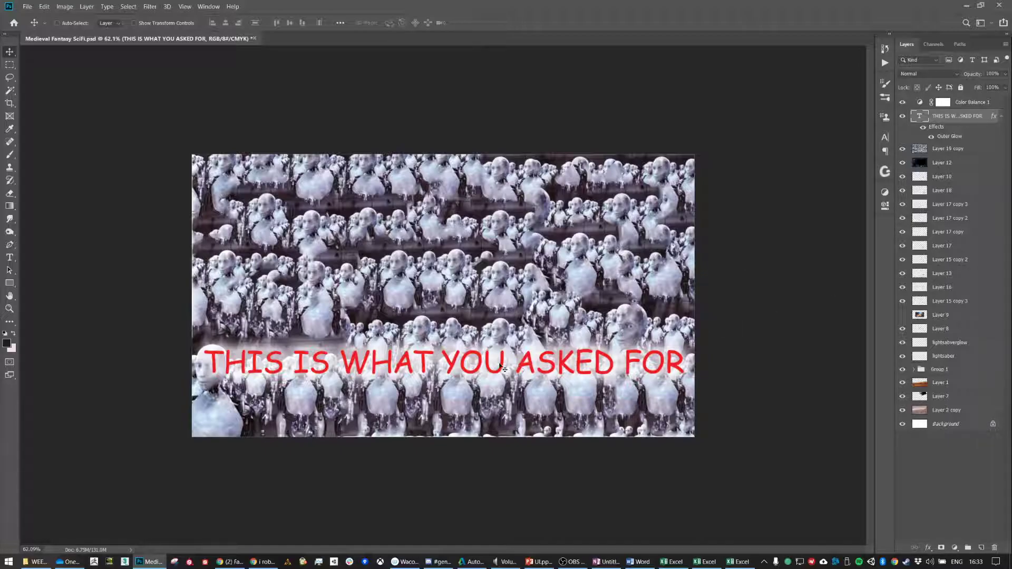
Replace the whole caption text with "twitch.tv/CENSORED"
{"action": "key", "text": "t"}
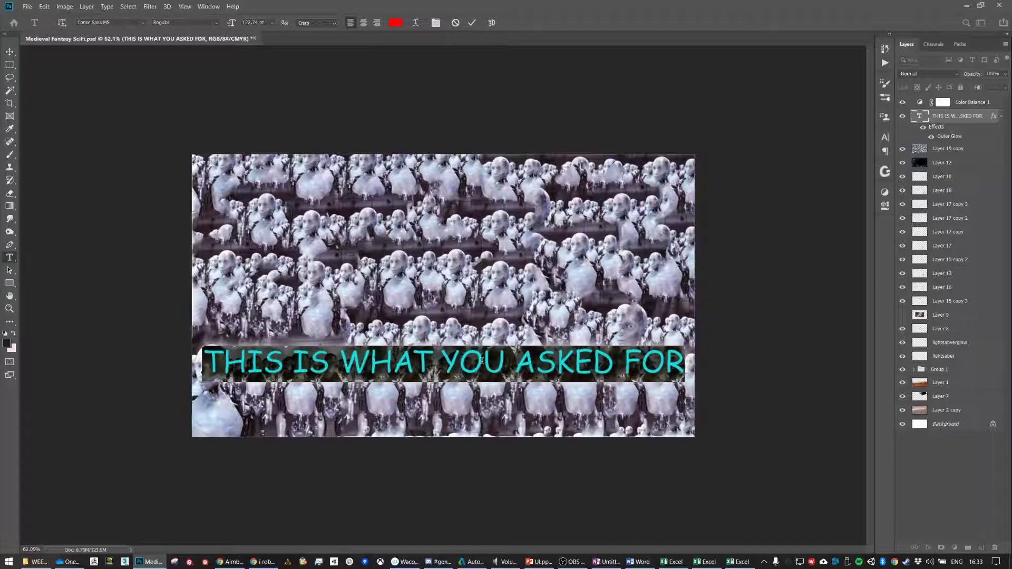
{"action": "type", "text": "twitch."}
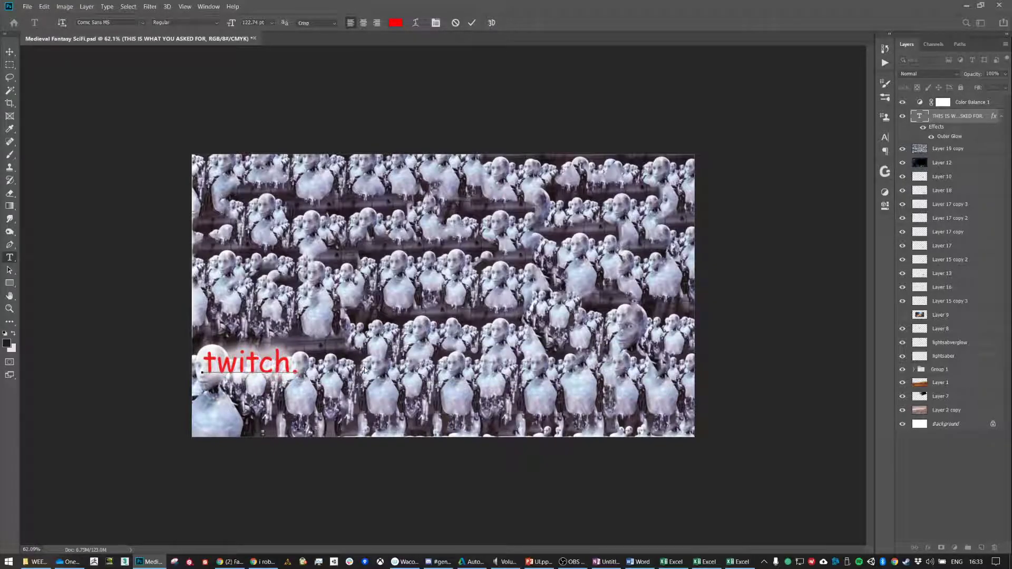
{"action": "type", "text": "tv/"}
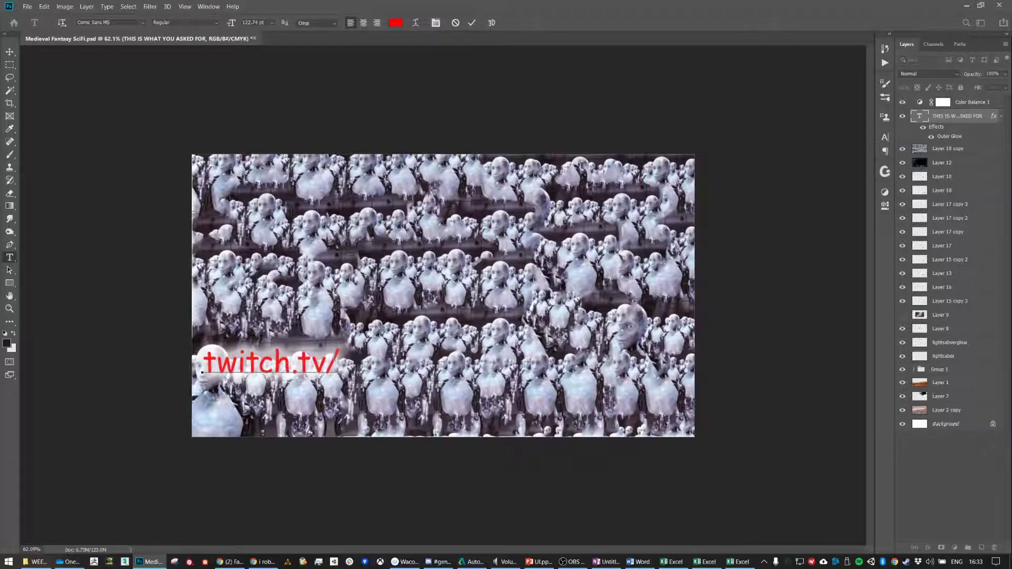
{"action": "type", "text": "CENSORE"}
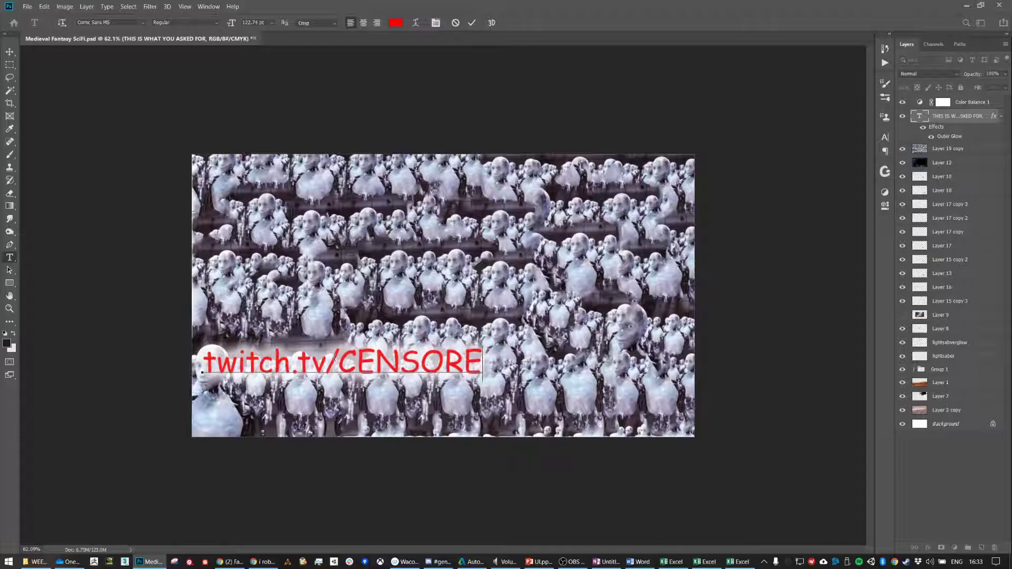
{"action": "type", "text": "D"}
{"action": "left_click_drag", "start_coordinate": [340, 364], "coordinate": [631, 376]}
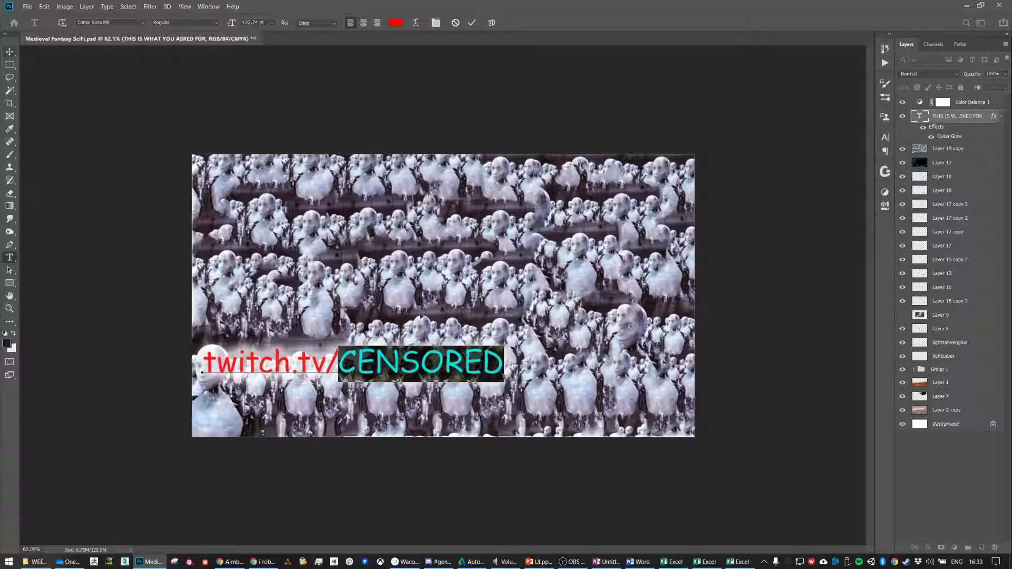
{"action": "type", "text": "french10"}
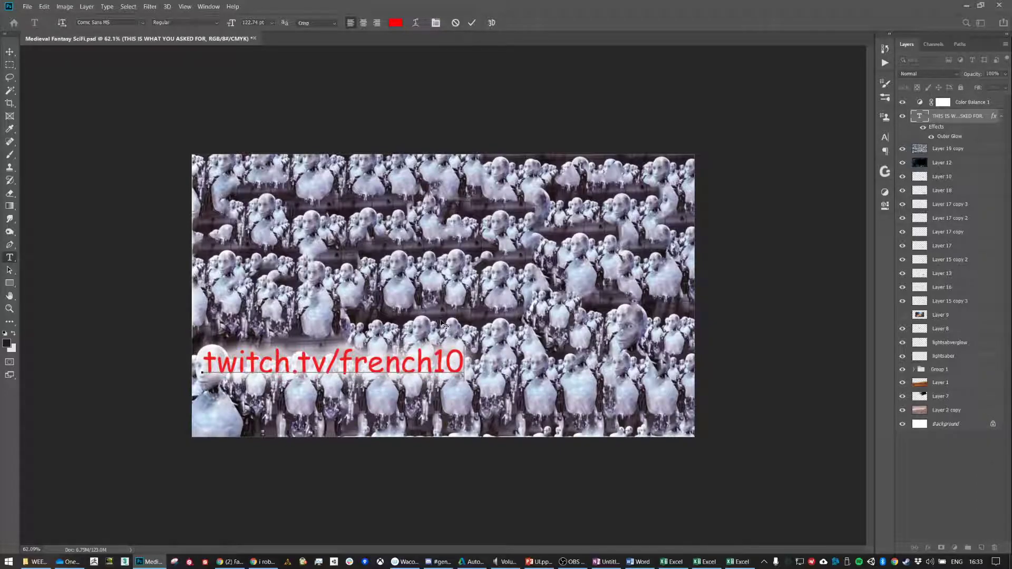
{"action": "type", "text": "_b"}
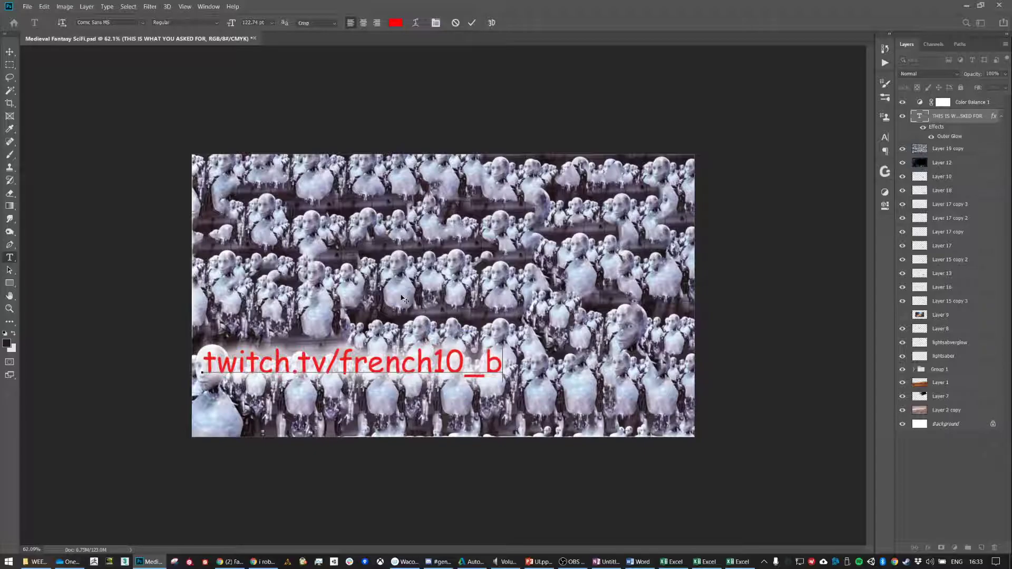
{"action": "type", "text": "_"}
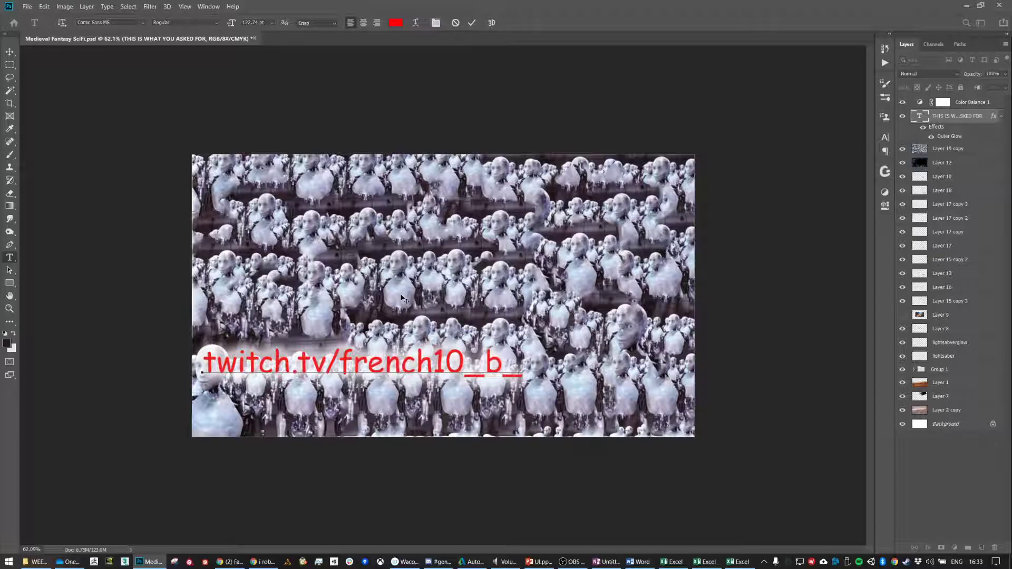
{"action": "type", "text": "floppy"}
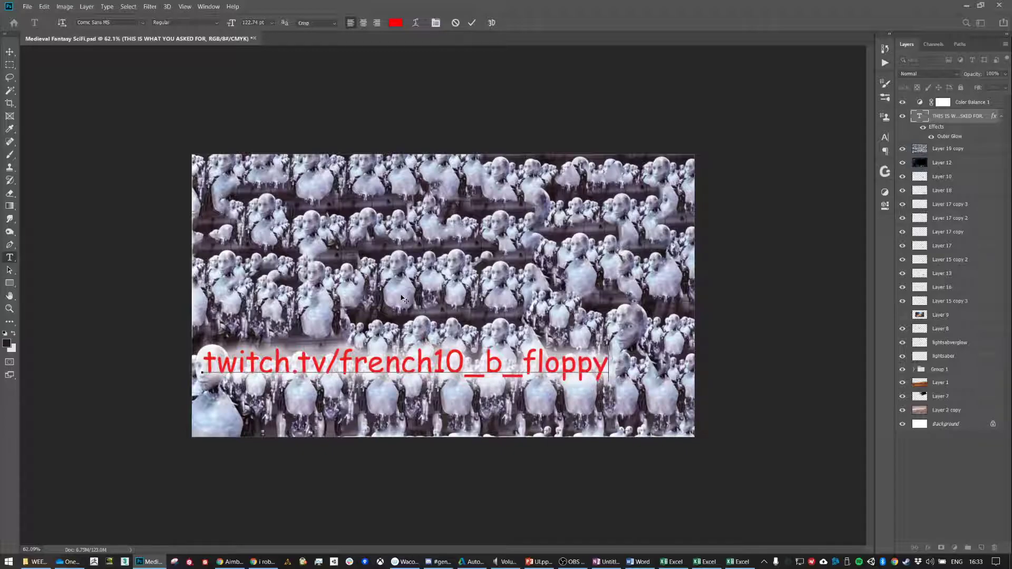
Enclose "french10" in the caption in parentheses and move the caption up to the horizontal centre, just below the image's middle
{"action": "left_click", "coordinate": [464, 352]}
{"action": "type", "text": ")"}
{"action": "key", "text": "Left"}
{"action": "key", "text": "Left"}
{"action": "key", "text": "Left"}
{"action": "key", "text": "Left"}
{"action": "key", "text": "Left"}
{"action": "key", "text": "Left"}
{"action": "key", "text": "Left"}
{"action": "key", "text": "Left"}
{"action": "key", "text": "Left"}
{"action": "type", "text": "("}
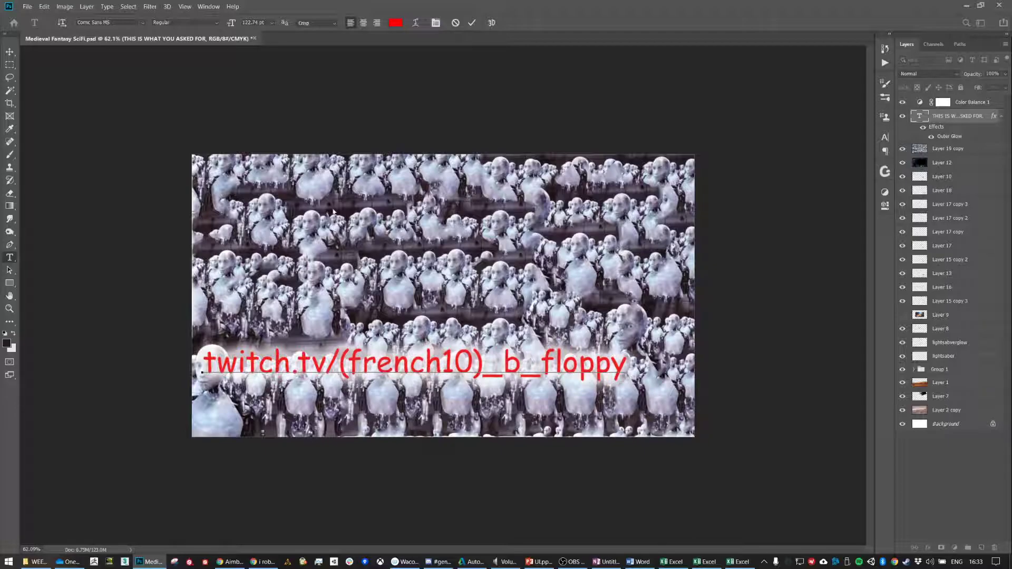
{"action": "left_click", "coordinate": [9, 51]}
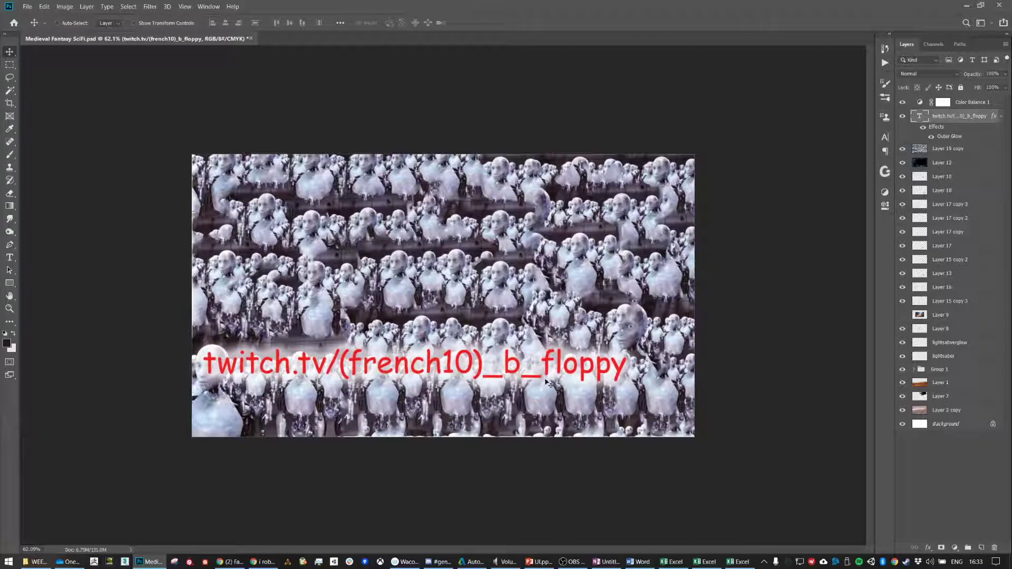
{"action": "left_click_drag", "start_coordinate": [518, 375], "coordinate": [553, 347]}
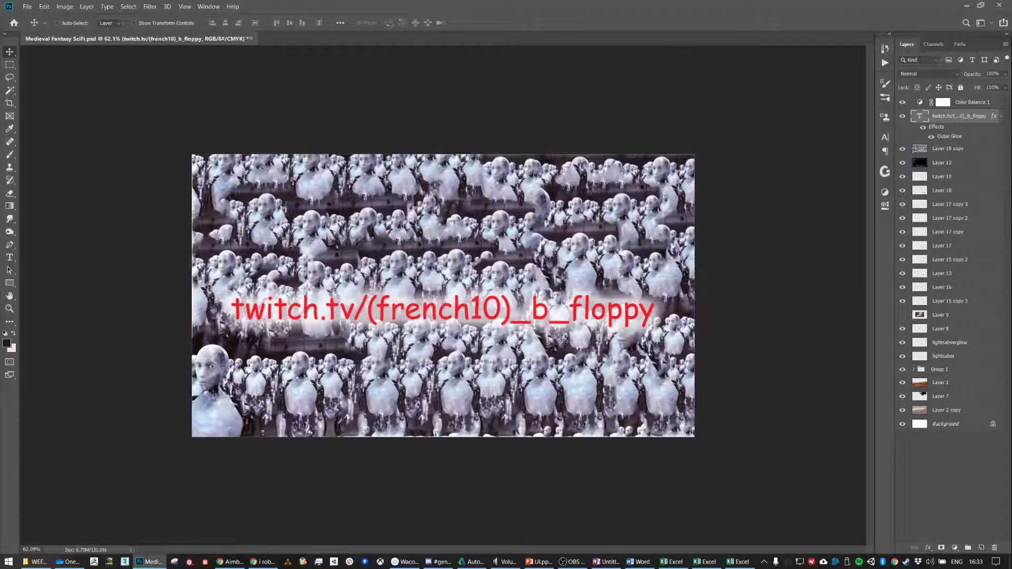
Hide the caption text layer and the robot crowd layer, Layer 19 copy, to reveal the desert scene
{"action": "left_click", "coordinate": [903, 116]}
{"action": "left_click", "coordinate": [902, 149]}
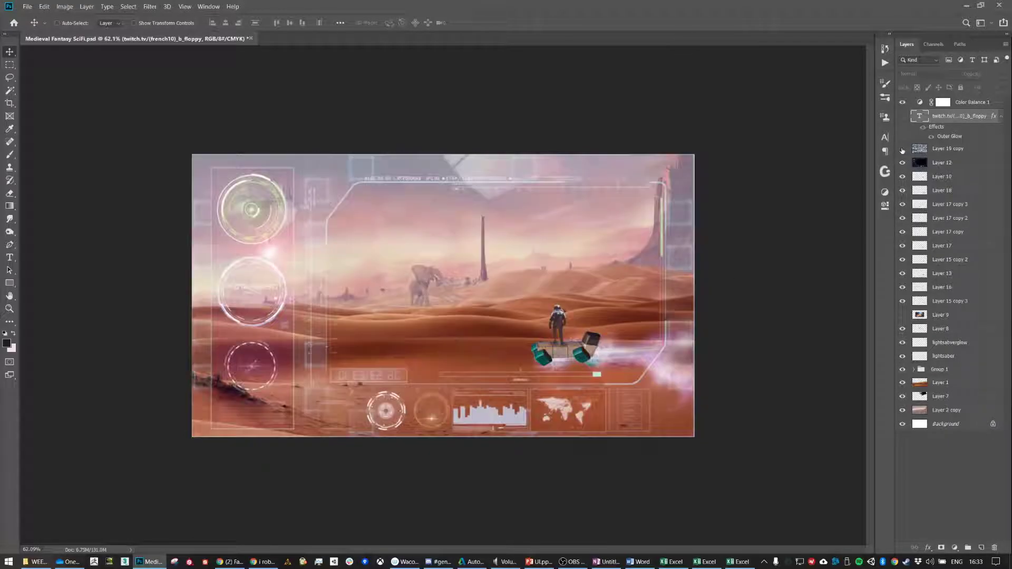
{"action": "scroll", "coordinate": [664, 244], "scroll_direction": "down", "scroll_amount": 3}
{"action": "scroll", "coordinate": [674, 255], "scroll_direction": "up", "scroll_amount": 2}
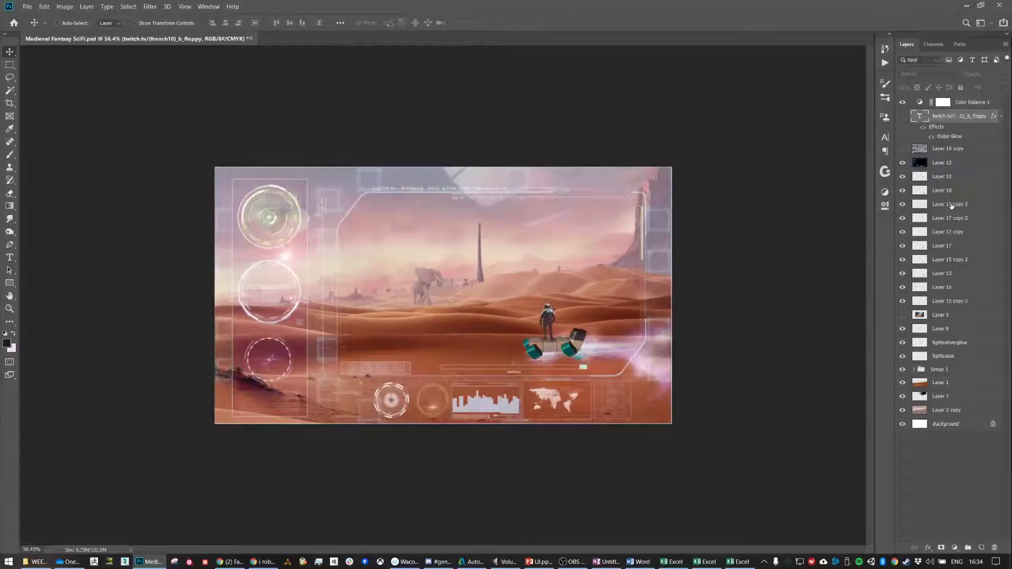
Move Layer 10 and Layer 17 copy 3 down the layer stack to directly above Layer 17
{"action": "left_click", "coordinate": [902, 177]}
{"action": "left_click", "coordinate": [903, 177]}
{"action": "left_click", "coordinate": [943, 179]}
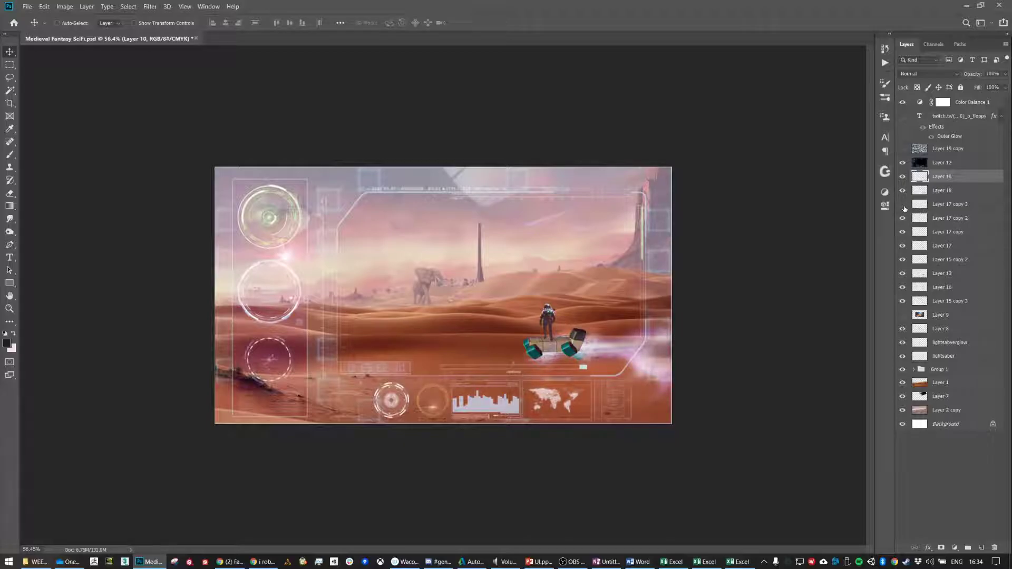
{"action": "left_click_drag", "start_coordinate": [940, 181], "coordinate": [903, 199]}
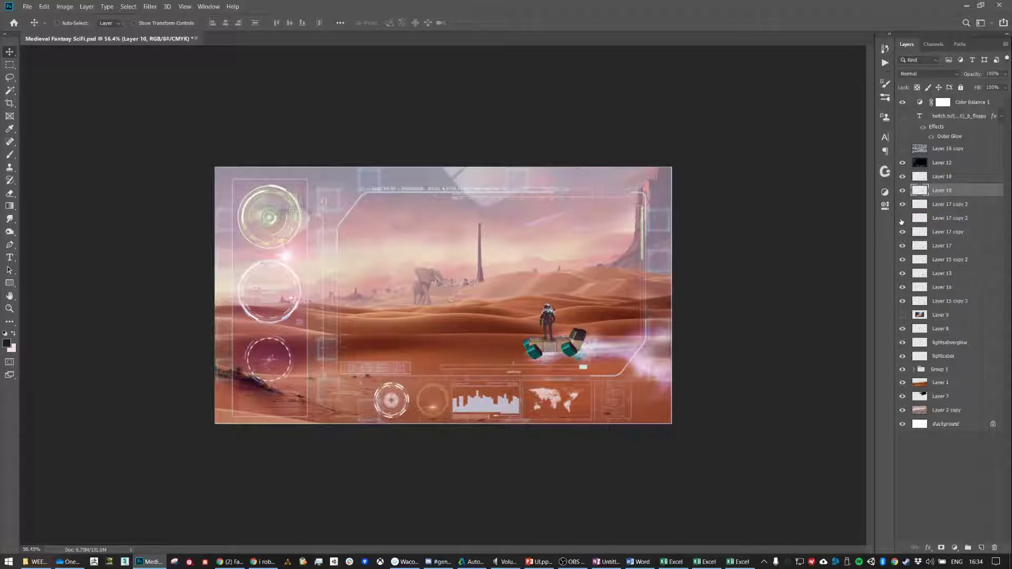
{"action": "left_click", "coordinate": [903, 235]}
{"action": "left_click", "coordinate": [945, 204], "text": "shift"}
{"action": "left_click_drag", "start_coordinate": [945, 205], "coordinate": [932, 245]}
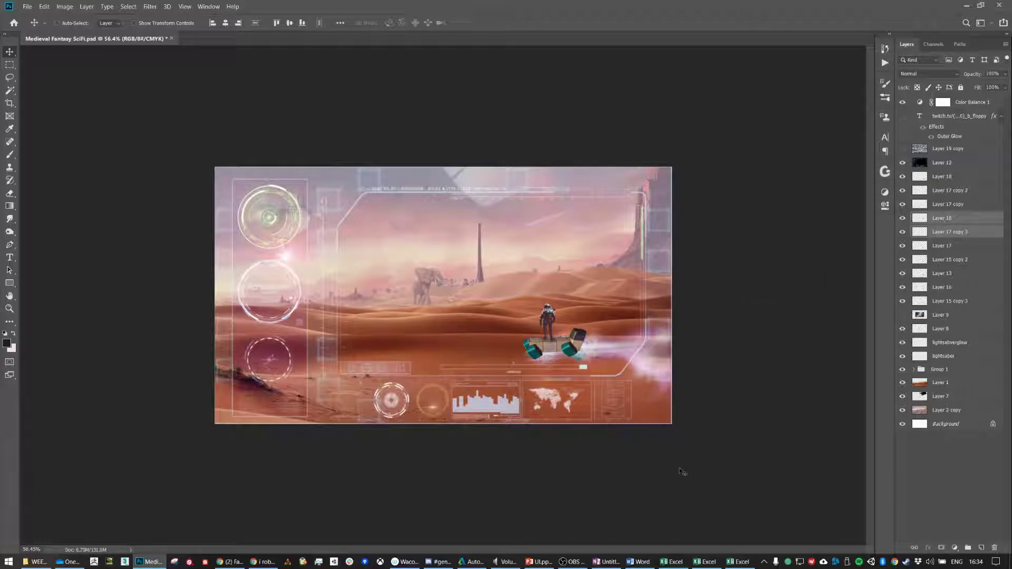
{"action": "left_click", "coordinate": [443, 562]}
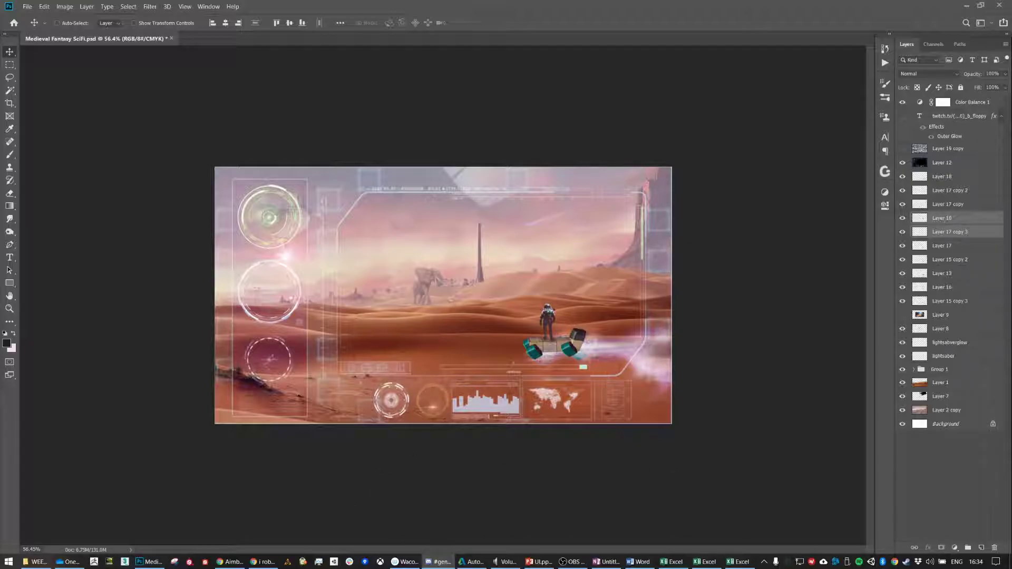